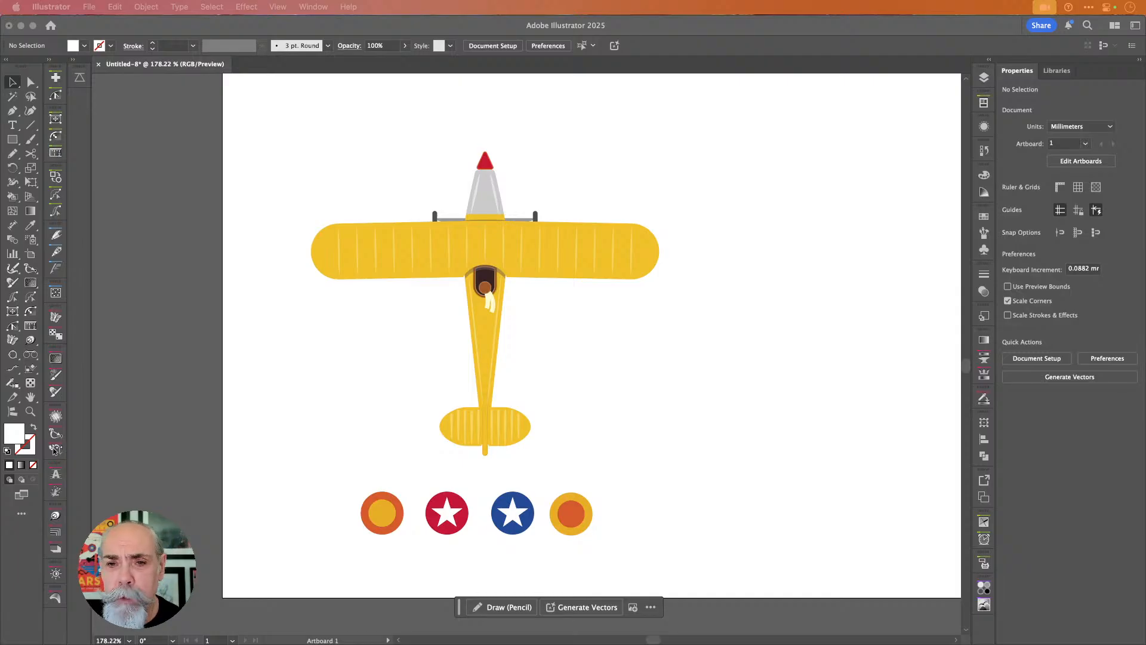
- Make the yellow of the reference airplane's wing the current fill colour, leaving nothing selected
left_click(566, 192)
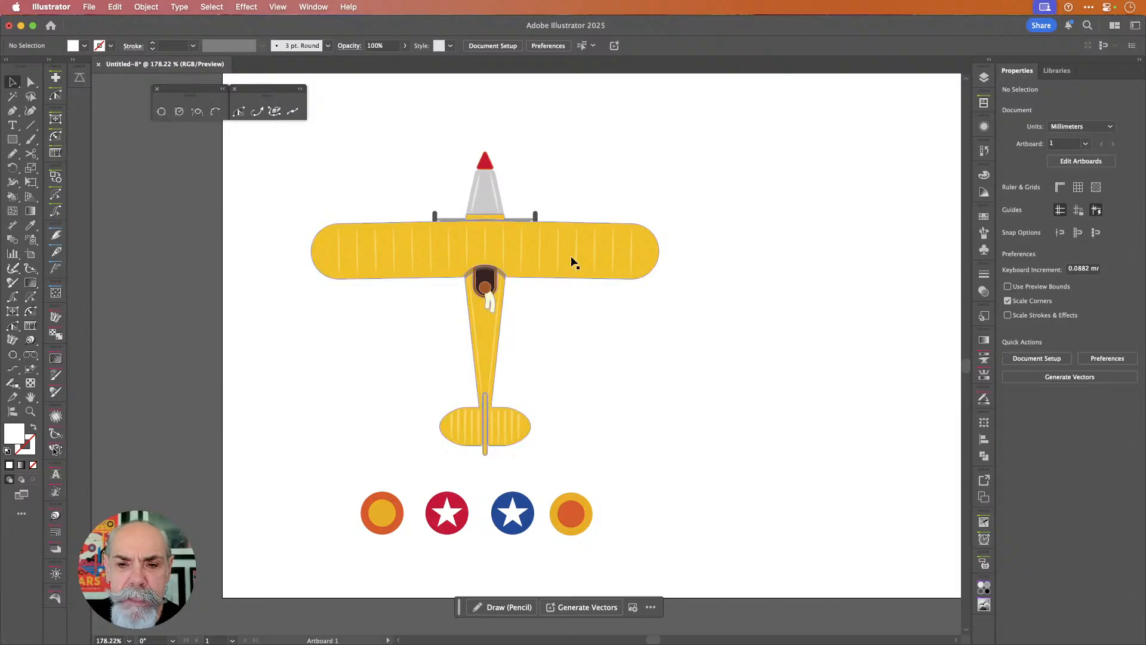
left_click(588, 242)
left_click(638, 180)
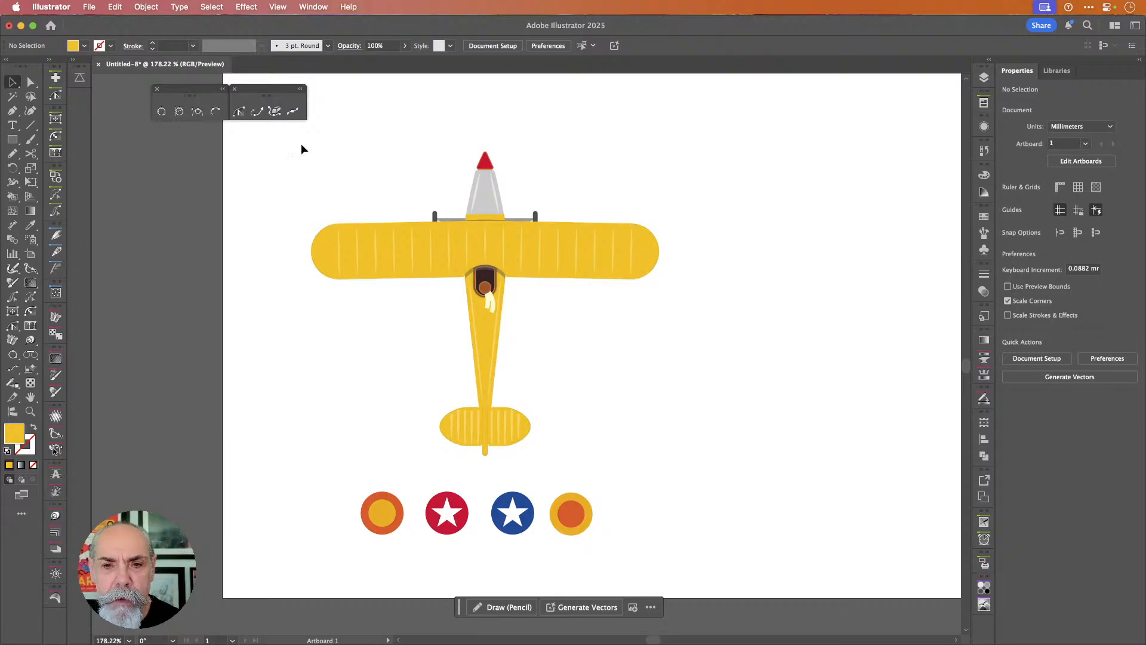
- Examine the reference airplane, its four roundels and the free space on the whole artboard
scroll(715, 176, "right", 5)
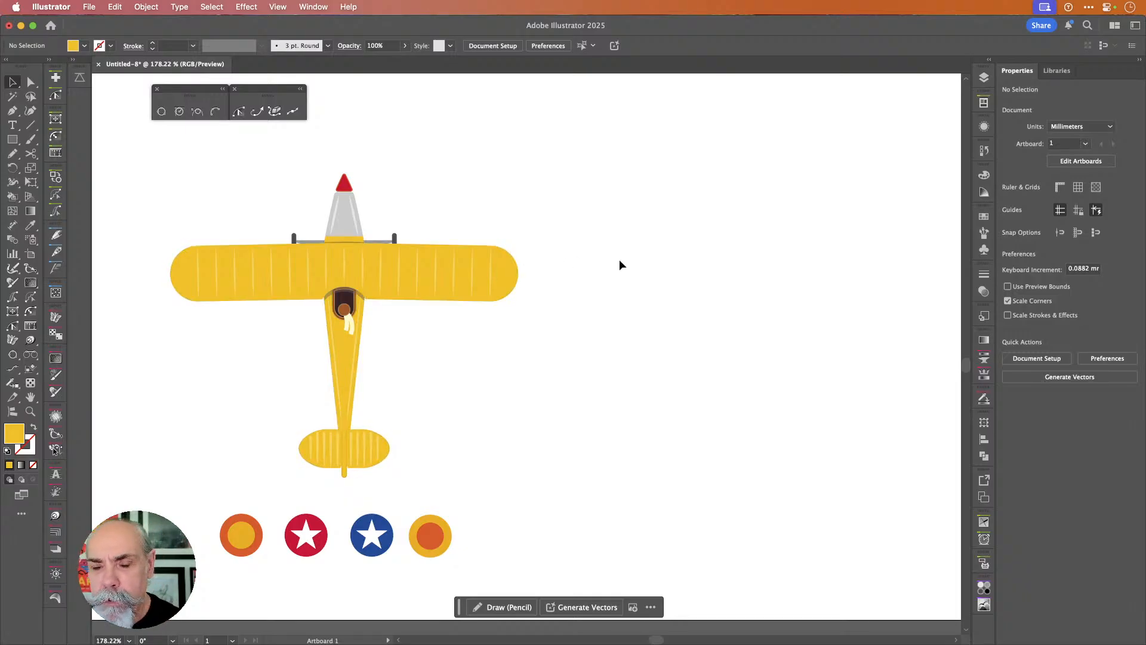
scroll(618, 259, "right", 3)
scroll(619, 260, "down", 4)
scroll(618, 260, "right", 3)
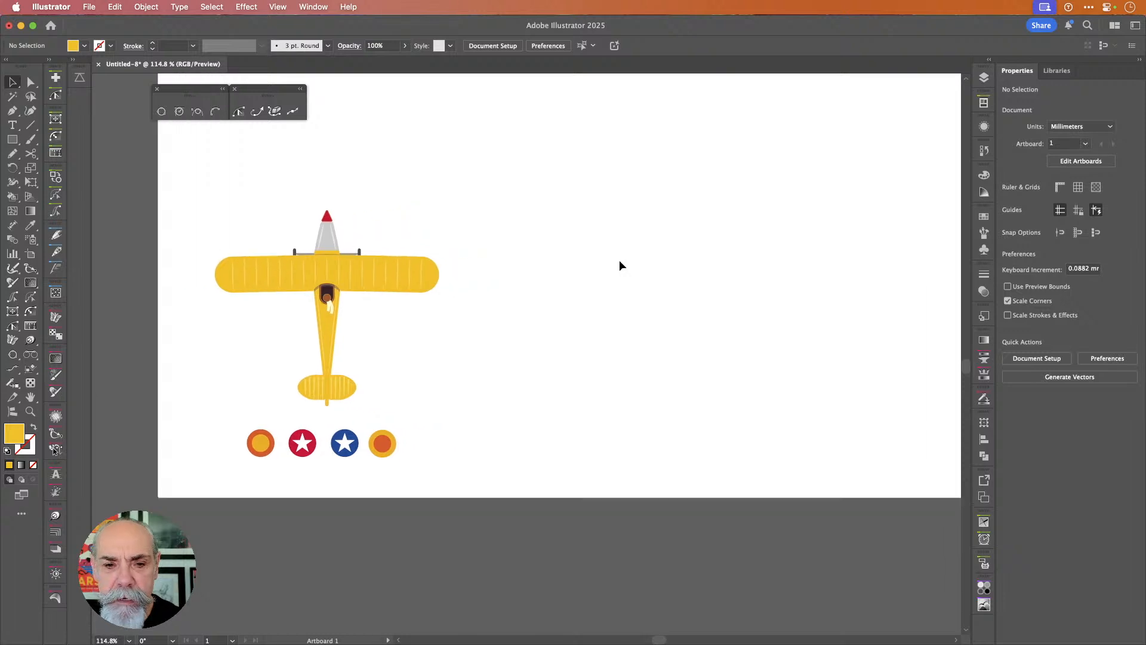
scroll(619, 260, "right", 2)
scroll(619, 260, "down", 1)
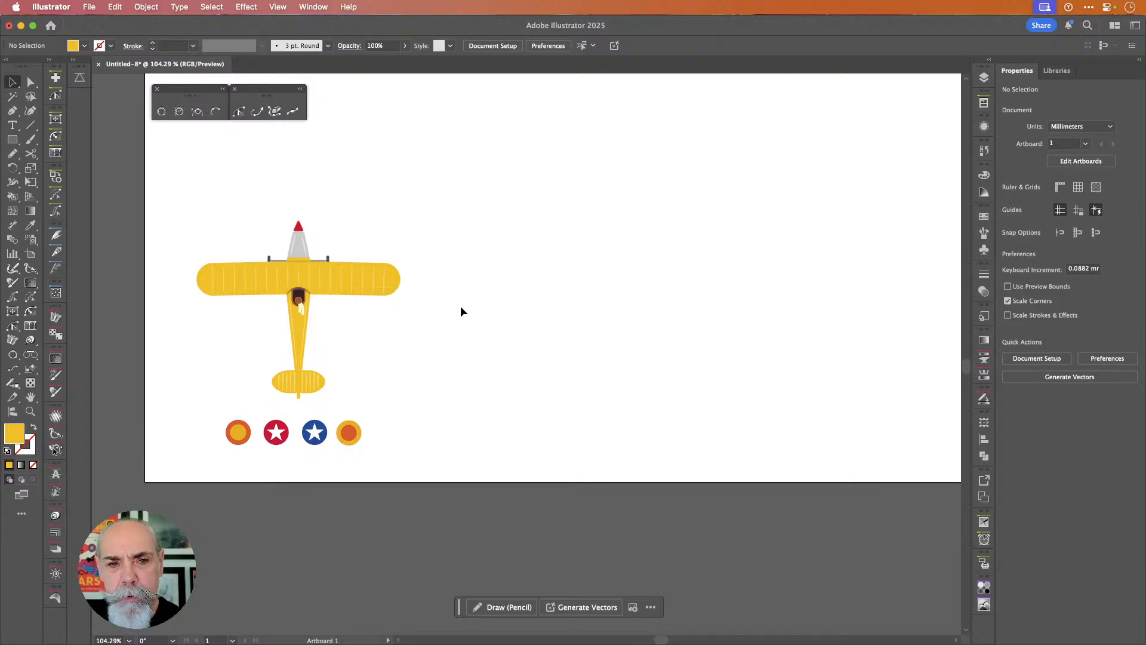
scroll(537, 266, "up", 3)
scroll(537, 262, "down", 3)
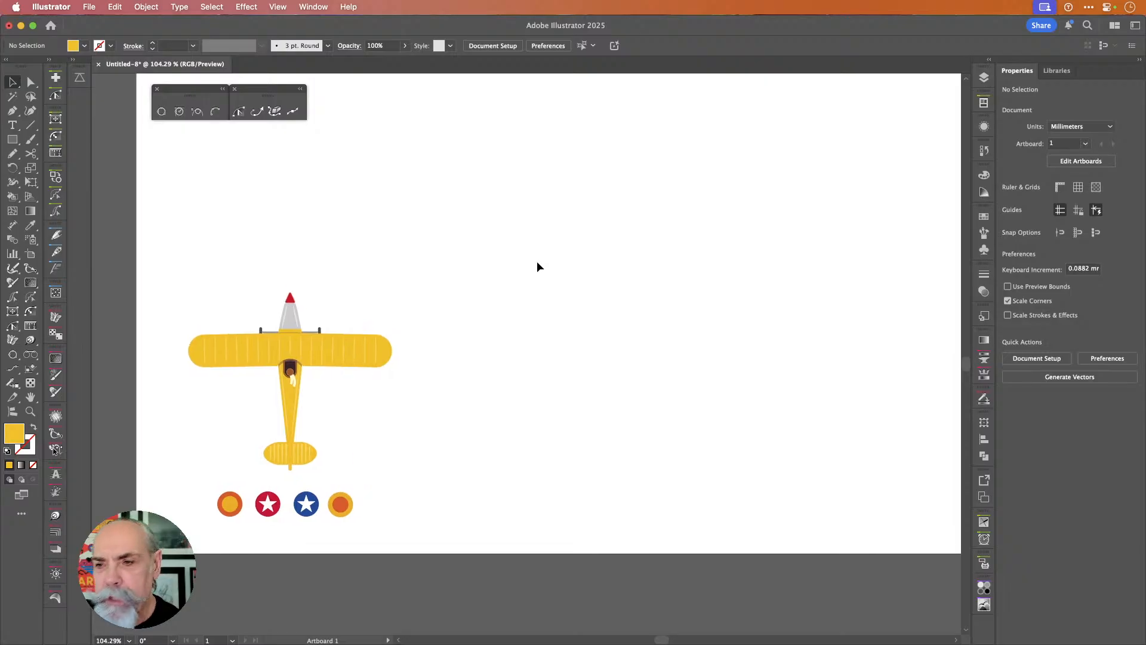
scroll(536, 267, "down", 5)
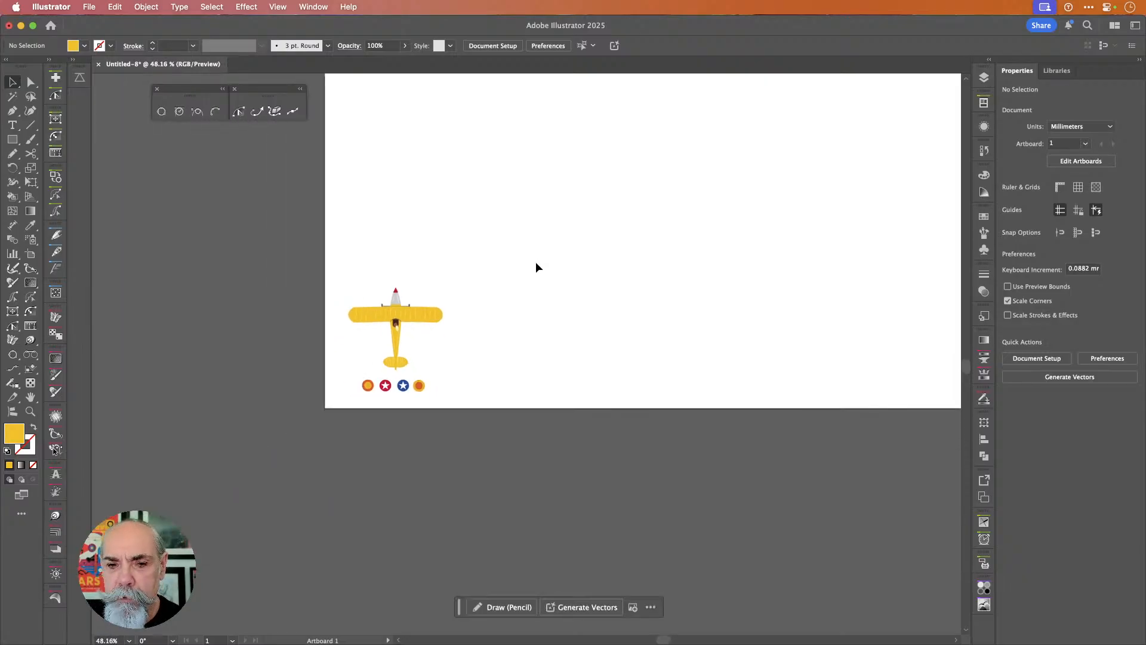
scroll(535, 267, "up", 3)
scroll(536, 267, "right", 3)
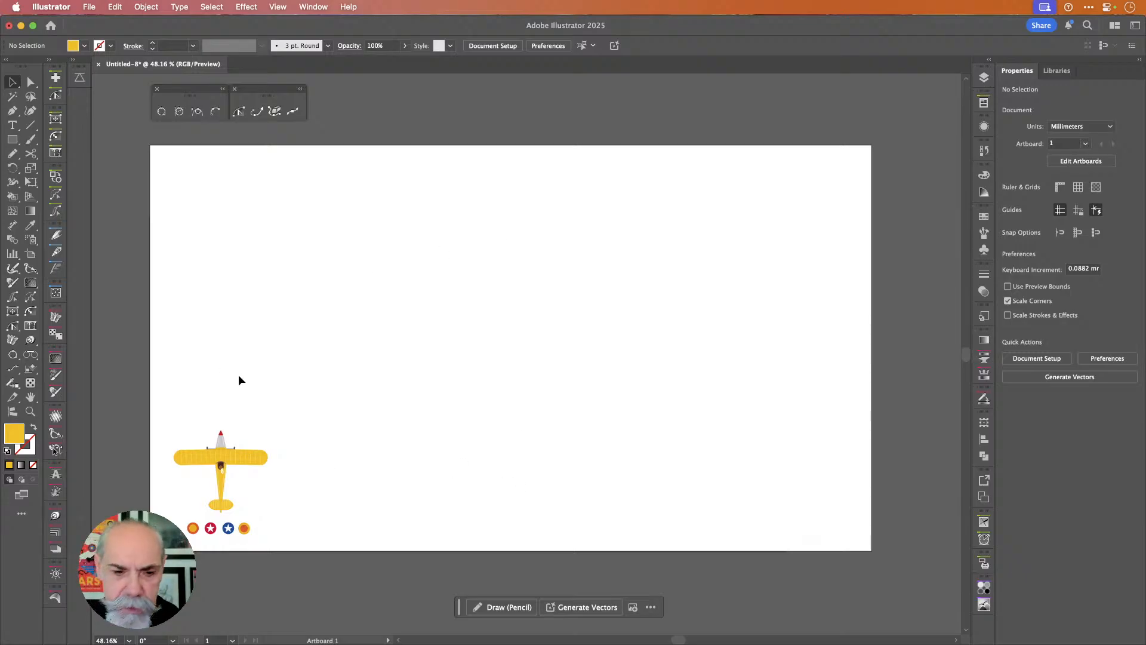
- Draw a yellow rectangle about 88 by 17 mm above the airplane, matching its wingspan, and round its corners fully
scroll(161, 485, "up", 5)
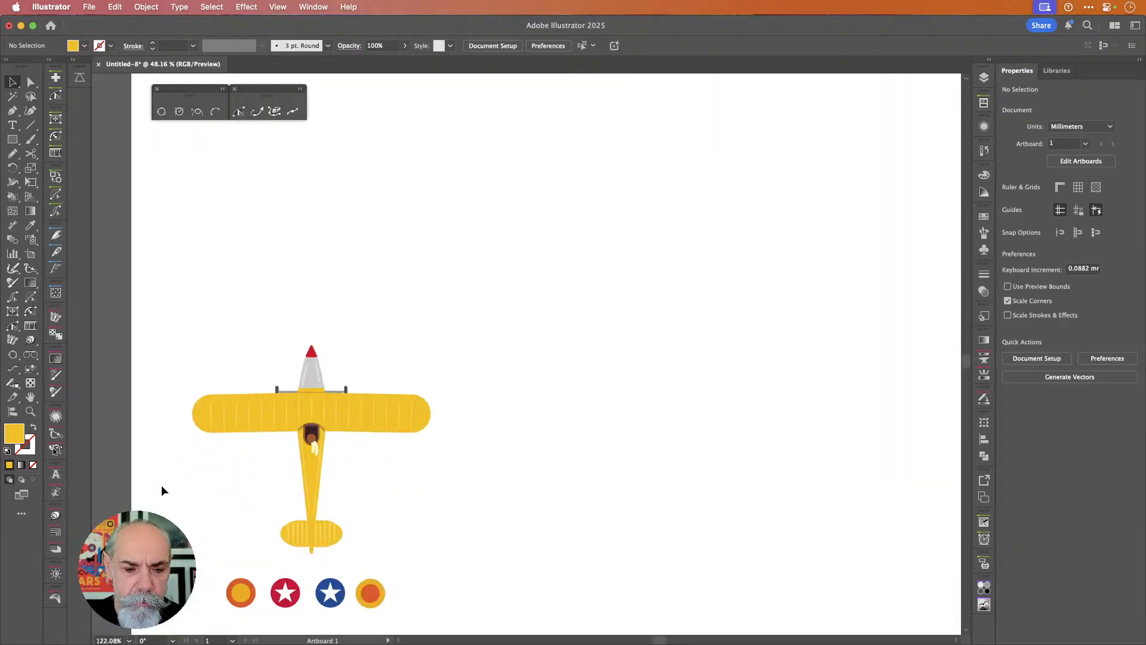
scroll(162, 485, "down", 1)
scroll(161, 485, "up", 3)
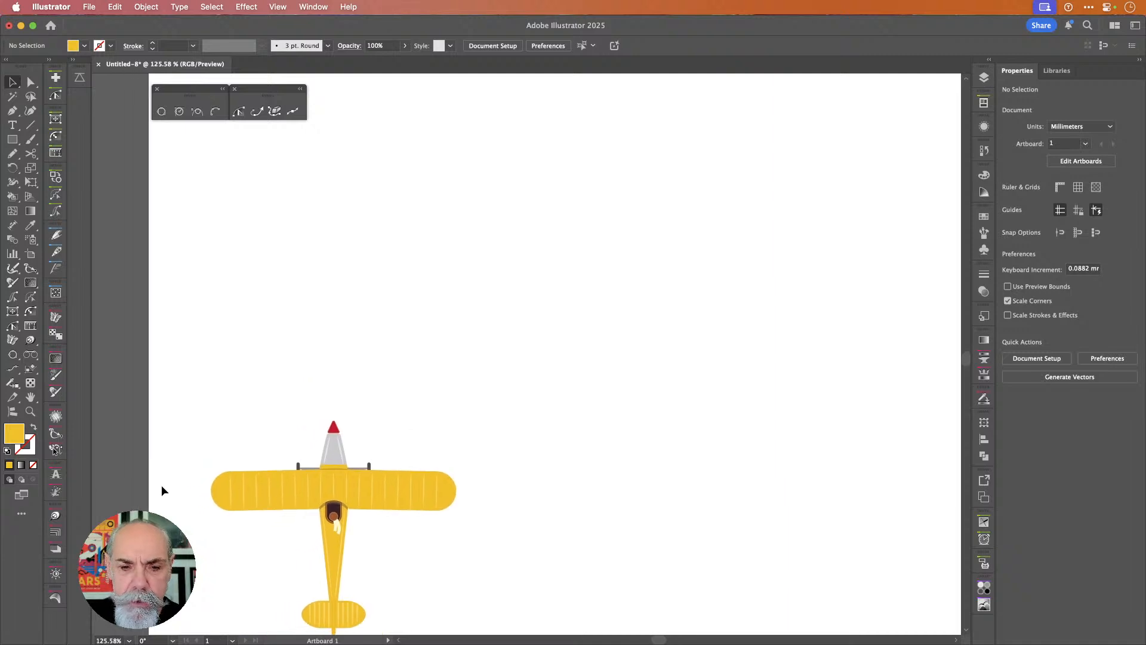
key("m")
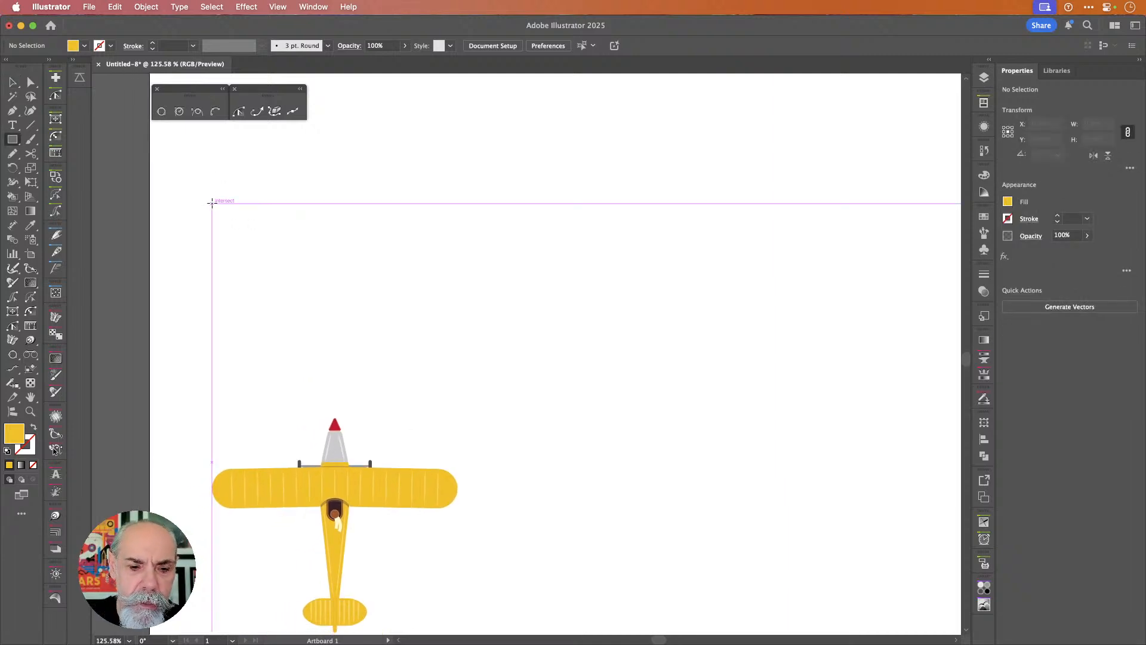
mouse_move(212, 203)
left_mouse_down()
mouse_move(373, 269)
mouse_move(458, 250)
left_mouse_up()
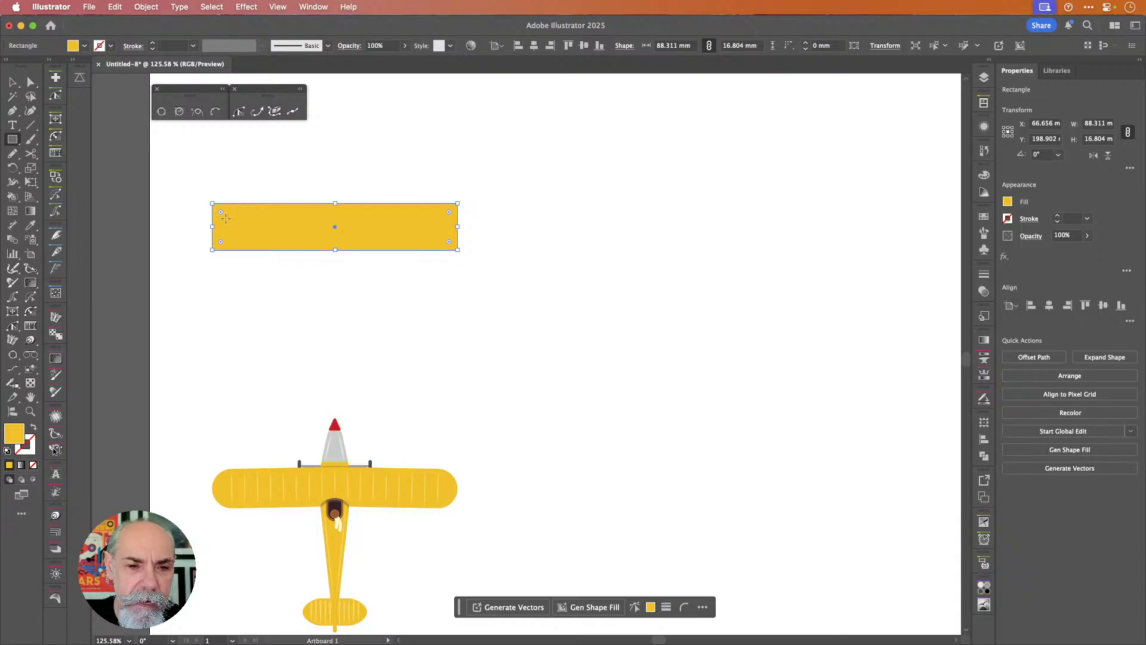
left_click_drag(220, 212, 292, 220)
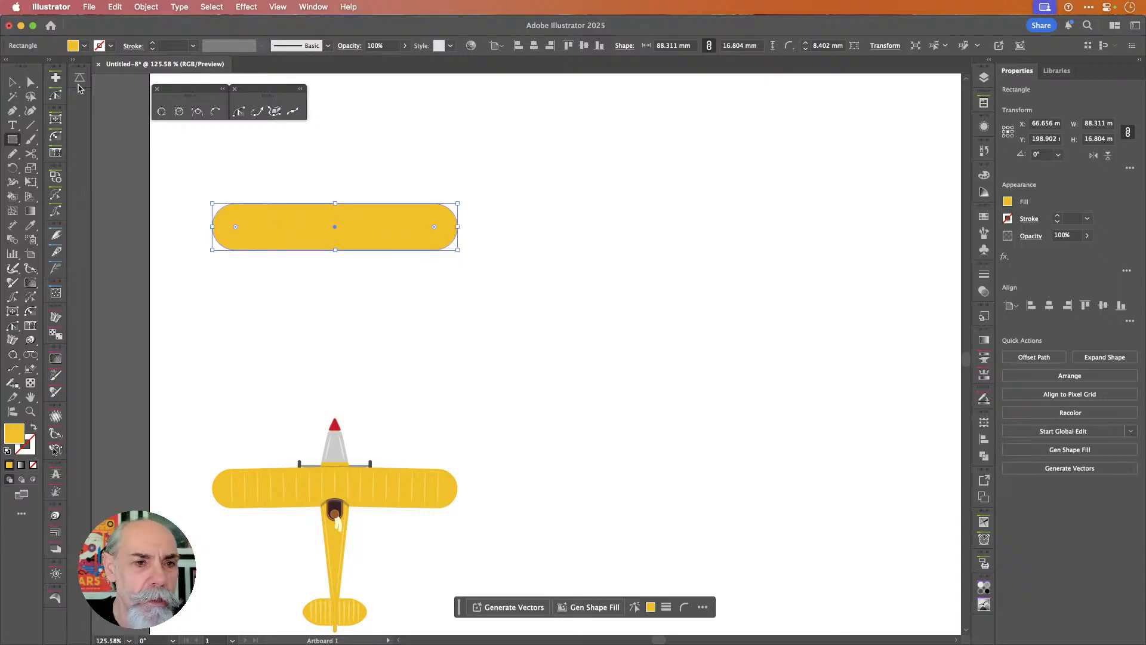
left_click(14, 83)
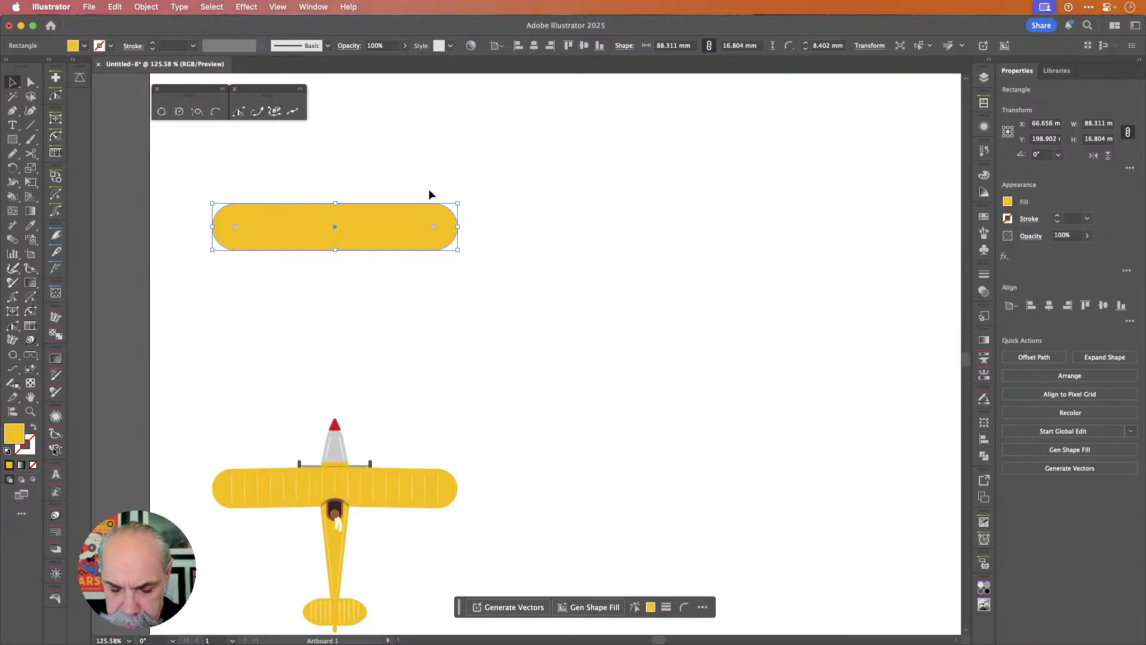
- Add an anchor point at the middle of the wing shape's upper edge and move the shape about 79 mm right
key("p")
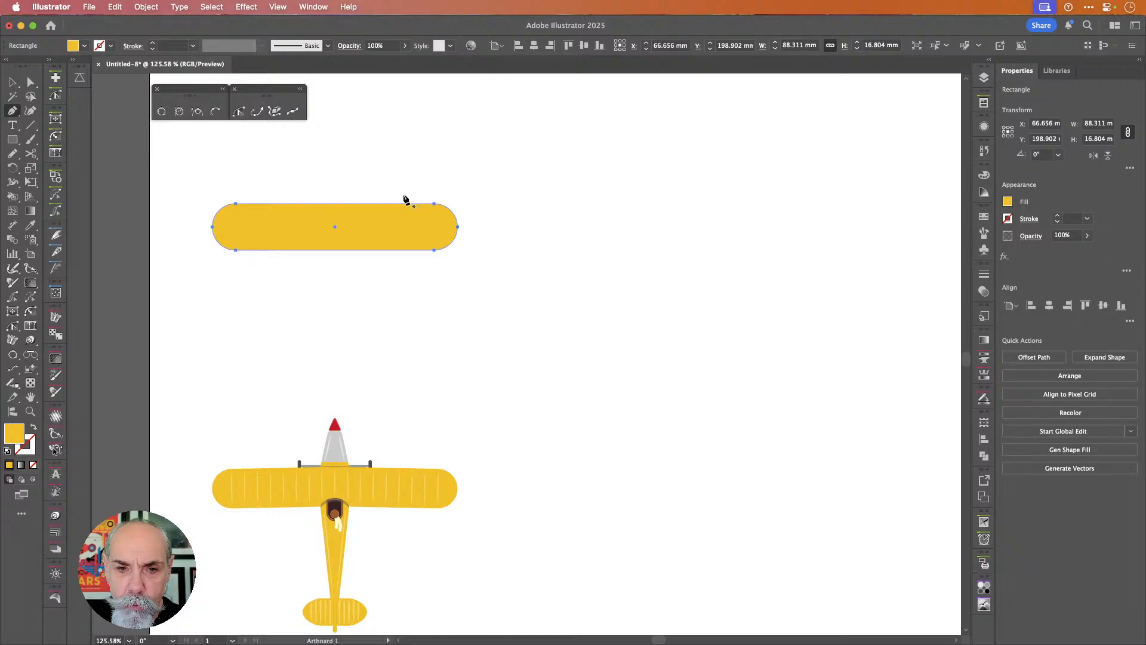
left_click(335, 204)
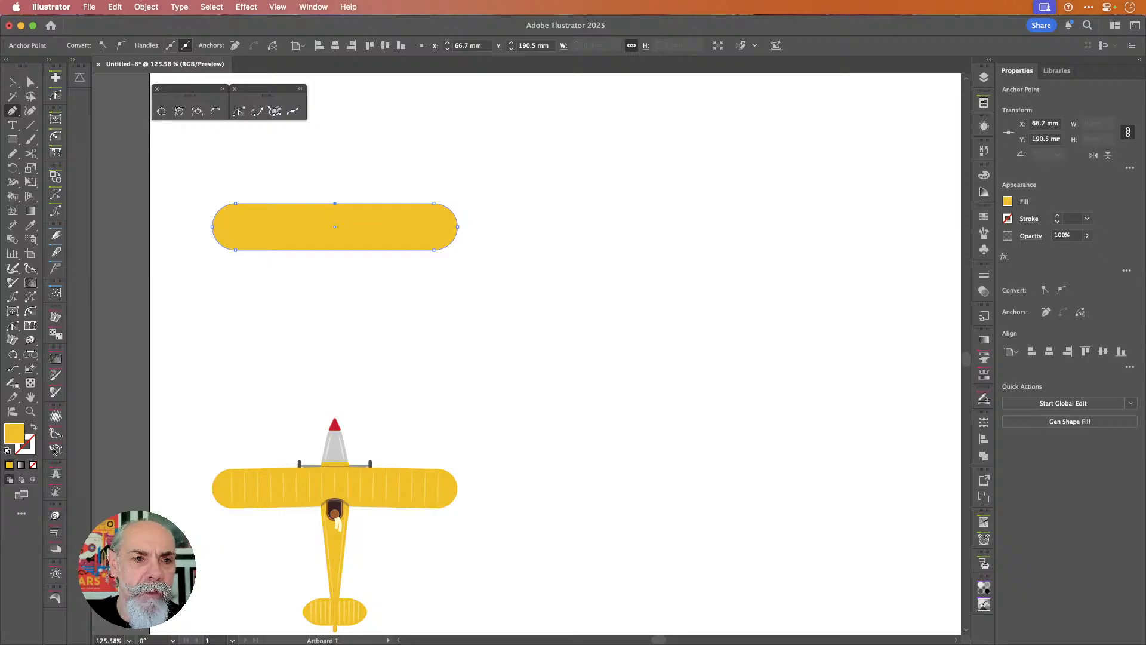
left_click(12, 81)
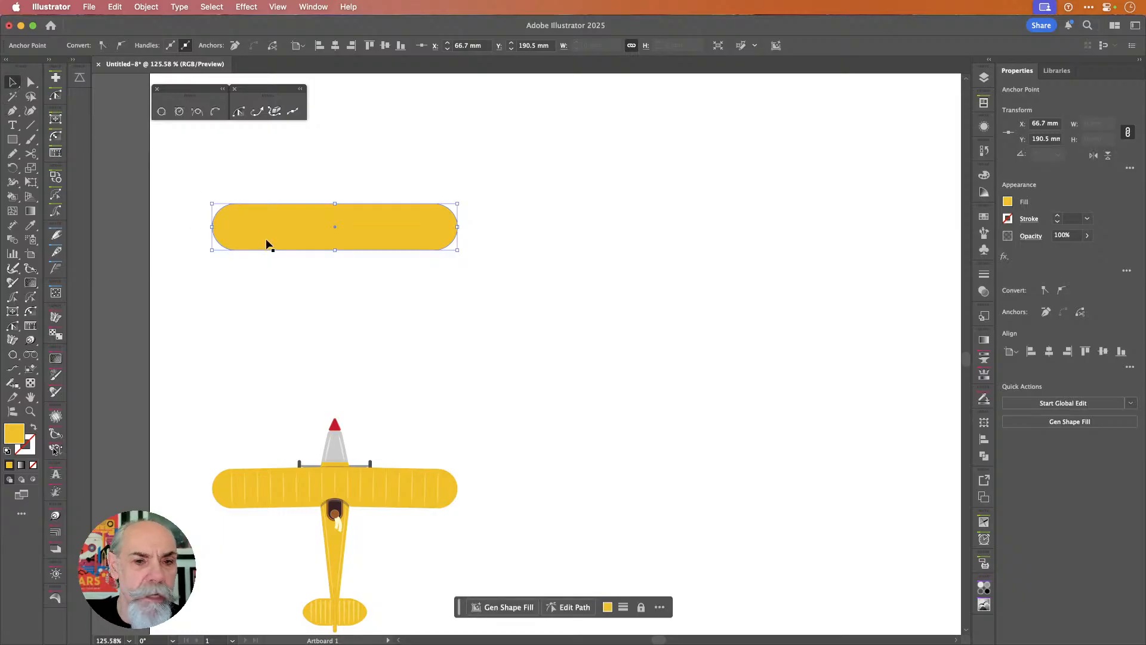
left_click_drag(319, 234, 539, 238)
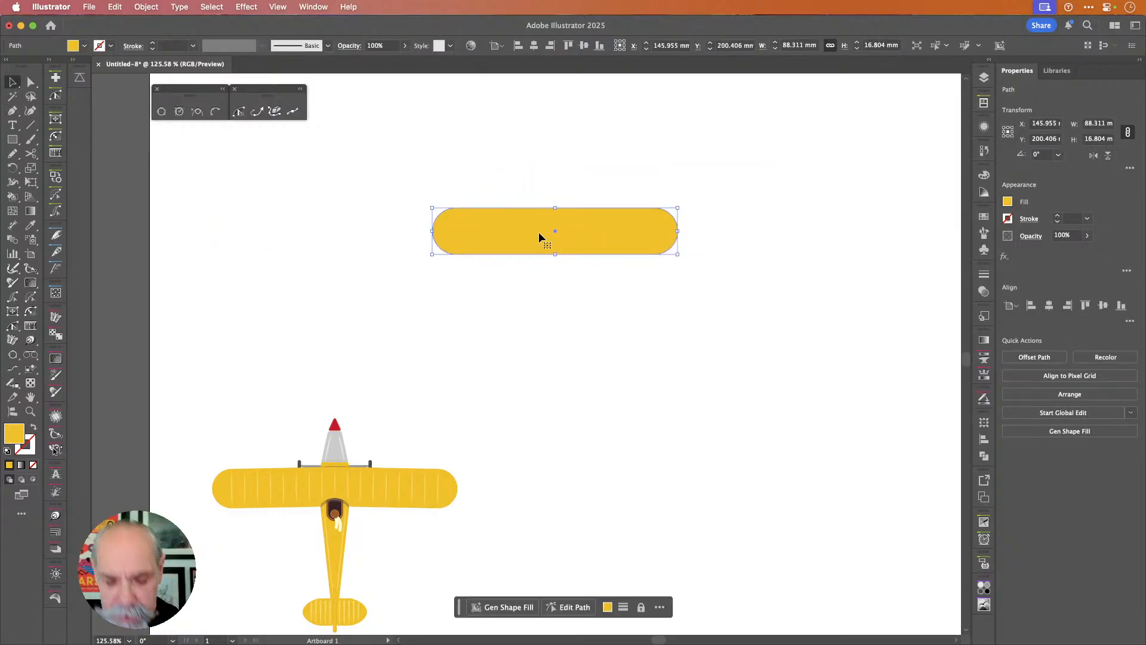
- Add an anchor point at the middle of the wing shape's lower edge and deselect the shape
key("p")
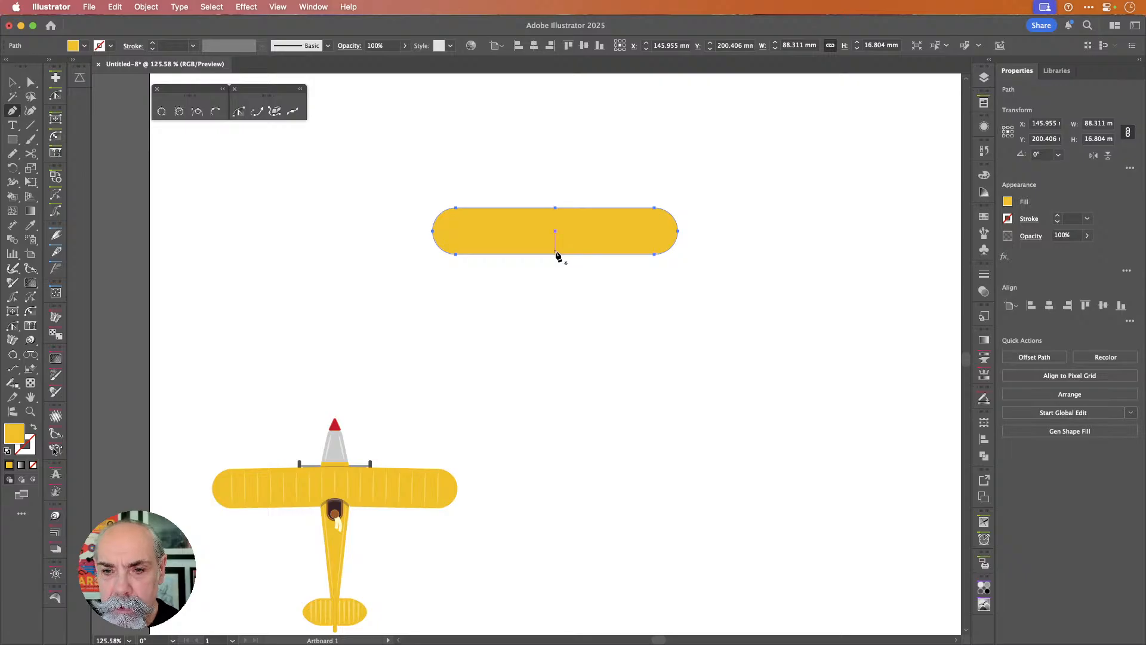
left_click(556, 255)
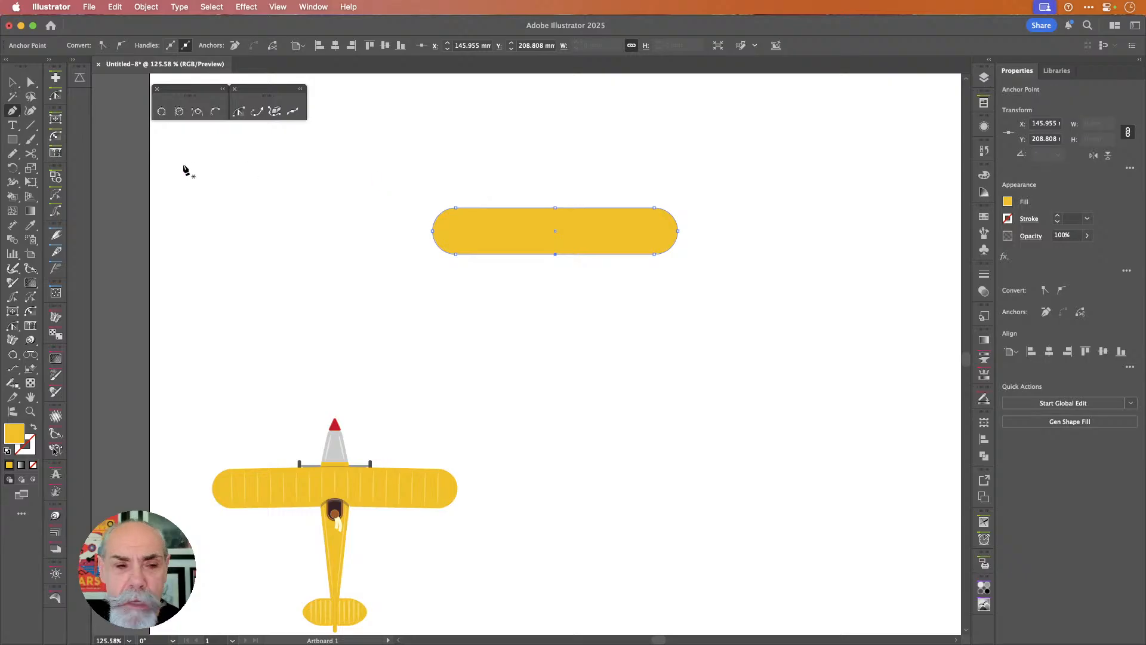
left_click(12, 82)
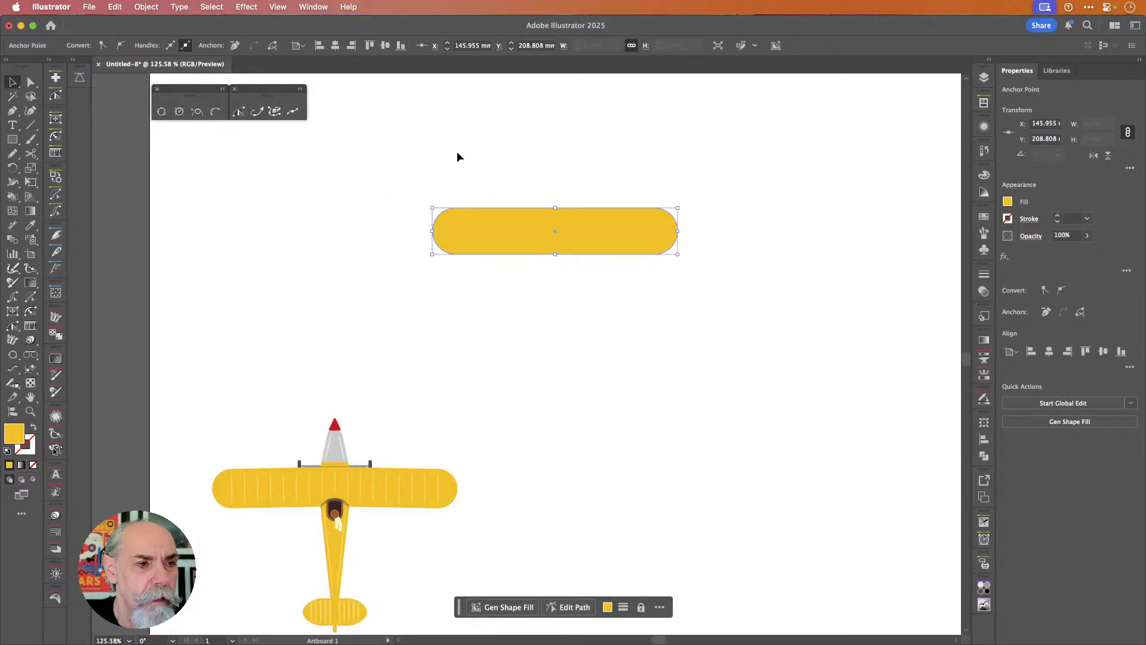
left_click(651, 191)
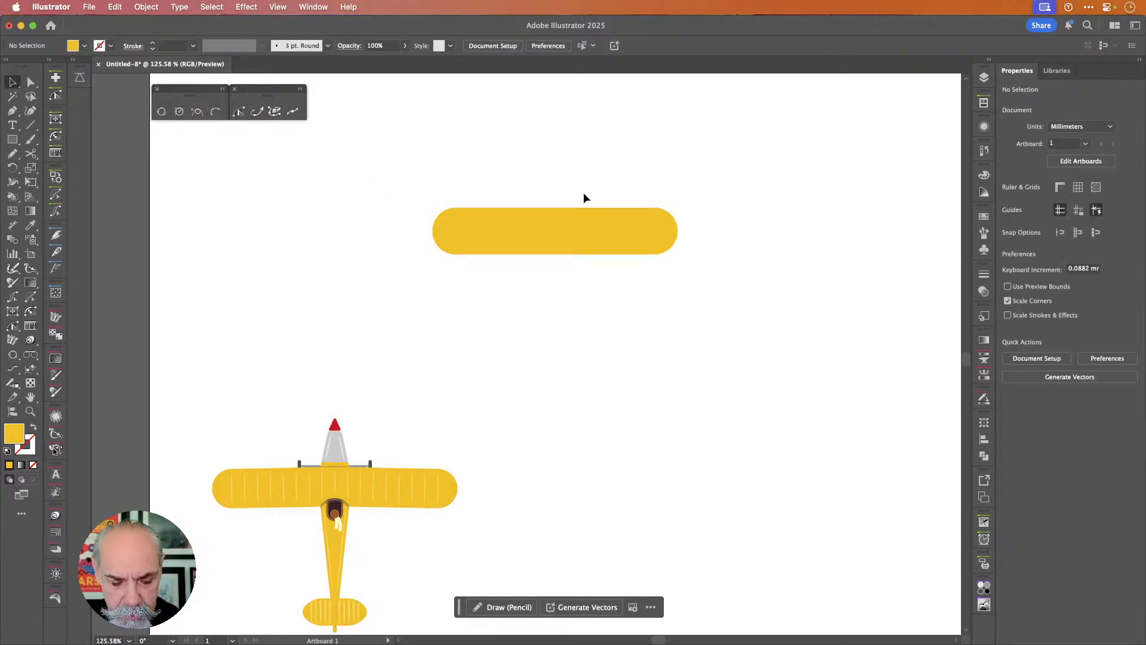
key("a")
left_click_drag(543, 199, 584, 290)
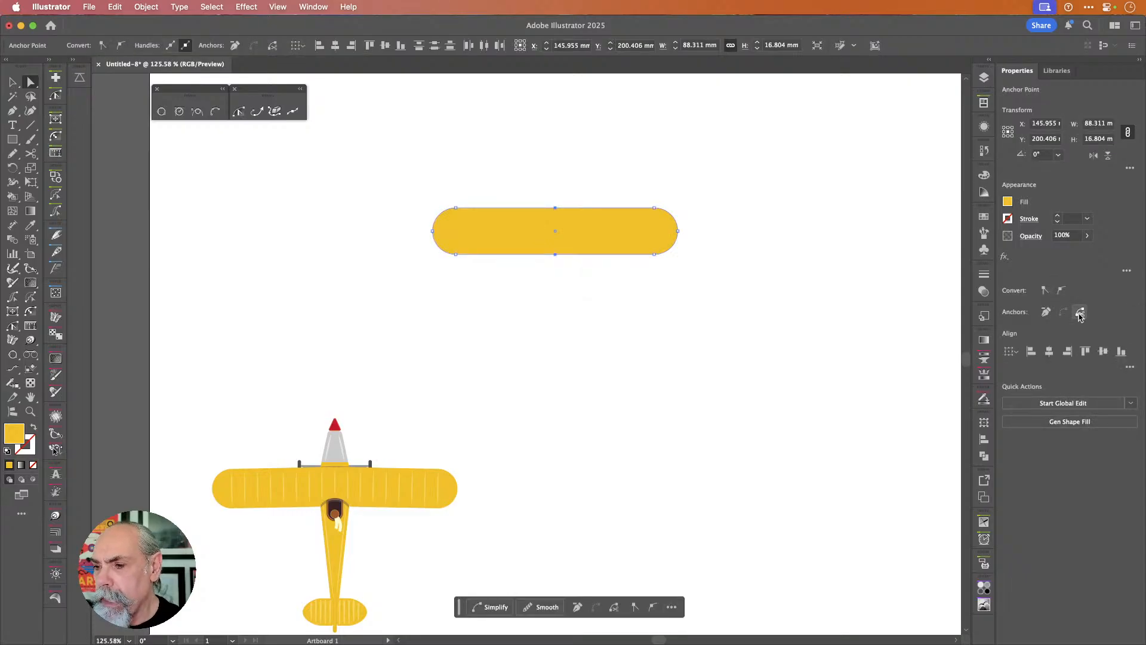
key("v")
left_click(638, 313)
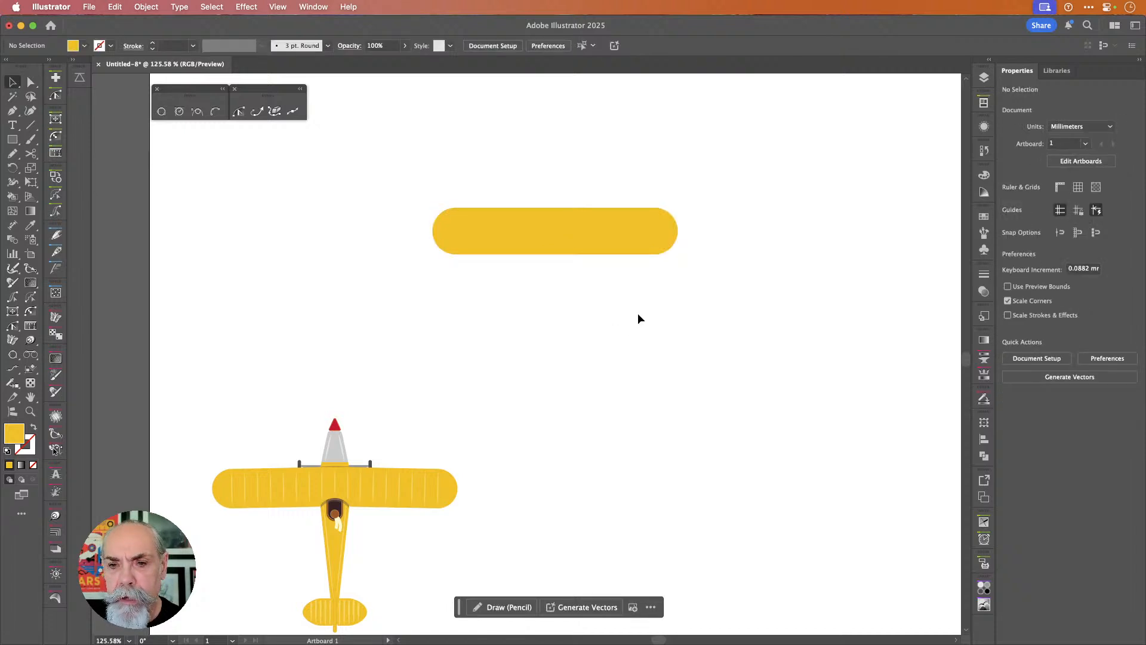
- Cut the wing shape into two halves at its upper and lower middle anchor points with the Scissors tool
left_click(515, 255)
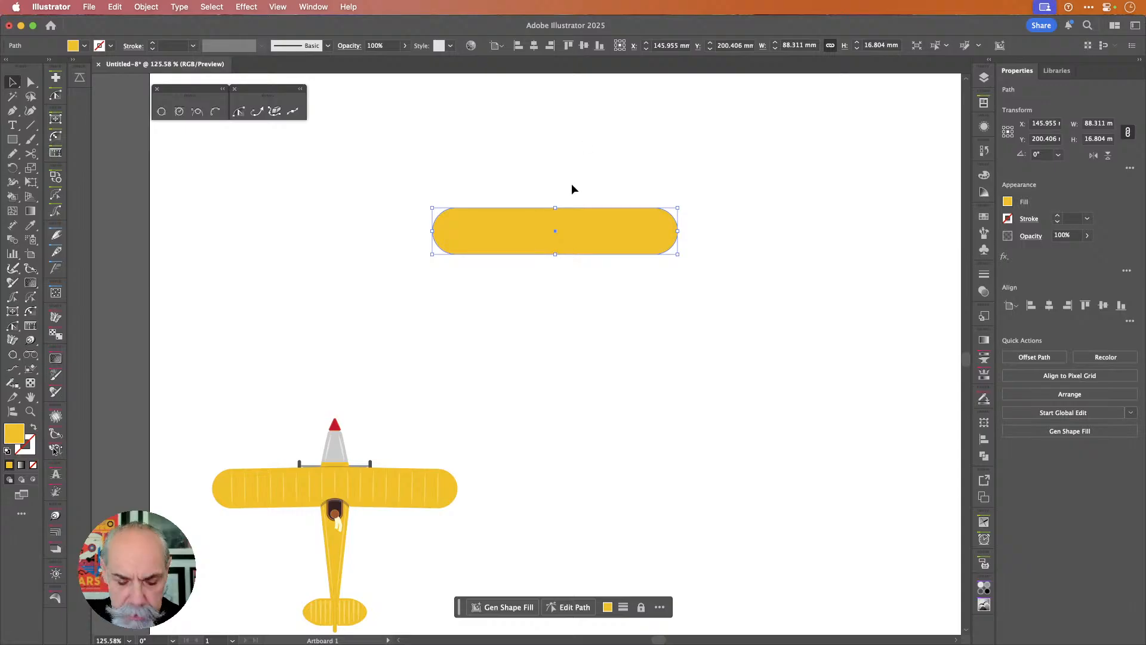
key("c")
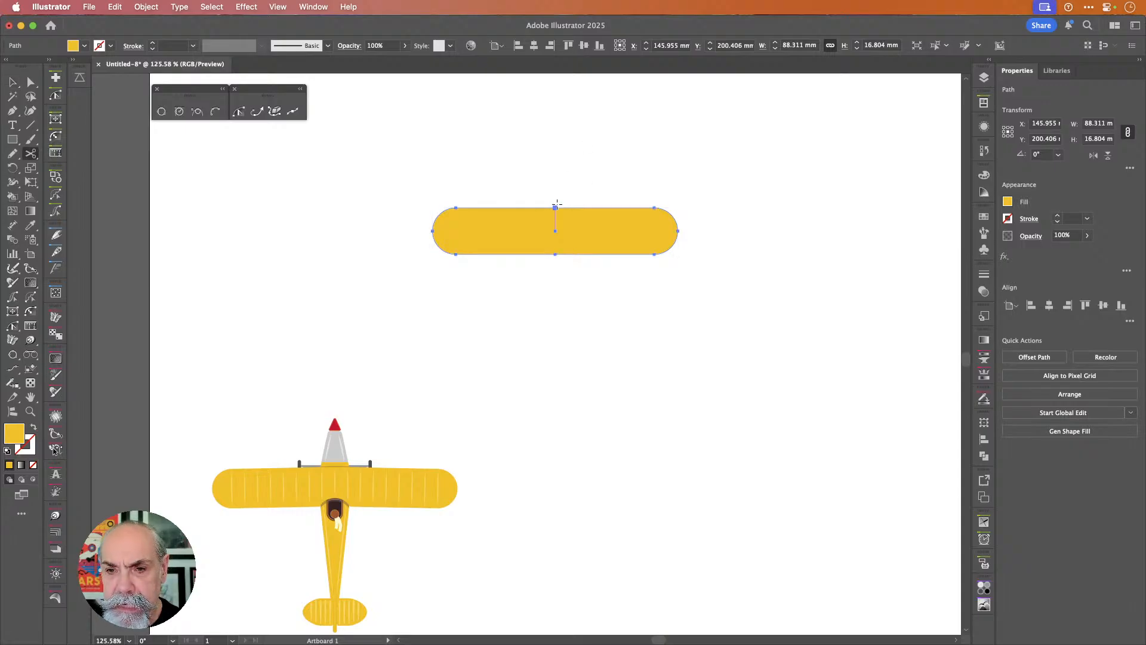
left_click(556, 207)
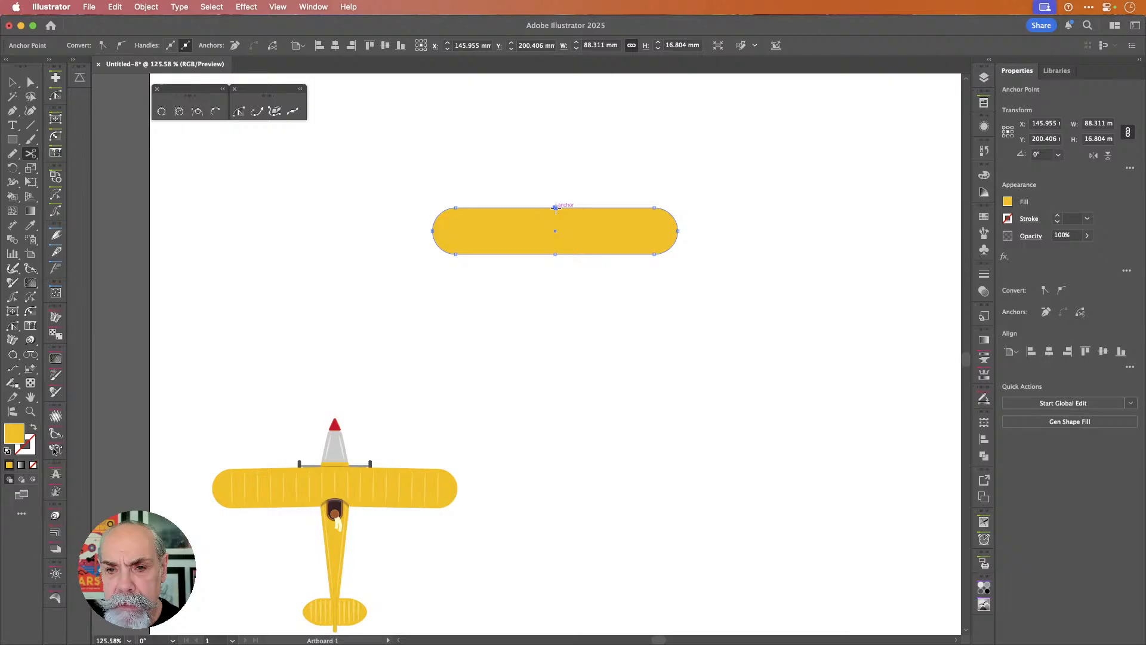
left_click(556, 254)
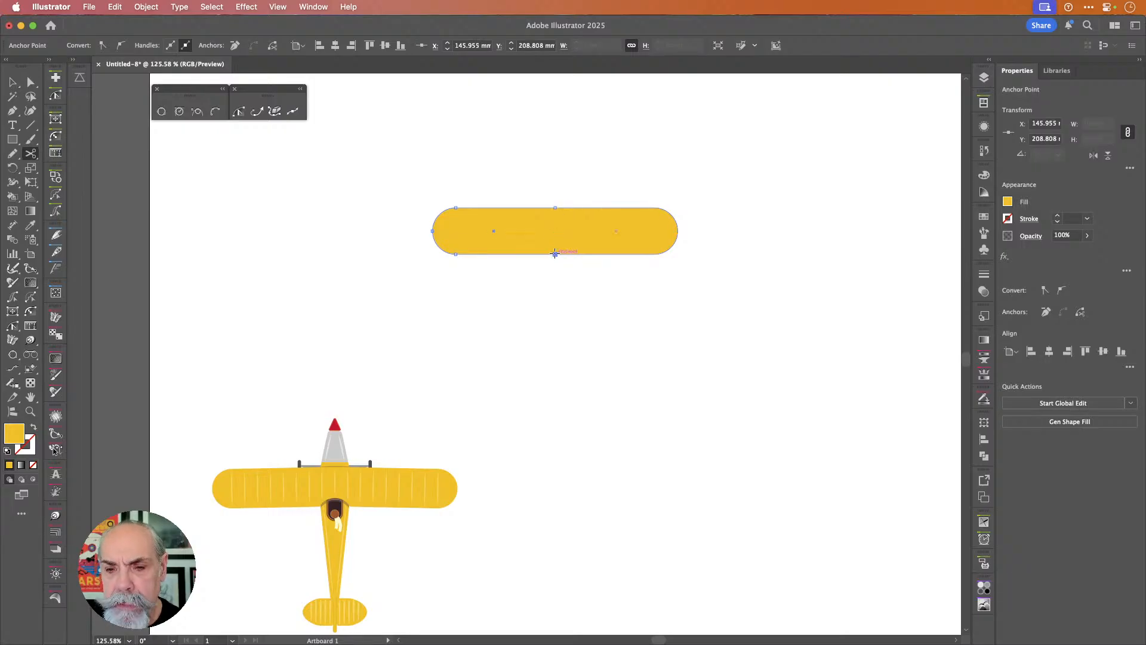
key("v")
left_click(529, 289)
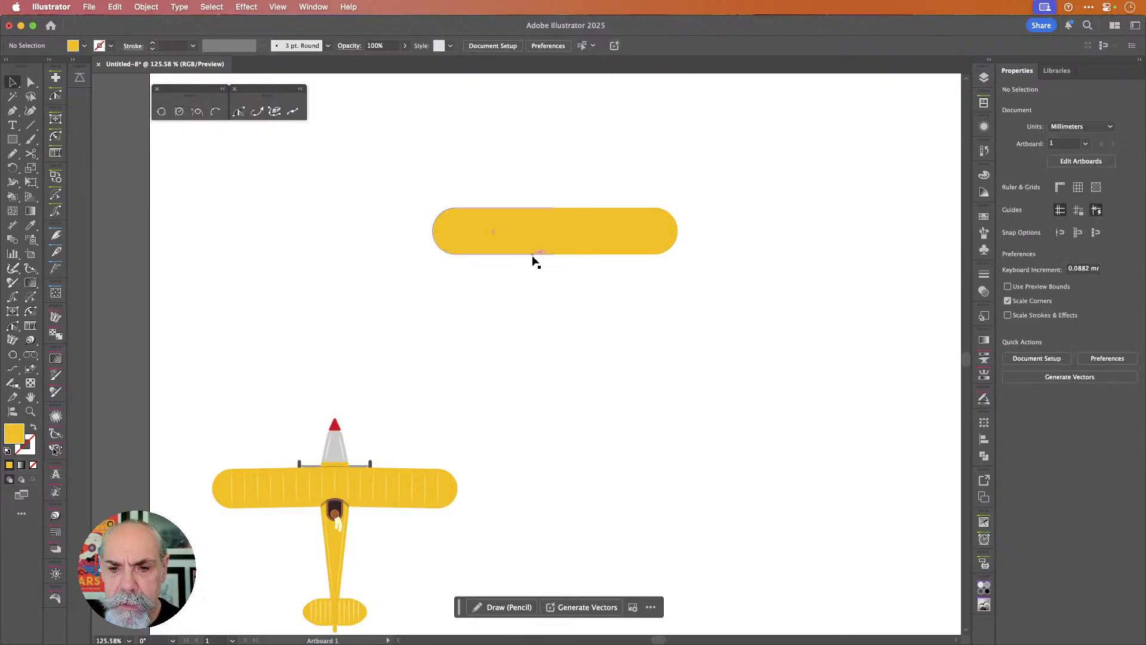
- Rotate the left wing half by 2° about its lower inner corner at the wing's middle
left_click(529, 253)
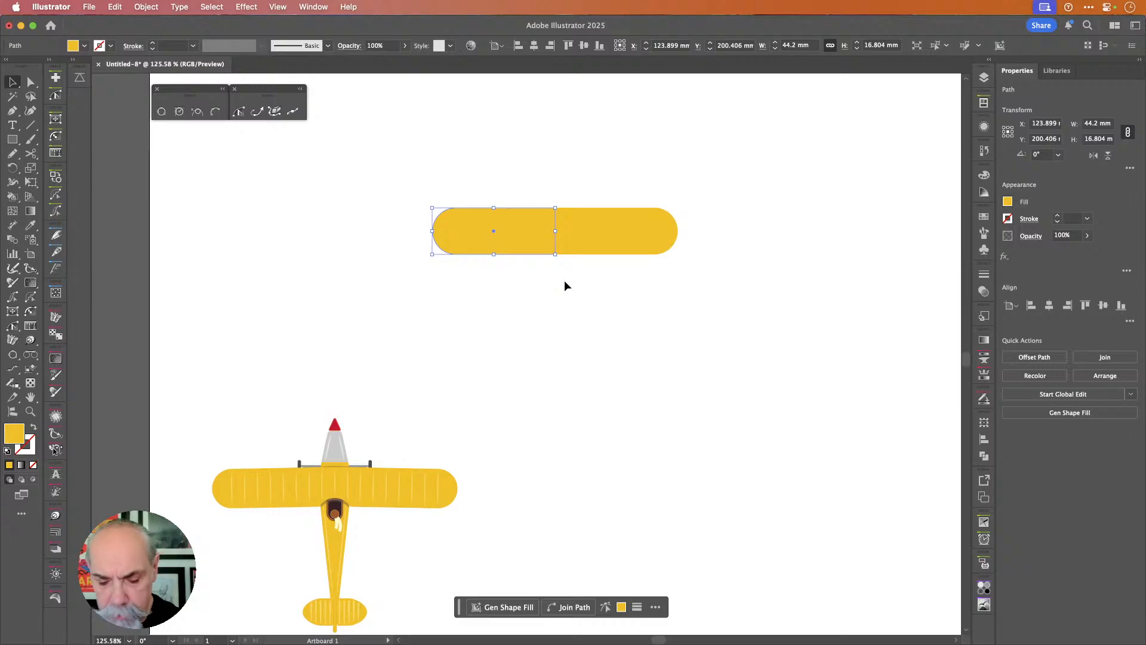
key("r")
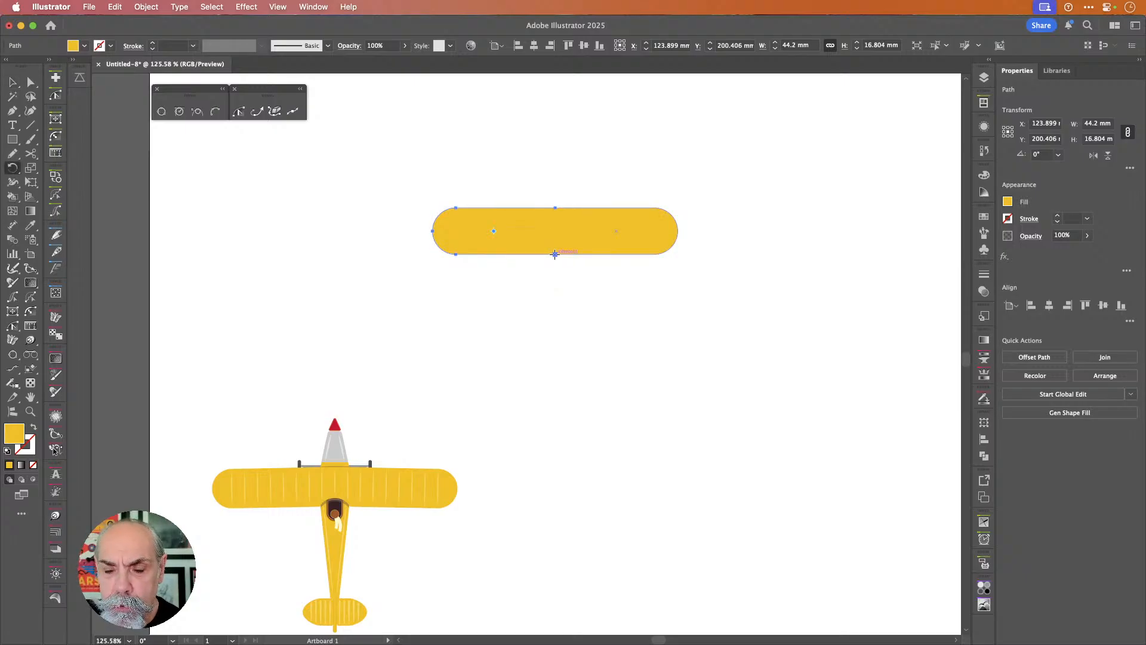
left_click(555, 254, "alt")
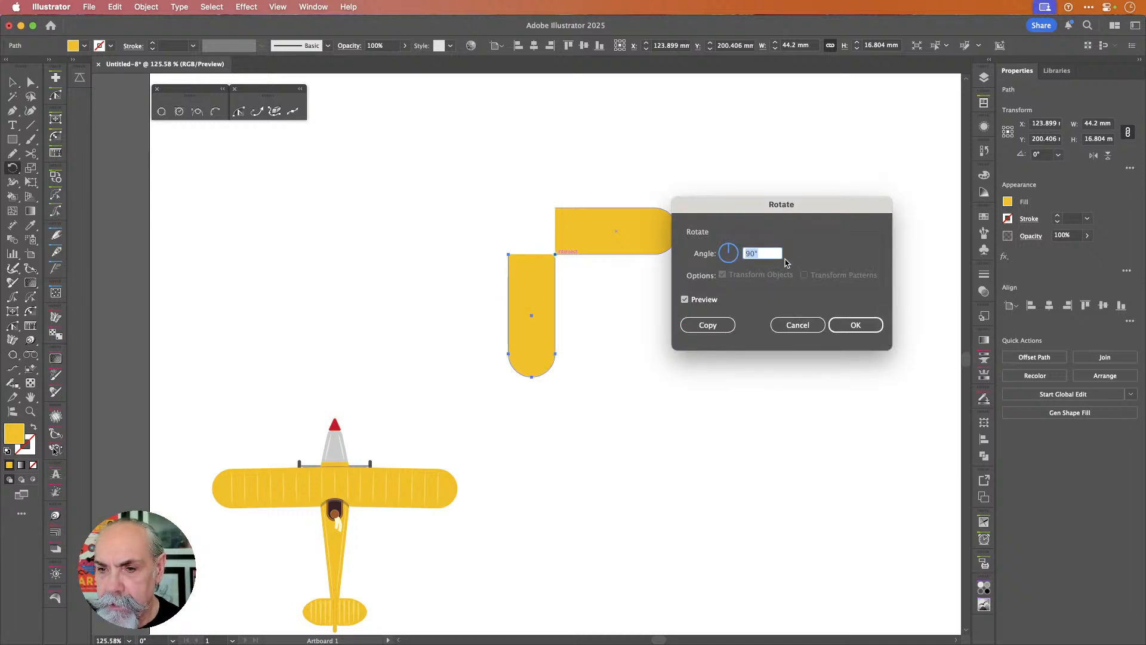
key("shift+Down")
key("shift+Down")
key("shift+Down")
key("shift+Down")
key("shift+Down")
key("shift+Down")
key("shift+Down")
key("shift+Down")
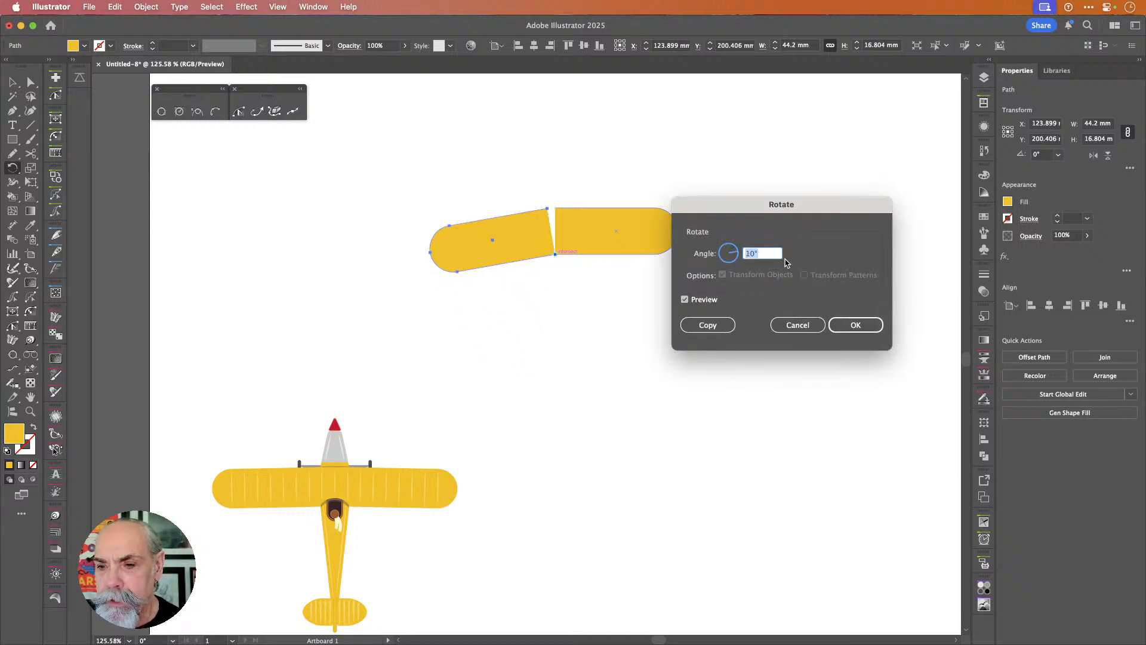
key("Down")
key("Down")
key("Down")
key("Down")
key("Down")
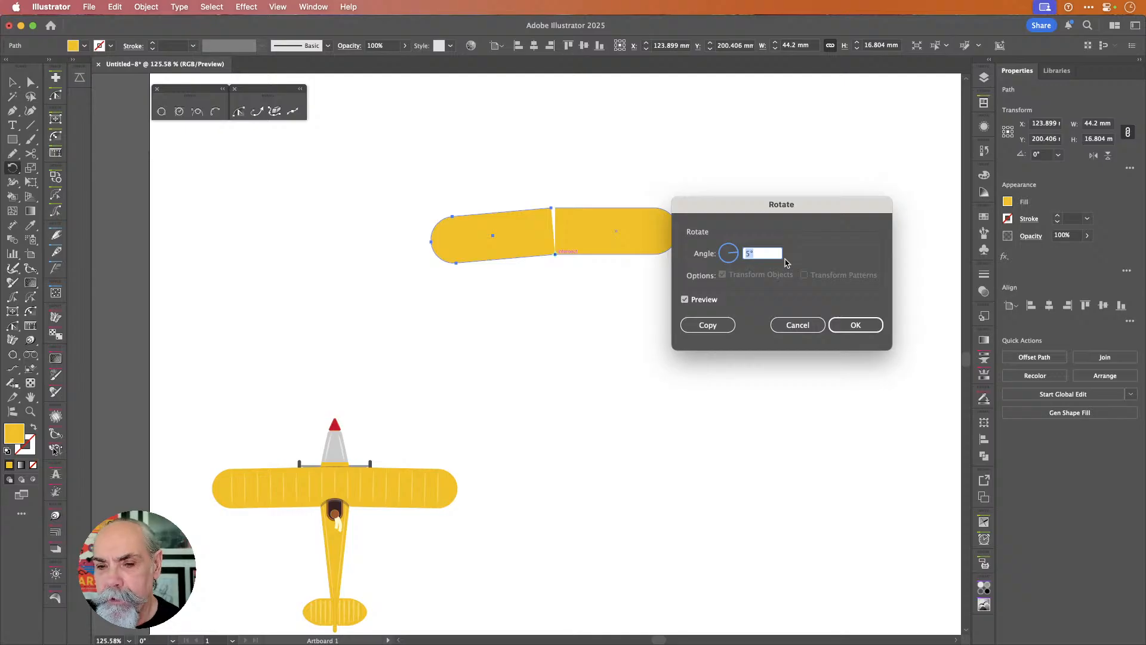
key("Down")
key("Down")
key("Down")
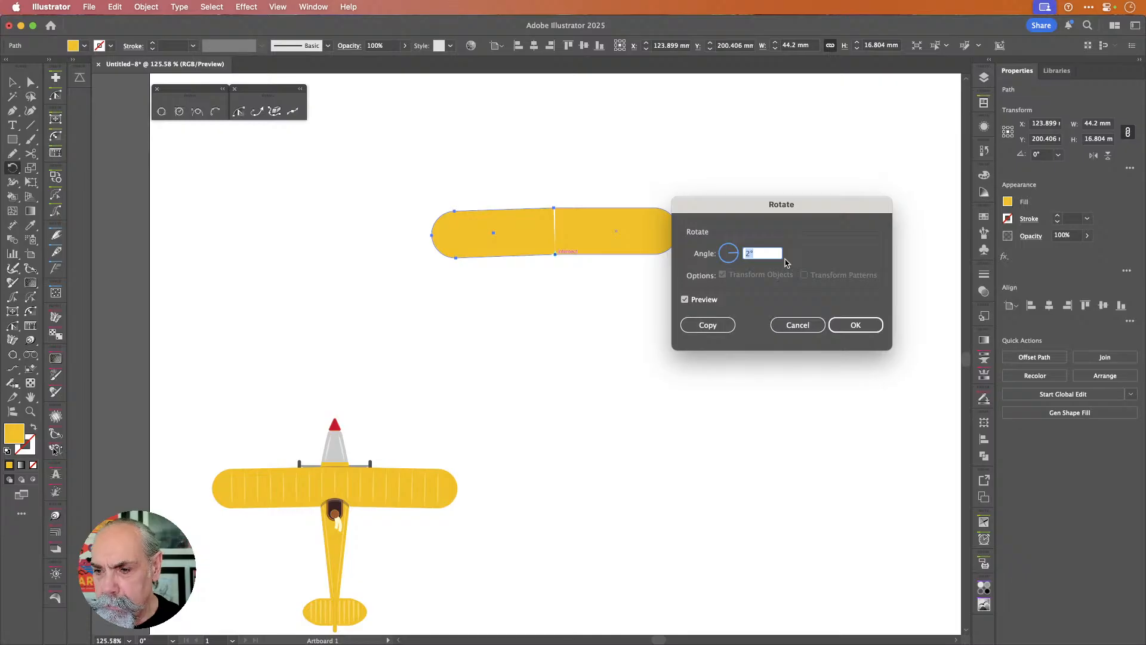
key("Return")
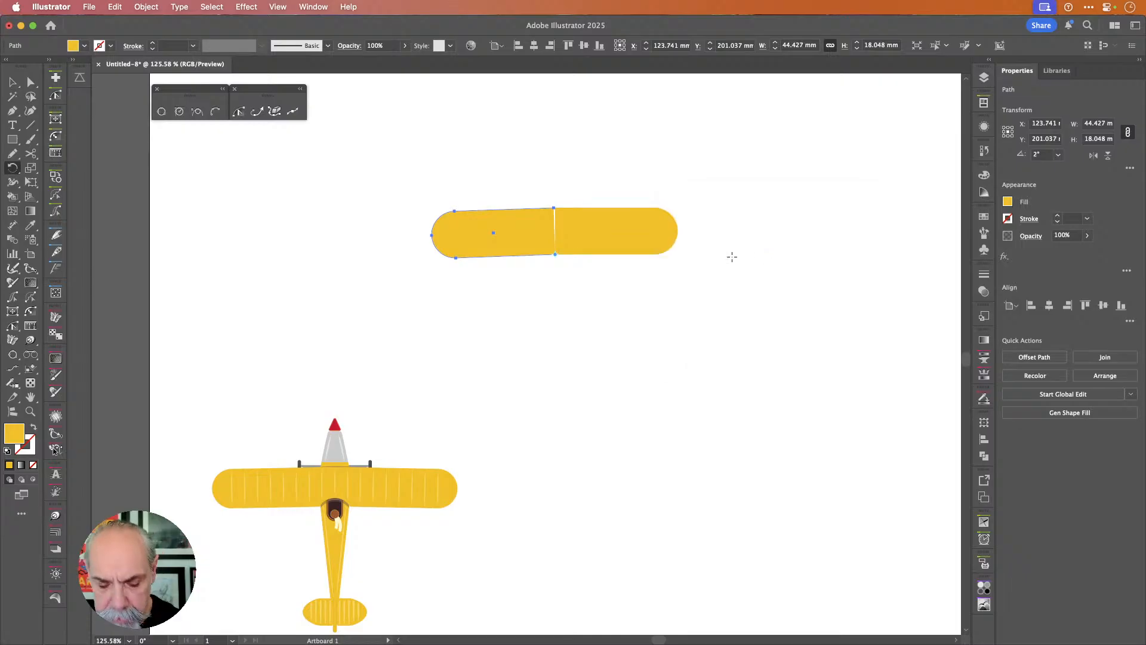
- Rotate the right wing half by -2° about its lower inner corner at the wing's middle
left_click(652, 241)
key("r")
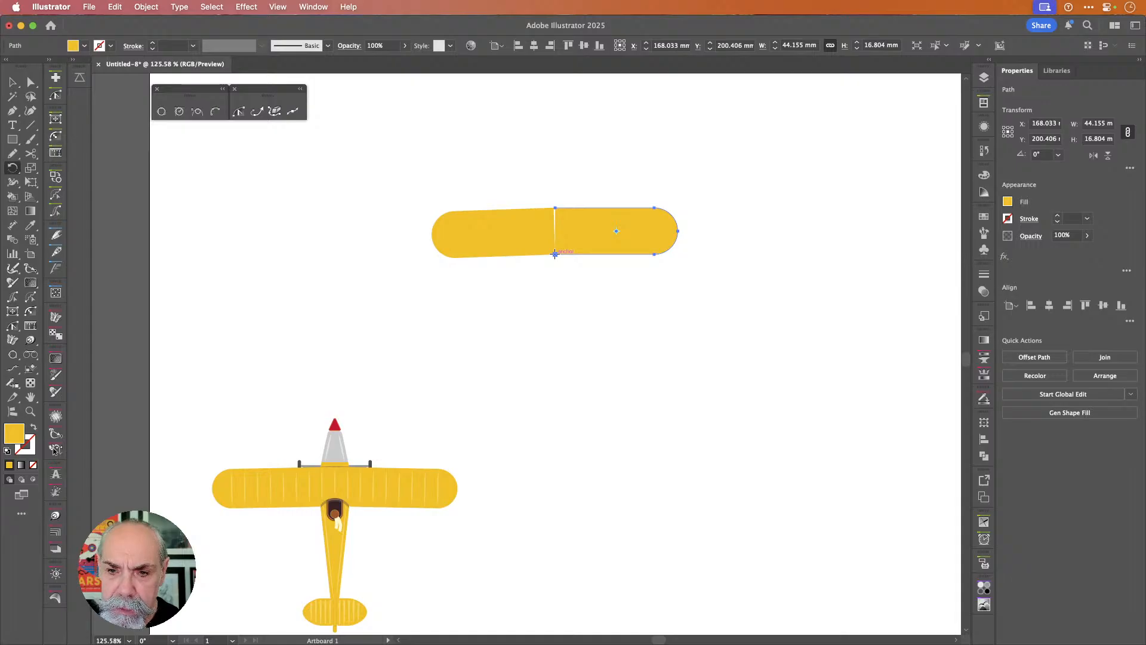
left_click(554, 253, "alt")
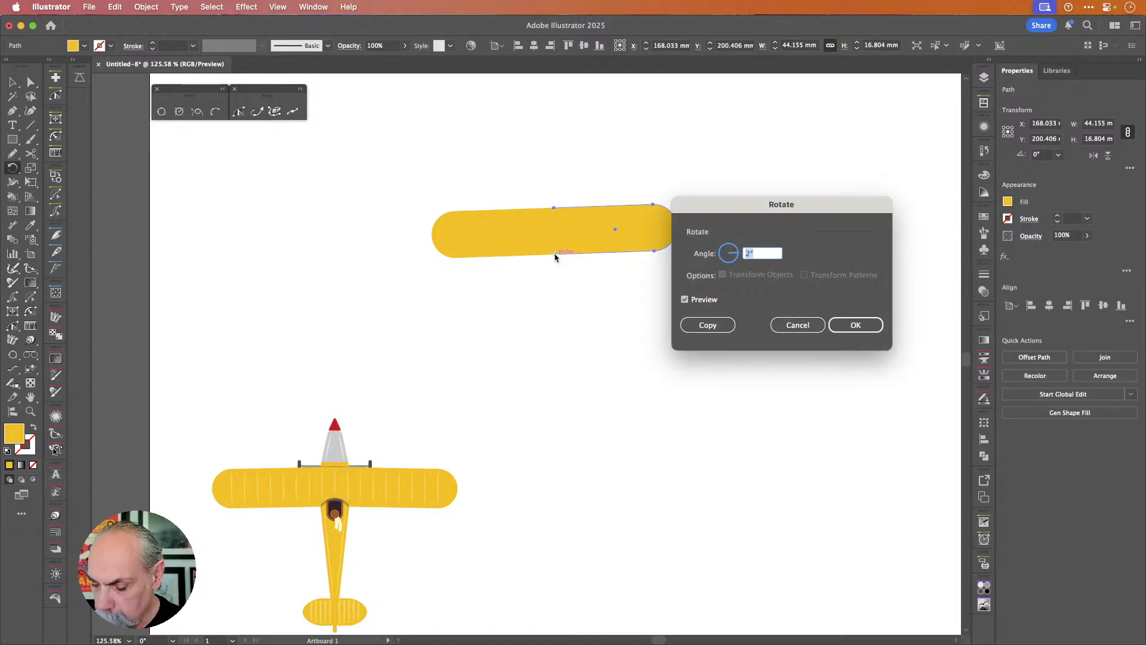
key("Left")
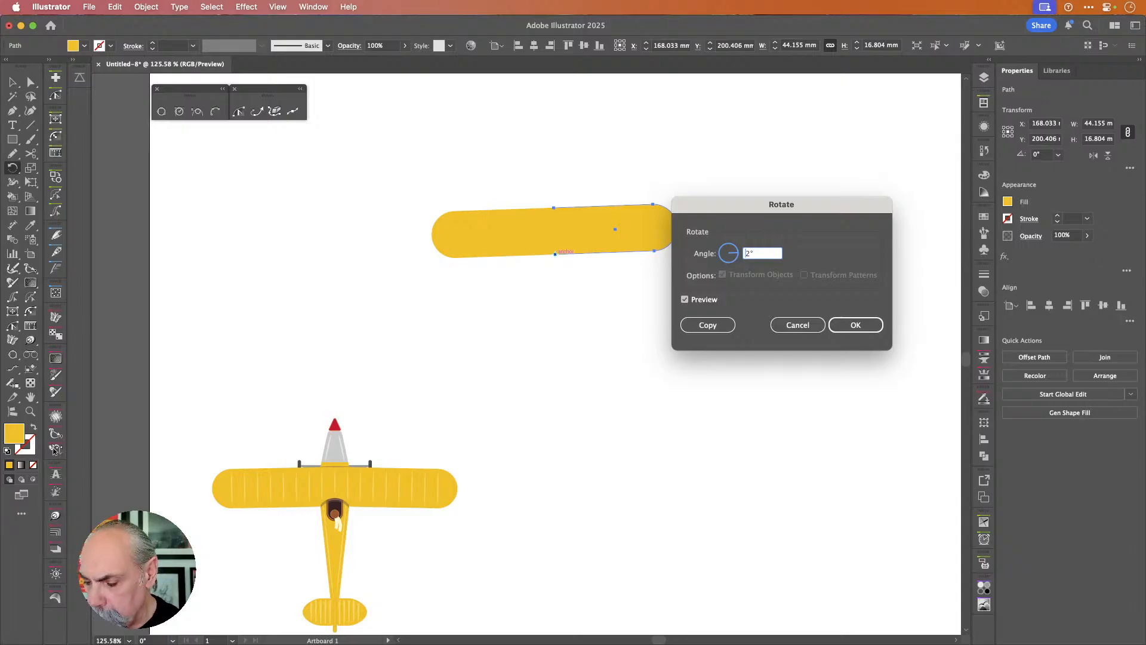
type("-")
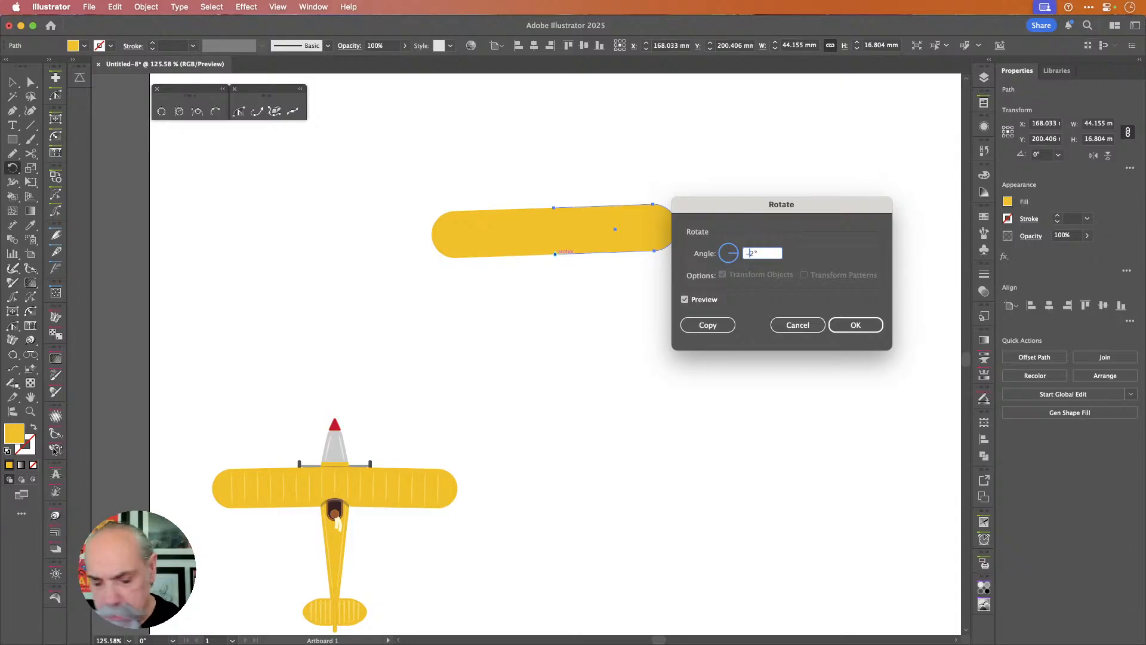
key("Tab")
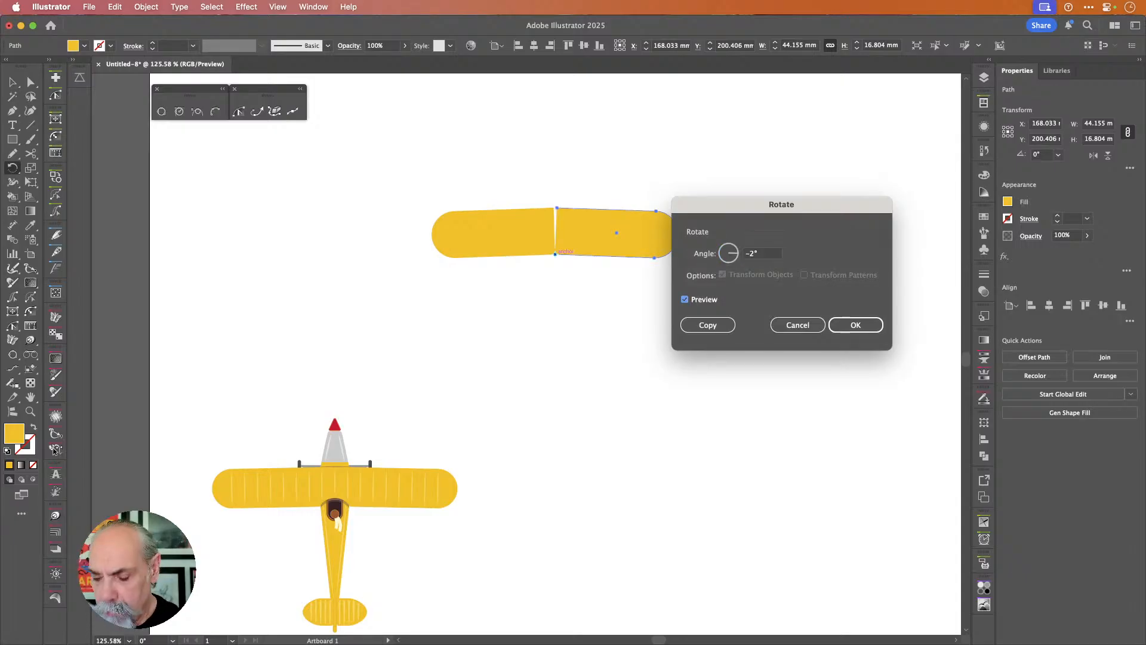
key("Return")
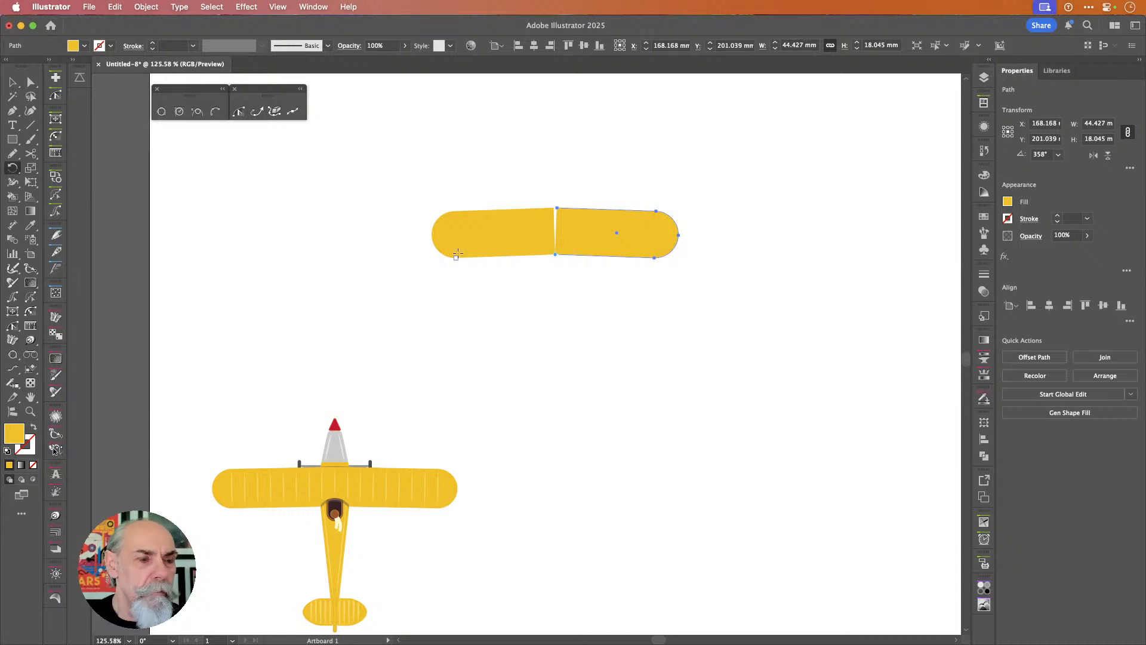
- Move both wing halves about 79 mm left and 26 mm down, placing them above the reference airplane
key("v")
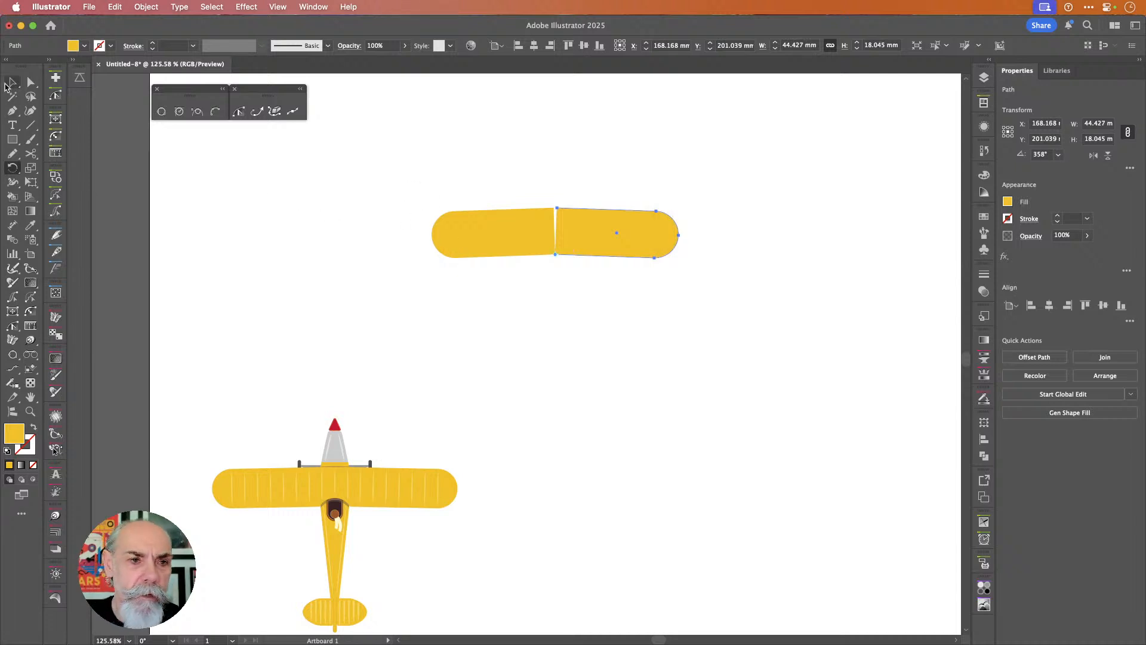
left_click(752, 186)
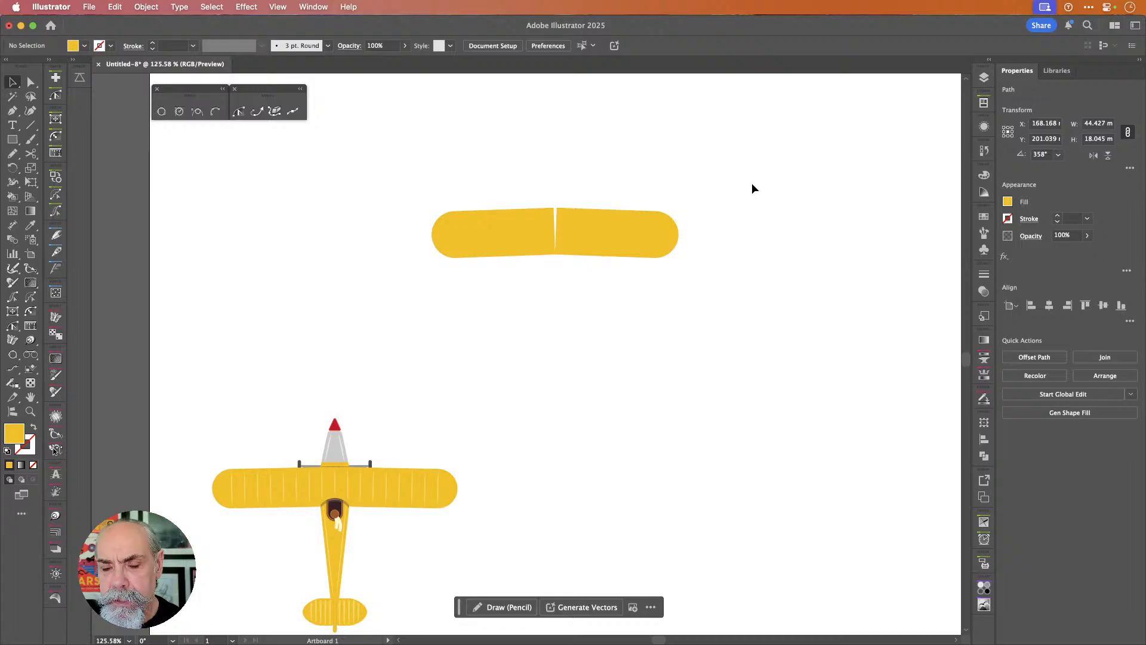
left_click(622, 224)
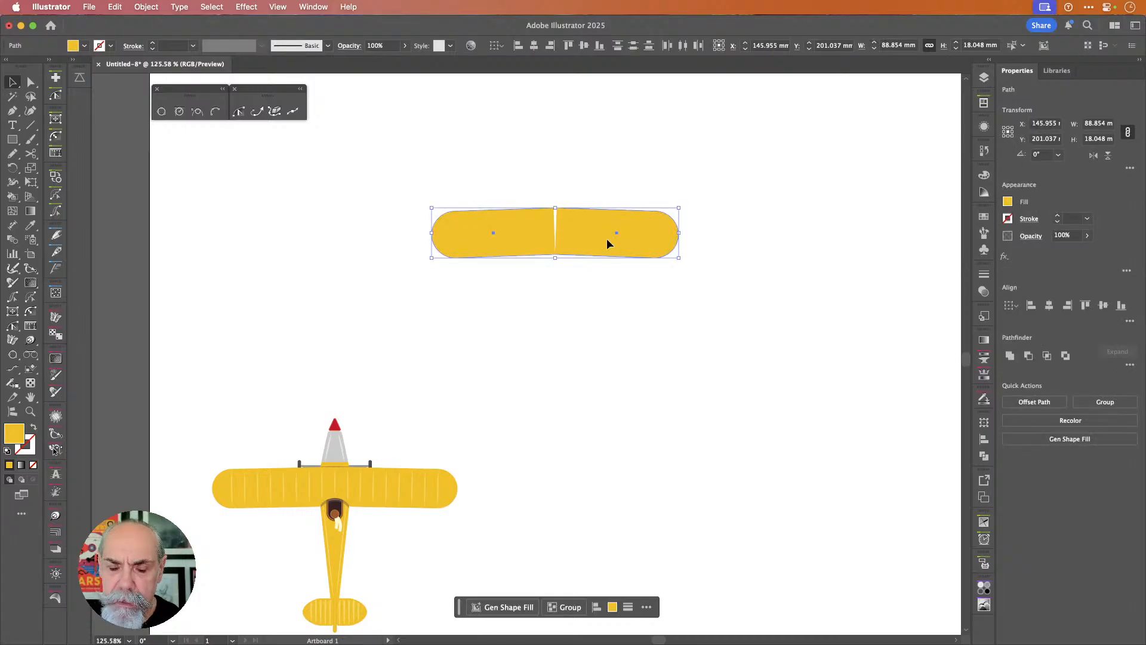
left_click_drag(606, 238, 385, 310)
left_click(484, 302)
- Nudge the right wing half about 2.5 mm to the right, widening the gap between the halves
left_click(428, 303)
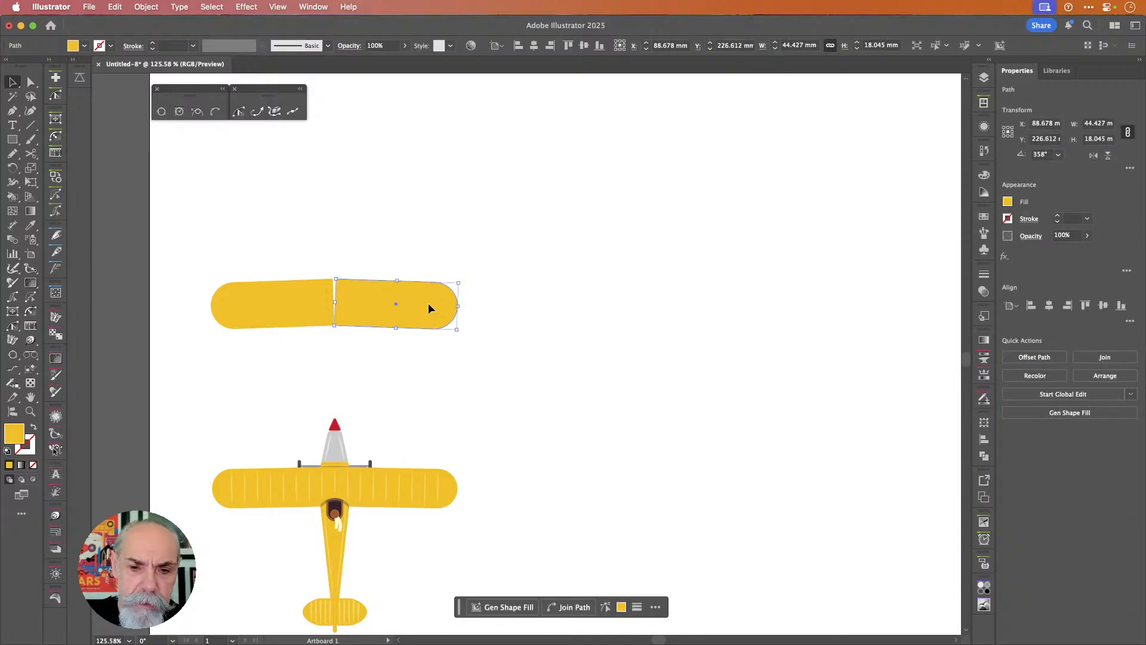
key("Right")
key("Right")
key("Right")
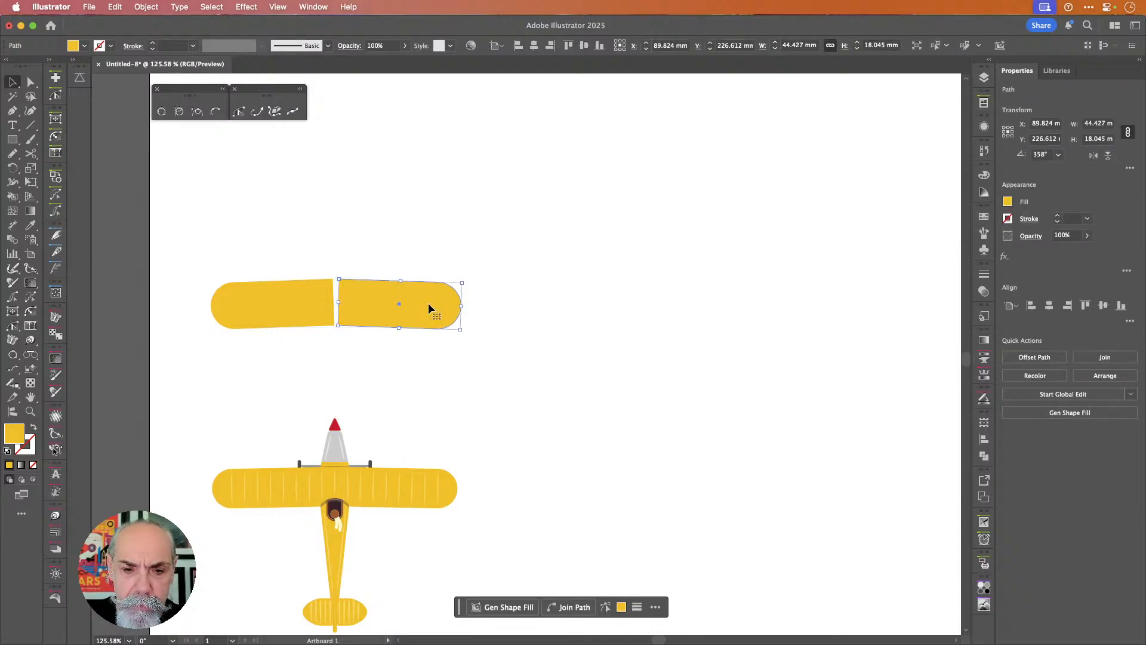
key("Right")
key("Right")
key("Right")
key("Right")
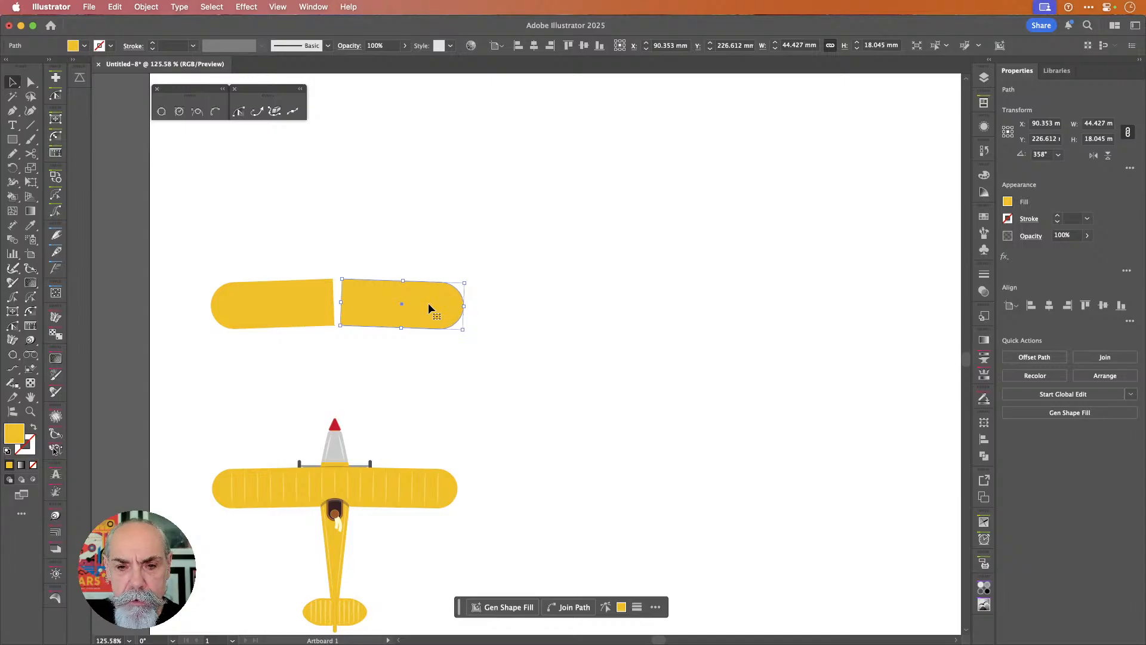
key("Right")
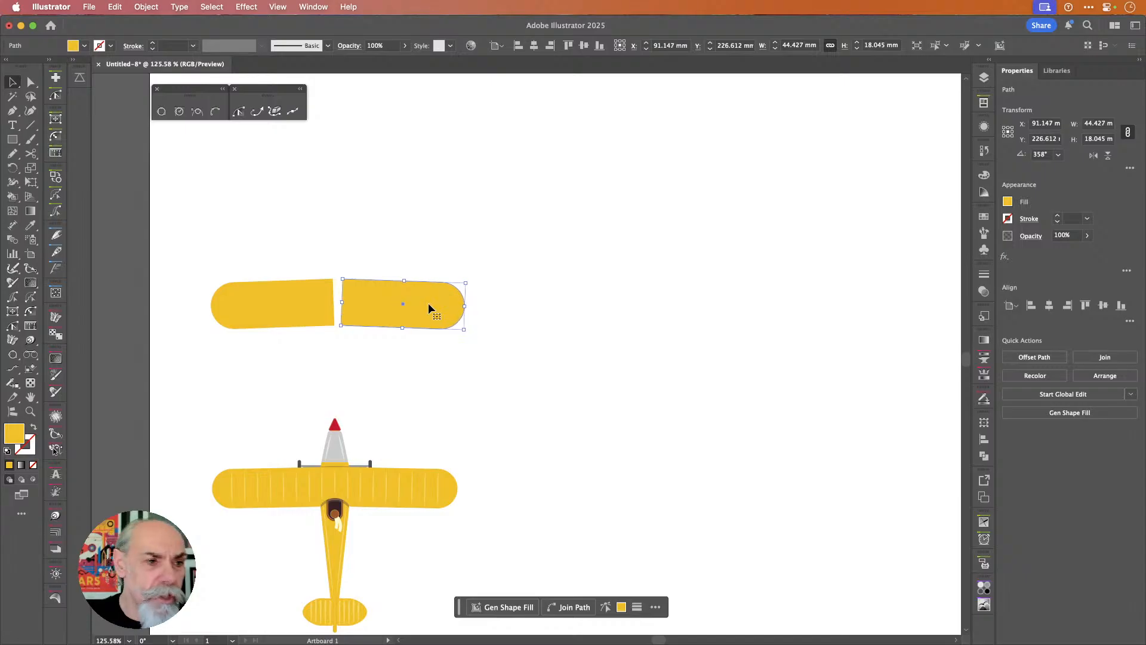
- Try to join the open endpoints of the two wing halves into one closed path with the Join command
left_click_drag(302, 267, 417, 302)
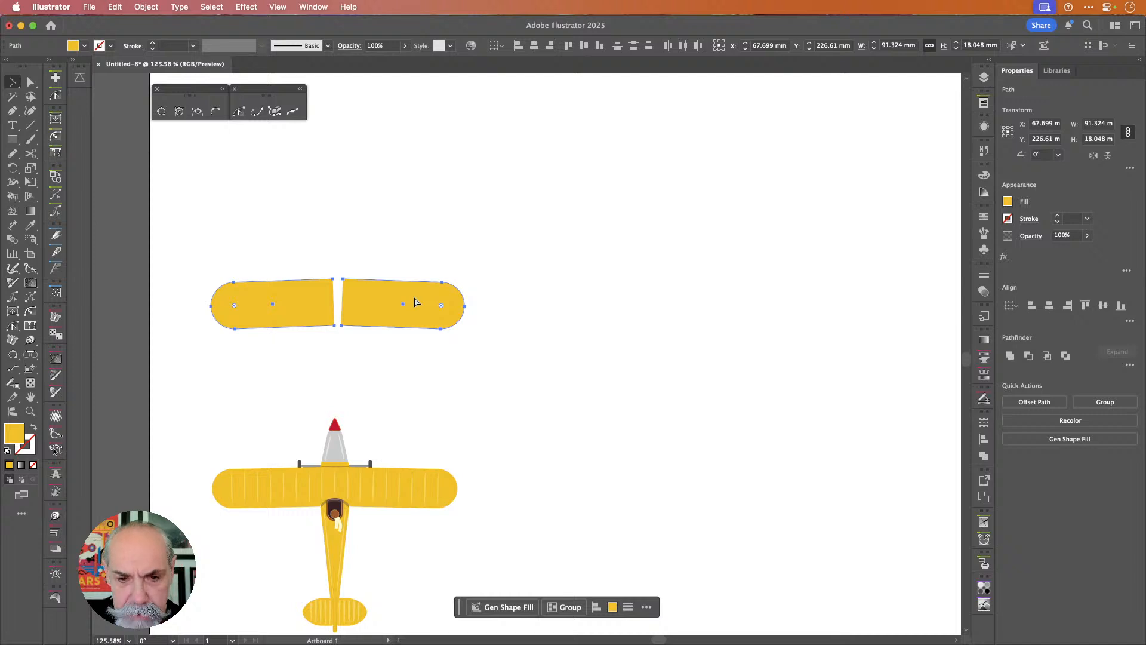
key("super+j")
key("super+j")
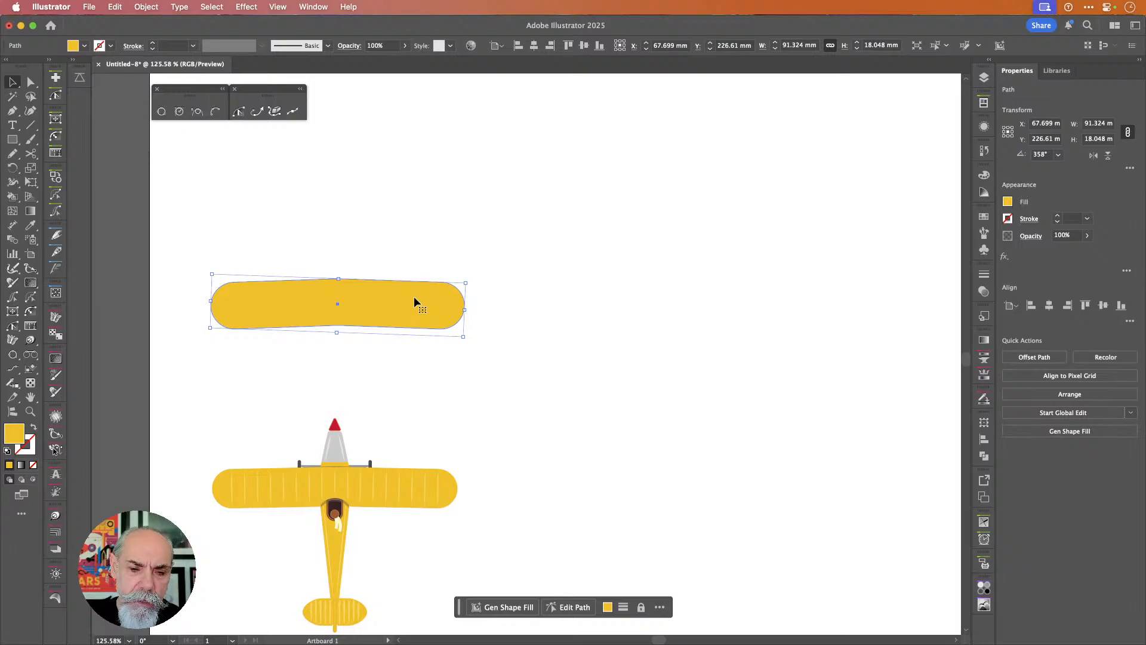
key("a")
key("super+z")
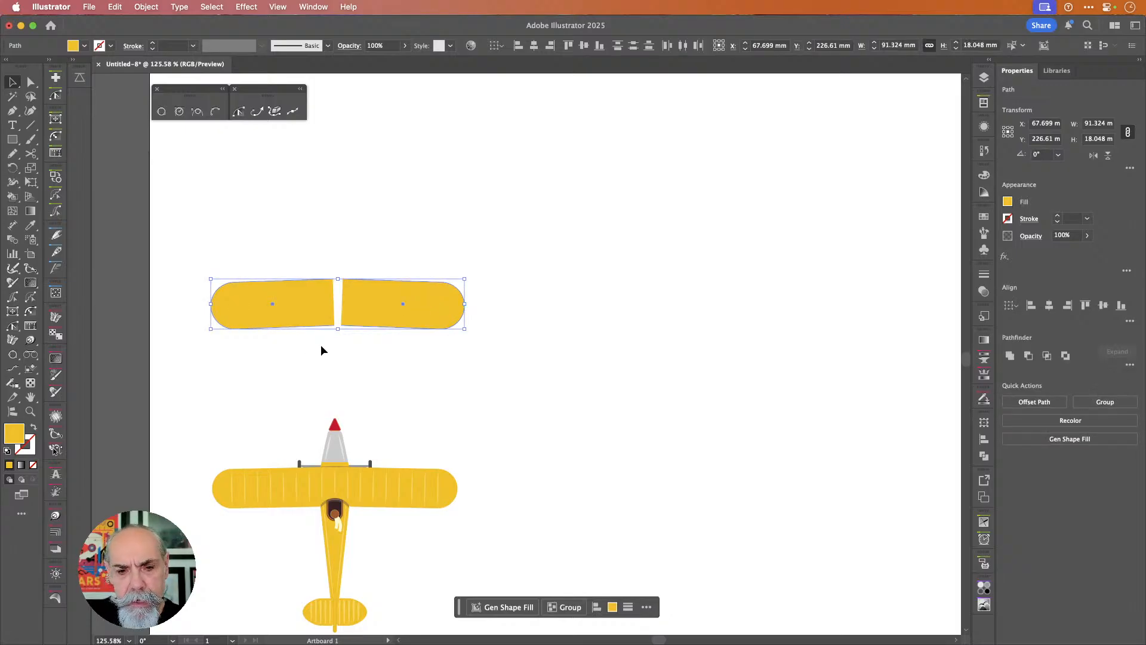
- Connect the upper and lower inner endpoints of both wing halves with the Pen tool, closing them into one wing shape
scroll(325, 346, "up", 5)
scroll(325, 345, "left", 5)
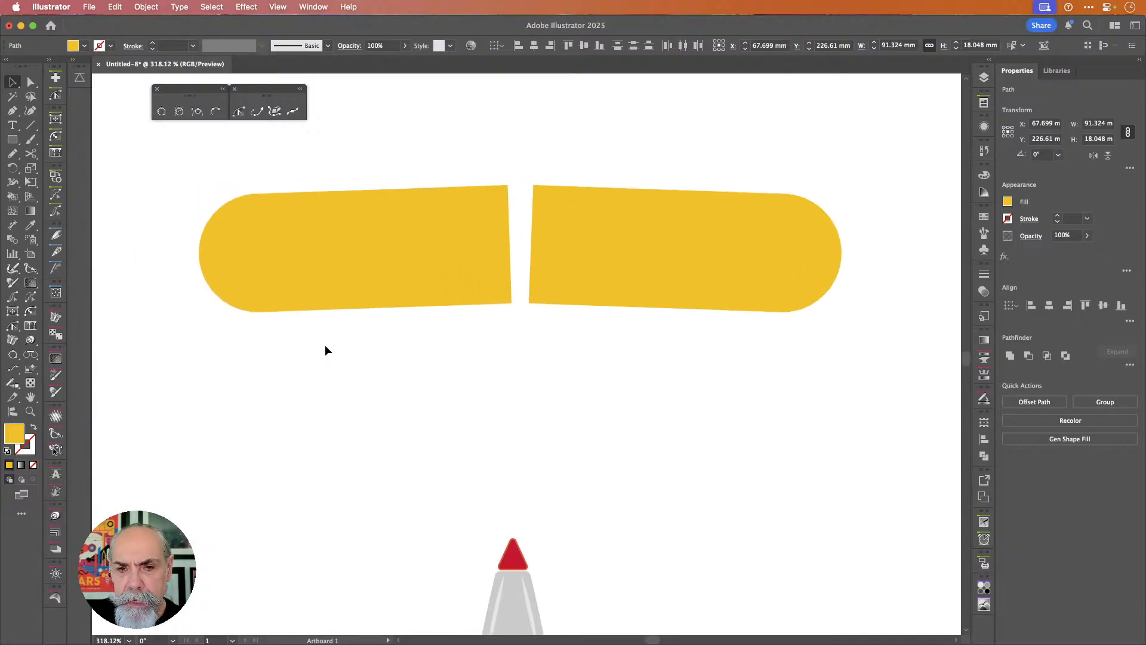
scroll(325, 345, "up", 1)
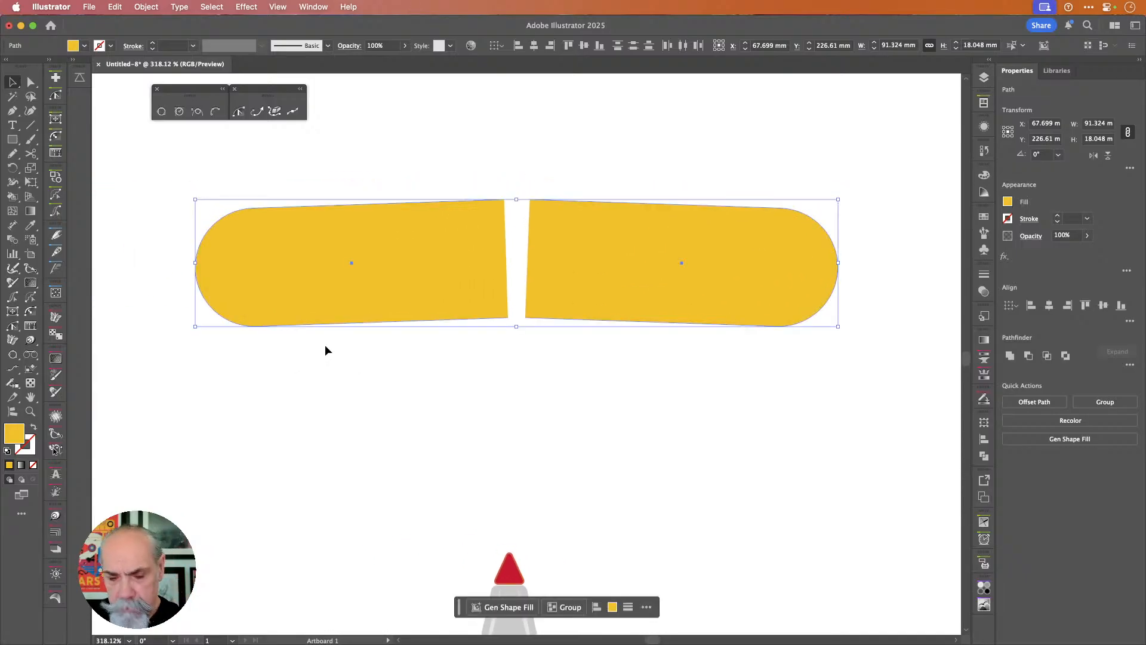
key("p")
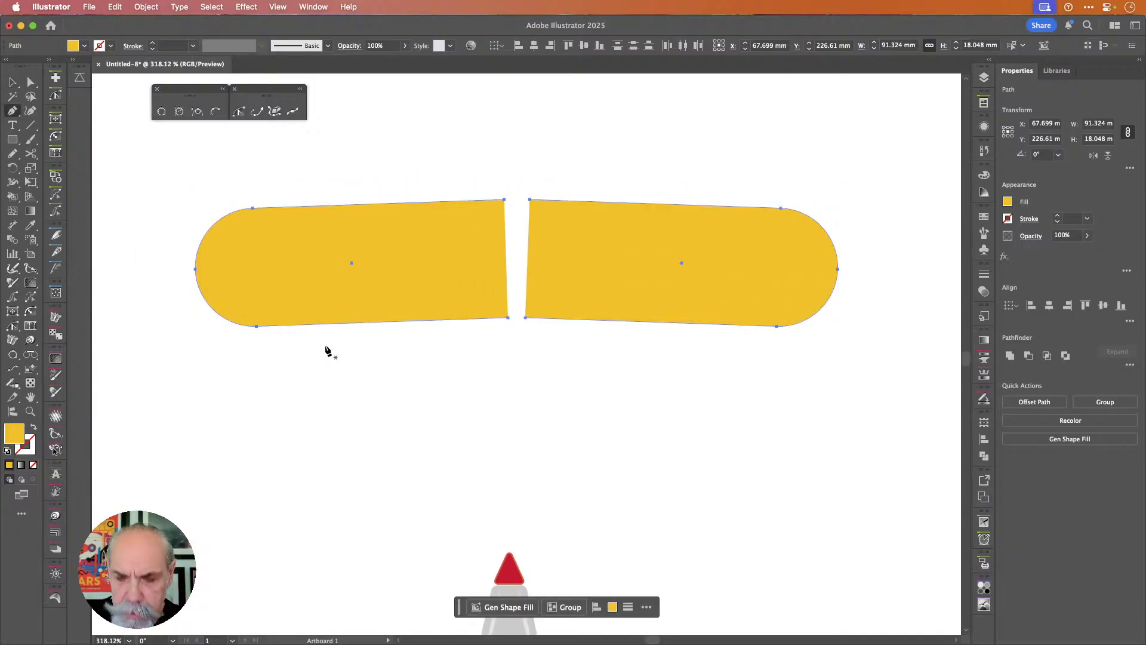
left_click(505, 200)
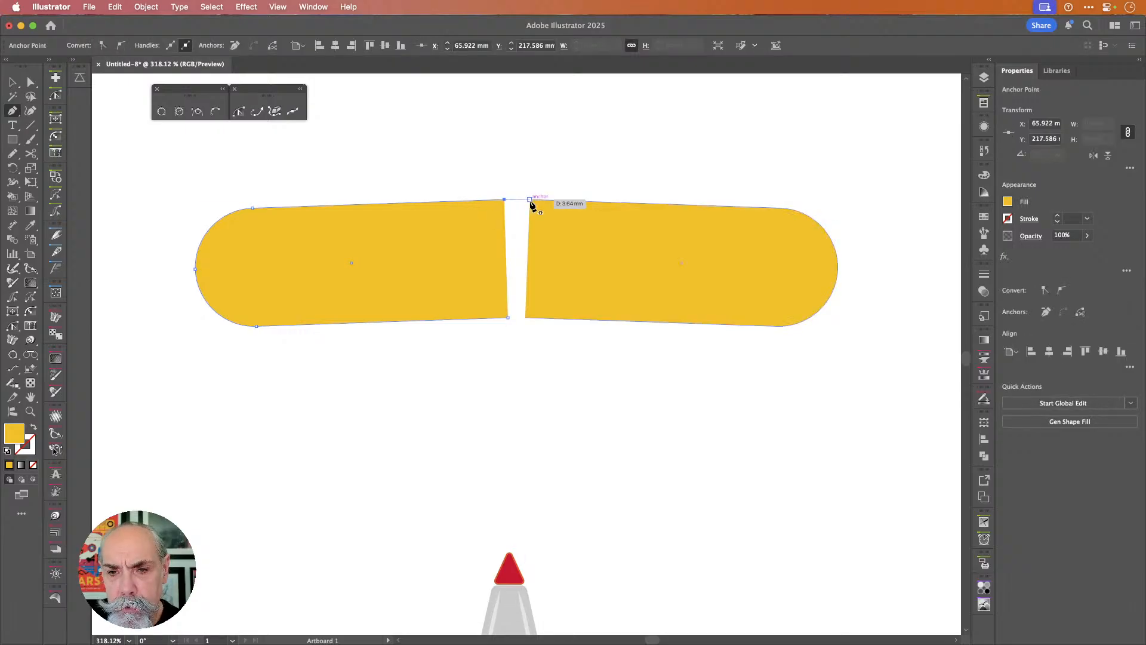
left_click(529, 199)
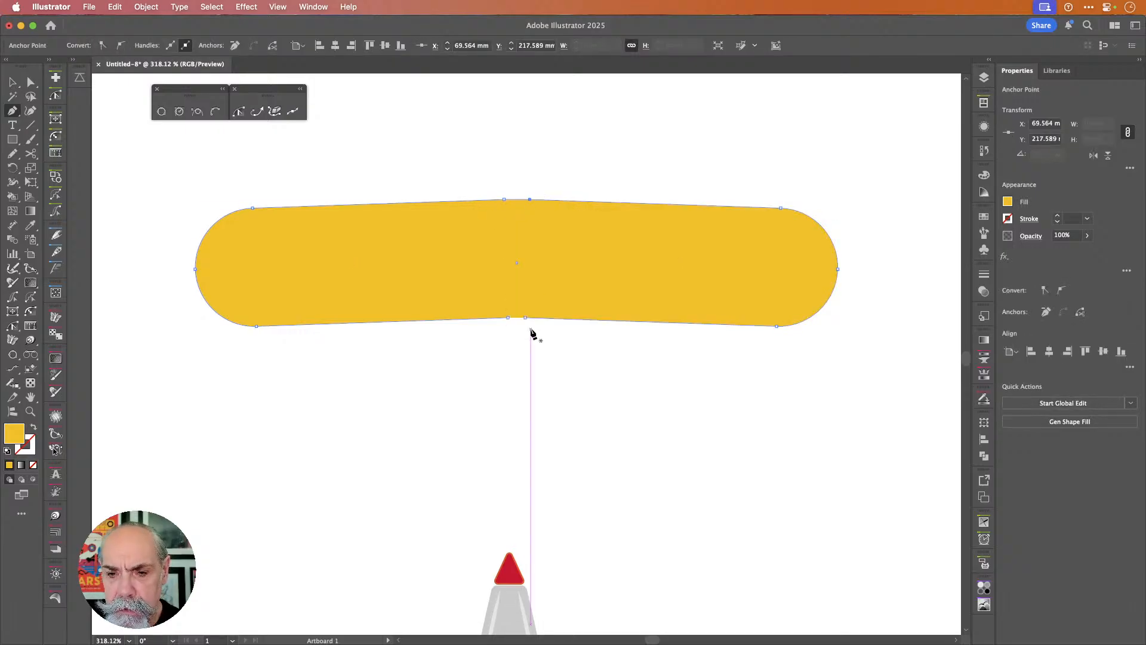
left_click(508, 318)
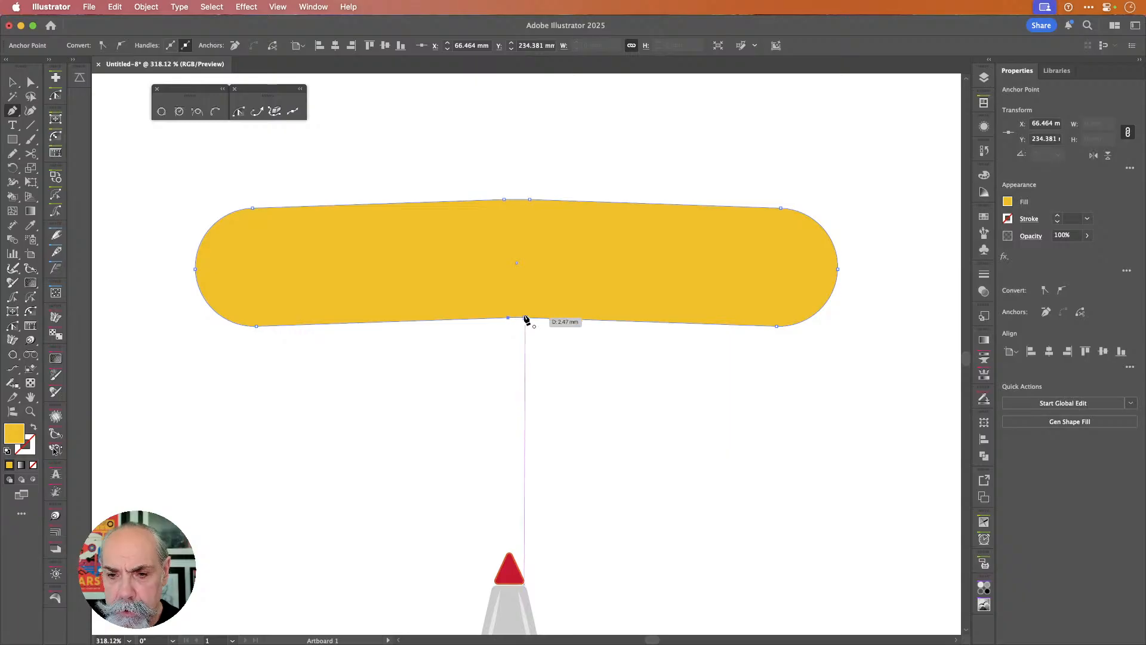
left_click(526, 319)
key("v")
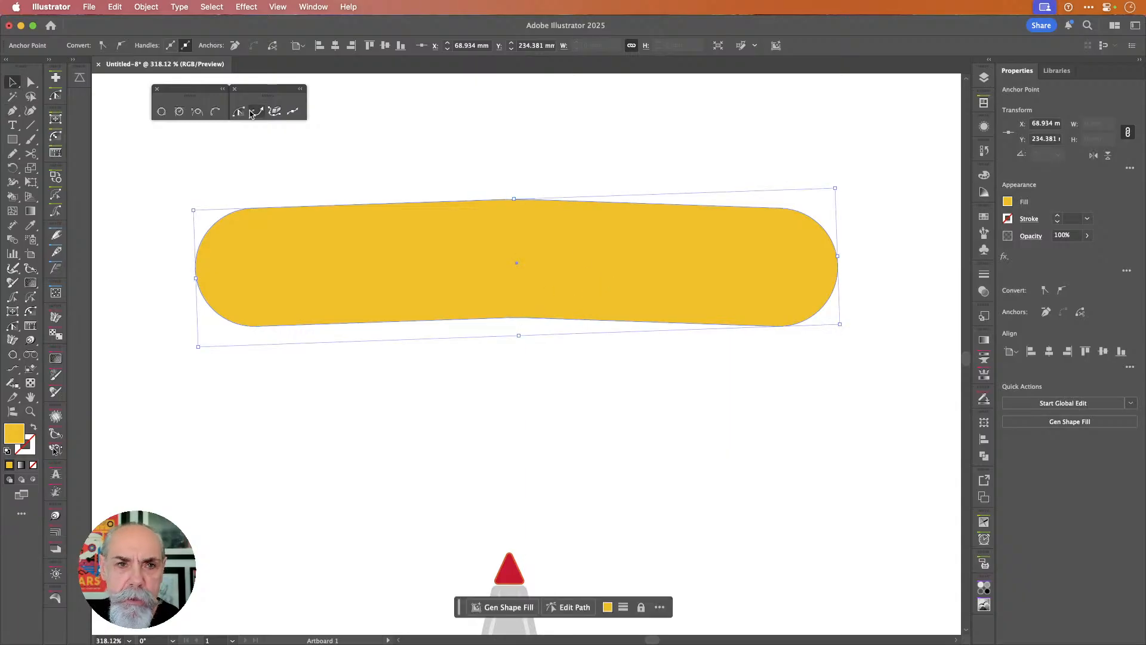
- Reset the wing shape's bounding box and deselect it
left_click(154, 8)
mouse_move(161, 25)
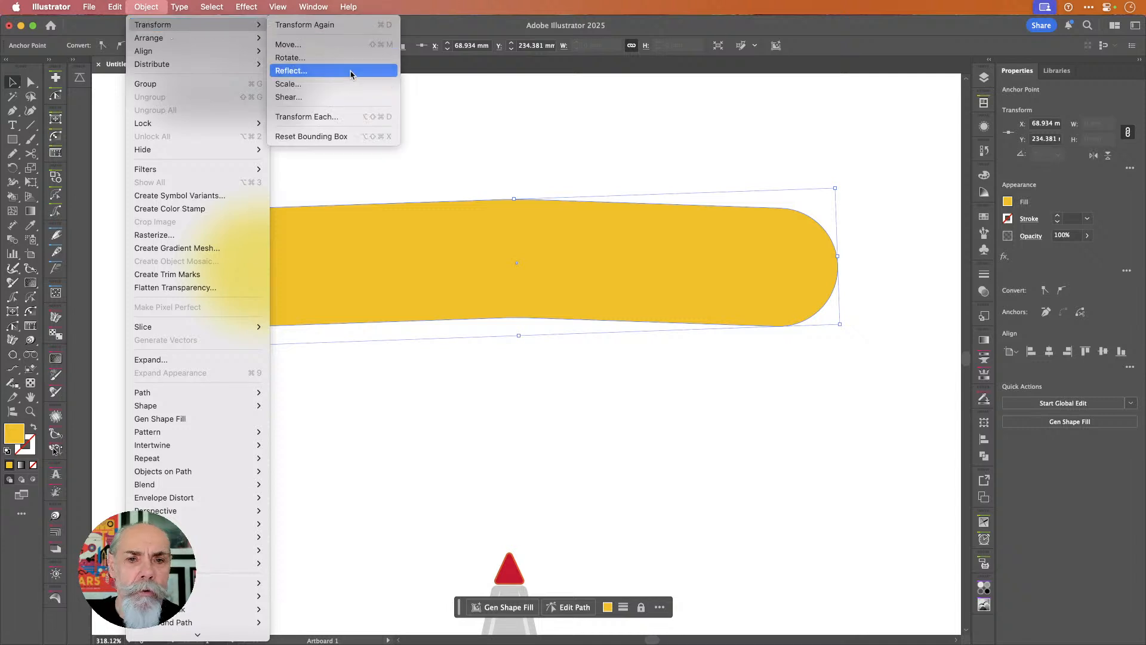
left_click(342, 136)
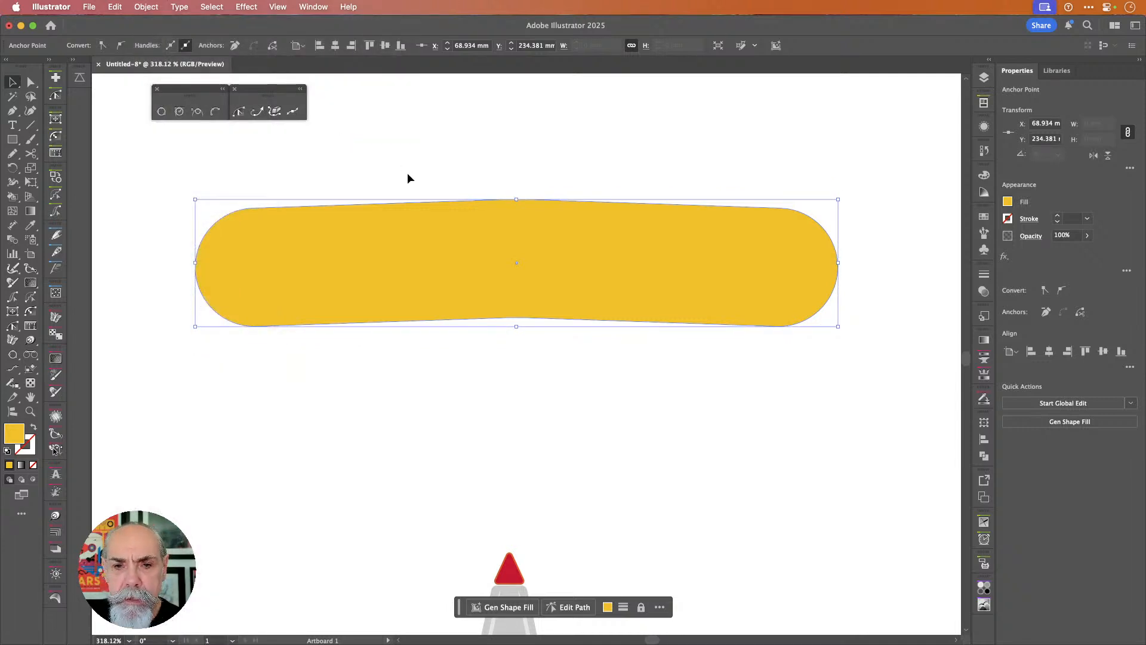
left_click(472, 169)
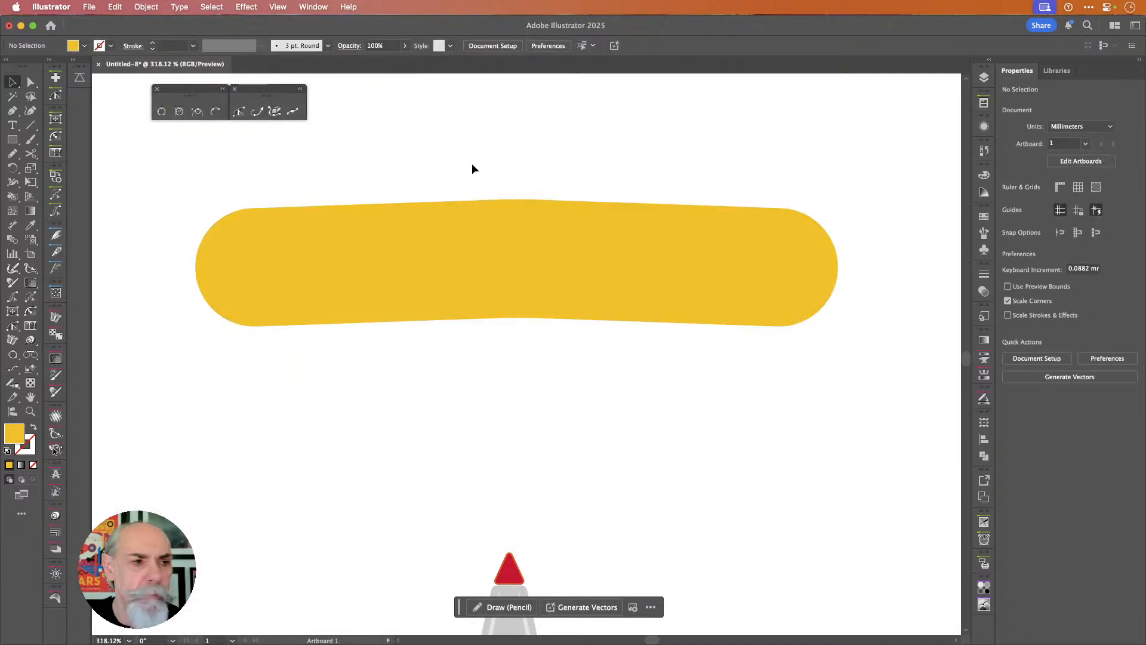
- Draw a yellow ellipse about 11.4 mm wide and 8 mm high, centred just below the middle of the wing's lower edge
scroll(471, 169, "down", 5)
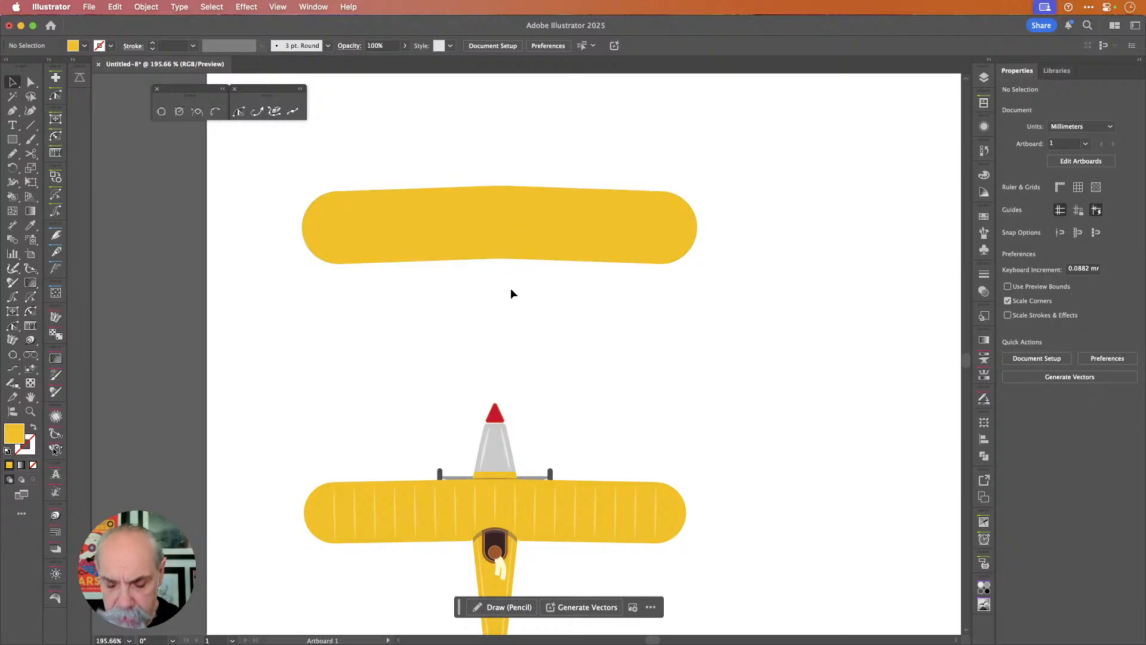
key("l")
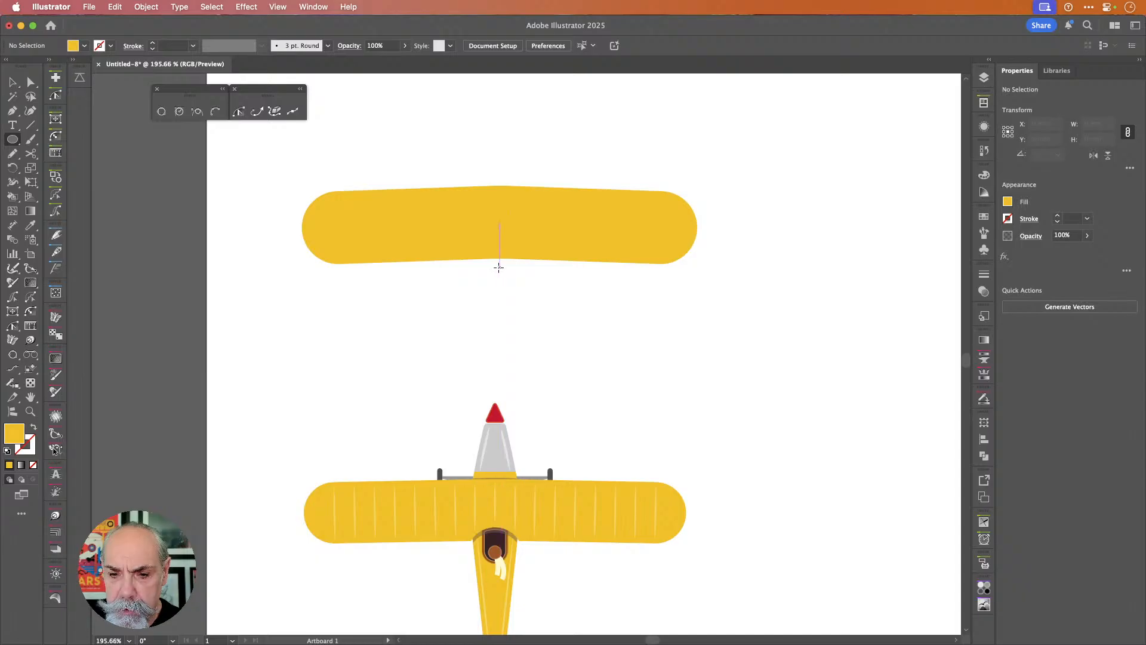
left_click_drag(499, 267, 524, 285)
key("v")
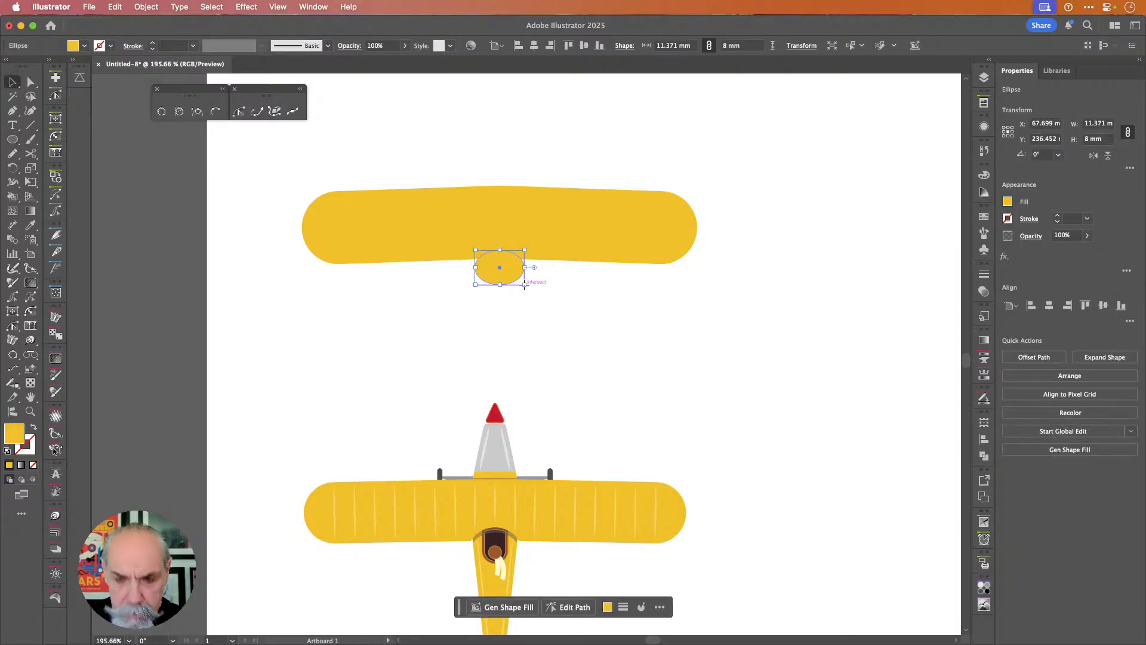
- Nudge the ellipse about 1.6 mm upward so it overlaps more of the wing
left_click(560, 222, "shift")
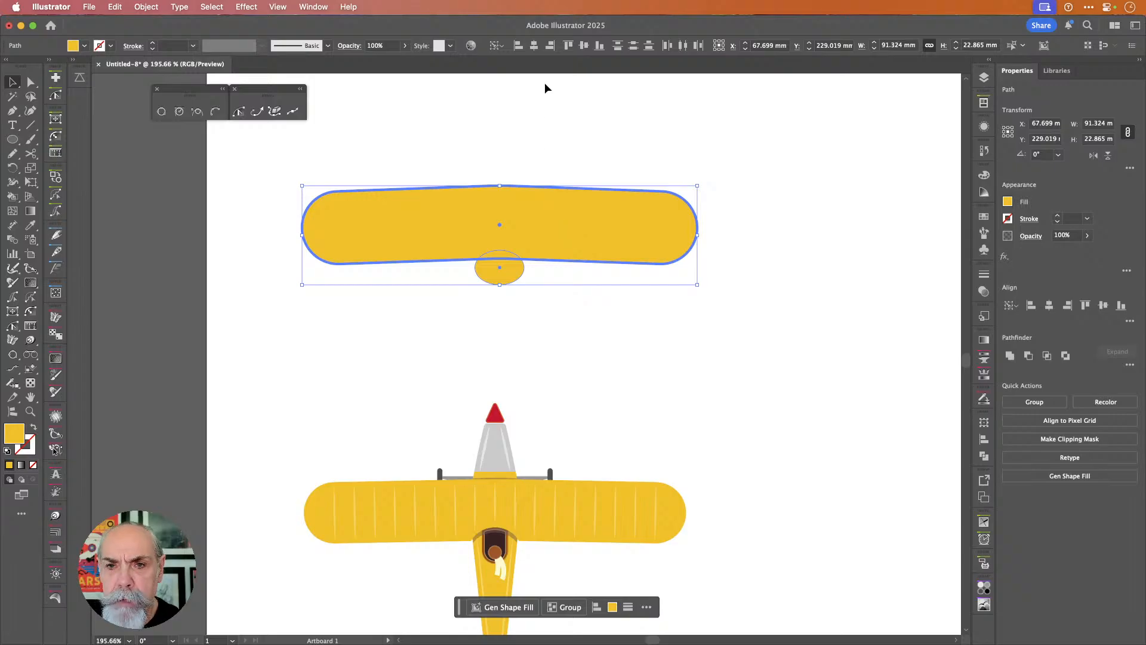
left_click(563, 360)
left_click(506, 280)
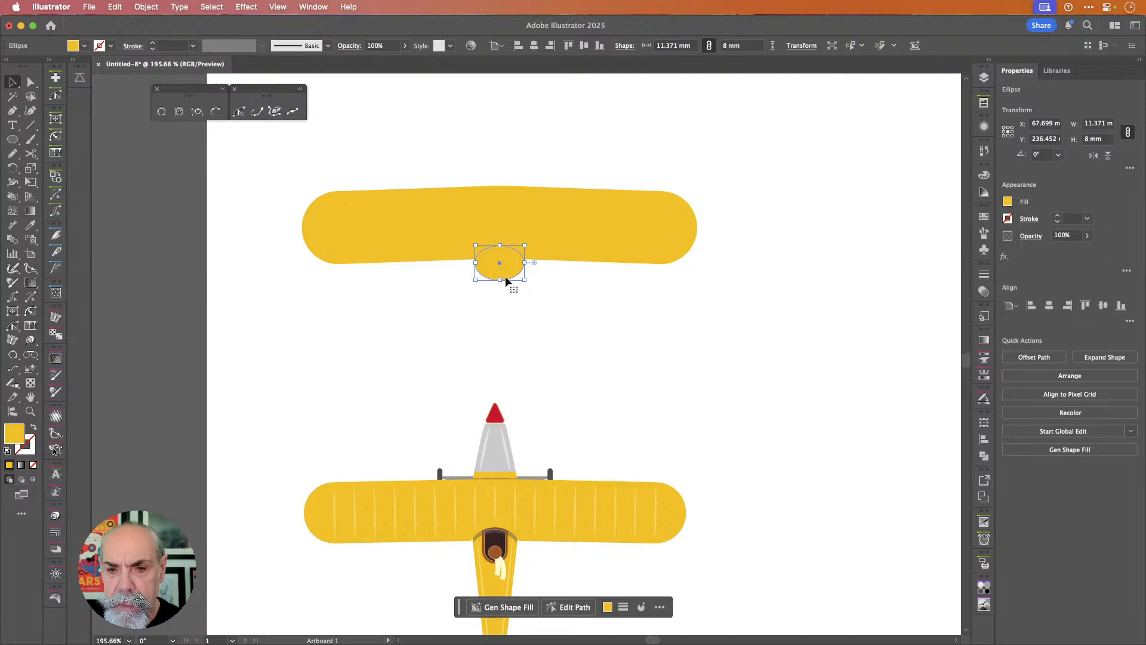
key("Up")
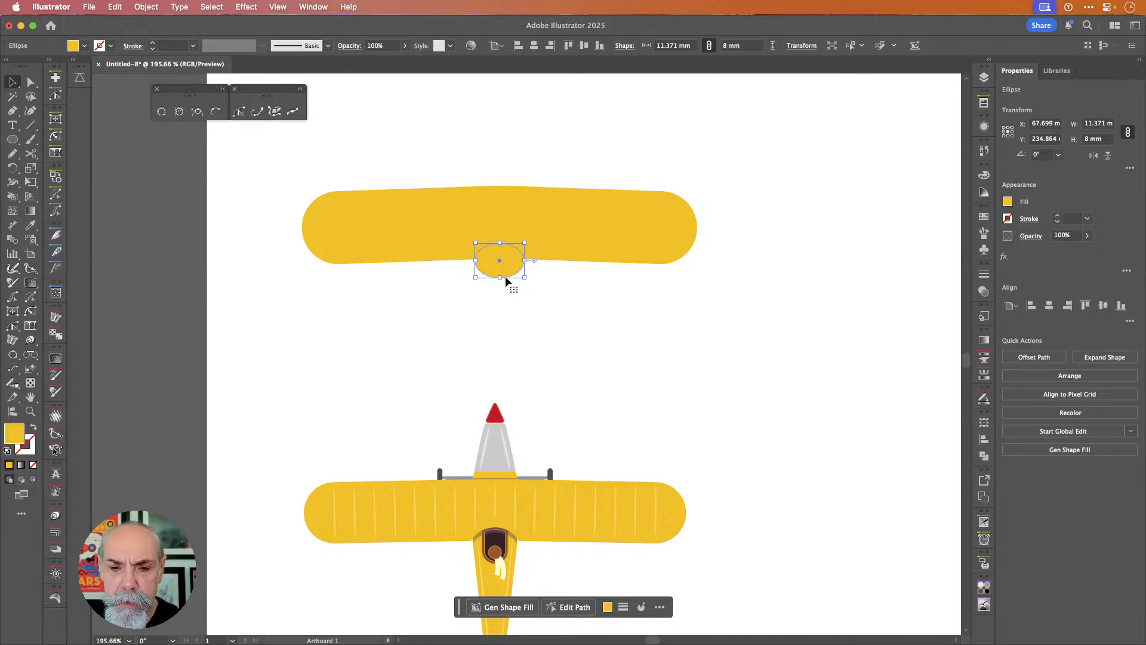
- Subtract the ellipse from the wing with Minus Front to cut a curved notch in the trailing edge
left_click(558, 239, "shift")
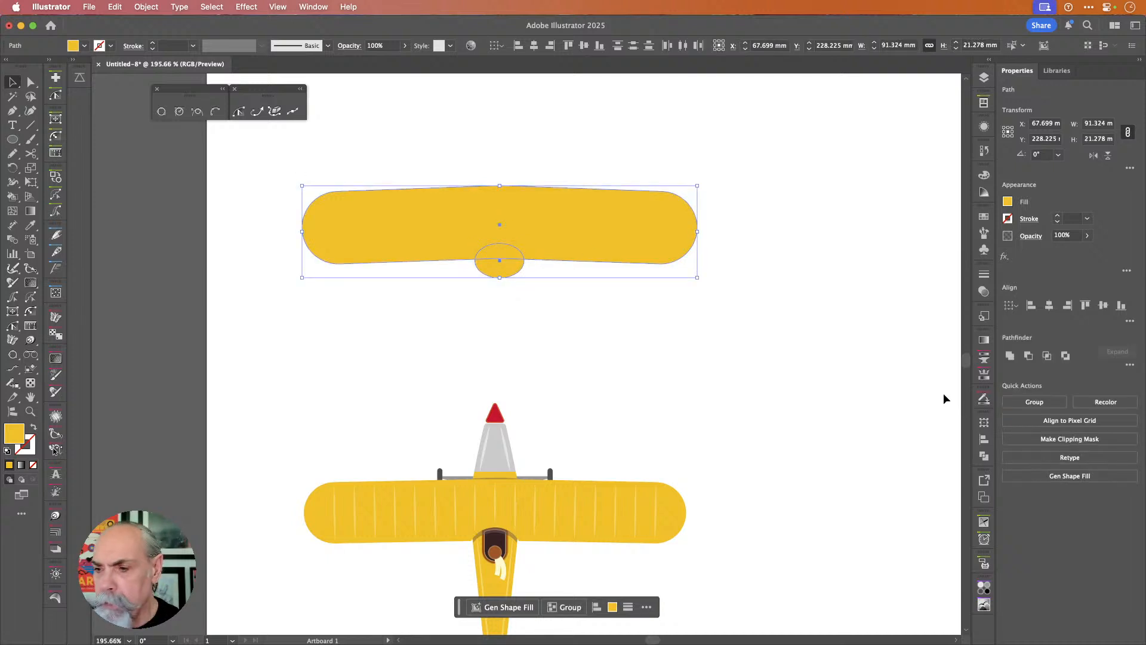
left_click(1027, 357)
left_click(539, 357)
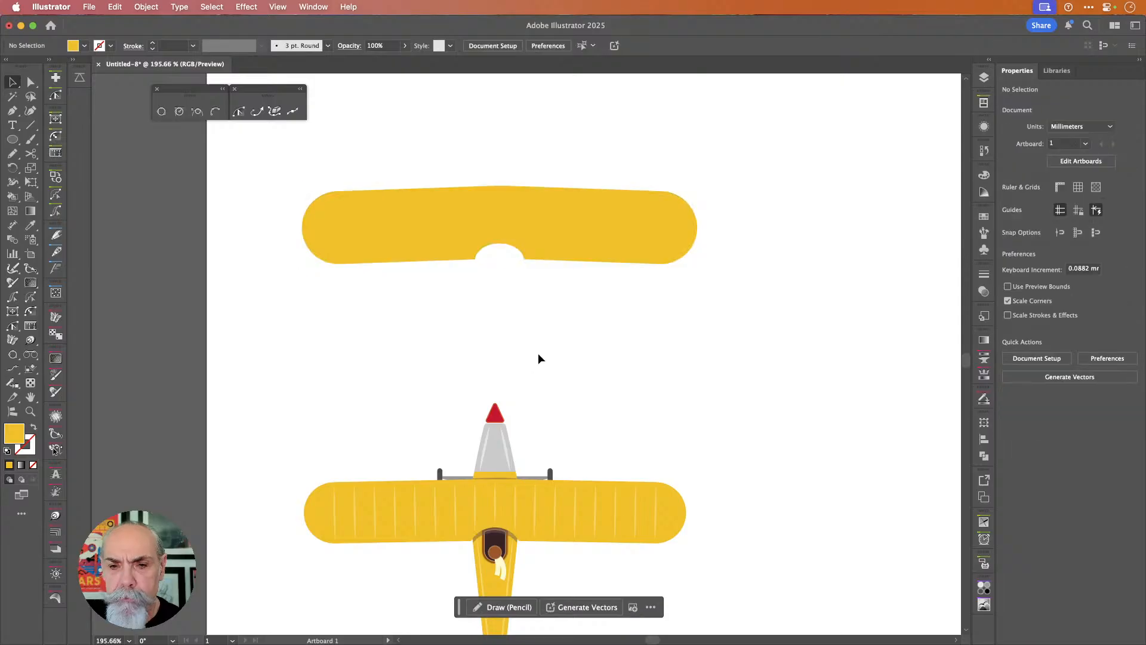
- Move the notched wing about 108 mm to the right and slightly up, into the empty artboard area, and deselect it
scroll(538, 356, "down", 6)
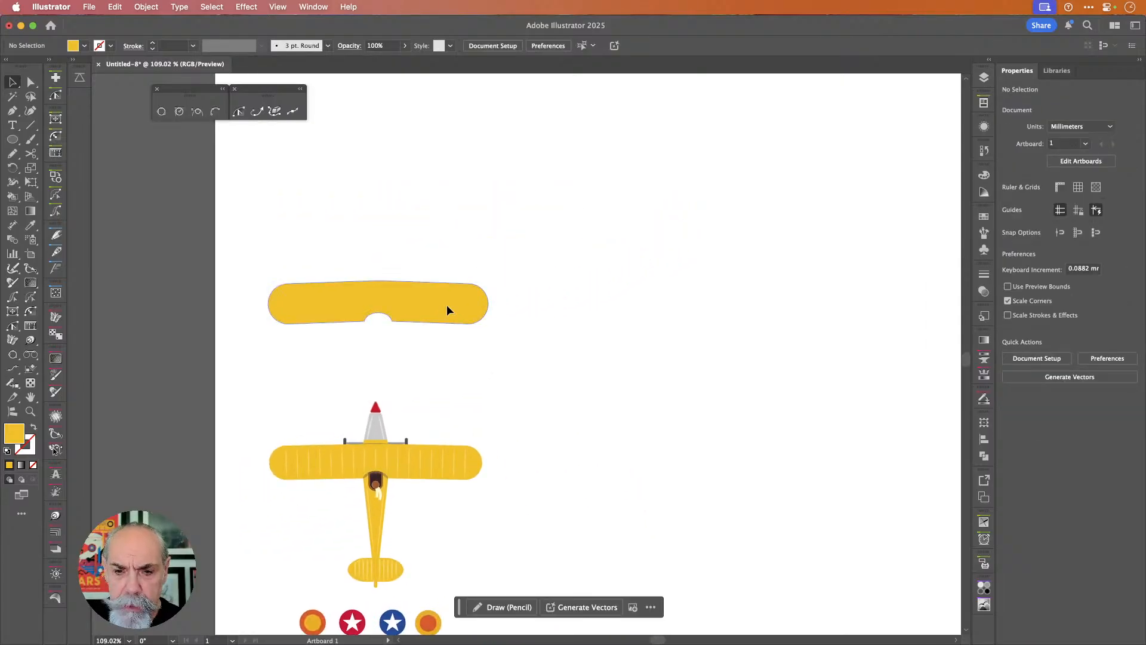
left_click_drag(448, 310, 710, 281)
left_click(724, 225)
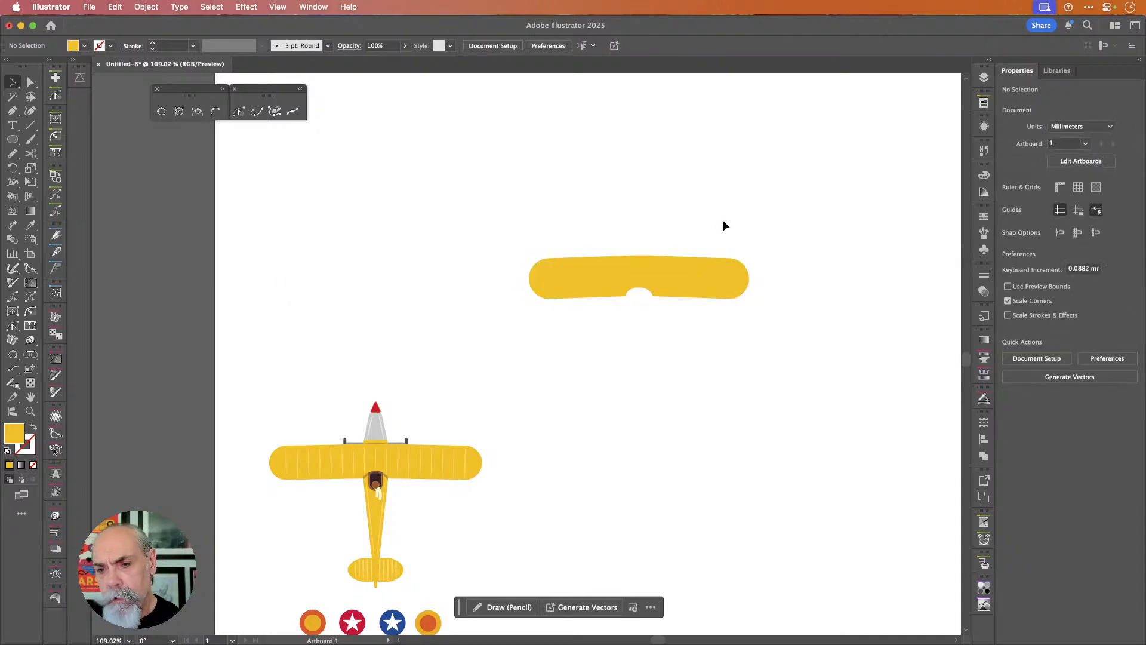
- Place a single anchor point above the wing's centre with the Pen tool and end the path there
key("p")
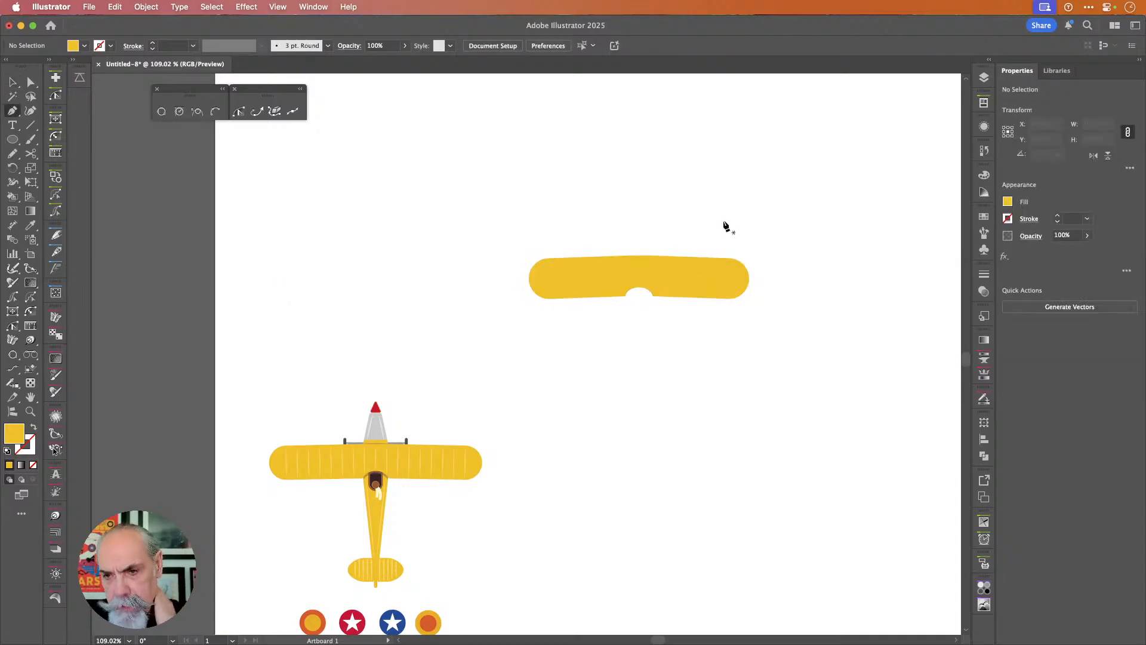
left_click(639, 130)
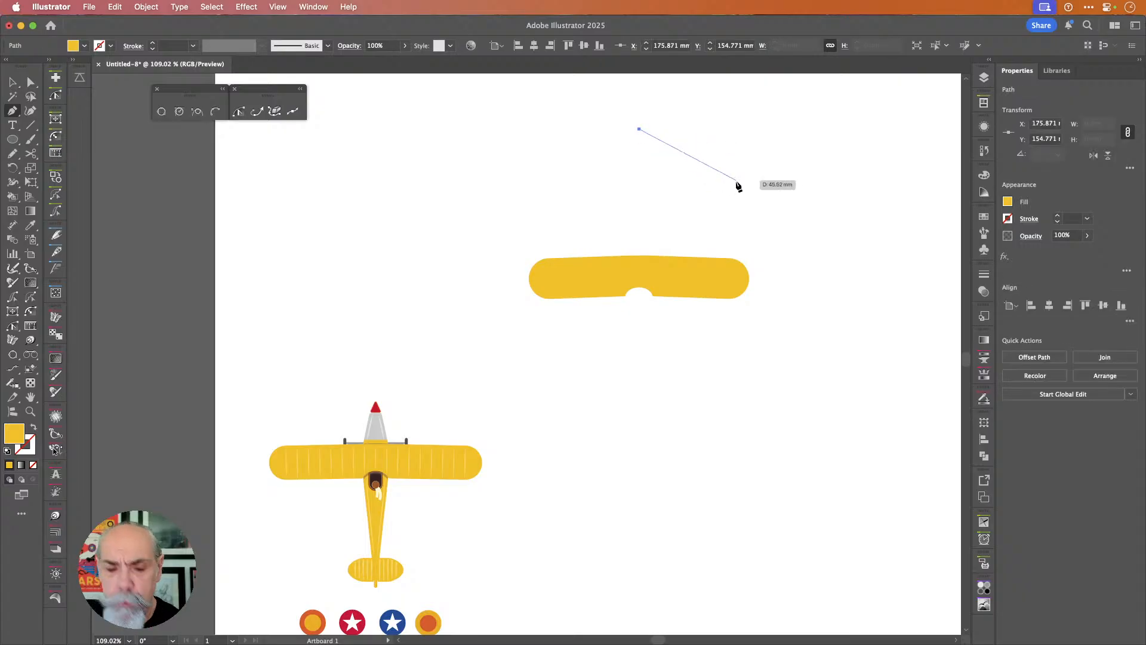
key("Escape")
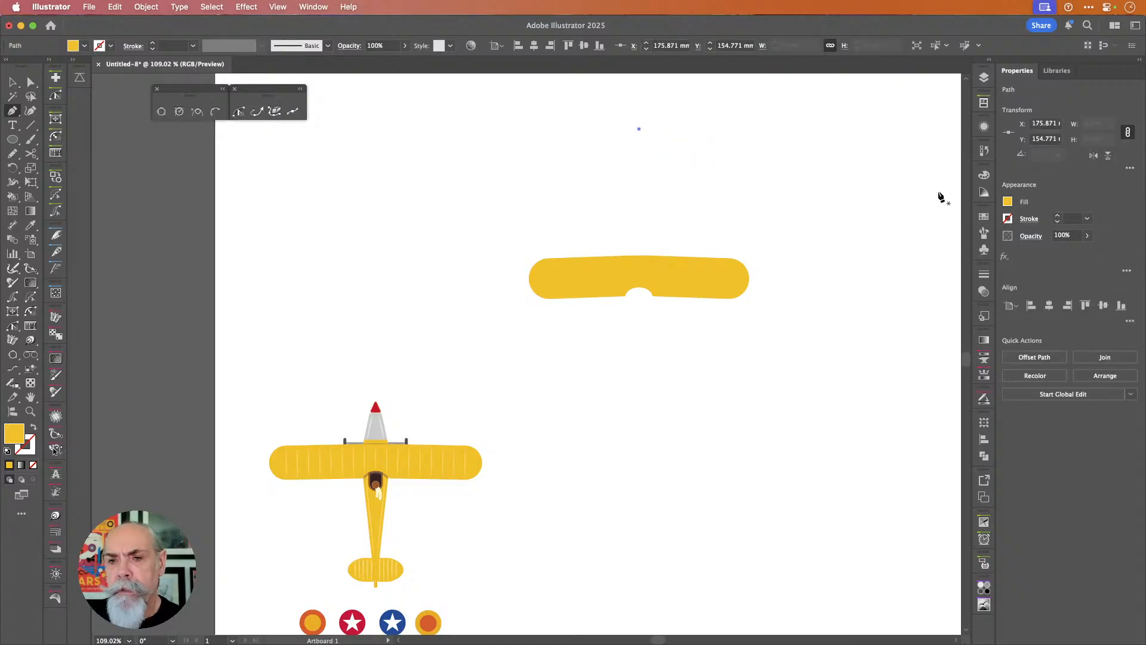
- Add a Convert to Shape Ellipse effect to the fill of the single anchor point
left_click(984, 127)
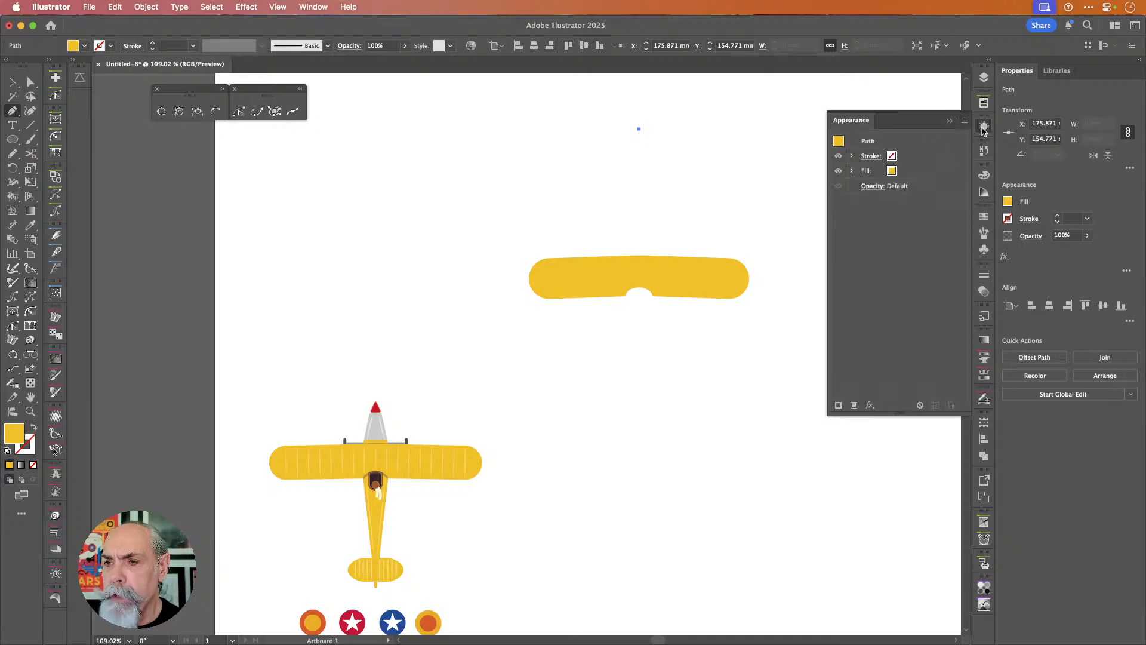
left_click(920, 177)
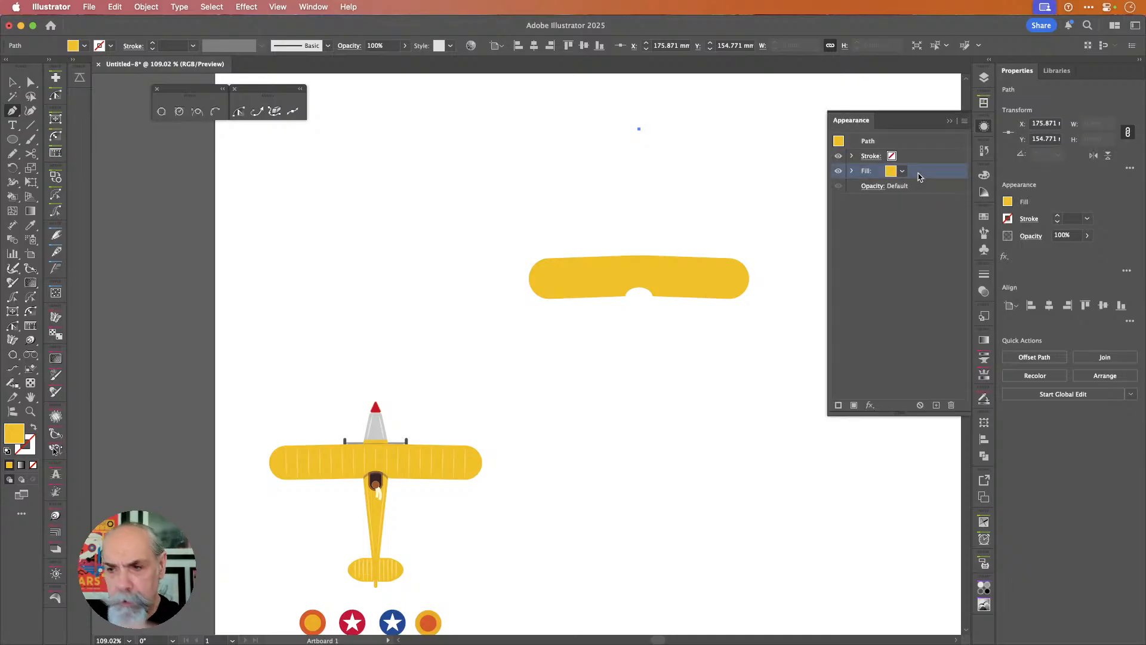
left_click(871, 406)
mouse_move(873, 413)
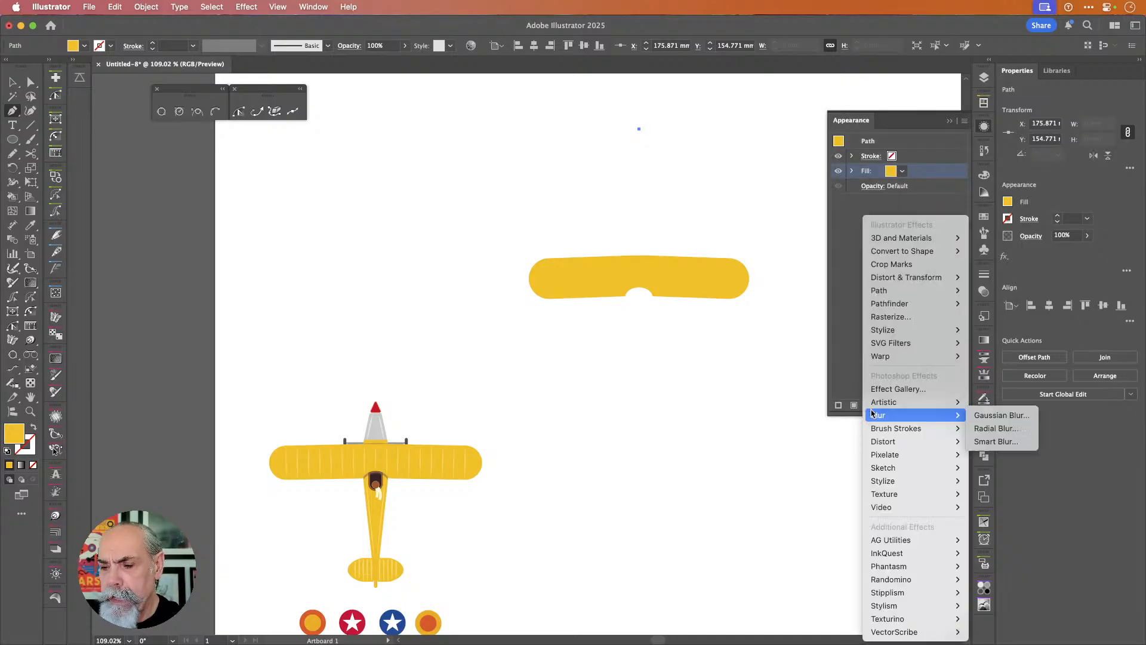
mouse_move(914, 250)
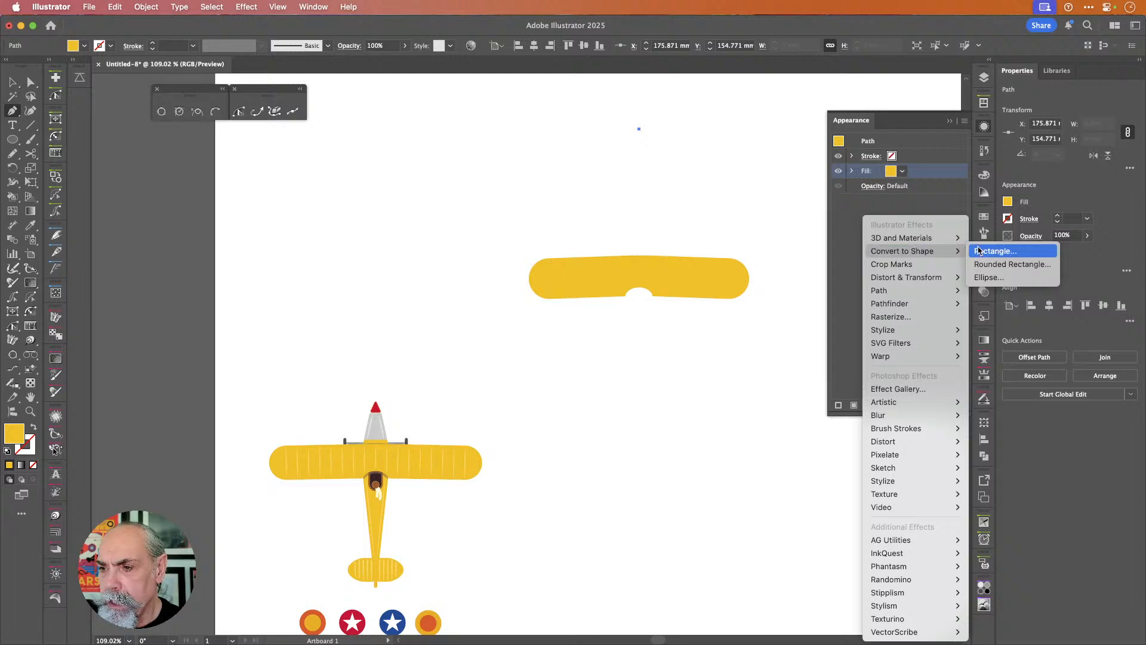
left_click(989, 277)
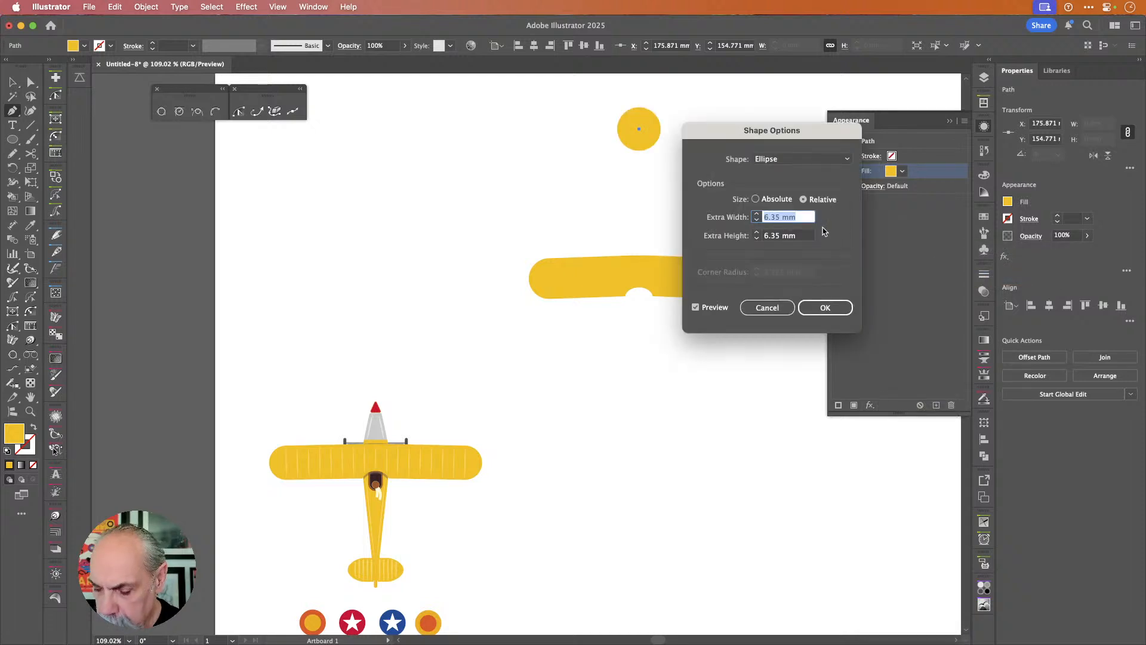
- Set the Ellipse effect's extra width and extra height to 3 mm each and apply it
type("-10")
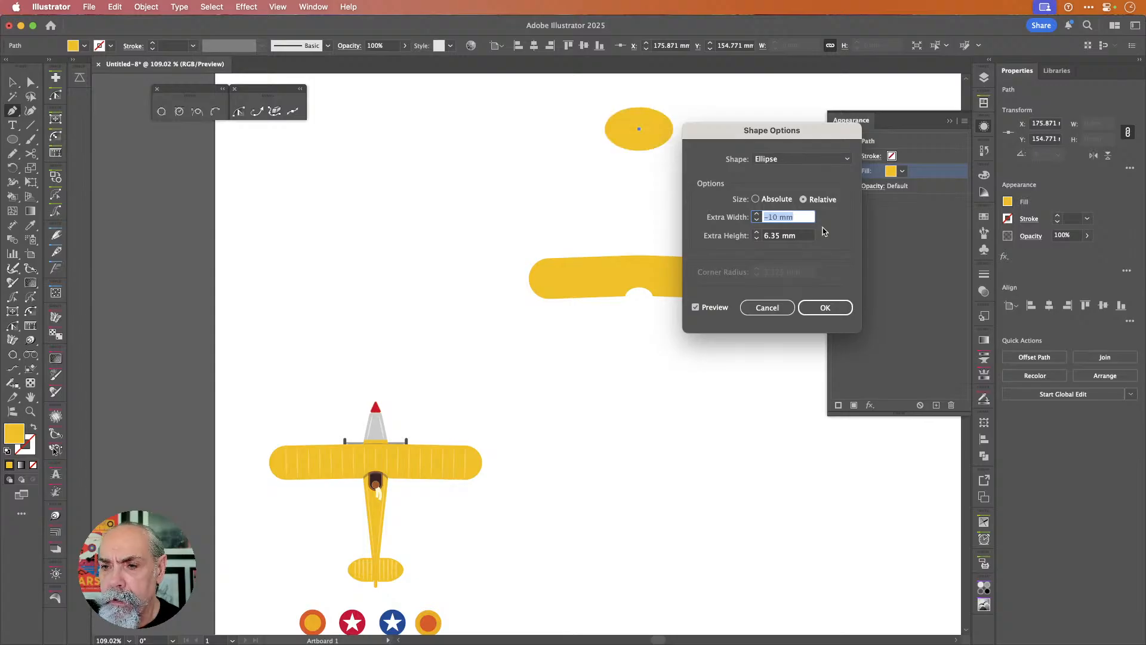
type("0")
key("Up")
key("Up")
key("Up")
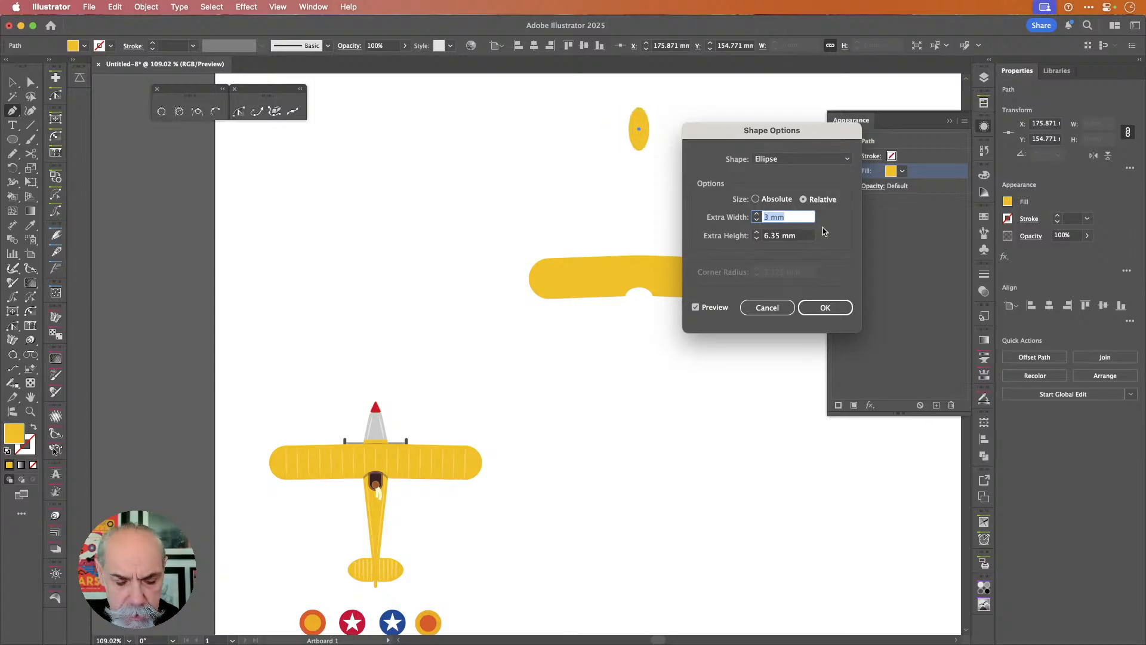
key("Tab")
type("9")
key("Down")
key("Down")
key("Down")
key("Down")
key("Down")
key("Down")
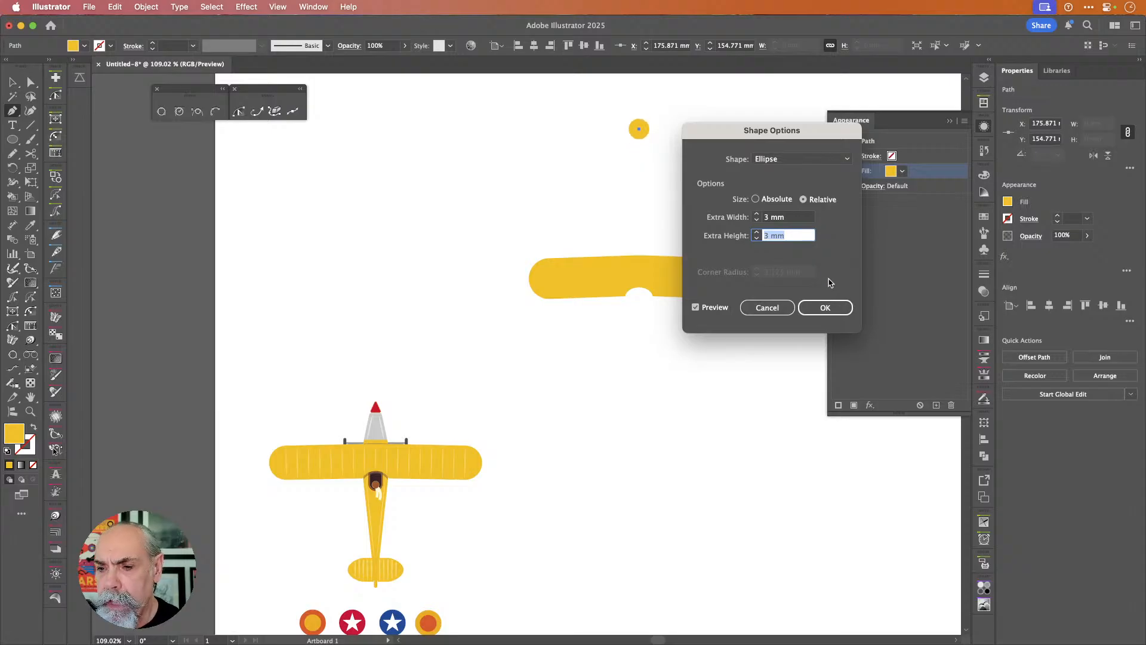
left_click(824, 308)
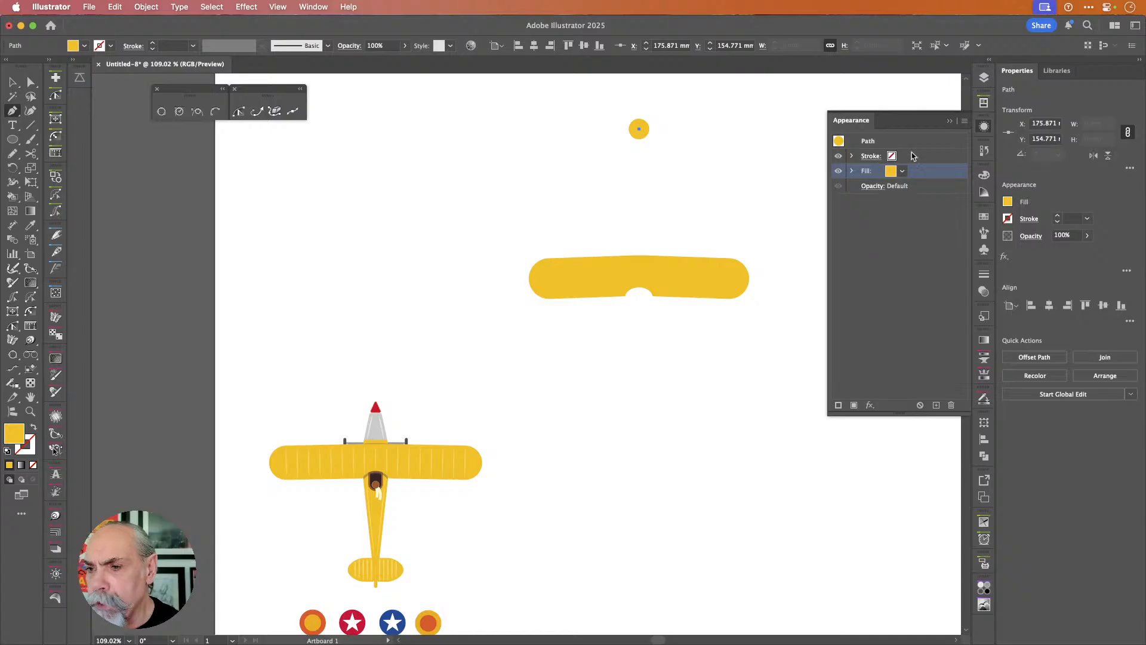
- Change the circle's fill colour to a teal swatch
left_click(902, 172)
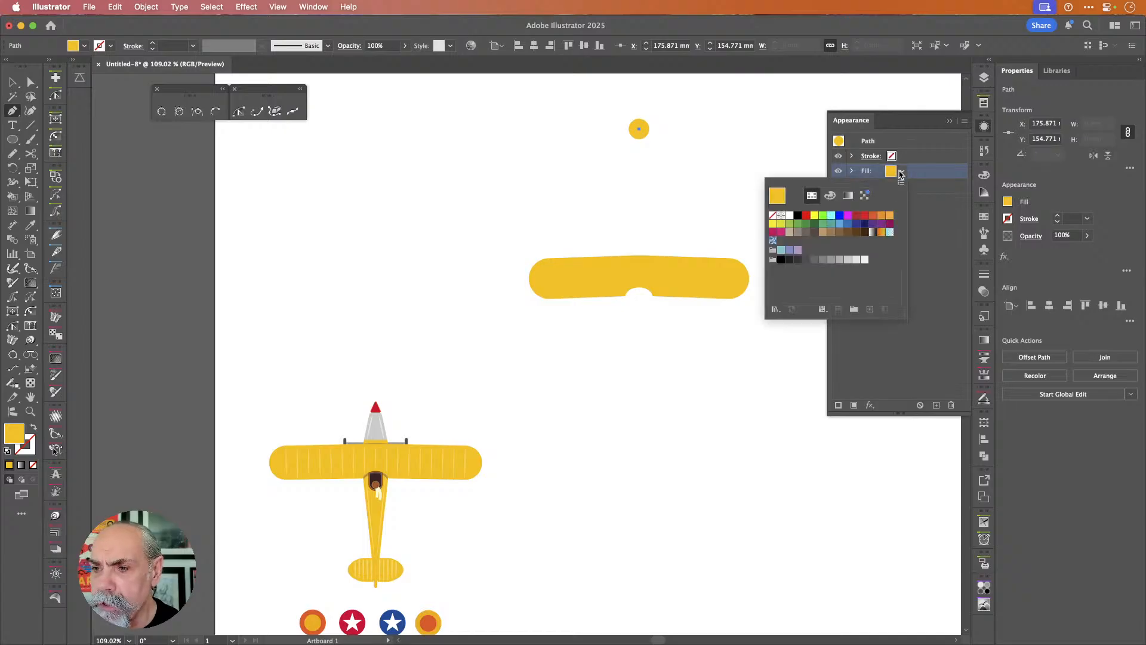
left_click(832, 224)
left_click(927, 175)
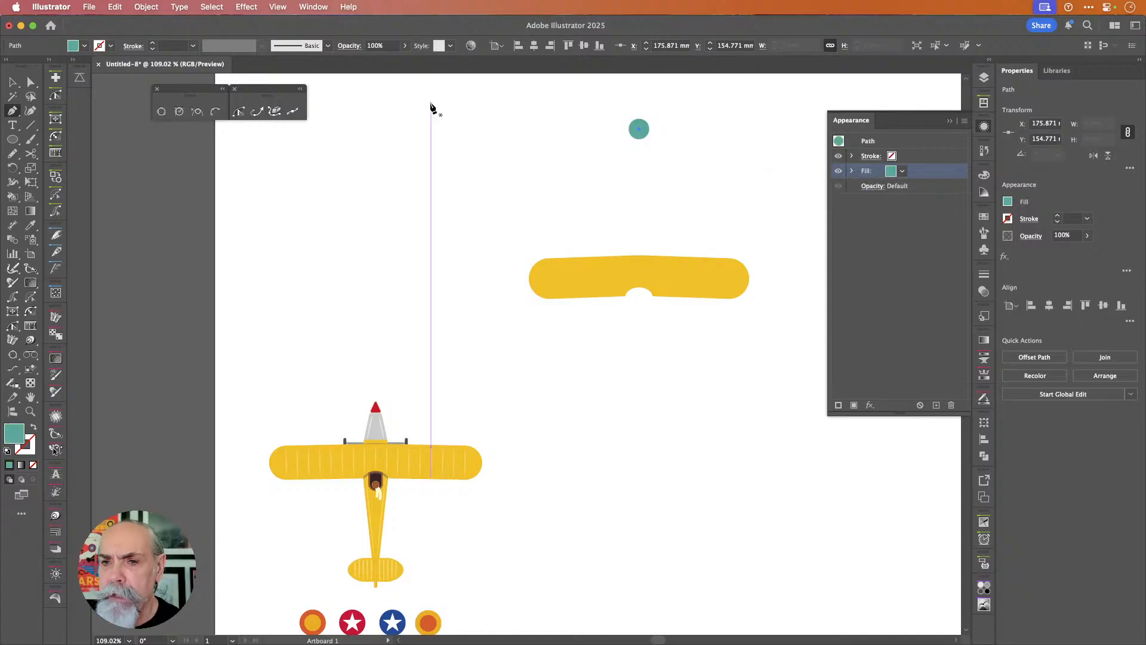
- Select the teal circle and the wing together to check their horizontal alignment, and deselect them
left_click(15, 84)
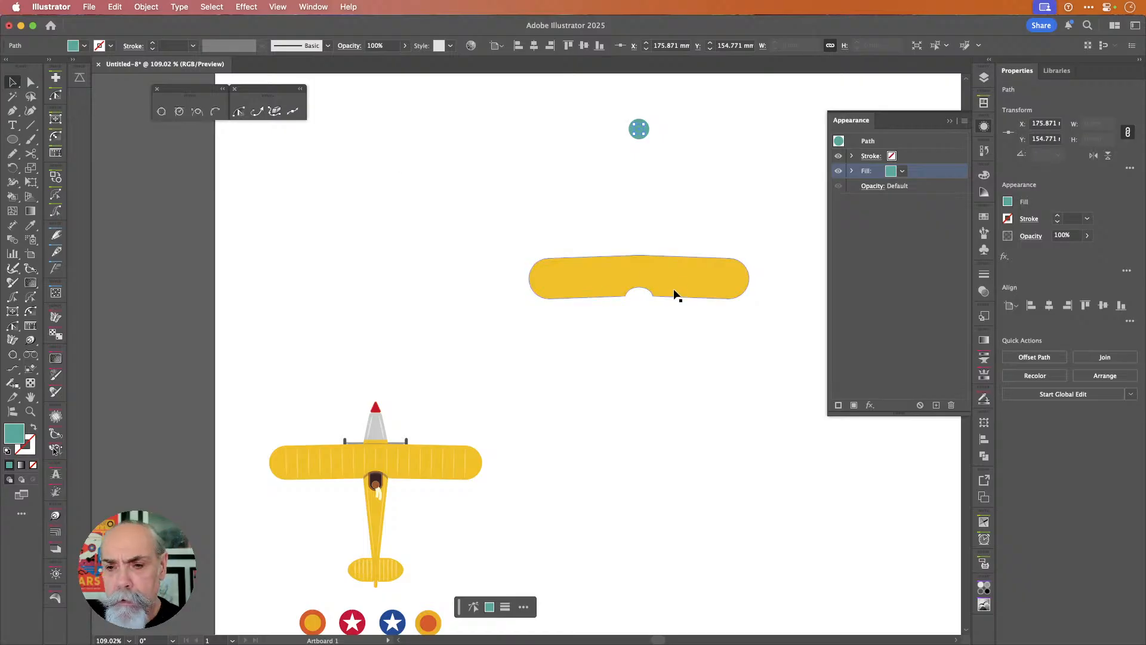
left_click(672, 265, "shift")
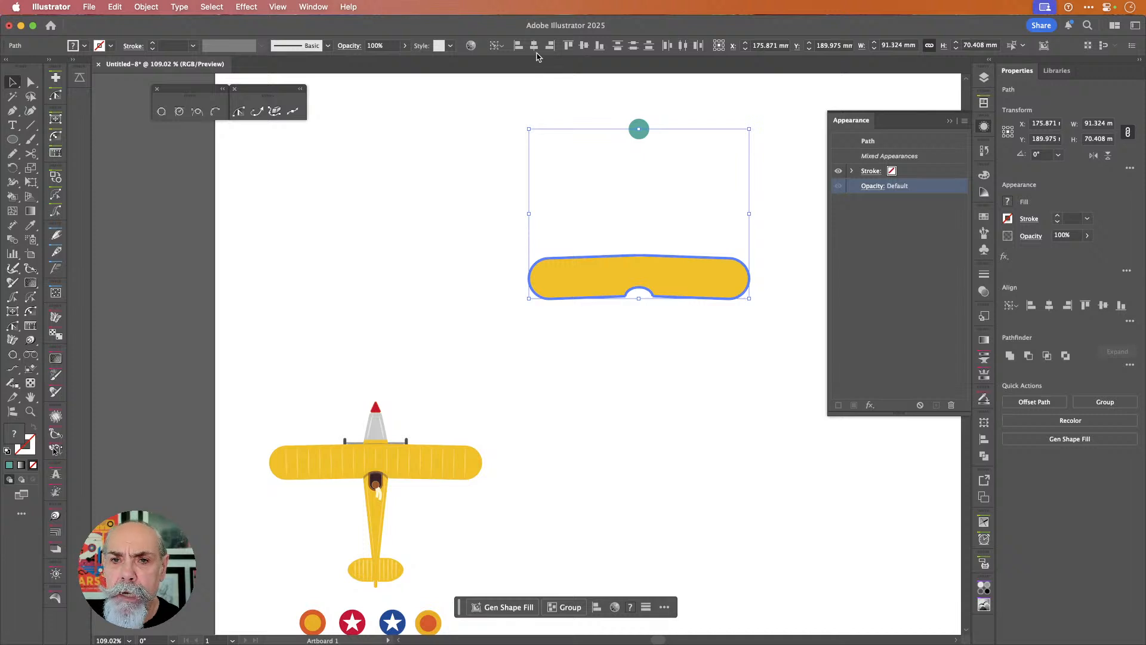
left_click(696, 115)
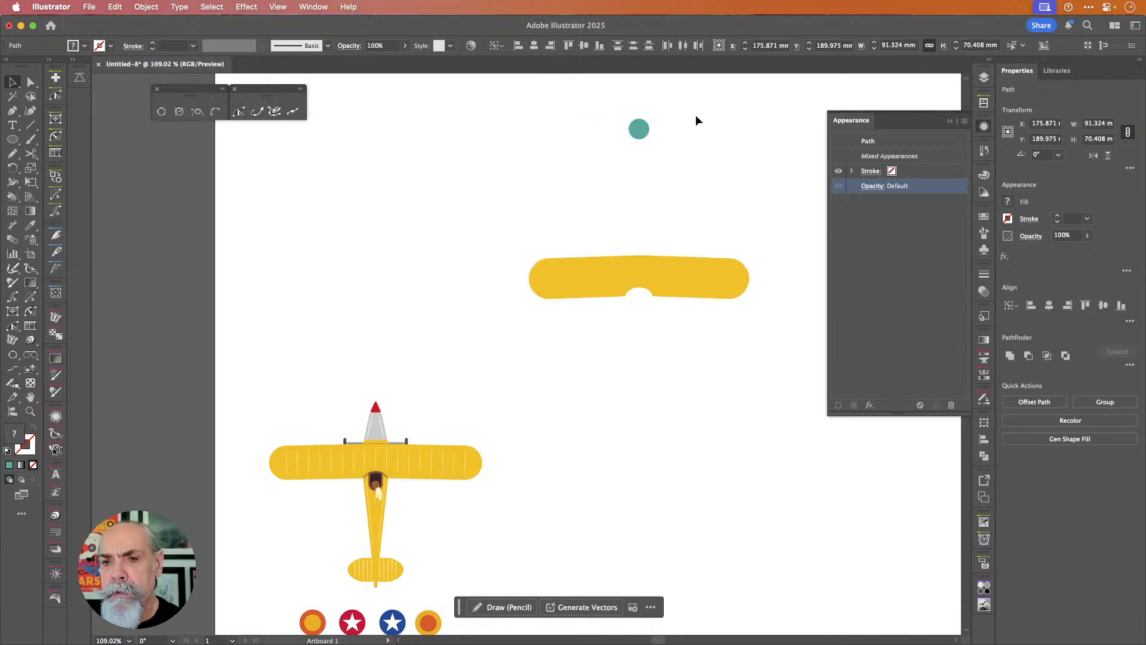
- Reopen the Ellipse effect on the teal circle's fill and set its extra width and extra height to 1 mm
left_click(639, 130)
left_click(917, 172)
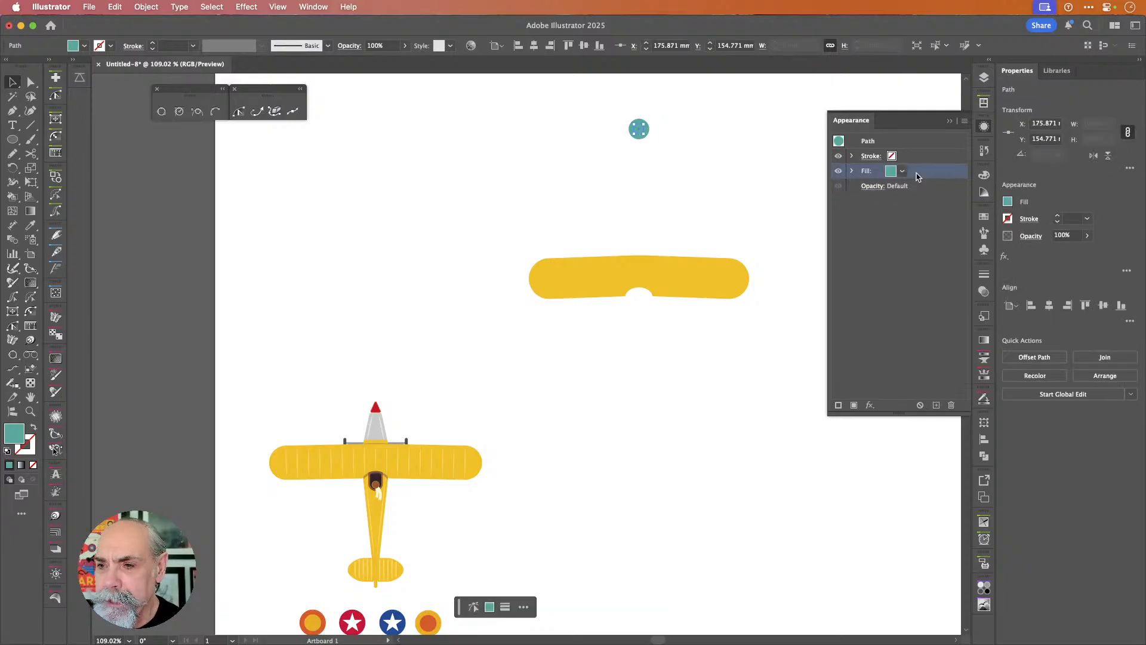
left_click(852, 171)
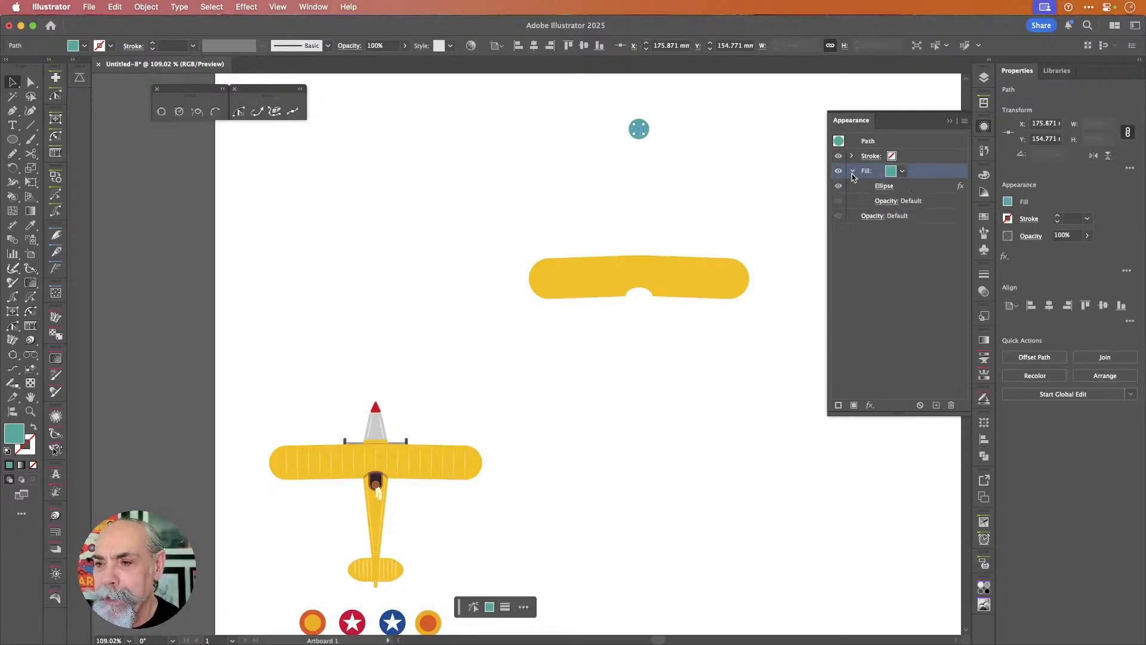
left_click(883, 187)
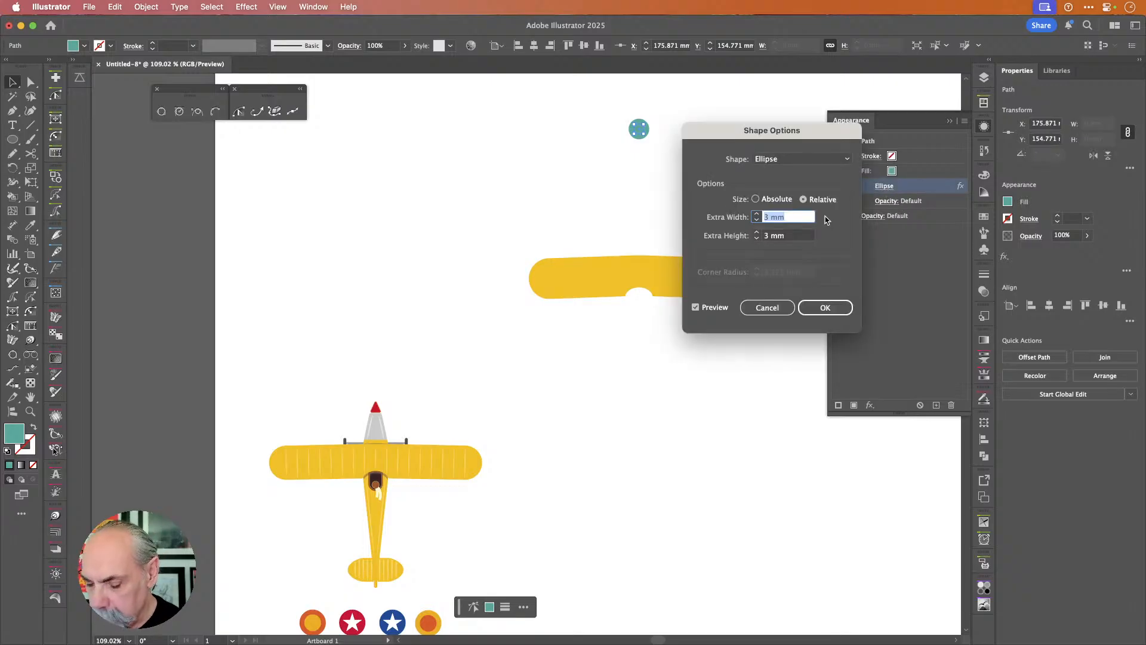
key("Down")
key("Down")
key("Tab")
key("Down")
key("Down")
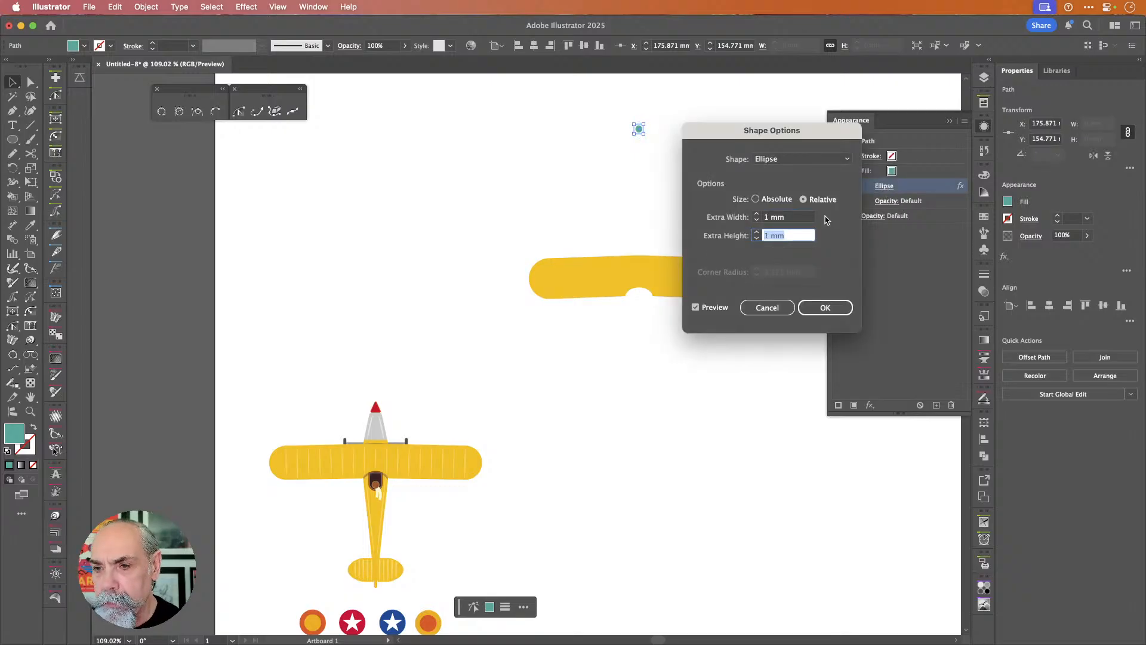
- Try an extra height of 10 mm in the Ellipse effect
key("Up")
key("Up")
key("Up")
key("Up")
key("Up")
key("Up")
key("Up")
key("Up")
key("Up")
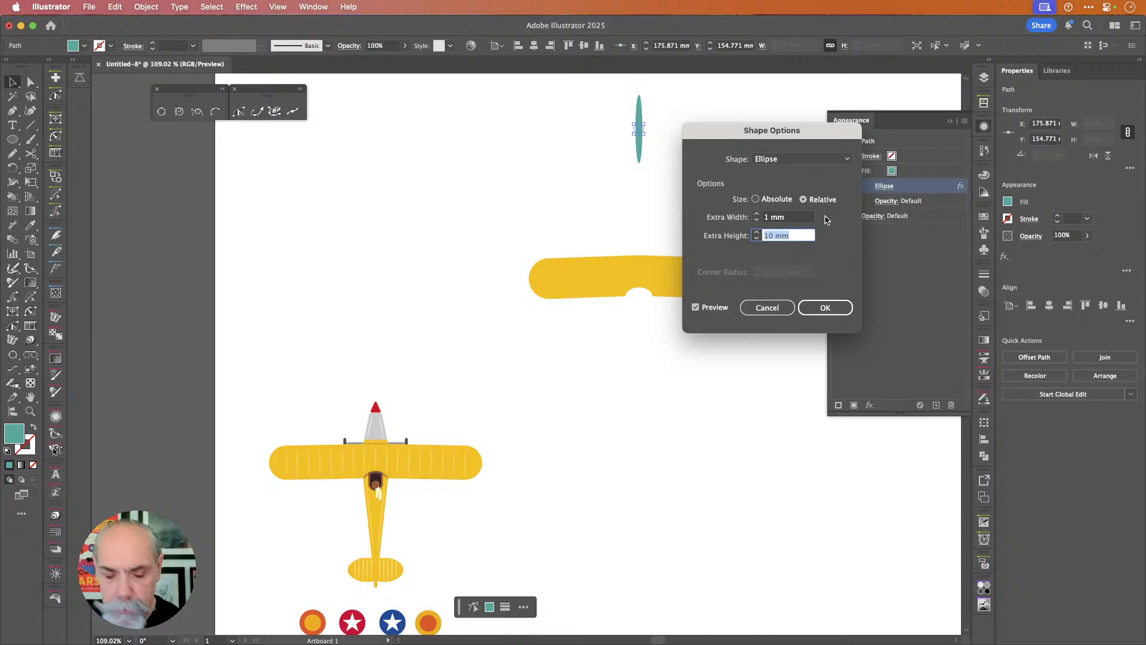
- Set the Ellipse effect's extra height and extra width to 2 mm, apply it, and deselect the circle
type("2")
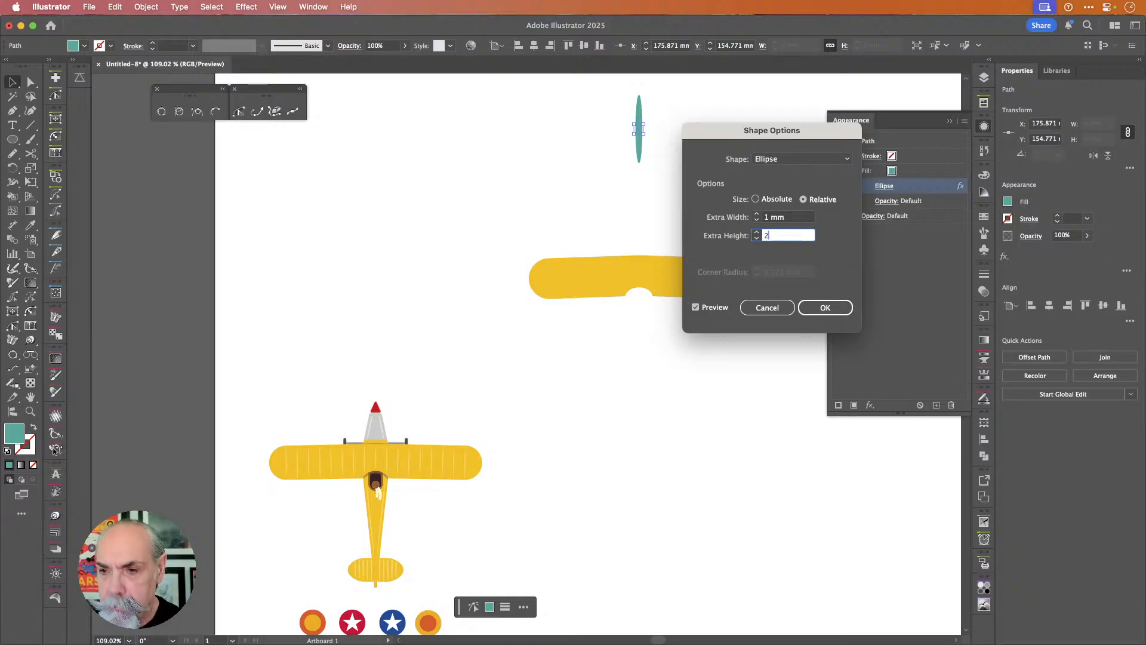
key("shift+Tab")
type("2")
key("Return")
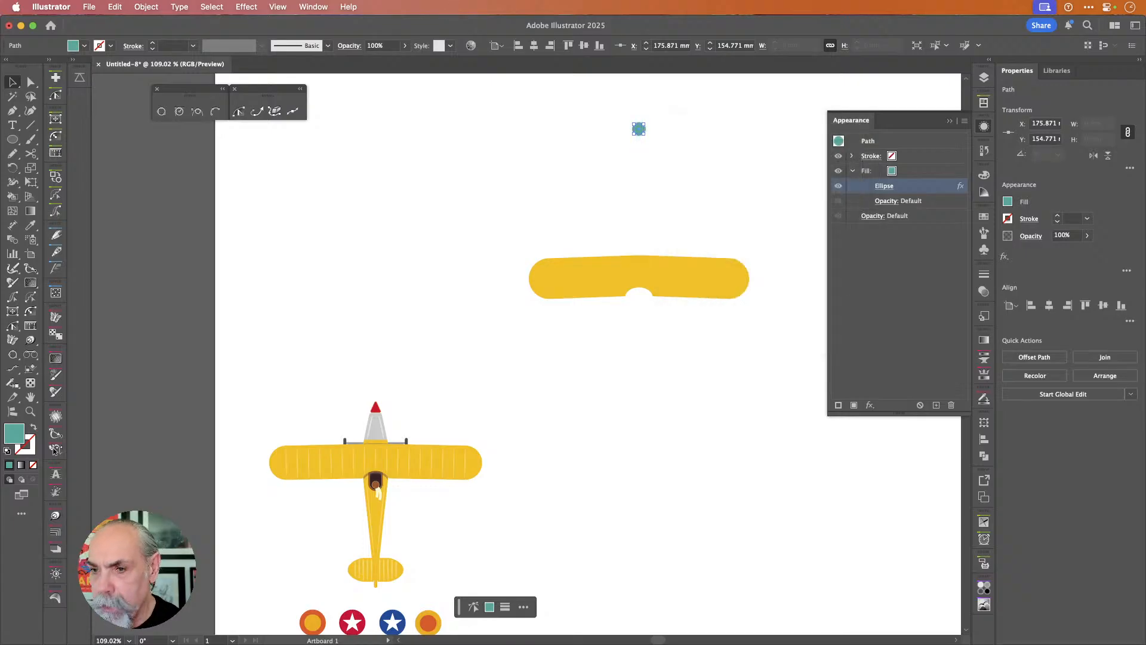
left_click(672, 187)
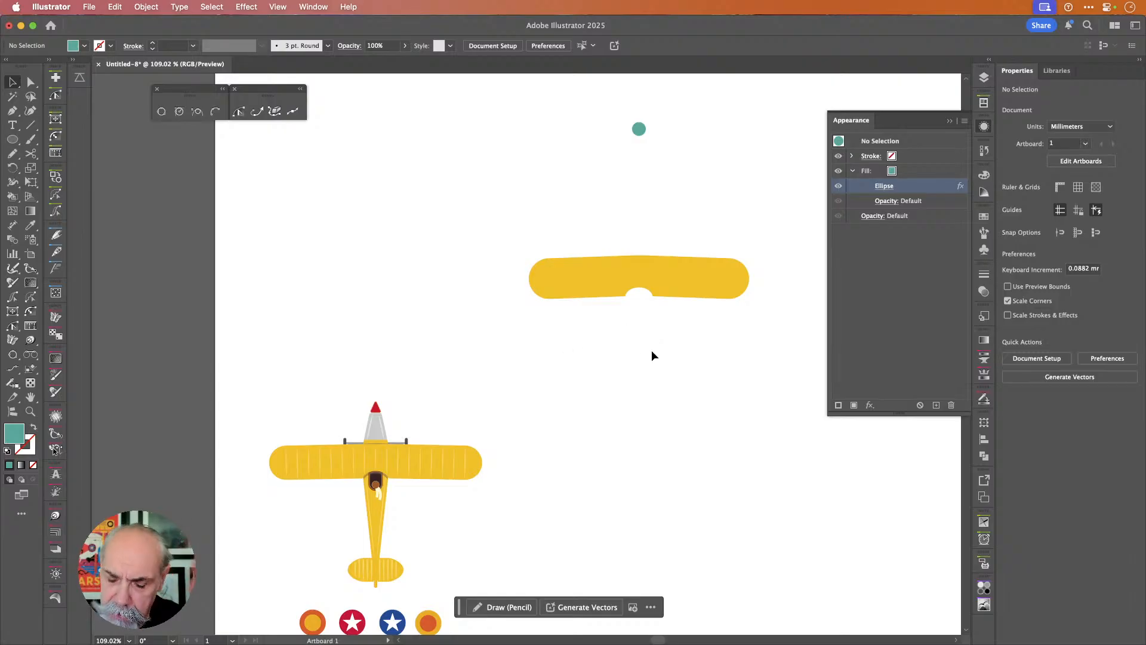
- Draw a rectangle about 12.65 mm wide centred on the wing, and extend it downward to about 75.7 mm high for the fuselage
key("m")
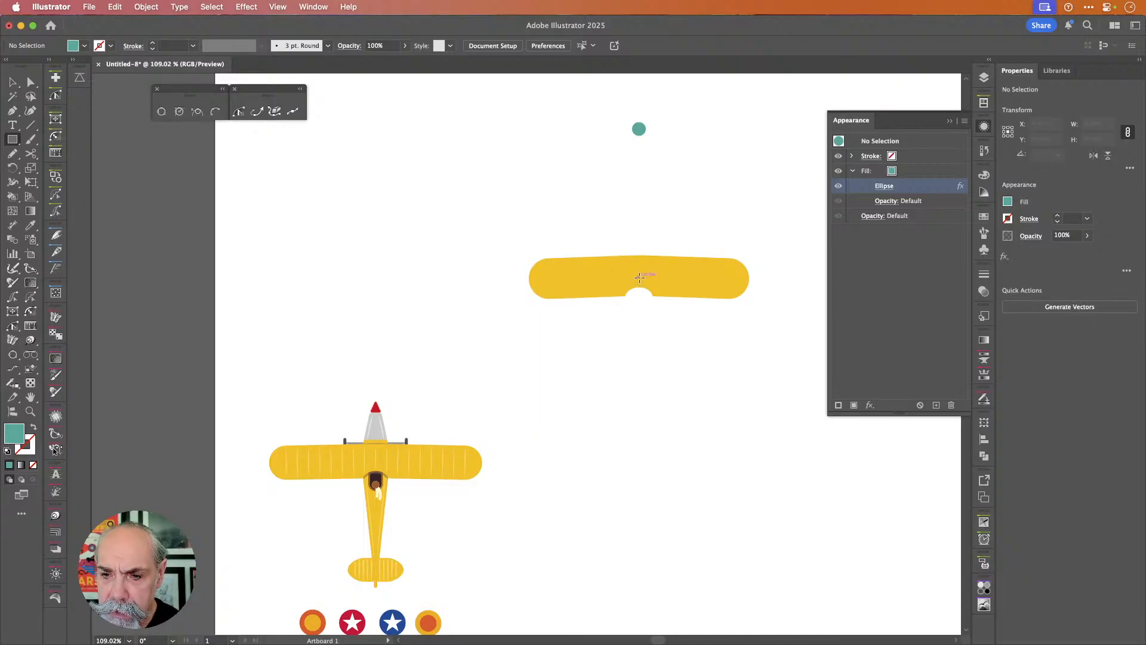
left_click_drag(640, 277, 655, 306)
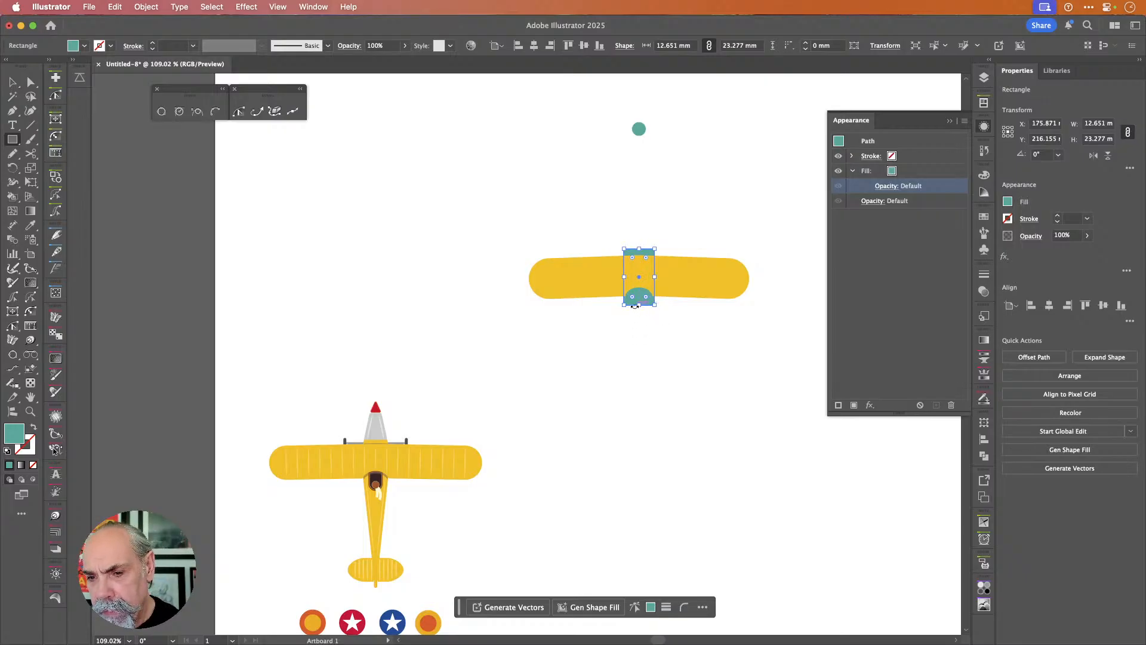
left_click_drag(639, 306, 647, 431)
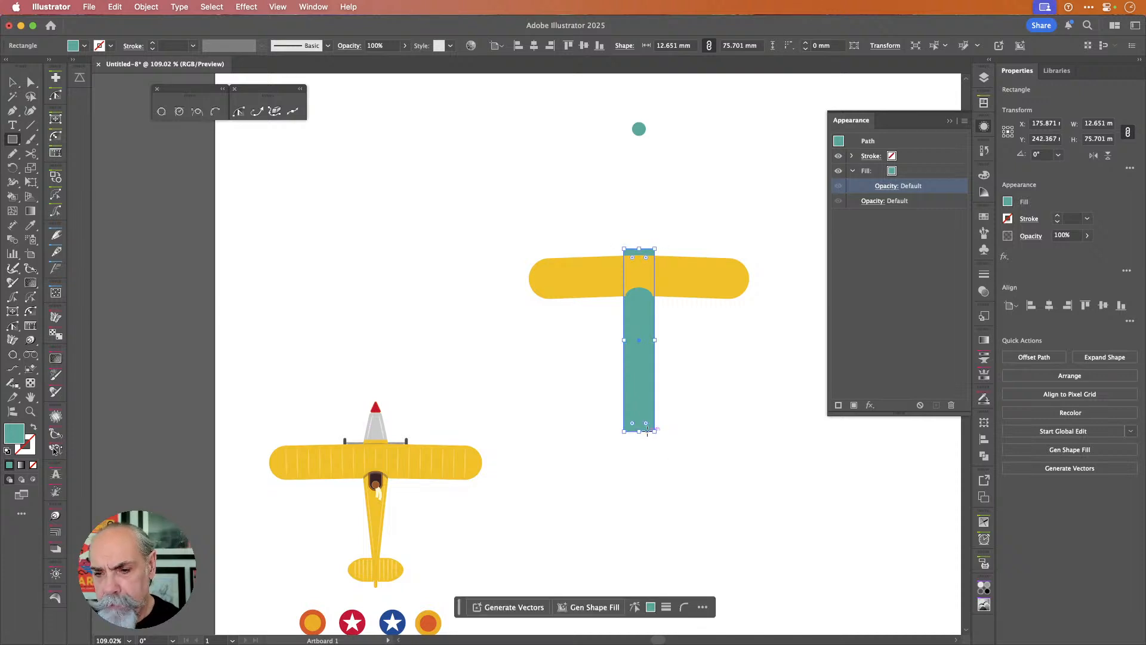
- Add an anchor point on each long side of the fuselage rectangle just below the wing, and align both points to the same height
key("p")
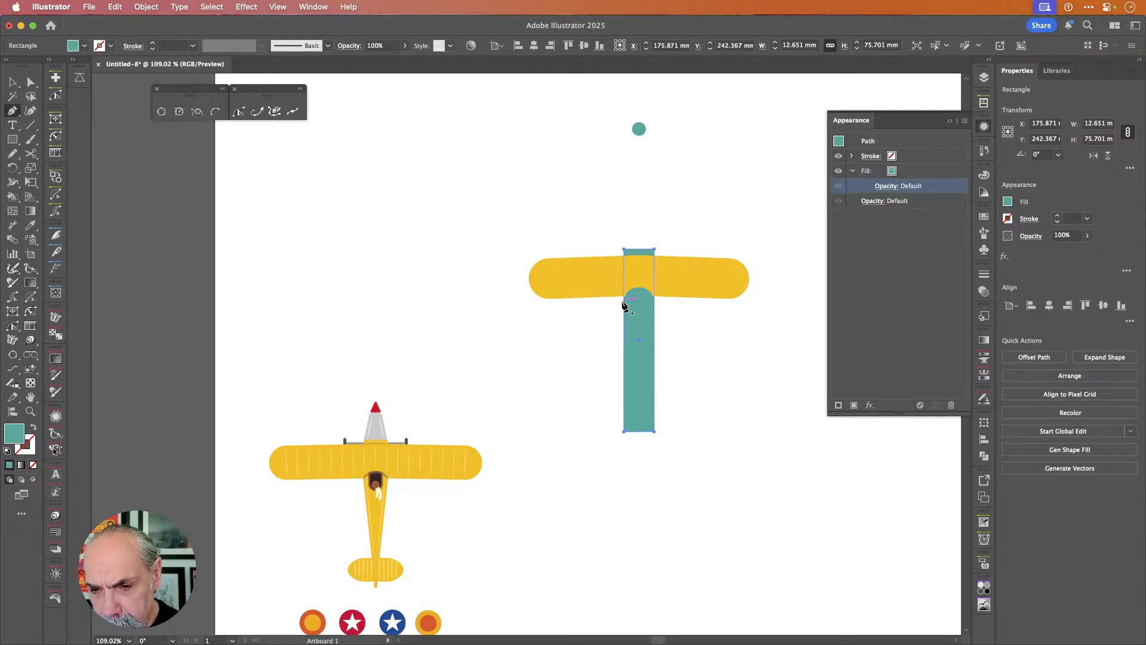
left_click(625, 305)
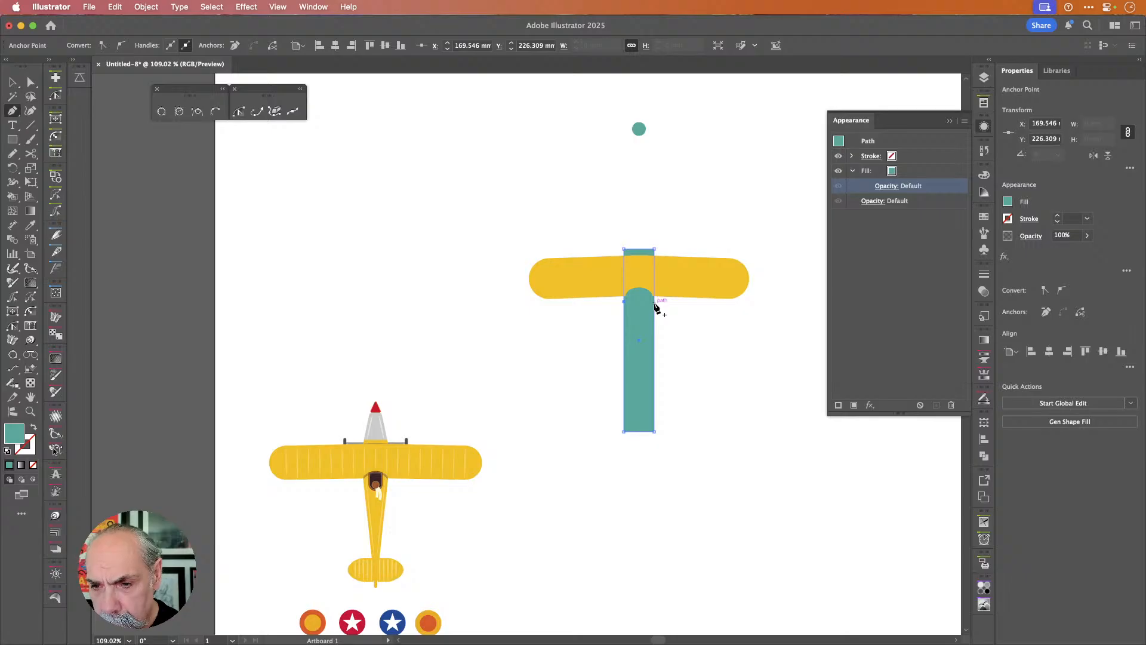
left_click(655, 305)
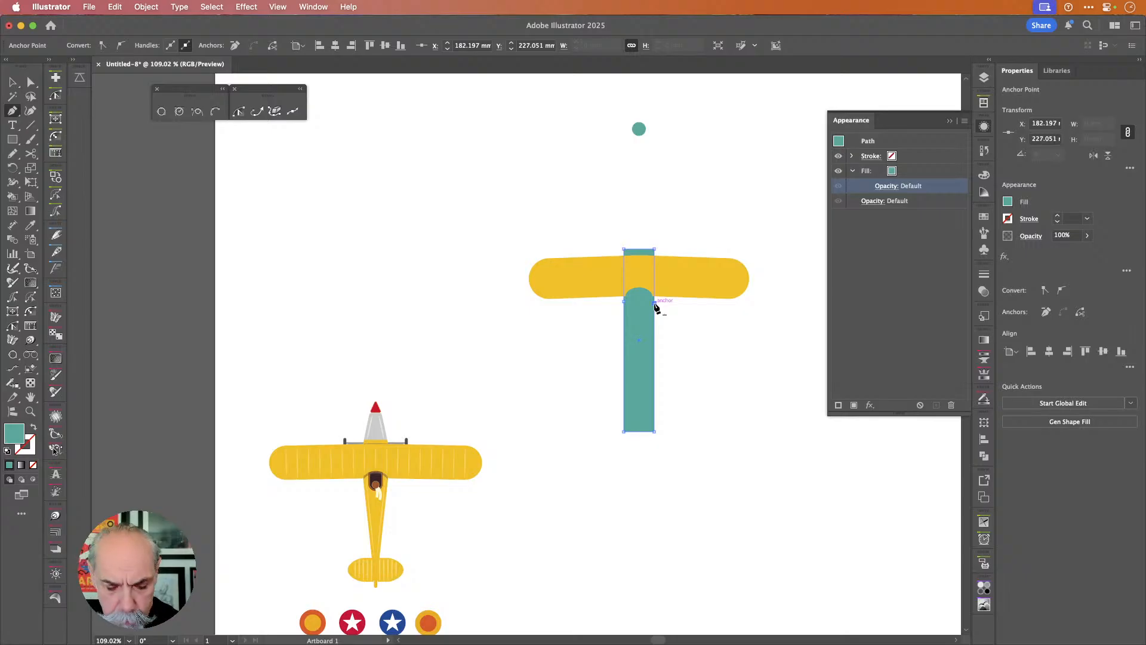
key("q")
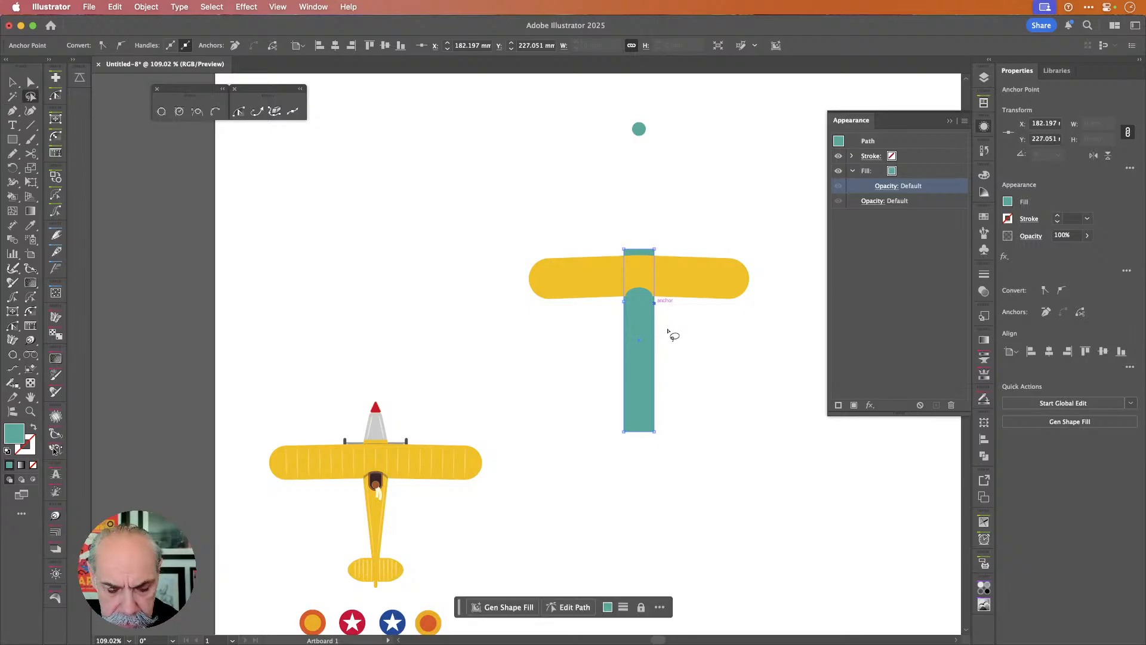
key("a")
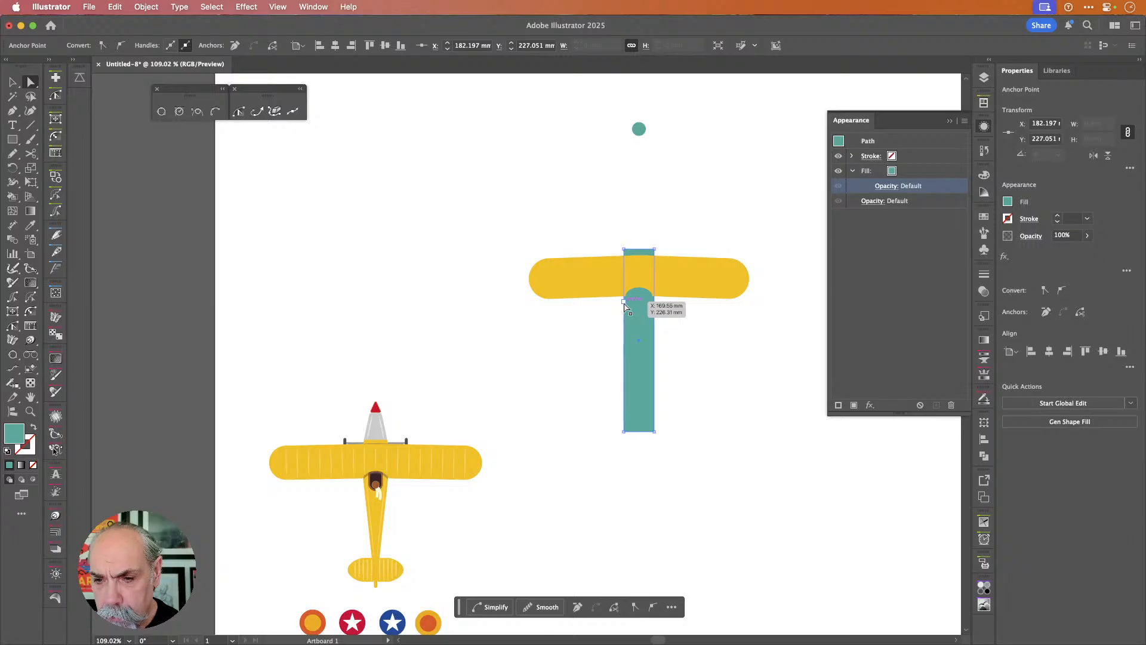
left_click(625, 302)
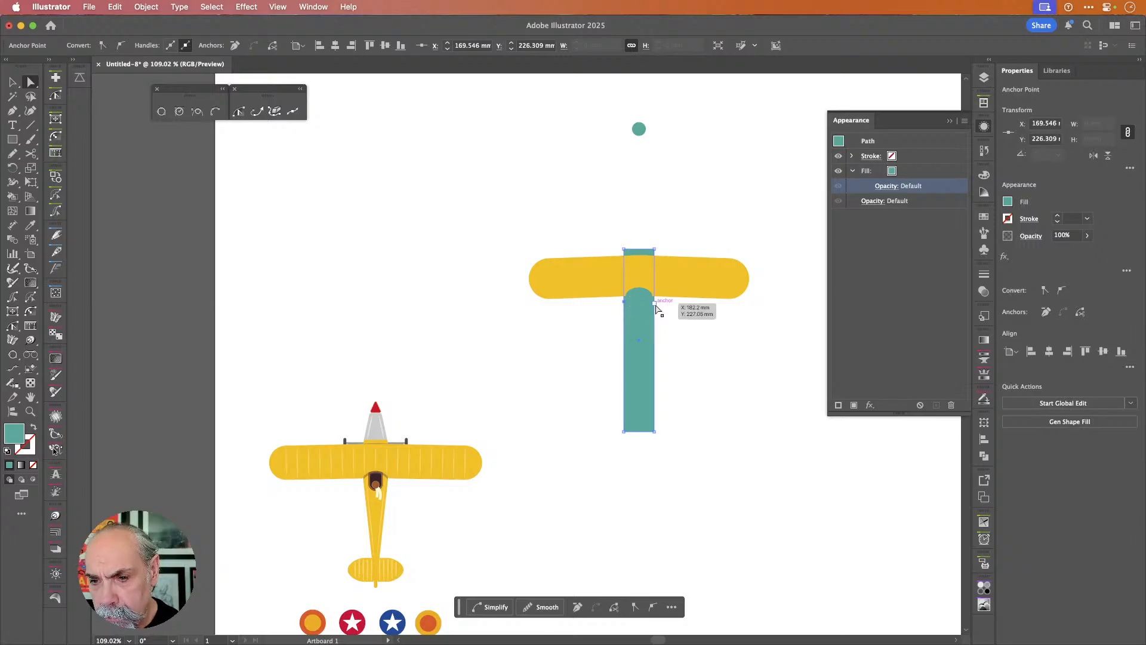
left_click(655, 304, "shift")
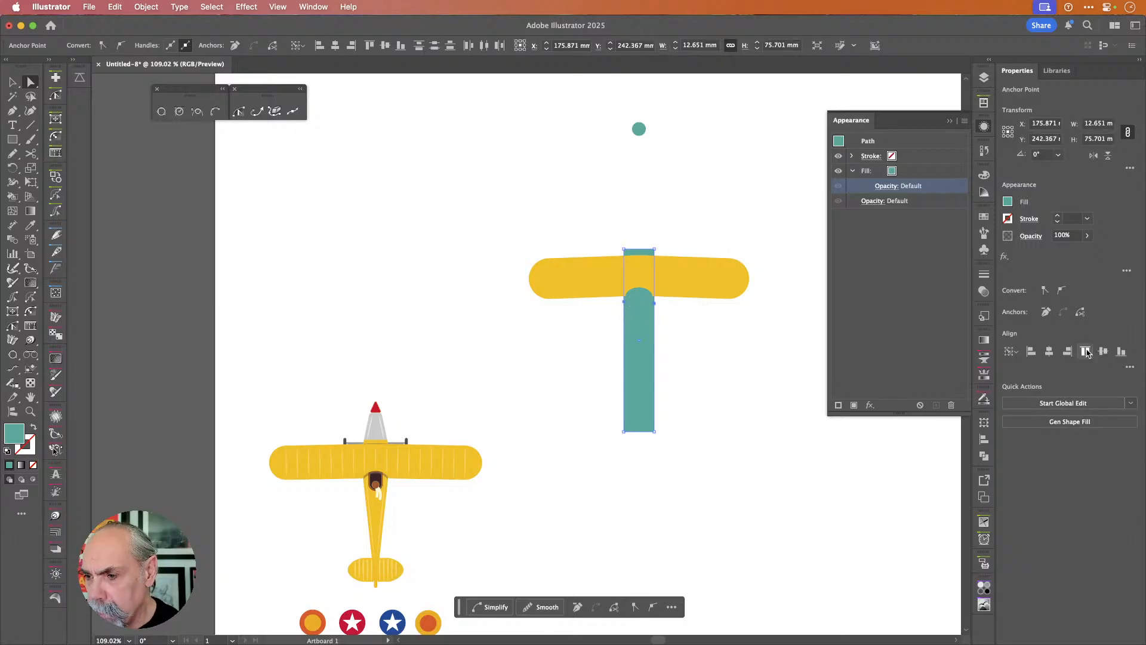
left_click(731, 395)
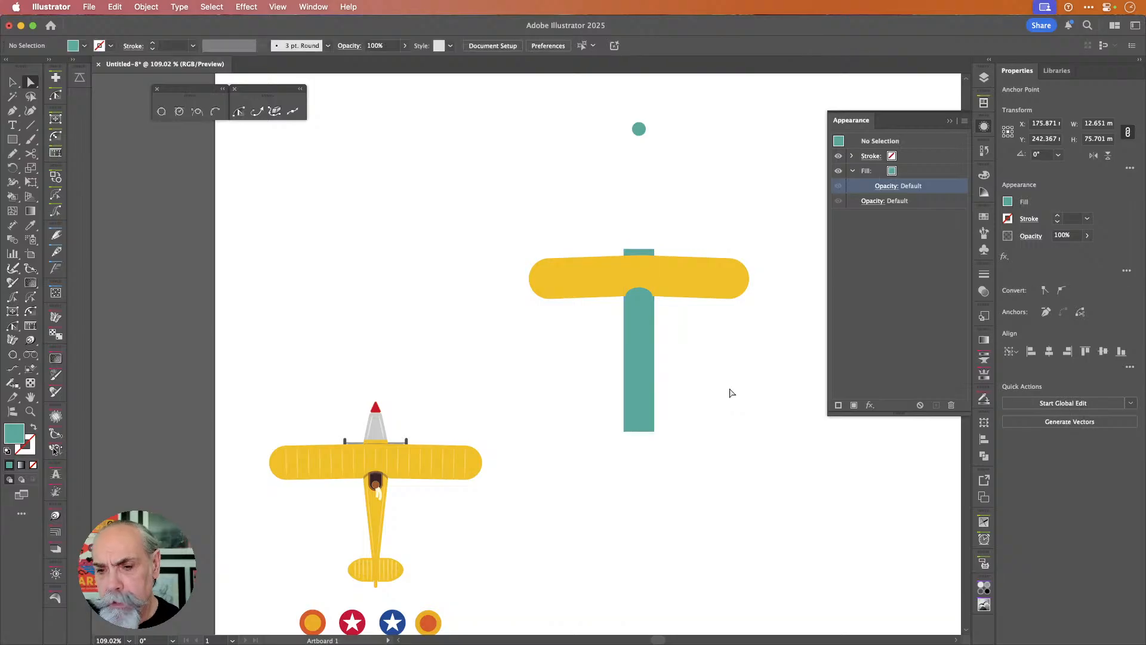
- Scale the fuselage's two bottom anchor points horizontally toward each other to taper the tail to a narrow end, and deselect it
left_click_drag(621, 425, 681, 443)
key("s")
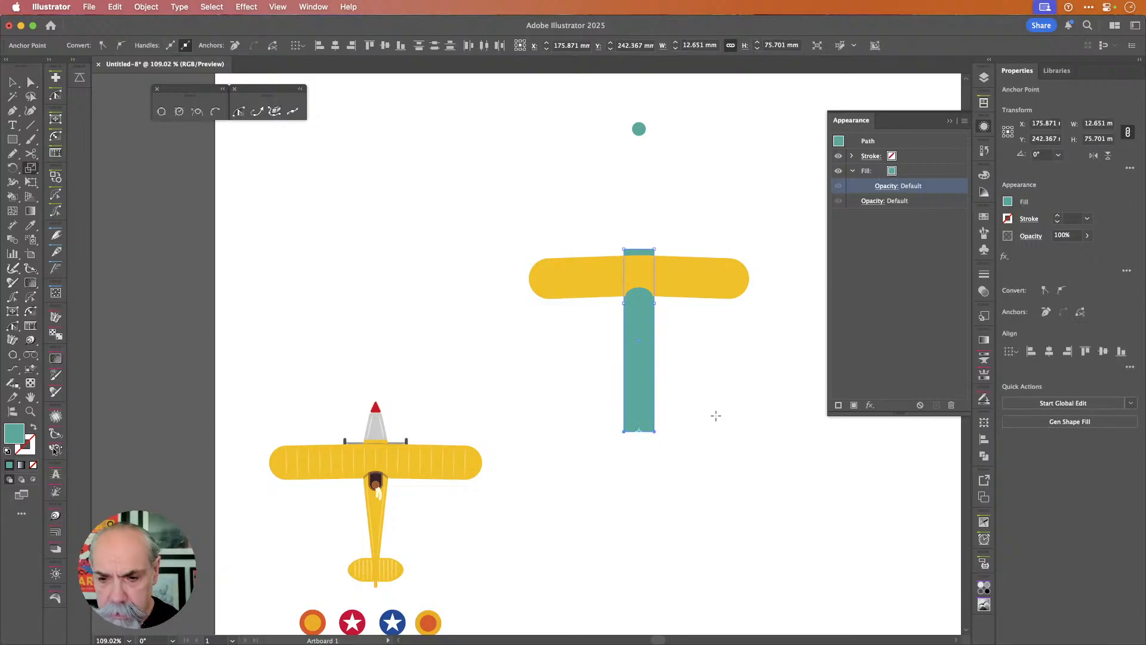
left_click_drag(735, 412, 656, 417)
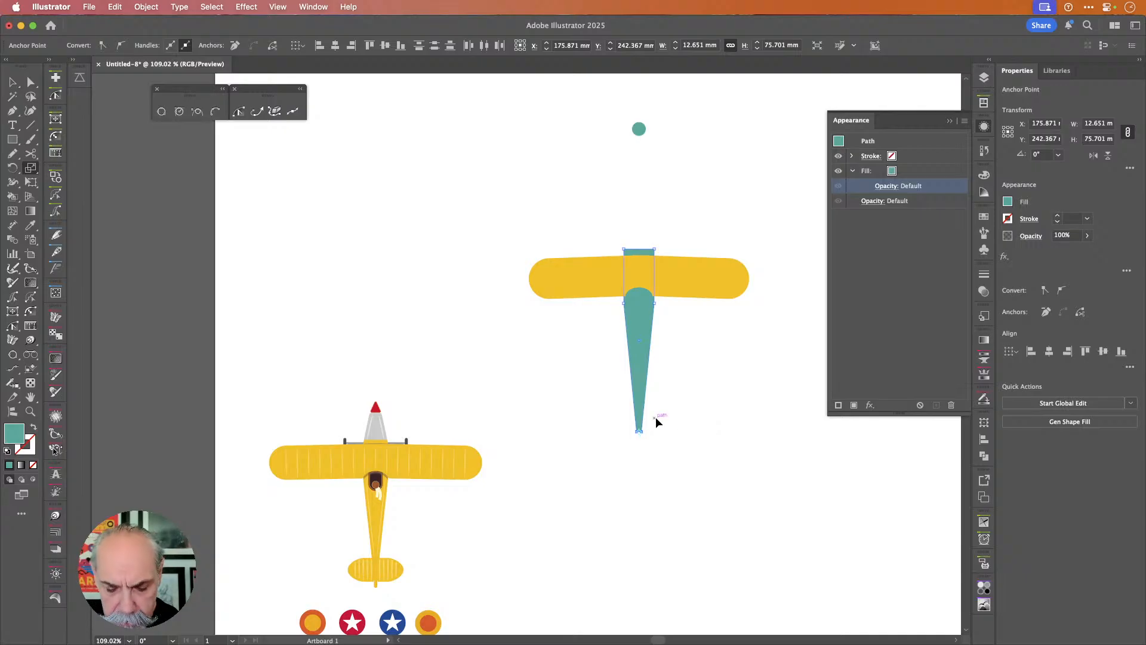
key("v")
left_click(662, 438)
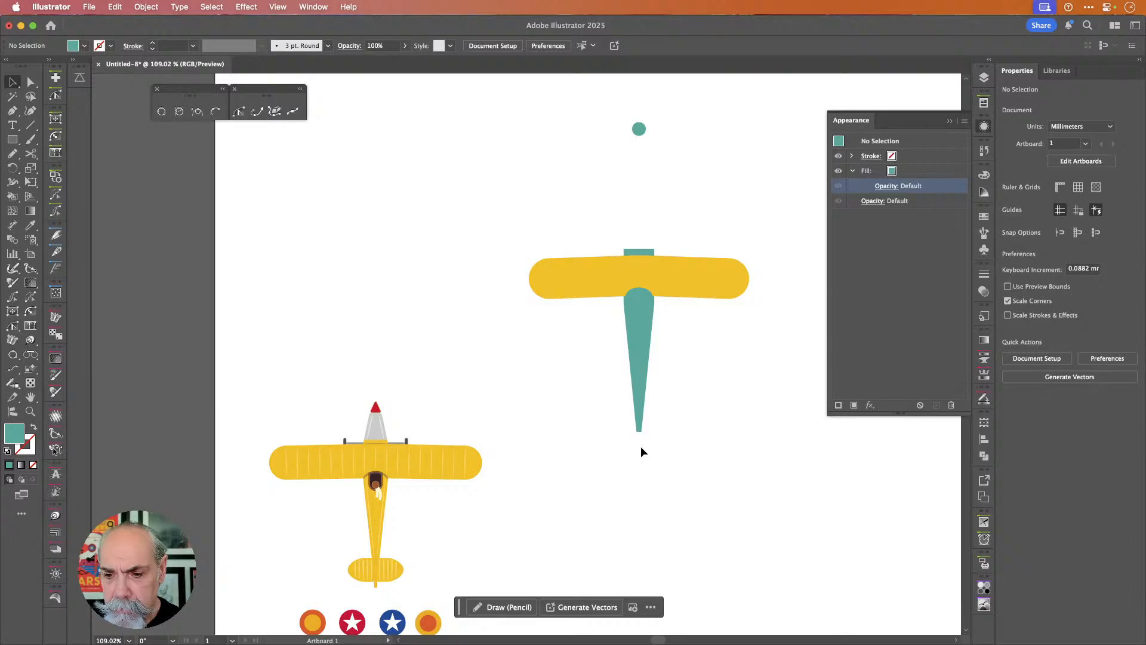
- Round the two bottom corners of the tapered fuselage fully with the live corner widgets, and deselect it
scroll(640, 446, "up", 5)
left_click(636, 344)
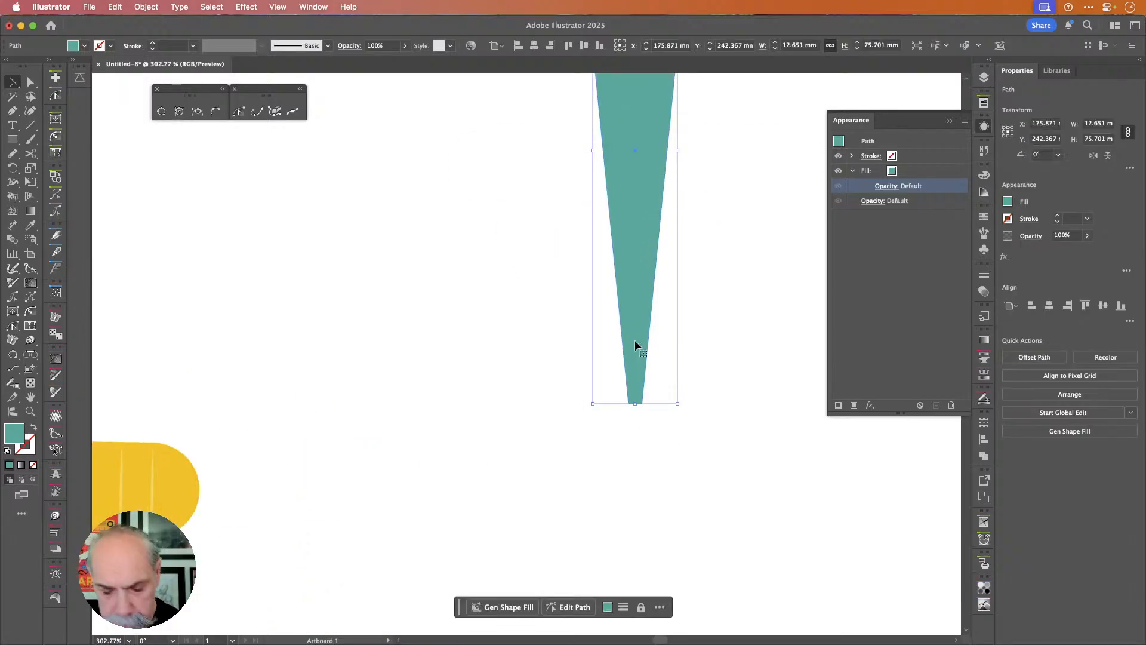
key("a")
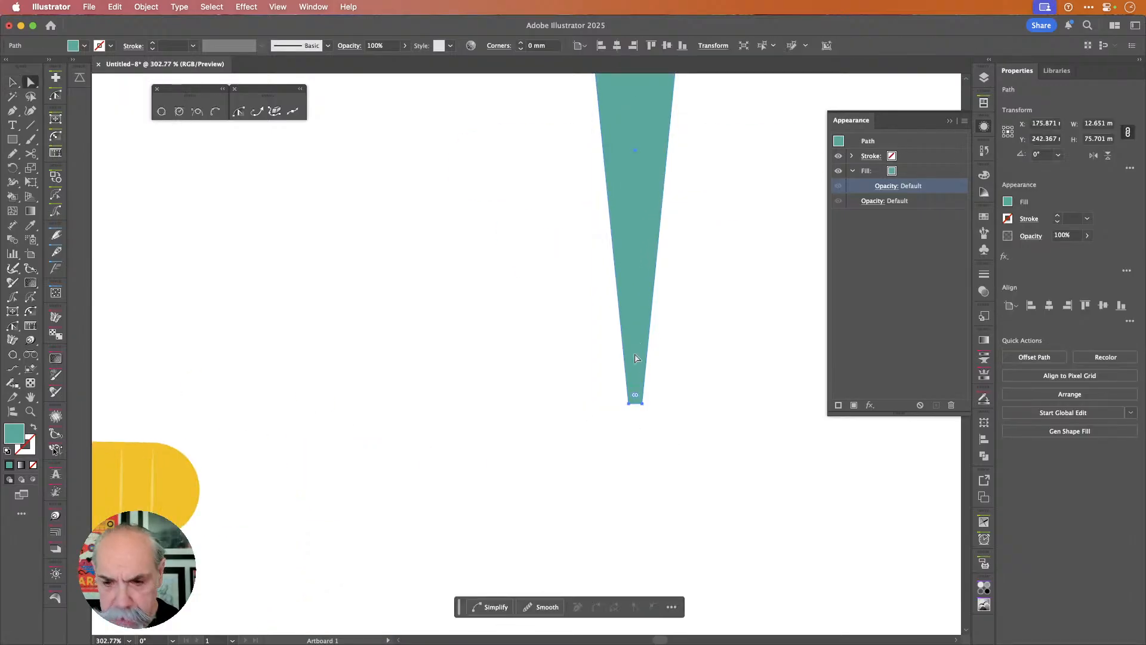
left_click(635, 399)
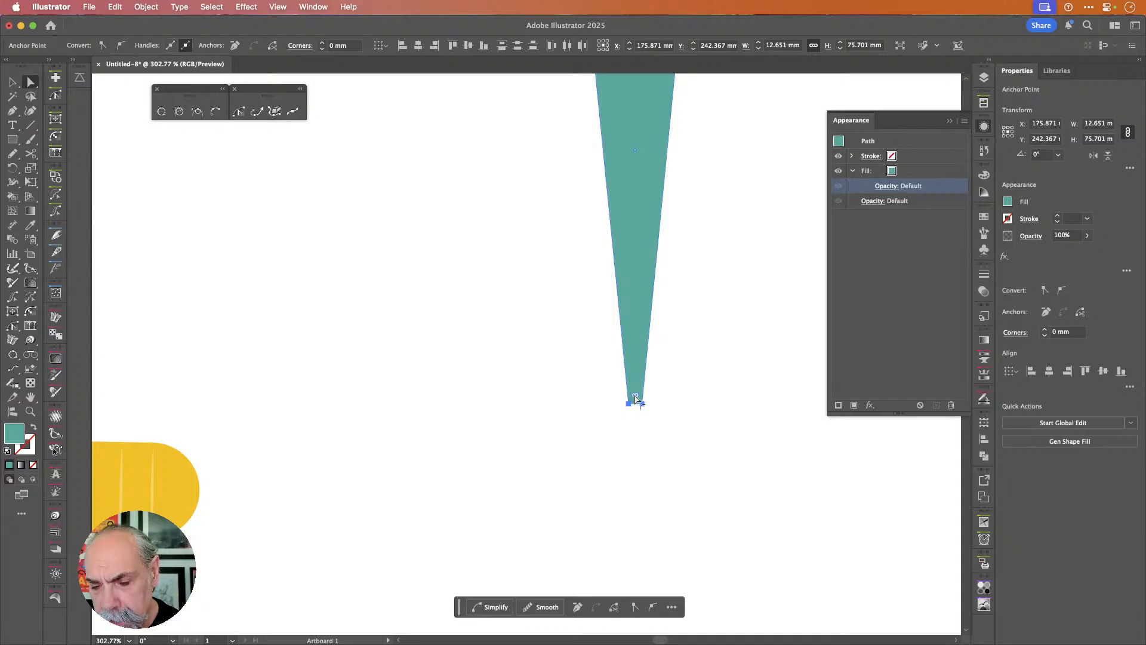
left_click_drag(636, 397, 640, 375)
left_click(699, 383)
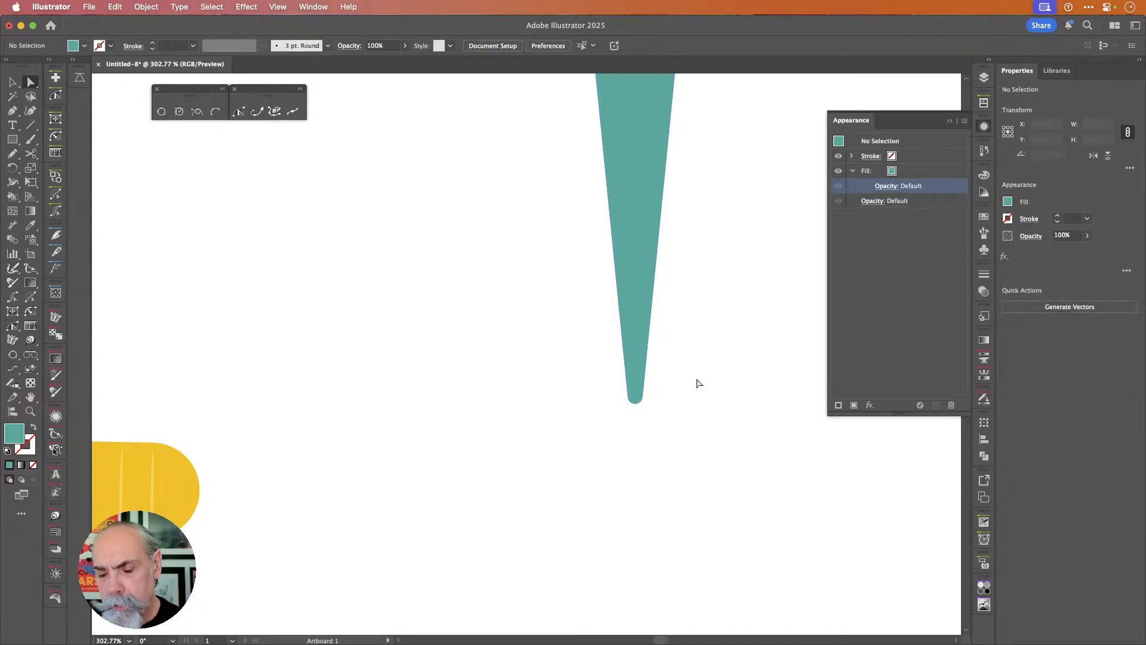
- Draw a small teal rectangle about 7.18 by 5.28 mm just below the teal circle
key("super+0")
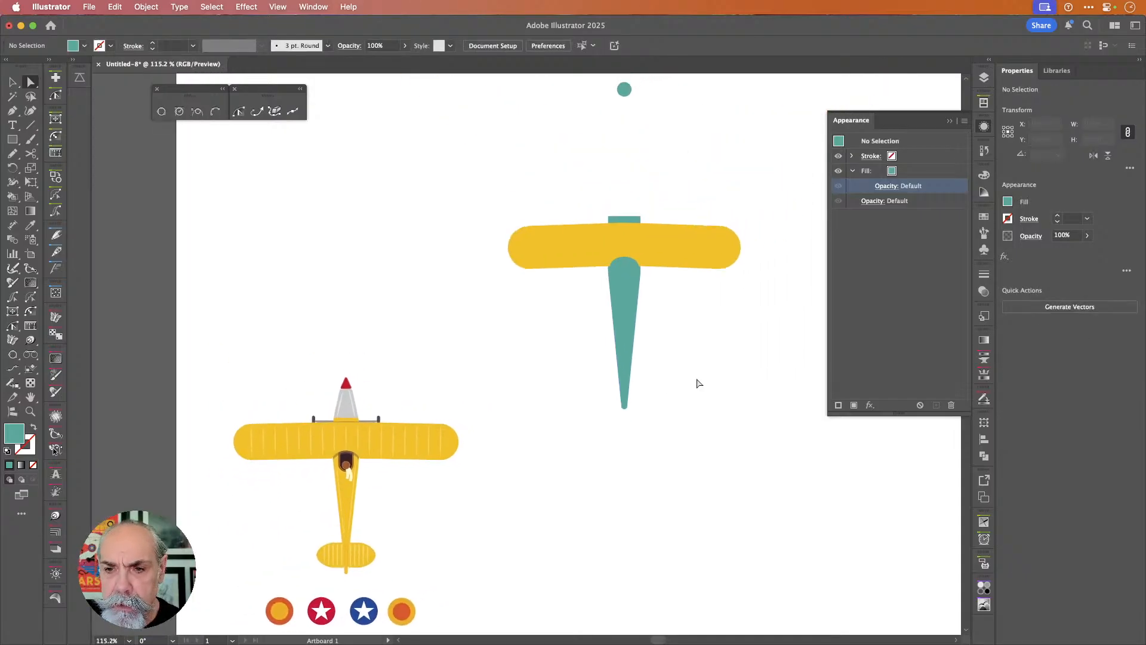
scroll(699, 383, "up", 2)
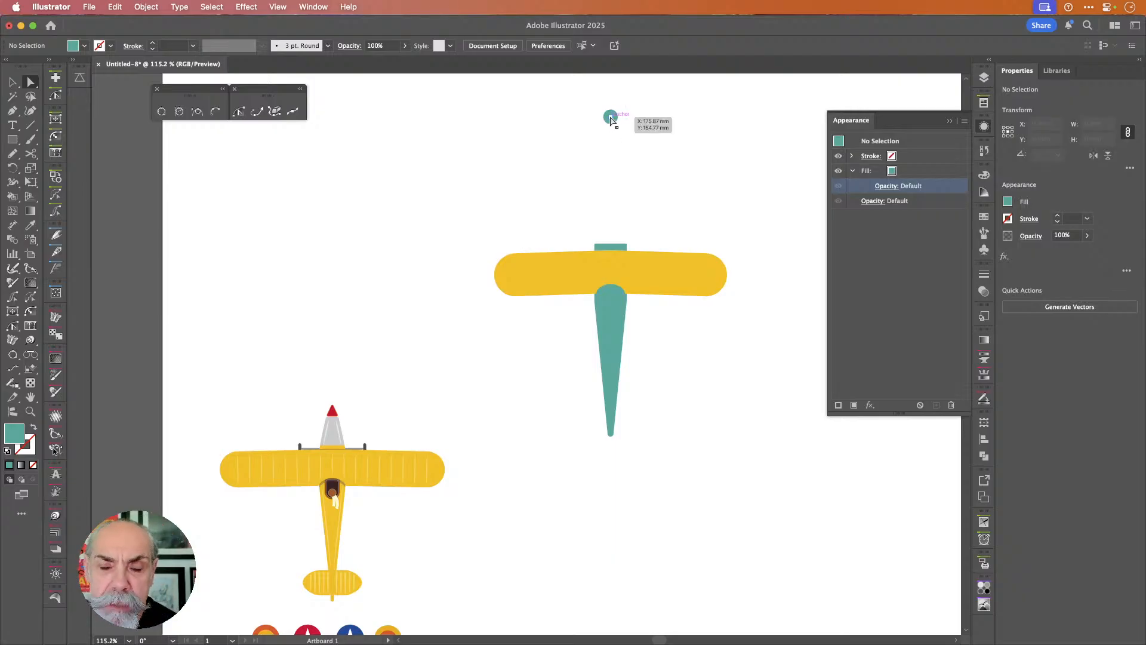
scroll(610, 119, "up", 8)
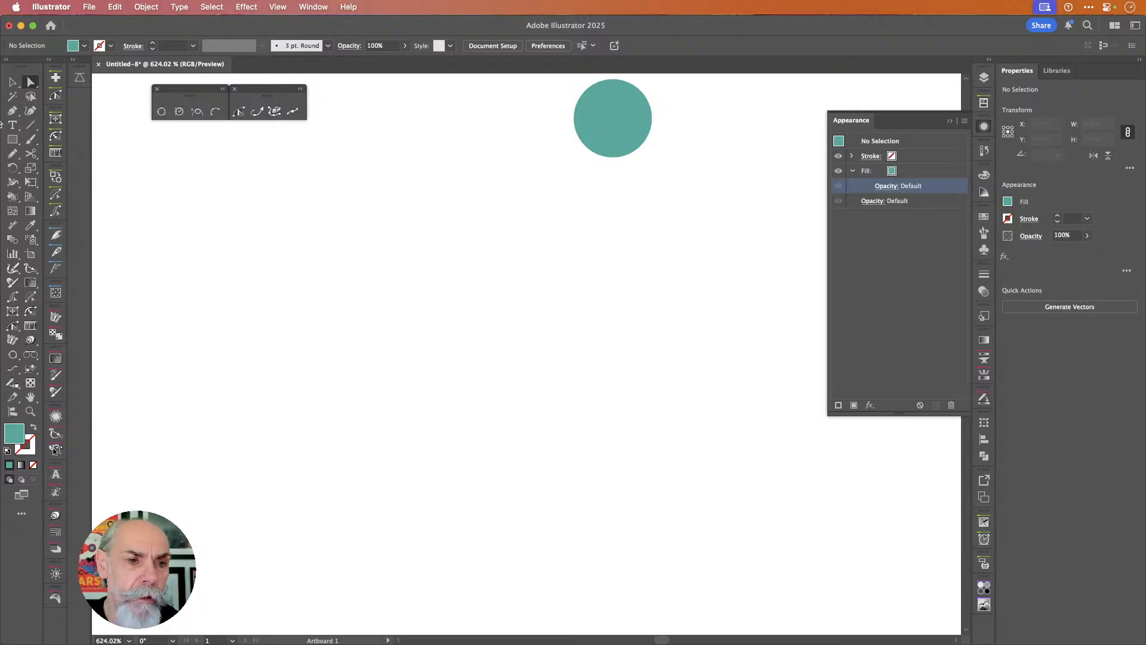
left_click(13, 141)
left_click_drag(498, 255, 597, 327)
scroll(664, 370, "down", 6)
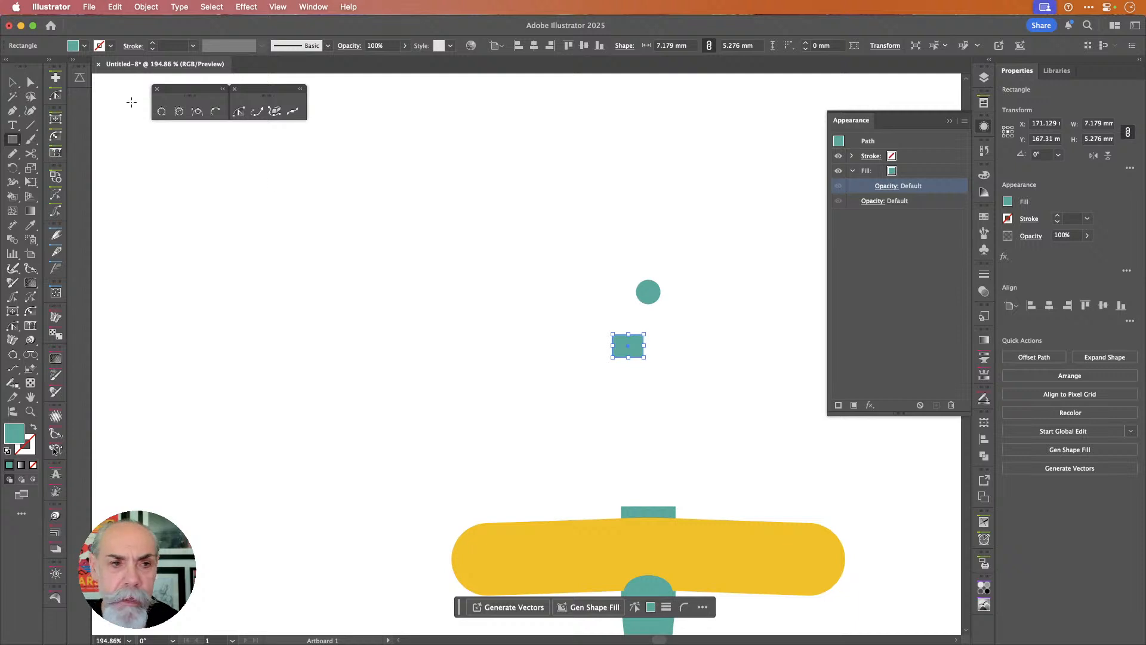
- Select the small rectangle and the teal circle together to compare the rectangle's corner points with the circle's single anchor point, and deselect them
left_click(31, 84)
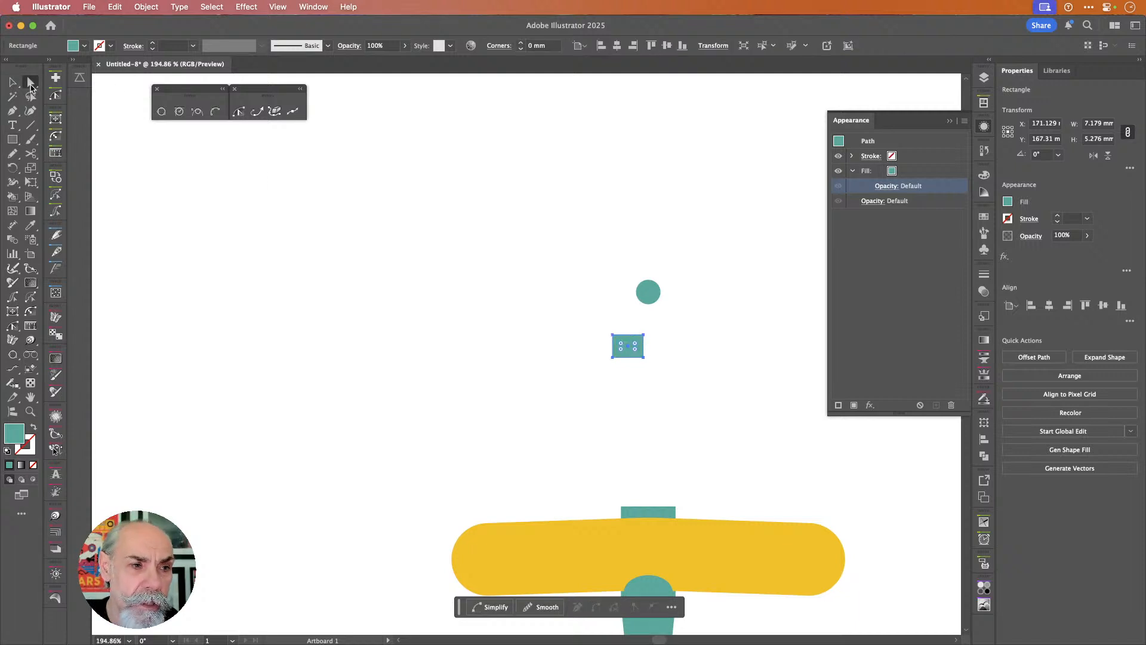
left_click(12, 84)
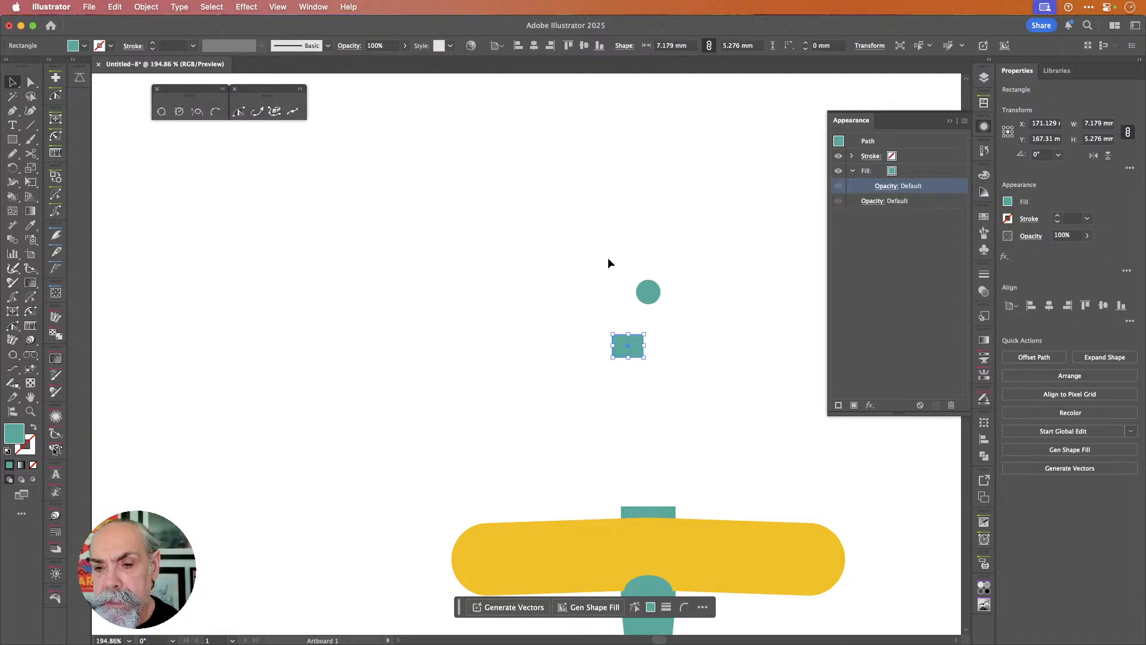
left_click_drag(604, 287, 690, 405)
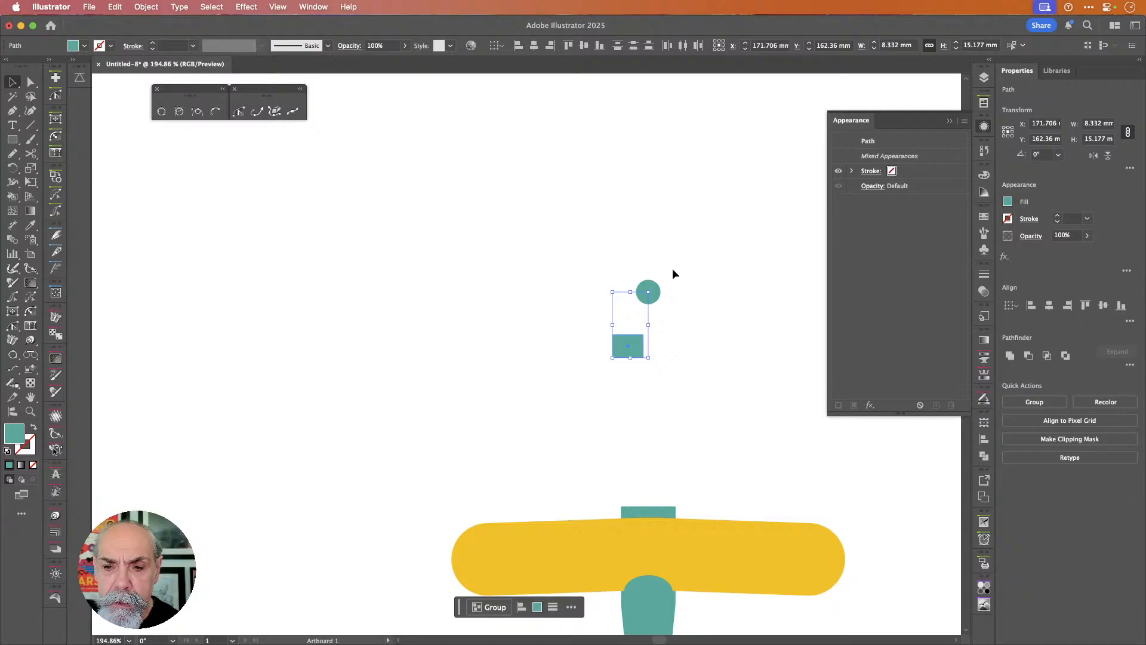
scroll(654, 303, "up", 5)
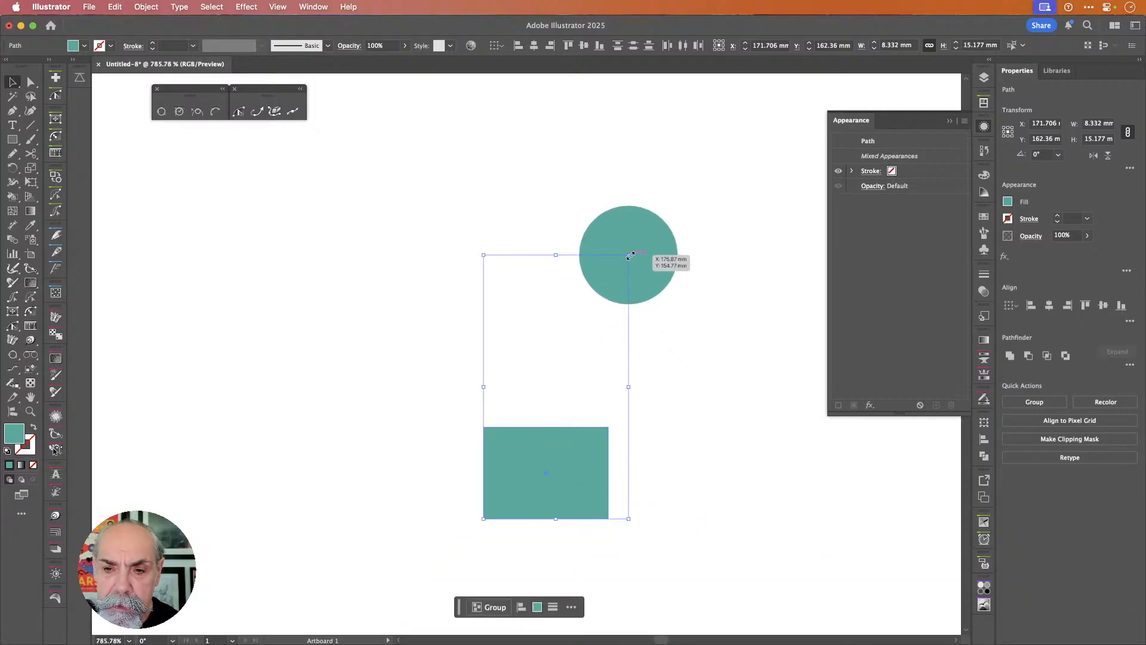
left_click(729, 228)
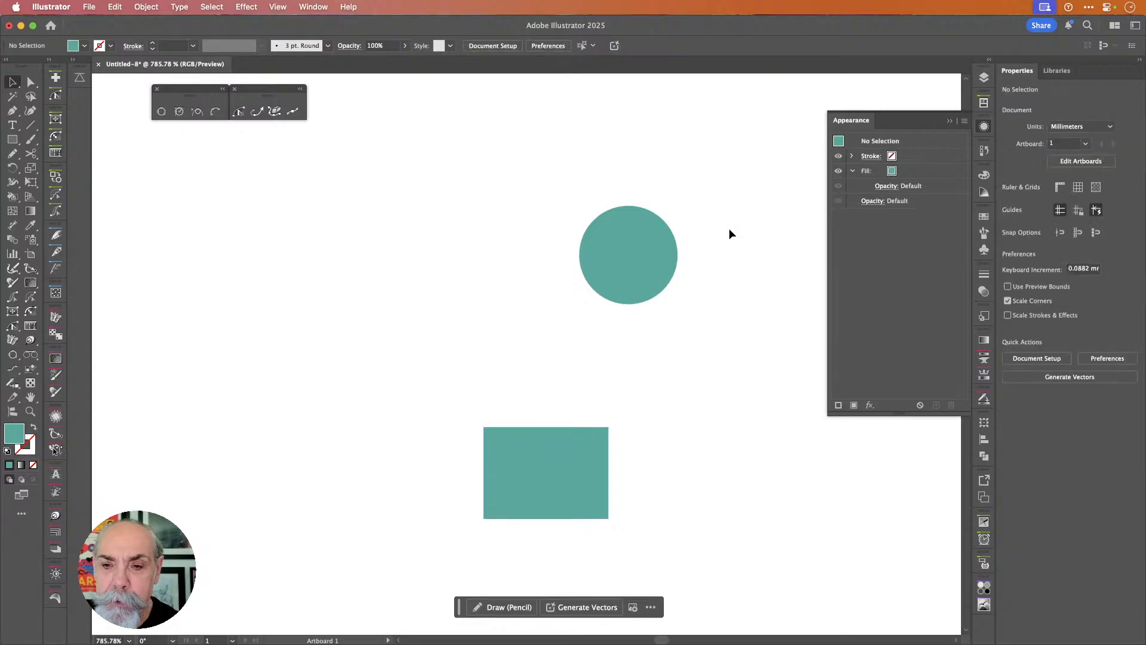
left_click_drag(692, 208, 520, 457)
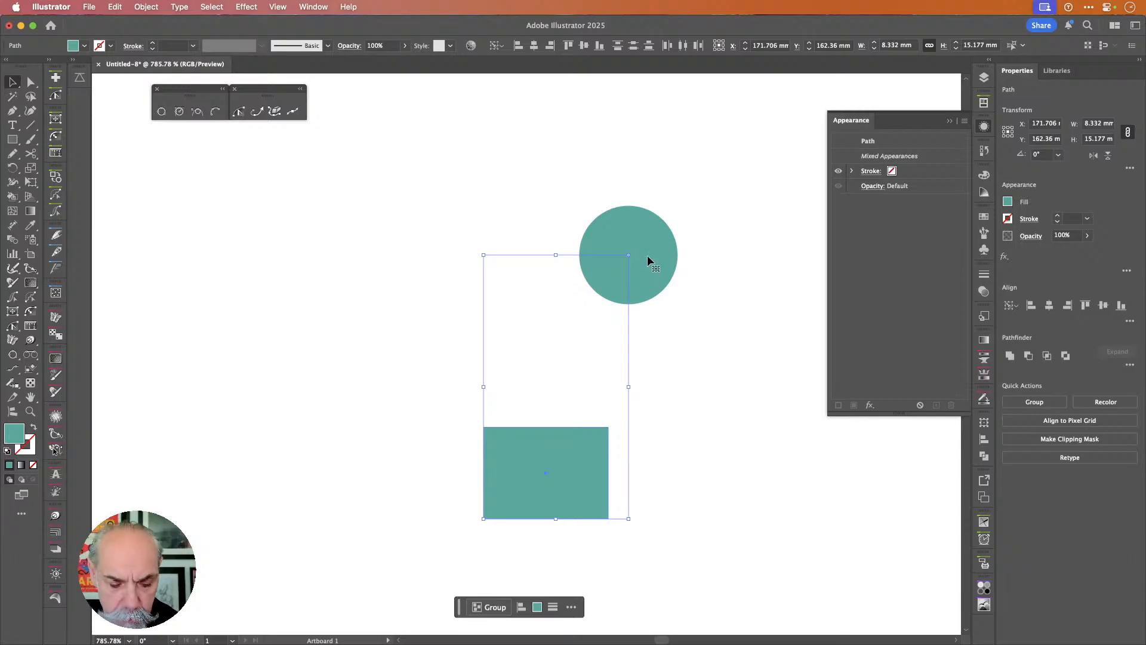
key("a")
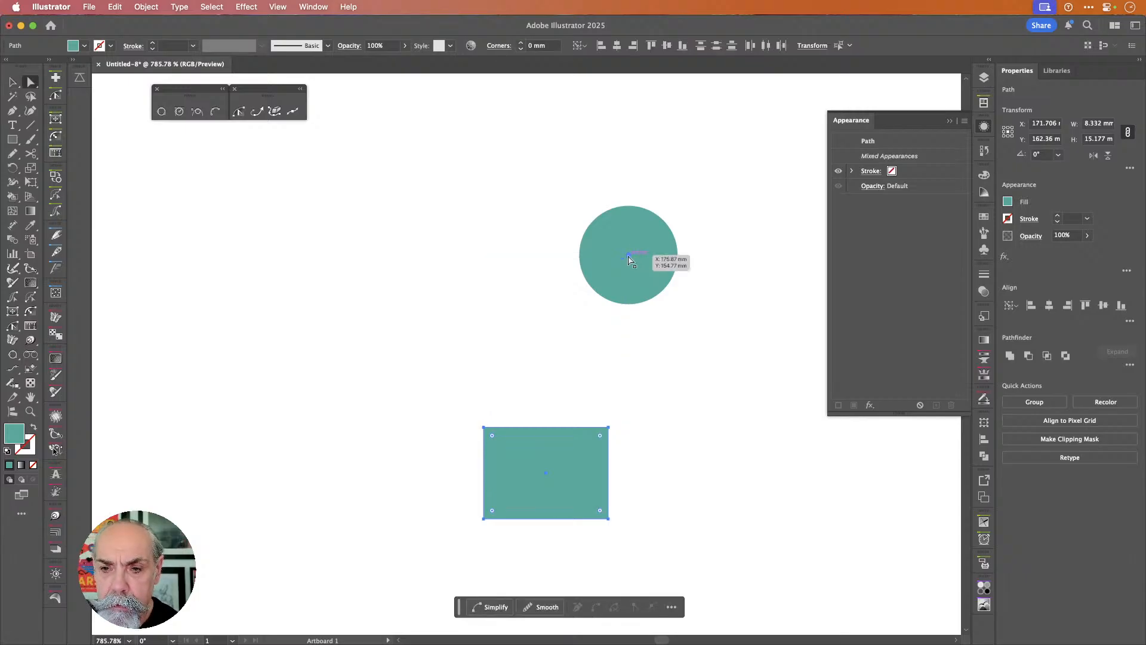
left_click(631, 258)
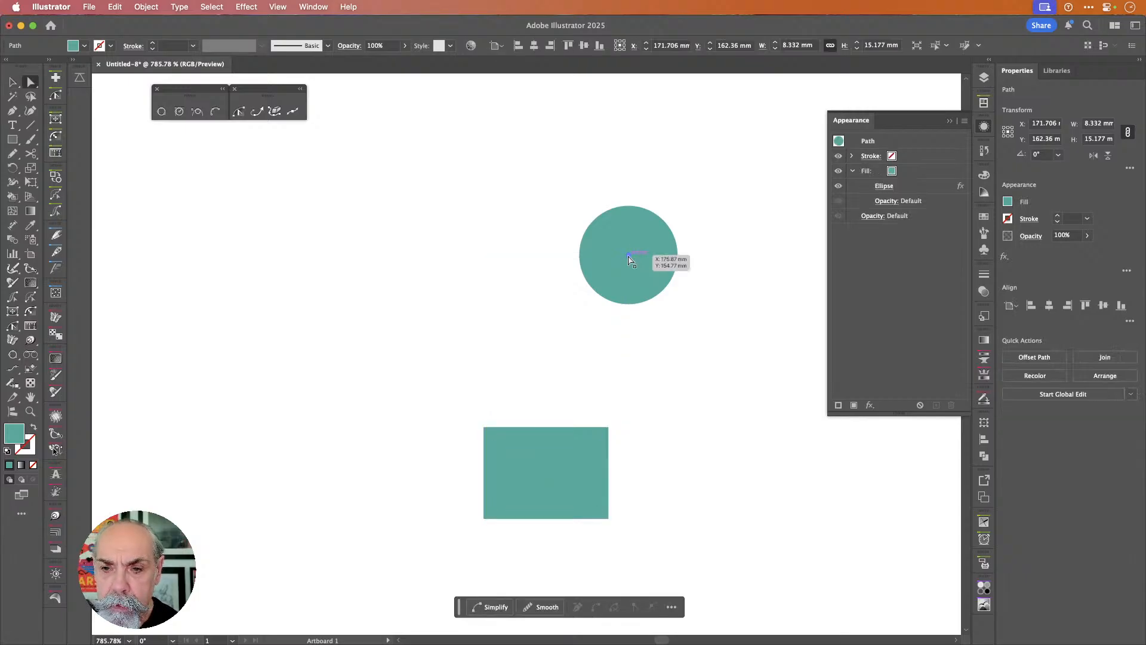
left_click(706, 196)
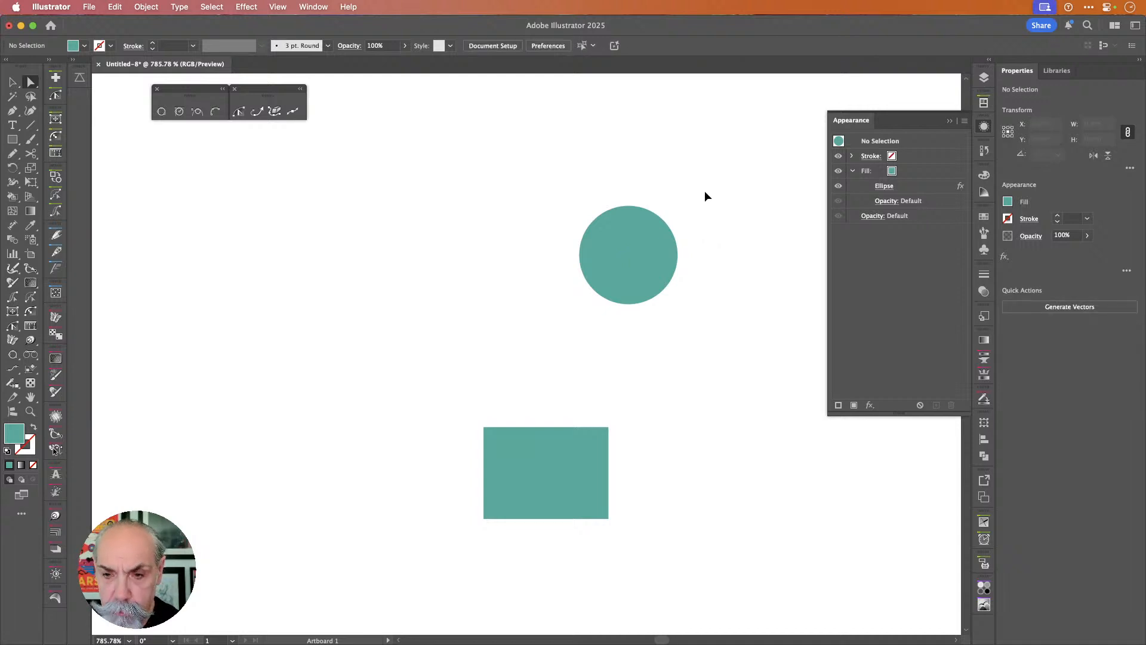
key("super+minus")
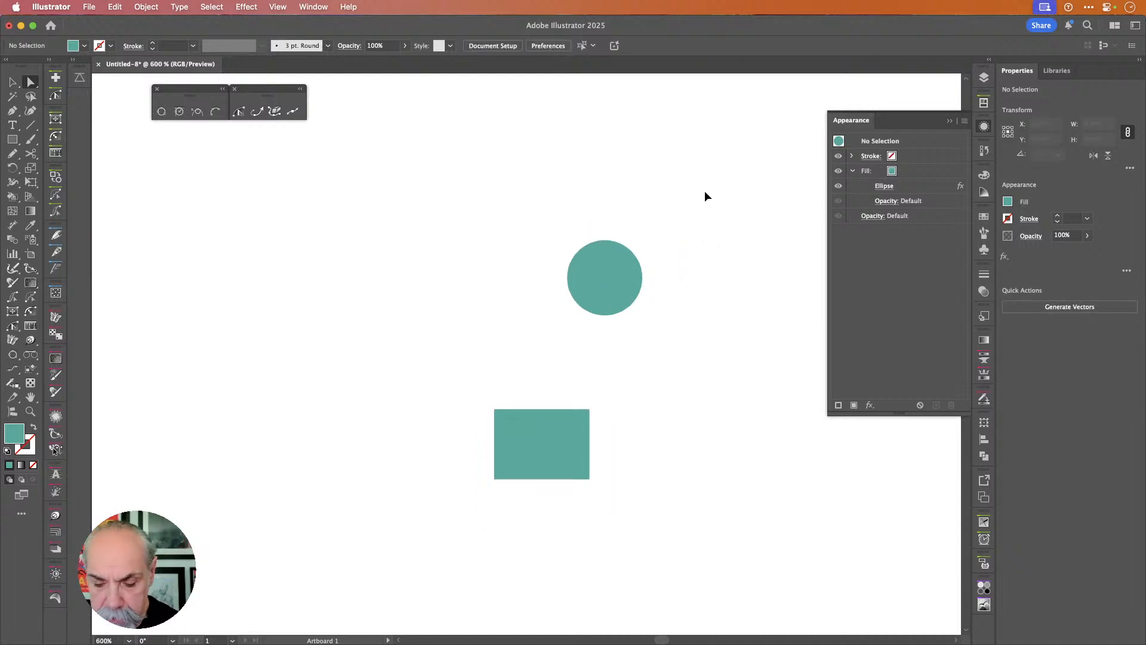
key("super+0")
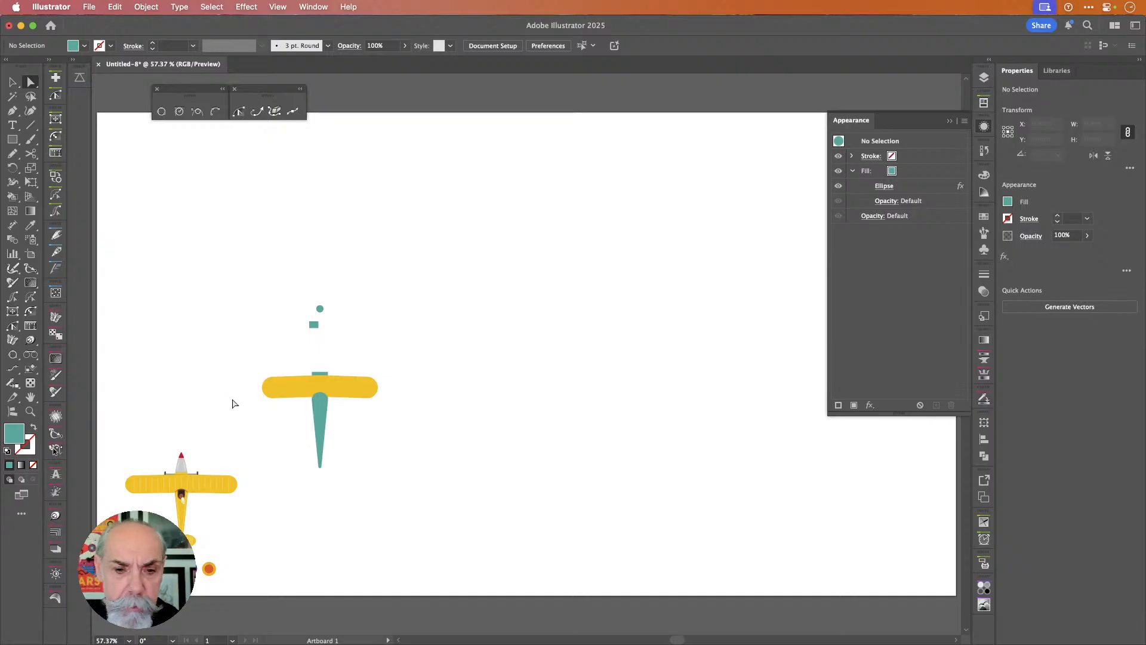
scroll(233, 404, "up", 5)
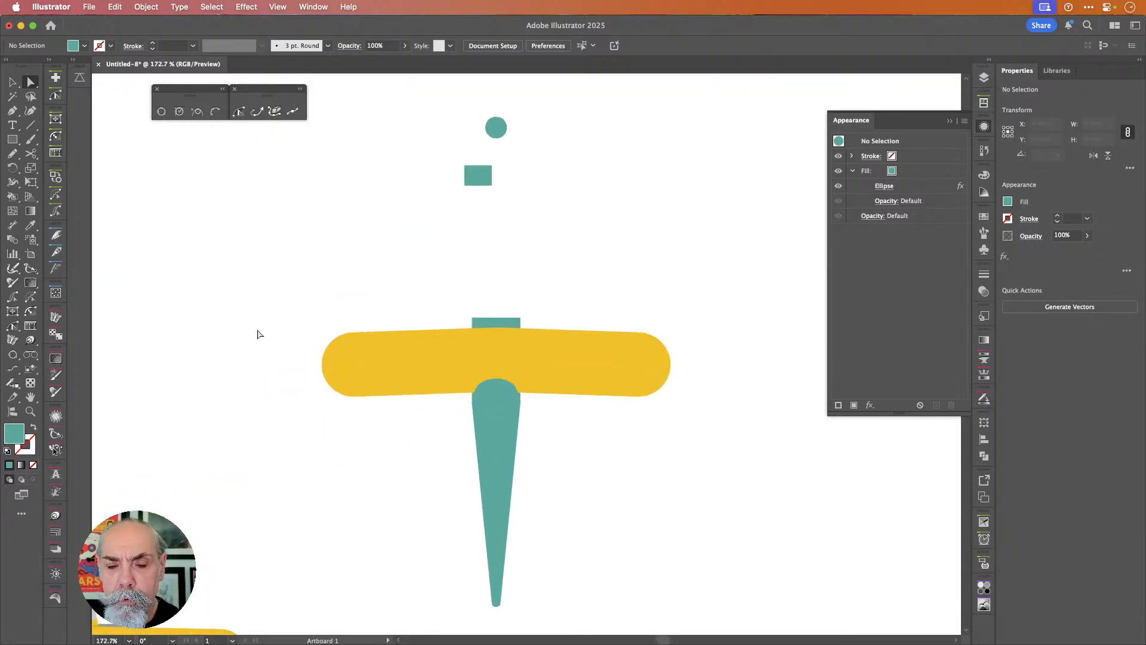
scroll(258, 329, "up", 1)
key("v")
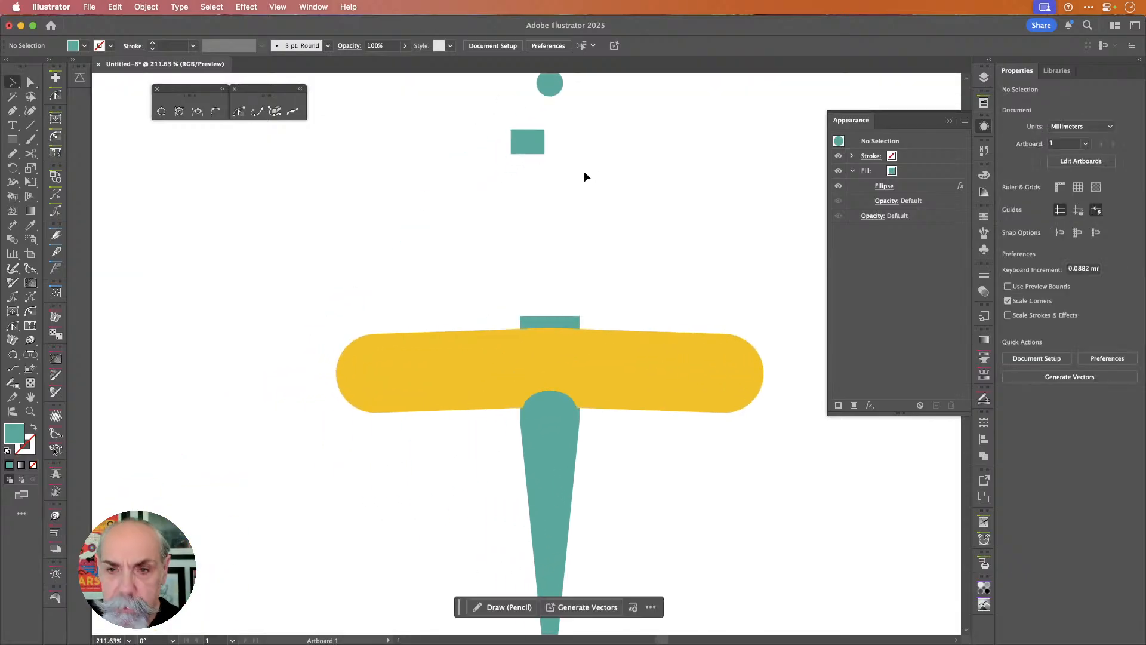
- Fill the small teal rectangle below the circle with light blue
left_click(532, 150)
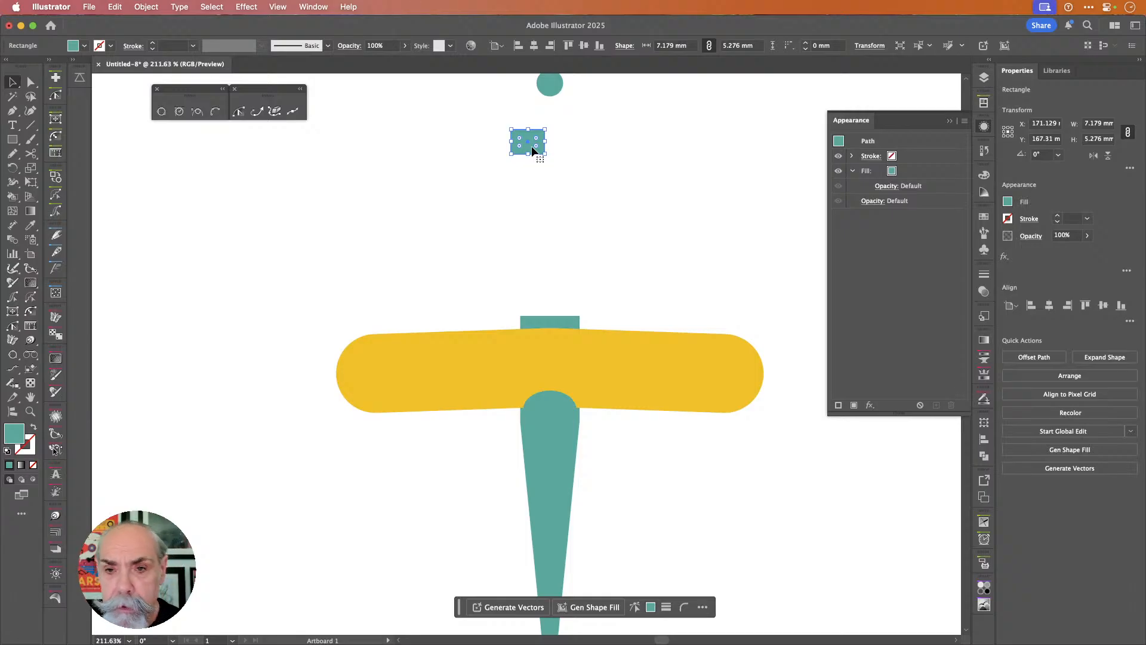
left_click(85, 47)
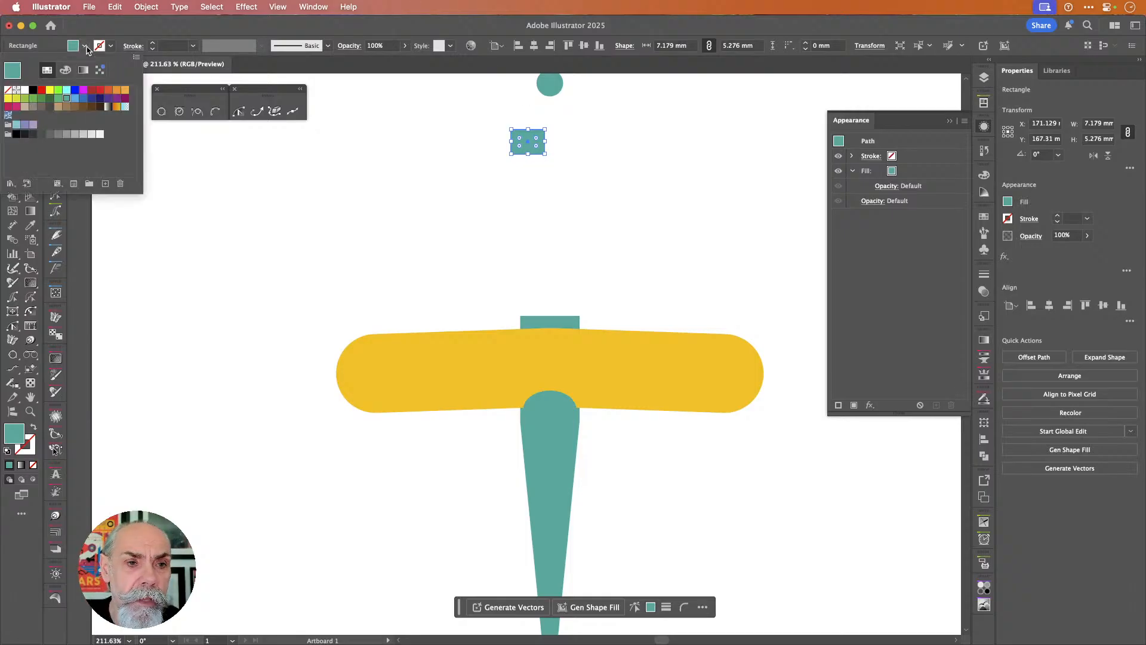
left_click(645, 184)
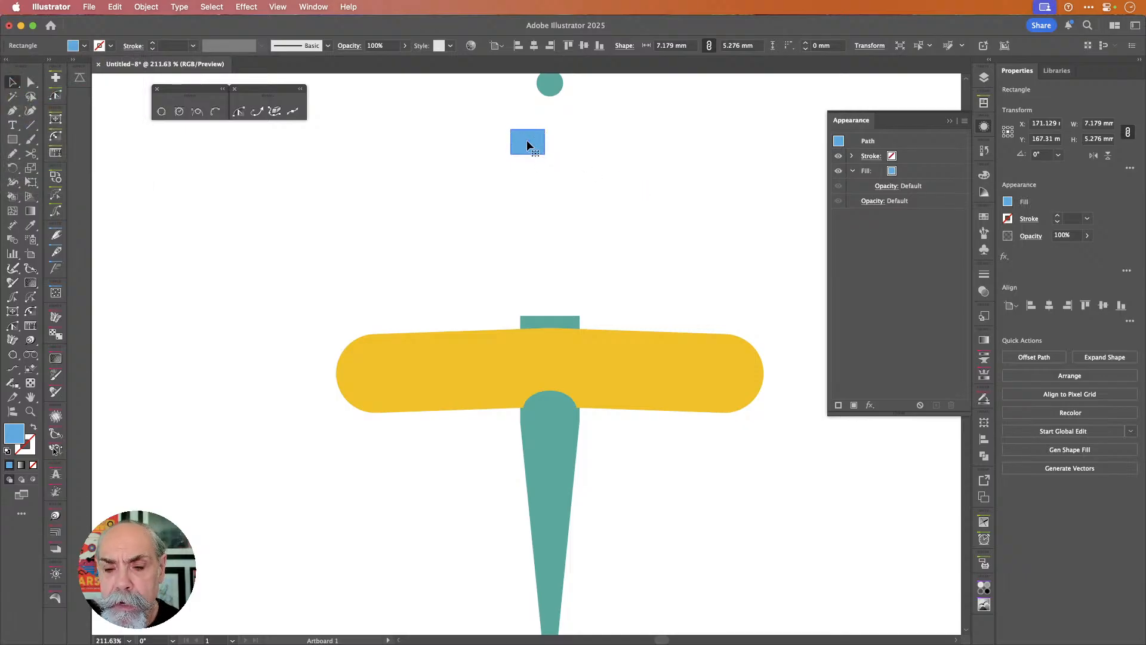
- Place the blue rectangle on the fuselage's front edge and resize it to the fuselage's width, about 12.65 by 14.87 mm
left_click_drag(526, 140, 574, 292)
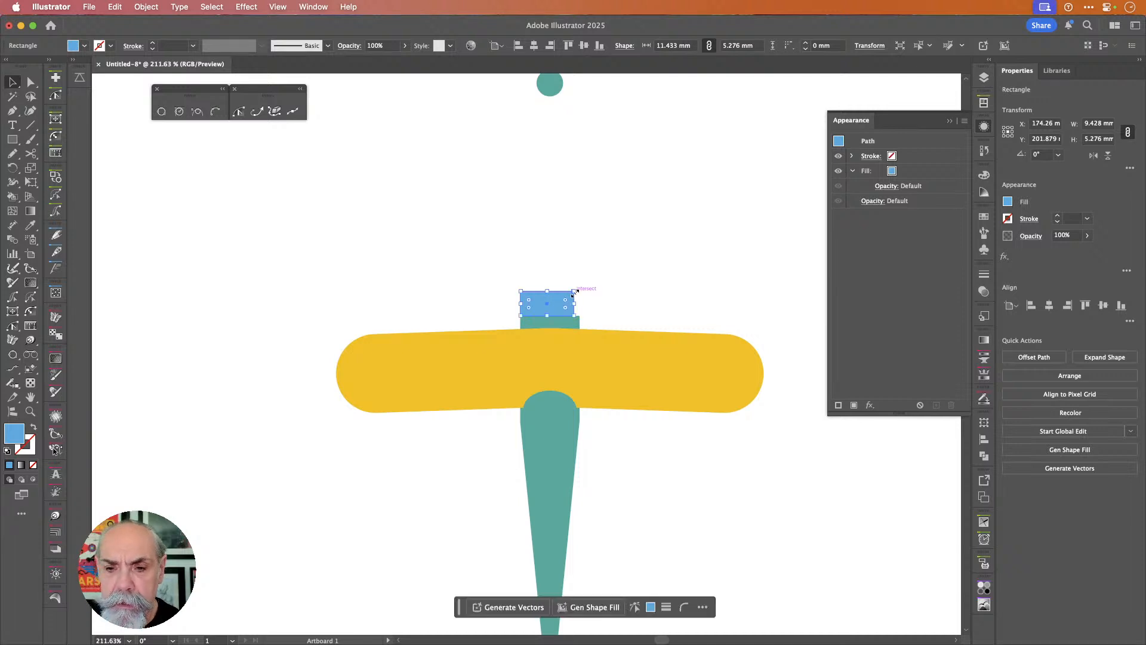
scroll(606, 301, "up", 5)
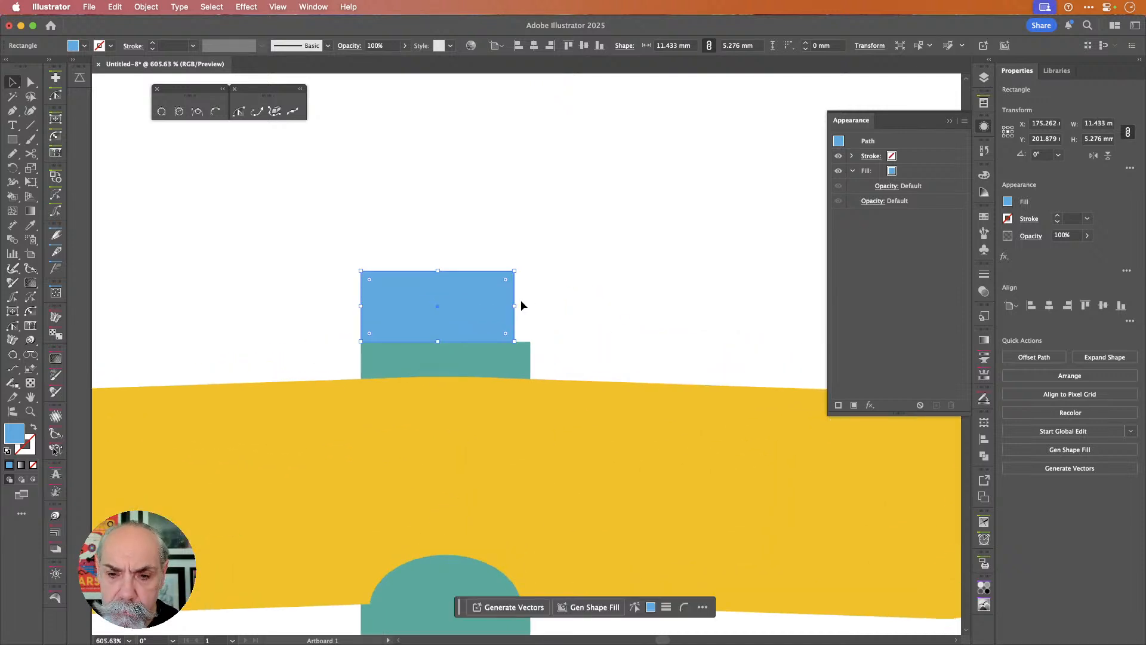
left_click_drag(516, 309, 529, 362)
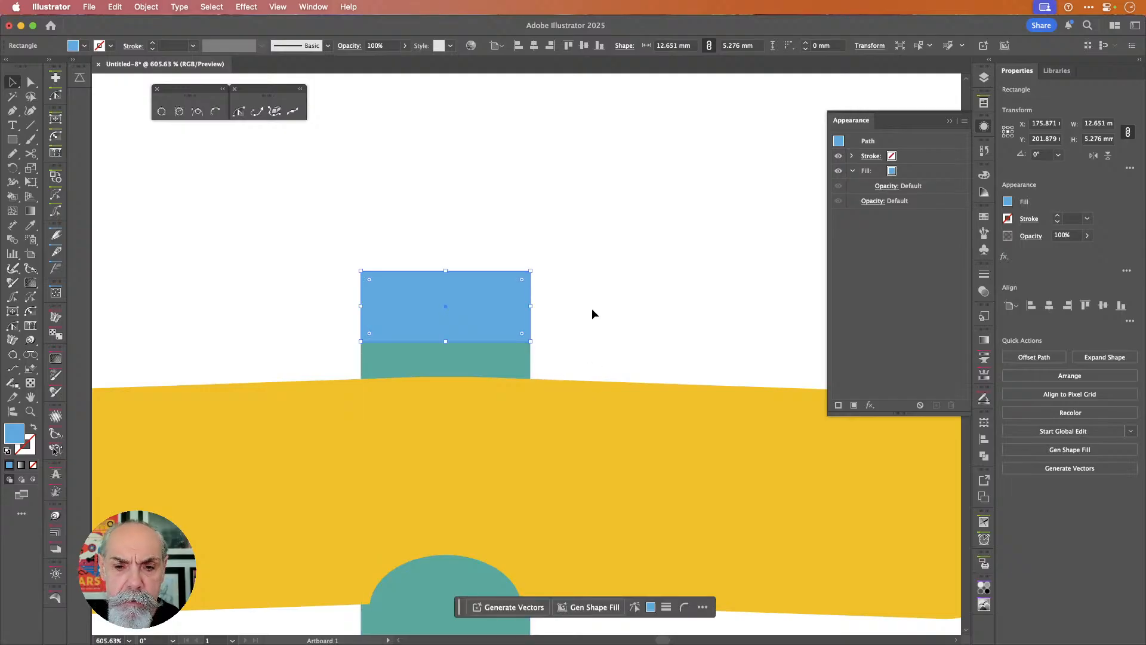
scroll(593, 308, "down", 5)
scroll(592, 308, "up", 2)
scroll(592, 308, "down", 4)
scroll(593, 308, "left", 3)
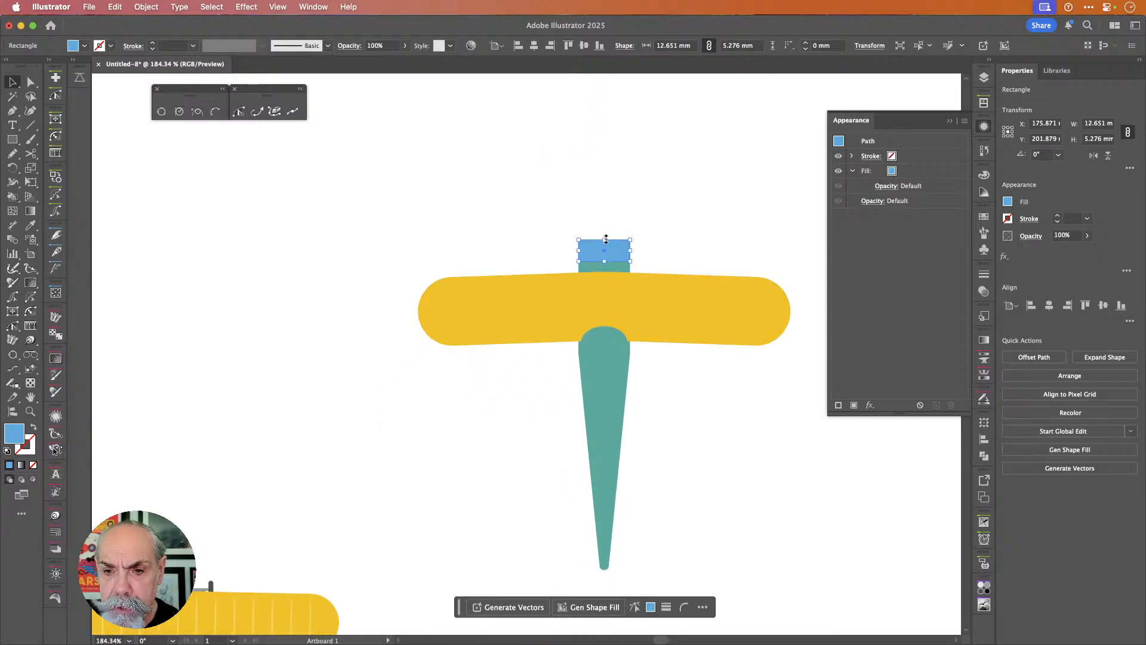
left_click_drag(604, 238, 603, 201)
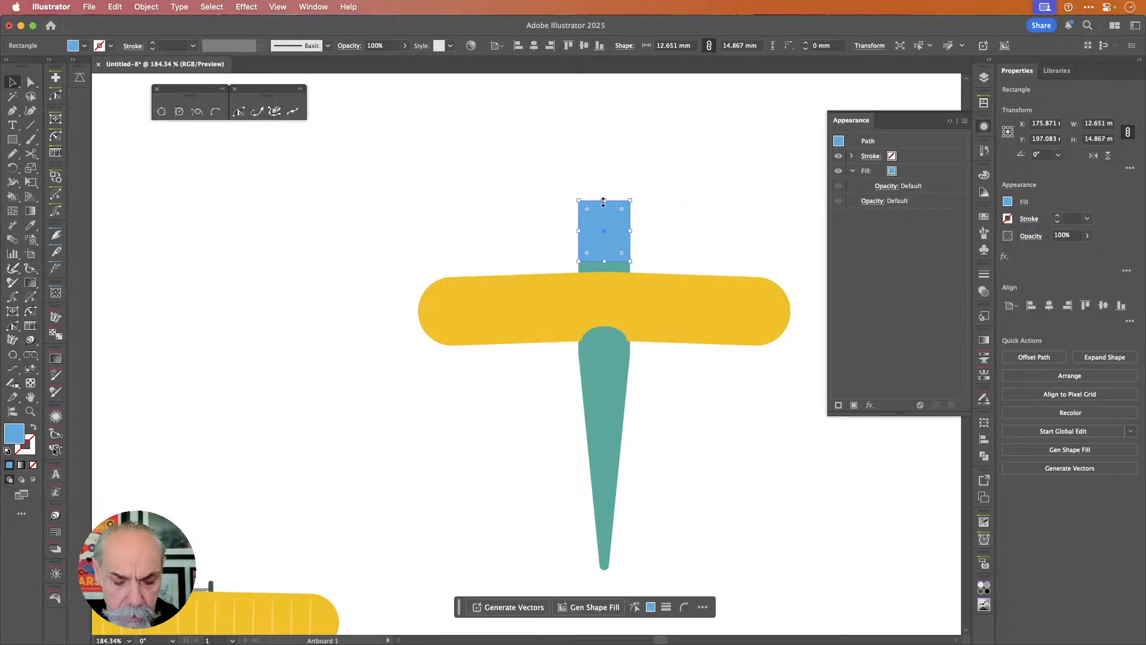
- Scale the blue rectangle's two top anchor points horizontally inward to taper the nose, and round both top corners to about 1.04 mm
key("a")
left_click_drag(566, 189, 663, 219)
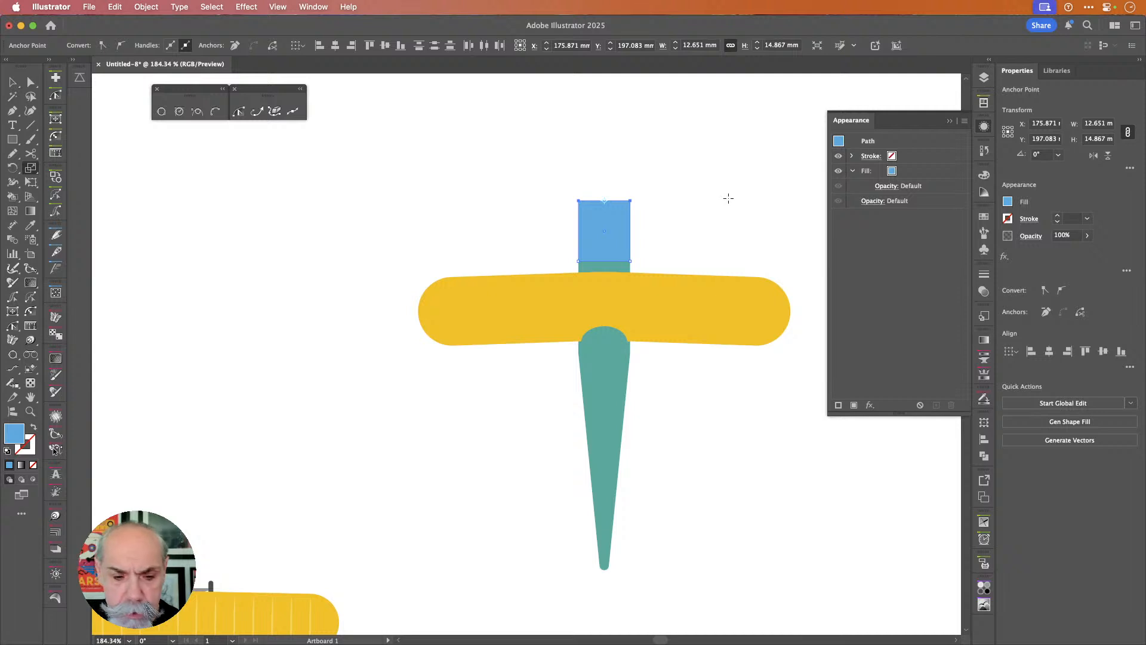
left_click_drag(727, 198, 657, 205)
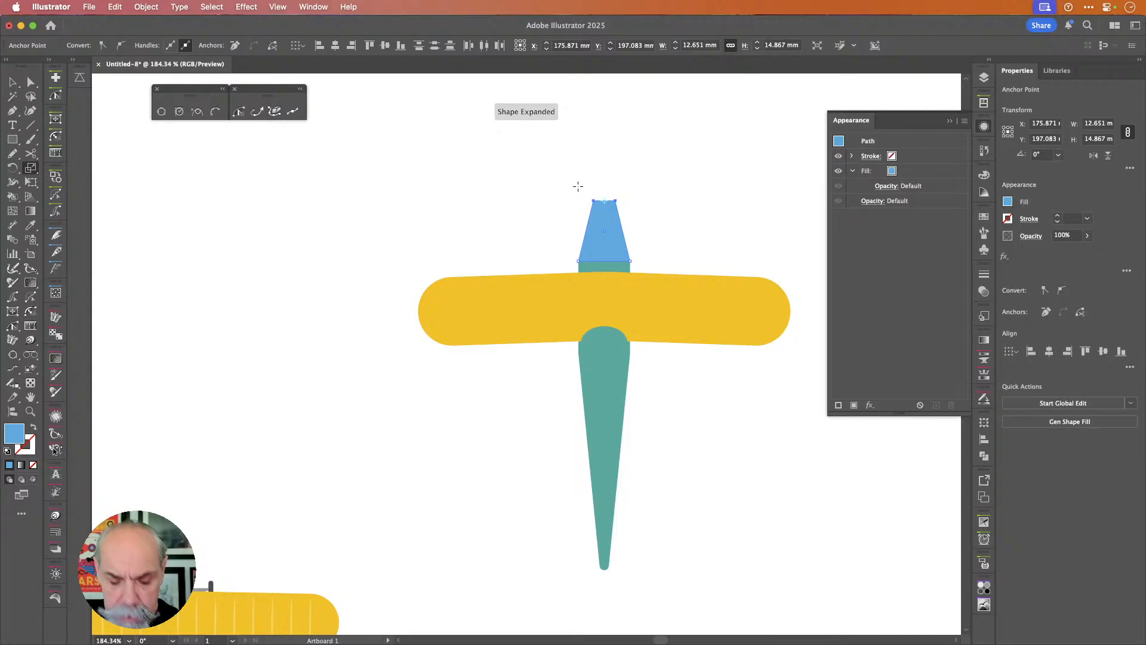
key("a")
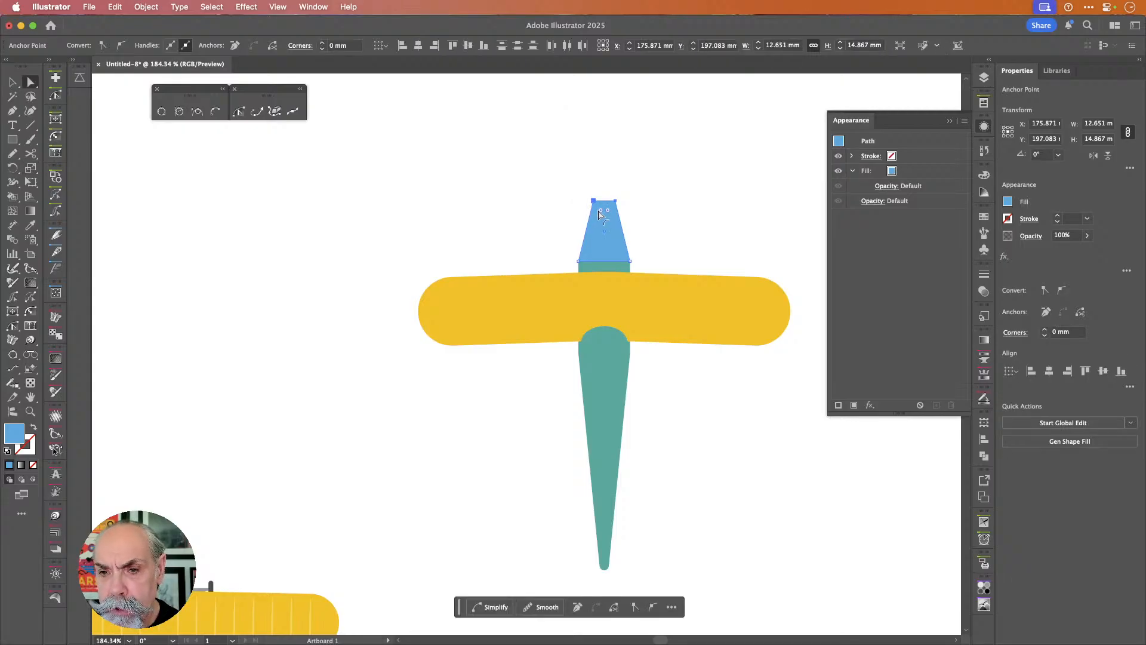
left_click_drag(601, 214, 600, 209)
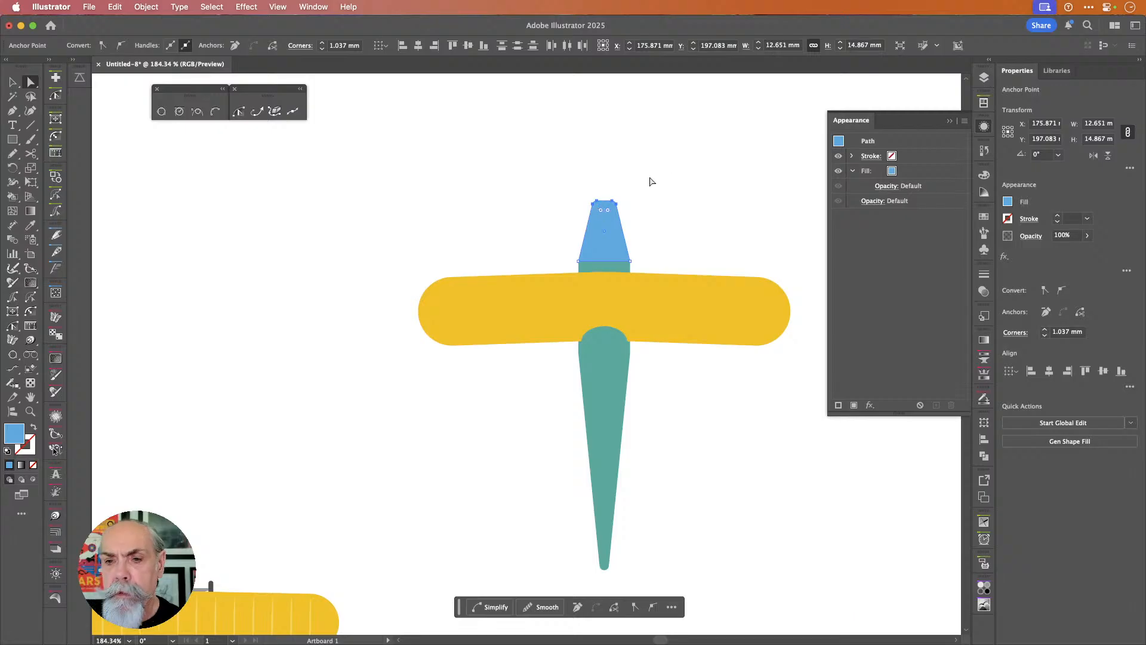
- Draw a polygon centered just above the nose and reduce it to a three-sided triangle about 6.36 by 5.51 mm
scroll(655, 182, "up", 2, "alt")
scroll(655, 182, "up", 2, "alt")
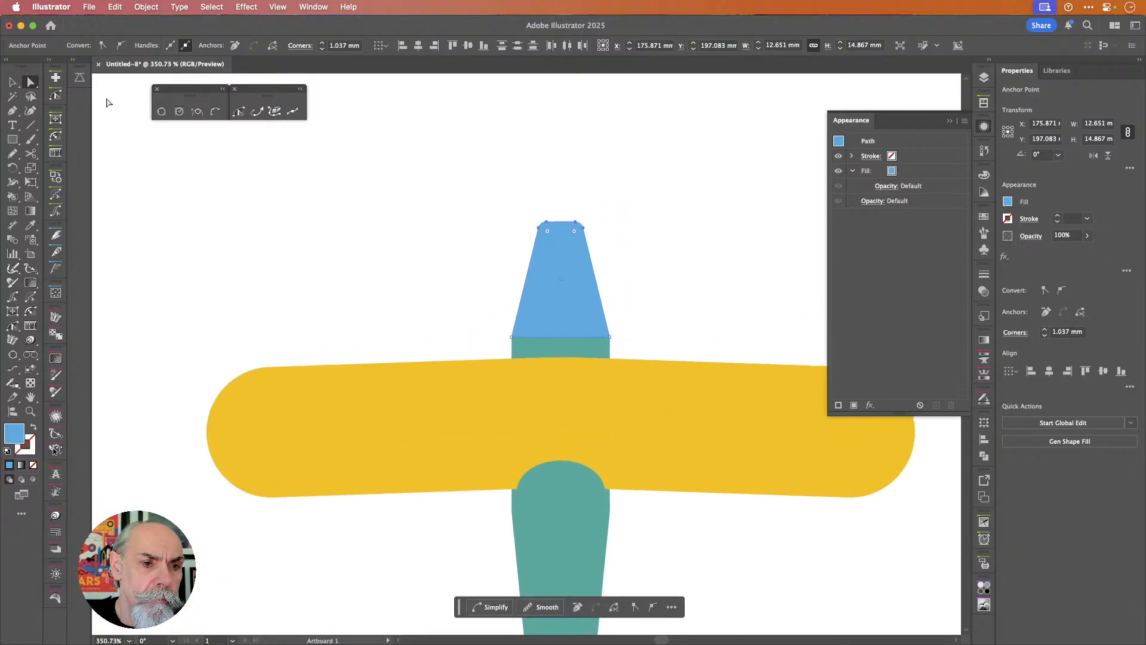
left_click(13, 141)
left_click(70, 183)
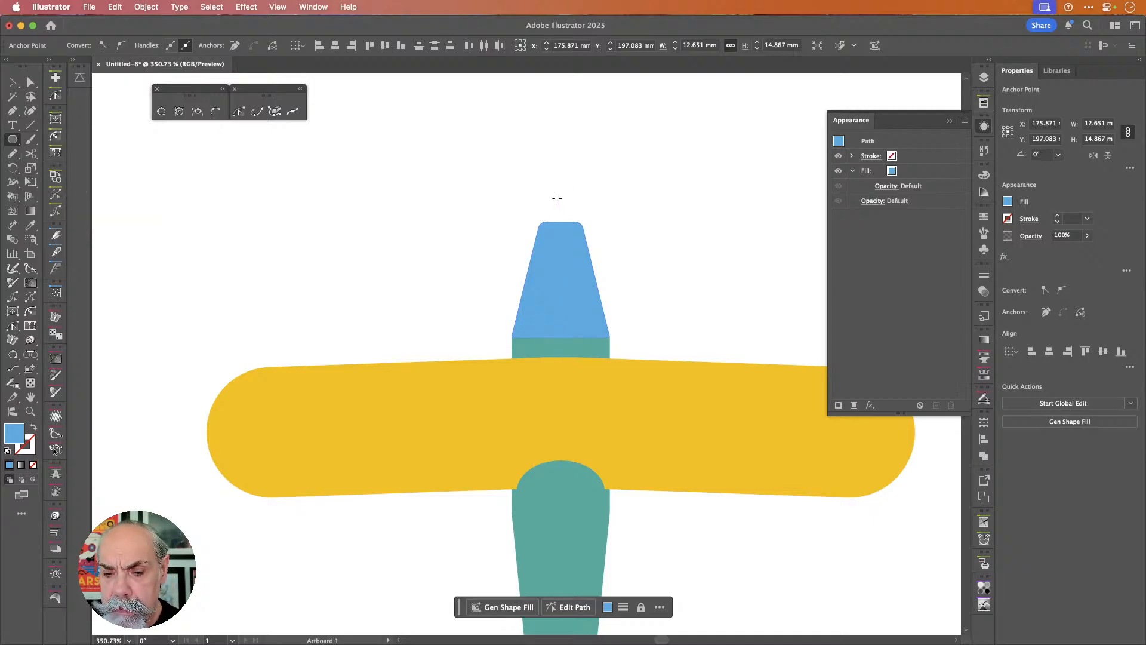
left_click_drag(557, 198, 582, 193)
key("super+z")
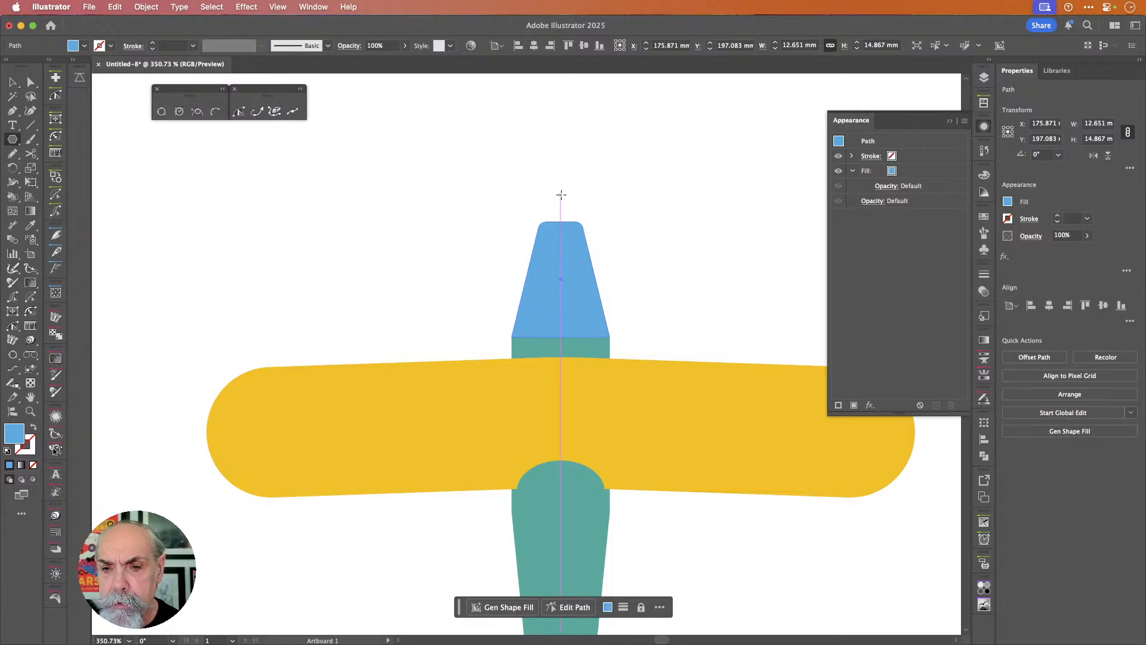
left_click_drag(560, 194, 584, 210)
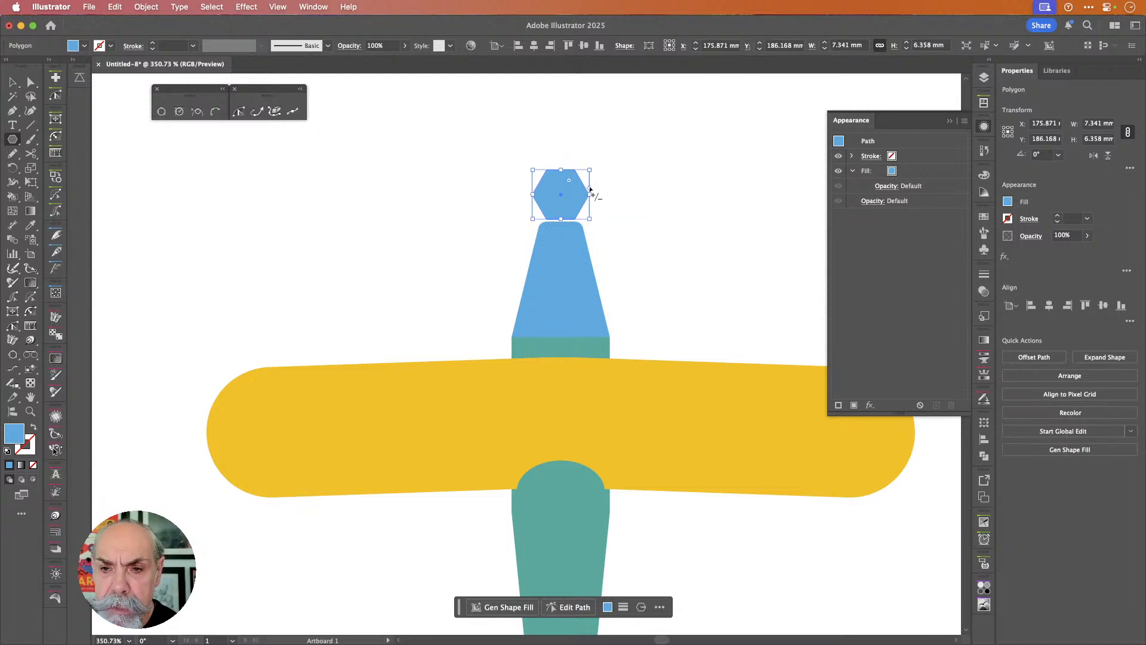
left_click_drag(590, 188, 589, 180)
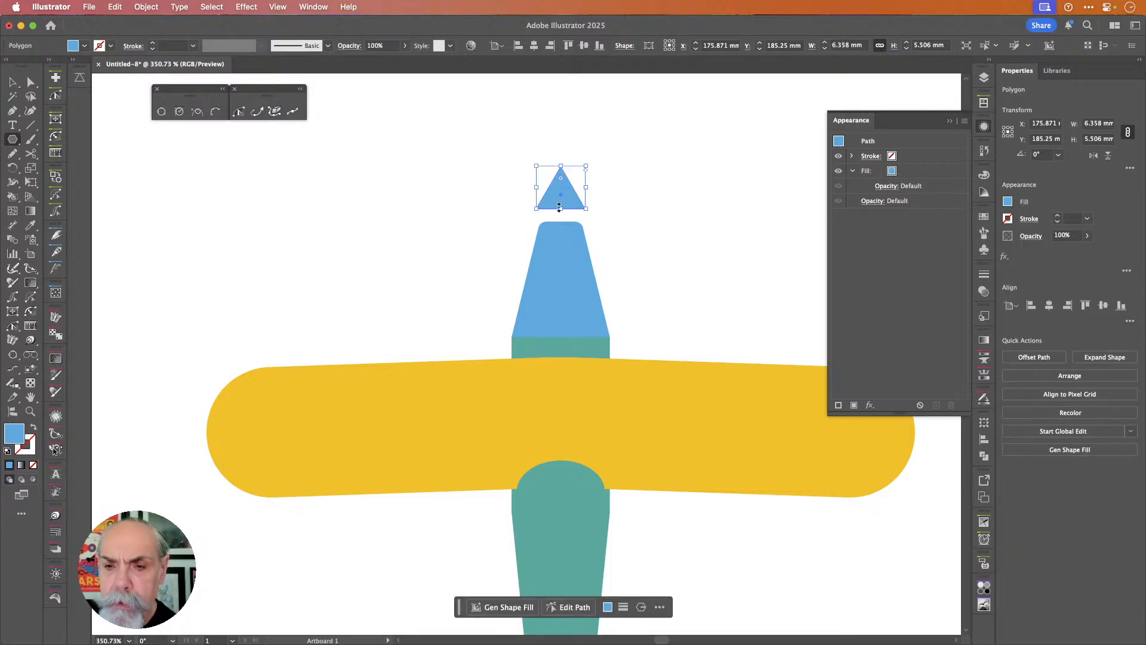
- Scale the triangle's two base anchor points horizontally toward each other until the base is about 4.17 mm wide
scroll(614, 210, "up", 5)
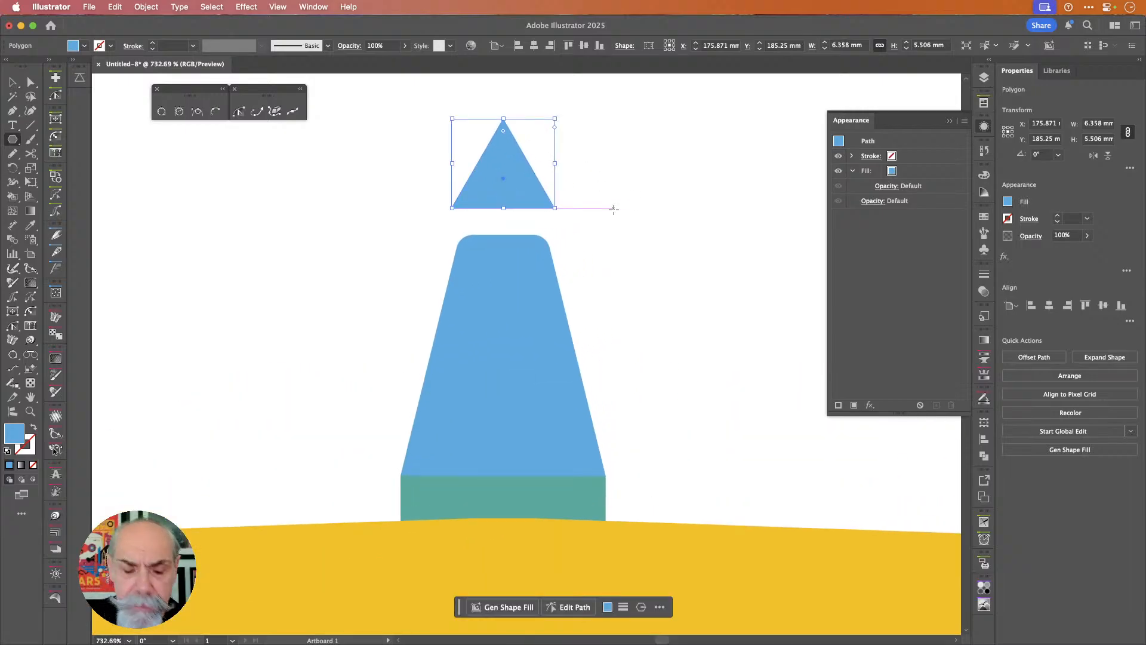
key("a")
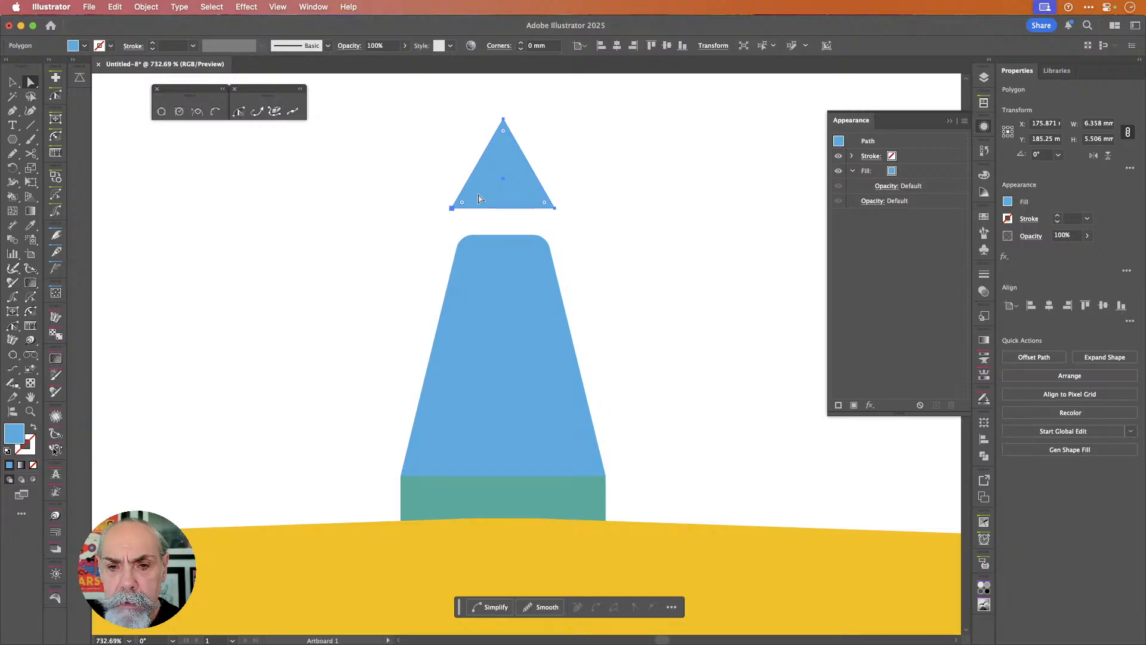
left_click_drag(461, 205, 577, 207)
key("super+z")
key("s")
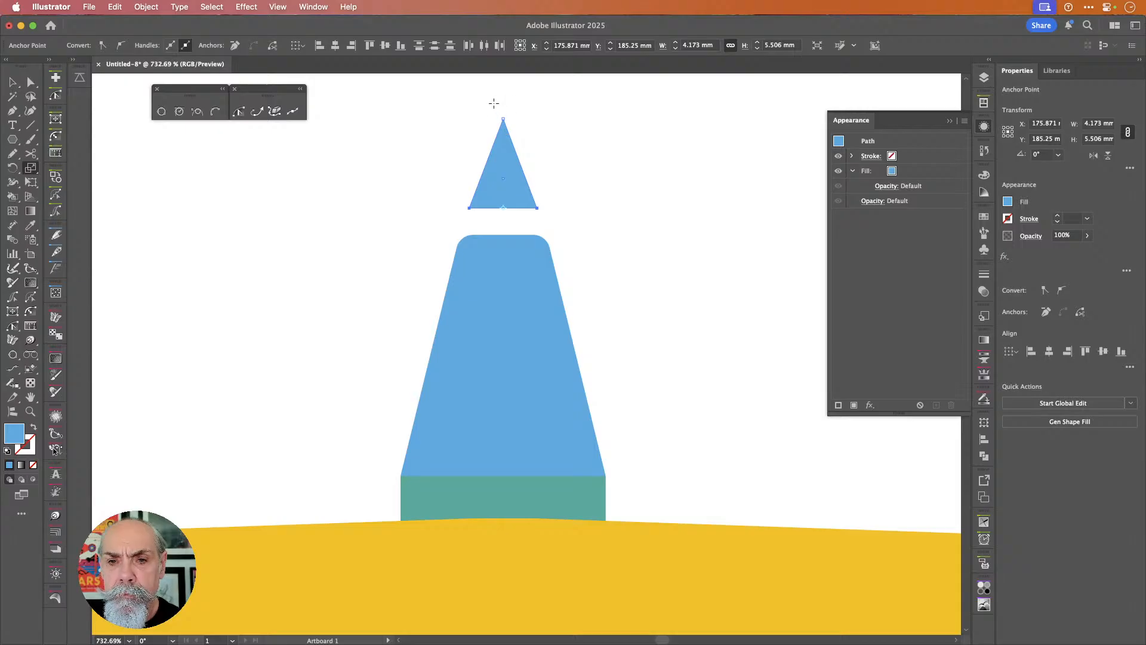
- Lower the triangle's top anchor point until the triangle is about 4.71 mm tall, and deselect it
key("a")
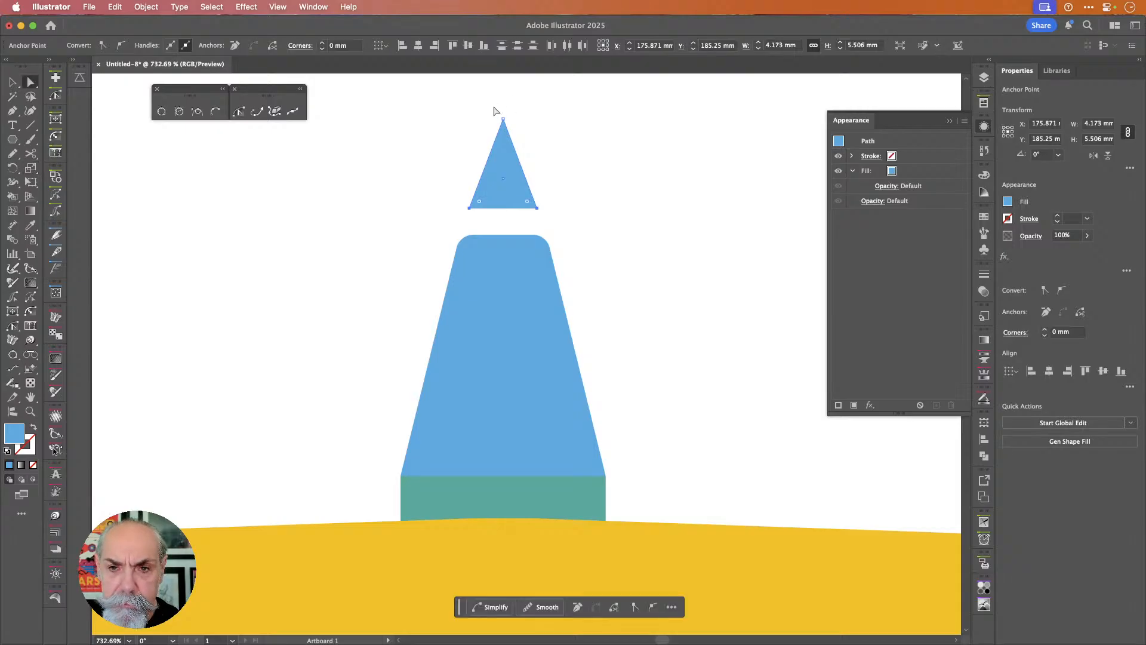
left_click_drag(495, 108, 540, 133)
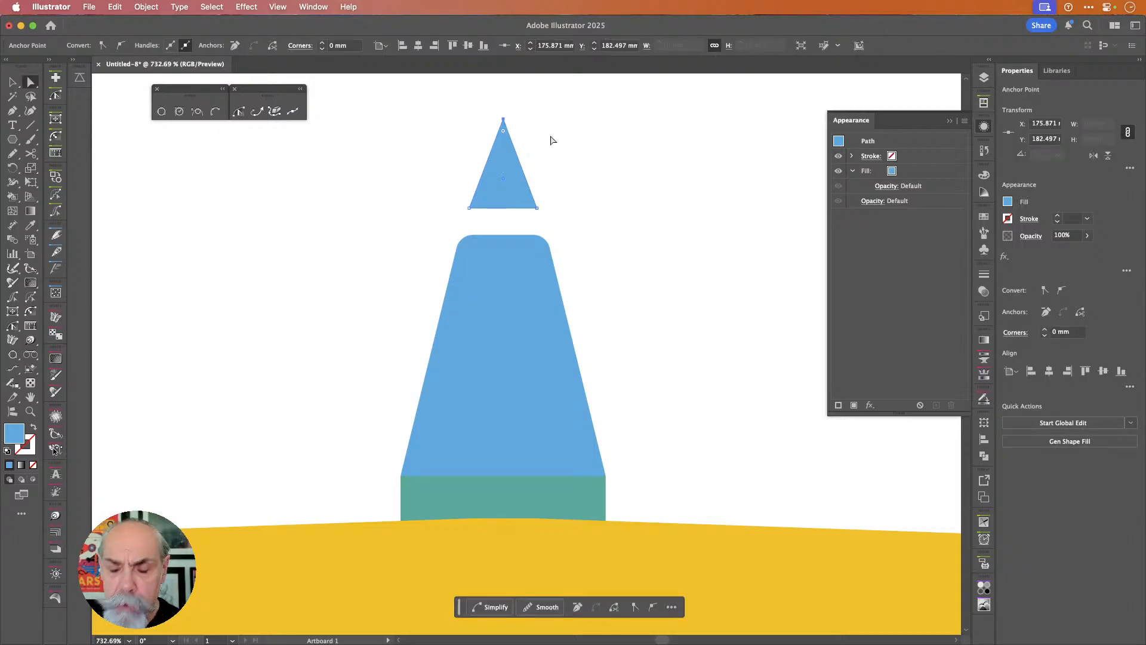
key("Down")
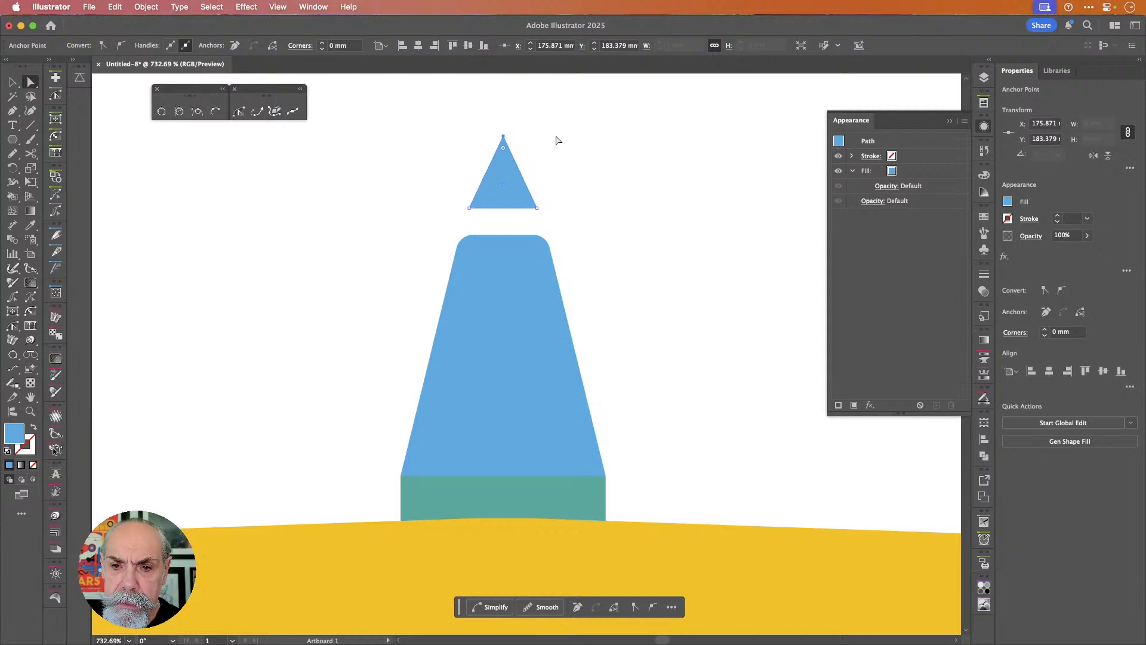
key("Up")
key("Up")
left_click(460, 124)
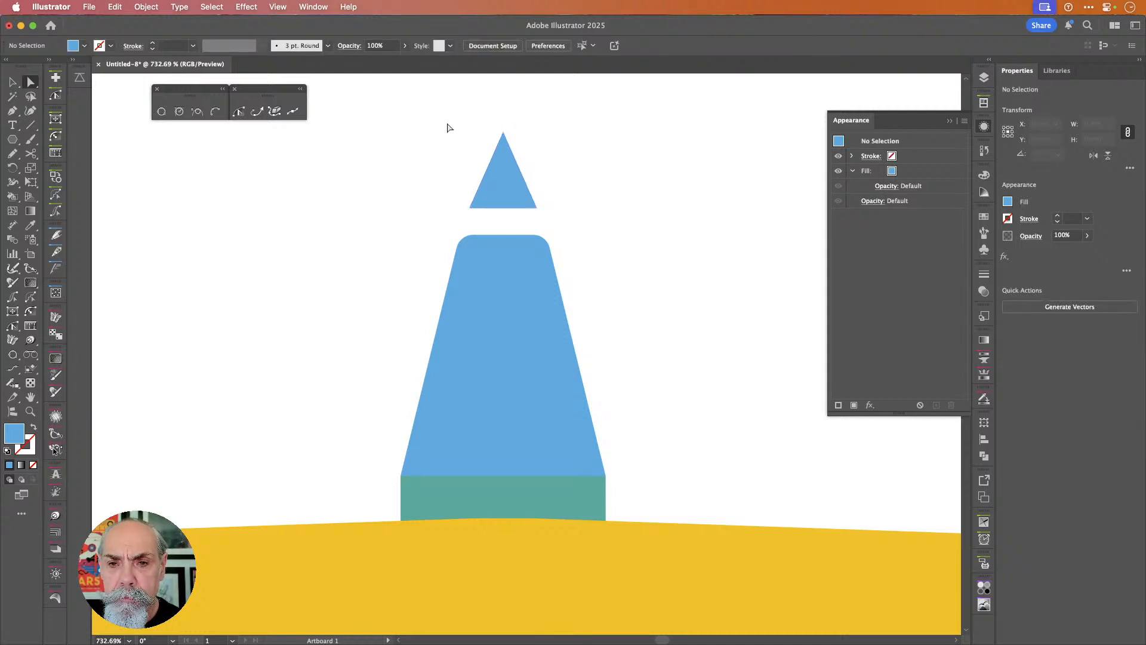
- Round all three corners of the triangle to about 0.358 mm and fill it with red
left_click_drag(436, 121, 622, 227)
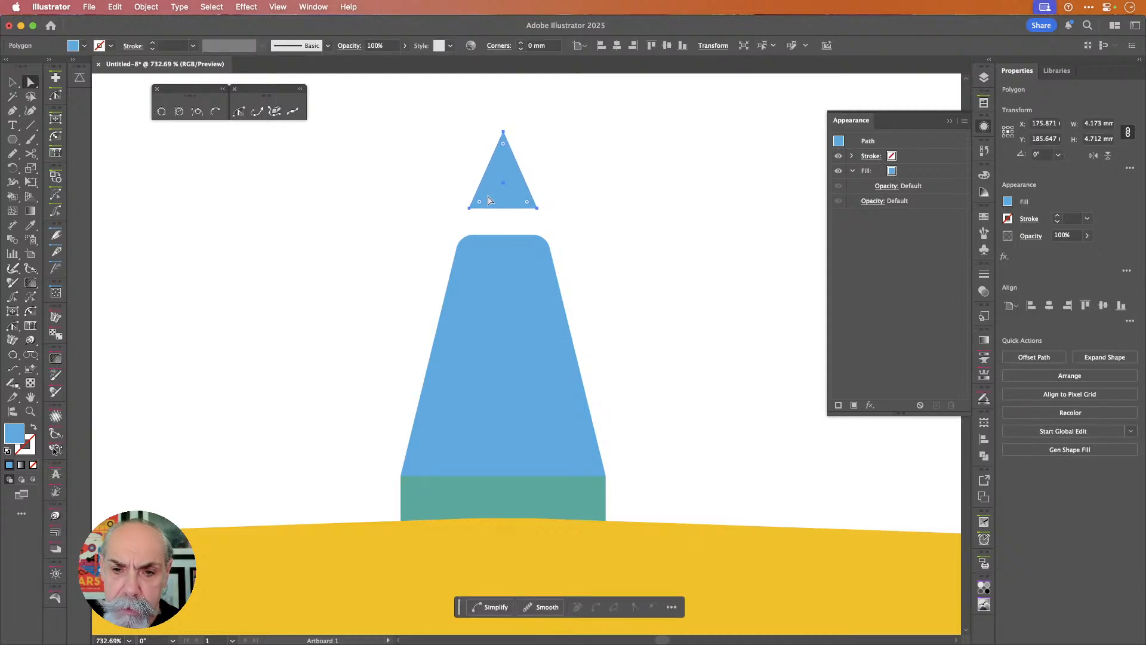
left_click_drag(481, 205, 481, 209)
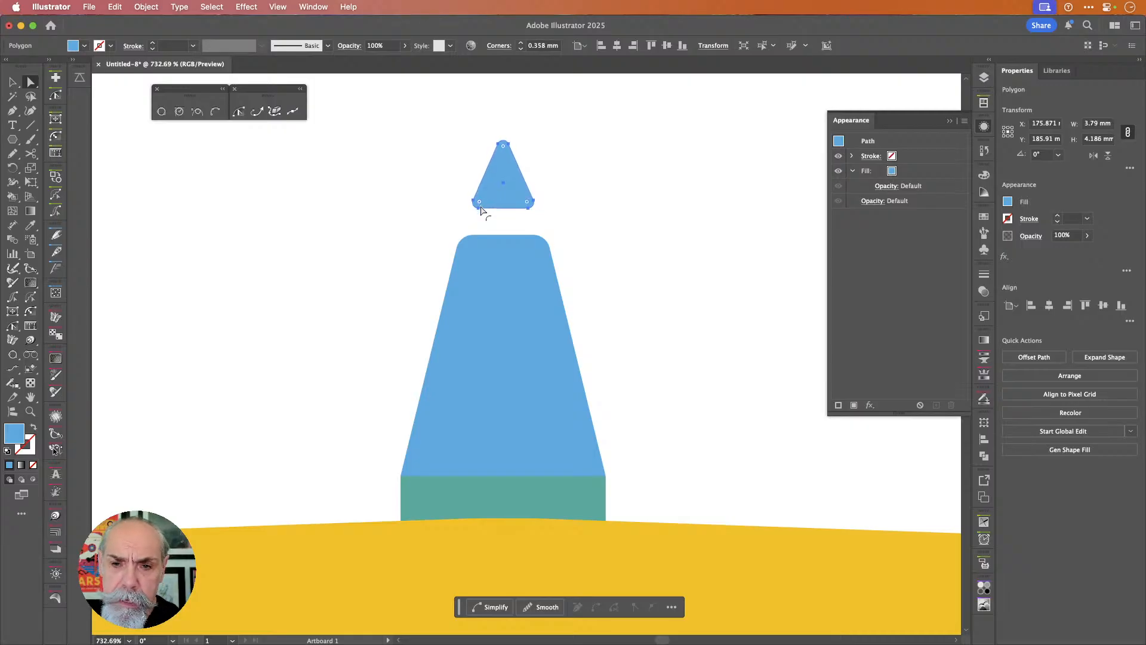
left_click(84, 46)
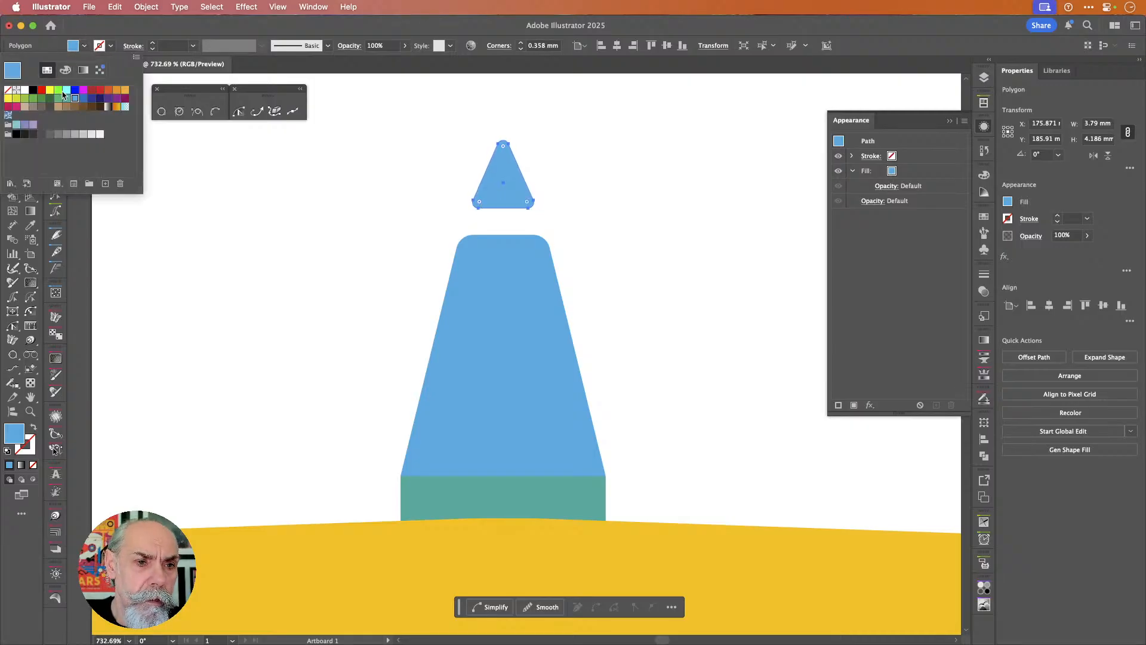
left_click(102, 94)
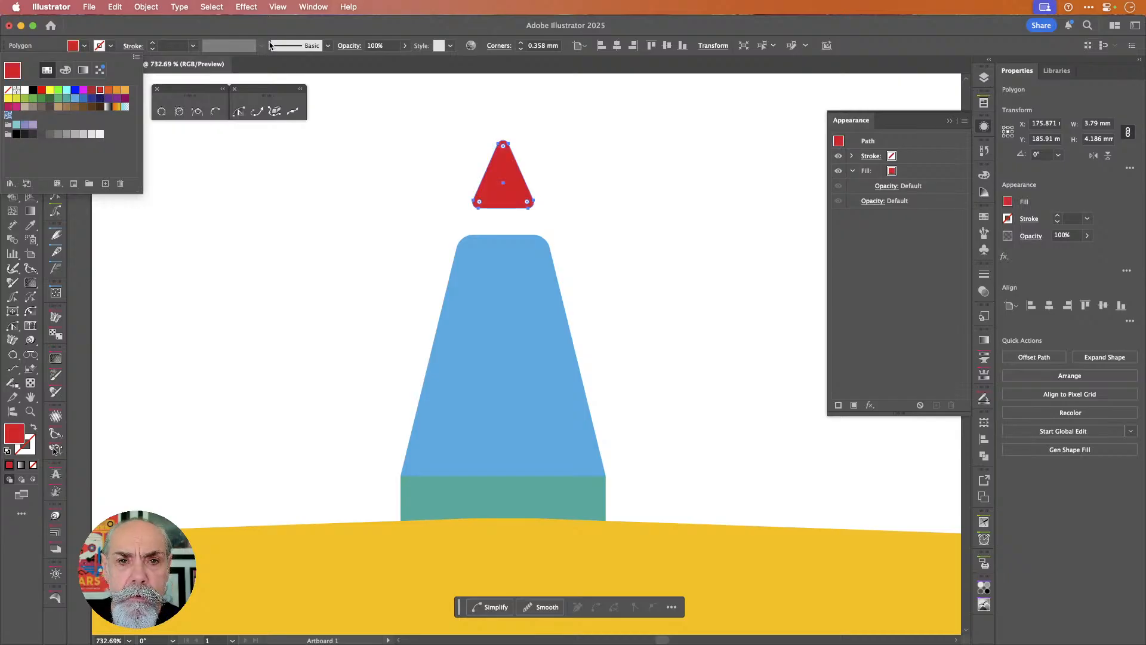
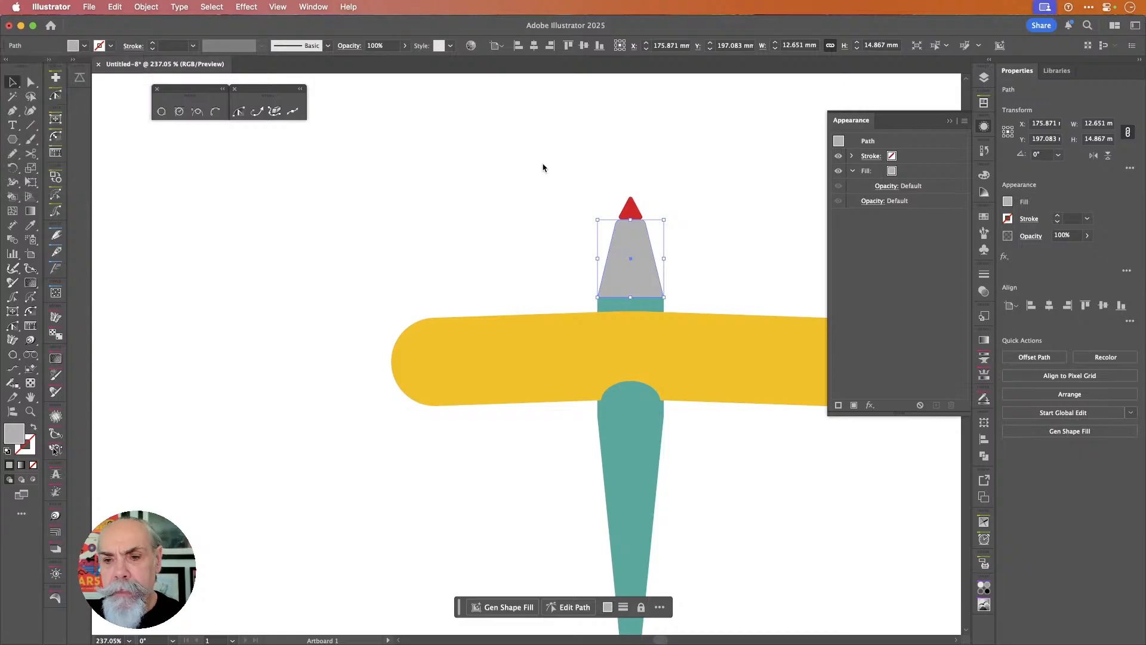
- Deselect the gray nose and examine the reference airplane's tail and stabilizer against the narrow end of the drawn fuselage
left_click(535, 166)
scroll(546, 200, "down", 3)
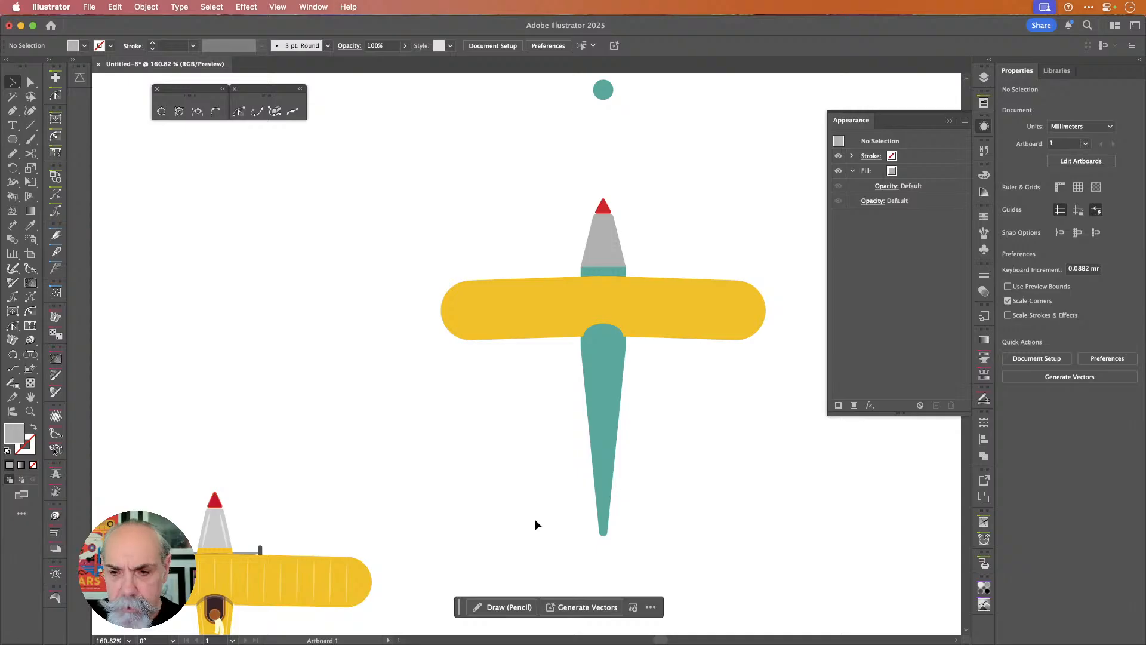
scroll(535, 520, "down", 5)
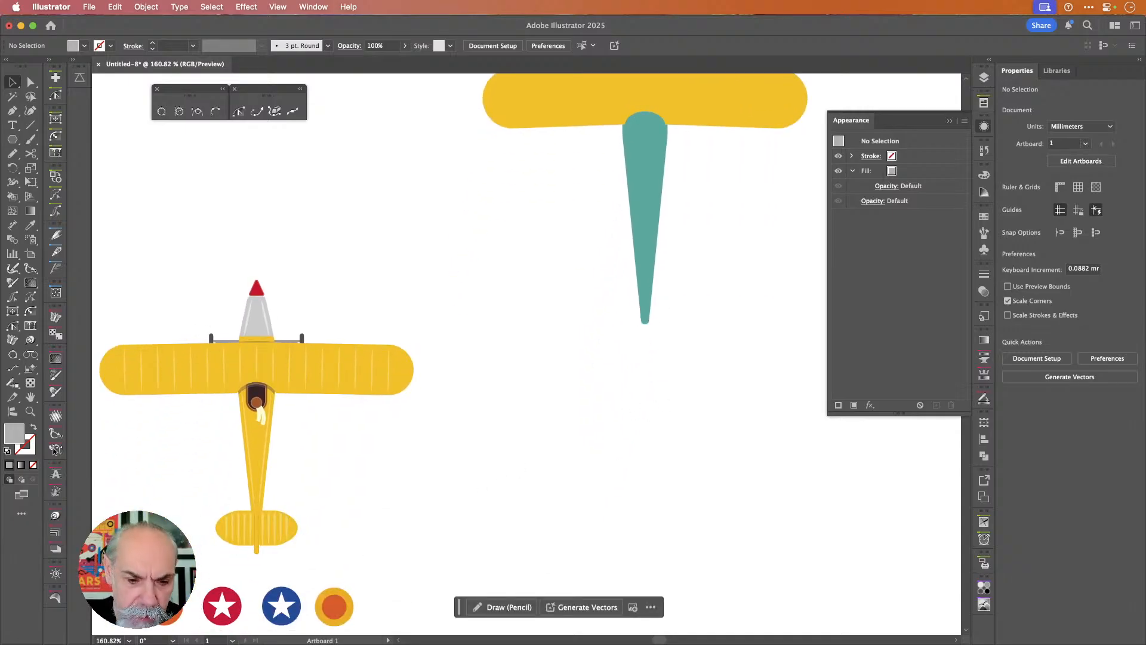
scroll(274, 545, "up", 3)
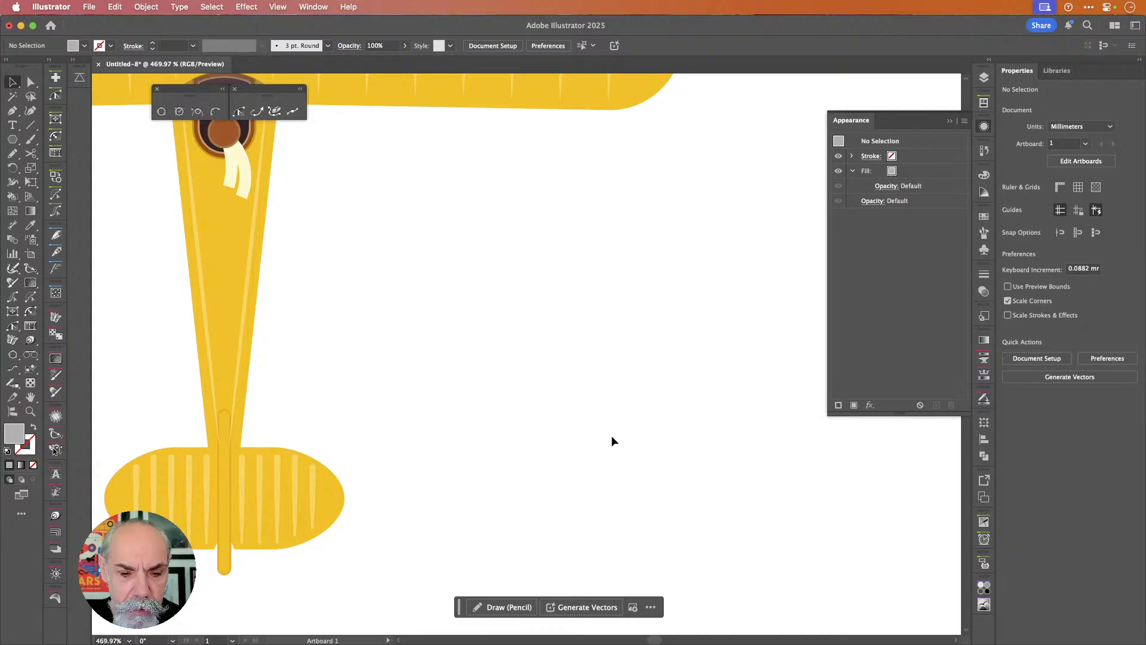
scroll(631, 439, "up", 10)
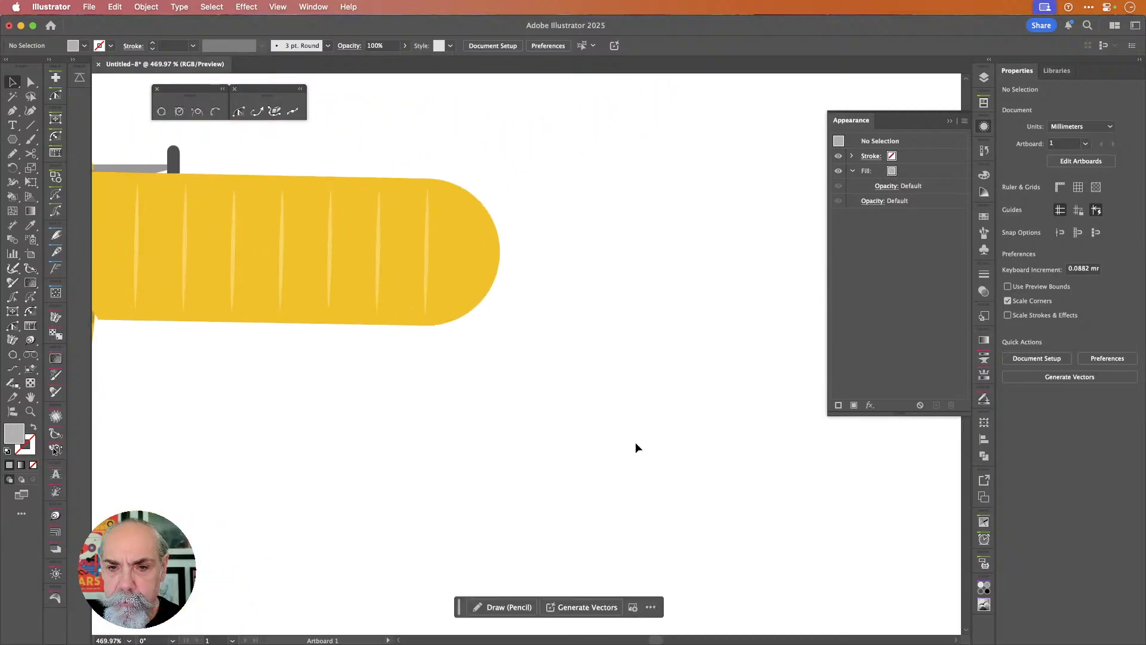
key("super+0")
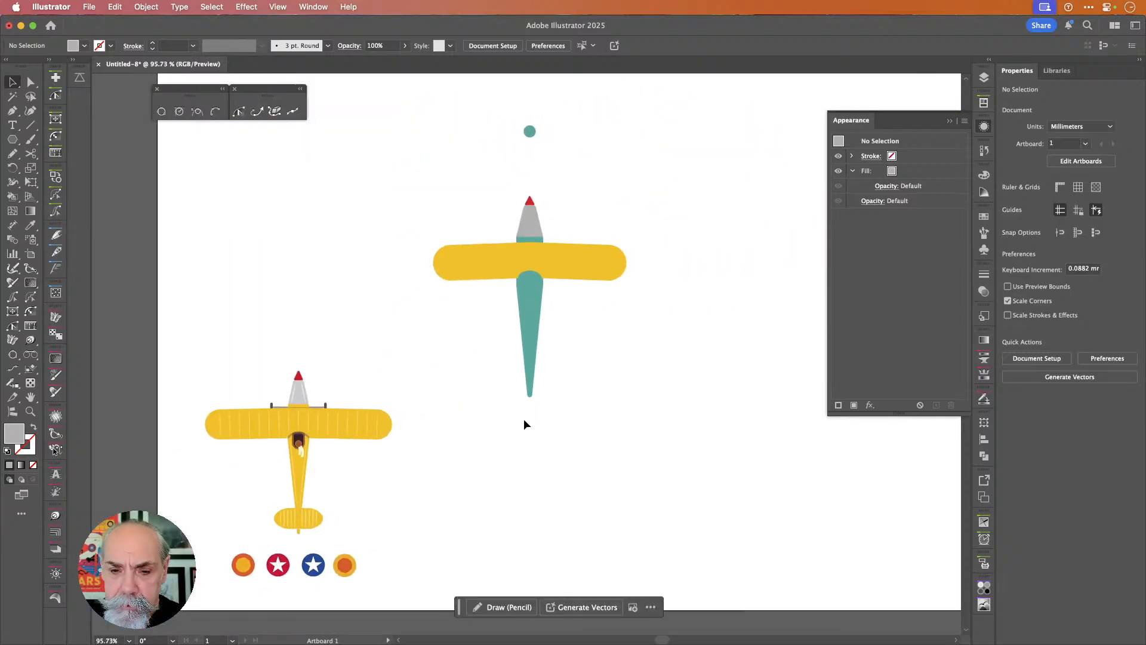
scroll(525, 418, "up", 5)
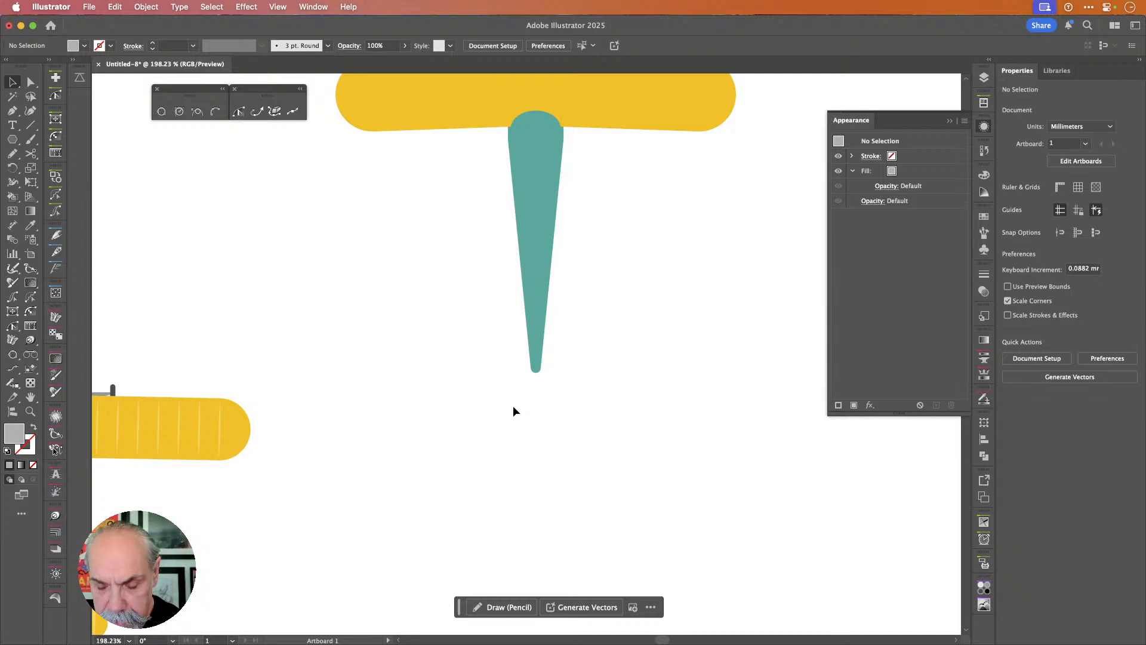
- Draw a rectangle about 19 × 10.76 mm from the fuselage's centreline outward near its narrow end, and round its two outer corners to about 3.29 mm
key("m")
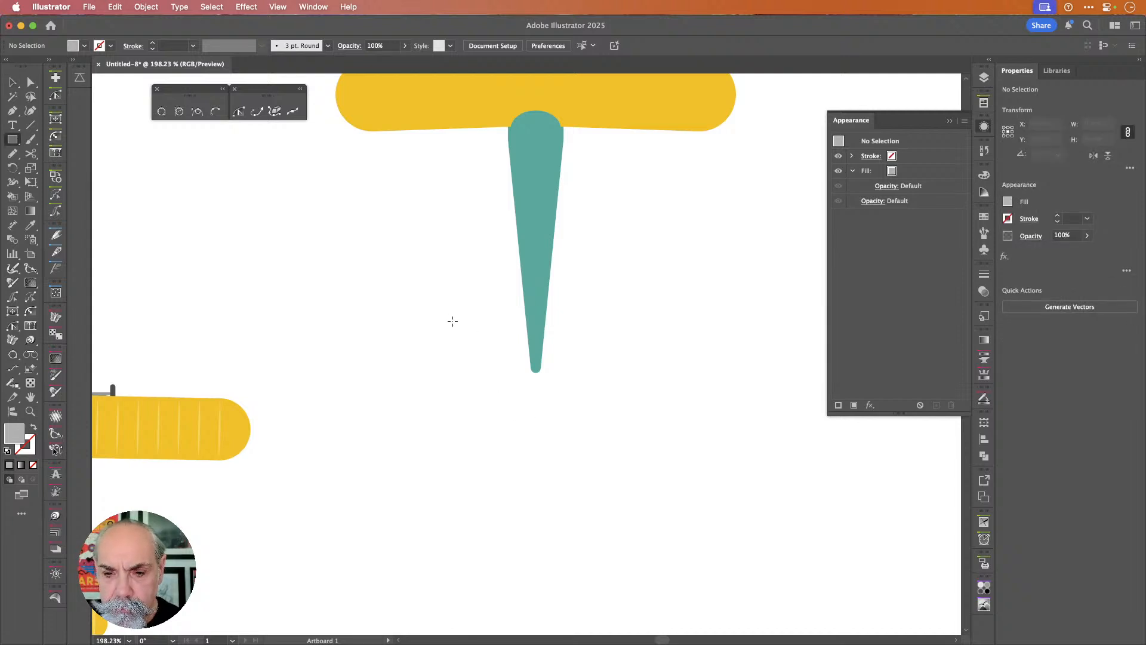
left_click_drag(453, 321, 536, 368)
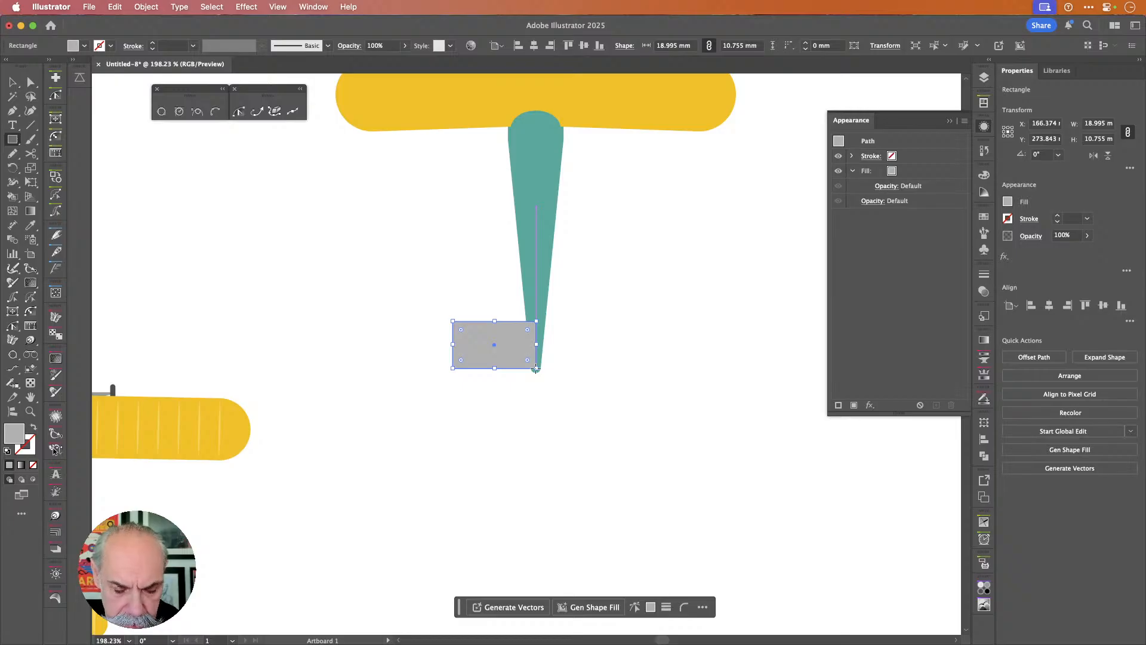
key("a")
left_click_drag(432, 317, 481, 395)
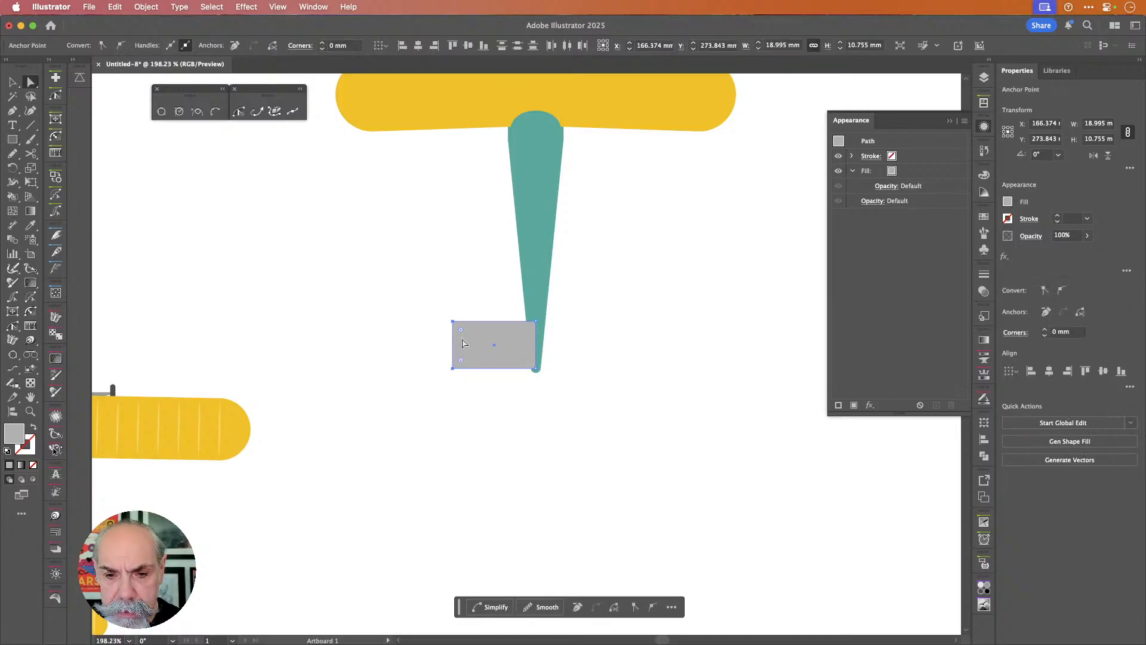
left_click_drag(461, 330, 472, 336)
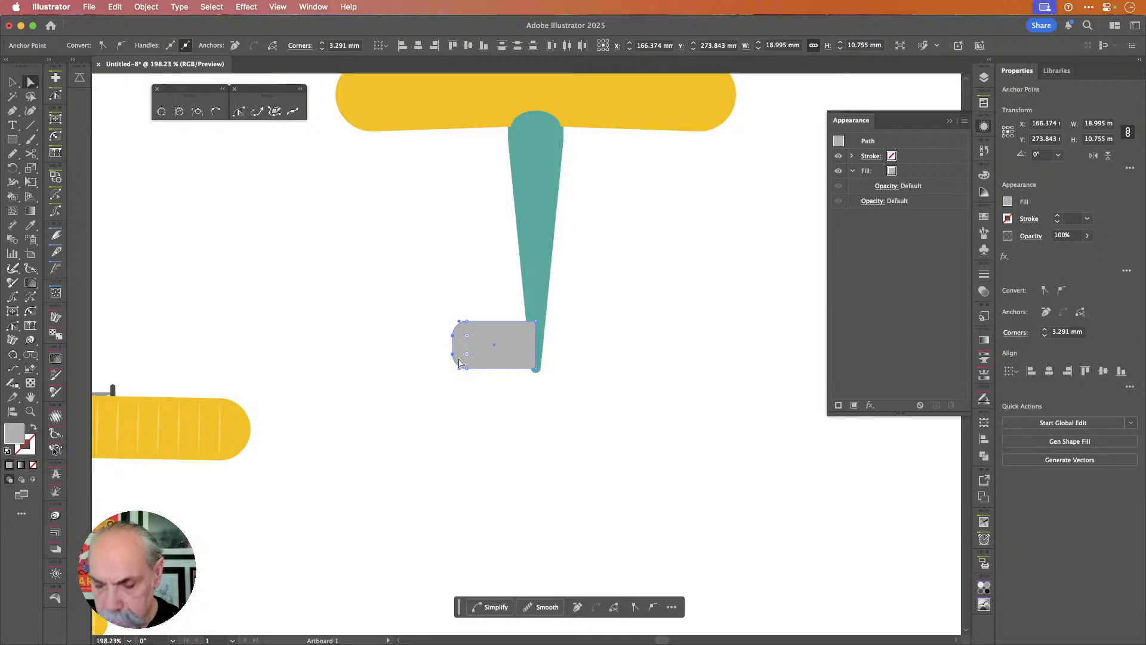
- Extend the stabilizer's outer end away from the fuselage until the shape is about 20.67 mm wide, and round its outer corners further
key("Left")
key("Left")
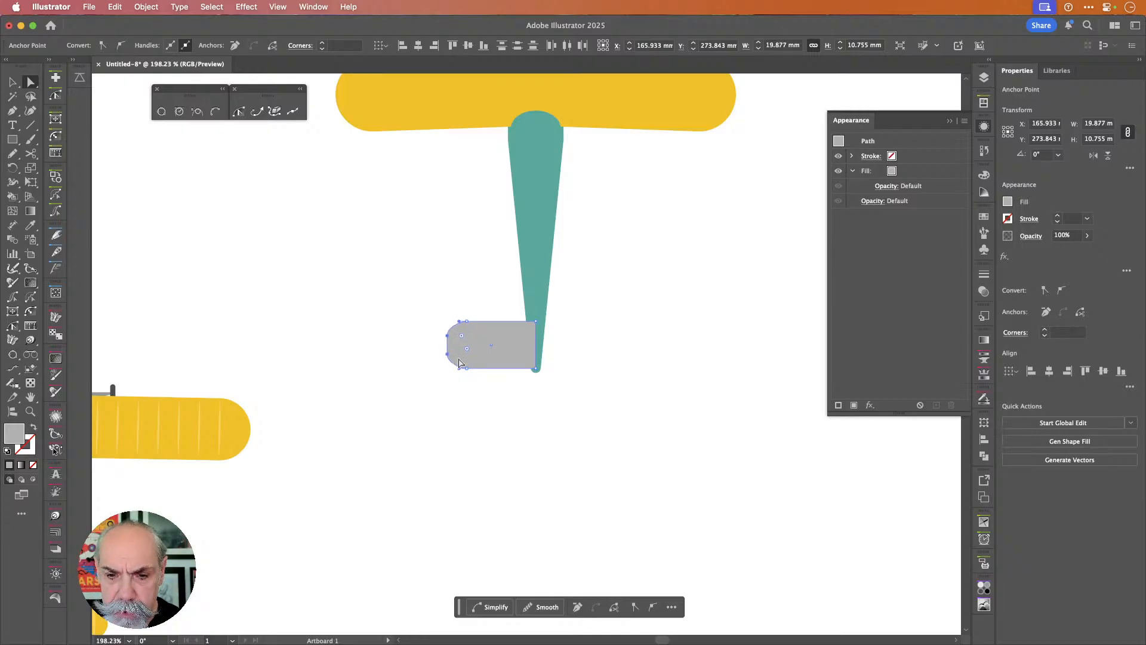
left_click(420, 368)
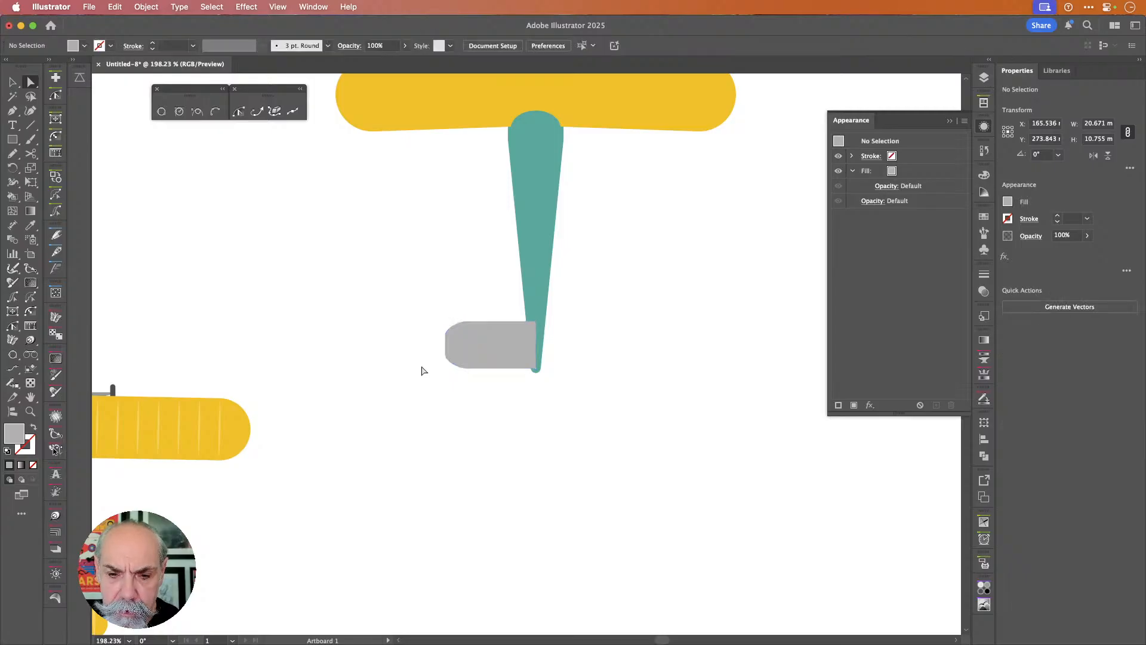
left_click(460, 361)
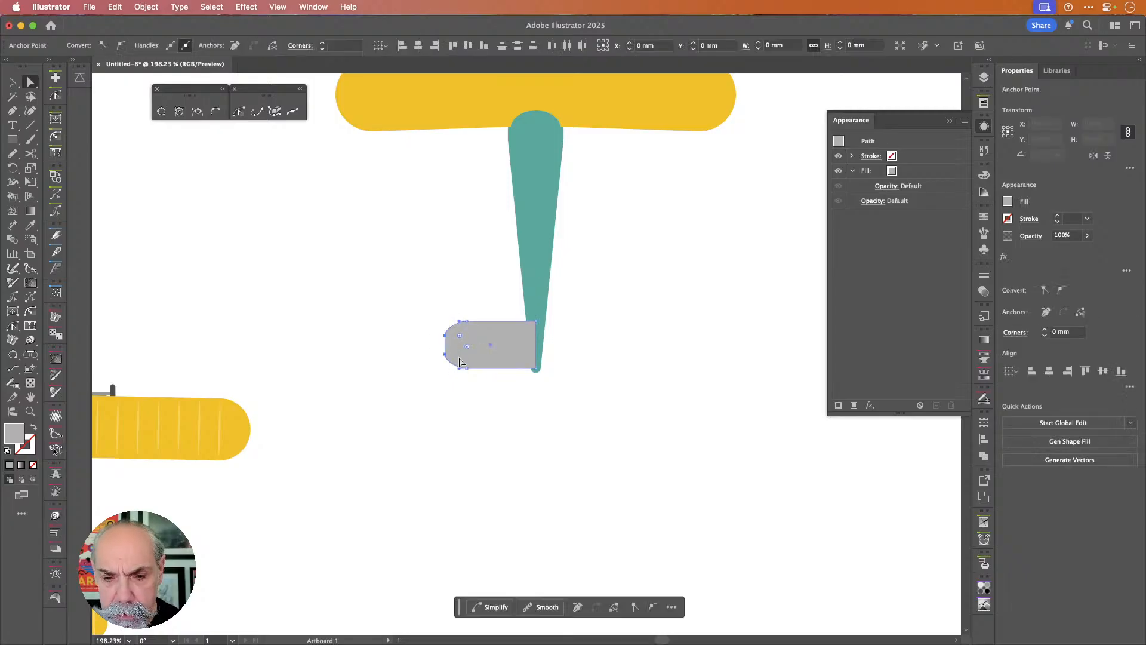
left_click_drag(469, 340, 466, 341)
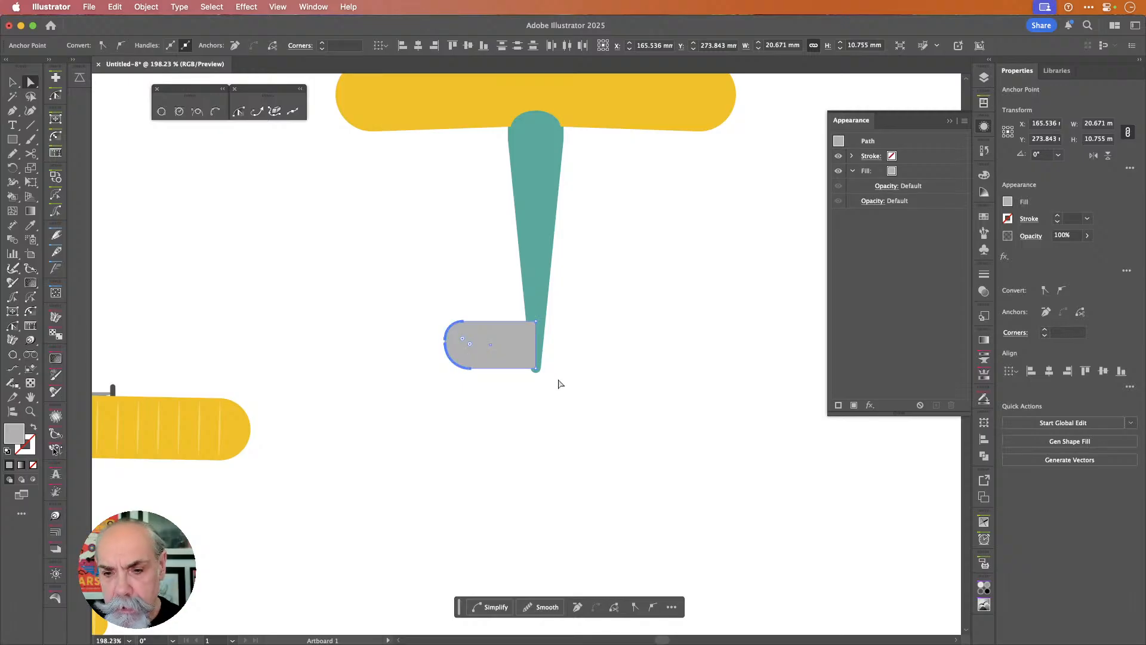
- Move the stabilizer's lower inner anchor point outward to X 173.755 mm and round that corner to about 2.31 mm
left_click(536, 369)
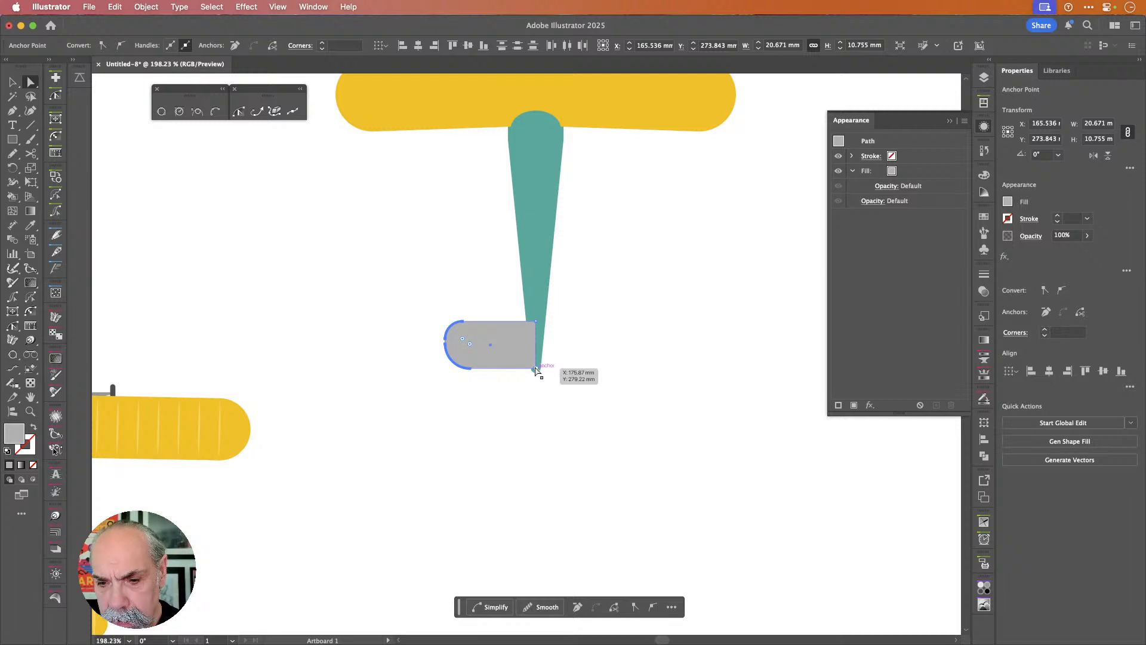
key("Left")
key("Left")
key("Left")
key("Left")
key("Left")
key("Left")
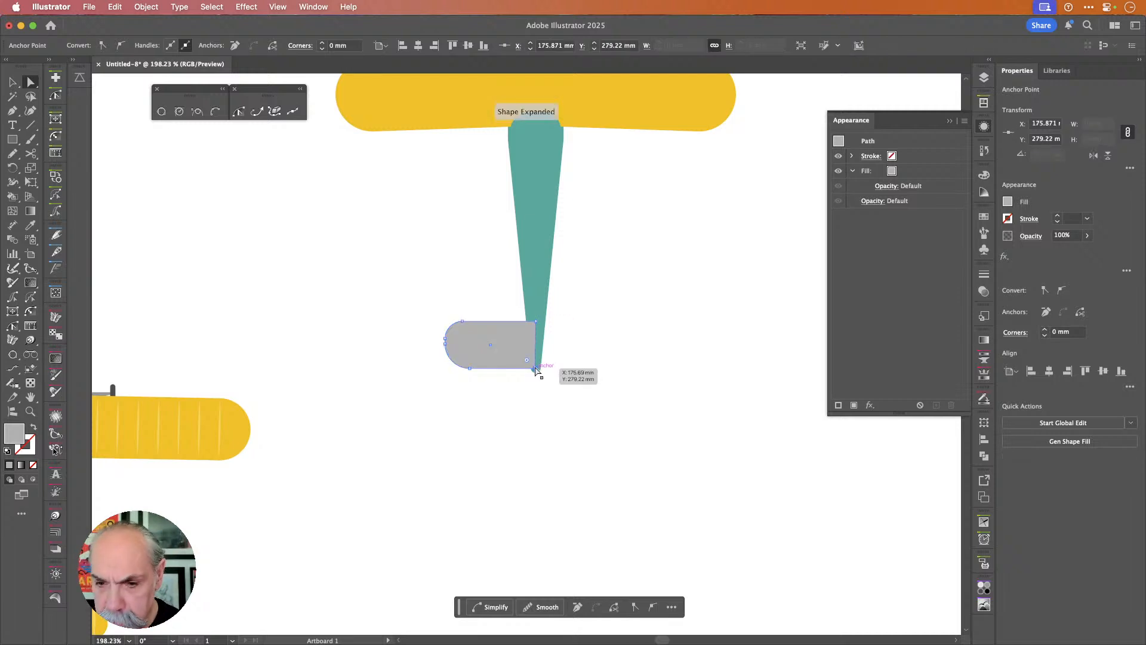
key("Left")
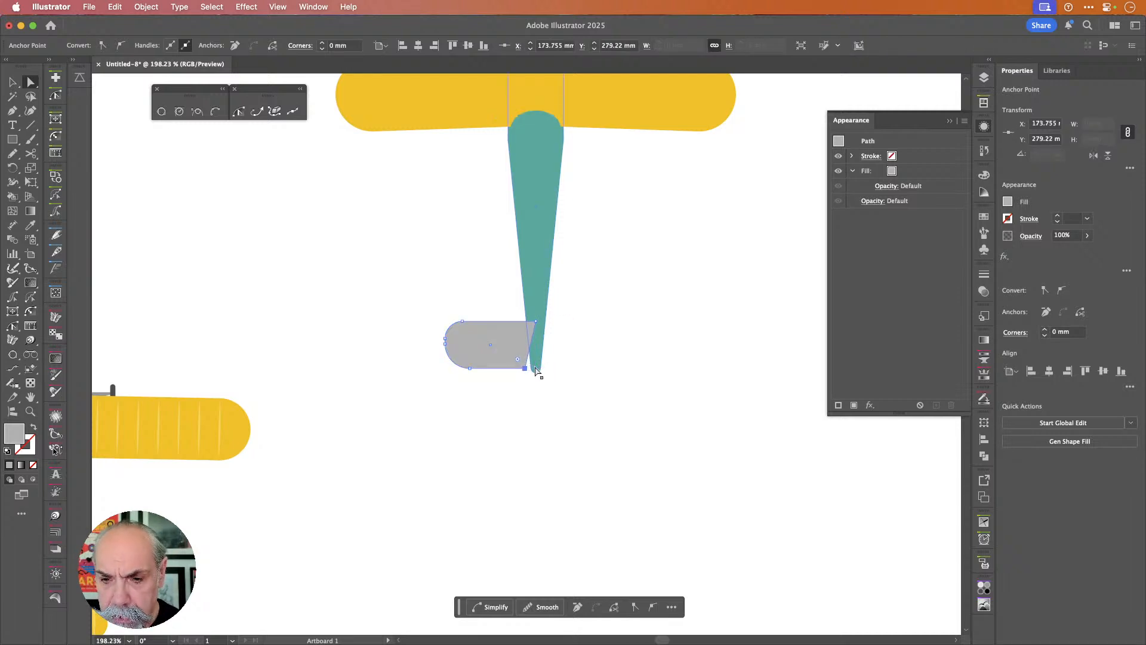
left_click_drag(523, 367, 519, 361)
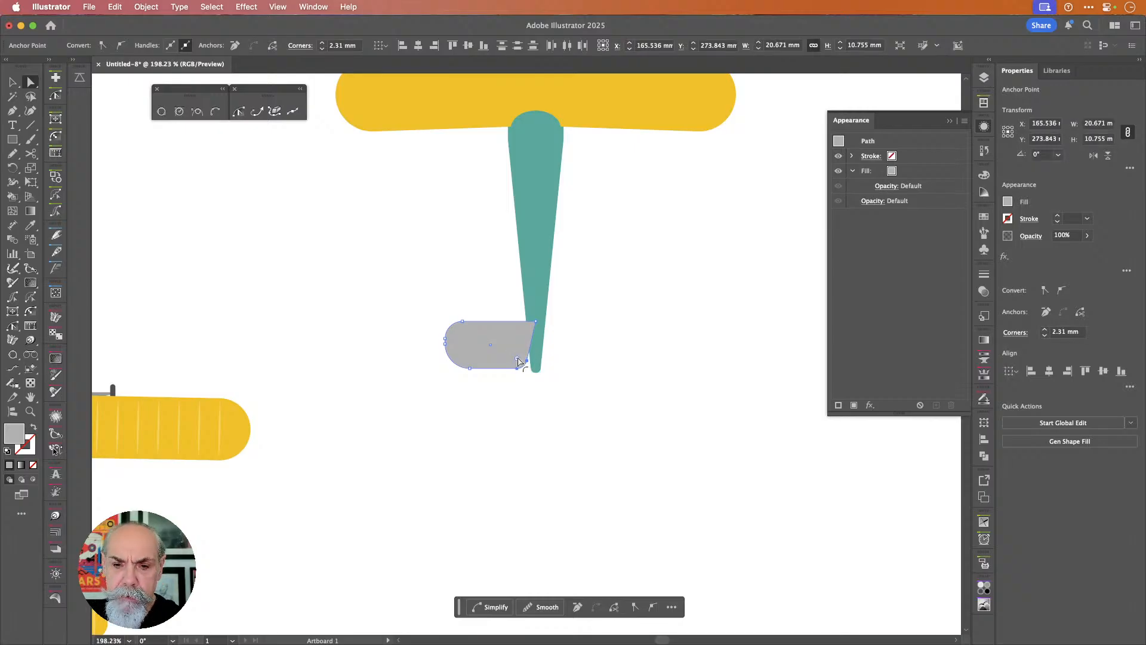
- Scale the stabilizer down to about 17.9 × 9 mm, keeping its inner edge on the fuselage's centreline, and send it to the back
key("v")
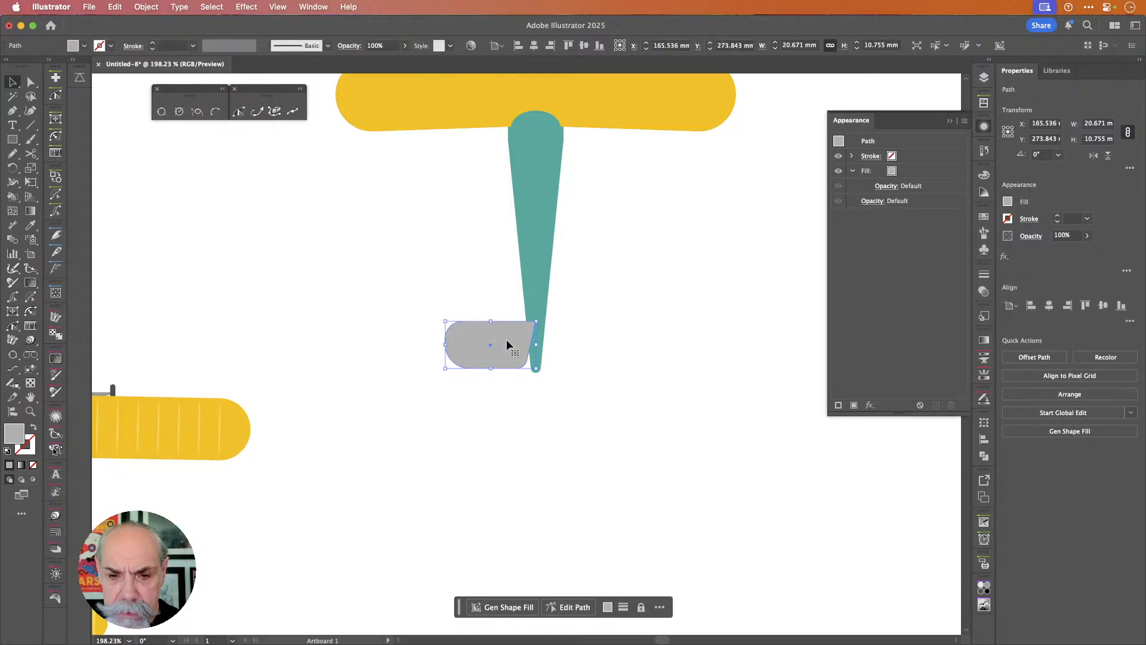
left_click_drag(446, 345, 499, 333)
left_click(585, 345)
left_click(514, 343)
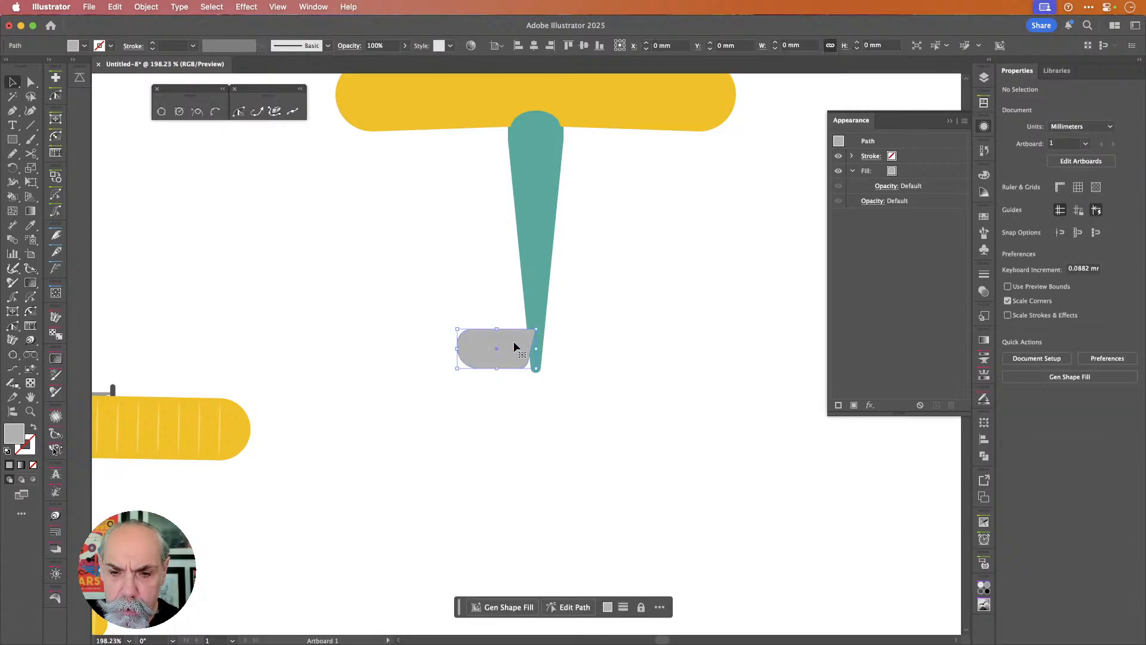
key("shift+super+bracketleft")
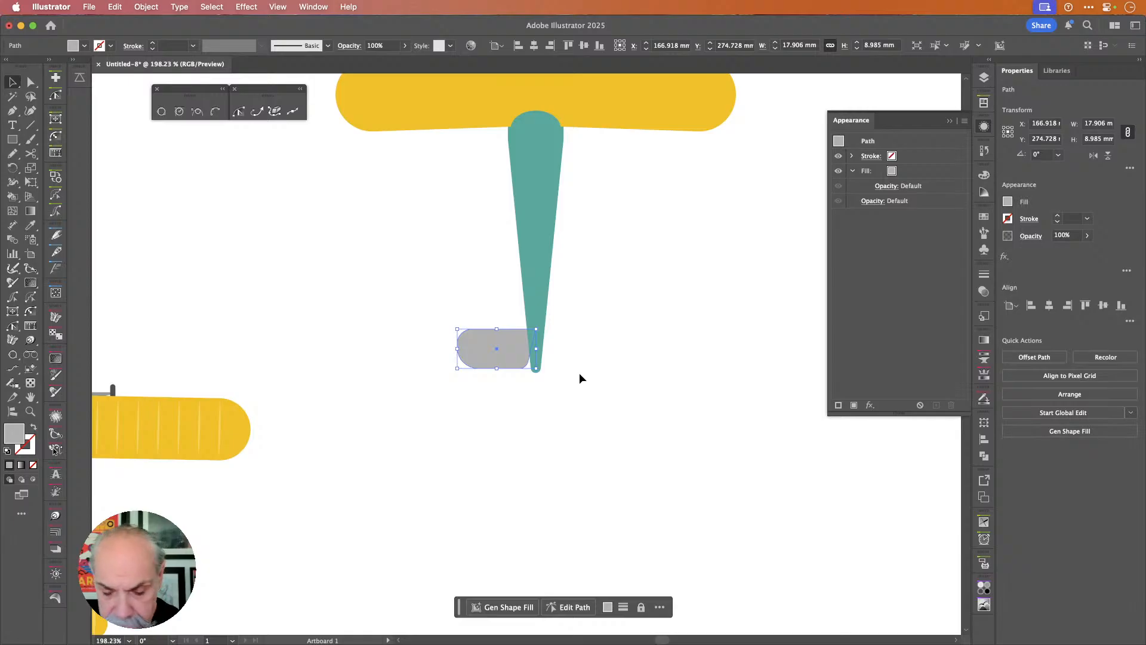
- Reflect a copy of the stabilizer across a vertical axis through the fuselage's centreline, and deselect it
key("o")
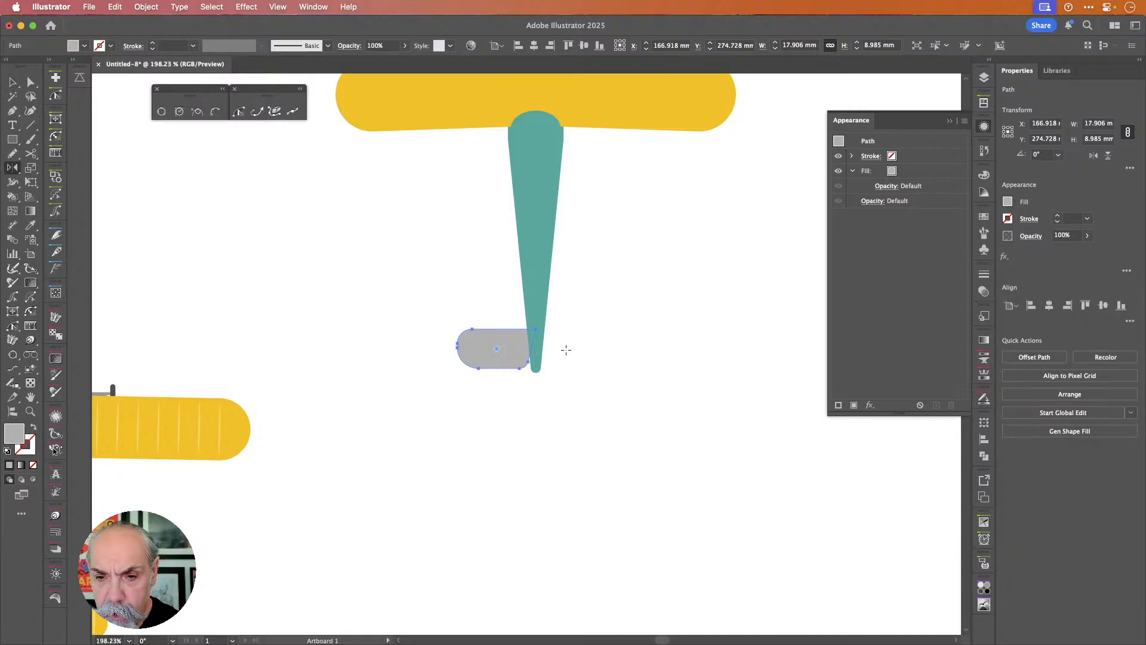
left_click(536, 328, "alt")
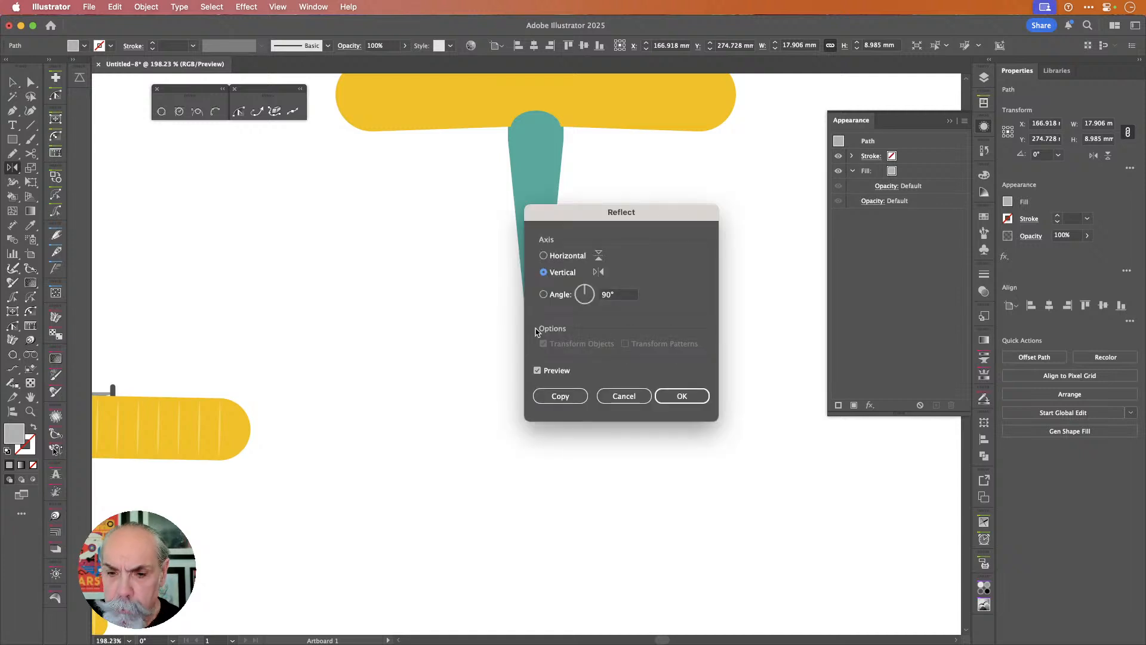
key("alt+Return")
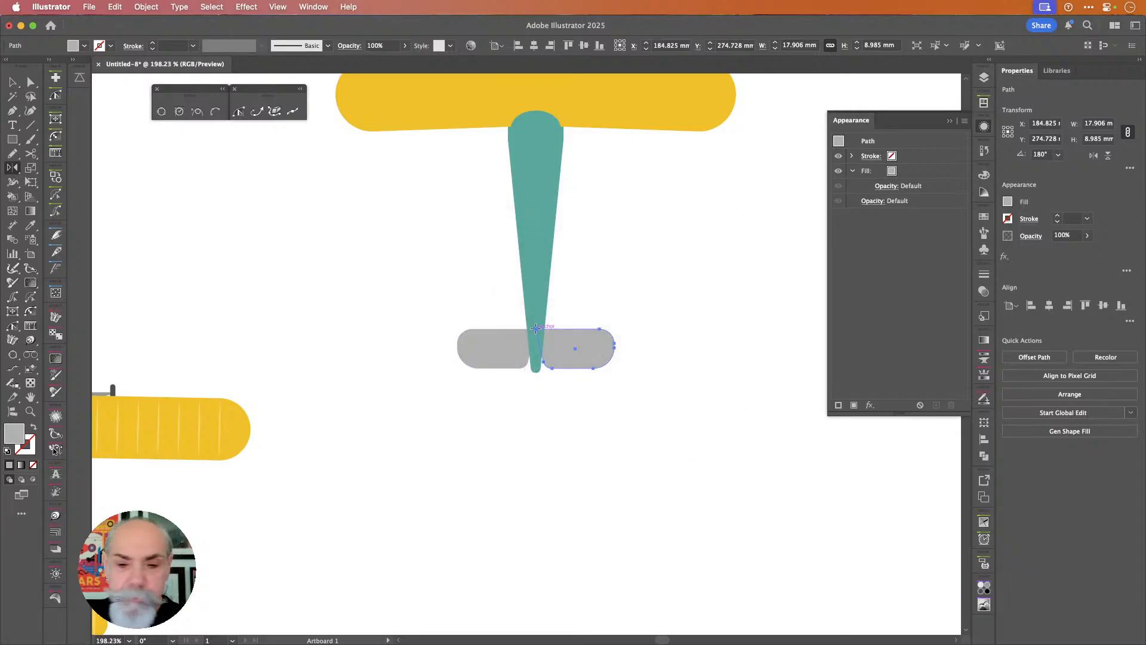
key("v")
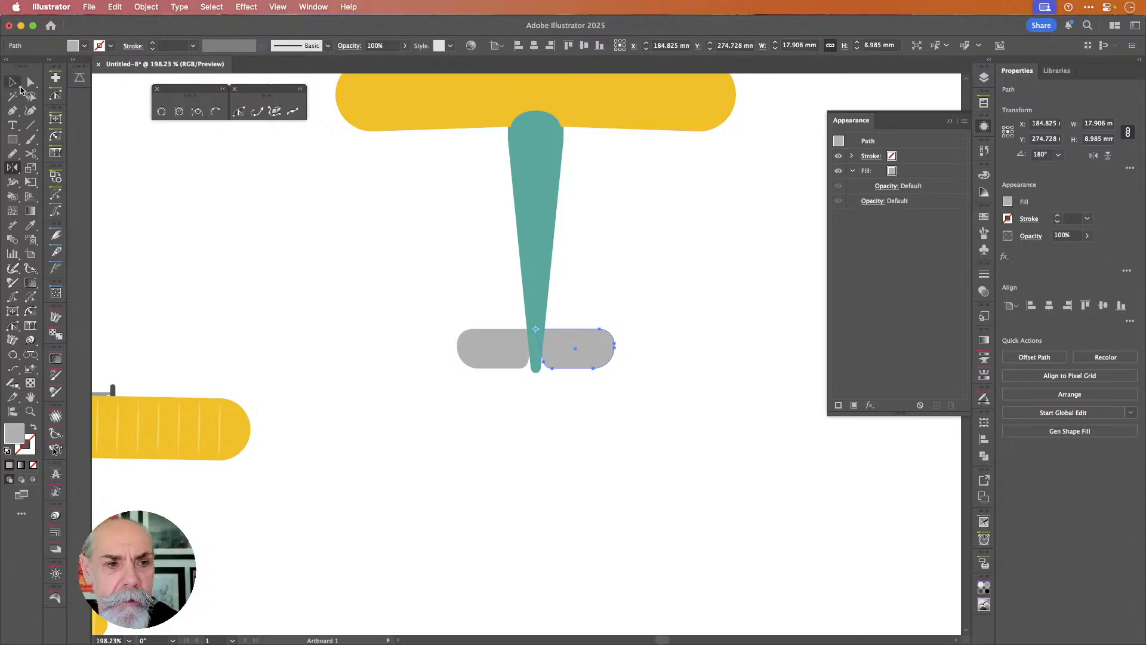
left_click(297, 197)
- In Draw Behind mode, duplicate the yellow wing about 4.76 mm further down and fill the copy with red
scroll(388, 245, "down", 4)
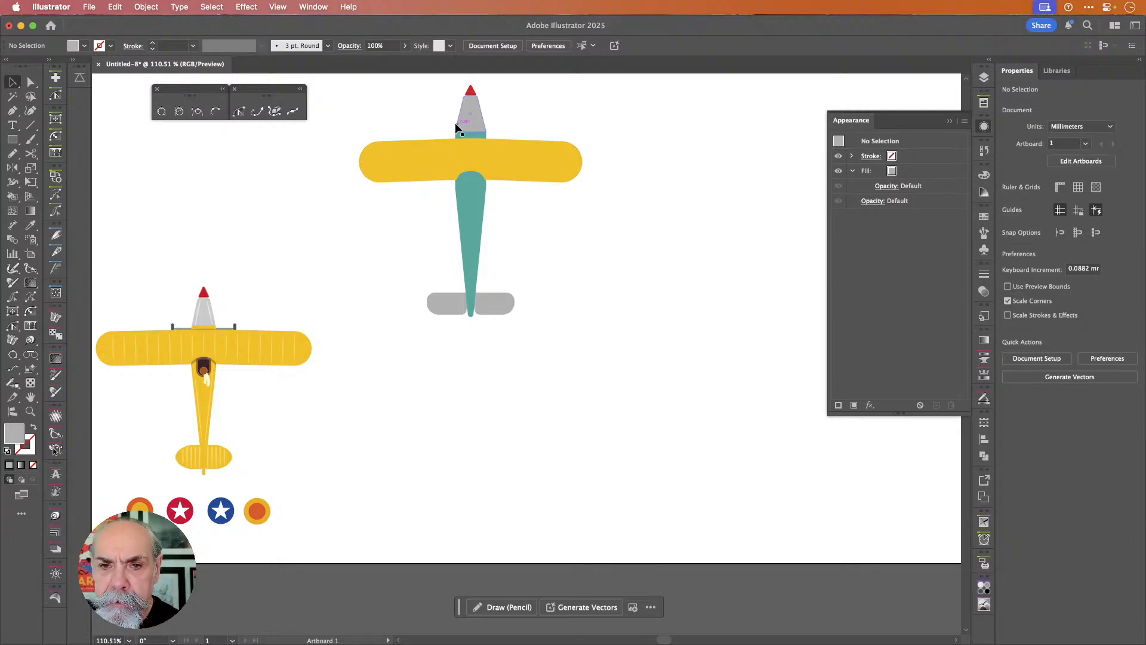
scroll(450, 141, "up", 2)
scroll(451, 141, "down", 1)
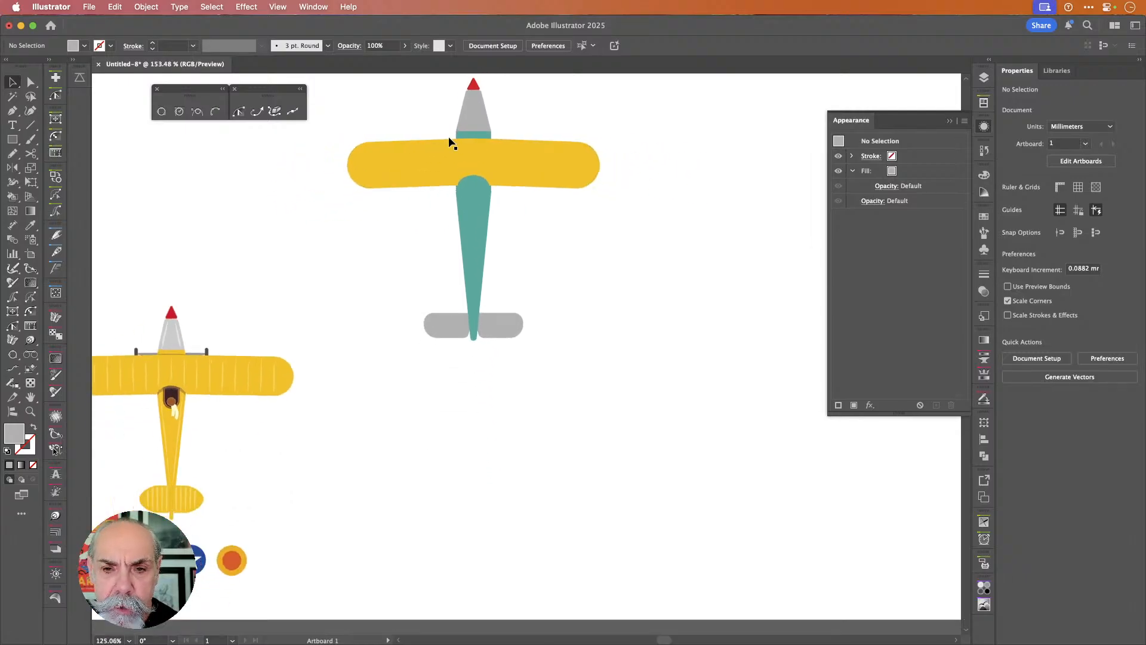
left_click(445, 155)
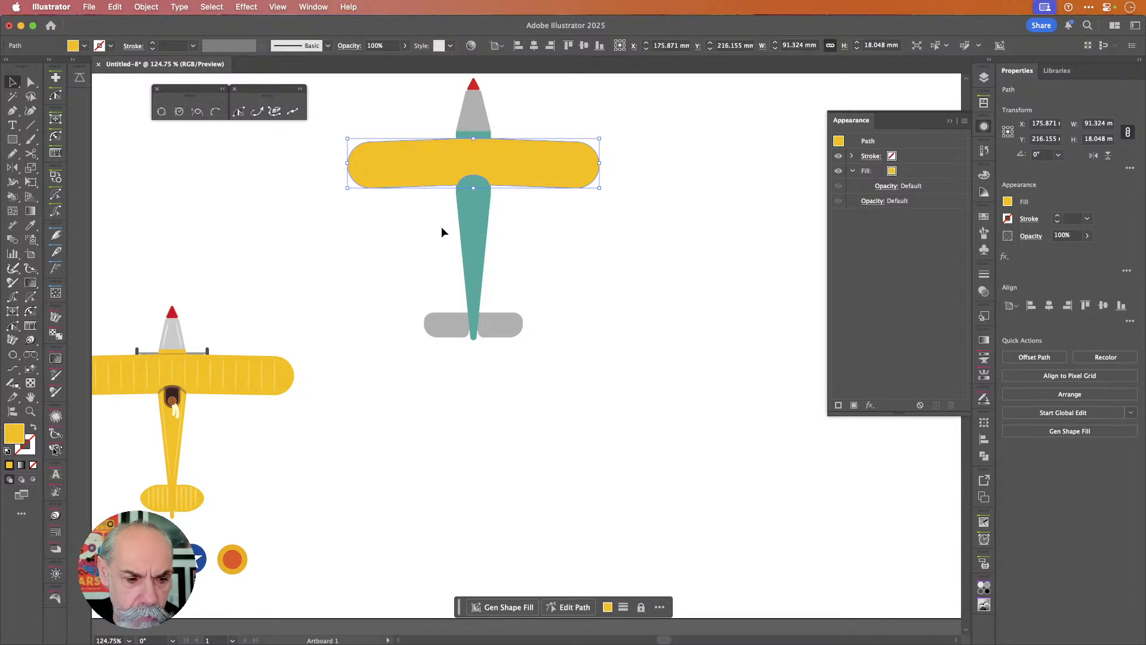
key("shift+d")
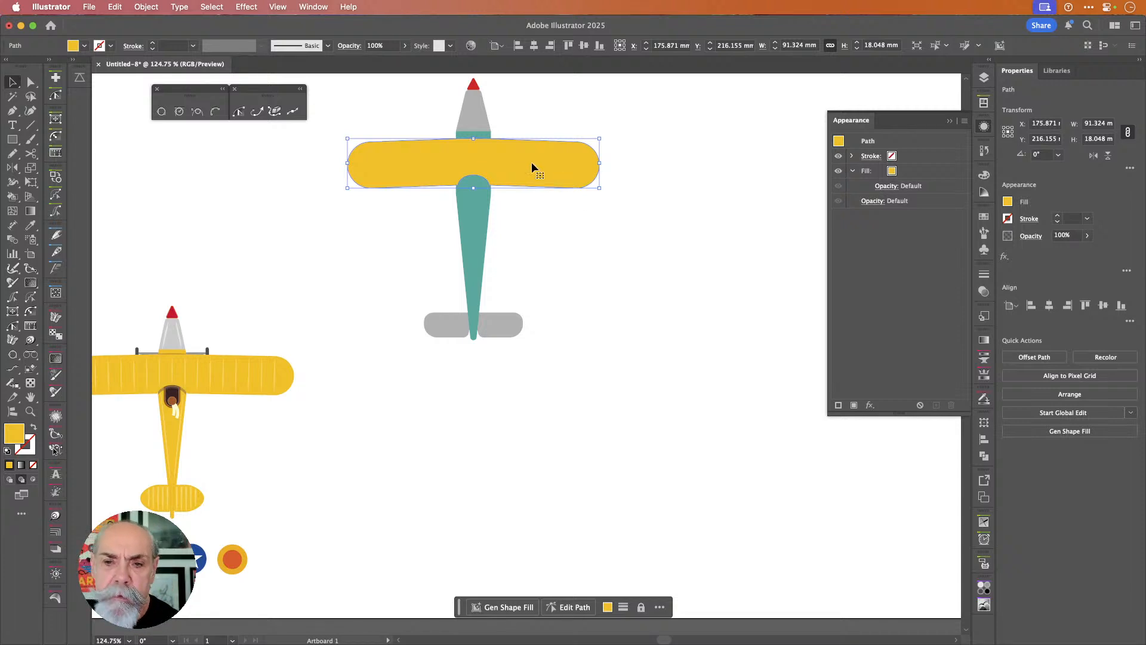
left_click_drag(532, 163, 535, 180)
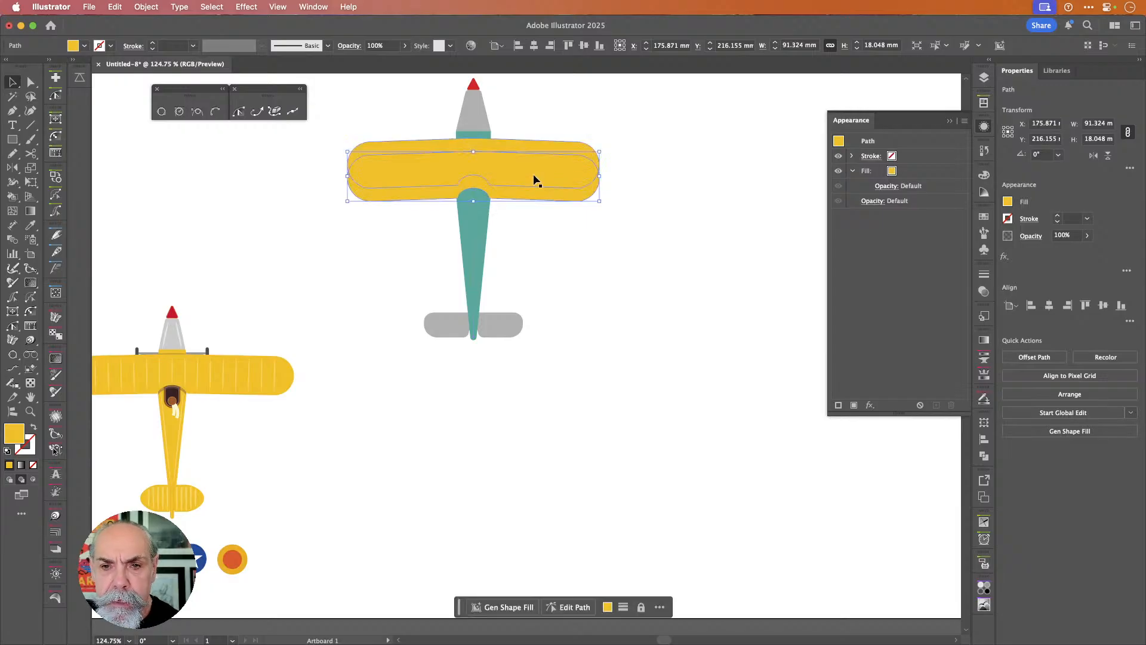
left_click(86, 45)
left_click(99, 91)
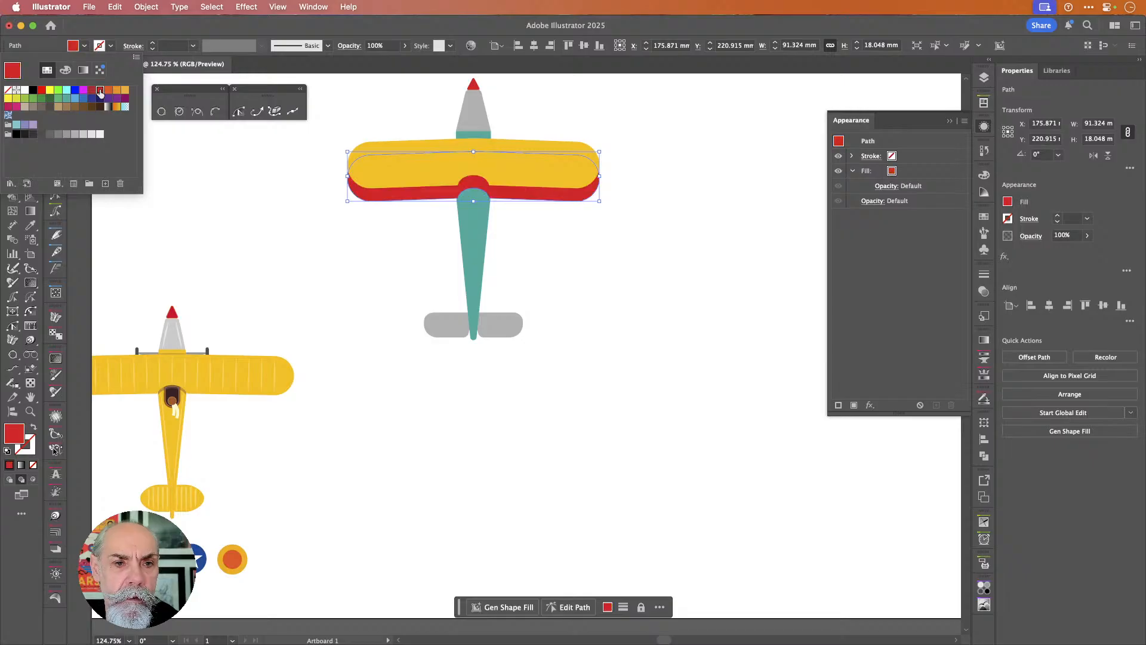
left_click(185, 32)
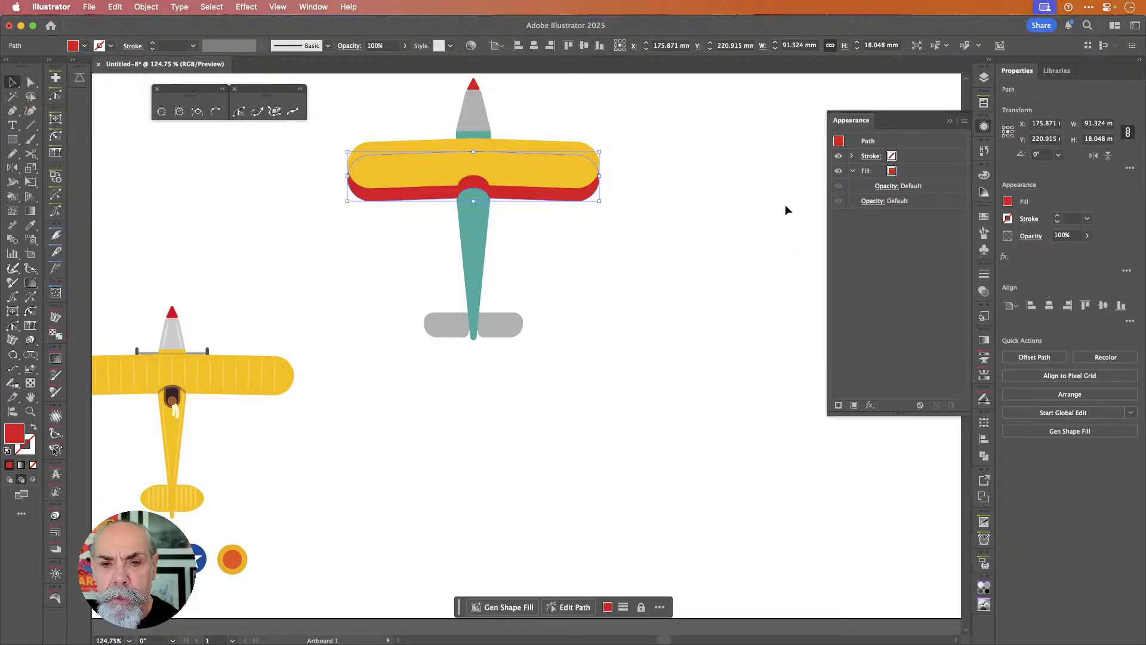
- Nudge the red wing copy up to Y 218.092 mm and send it backward behind the fuselage
key("Up")
key("Up")
key("Up")
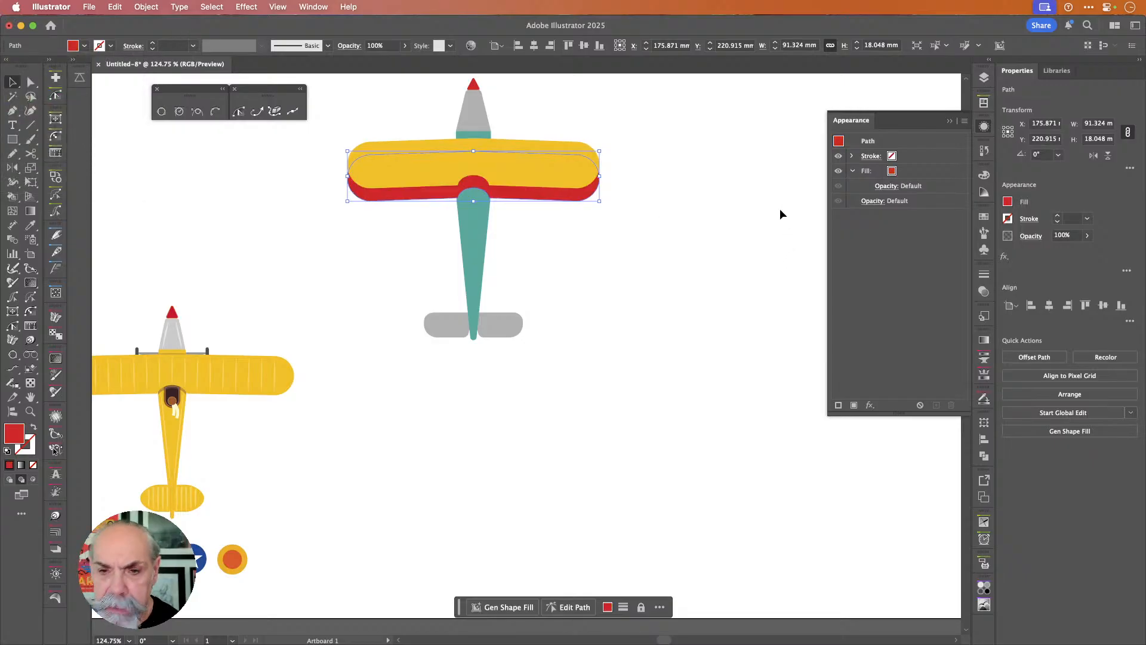
key("Up")
key("Up")
key("Up")
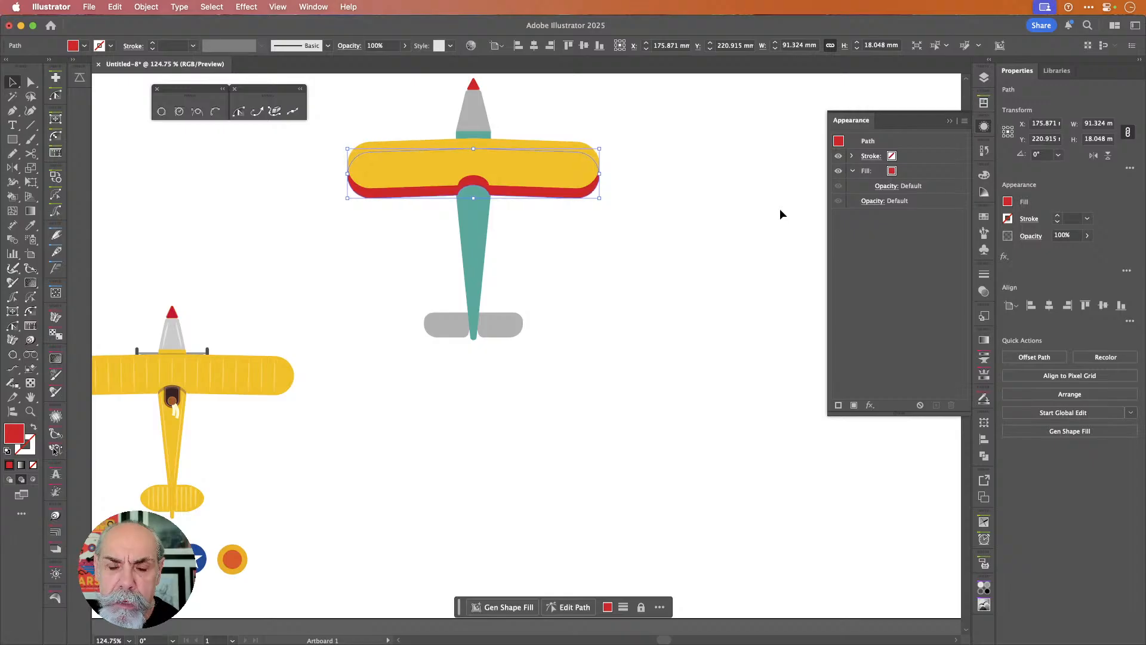
key("Up")
key("Up")
key("Up")
key("Up")
key("Up")
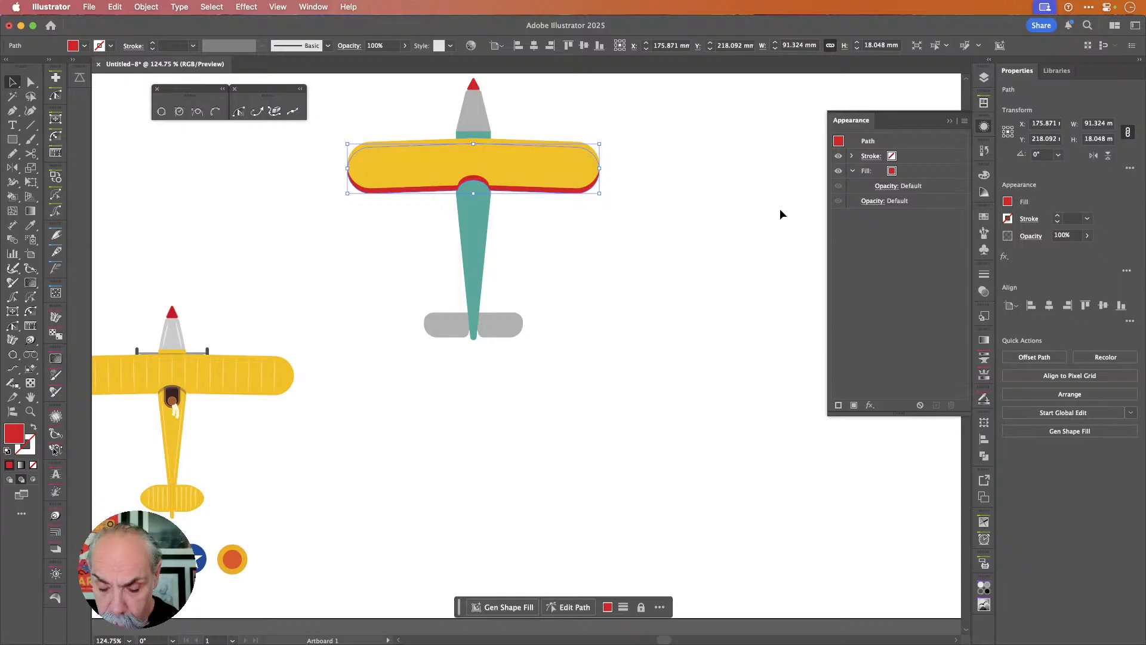
key("super+bracketleft")
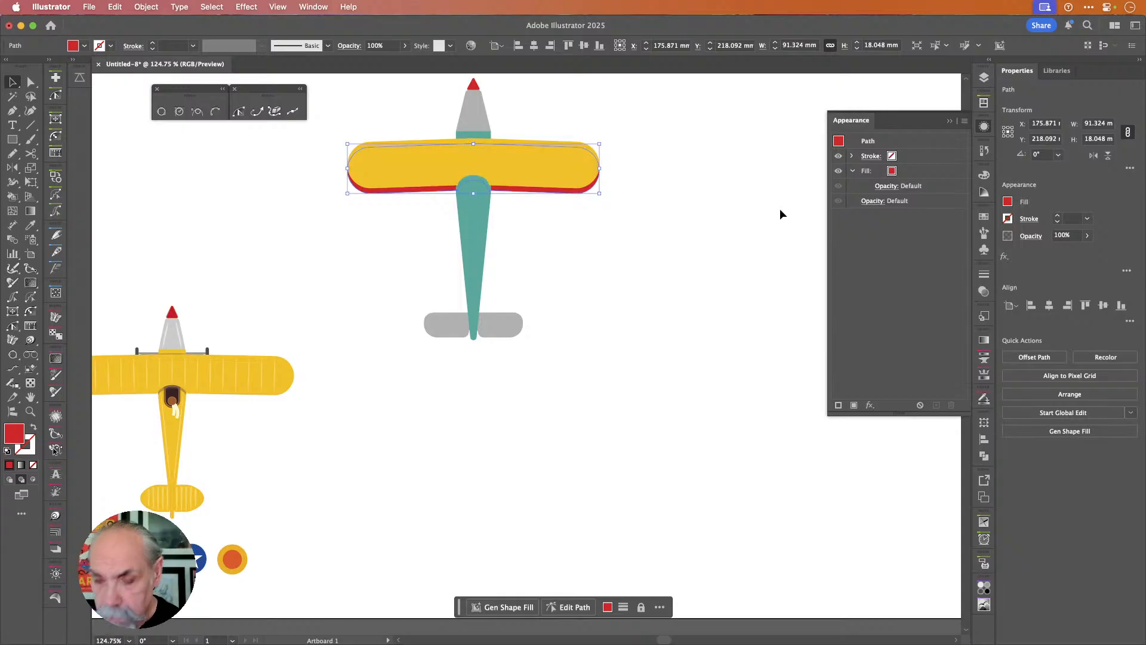
- Nudge the red wing down to Y 218.974 mm and narrow it symmetrically about its centre to about 87.45 mm wide
key("Down")
key("Down")
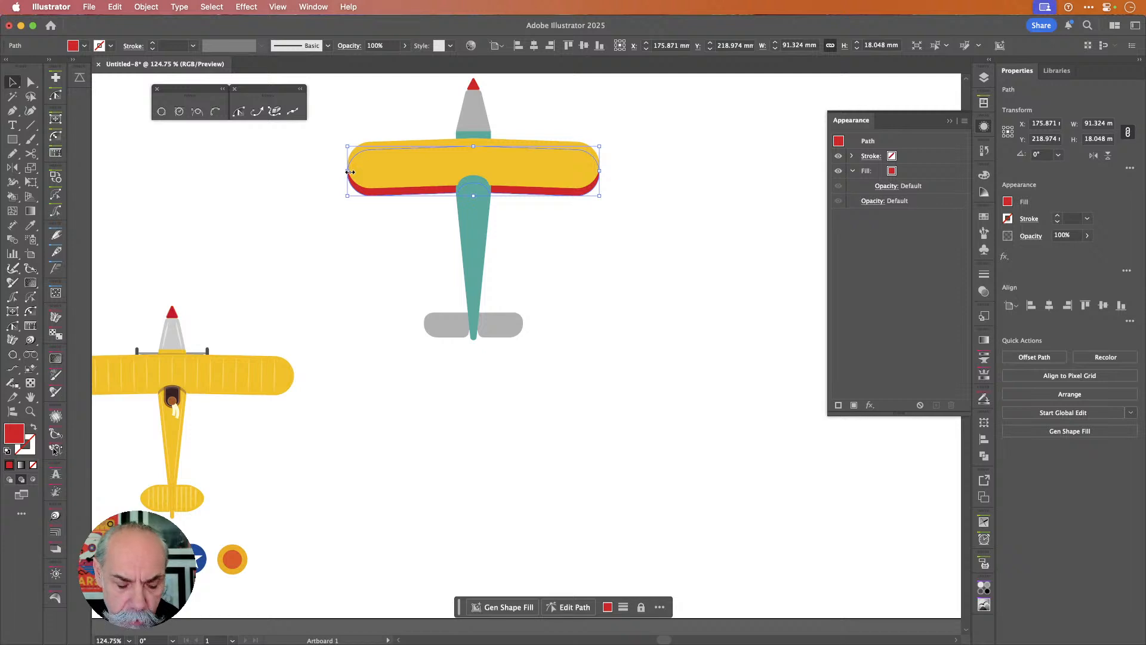
left_click_drag(350, 172, 354, 172)
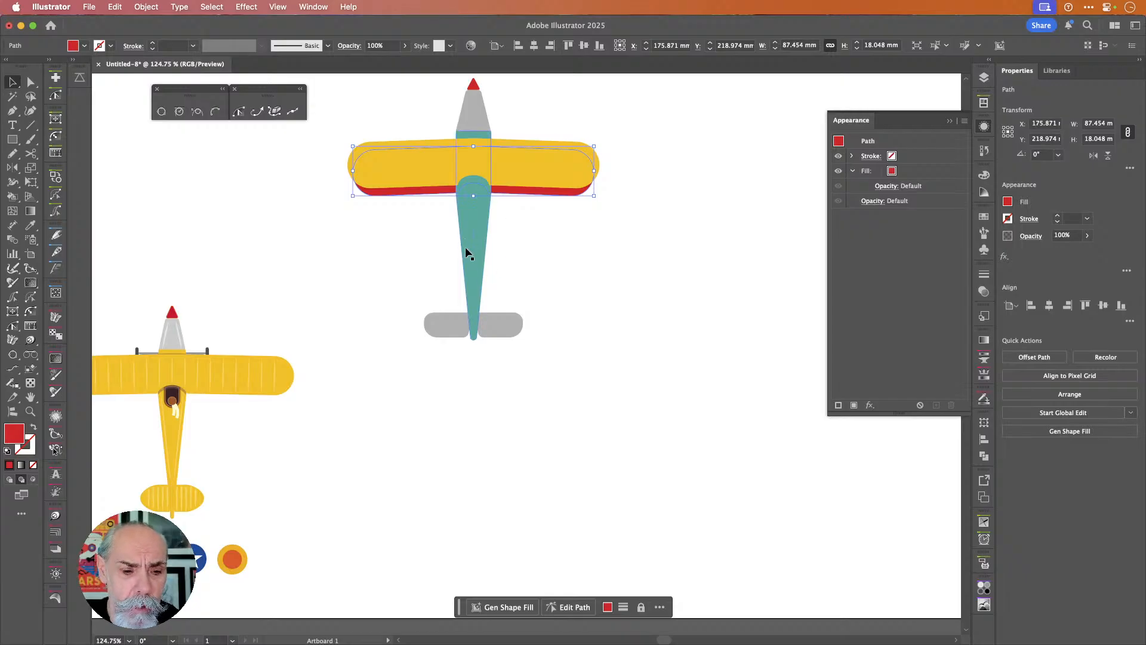
- Draw a rectangle about 6.04 by 14.15 mm centred on the fuselage at the wing's rear edge and fully round its corners to 3.018 mm
scroll(479, 192, "up", 5)
scroll(479, 192, "up", 4)
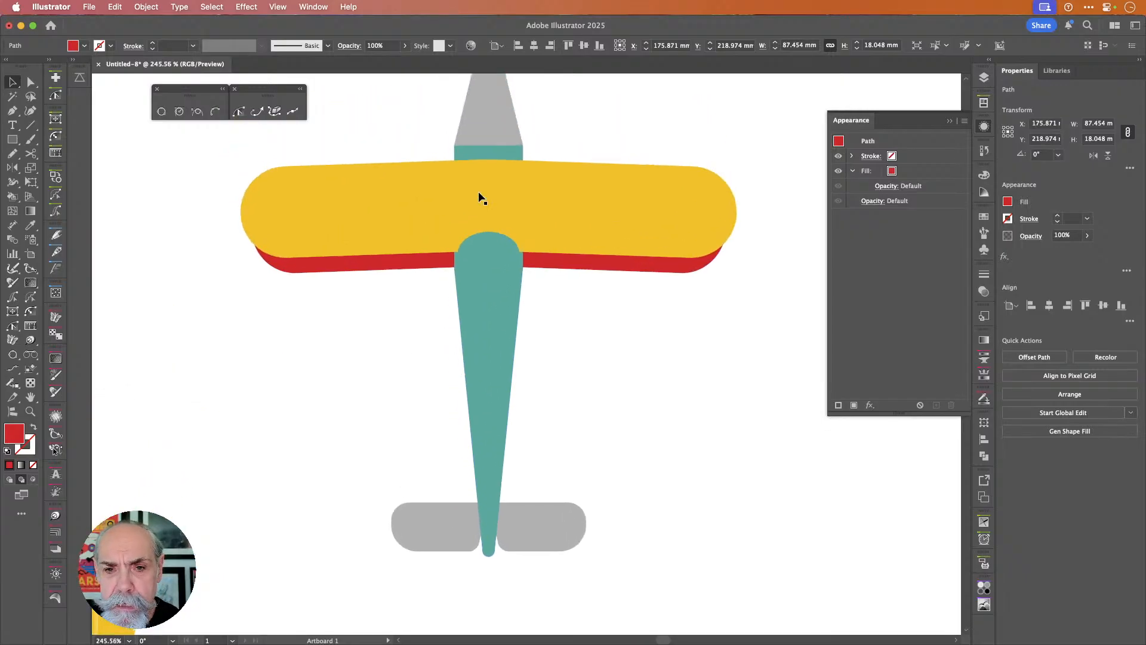
left_click(564, 179)
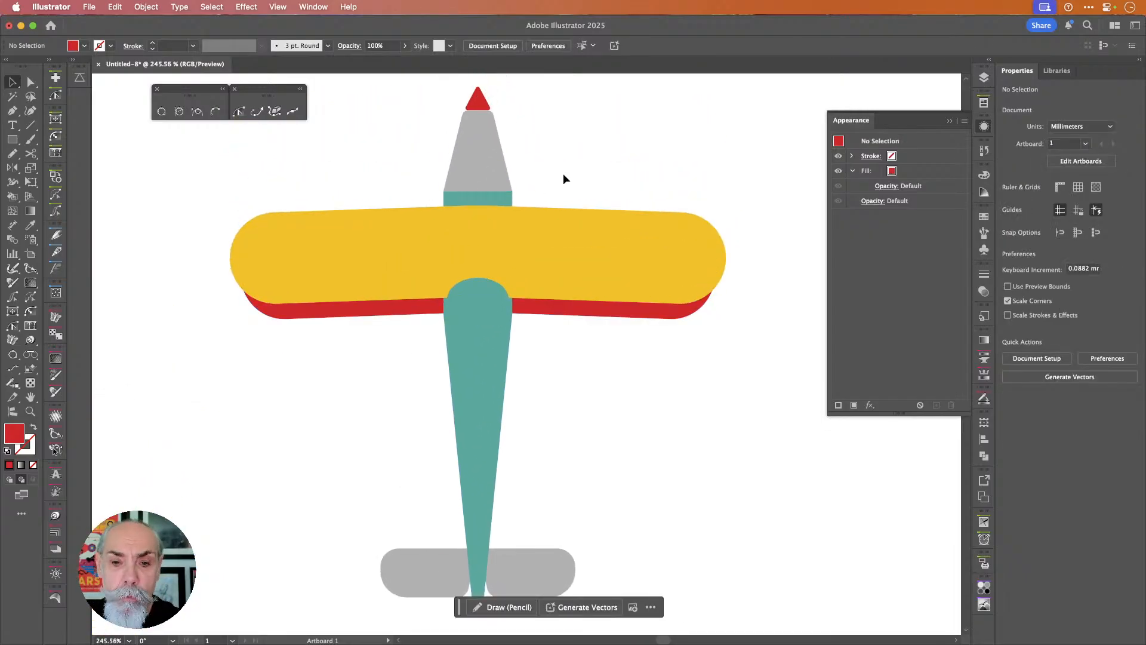
key("m")
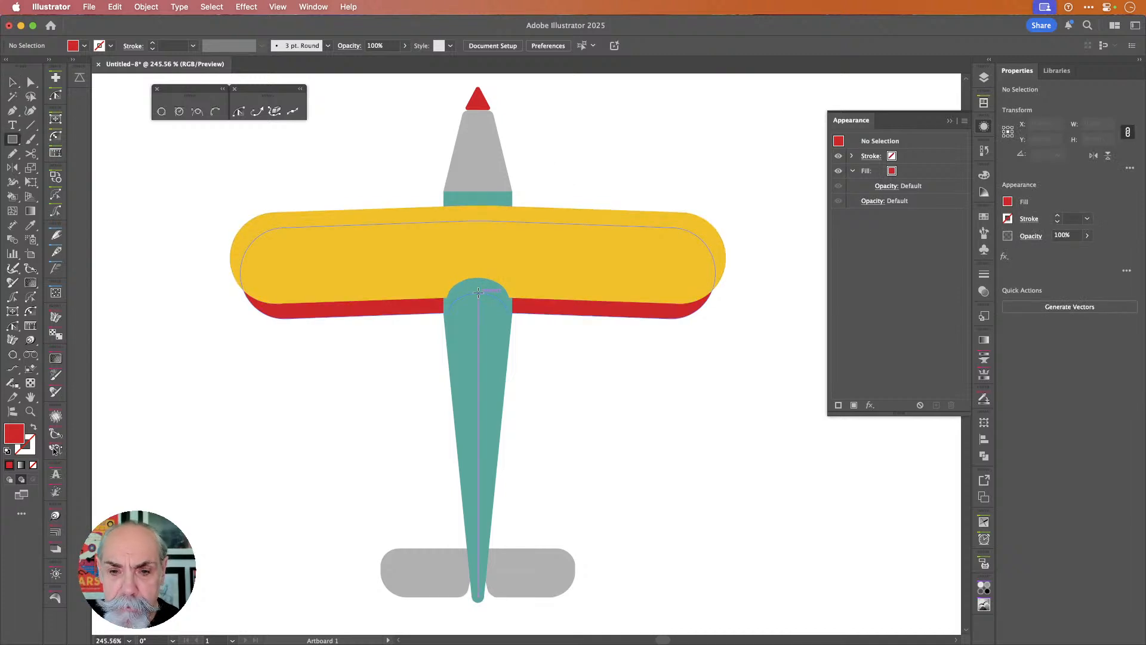
left_click_drag(478, 293, 495, 255)
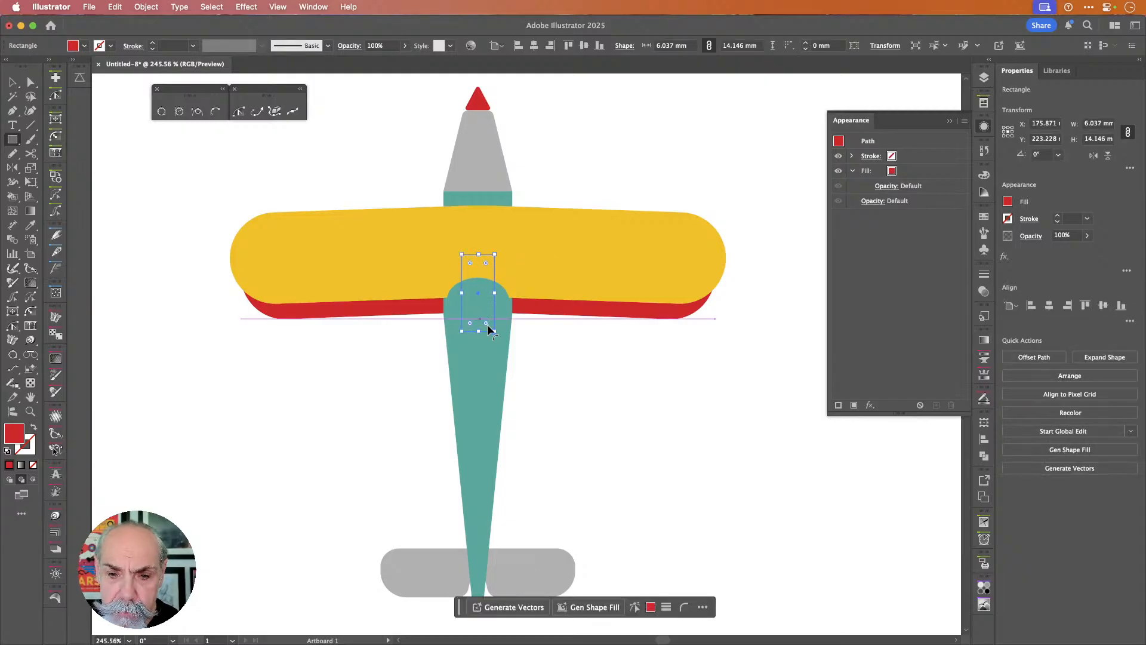
left_click_drag(486, 323, 477, 305)
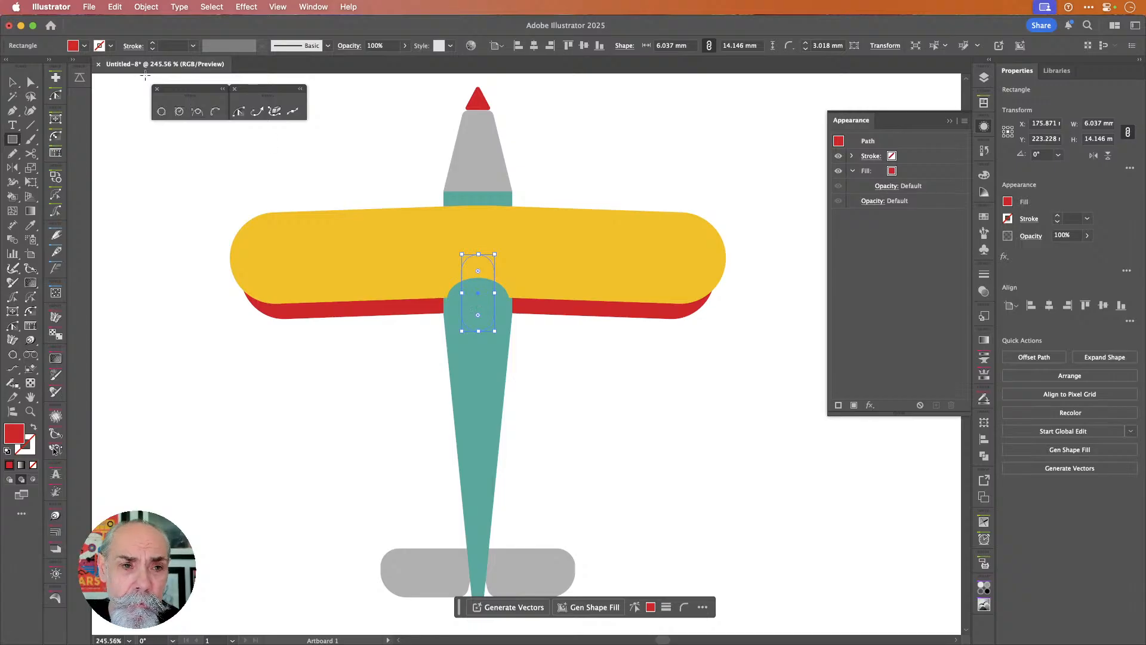
left_click(84, 46)
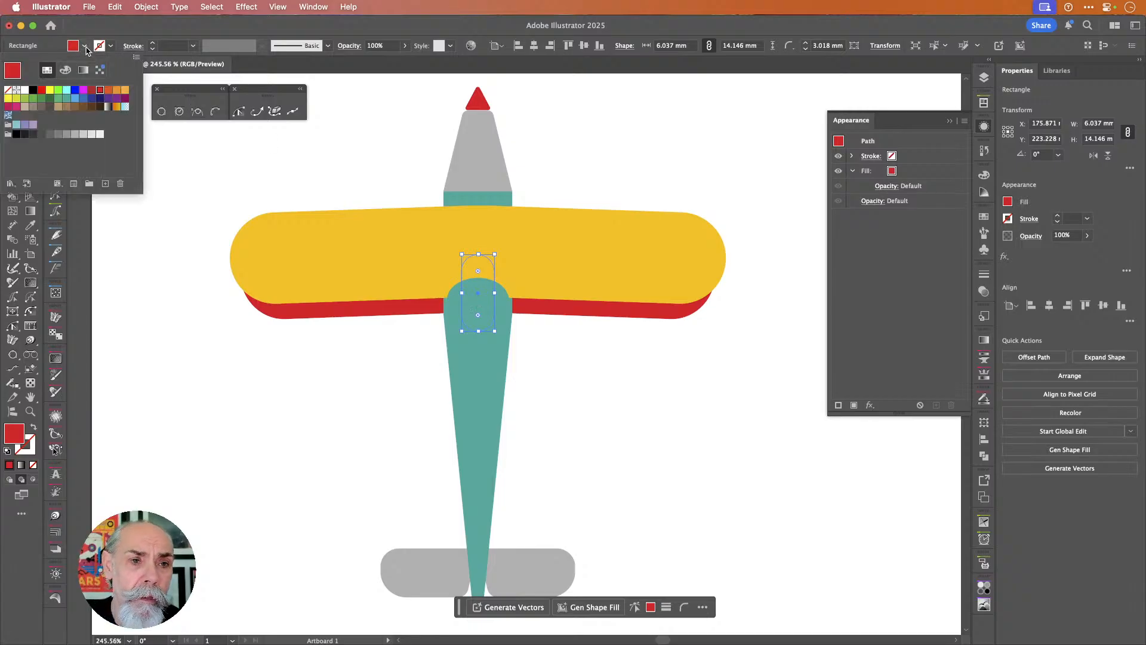
left_click(99, 107)
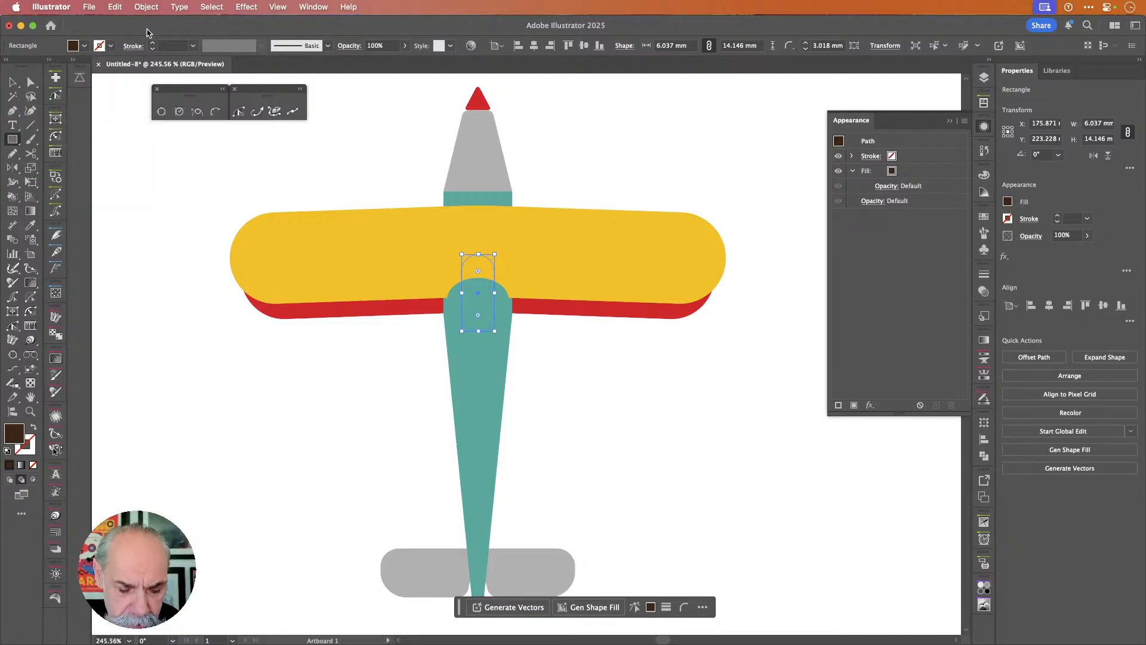
key("super+shift+a")
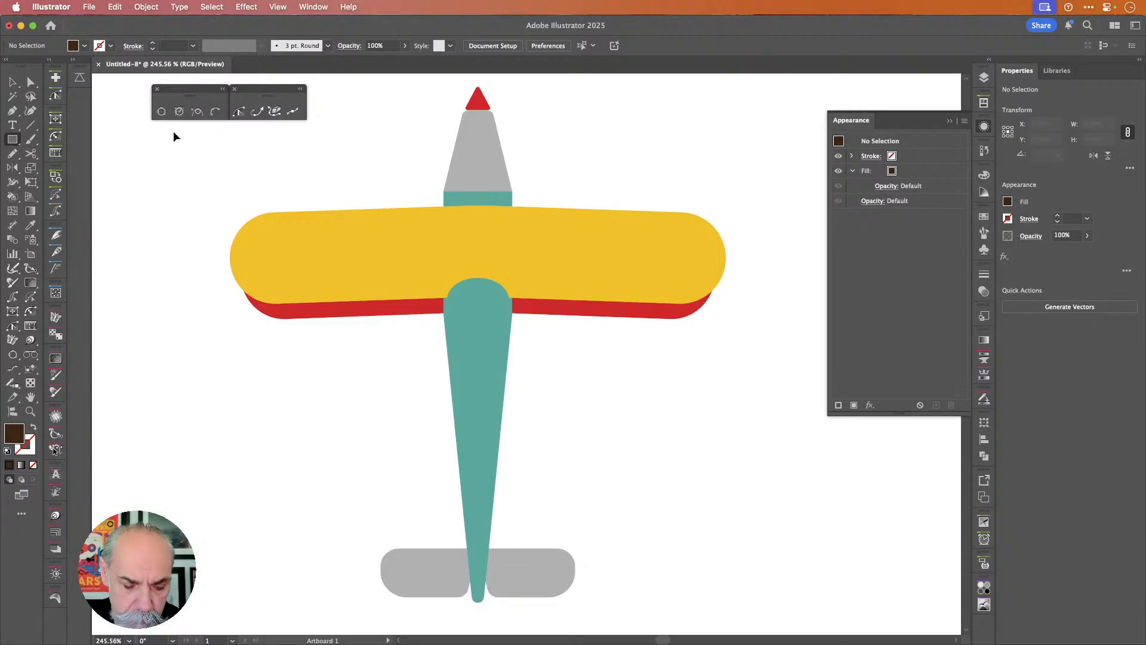
key("super+z")
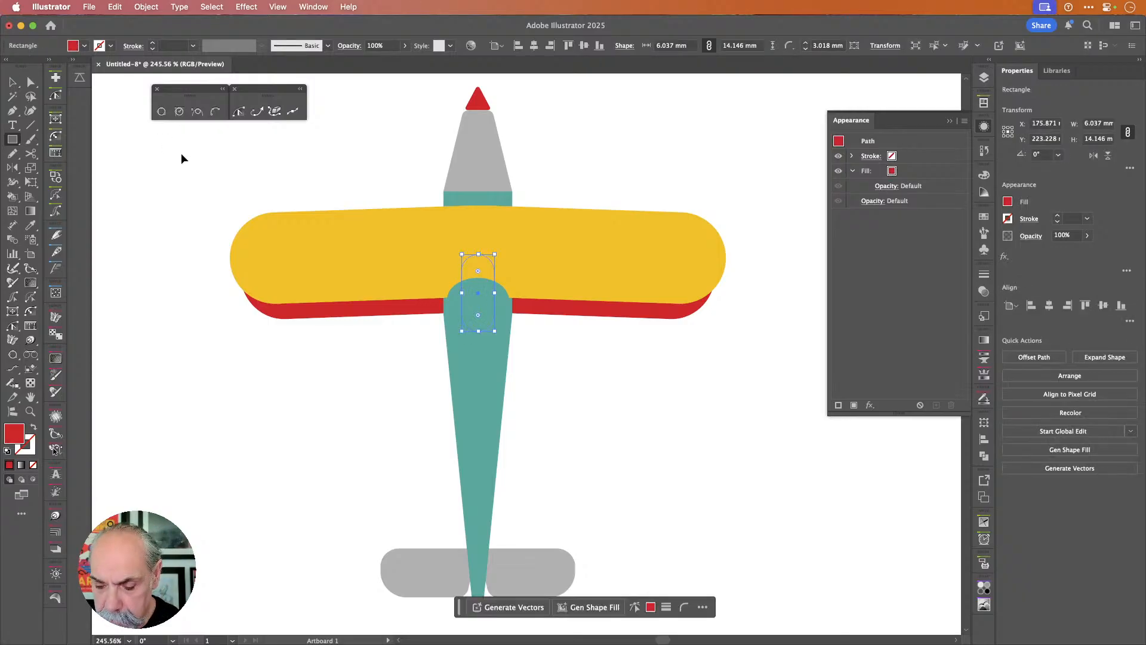
- Bring the rounded cockpit shape to the front, fill it with dark brown, and send it one level back behind the yellow wing
key("super+shift+bracketright")
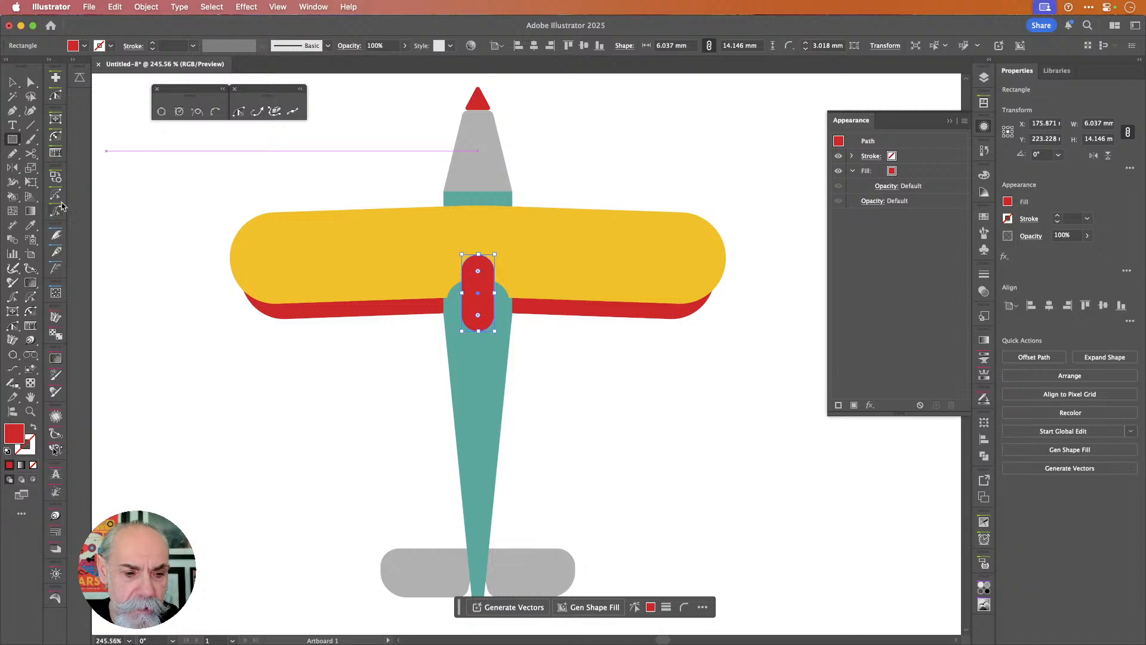
left_click(84, 46)
left_click(100, 108)
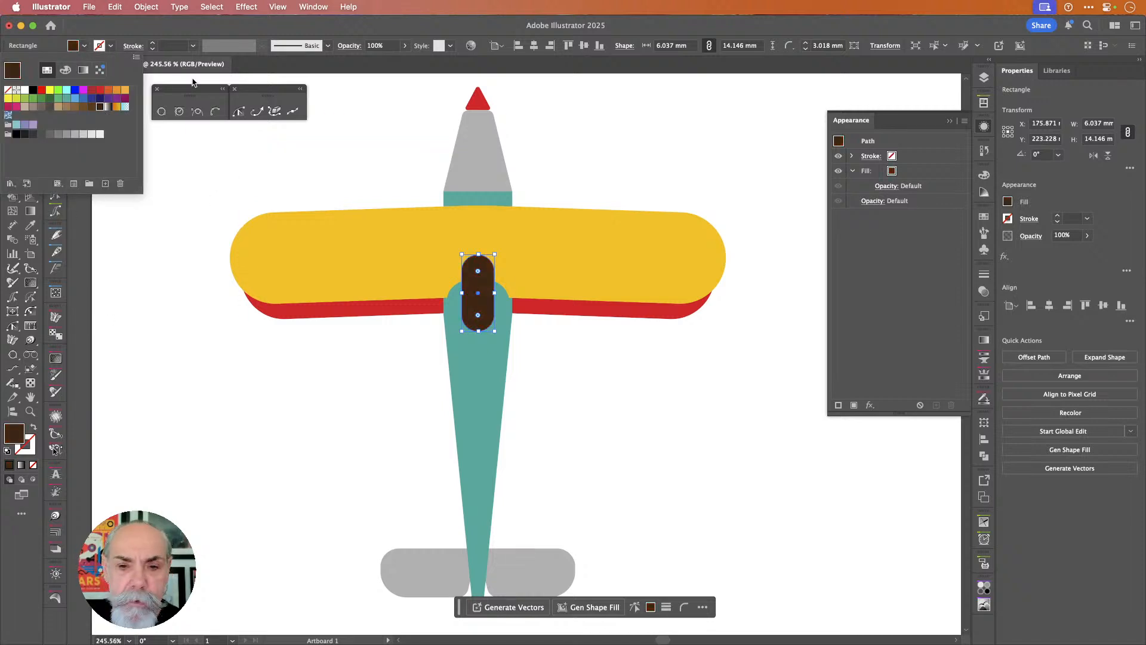
left_click(283, 32)
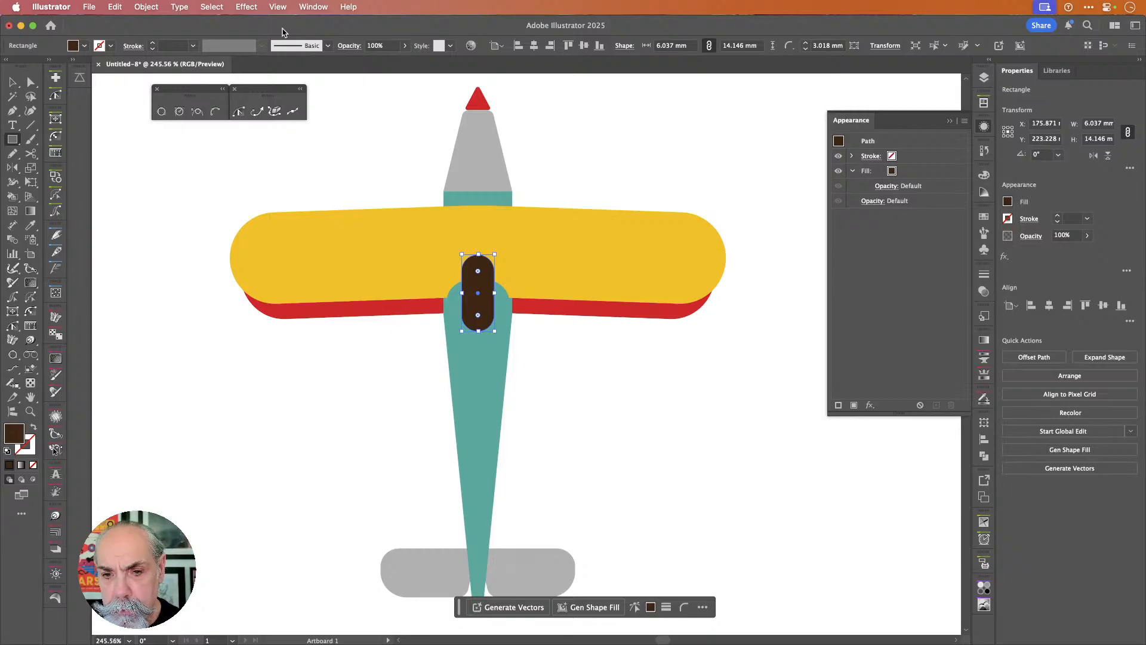
key("super+bracketleft")
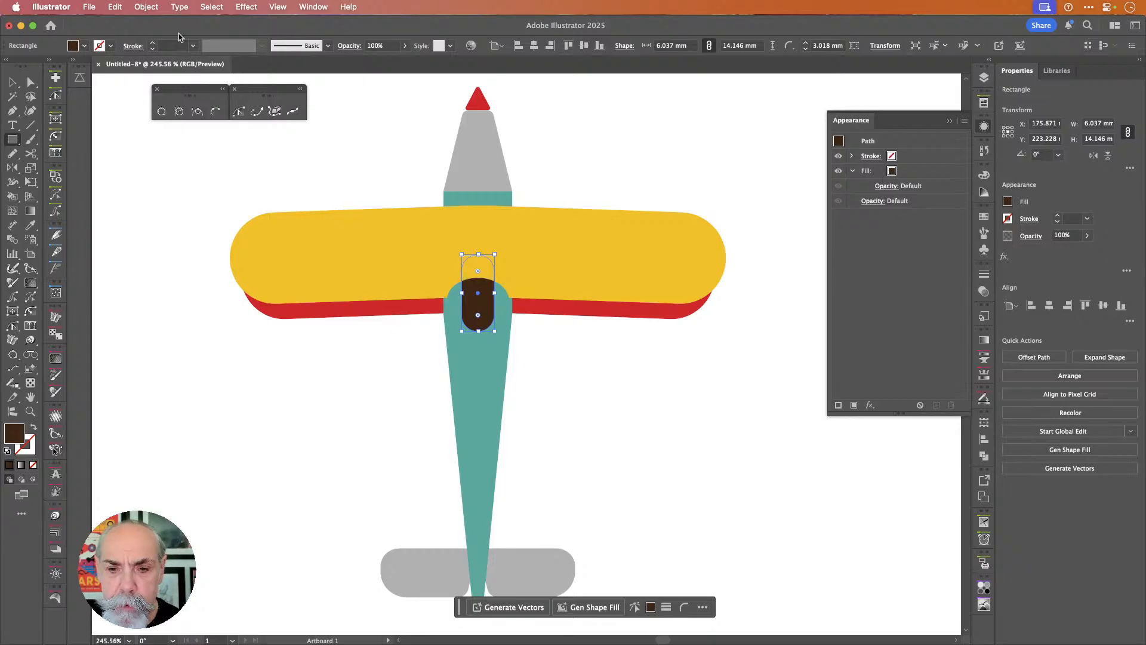
- Give the cockpit shape a 2 pt brown stroke in colour 995014, and deselect it
left_click(111, 46)
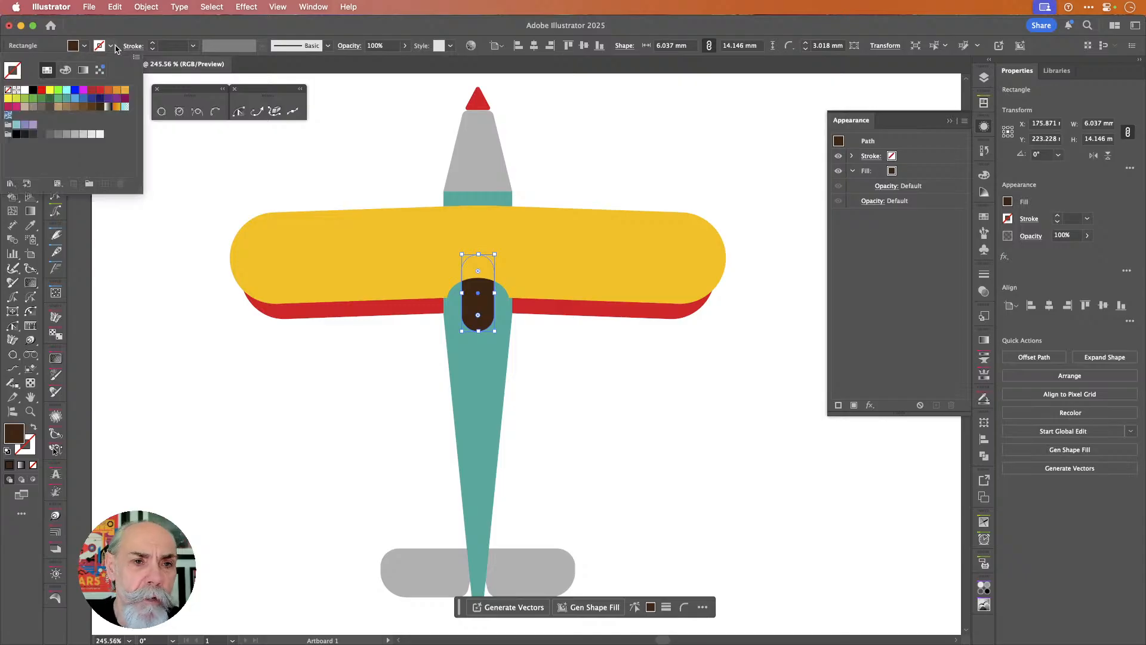
left_click(92, 107)
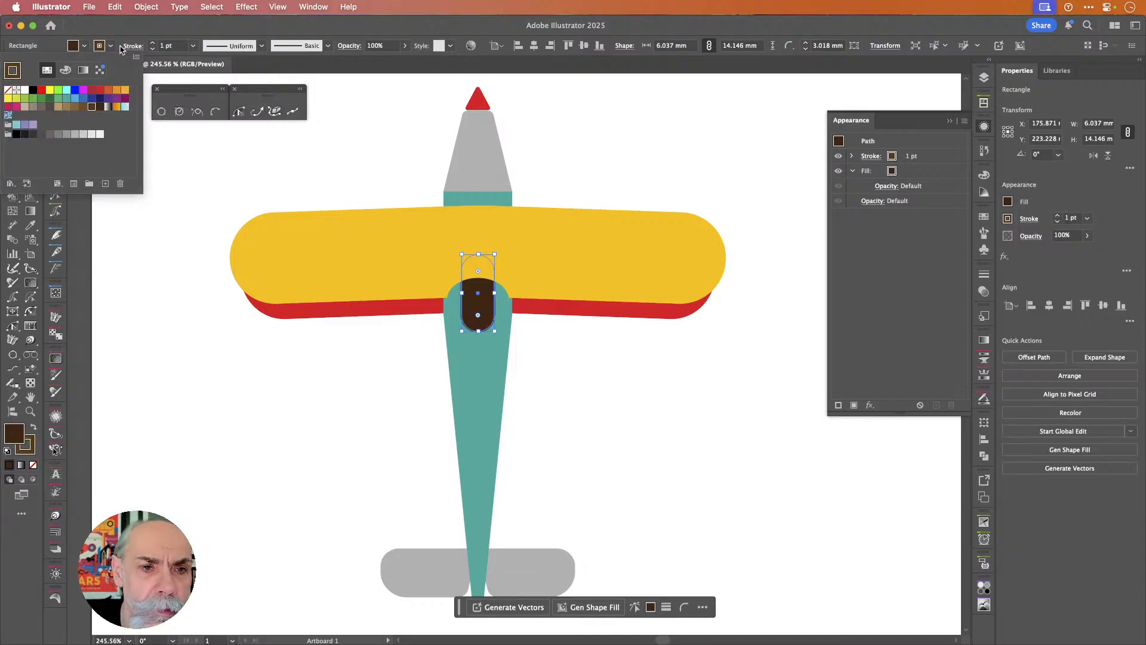
double_click(33, 455)
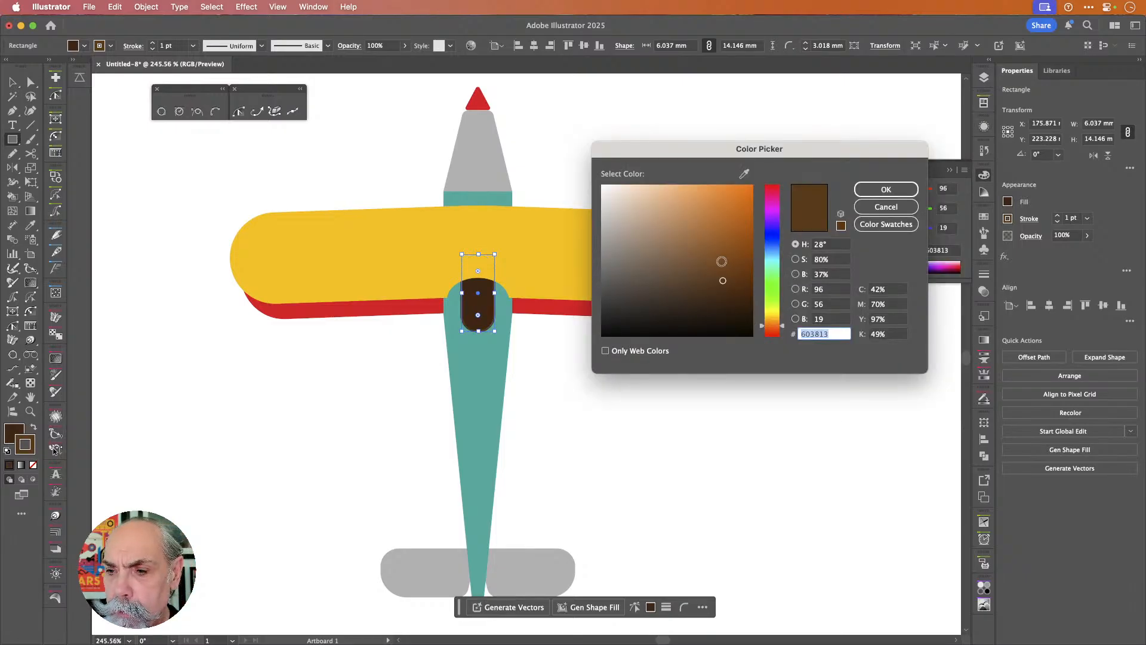
type("754721")
left_click_drag(714, 265, 733, 245)
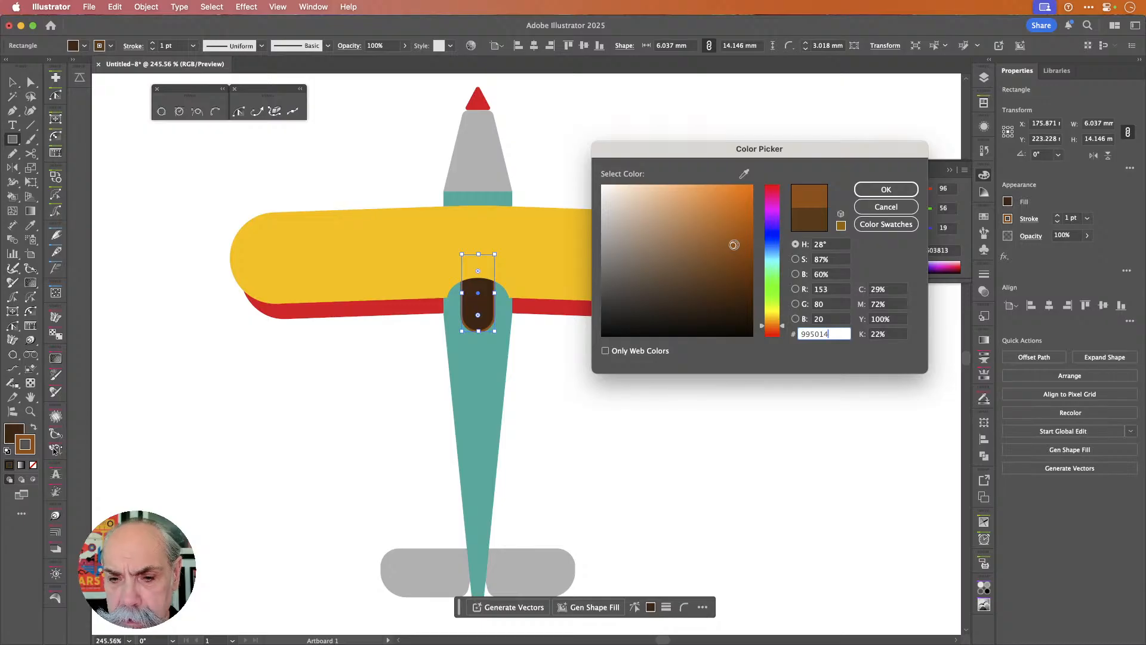
left_click(885, 189)
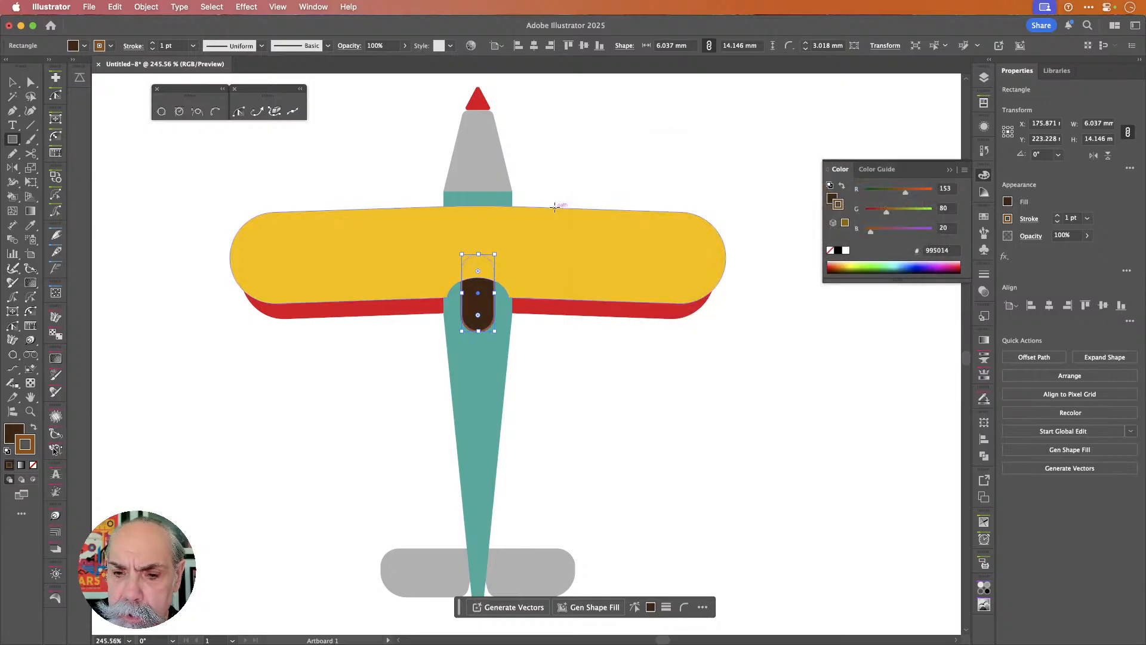
left_click(153, 43)
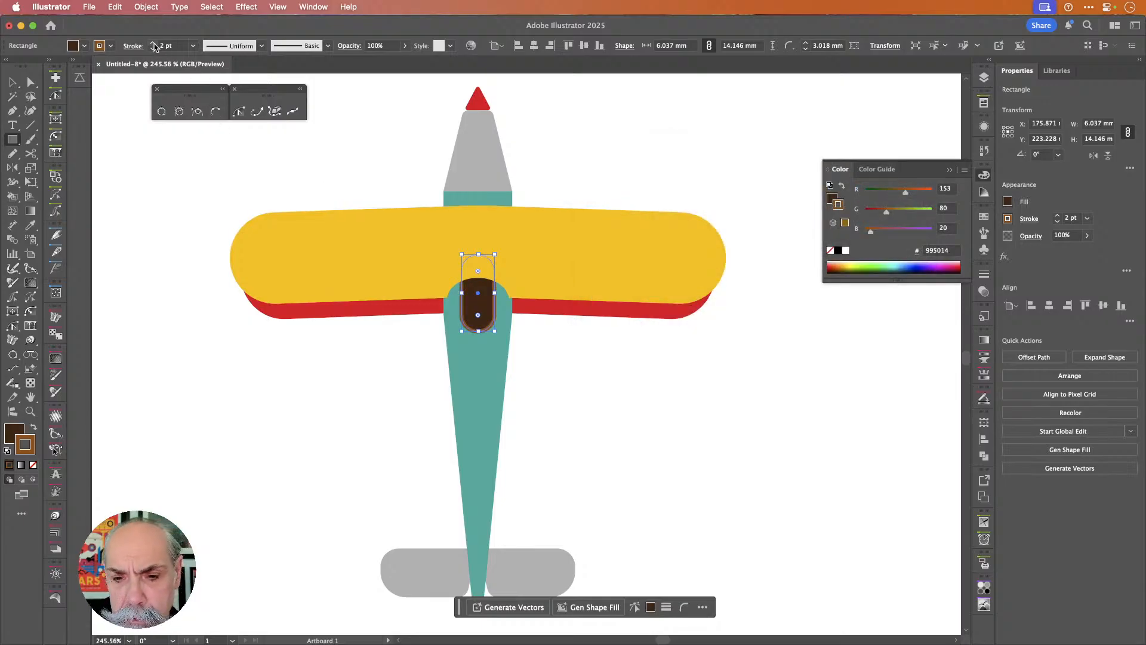
left_click(12, 83)
left_click(617, 142)
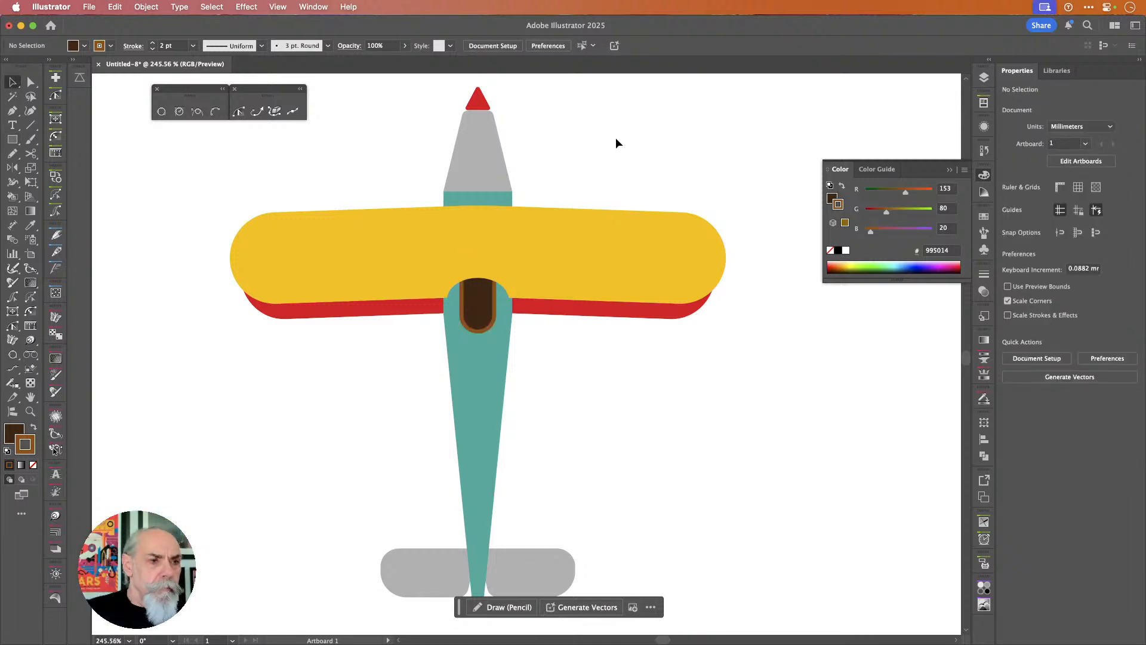
- Directly select both stabilizers with the fuselage's tail-end points and nudge them up about 5.29 mm to shorten the fuselage
scroll(637, 370, "down", 5)
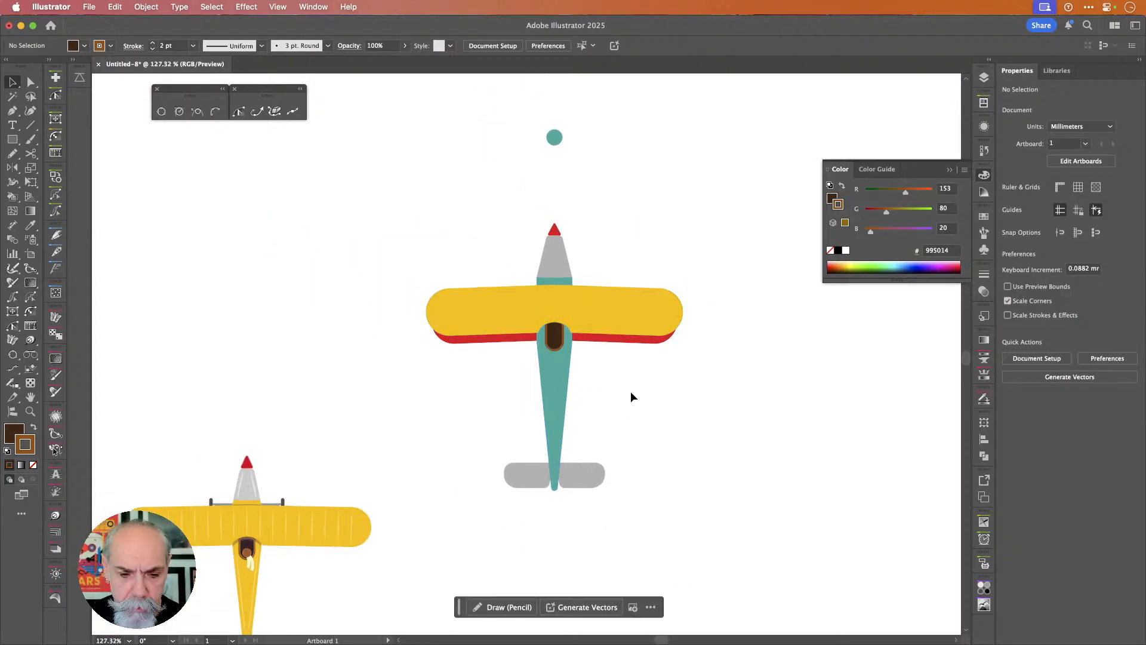
scroll(632, 395, "down", 3)
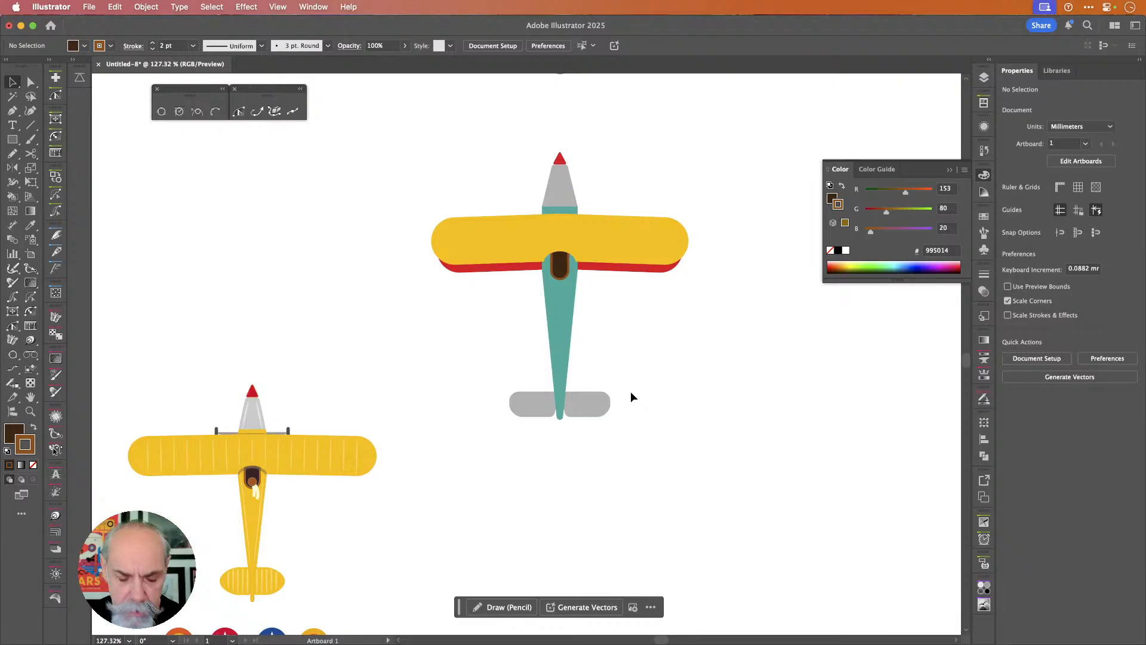
key("a")
left_click_drag(473, 355, 641, 447)
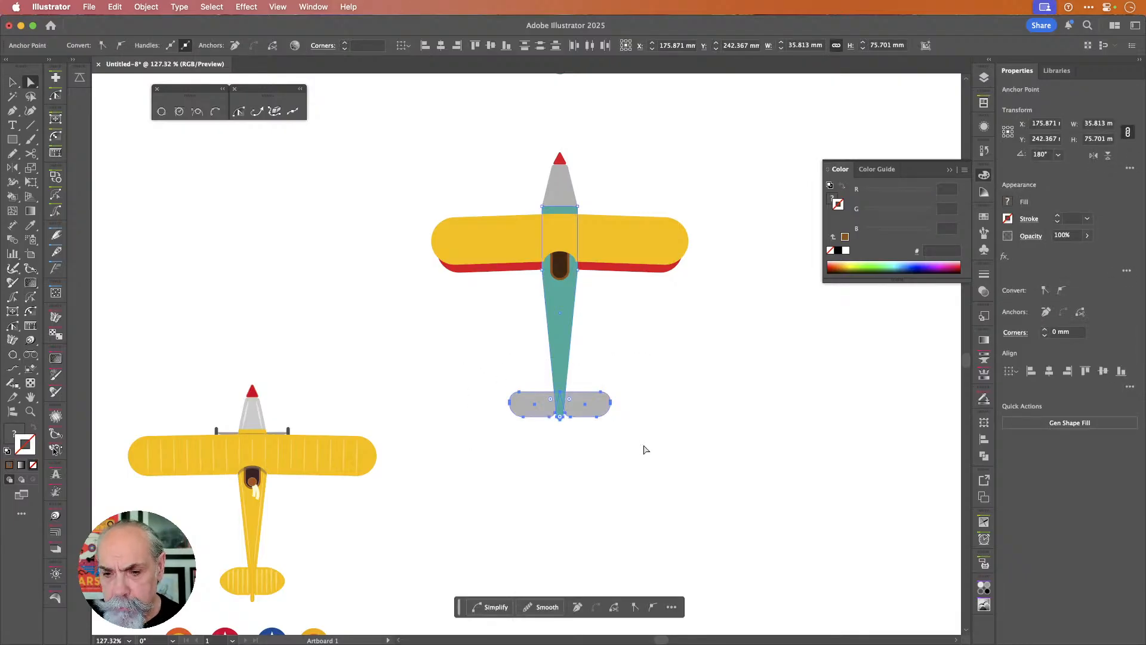
key("Up")
key("Up")
key("Up")
key("Up")
key("Up")
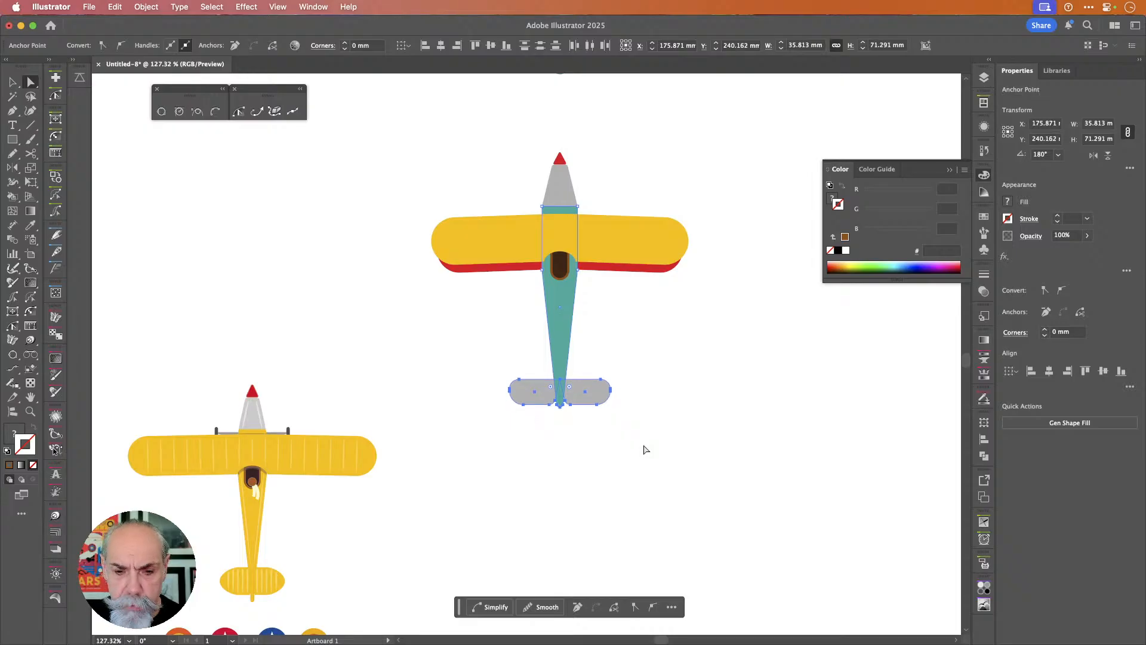
key("Up")
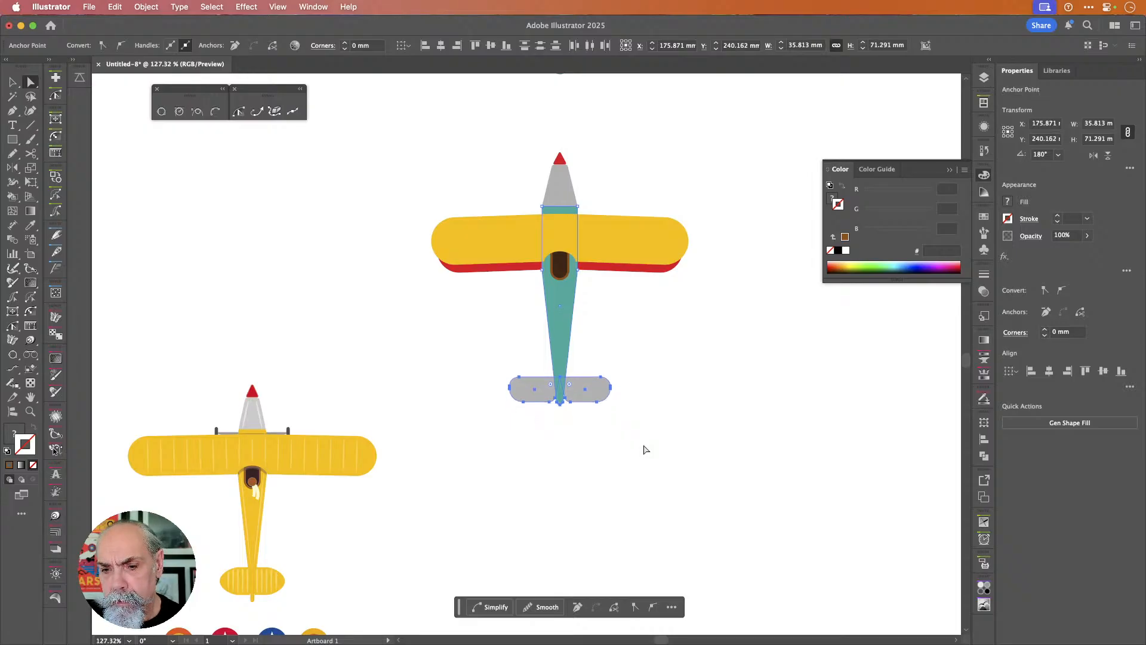
key("Down")
key("Up")
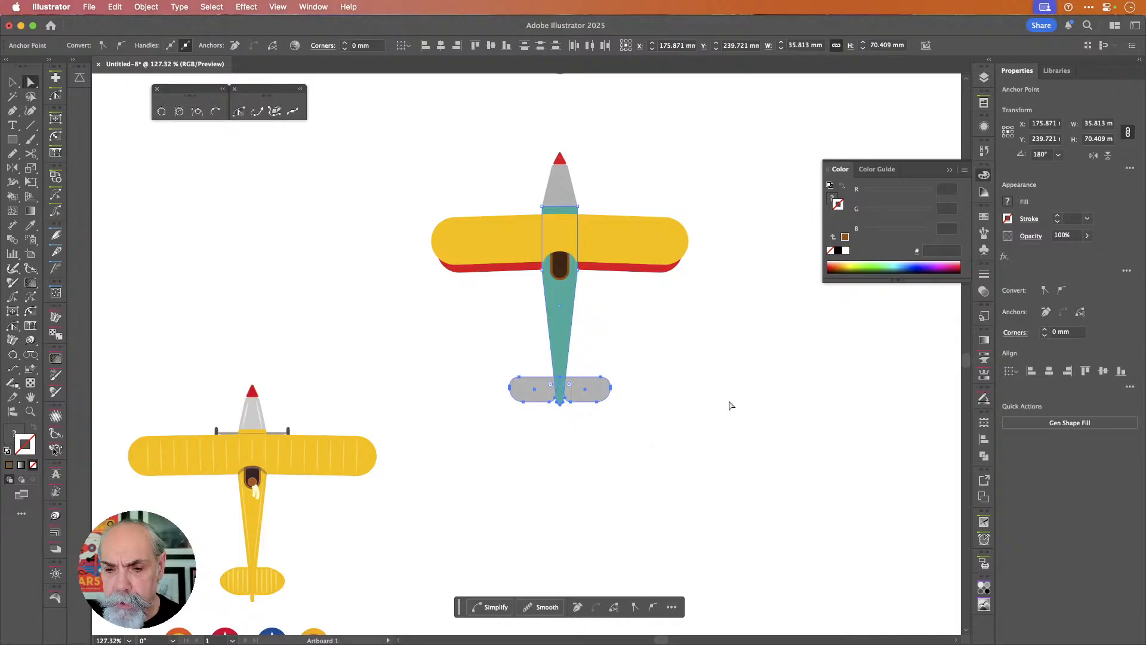
left_click(729, 400)
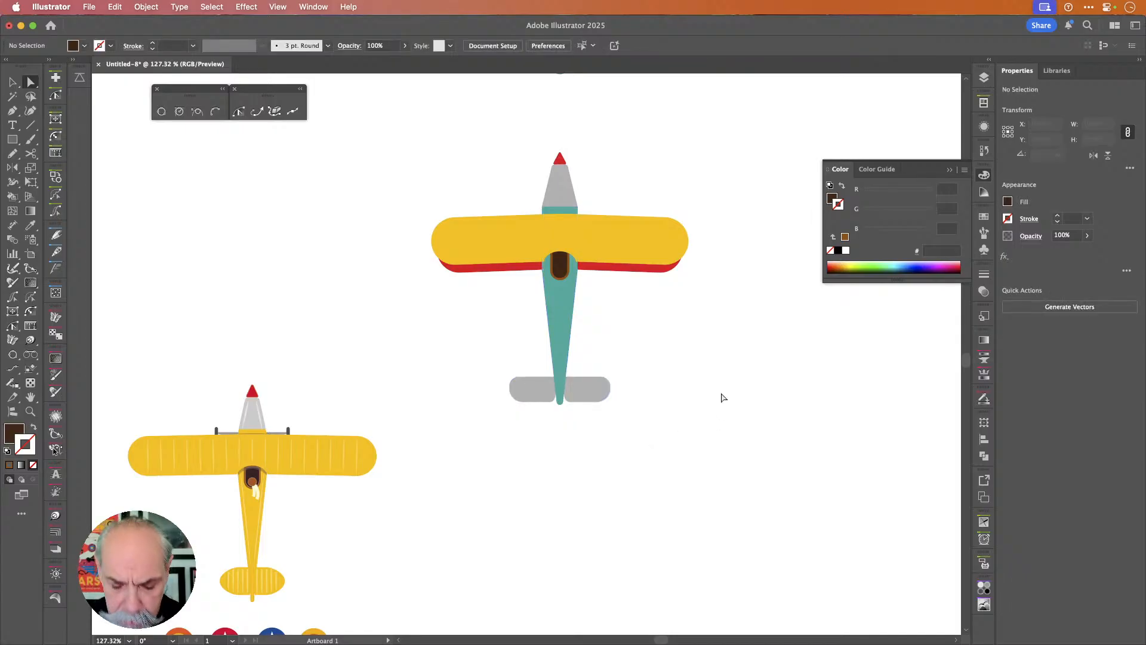
- Group the two grey tail stabilizers, sample the main wing's yellow onto the group, and deselect it
key("v")
left_click(591, 389)
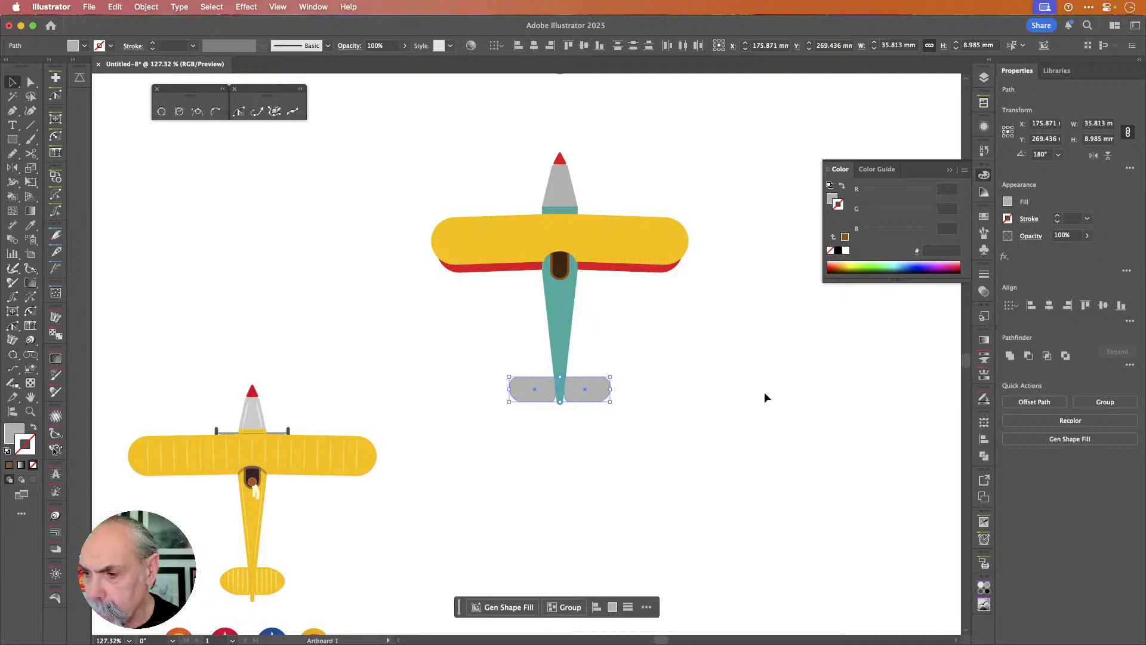
key("super+g")
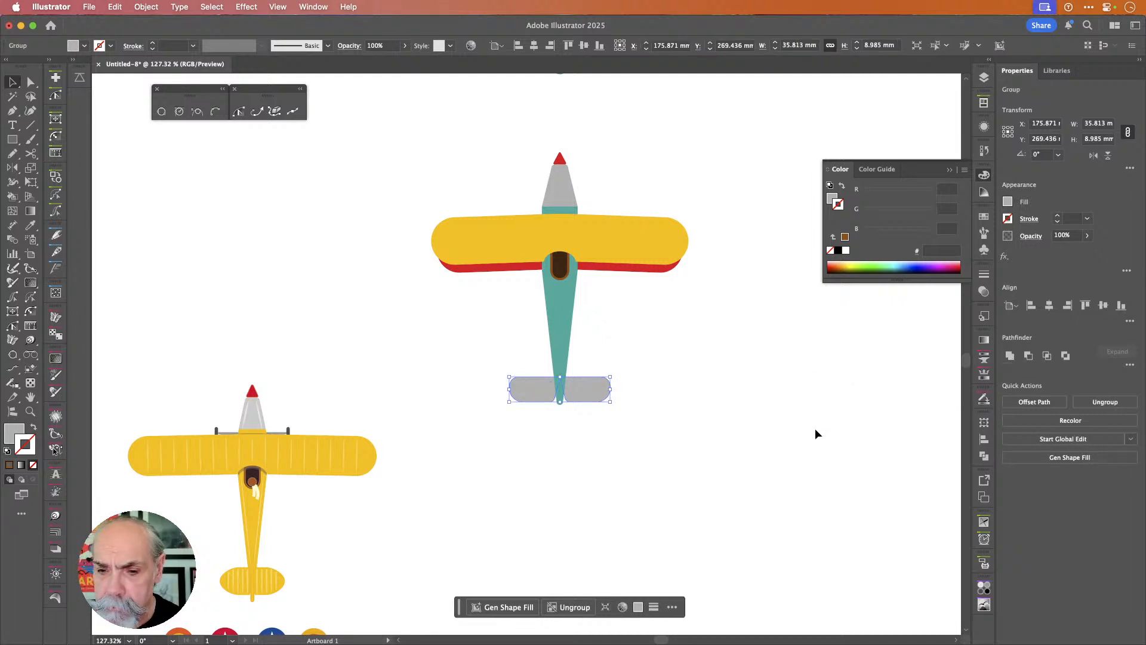
key("i")
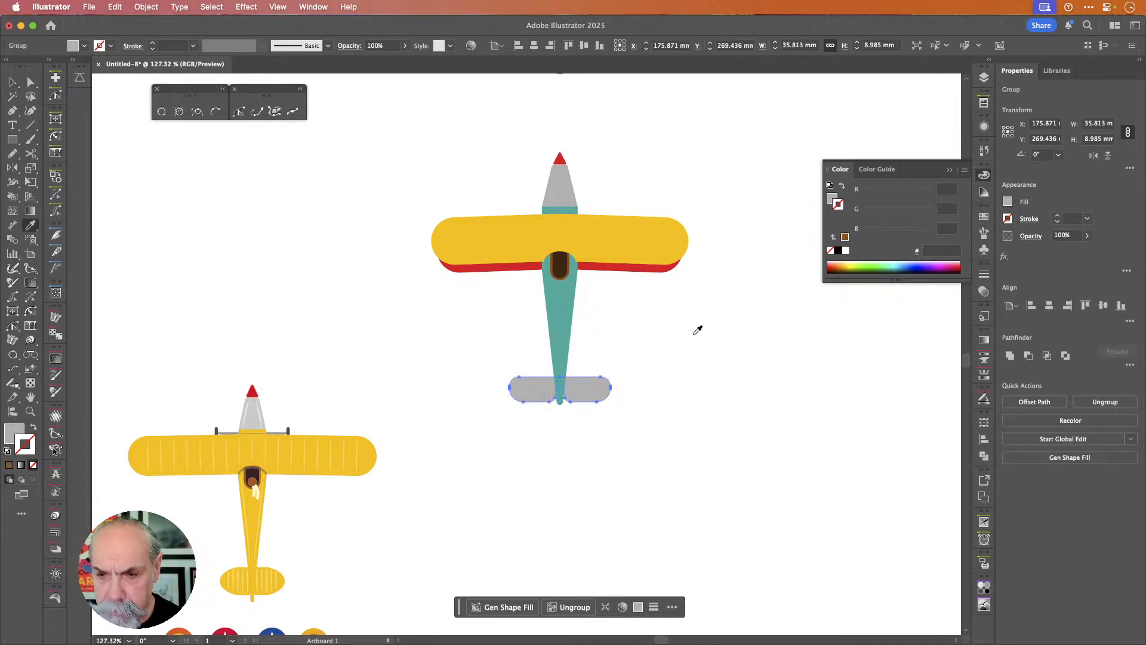
left_click(650, 238)
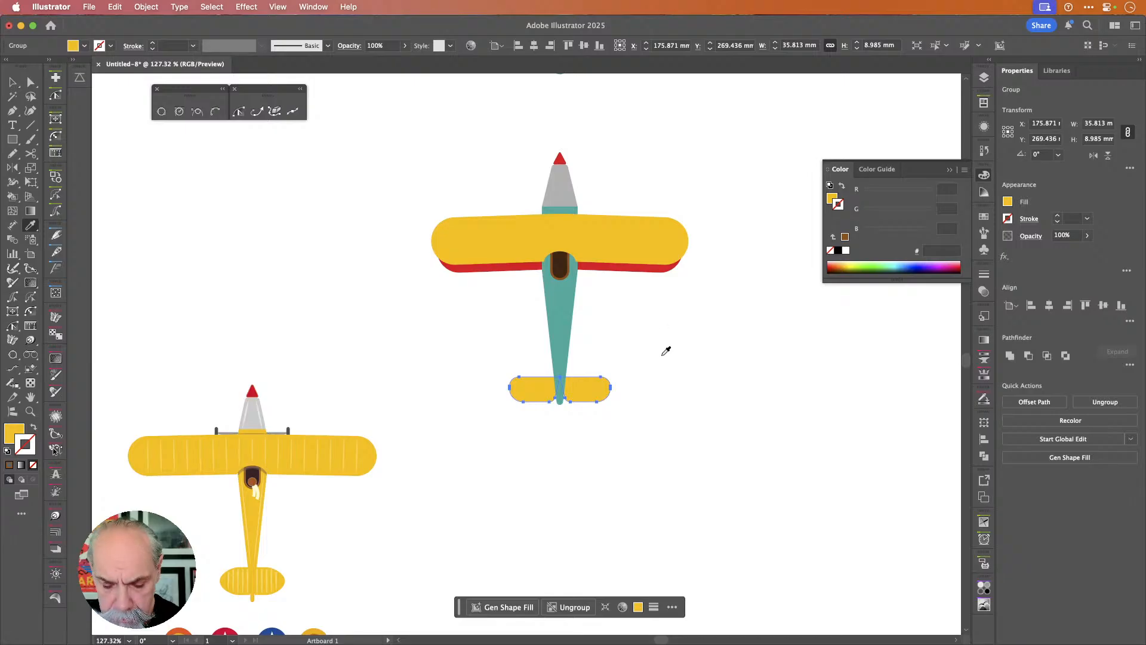
key("v")
left_click(672, 379)
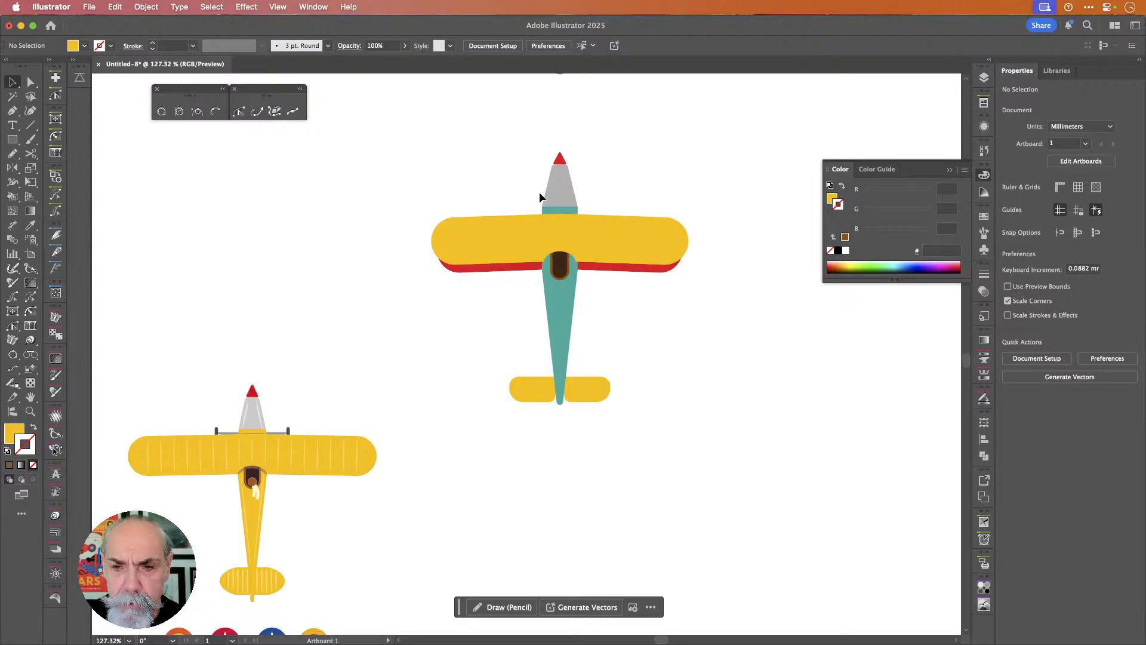
- Draw a rectangle about 28.94 mm wide centred across the fuselage just ahead of the wing, and reduce its height to about 0.81 mm
scroll(540, 192, "up", 3)
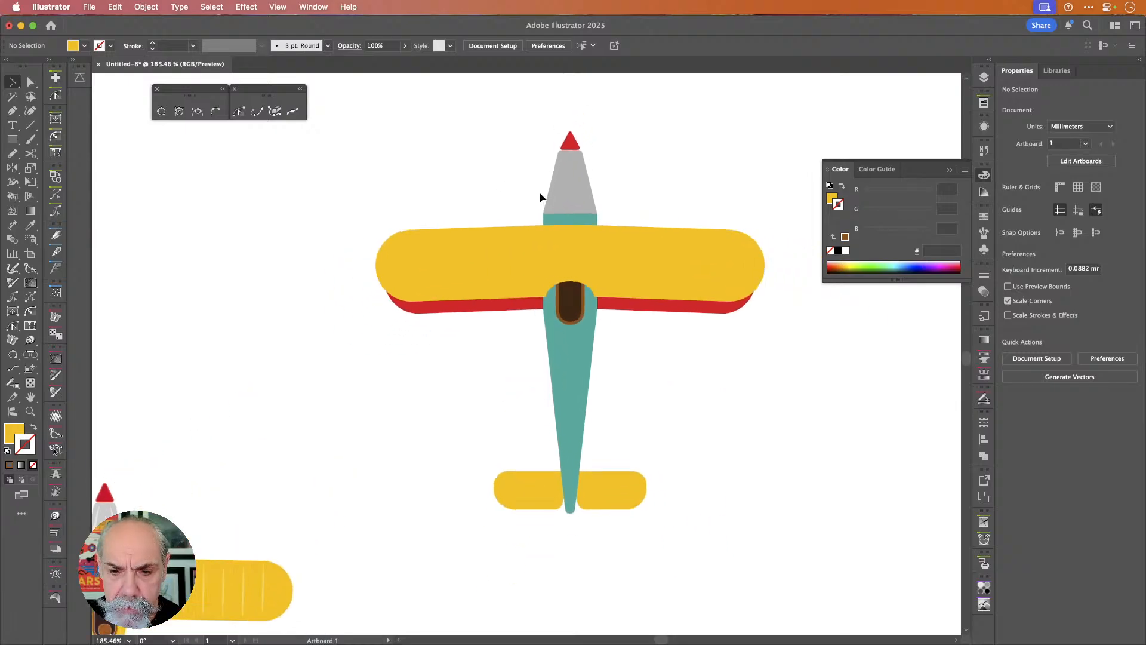
scroll(539, 192, "down", 1)
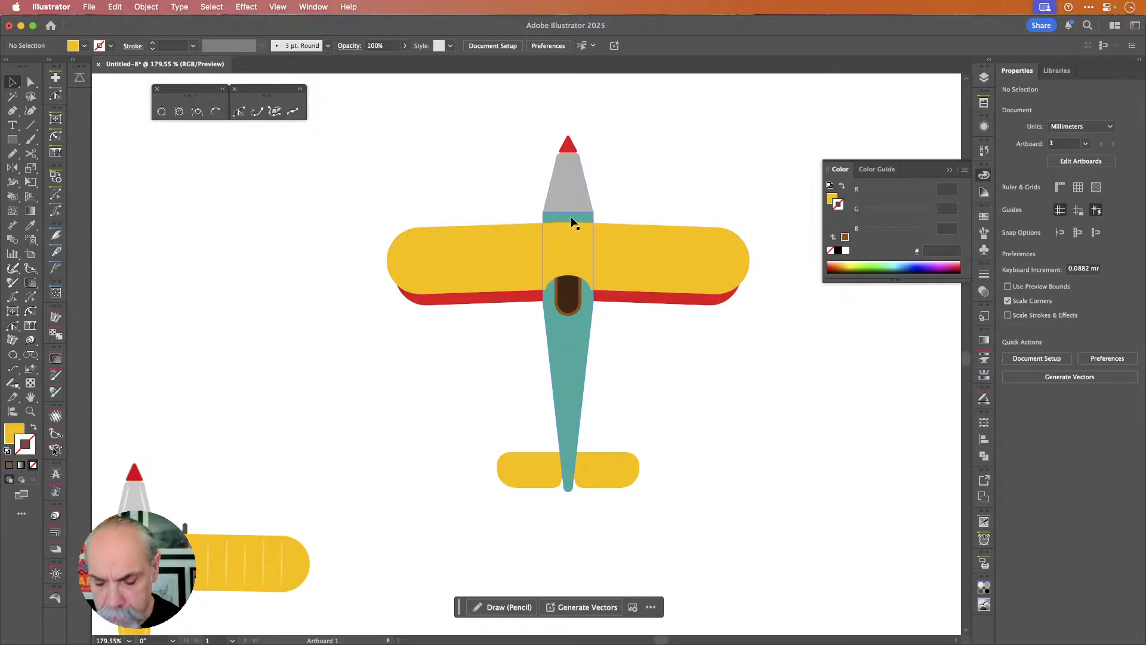
key("m")
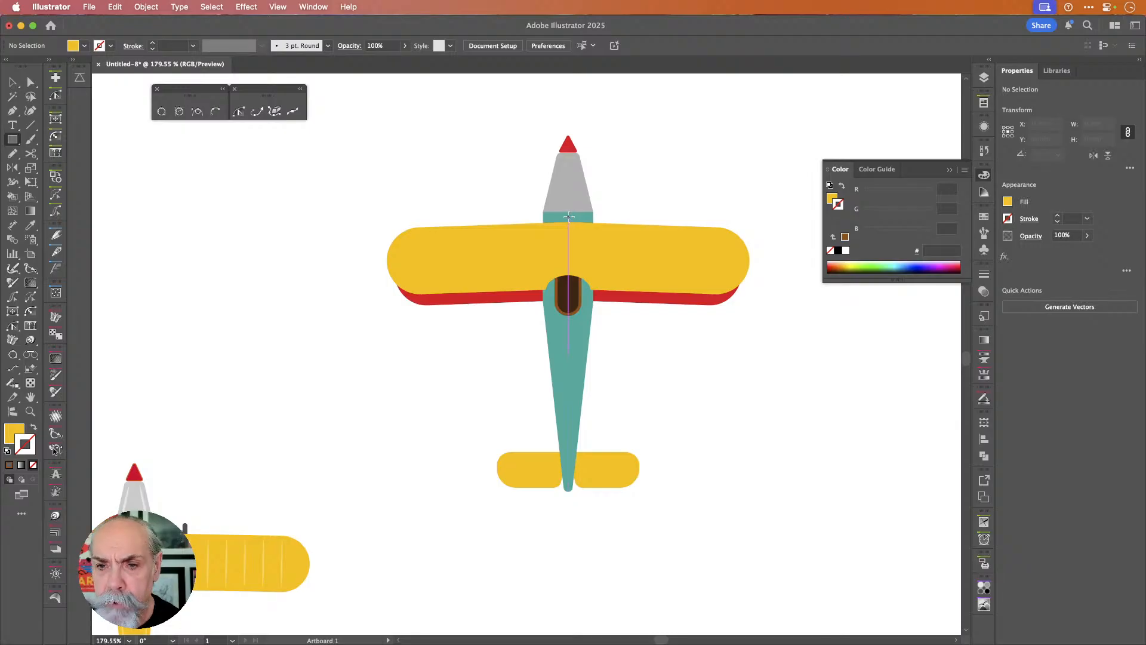
left_click_drag(568, 216, 626, 214)
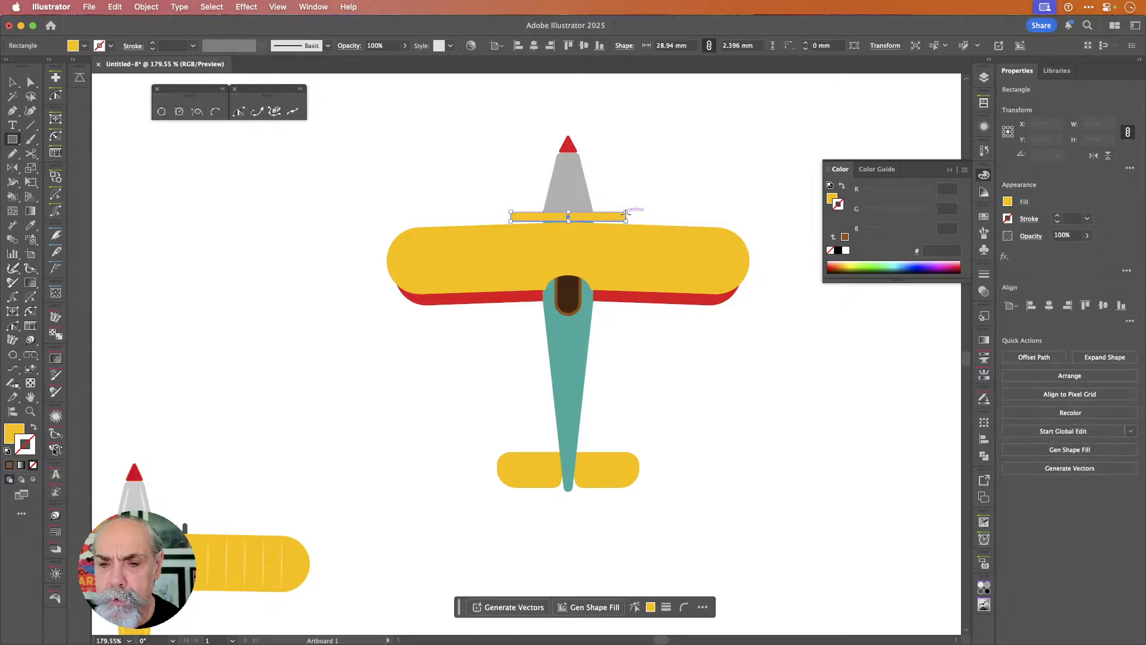
scroll(608, 225, "up", 5)
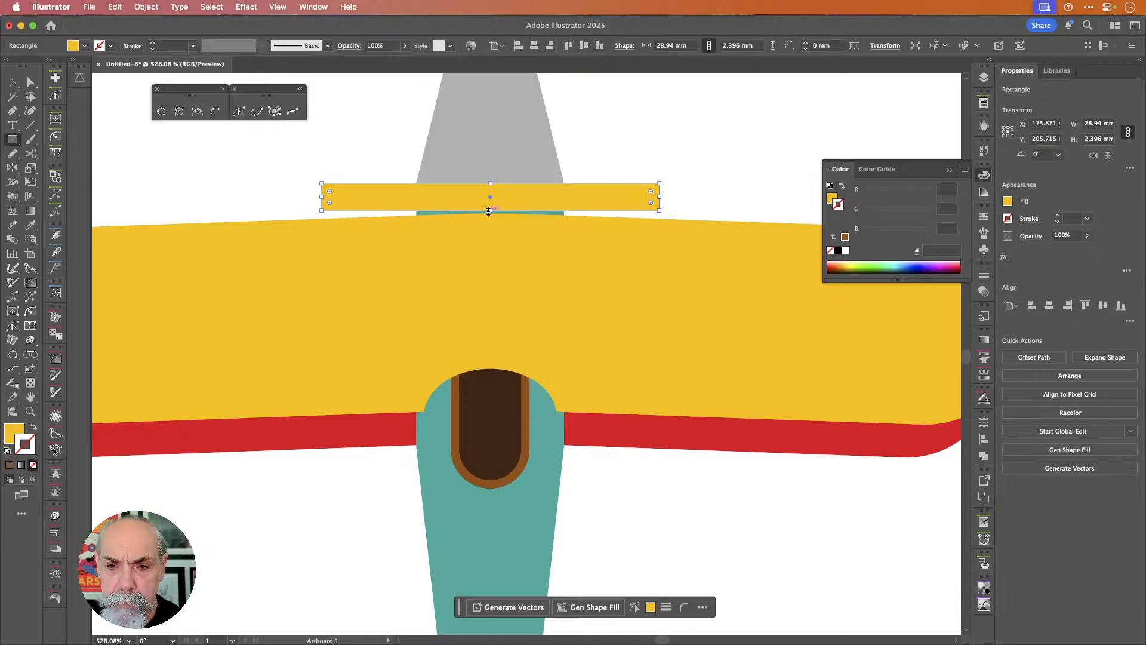
left_click_drag(490, 210, 489, 191)
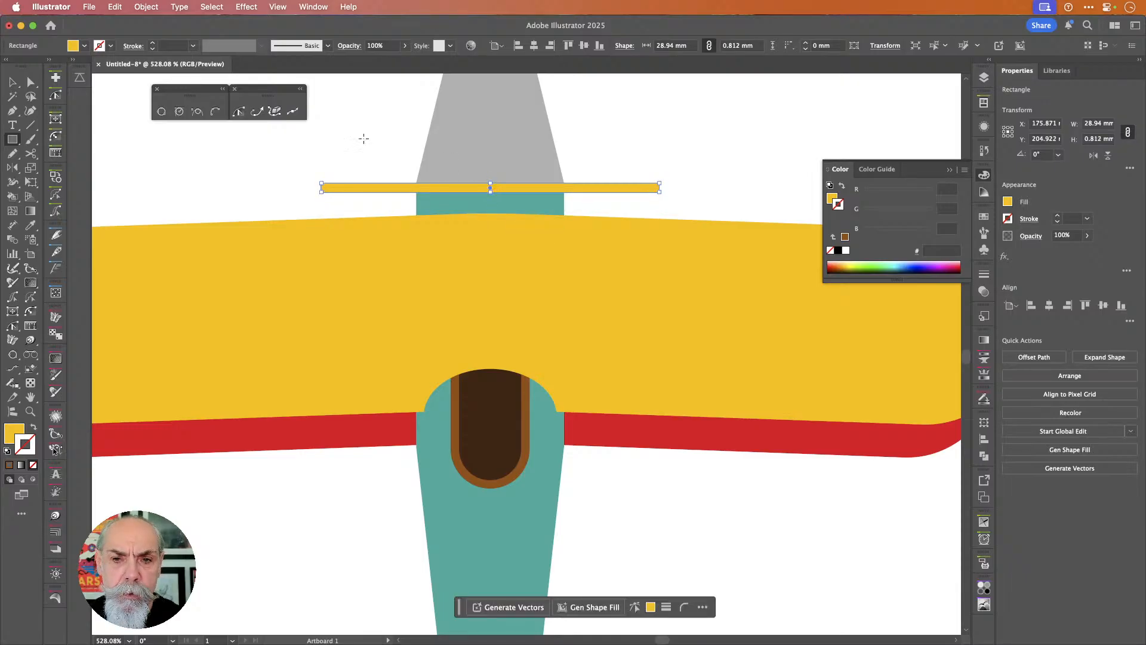
- Fill the thin axle bar with the medium grey 808080 swatch
left_click(84, 46)
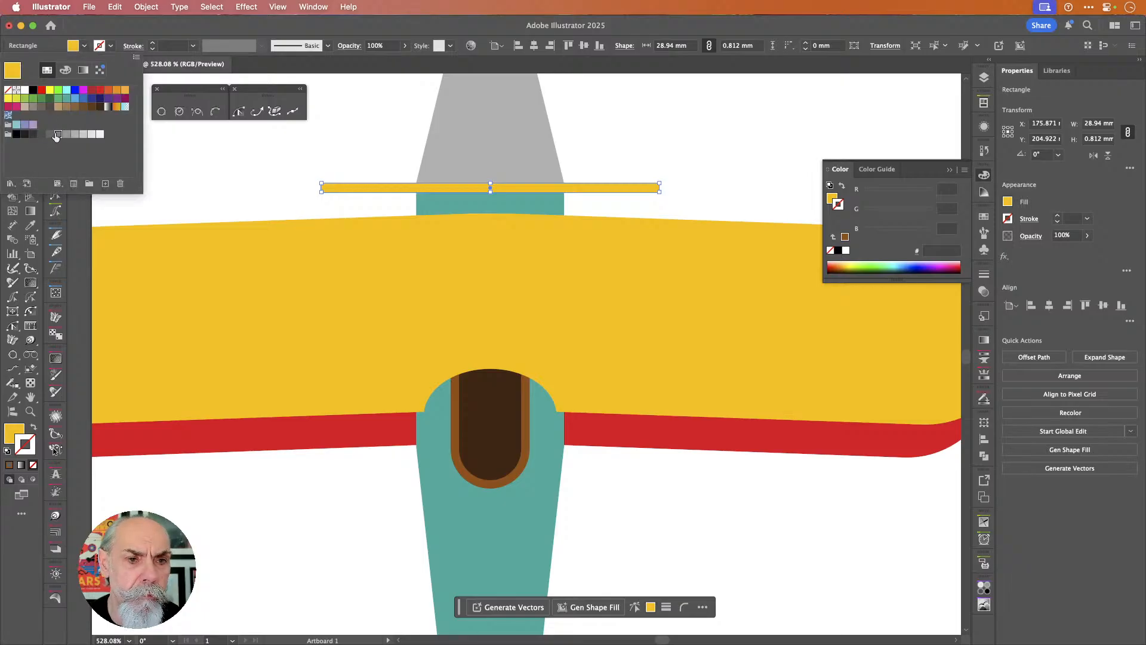
left_click(155, 29)
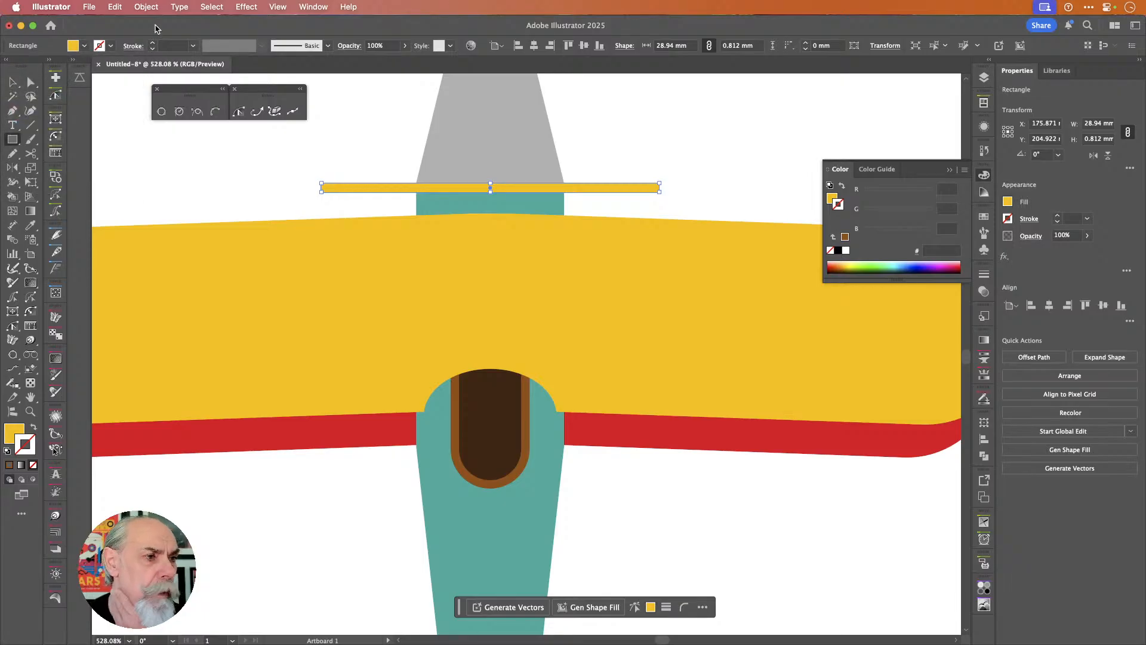
left_click(85, 46)
left_click(51, 134)
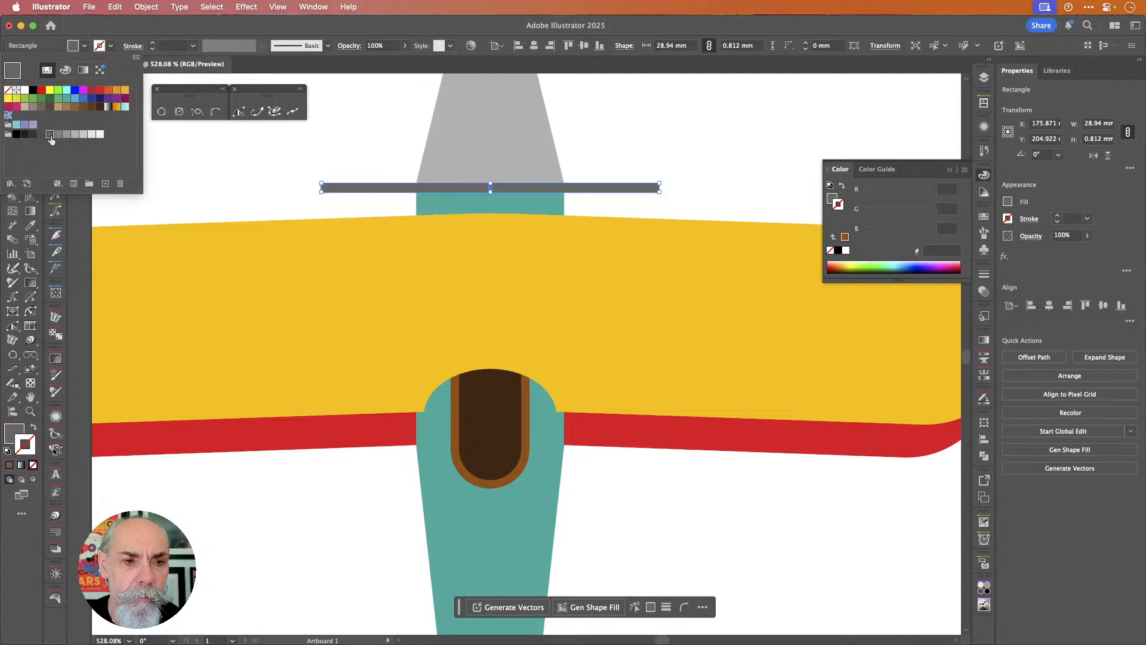
left_click(66, 135)
left_click(58, 134)
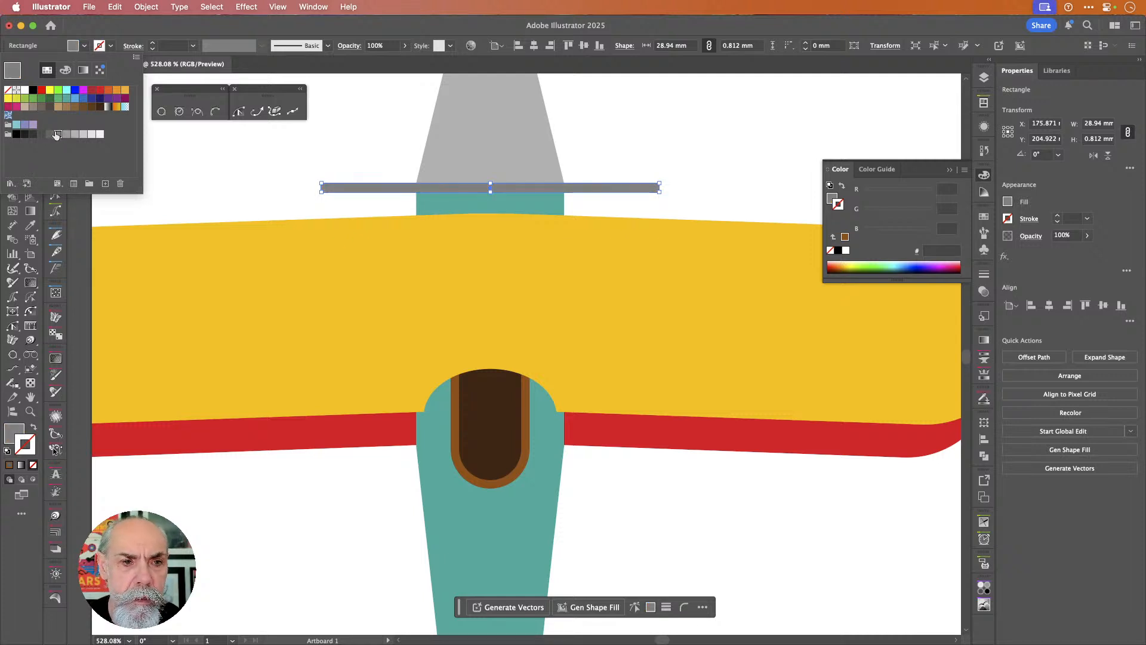
left_click(121, 26)
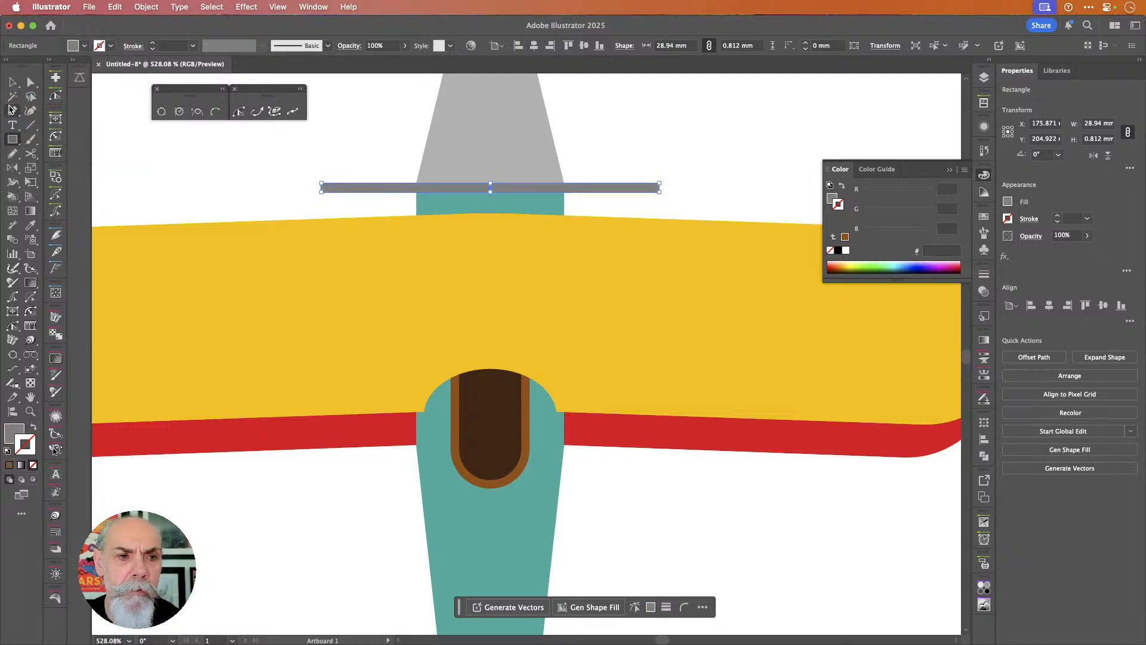
- Duplicate the grey bar just below itself, narrow the copy symmetrically to about 18.5 mm, and move it up to overlap the original
left_click(12, 82)
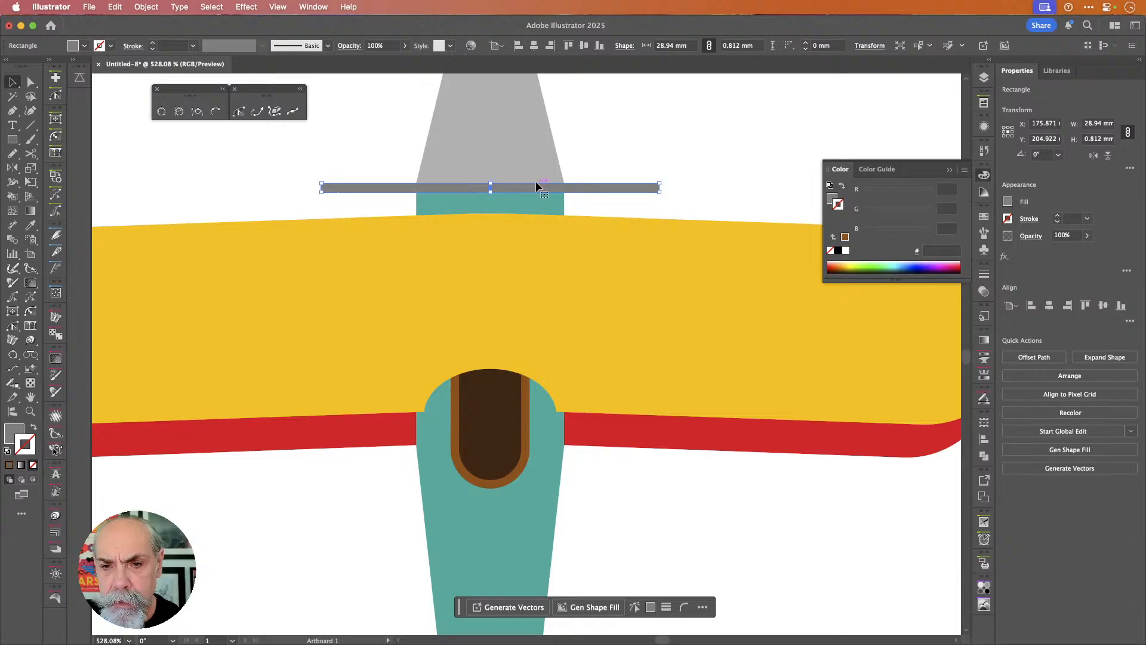
left_click_drag(536, 188, 538, 198)
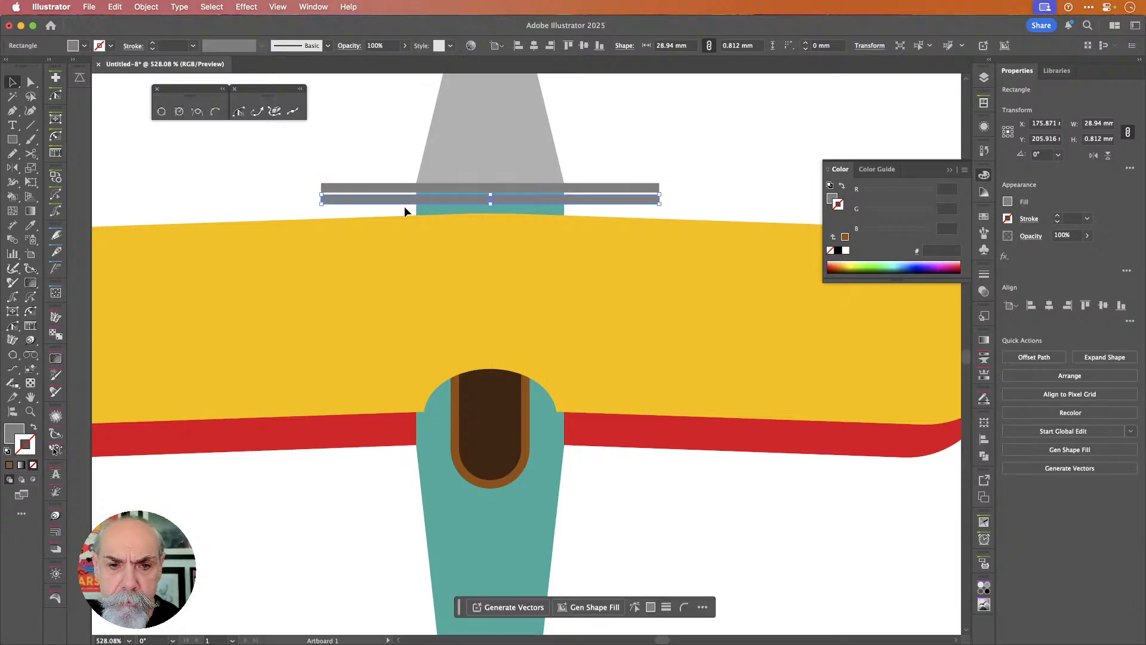
scroll(339, 201, "up", 5)
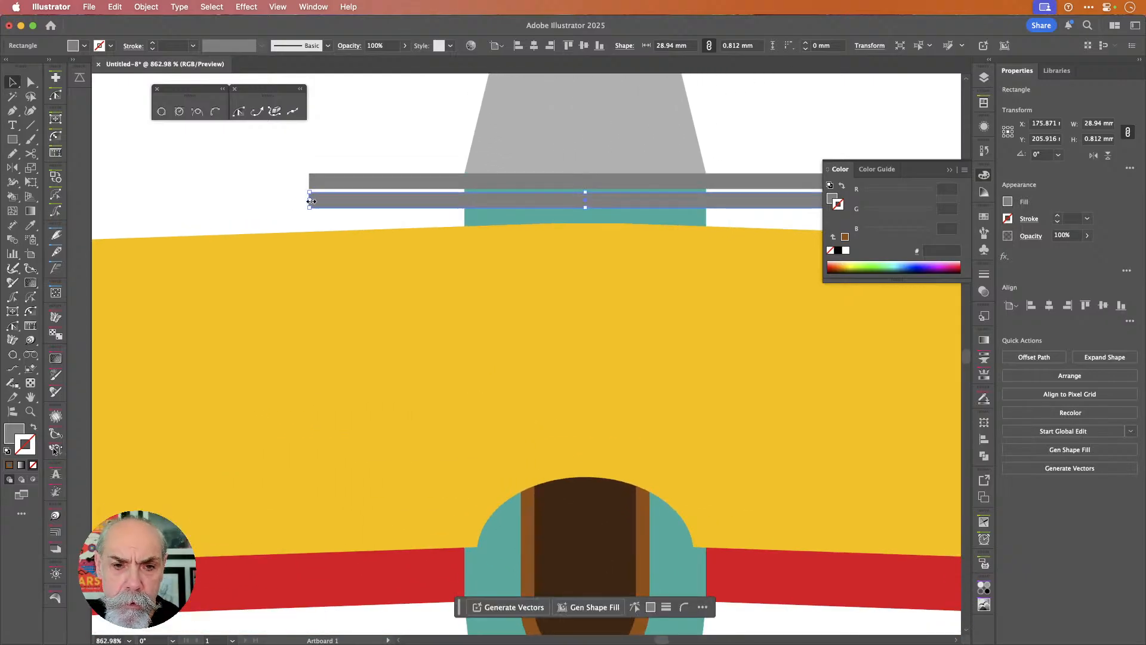
left_click_drag(311, 201, 411, 196)
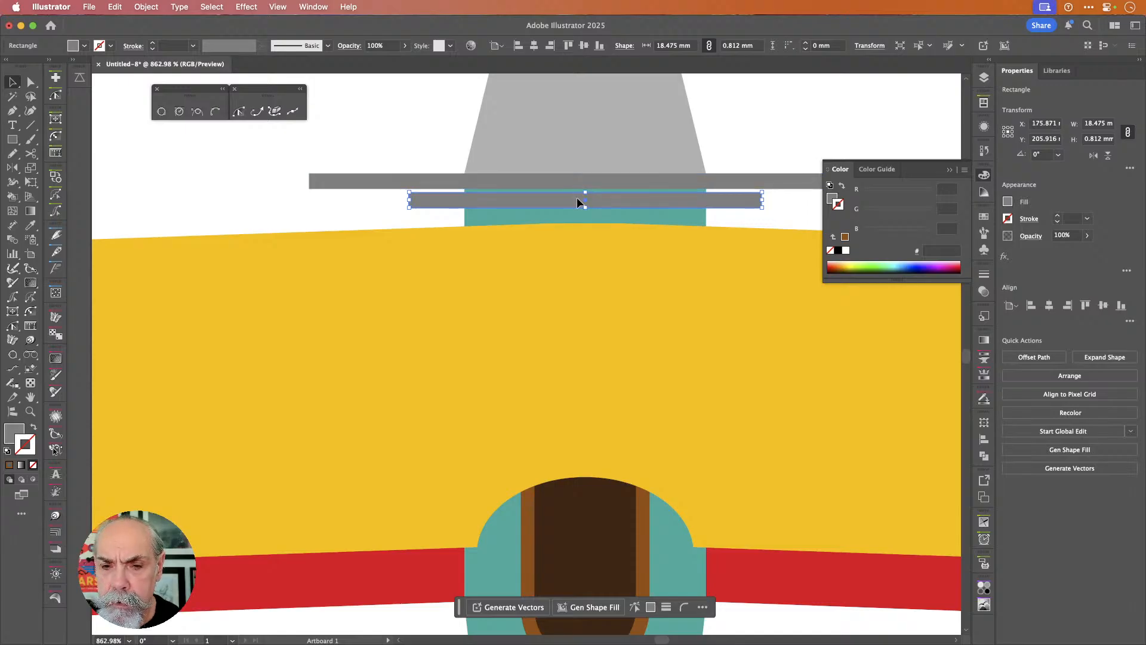
left_click_drag(577, 197, 578, 191)
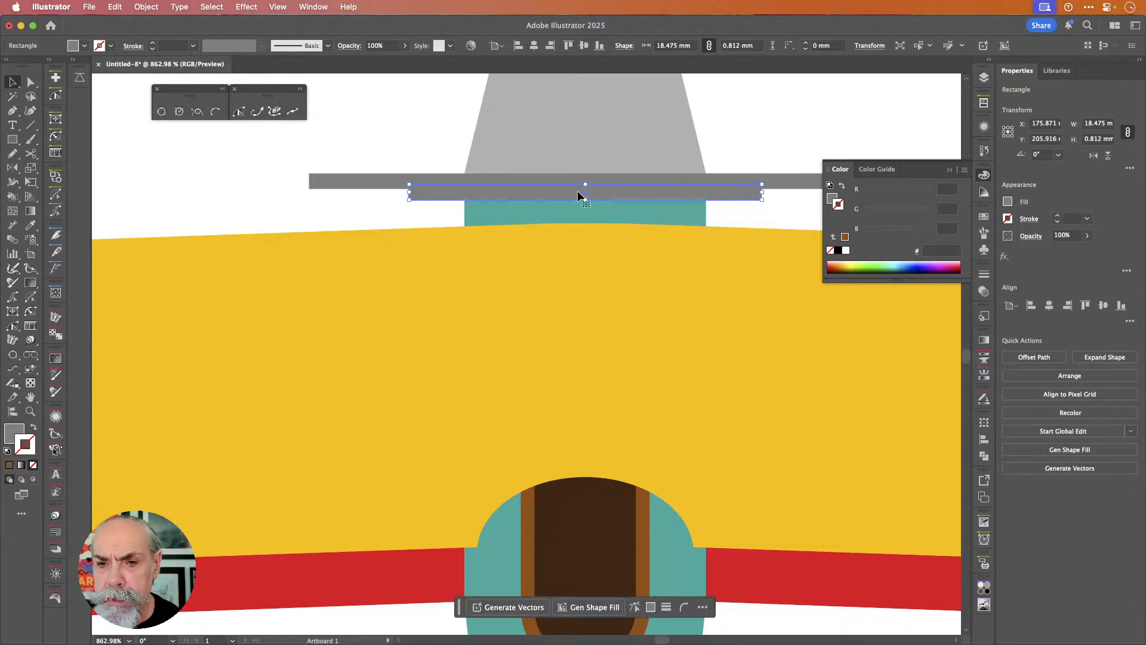
- Select both overlapping grey bars and merge them into one shape with the Shape Builder
left_click(775, 187, "shift")
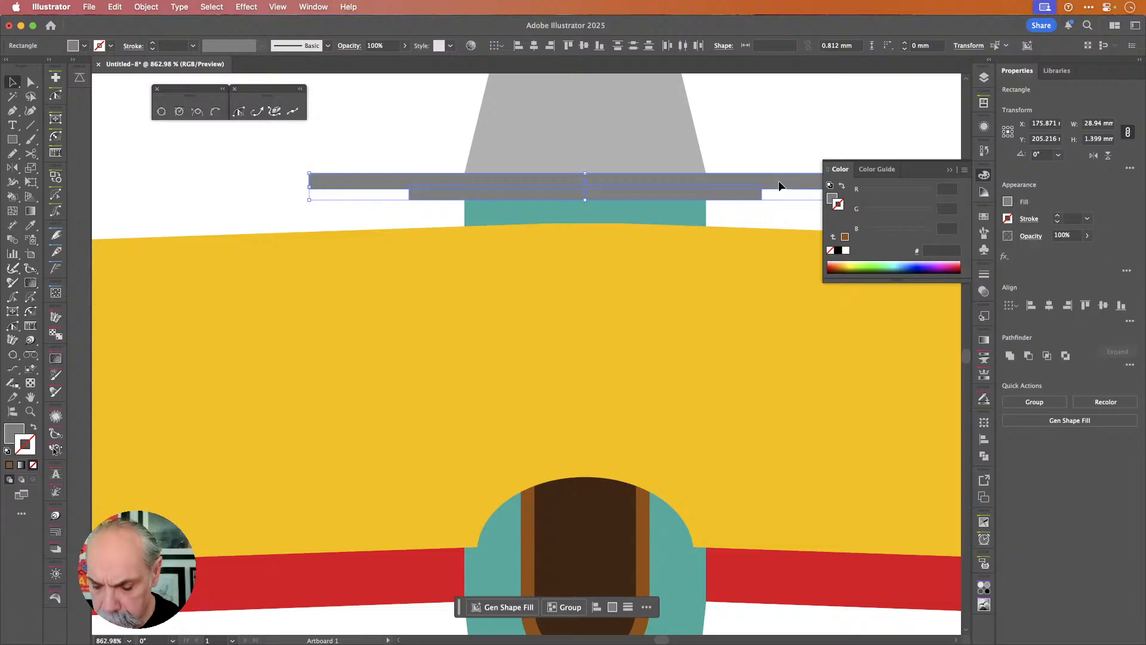
key("shift+m")
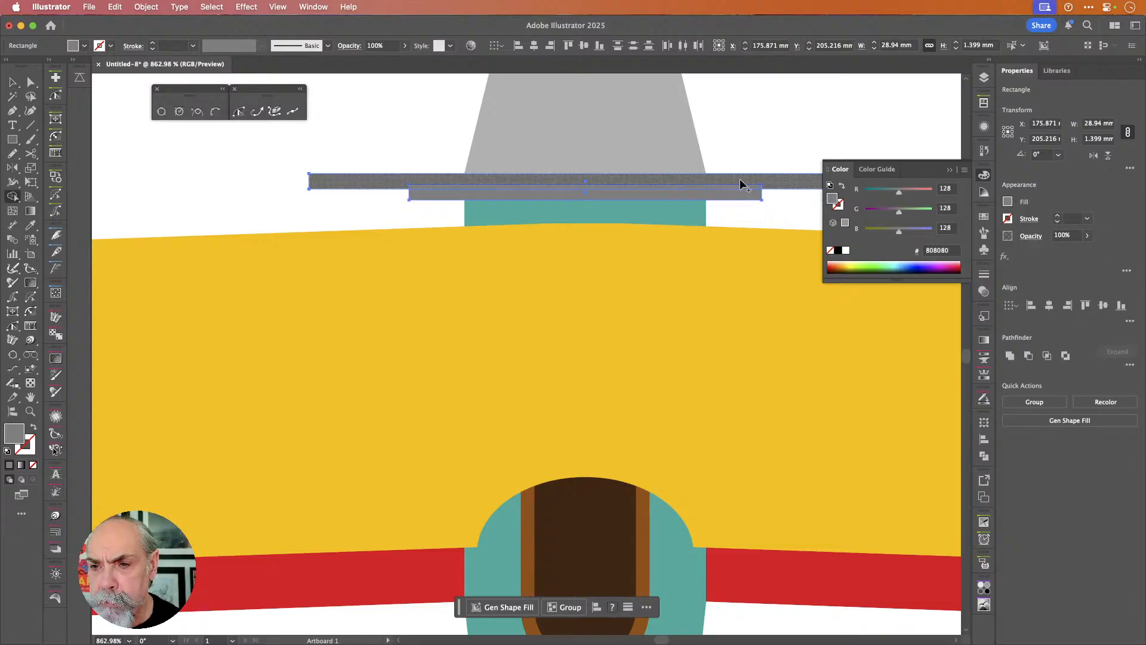
left_click_drag(740, 177, 743, 195)
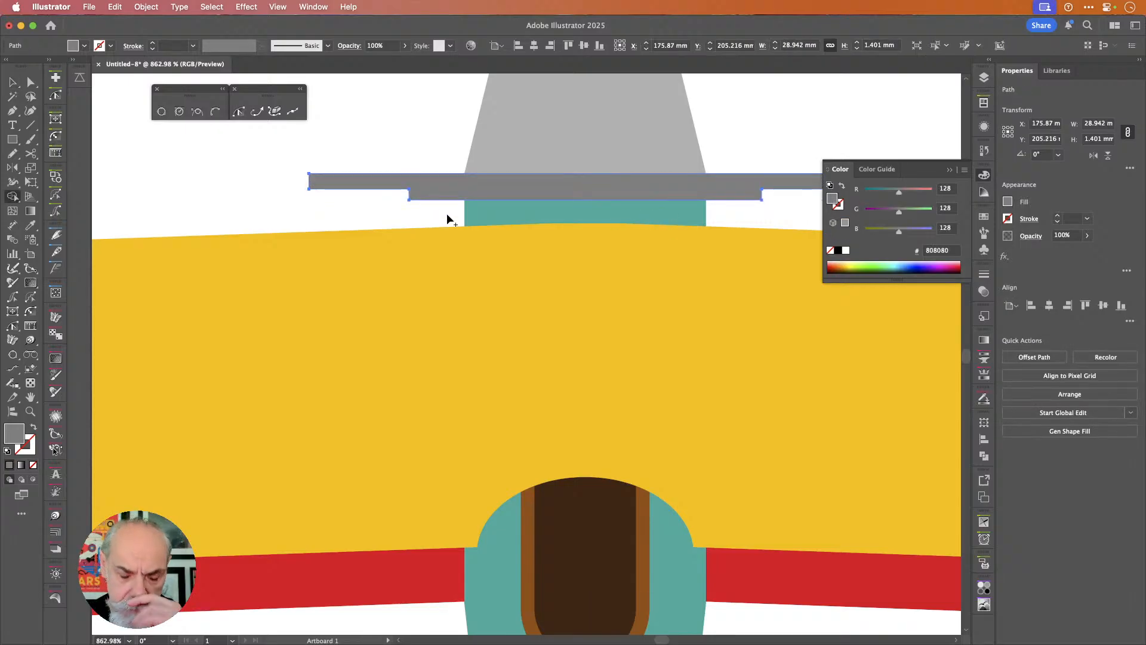
- Directly select the two lower corner points of the axle's thicker middle section and scale them inward horizontally to slope its ends
key("a")
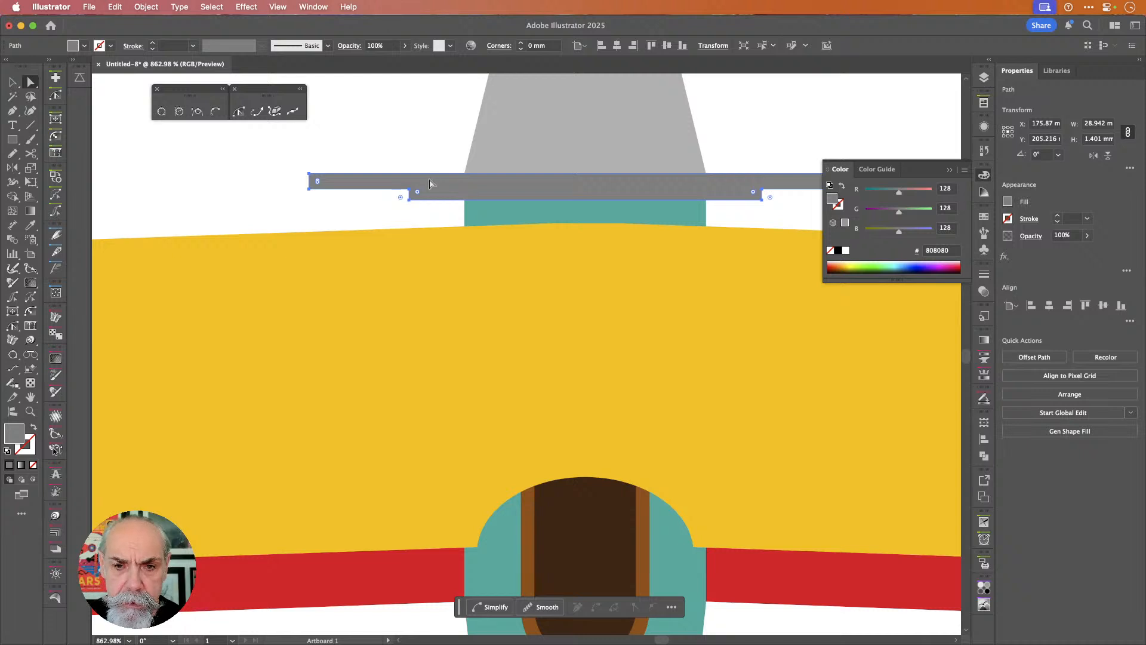
scroll(394, 197, "up", 3)
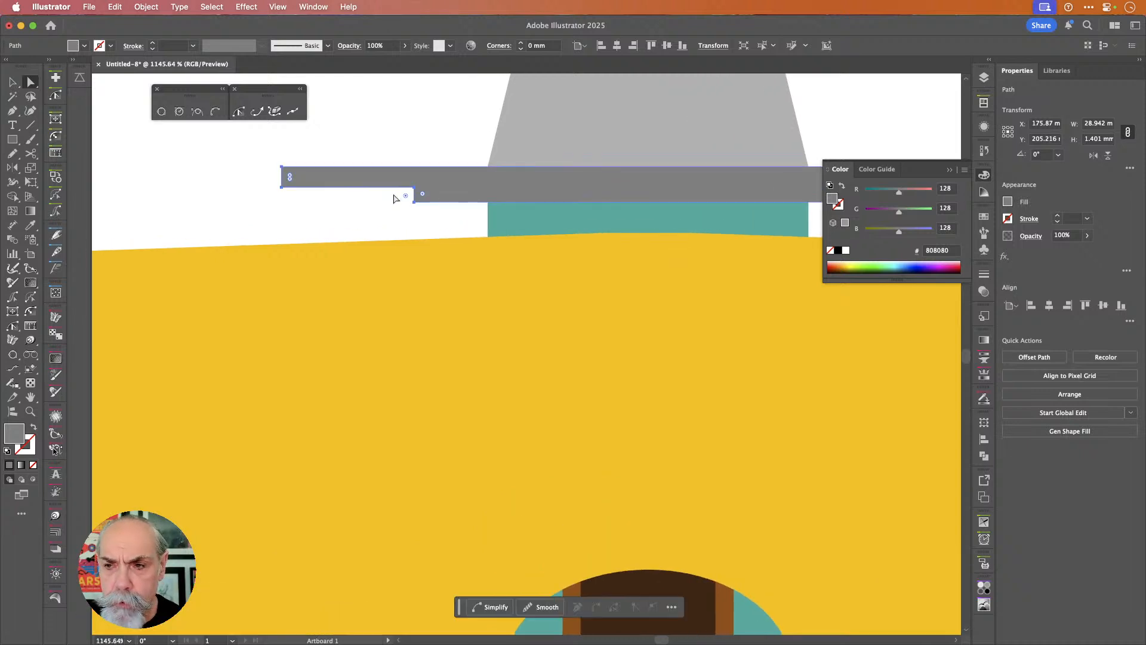
scroll(394, 199, "right", 3)
scroll(395, 199, "right", 1)
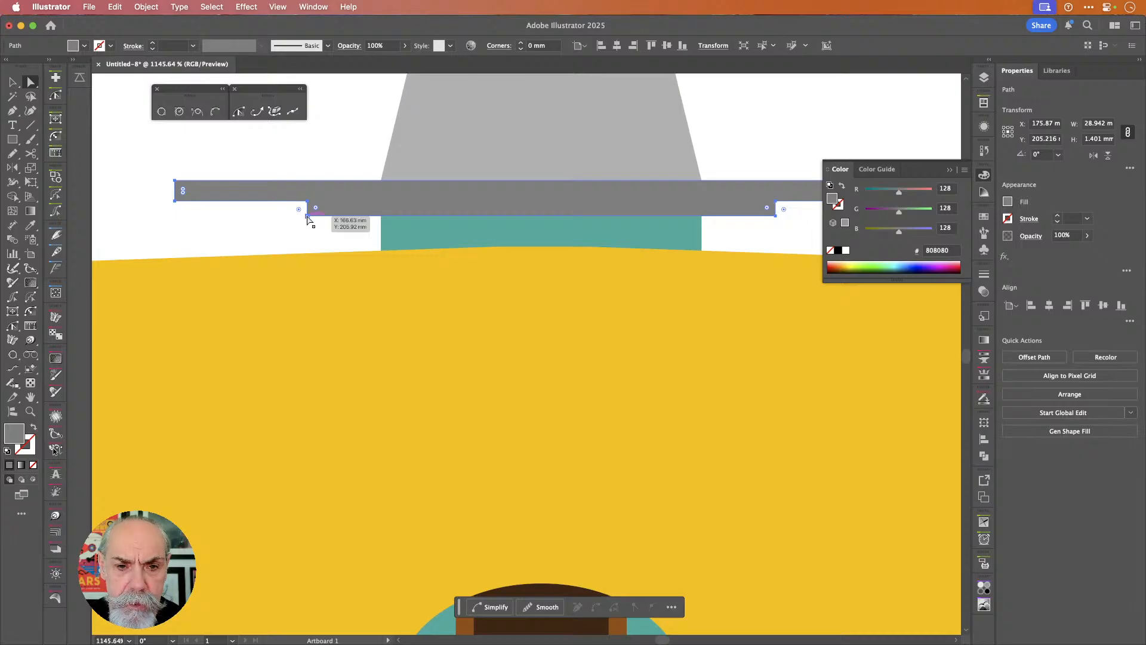
left_click(307, 217)
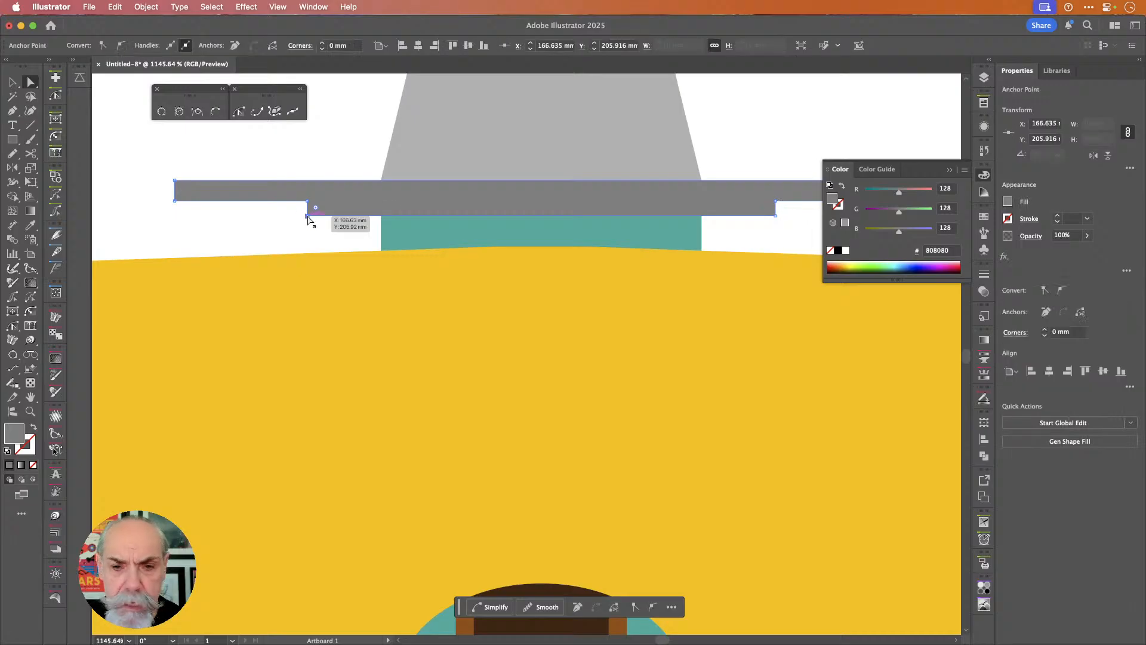
left_click(775, 216, "shift")
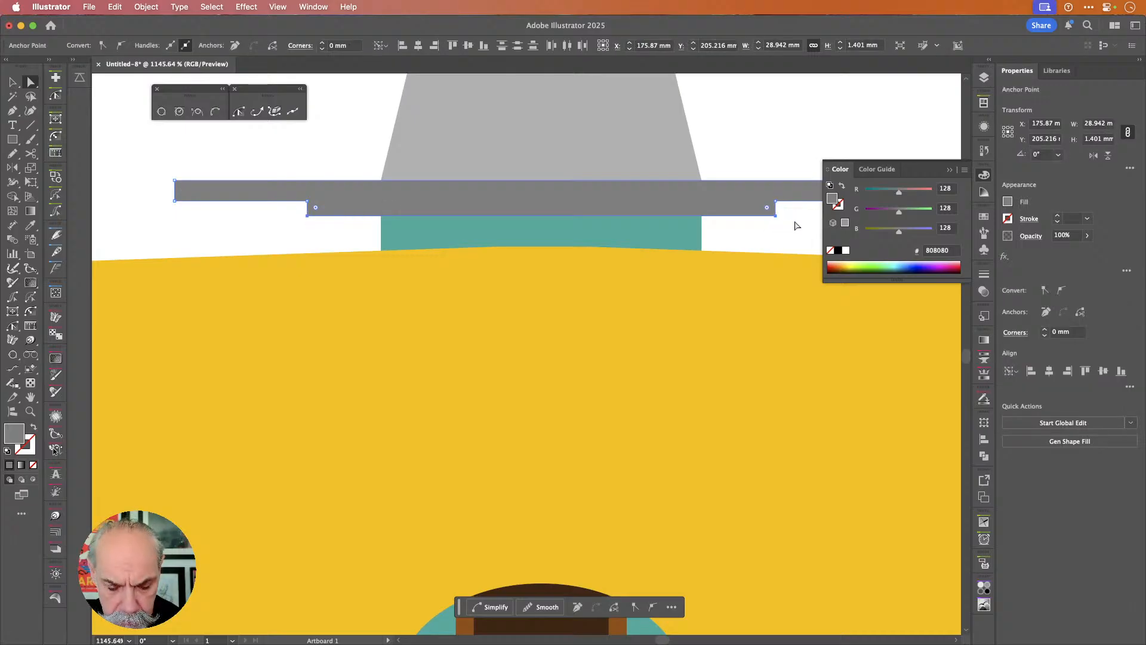
key("s")
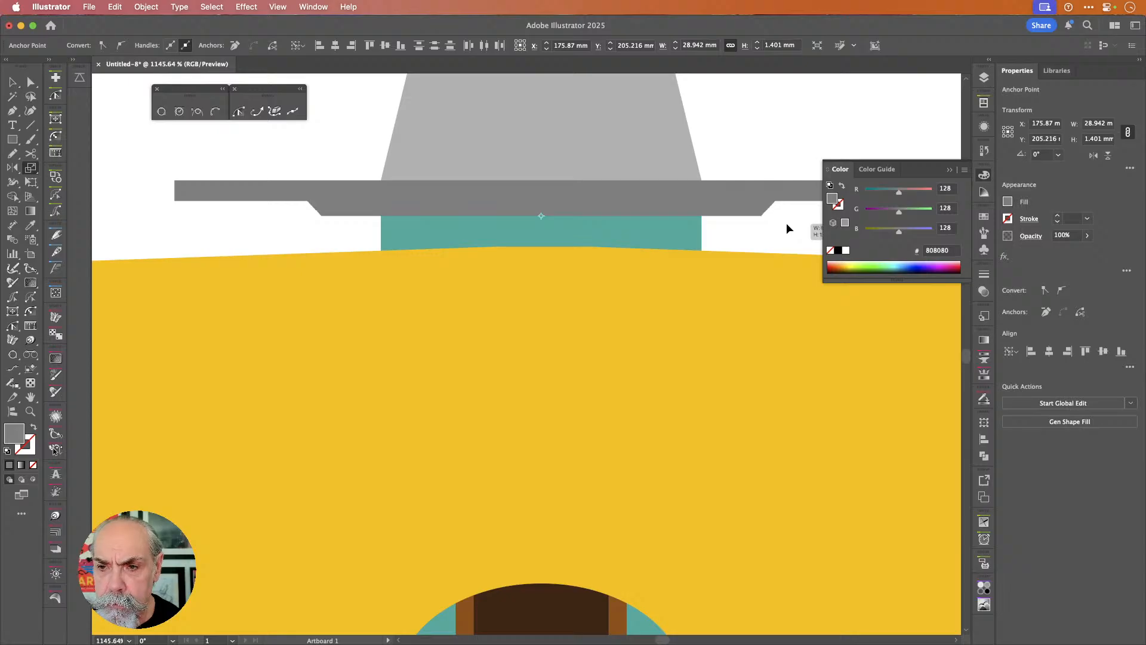
left_click_drag(786, 223, 772, 223)
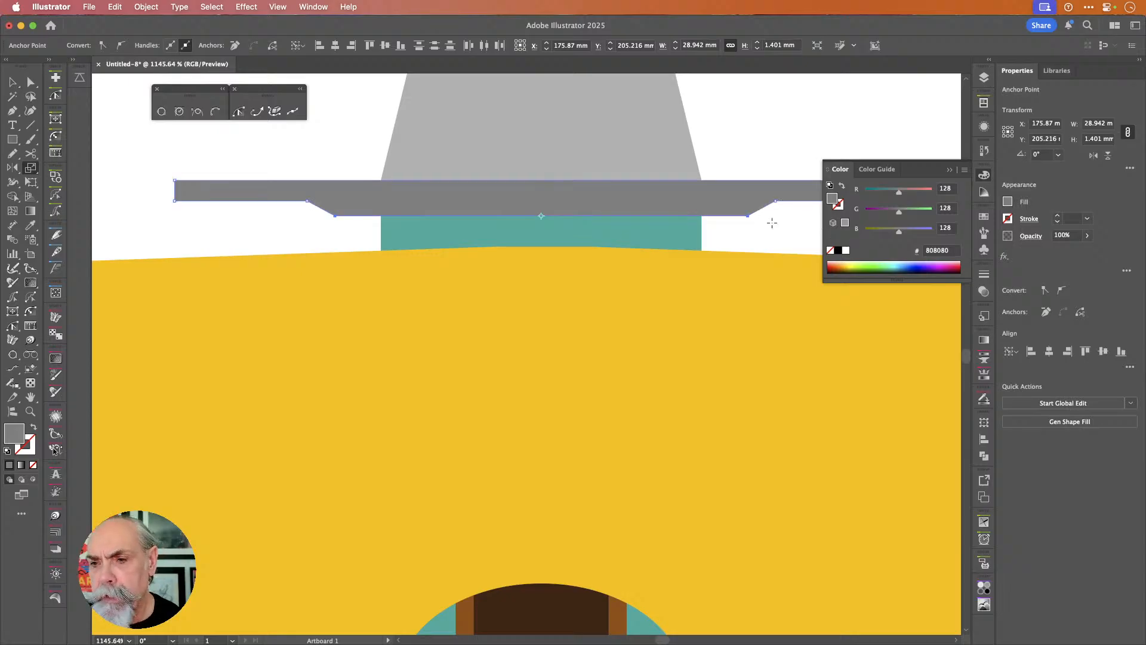
- Select the two inner corners where the axle's slopes meet its thin arms and round them to about 2.6 mm
key("a")
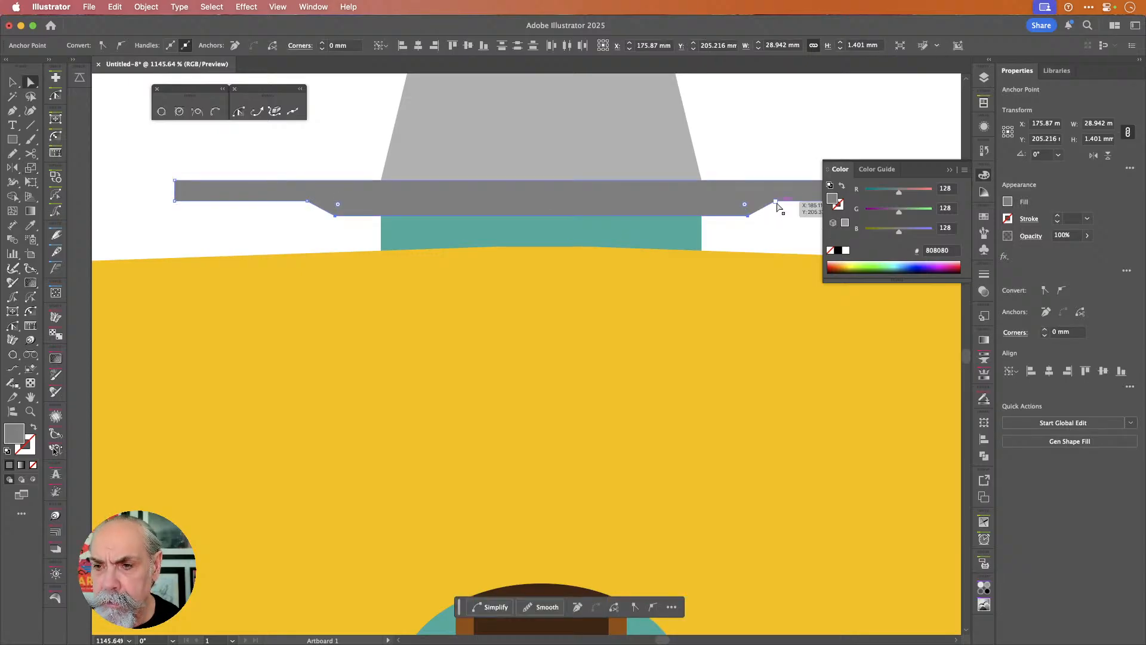
left_click(778, 212)
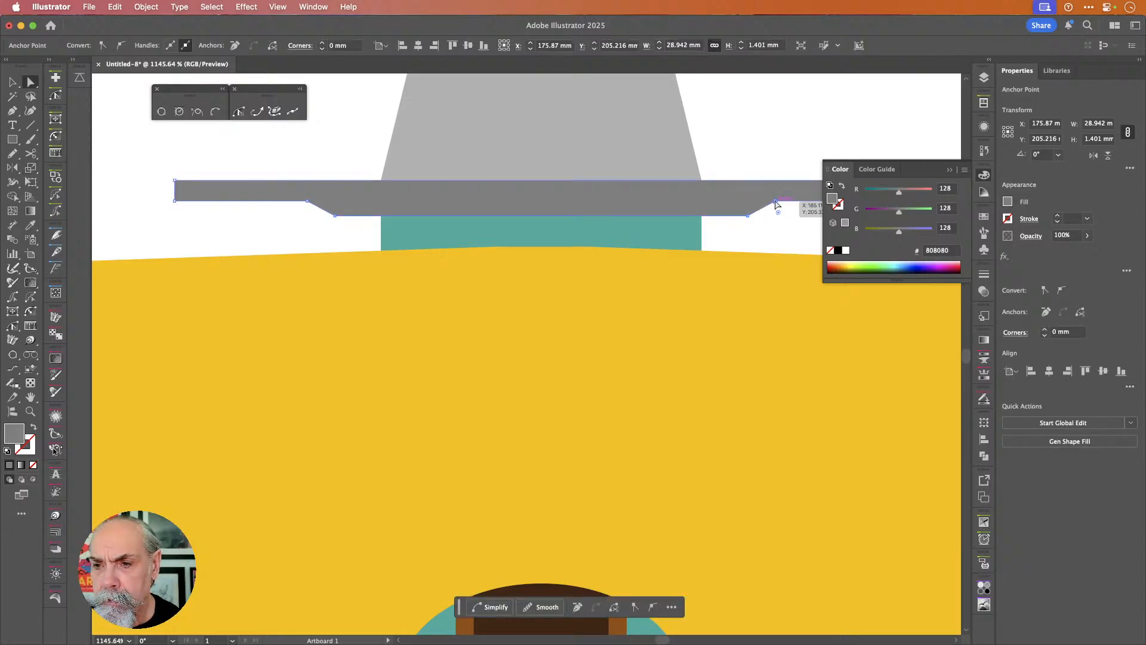
left_click(307, 203, "shift")
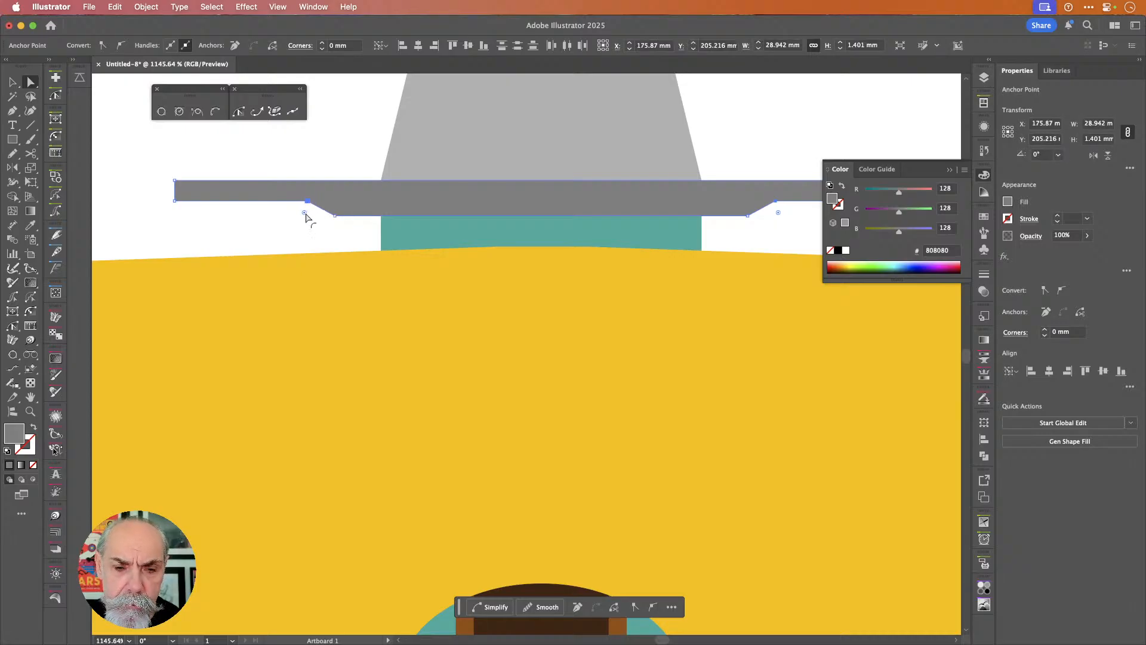
left_click_drag(306, 214, 135, 233)
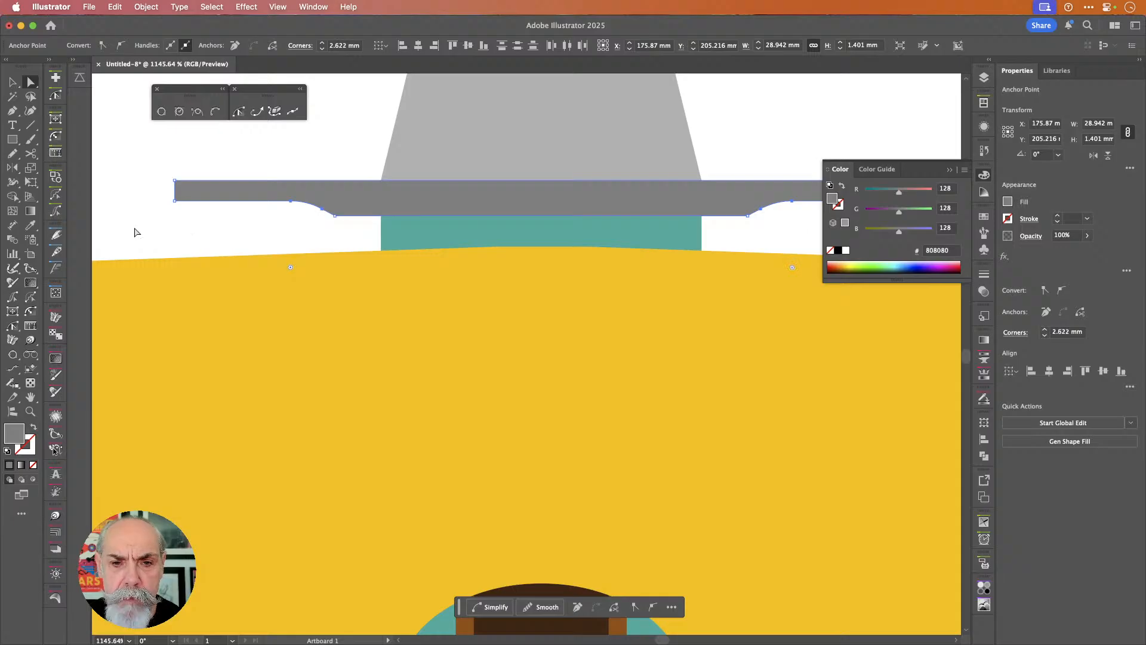
- Directly select the end points of both axle arms and scale them inward symmetrically to shorten the axle
scroll(135, 232, "down", 3)
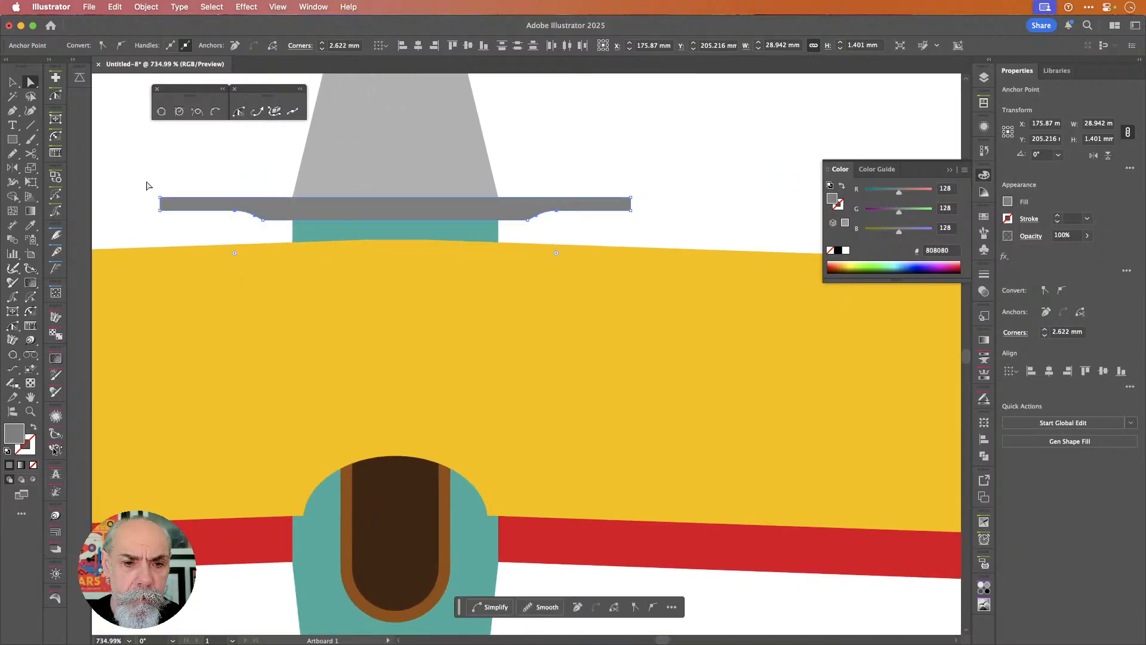
left_click_drag(166, 209, 175, 221)
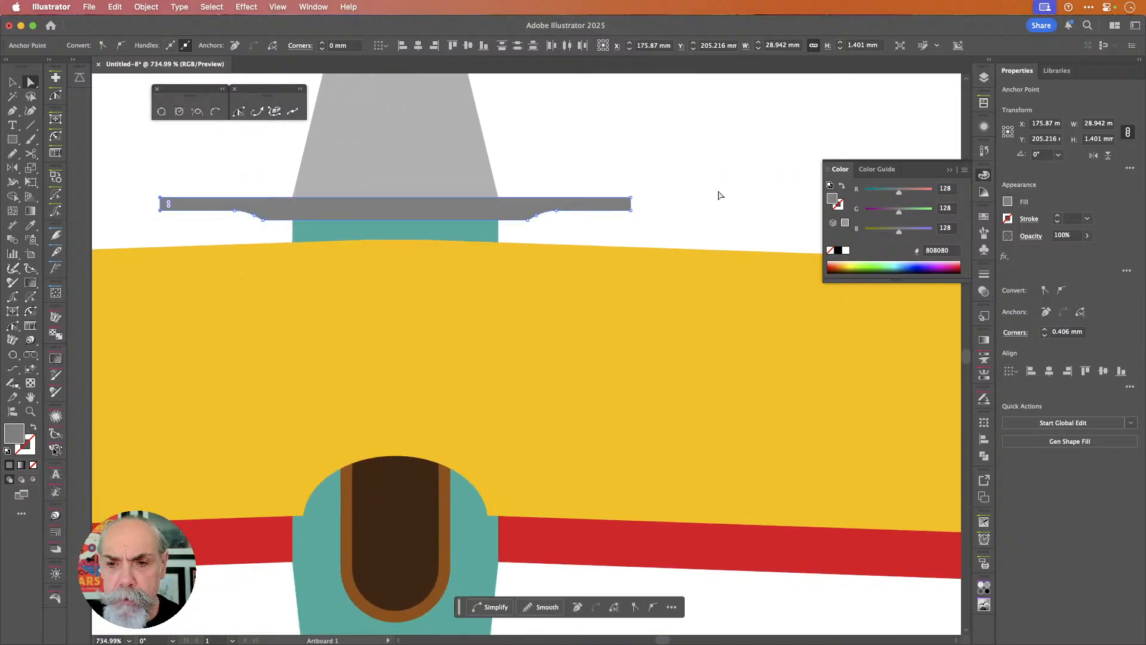
left_click_drag(643, 178, 625, 229)
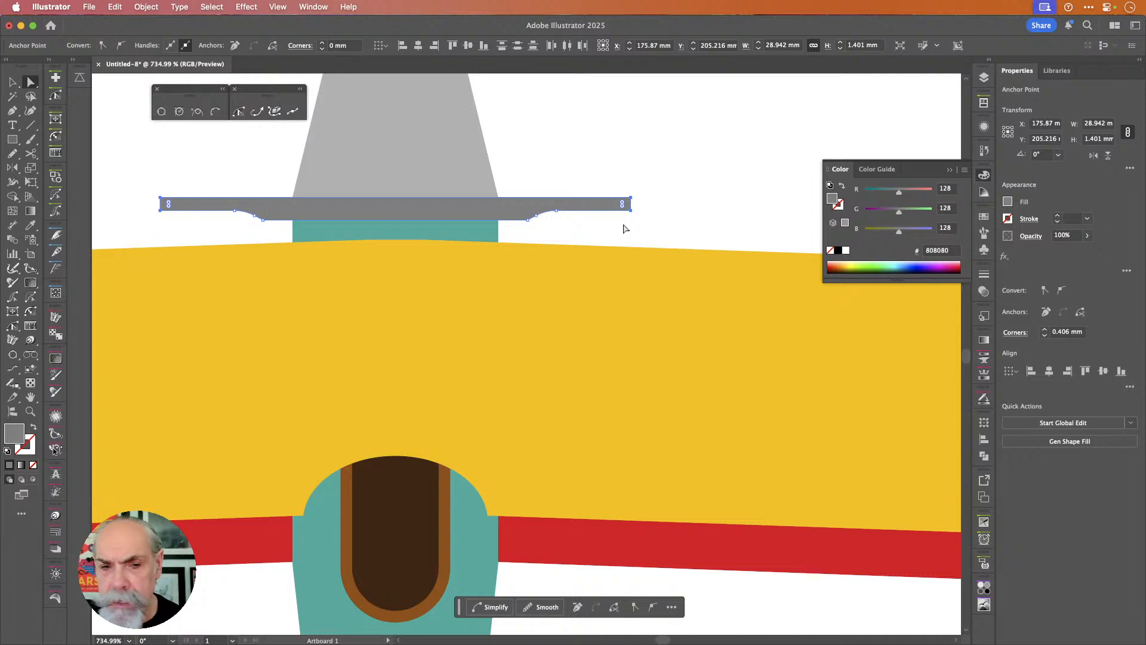
key("s")
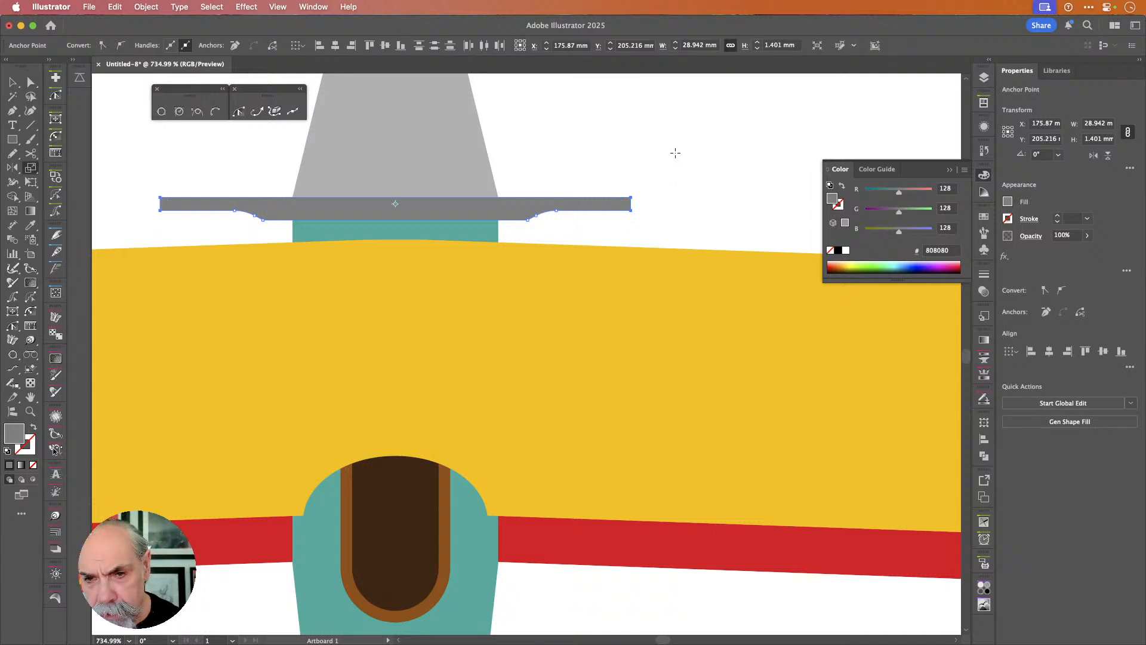
left_click_drag(675, 153, 598, 163)
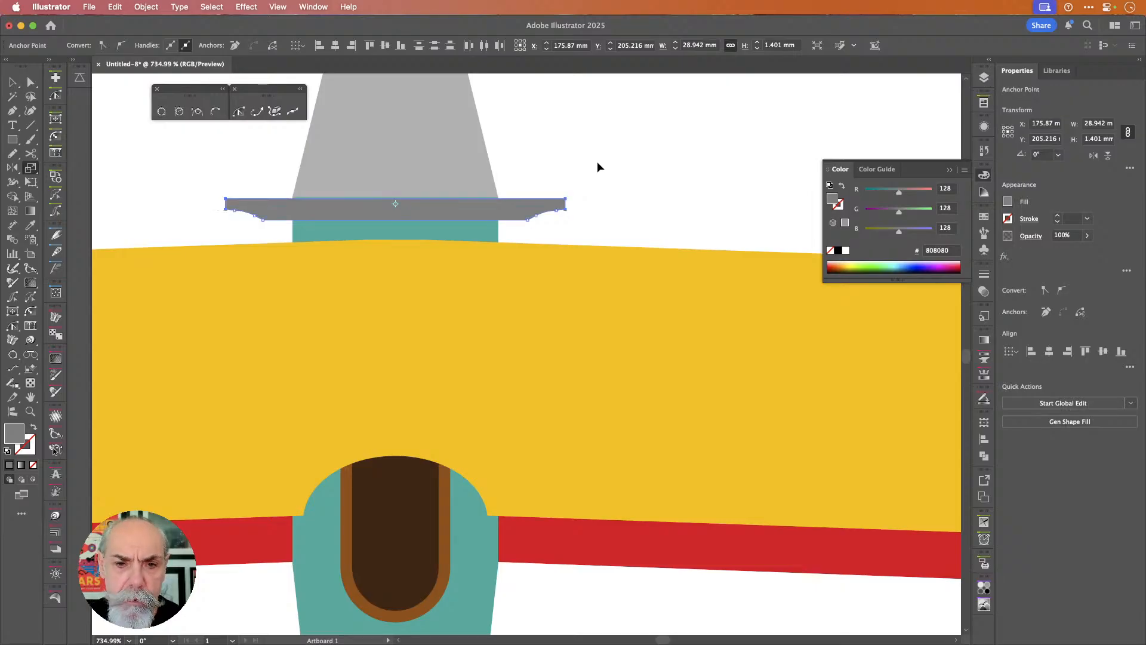
- Draw a wheel rectangle about 1.1 mm wide and 4.2 mm high centred on the axle's left end and fill it dark grey 333333
key("v")
left_click(597, 161)
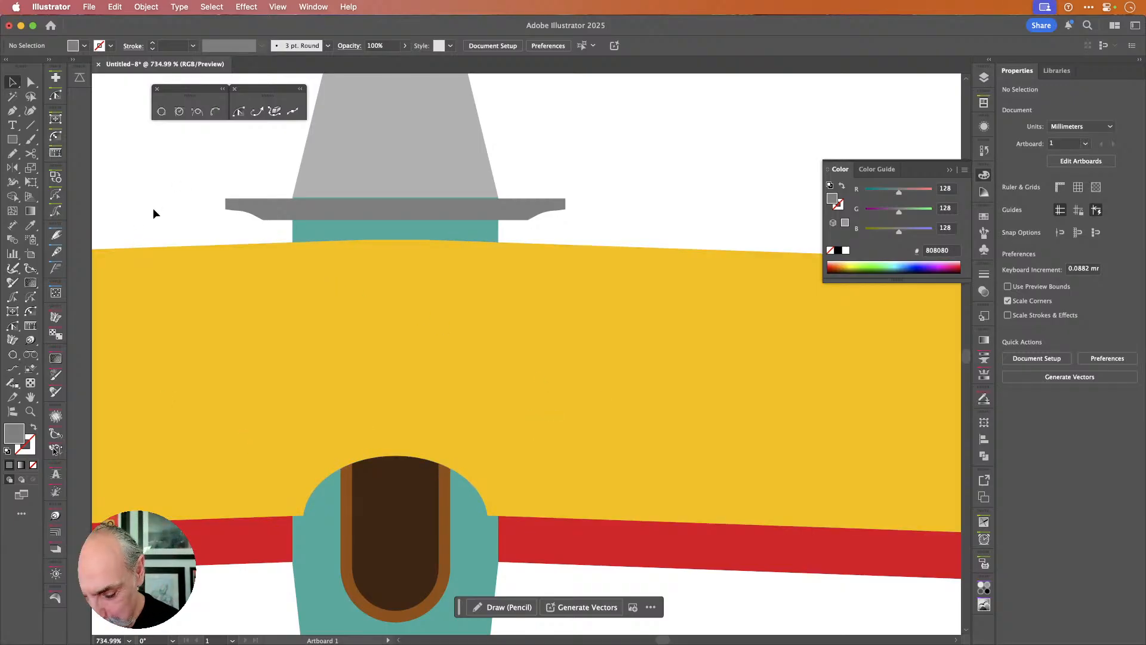
key("m")
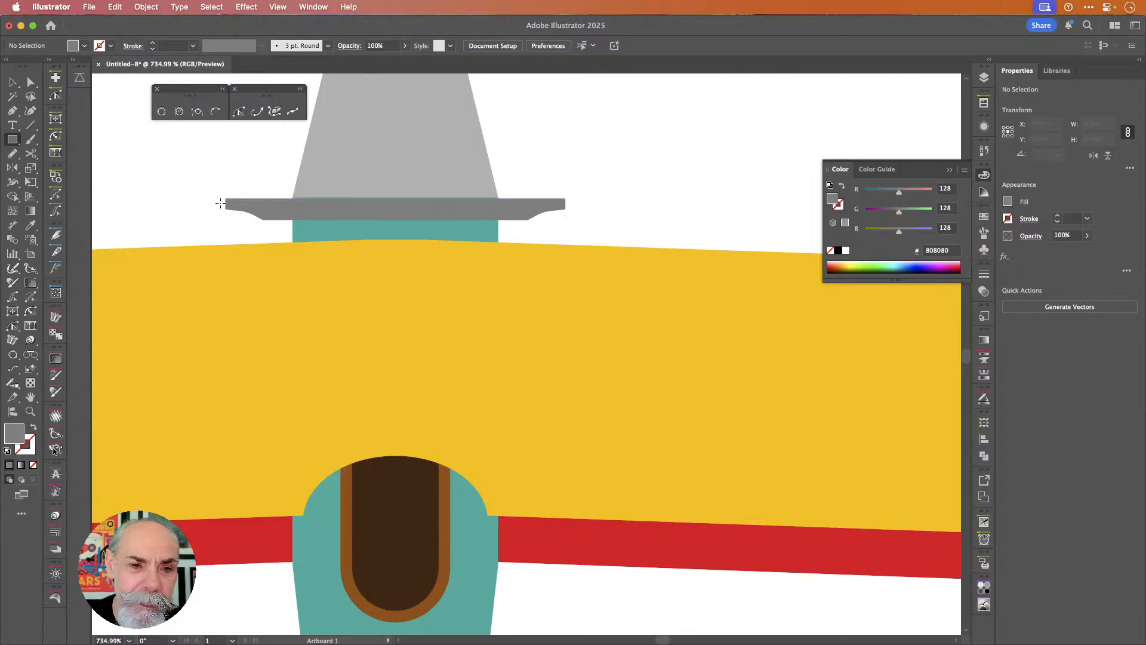
left_click_drag(221, 204, 229, 170)
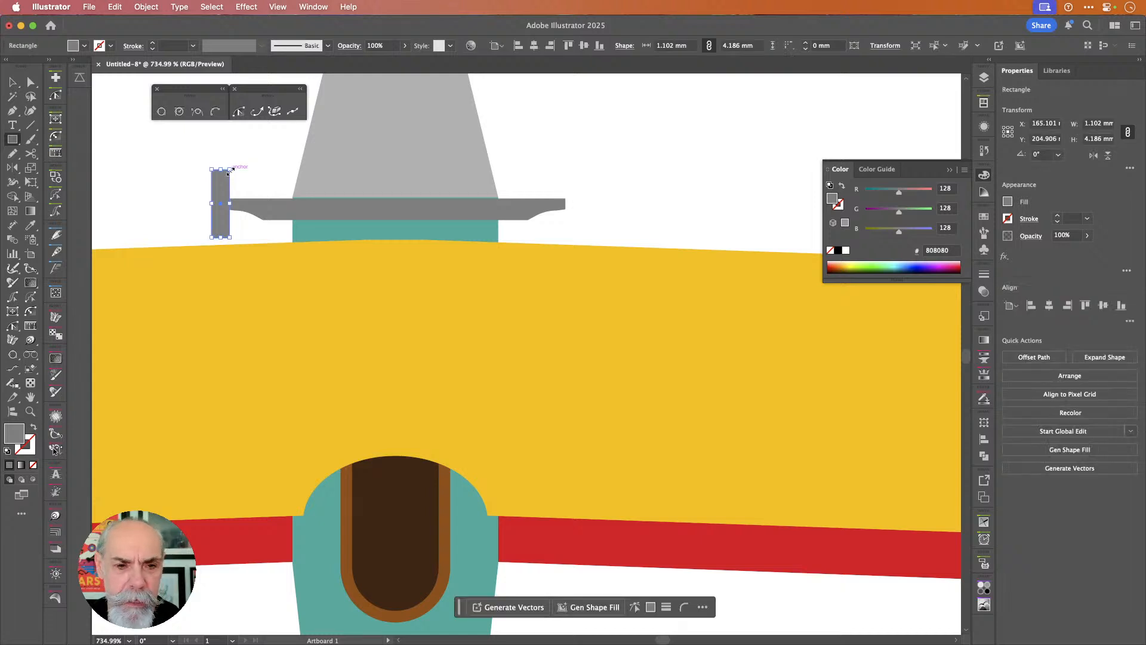
left_click(85, 46)
left_click(34, 135)
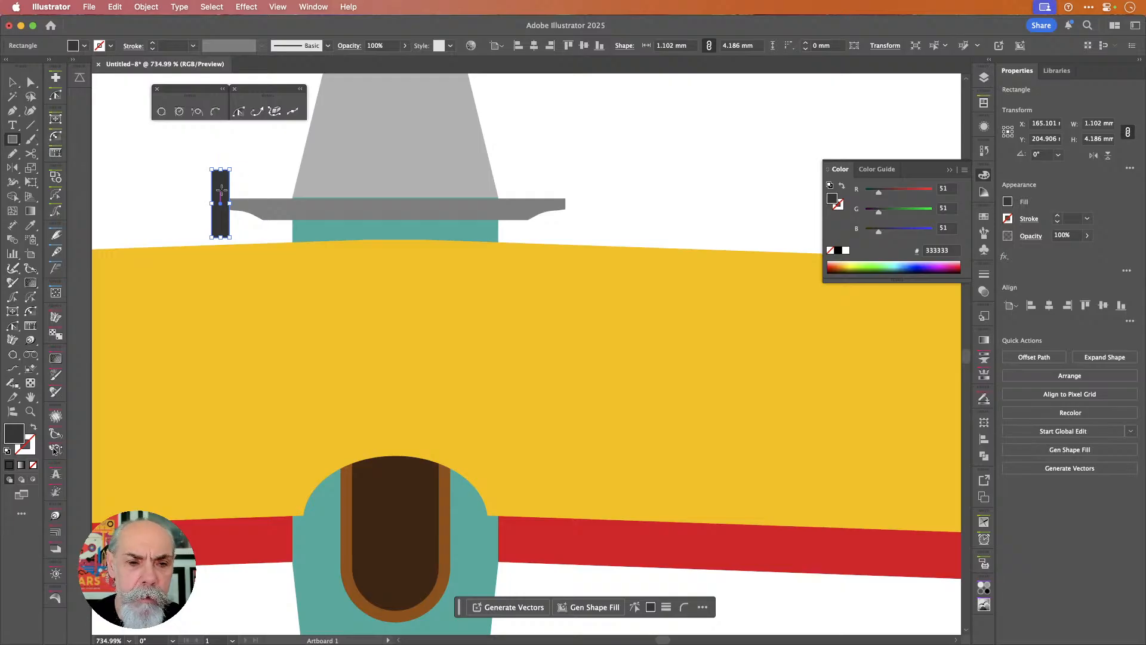
- Round all the corners of the dark wheel rectangle fully into a capsule shape
scroll(246, 172, "up", 5)
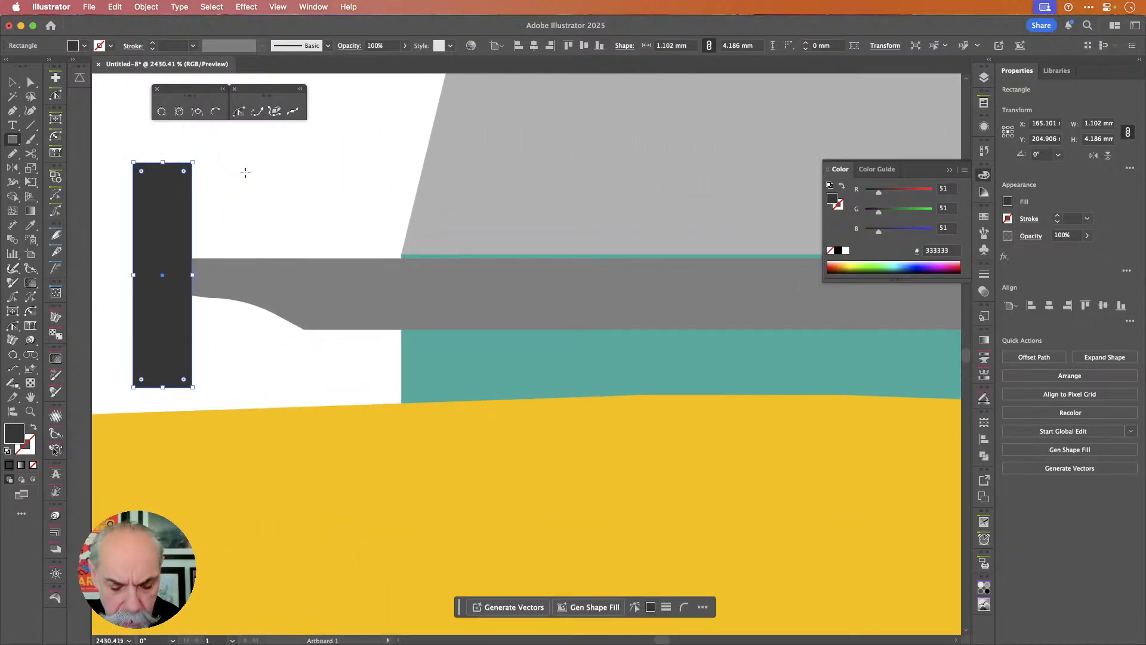
key("a")
left_click_drag(143, 173, 251, 225)
left_click(251, 225)
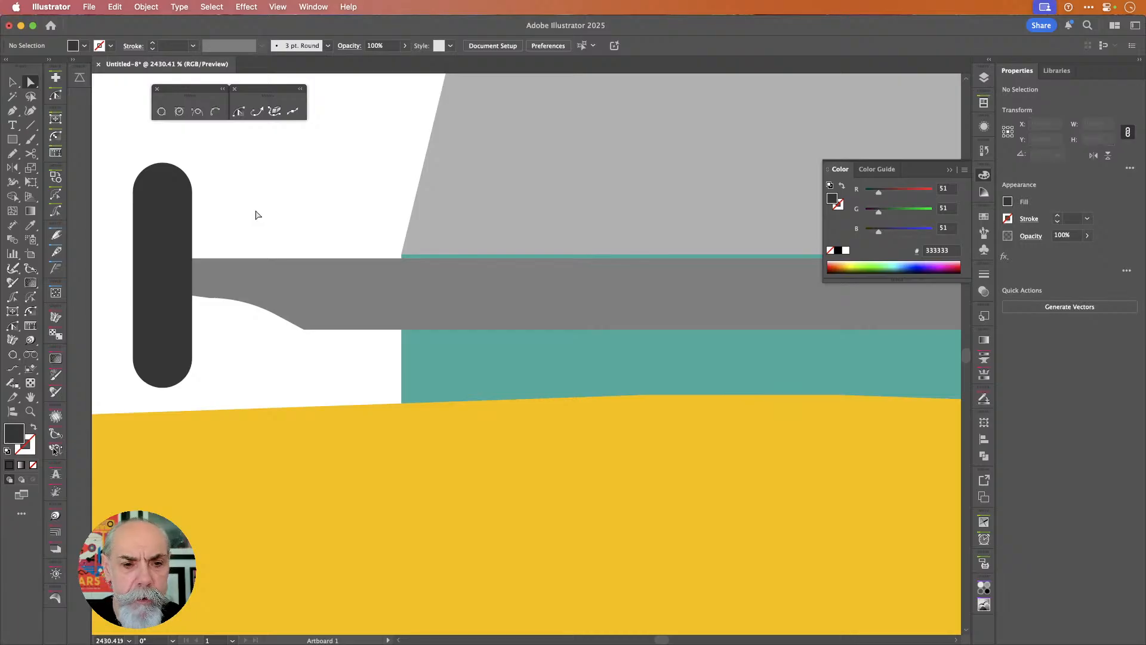
- Reflect a copy of the wheel across the vertical axis through the centre of the teal circle above the nose
scroll(258, 214, "down", 5)
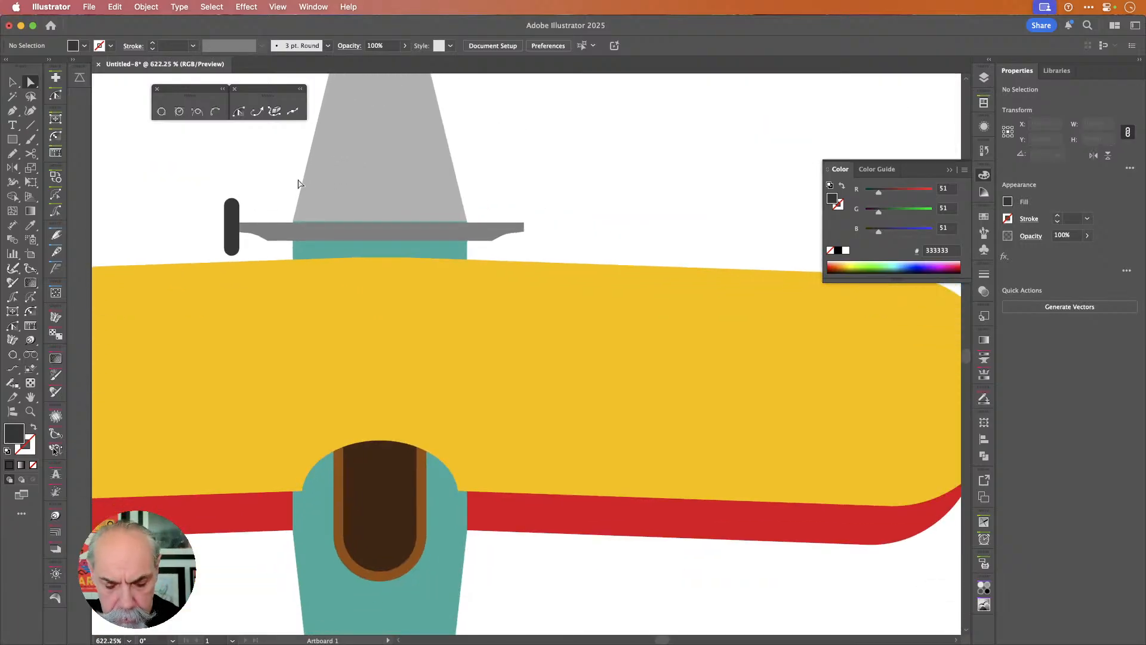
scroll(348, 179, "up", 3)
scroll(376, 185, "up", 4)
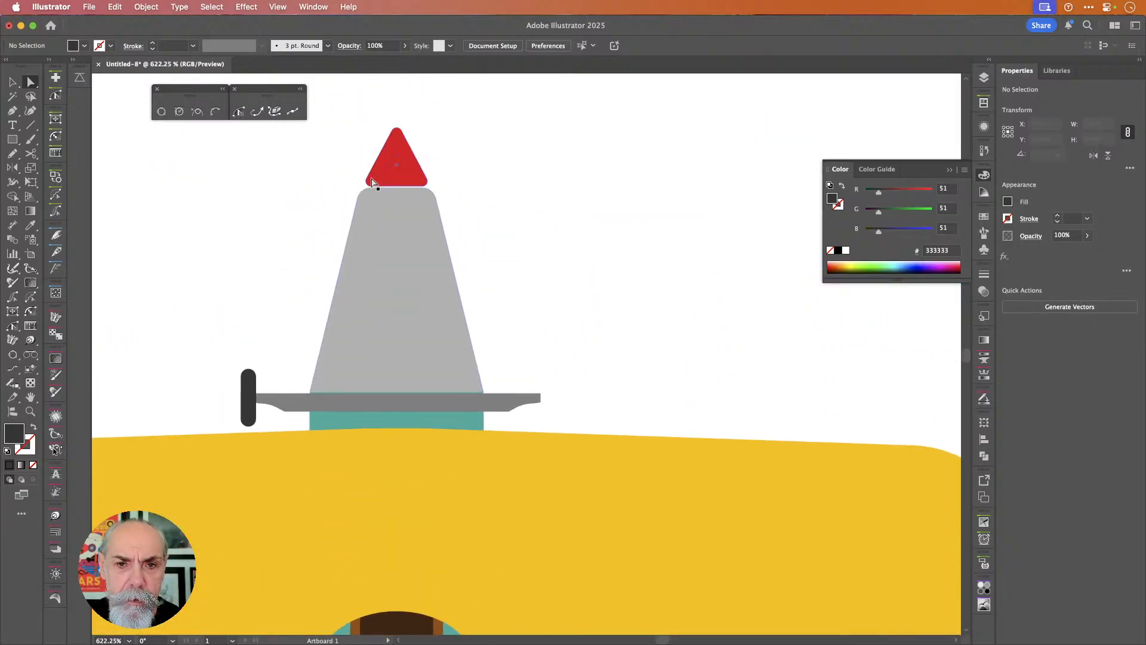
scroll(373, 183, "down", 5)
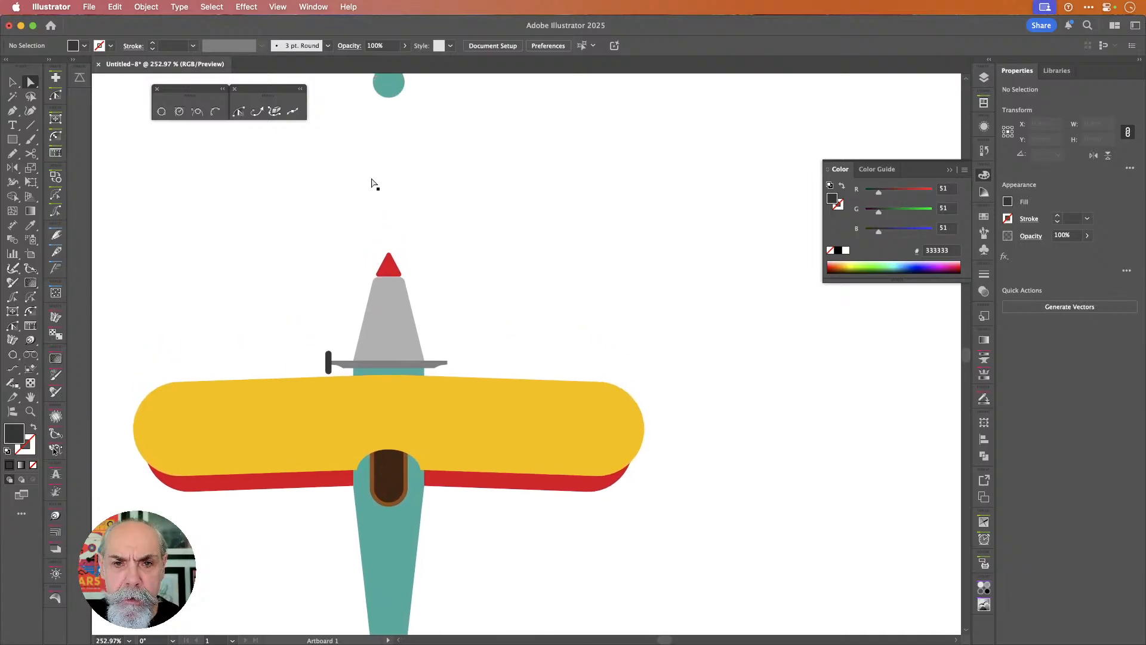
scroll(373, 183, "up", 1)
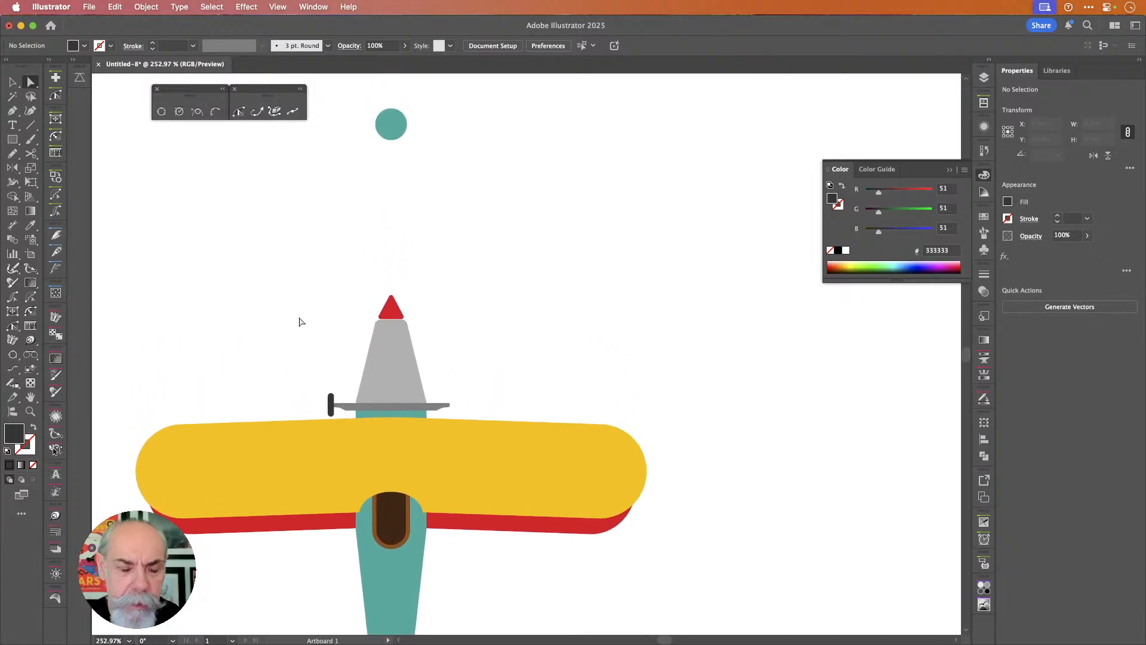
left_click(12, 82)
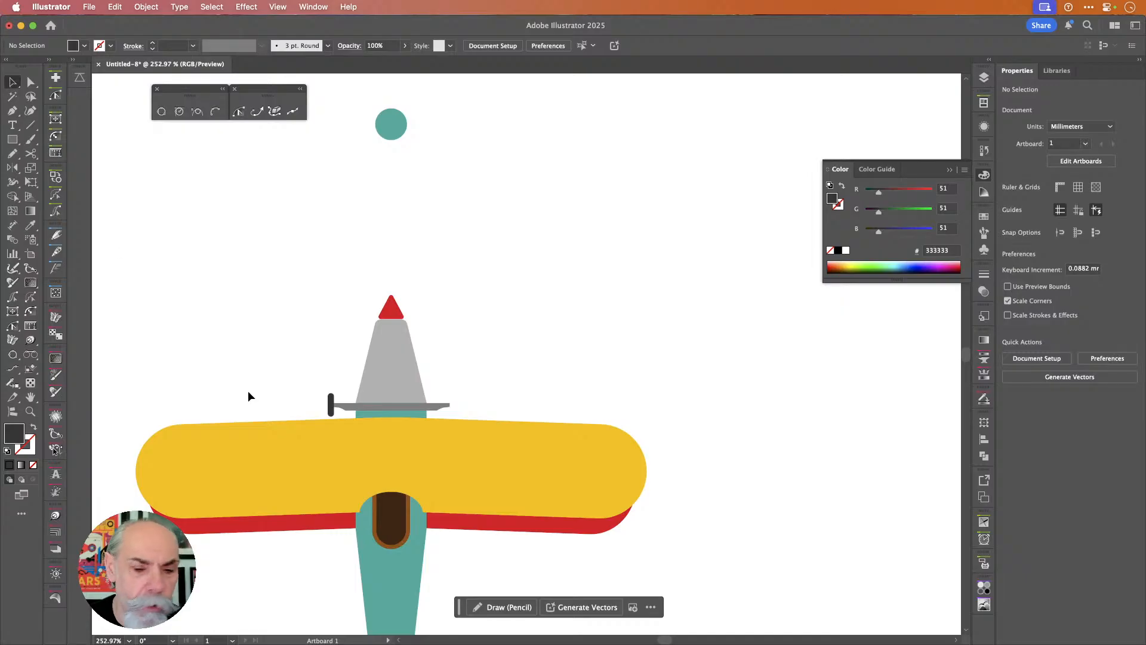
left_click(332, 403)
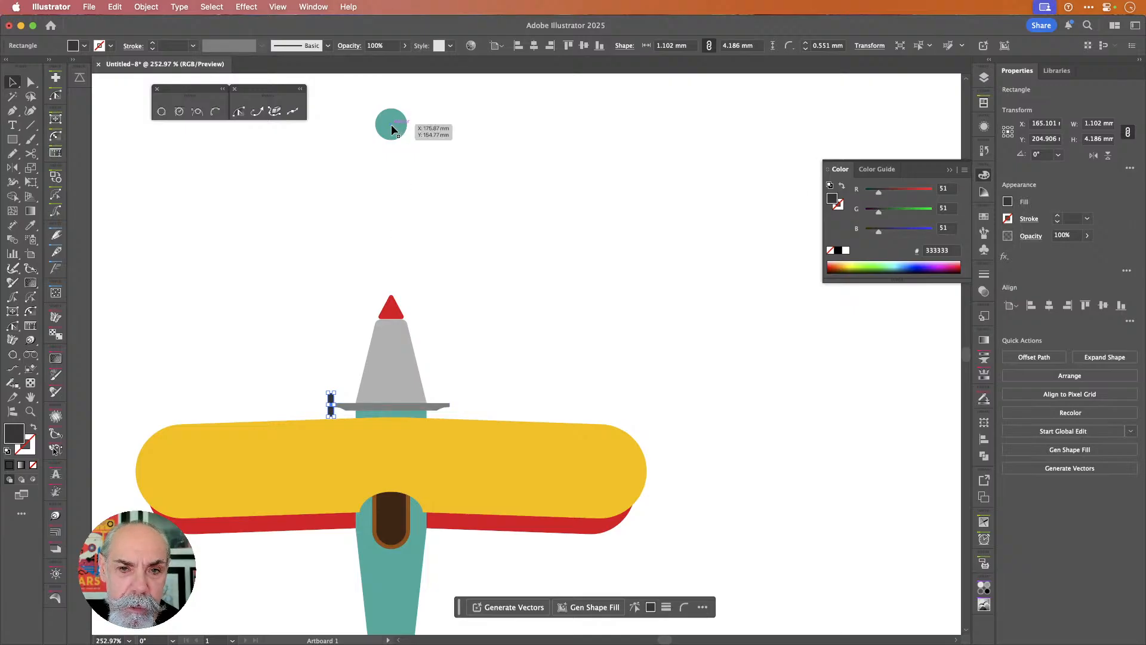
key("o")
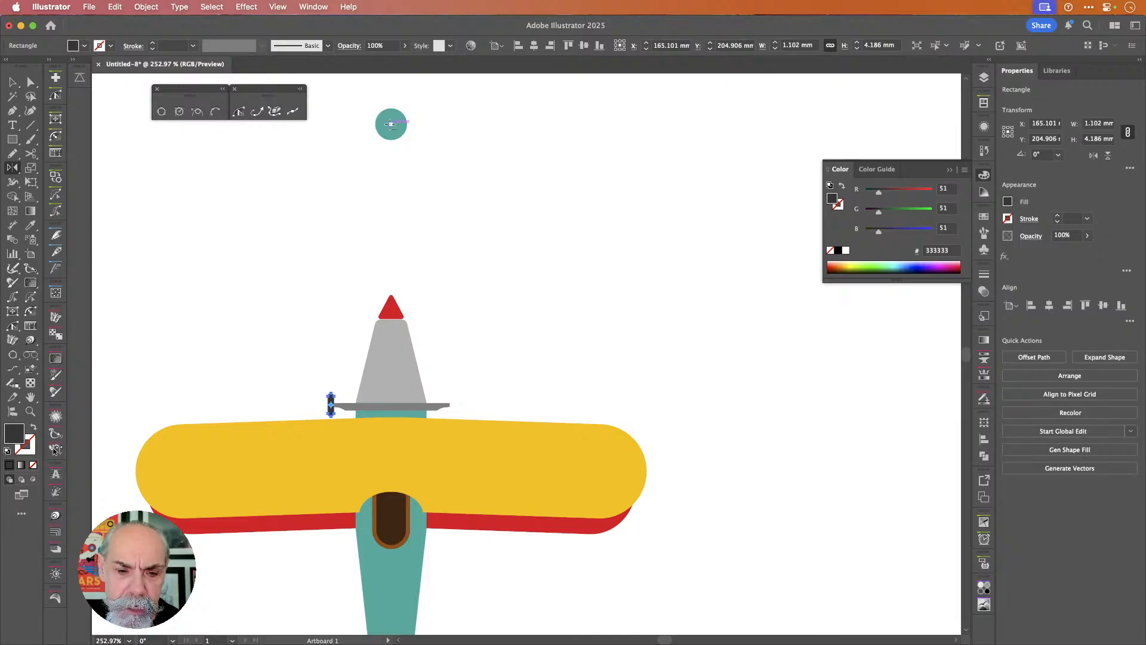
left_click(391, 124, "alt")
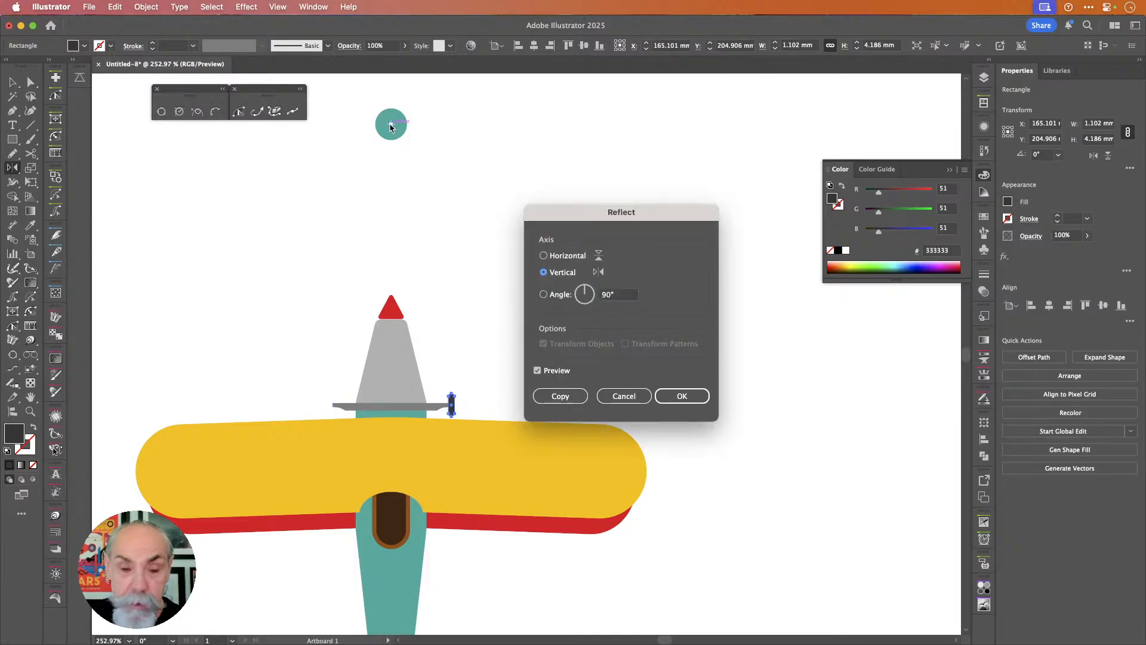
key("alt+Return")
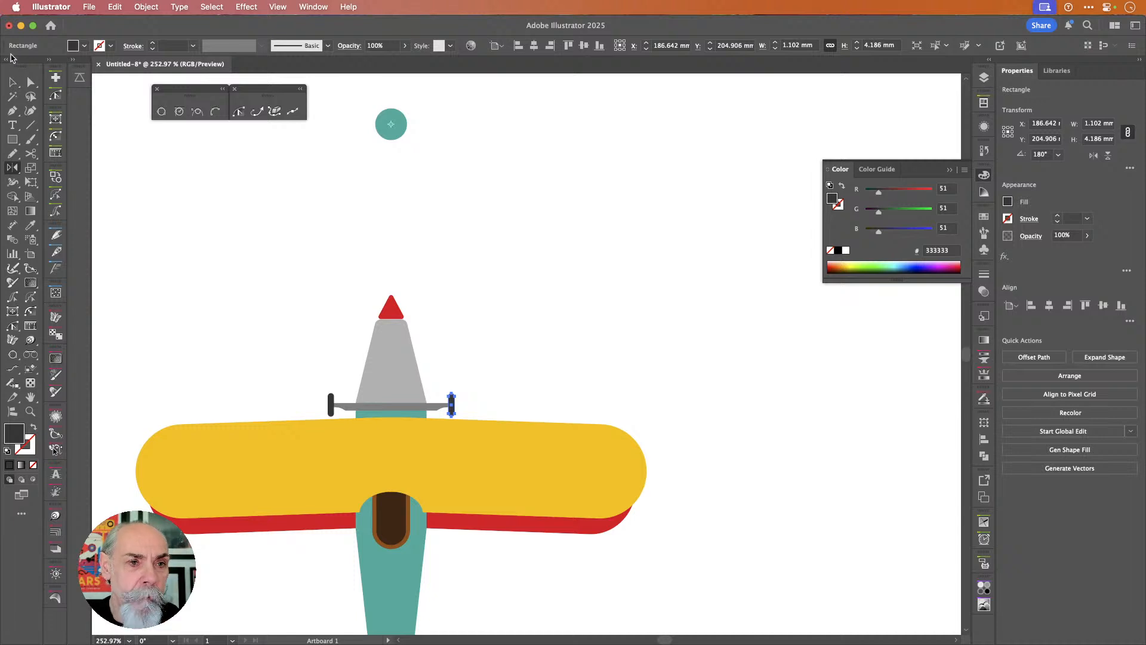
- Select the axle together with both wheels and group them
left_click(12, 81)
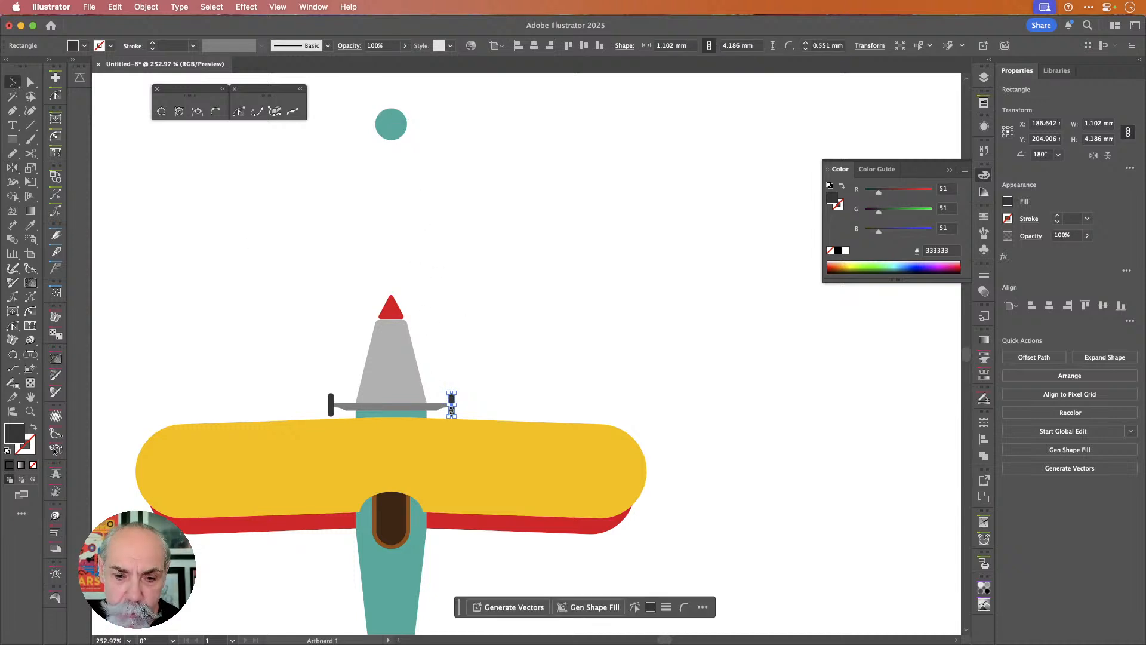
left_click(435, 409, "shift")
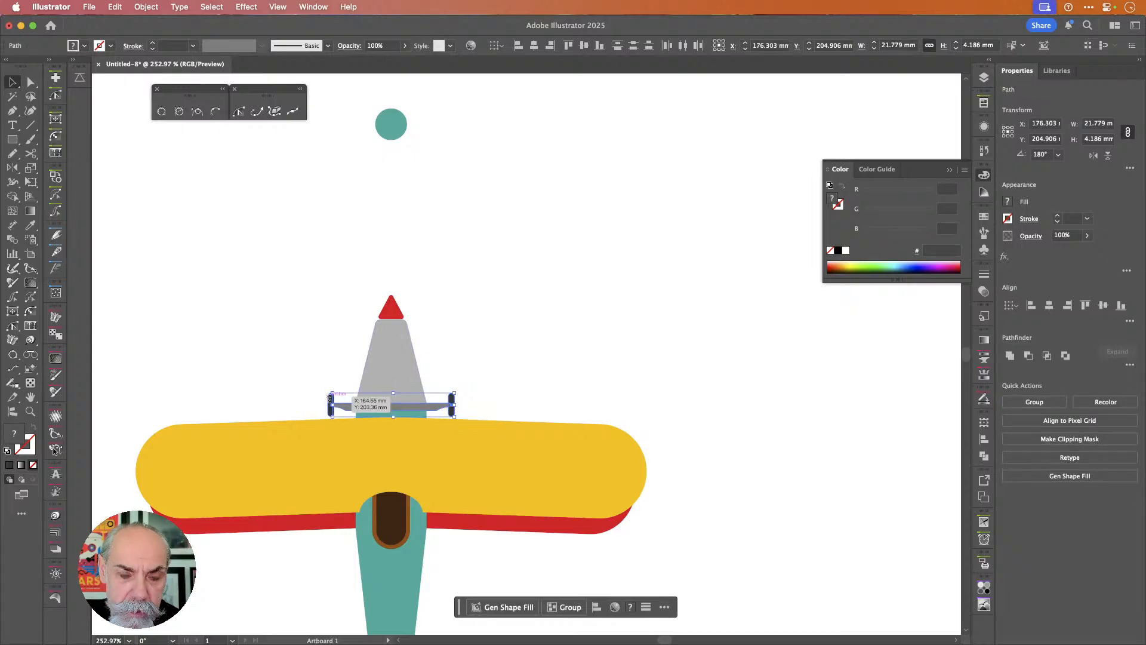
scroll(329, 397, "up", 5)
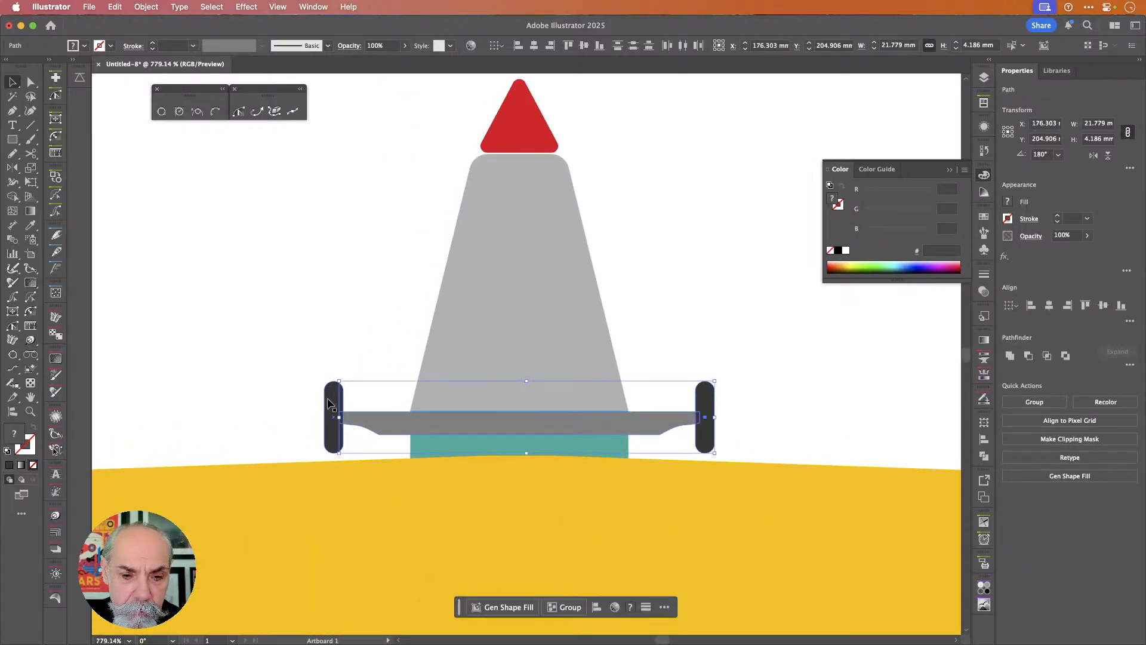
left_click(329, 404, "shift")
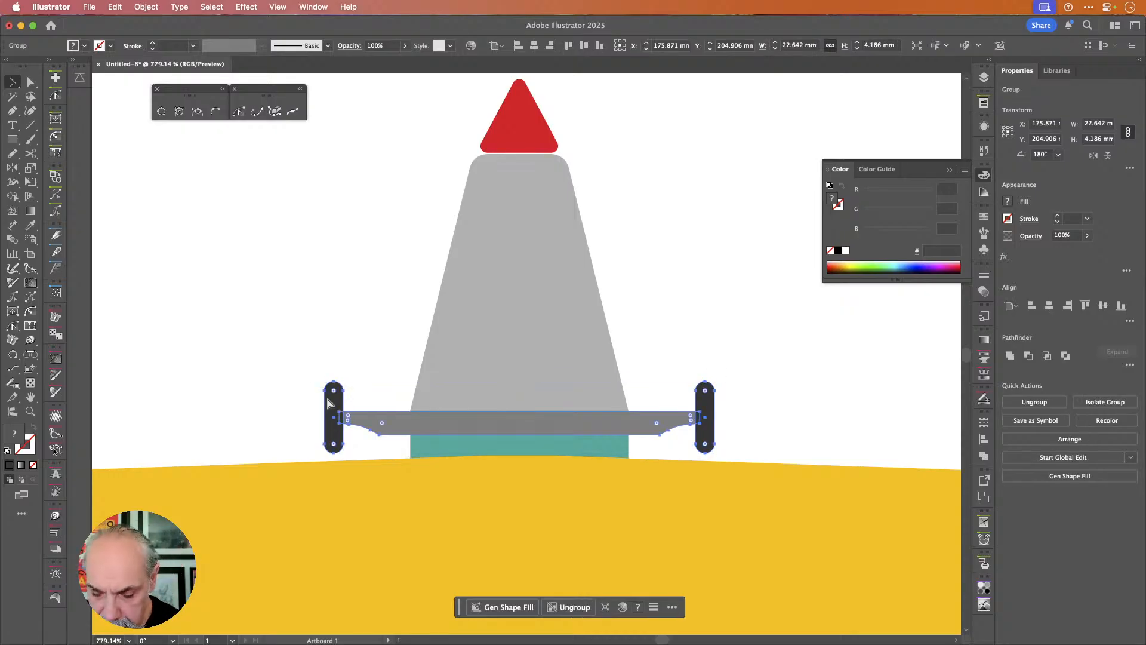
key("super+g")
- Send the wheel and axle group behind the fuselage and wing, and nudge it down about 1.5 mm toward the wing
key("Down")
key("Down")
key("Down")
key("Down")
key("Down")
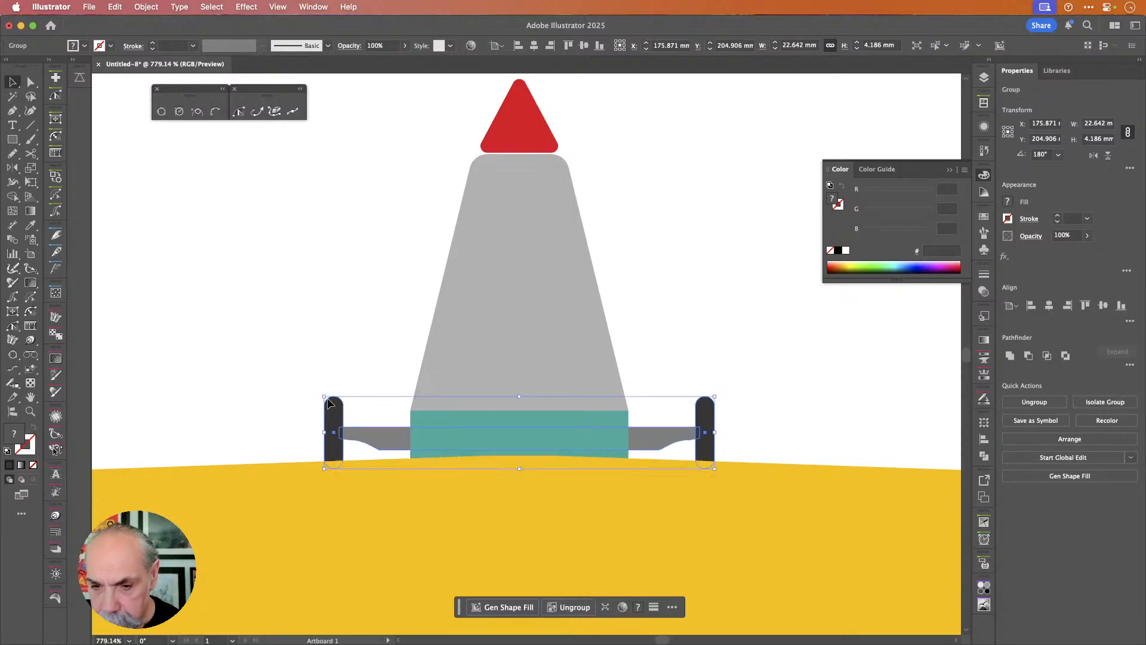
key("Up")
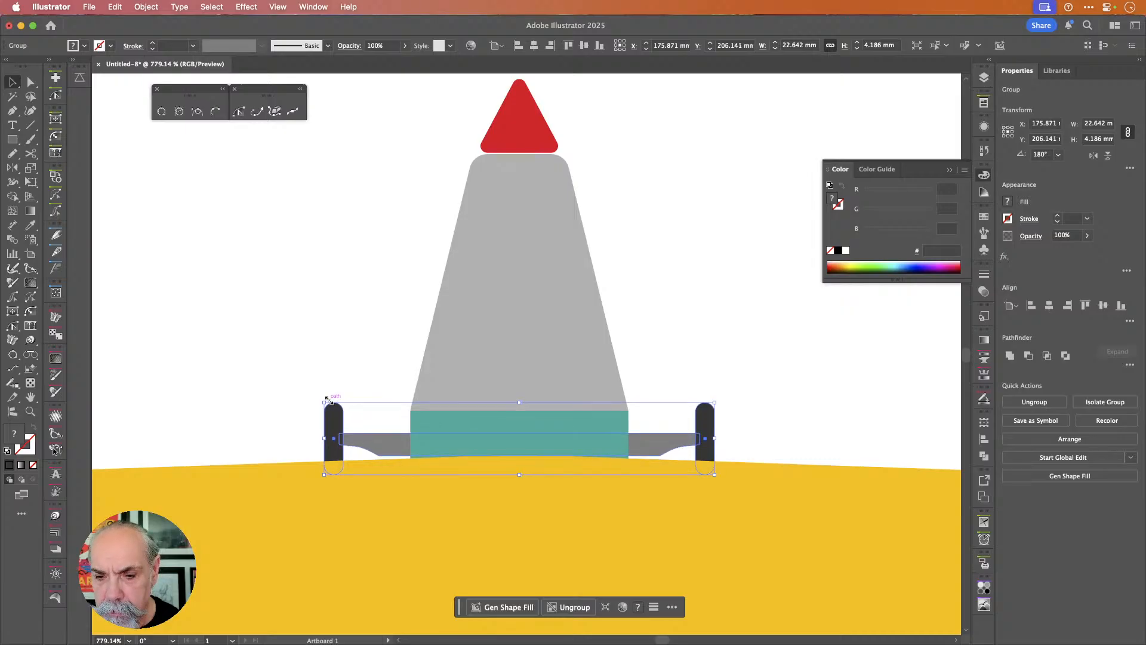
key("Down")
key("Down")
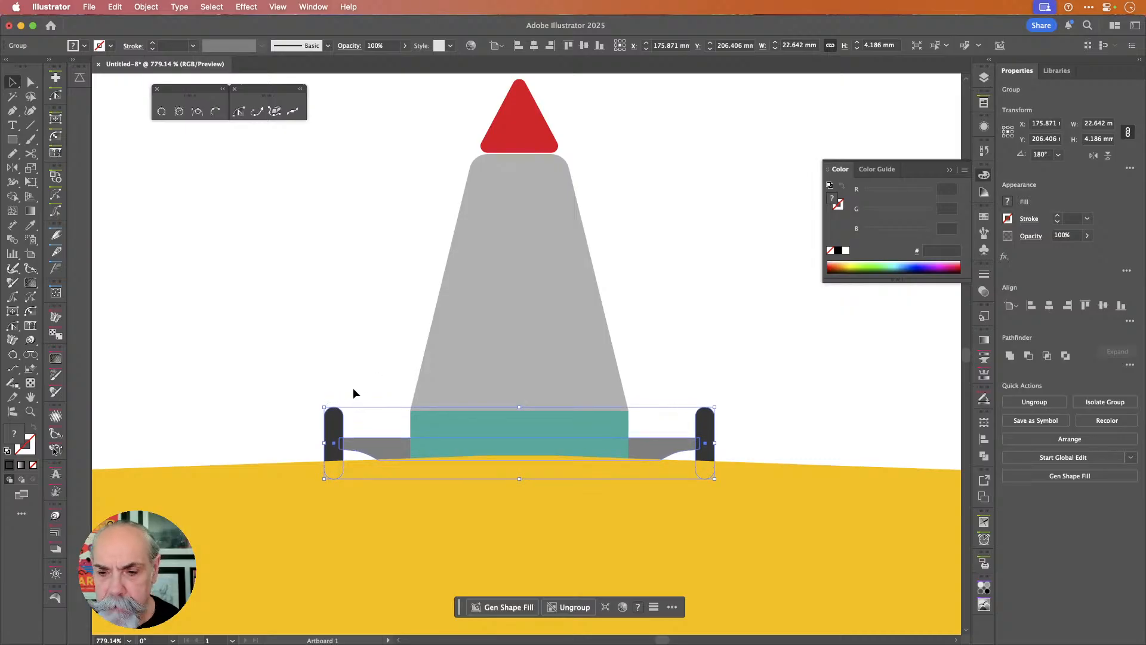
left_click(750, 357)
- Compare the whole airplane with the reference airplane to find missing details
scroll(750, 357, "down", 5)
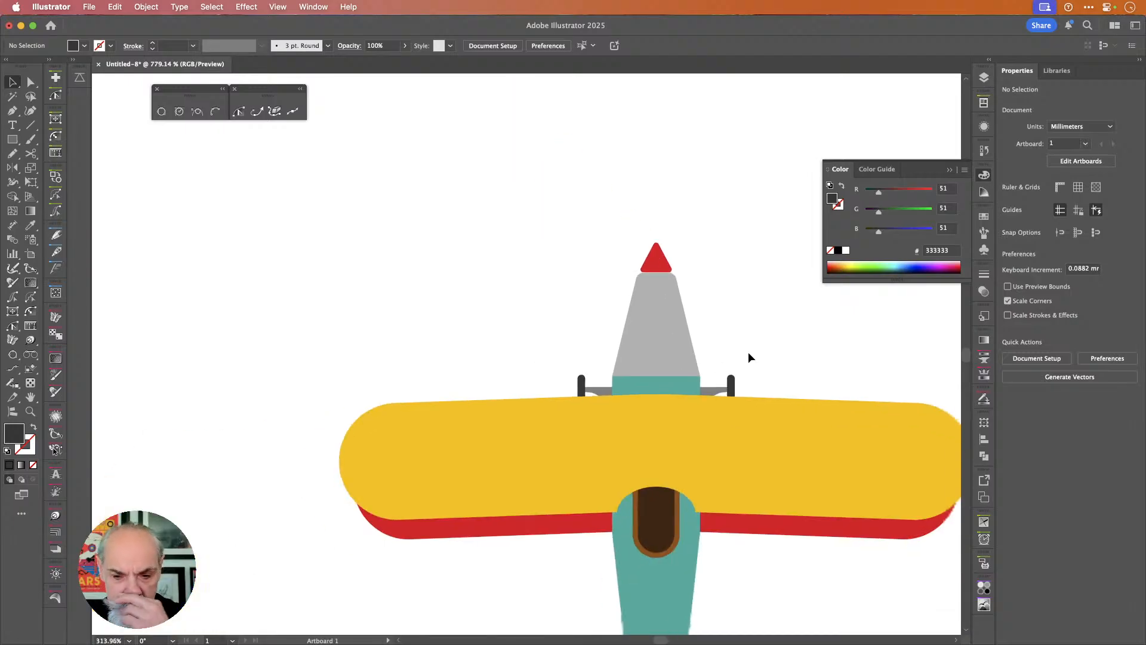
scroll(747, 352, "down", 3)
left_click(627, 398)
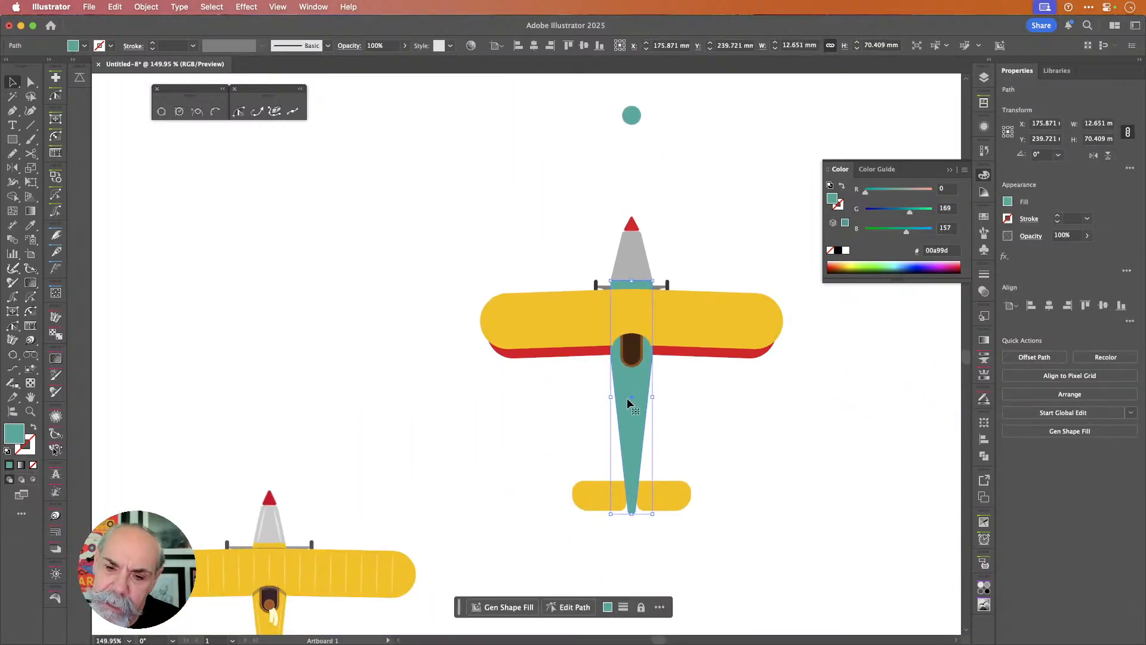
left_click(713, 387)
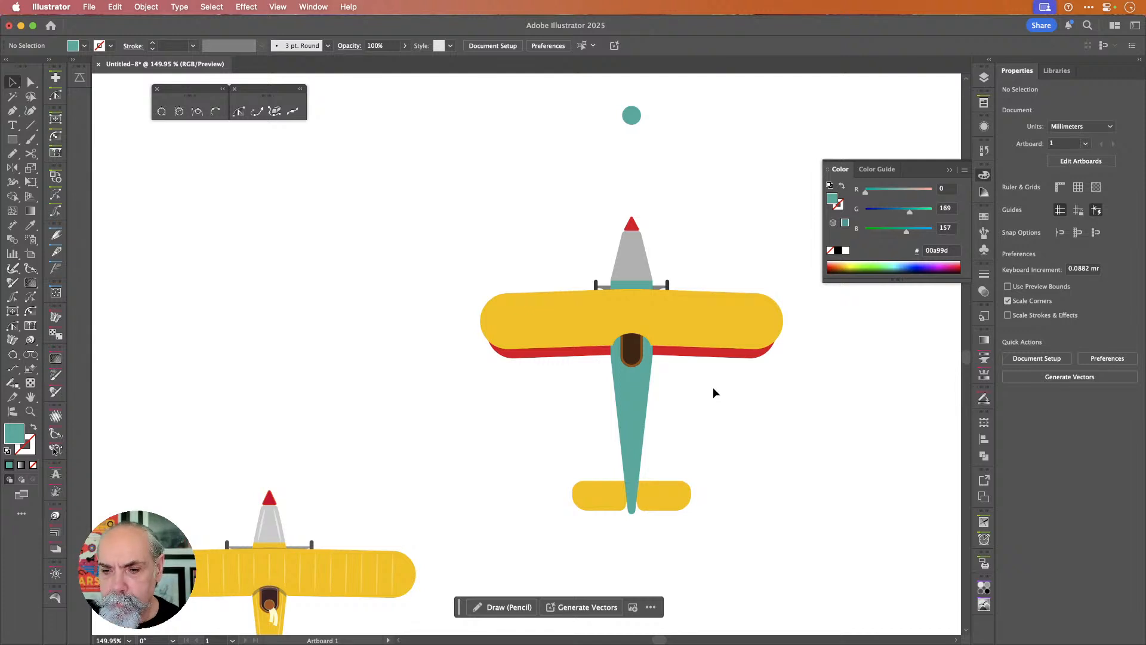
scroll(678, 424, "up", 3)
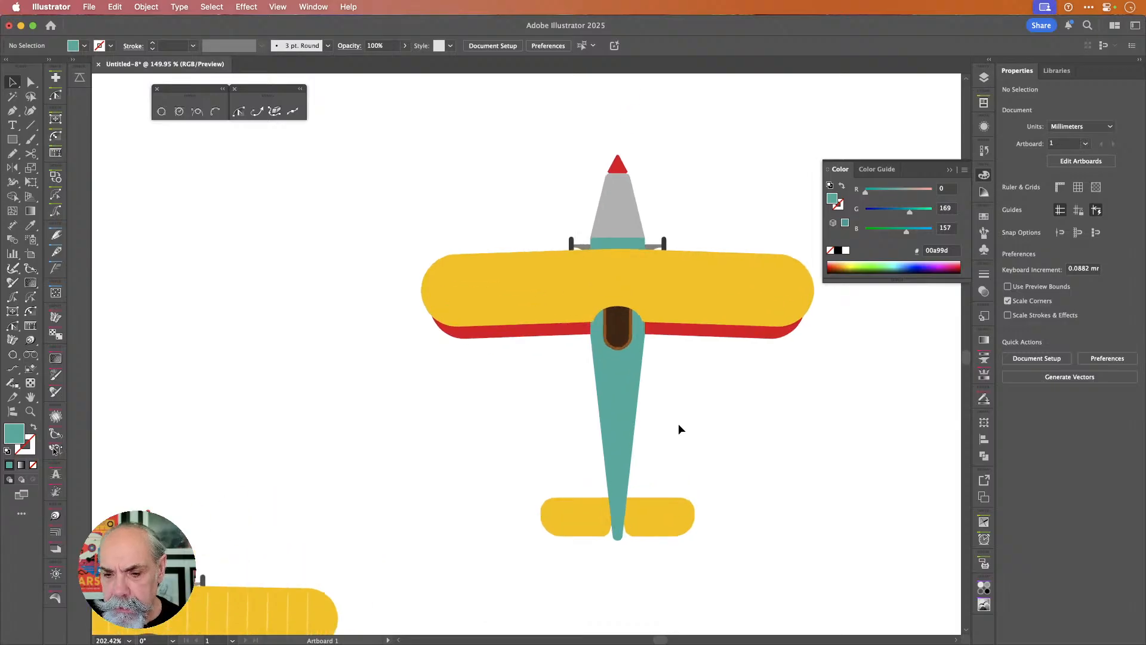
scroll(679, 424, "down", 5)
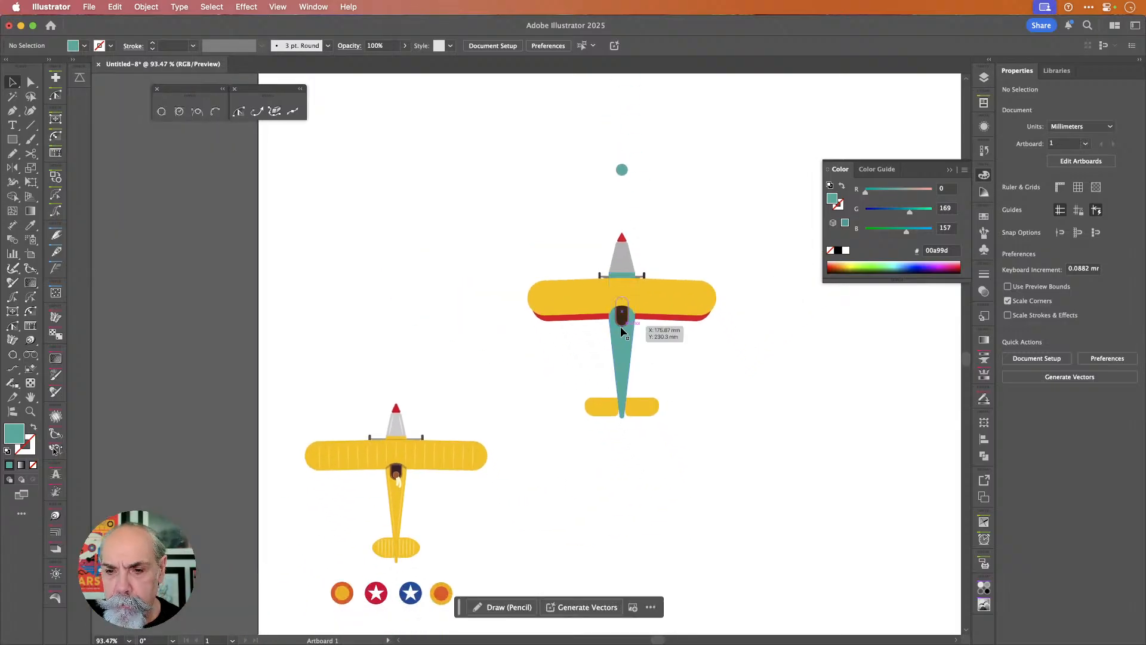
- Draw a circle about 4.5 mm in diameter from its centre on the cockpit's midline, near the cockpit's rounded lower end
scroll(621, 326, "up", 10)
scroll(621, 326, "up", 2)
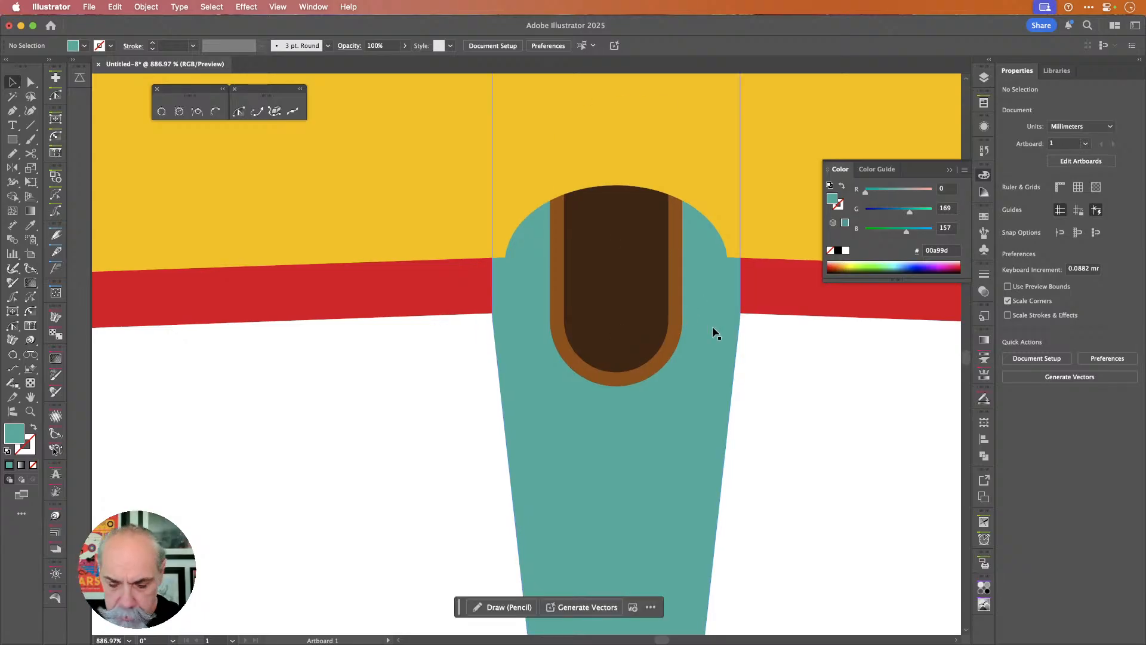
key("l")
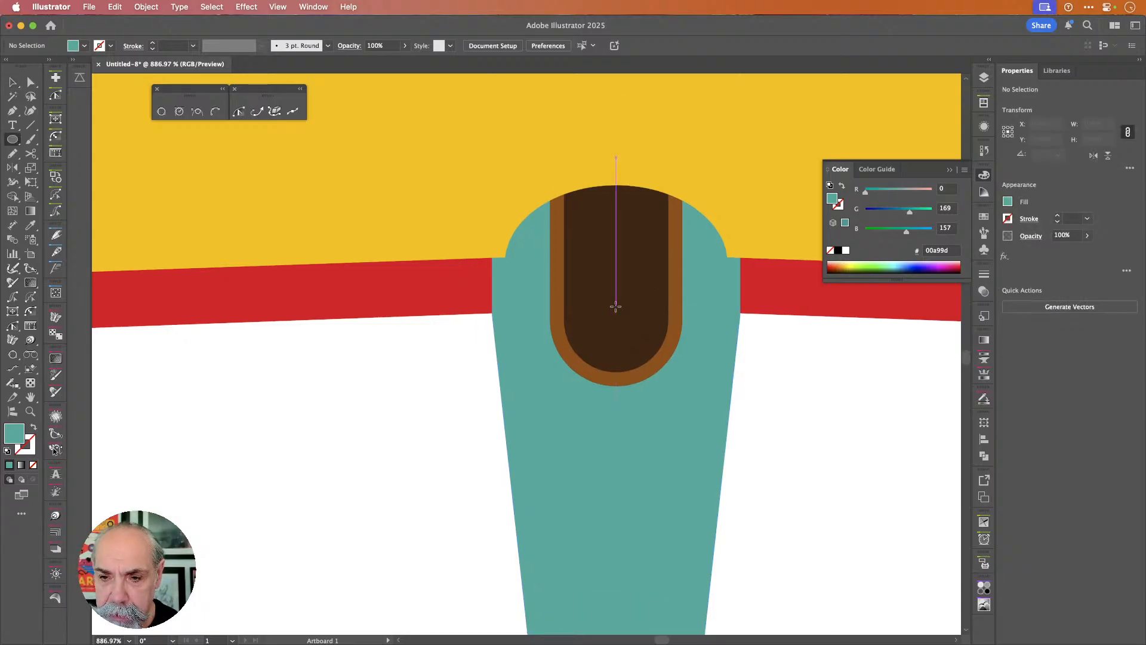
left_click_drag(616, 307, 660, 350)
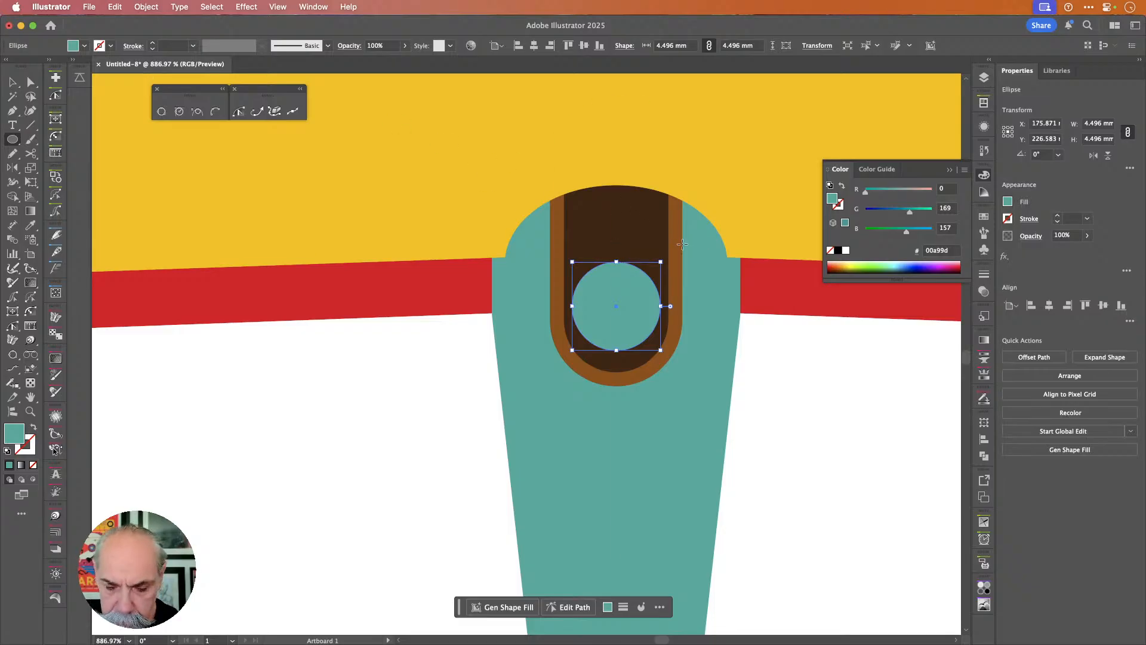
- Sample the cockpit's appearance onto the circle, then remove its dark fill and swap the brown stroke 995014 into the fill
key("i")
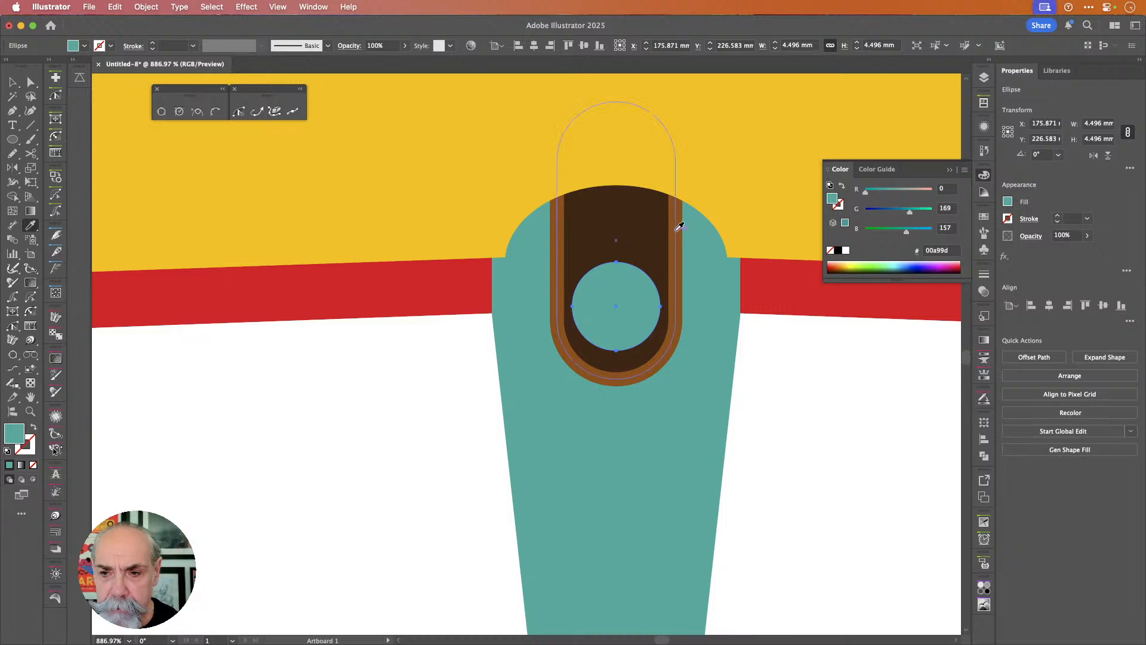
left_click(680, 226)
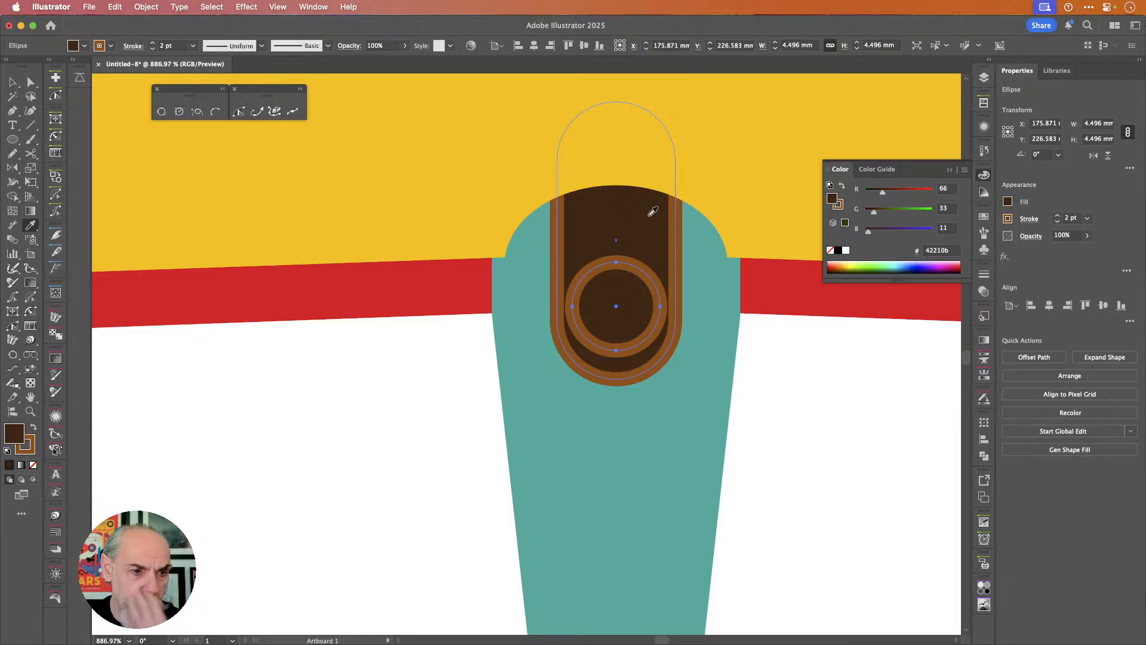
key("slash")
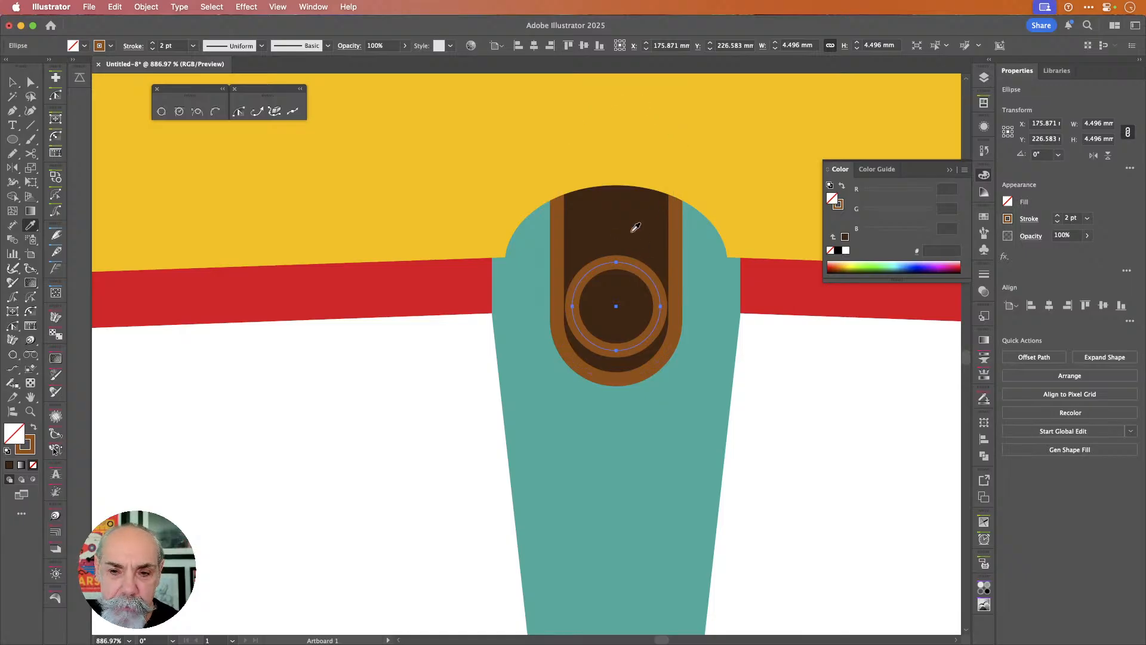
key("shift+x")
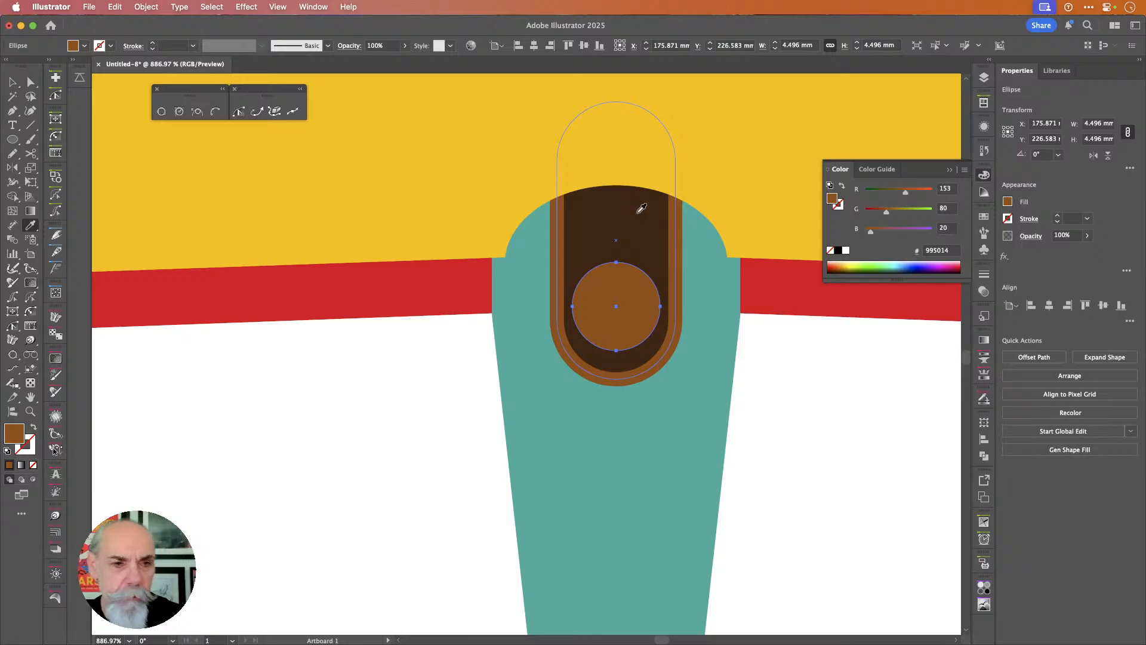
left_click(12, 81)
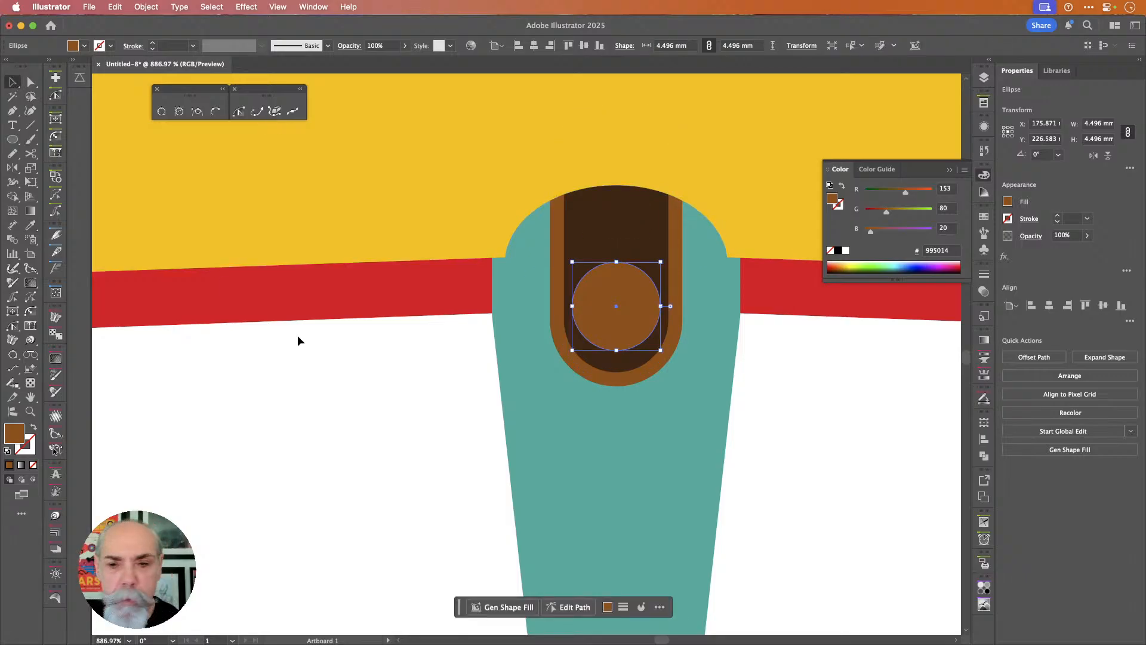
left_click(318, 352)
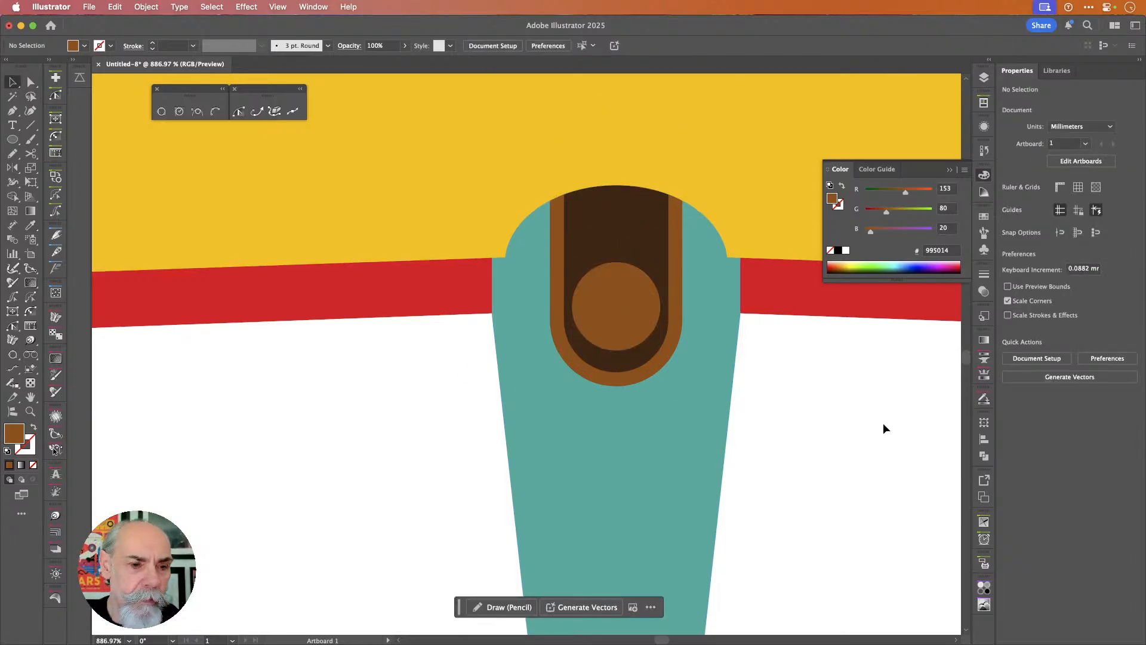
scroll(884, 427, "down", 5)
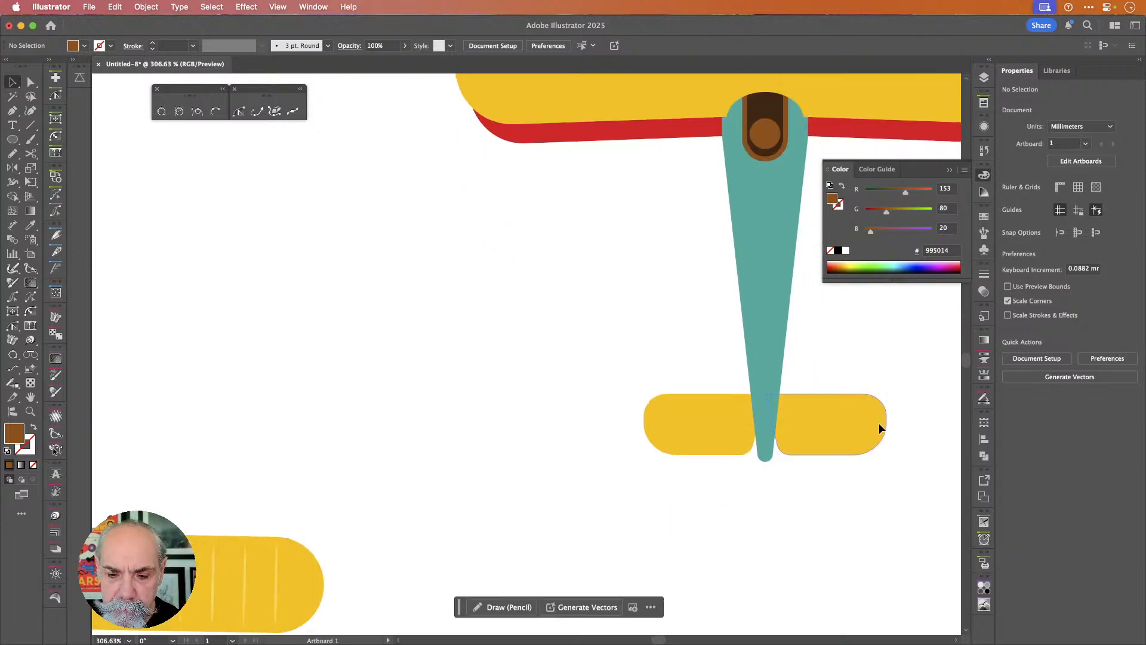
- Draw a three-point curve about 1.7 × 6.7 mm with the Curvature tool, from the fuselage below the cockpit up into the pilot's head
scroll(476, 504, "down", 4)
scroll(371, 520, "down", 2)
scroll(370, 519, "left", 1)
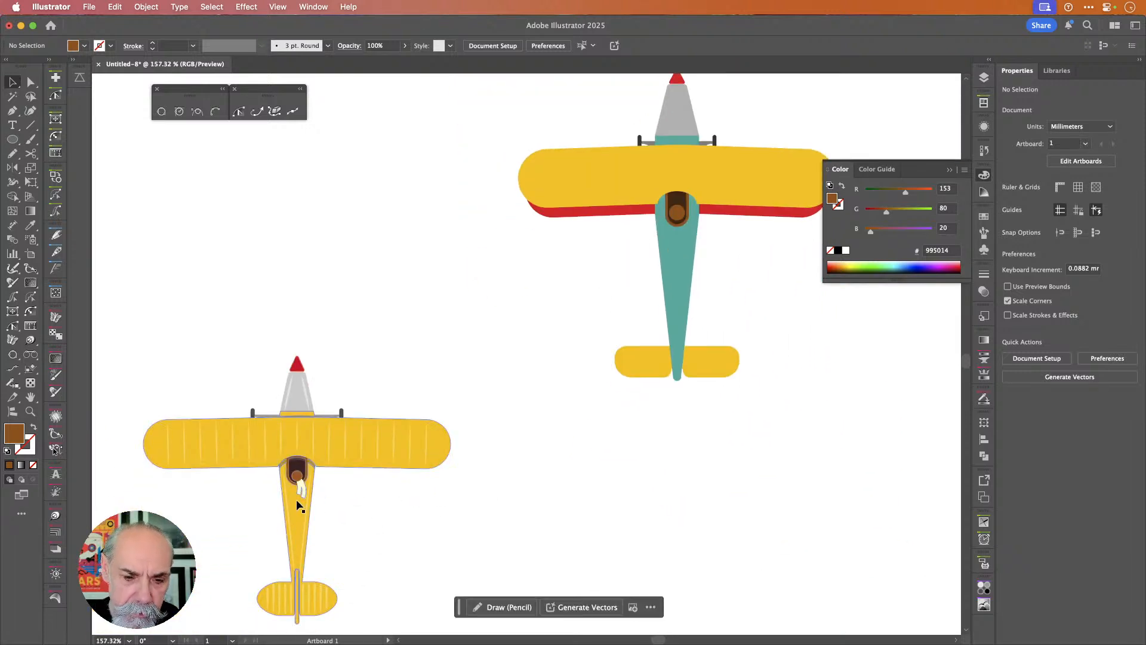
scroll(300, 506, "up", 8)
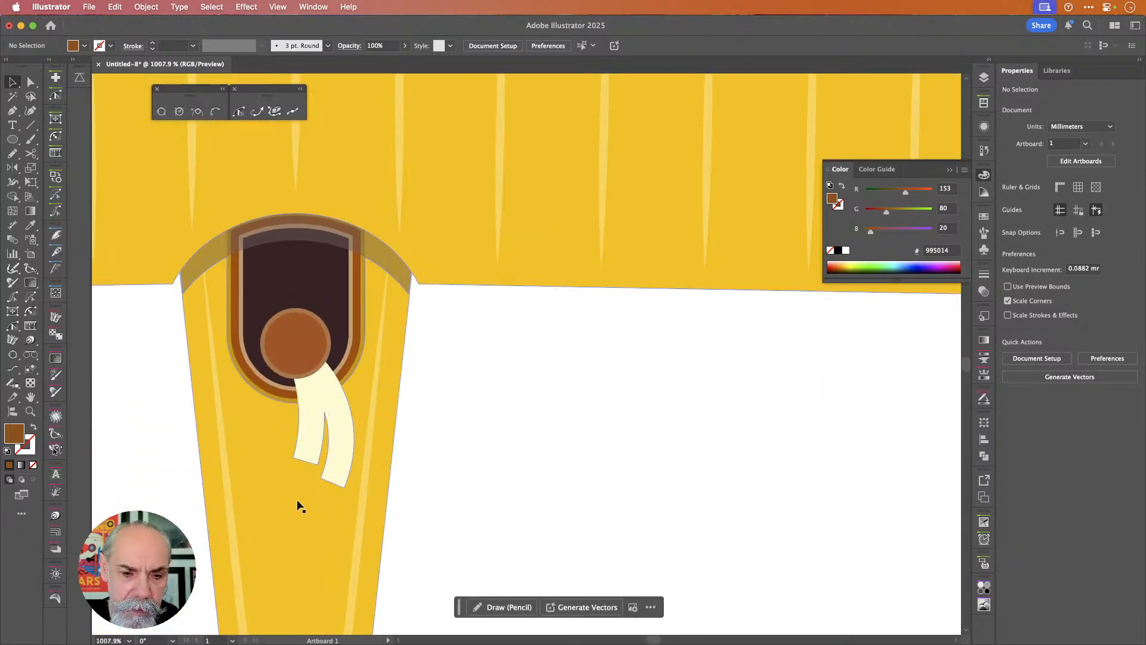
scroll(300, 507, "down", 8)
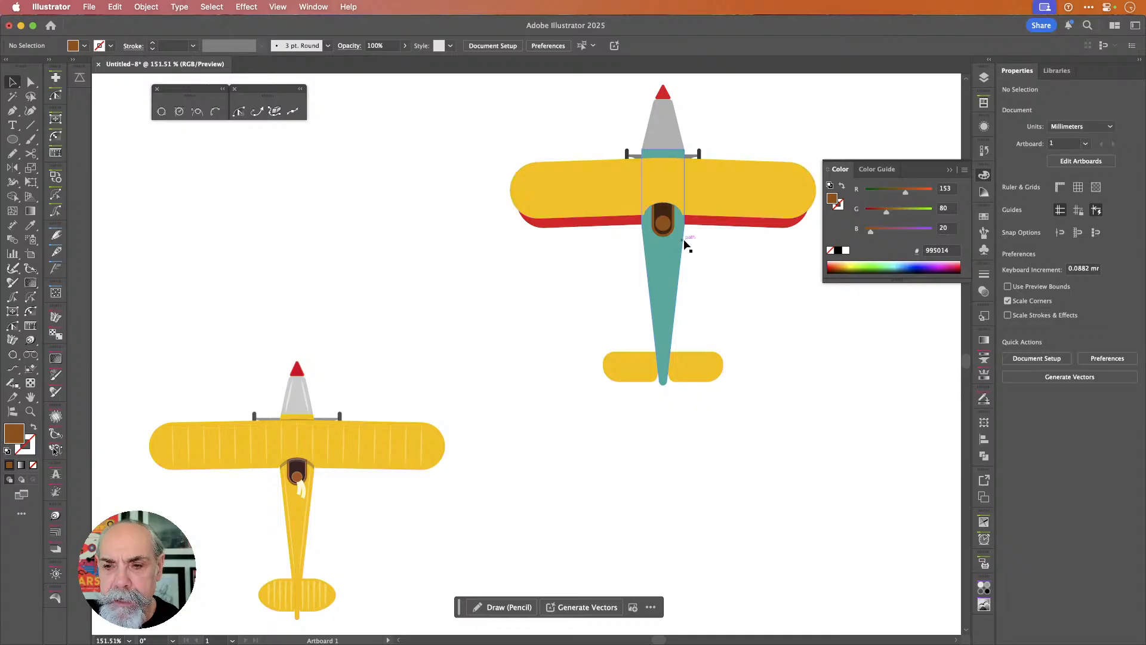
scroll(686, 246, "up", 6)
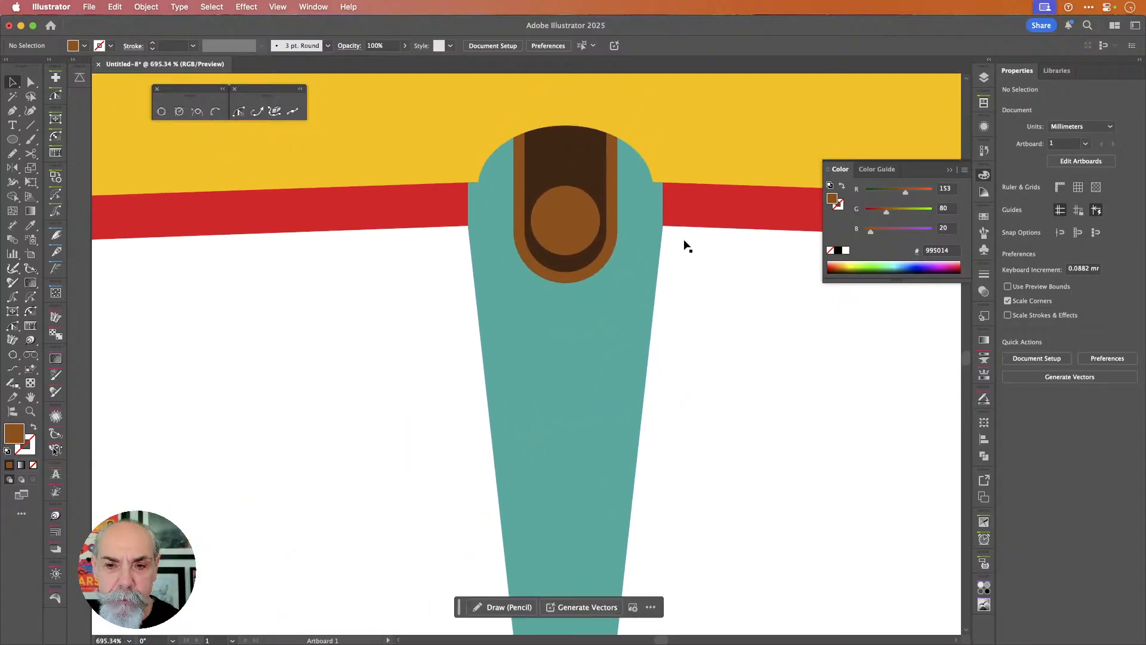
key("p")
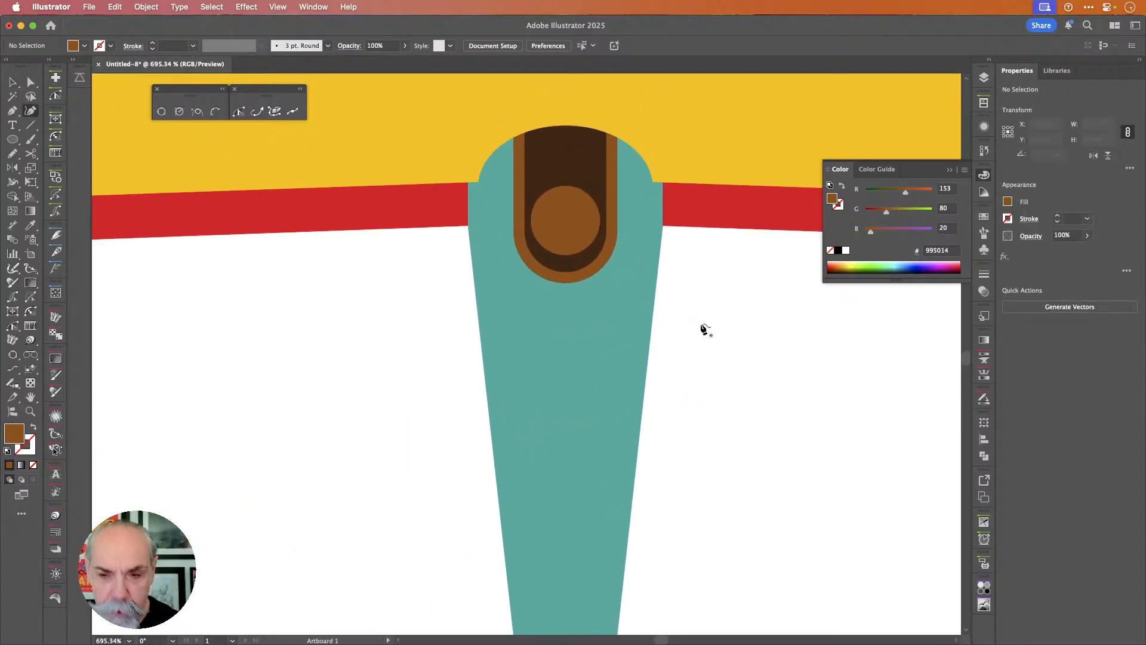
left_click(587, 323)
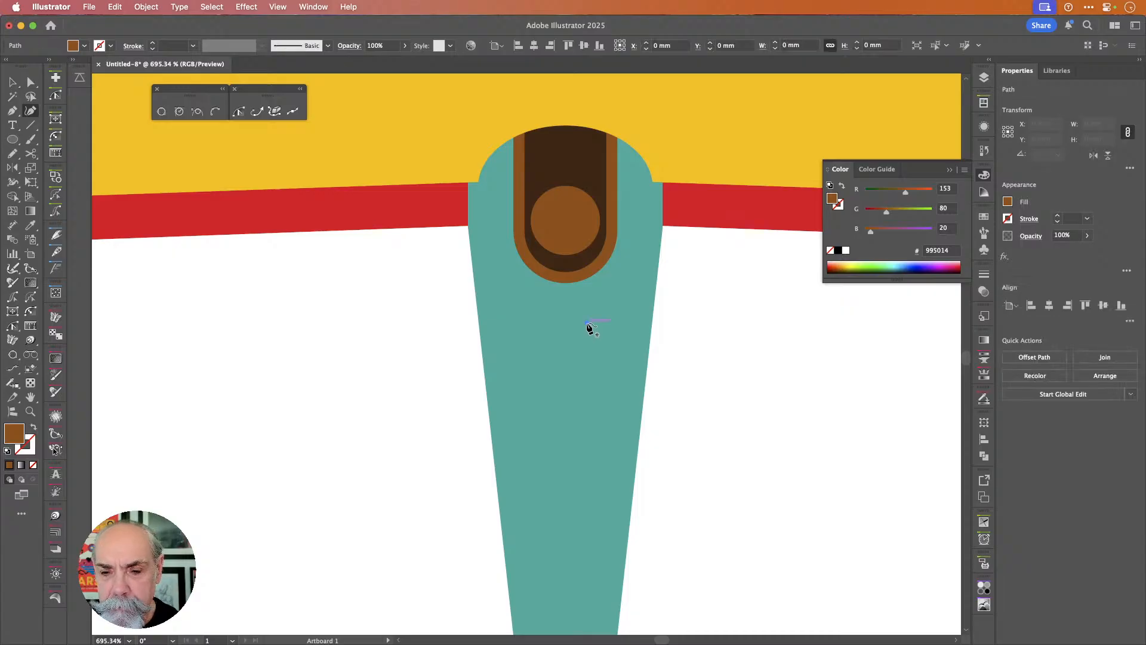
left_click(601, 268)
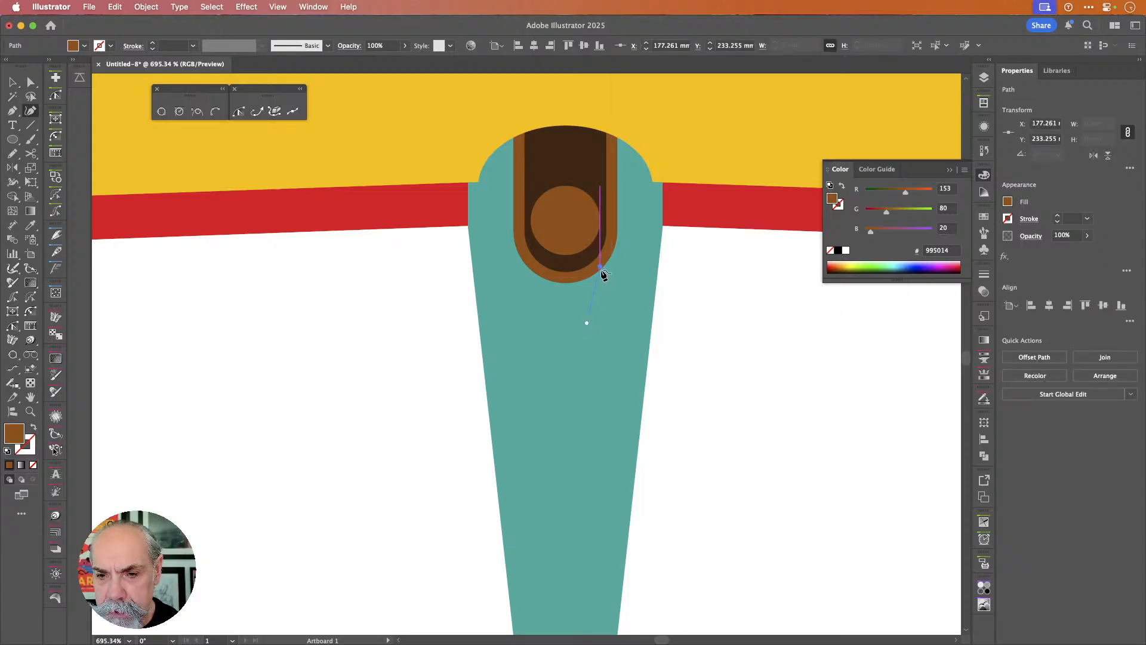
left_click(576, 223)
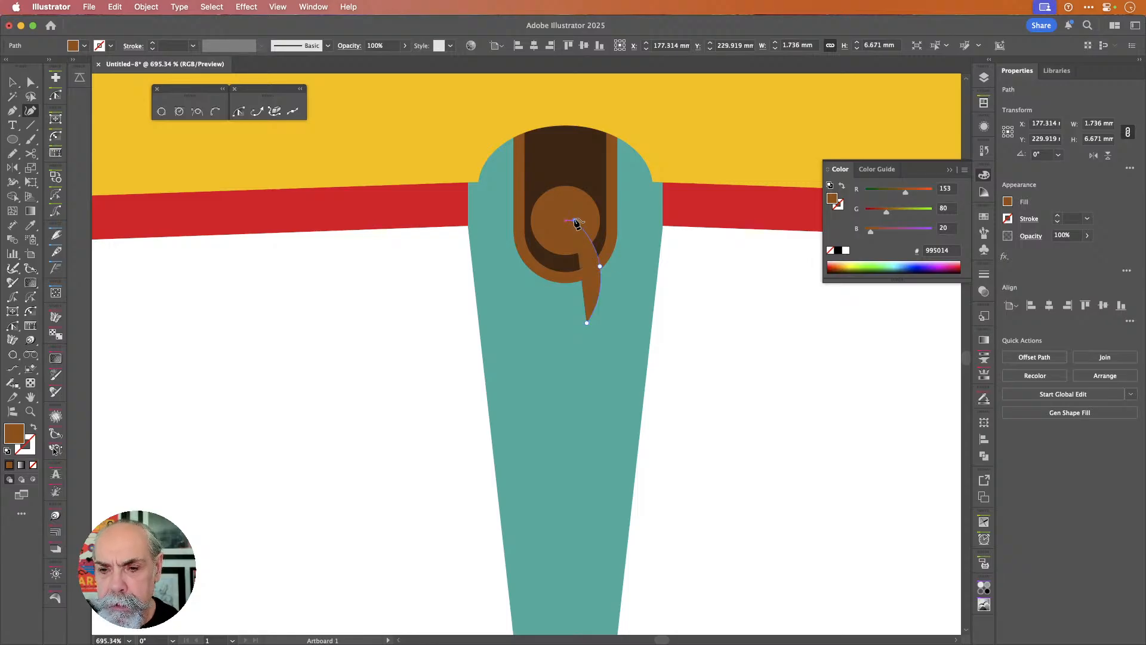
- Swap the curve's fill and stroke, and set the stroke colour to pale tan #efcc86
key("shift+x")
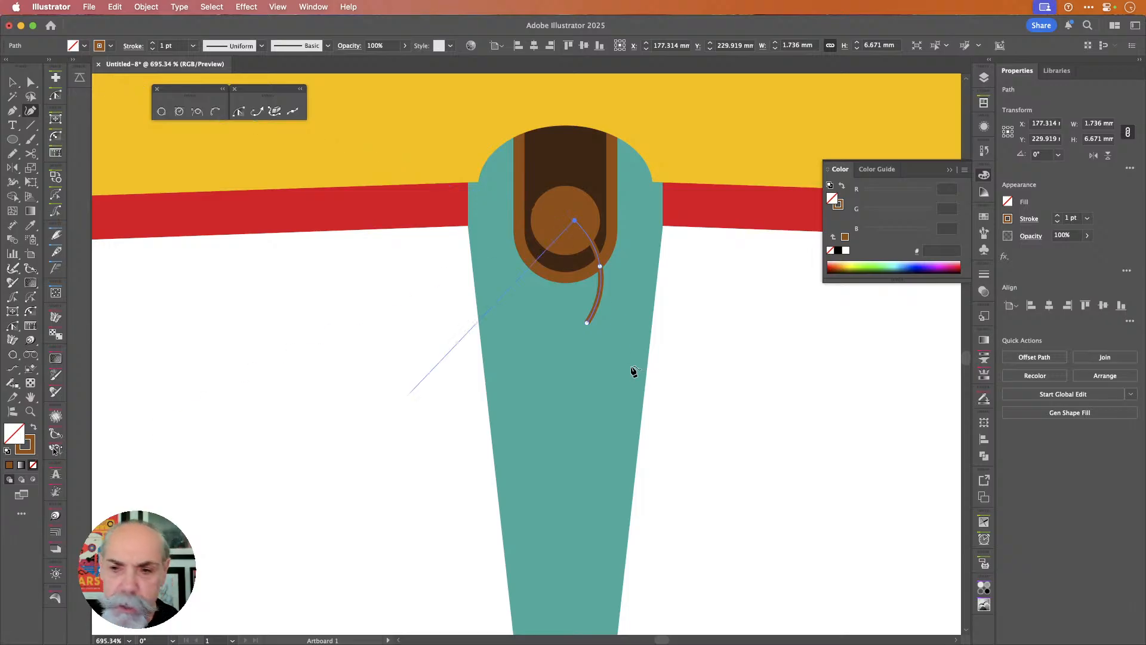
left_click(30, 452)
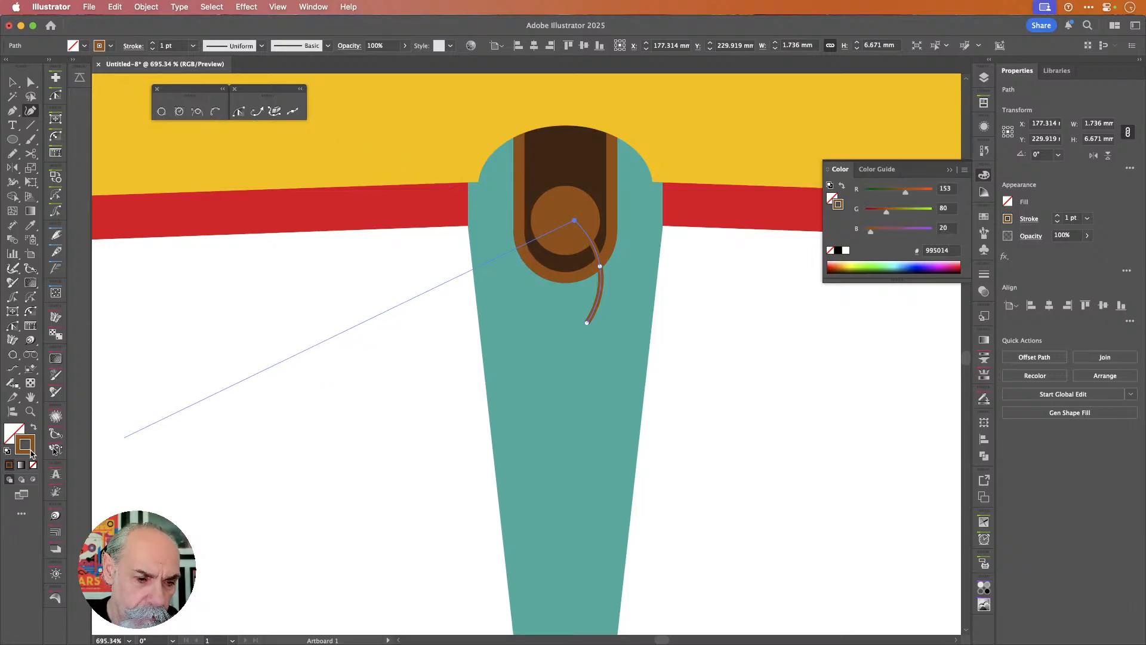
double_click(31, 454)
left_click_drag(776, 325, 776, 323)
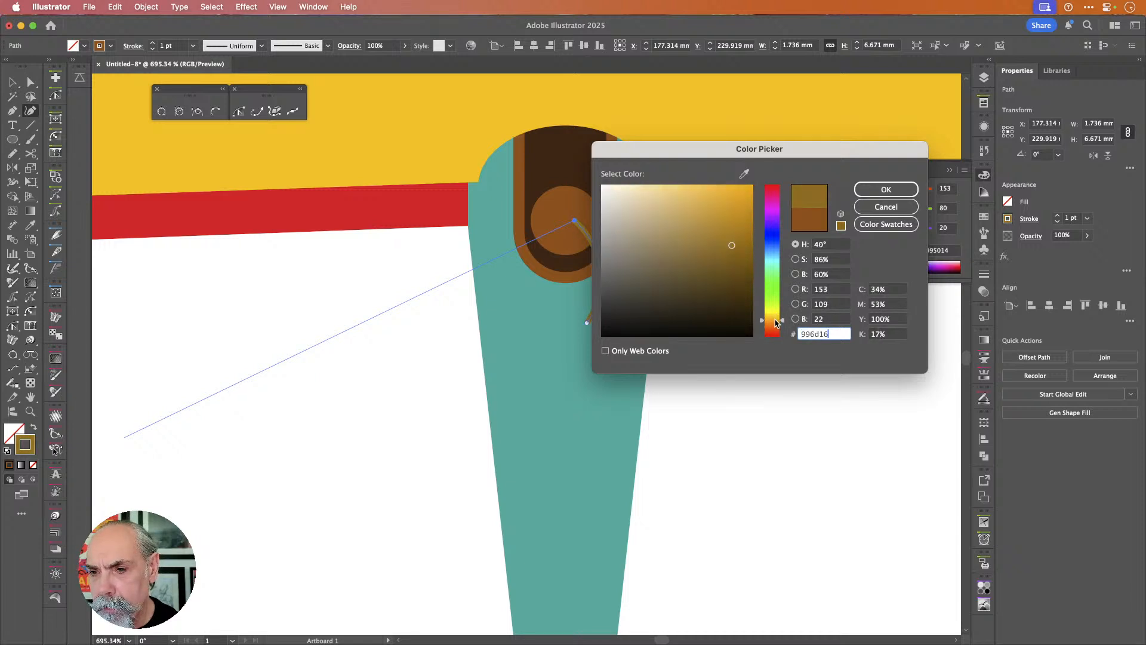
left_click_drag(692, 189, 669, 192)
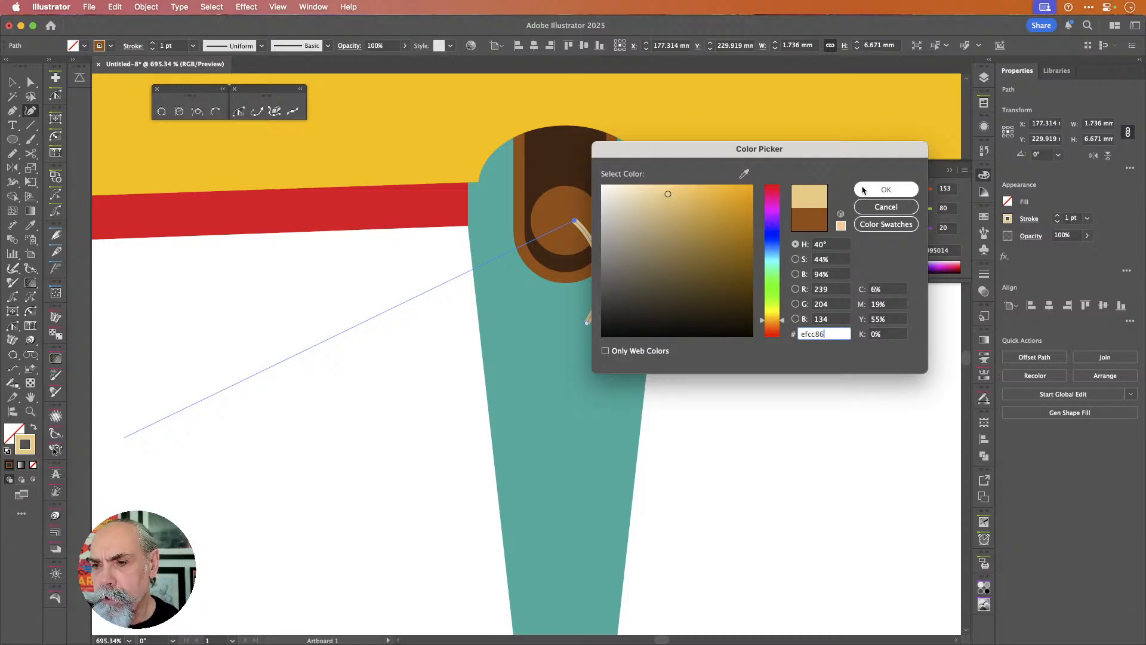
left_click(886, 189)
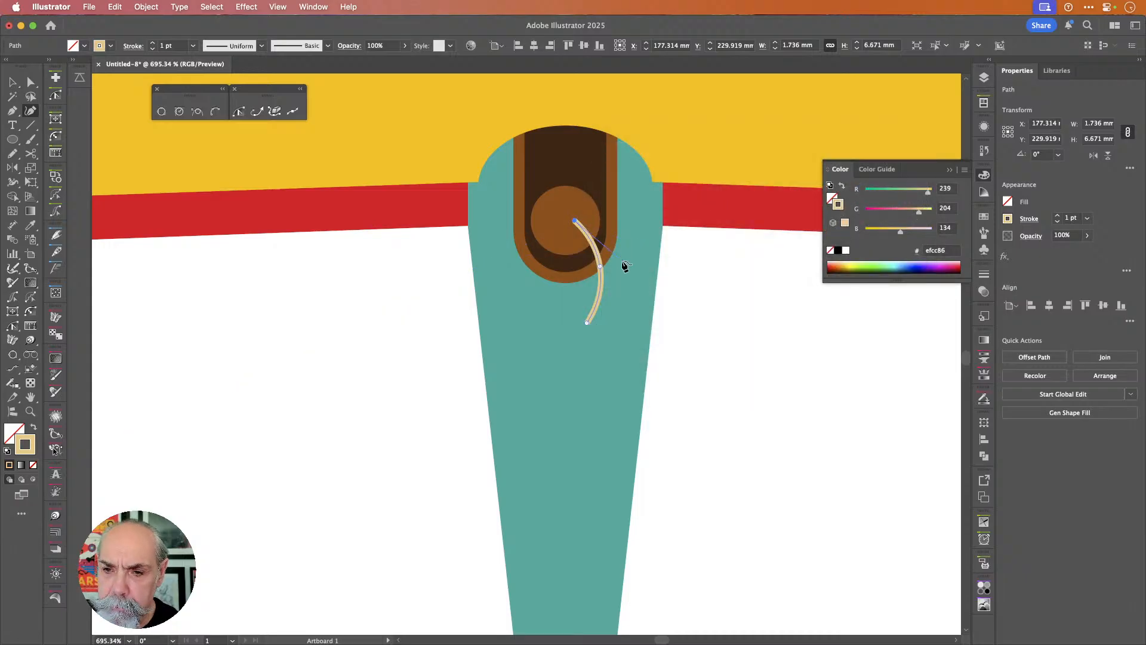
- Extend the path from the pilot's head with a second, longer curved scarf tail, making it about 3.5 × 8.2 mm overall
left_click(616, 261)
left_click(620, 271)
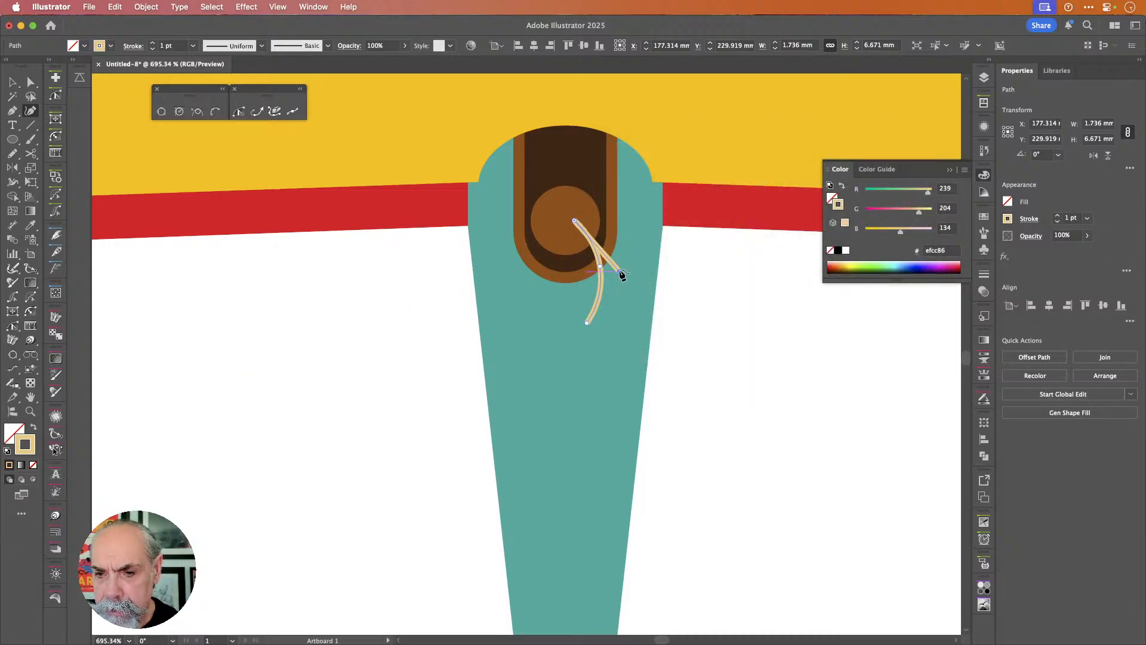
left_click(624, 347)
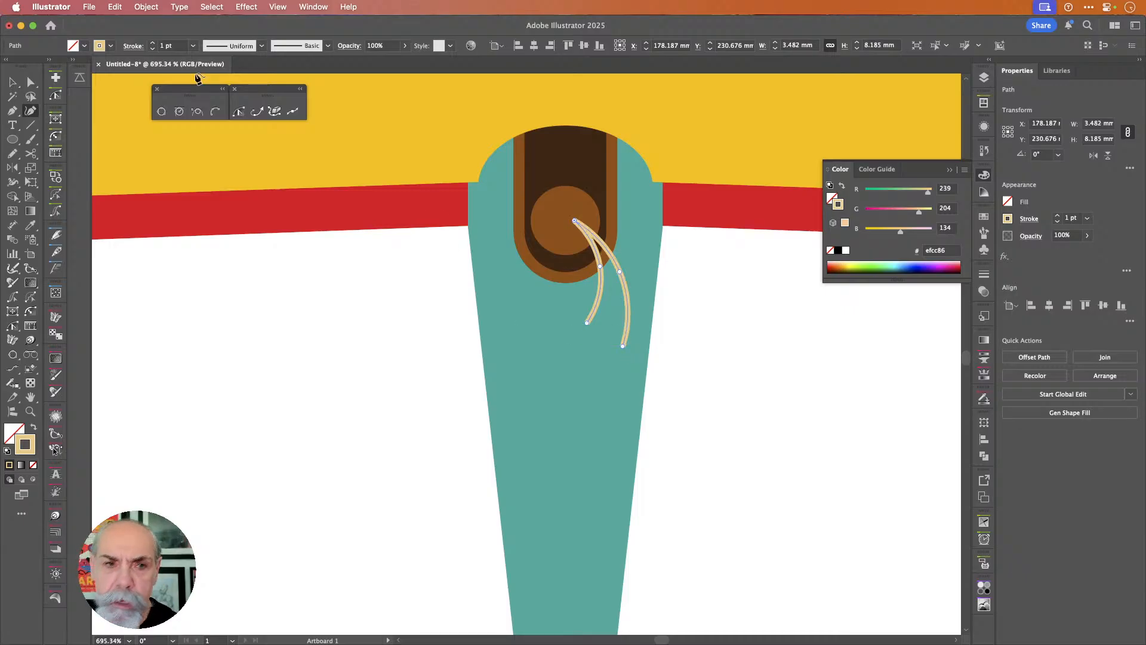
- Set the scarf's stroke weight to 4 pt and outline the stroke into one filled shape
scroll(173, 49, "up", 6)
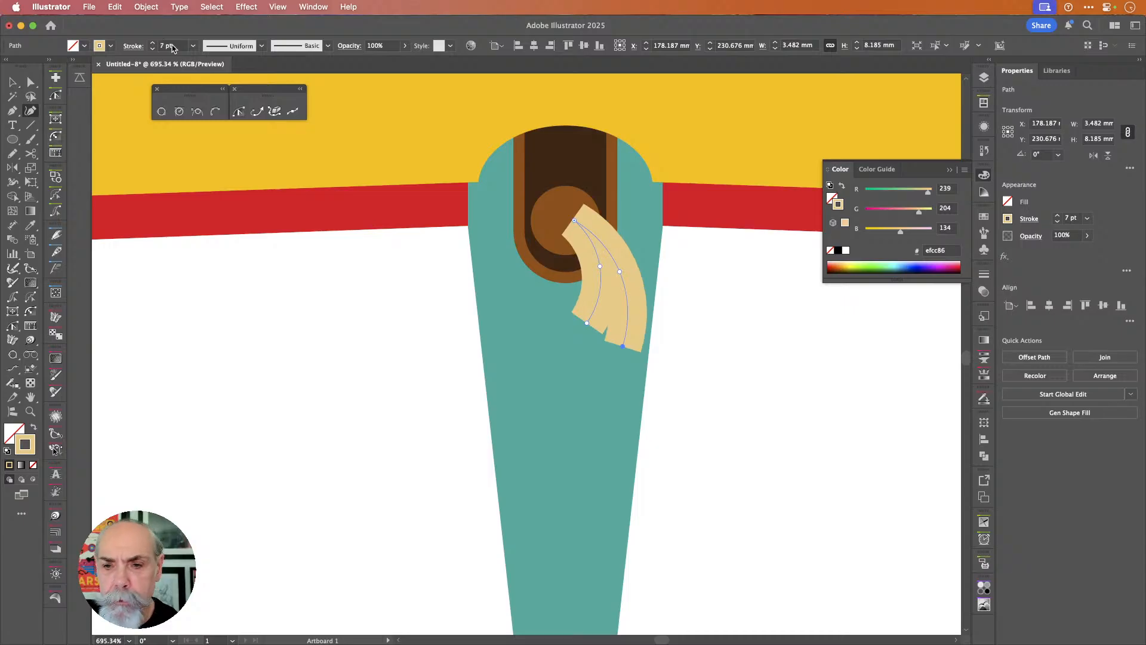
scroll(173, 49, "down", 6)
scroll(174, 49, "up", 3)
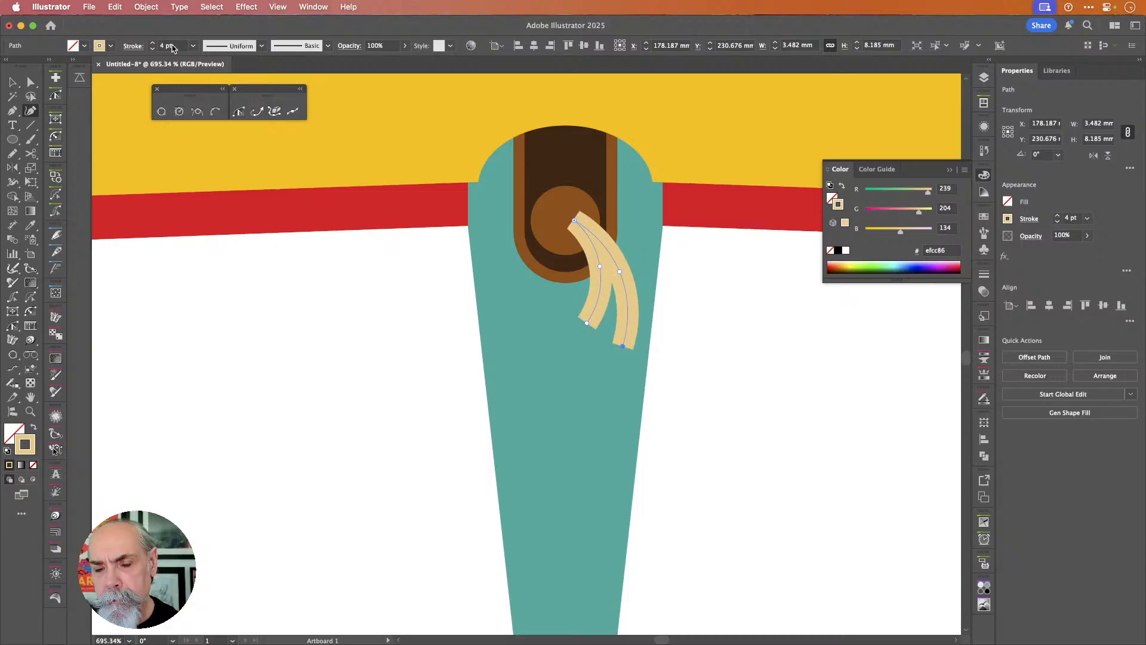
scroll(173, 49, "up", 1)
scroll(173, 48, "down", 1)
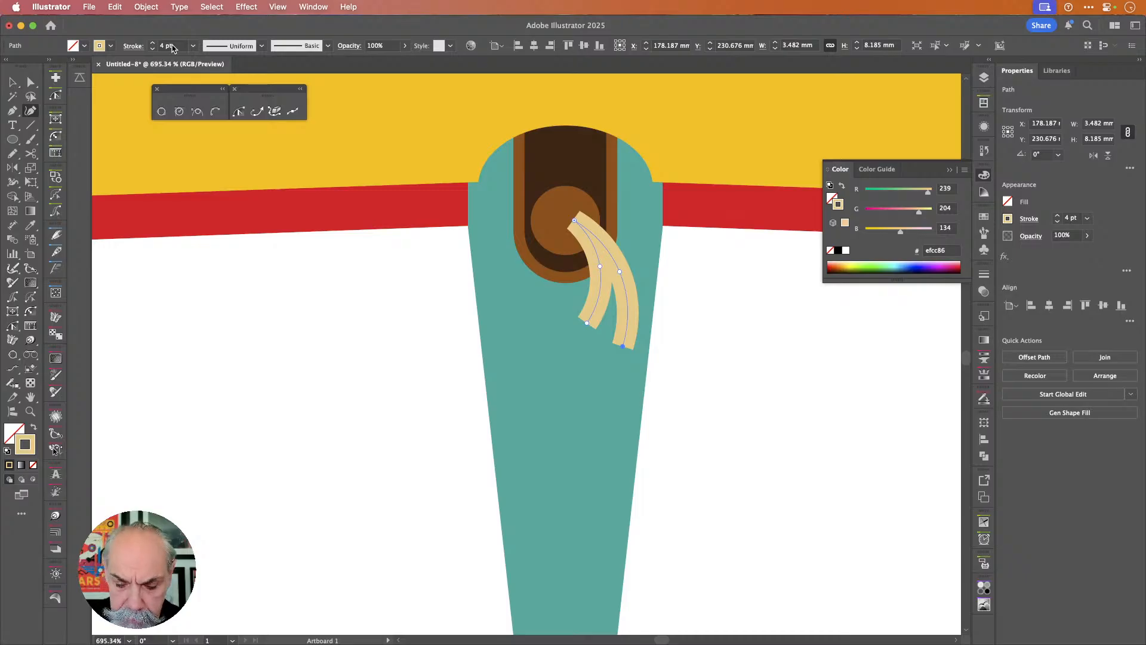
key("super+shift+o")
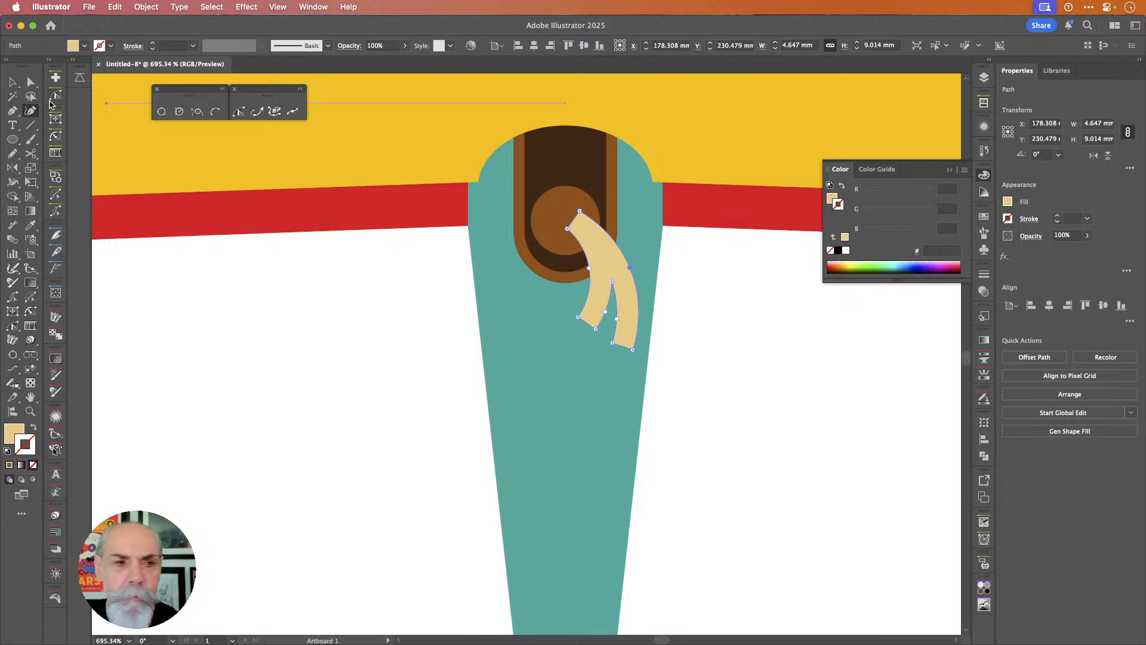
- Bring the pilot's brown head circle to the front, above the scarf
left_click(14, 82)
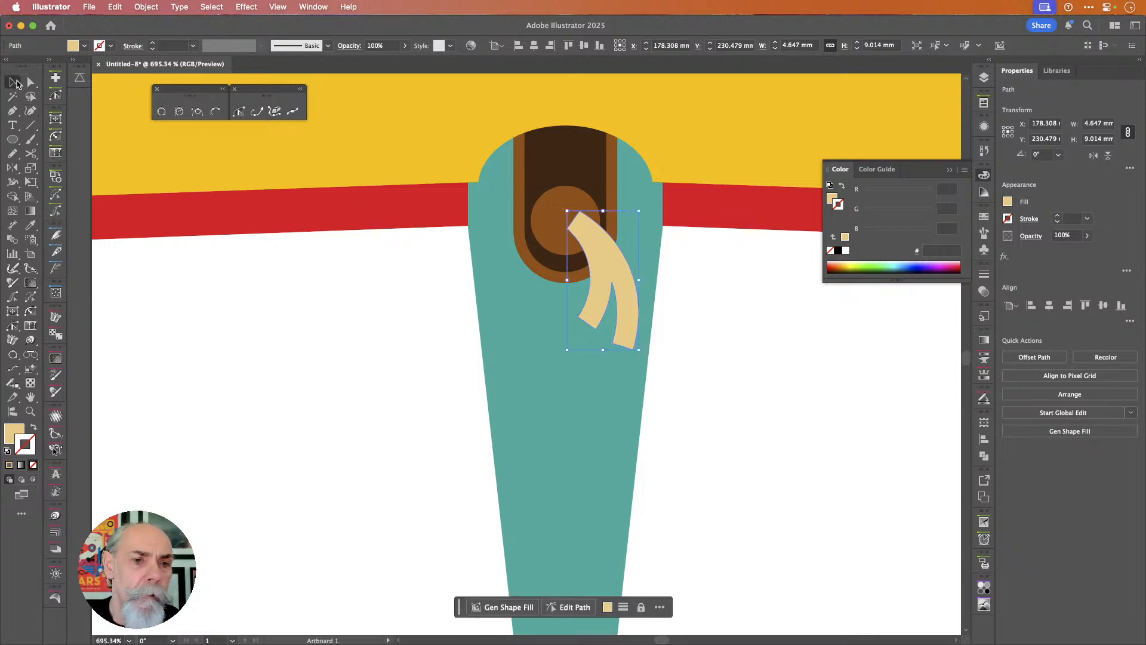
left_click(548, 237)
key("super+shift+bracketright")
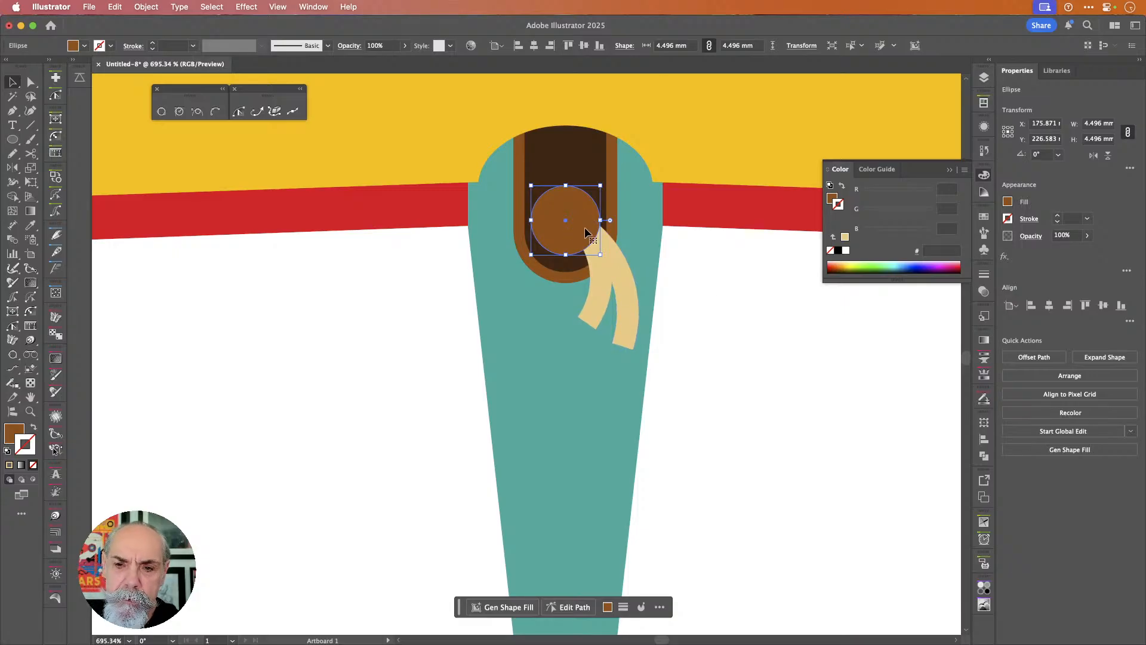
- Cut the head circle with the Knife along a downward-bulging arc from side to side, separating a crescent along its lower edge
scroll(566, 219, "up", 5)
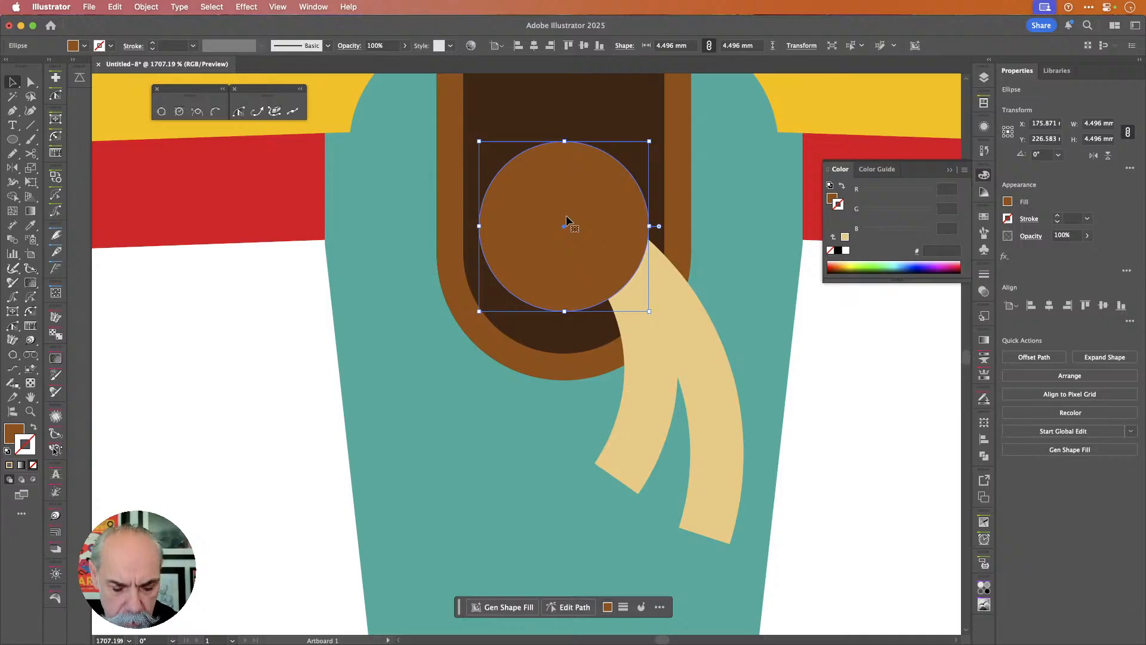
key("c")
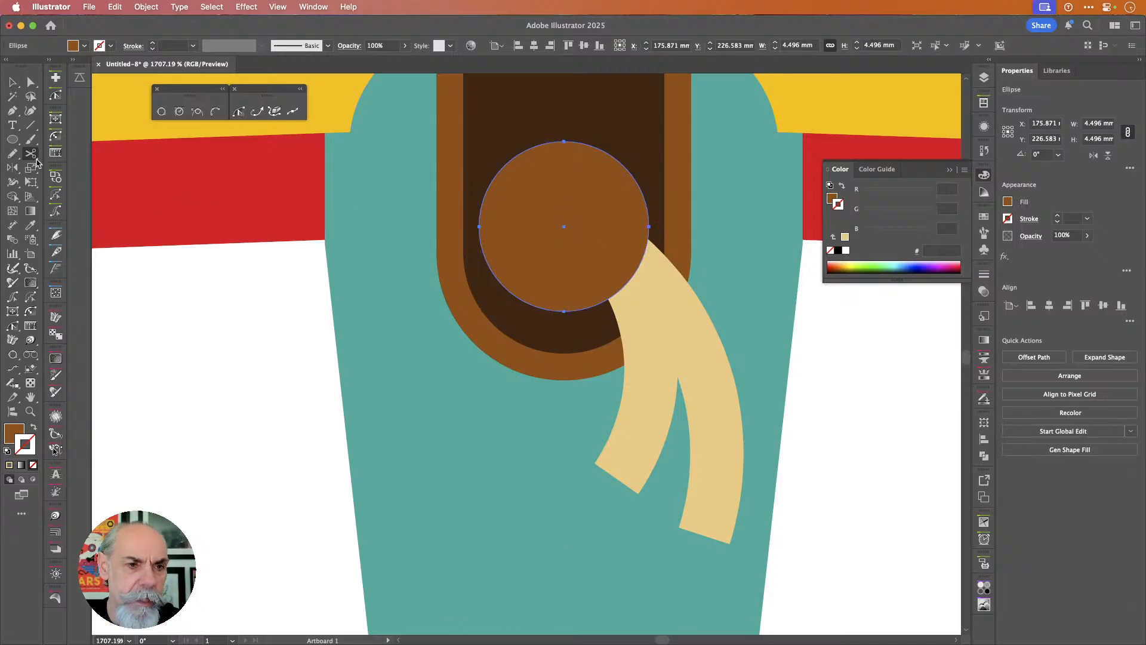
left_click_drag(34, 158, 70, 186)
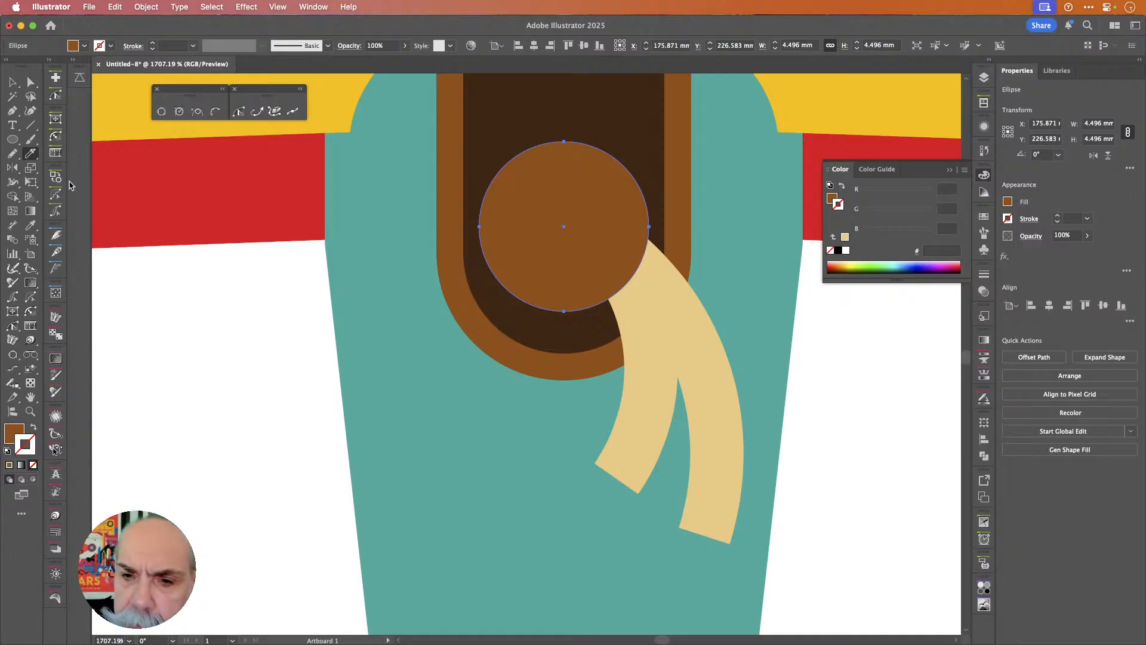
mouse_move(477, 203)
left_mouse_down()
mouse_move(516, 273)
mouse_move(585, 294)
mouse_move(616, 271)
mouse_move(651, 180)
left_mouse_up()
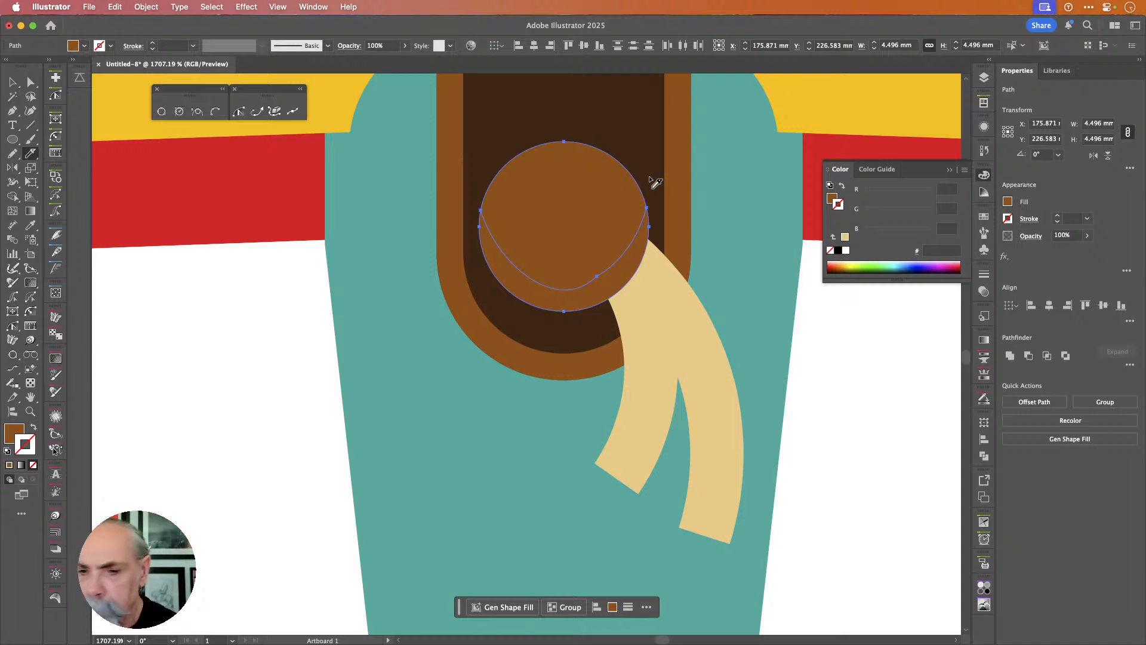
key("v")
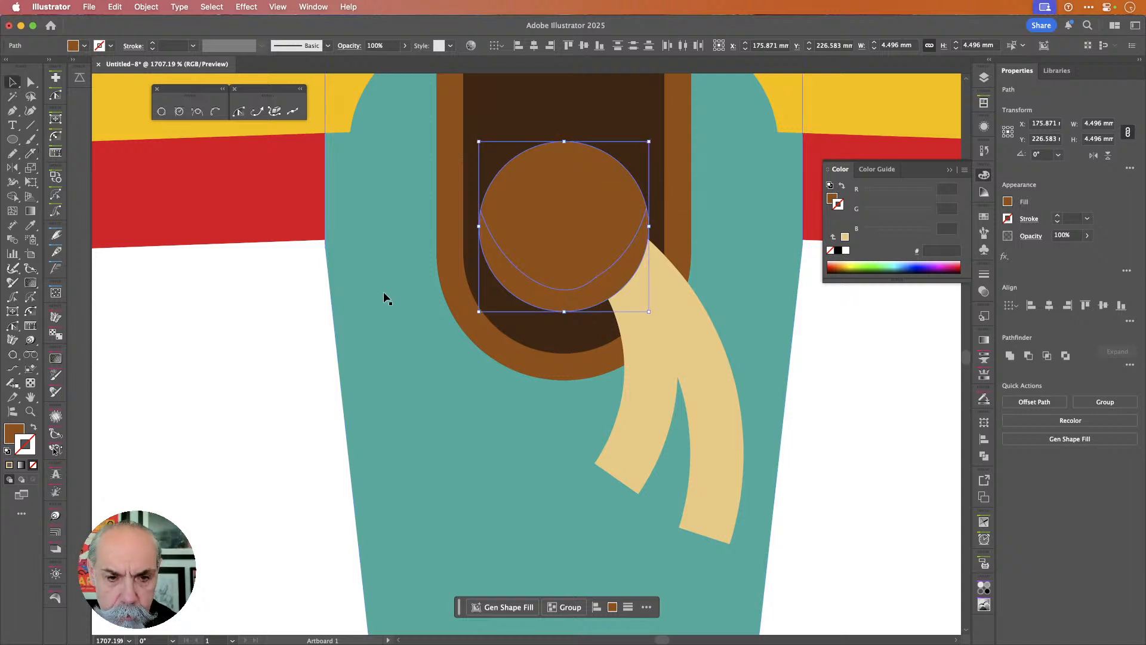
left_click(271, 326)
- Fill the lower crescent of the pilot's head with the next darker brown shade from the Color Guide
left_click(536, 299)
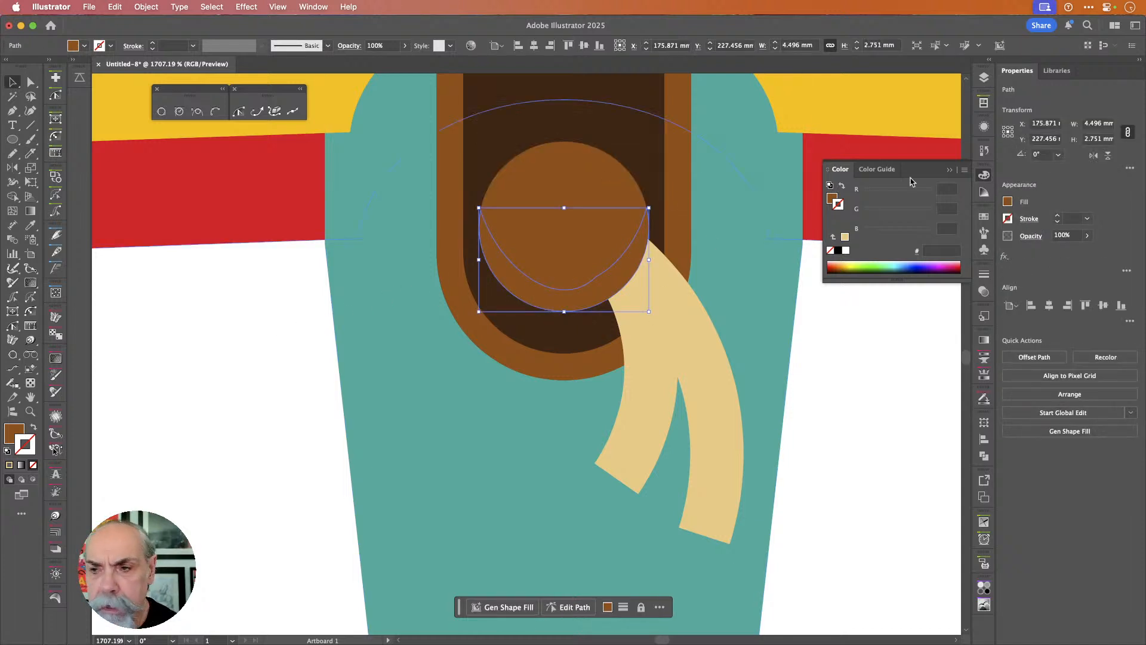
left_click(984, 192)
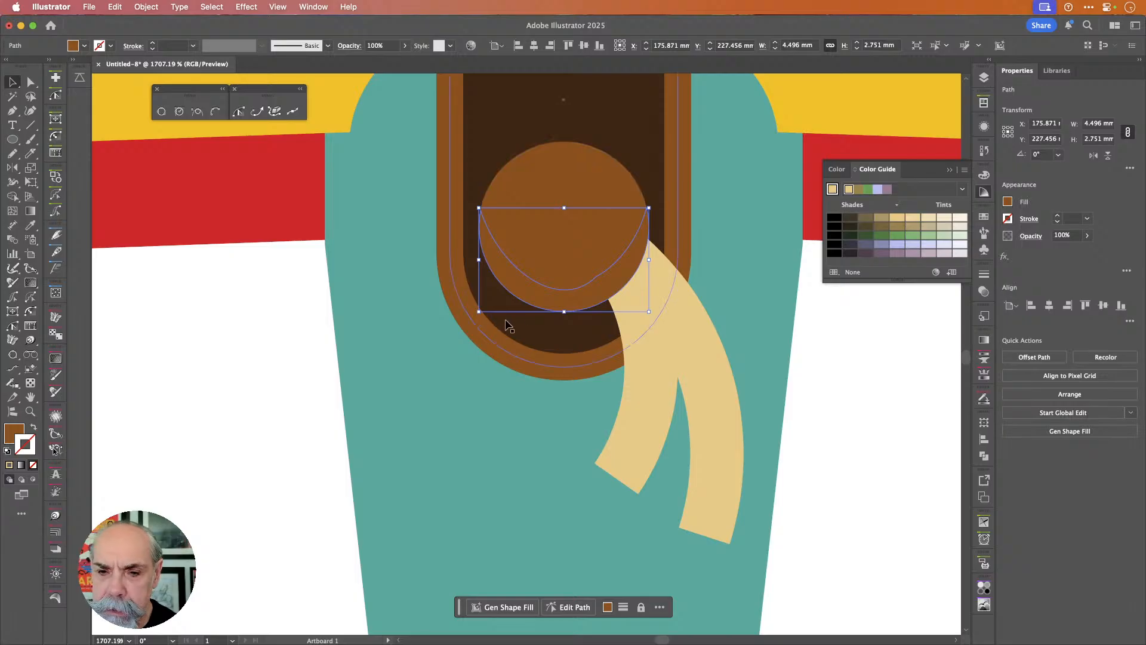
left_click(844, 360)
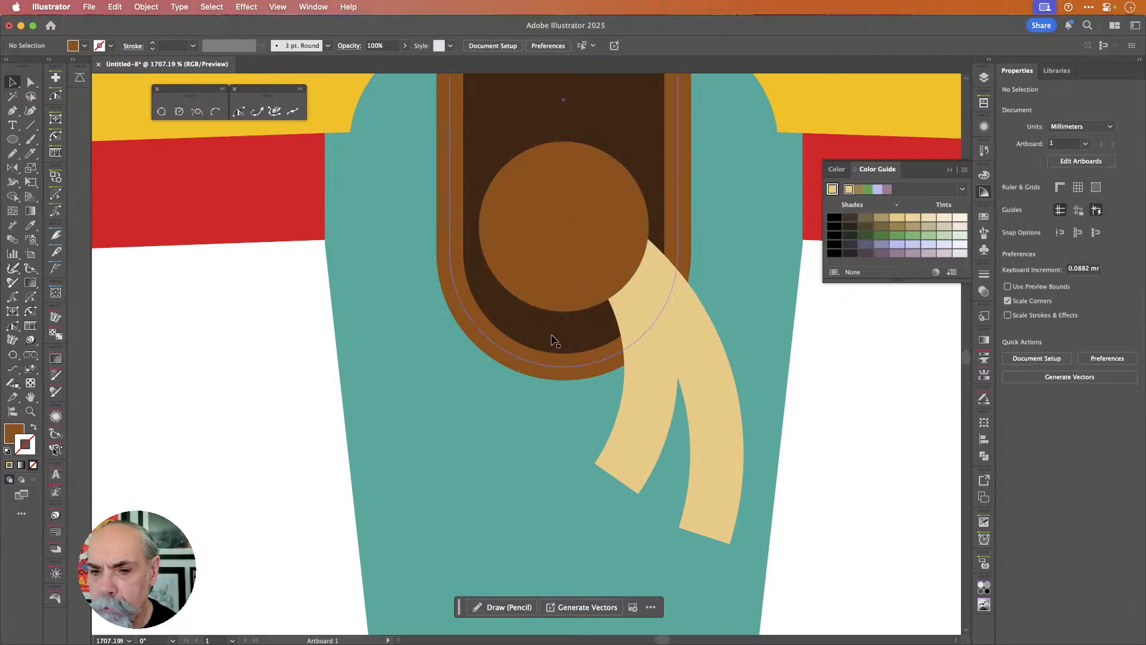
left_click(545, 295)
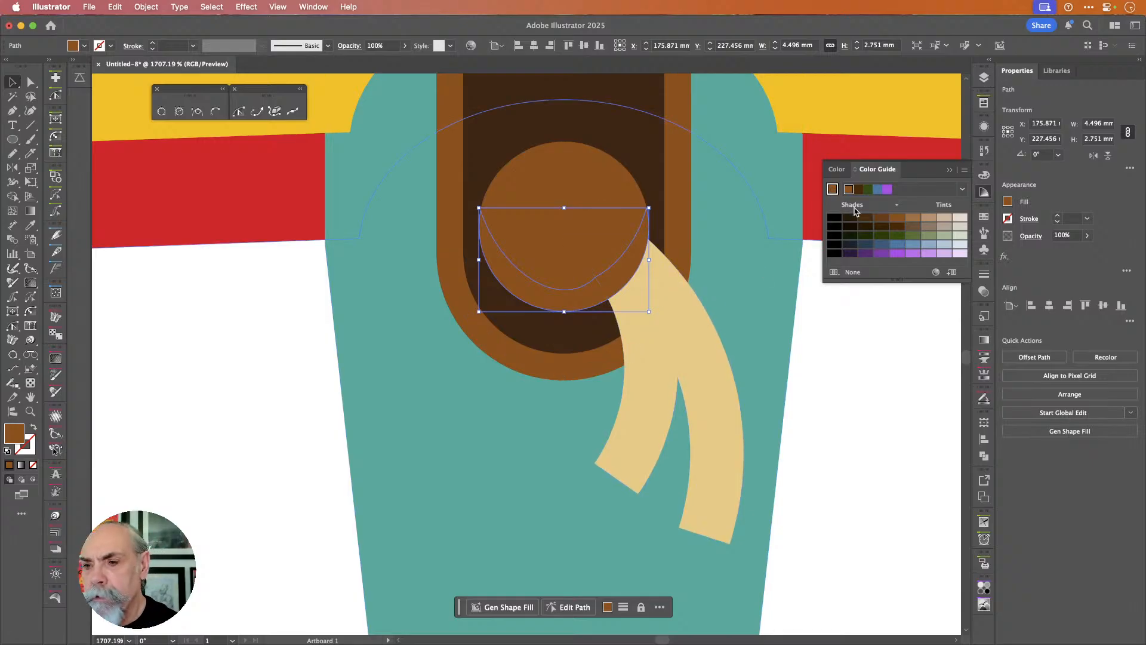
left_click(882, 218)
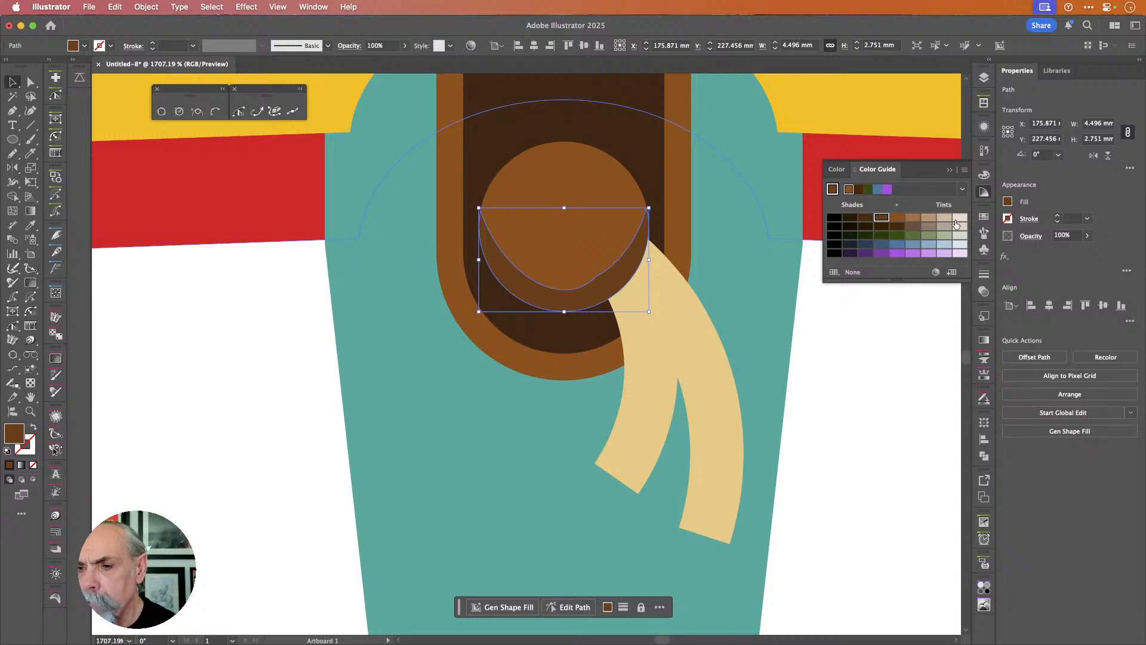
left_click(984, 192)
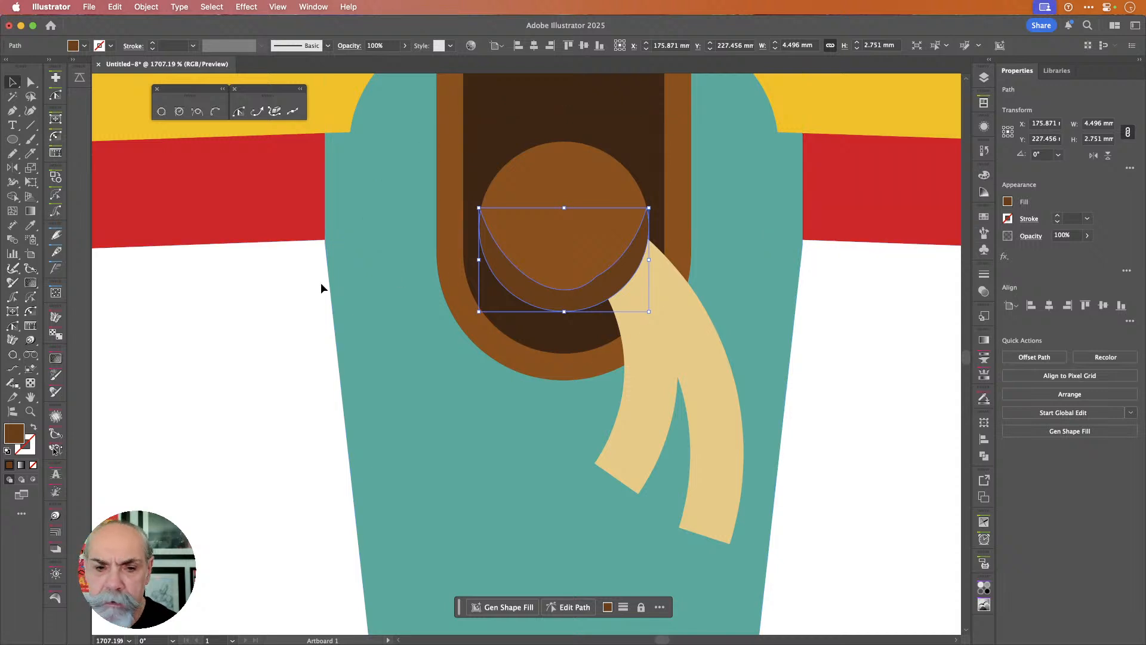
left_click(291, 303)
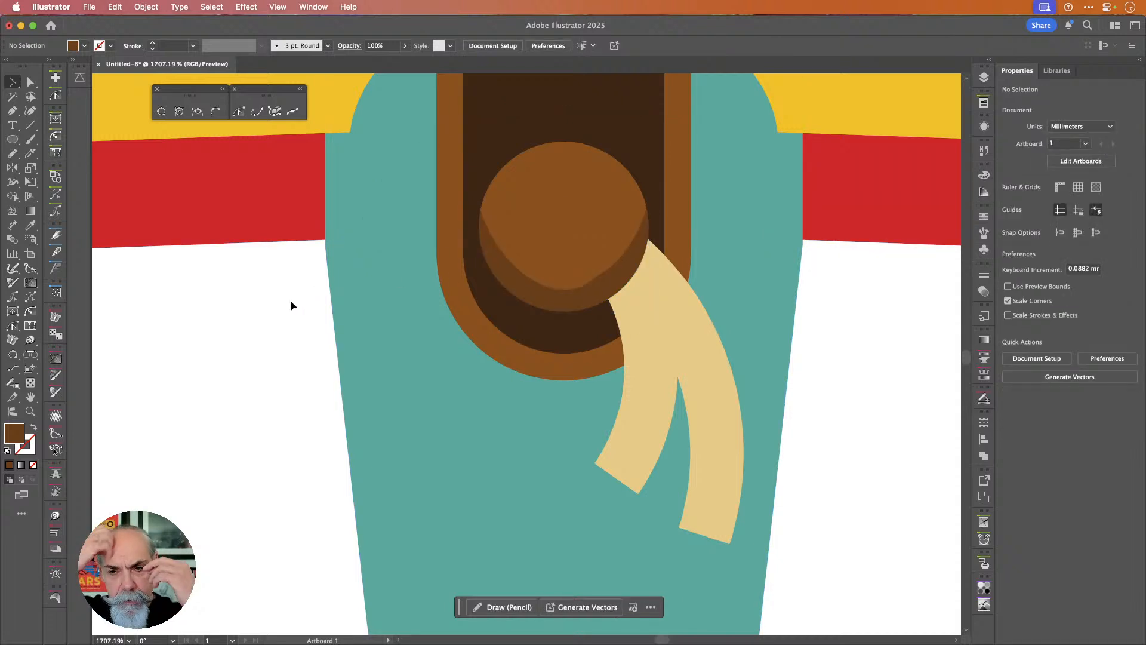
- Cut the scarf with the Knife from the fork upward and back down to the right tail's inner tip, separating a curved sliver
left_click(658, 331)
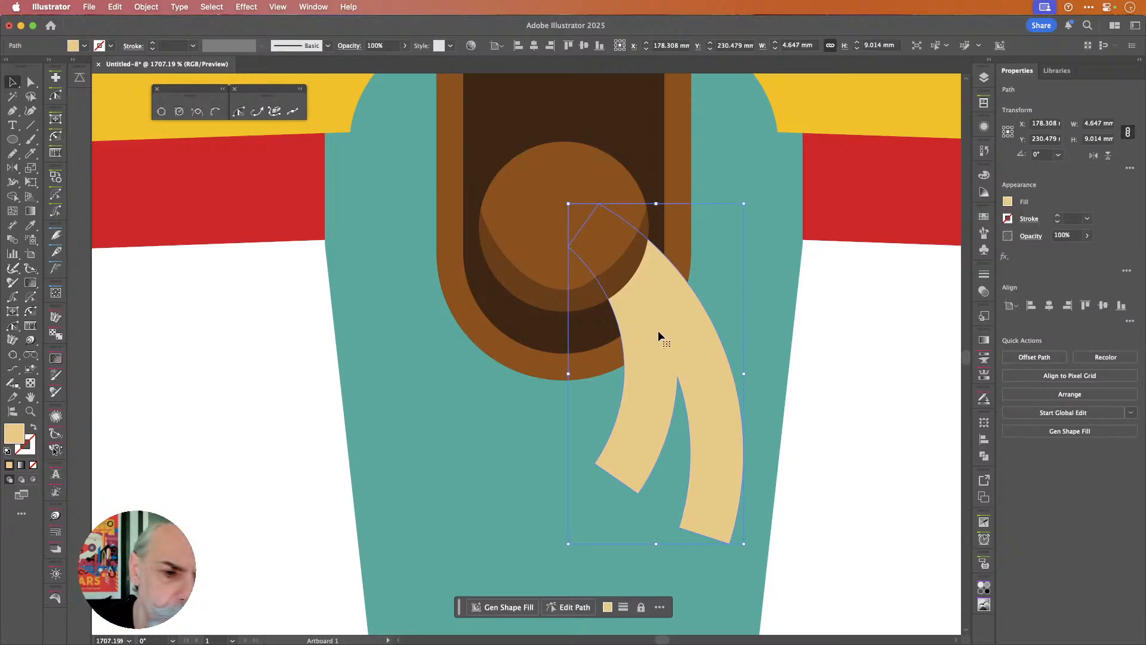
left_click(34, 154)
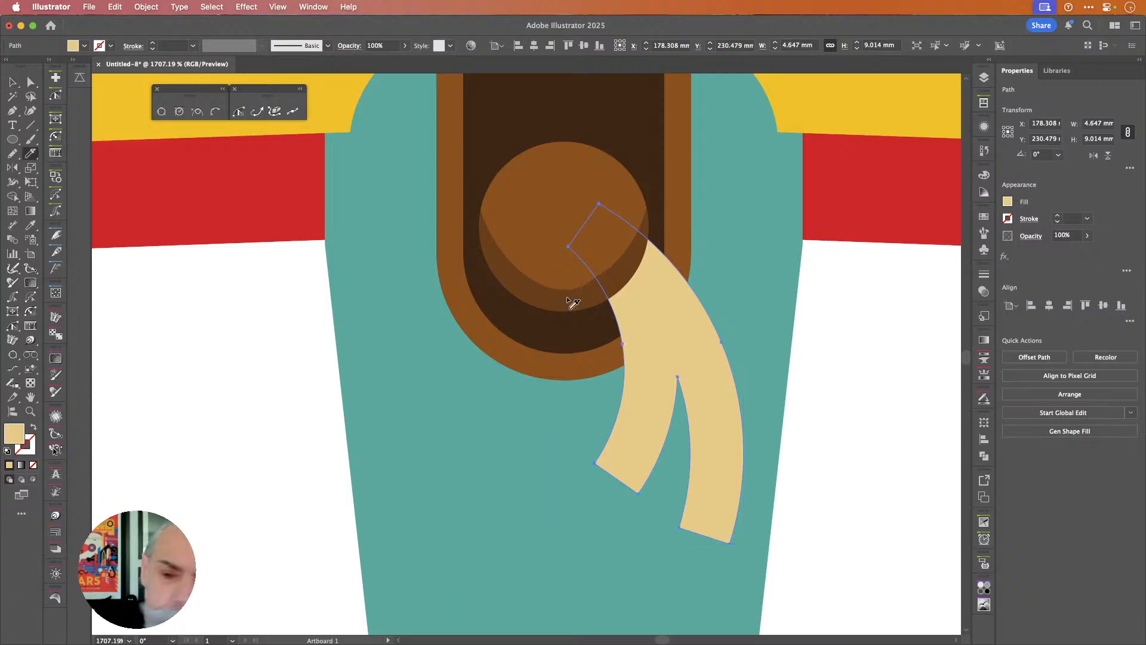
mouse_move(677, 377)
left_mouse_down()
mouse_move(655, 275)
mouse_move(693, 329)
mouse_move(713, 387)
mouse_move(681, 526)
left_mouse_up()
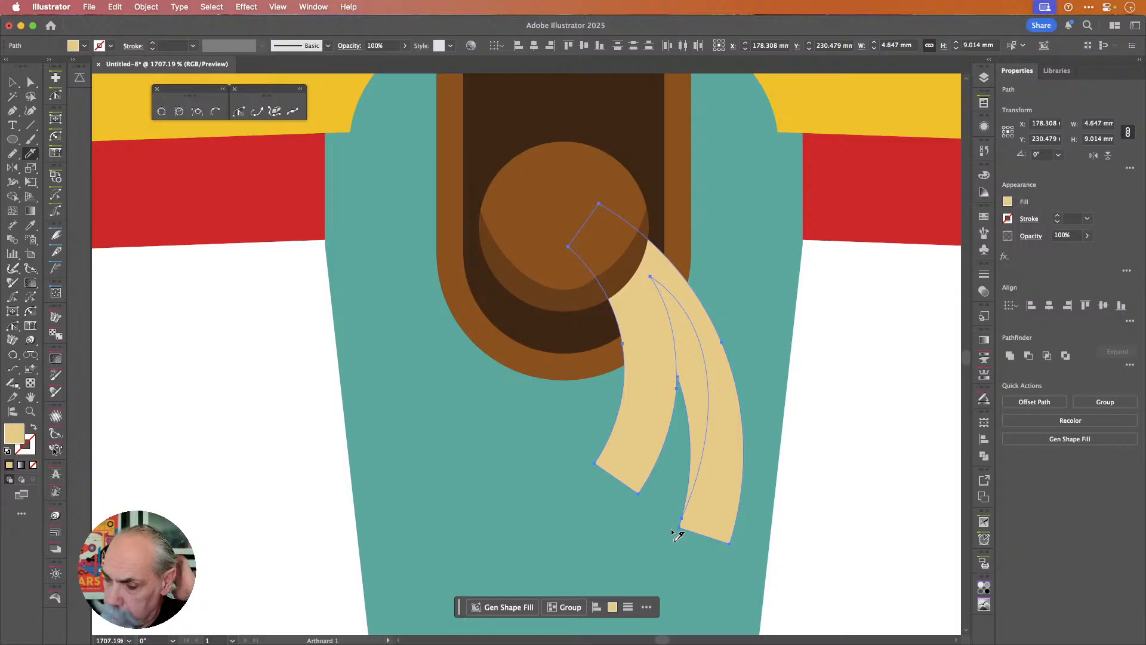
key("v")
left_click(869, 496)
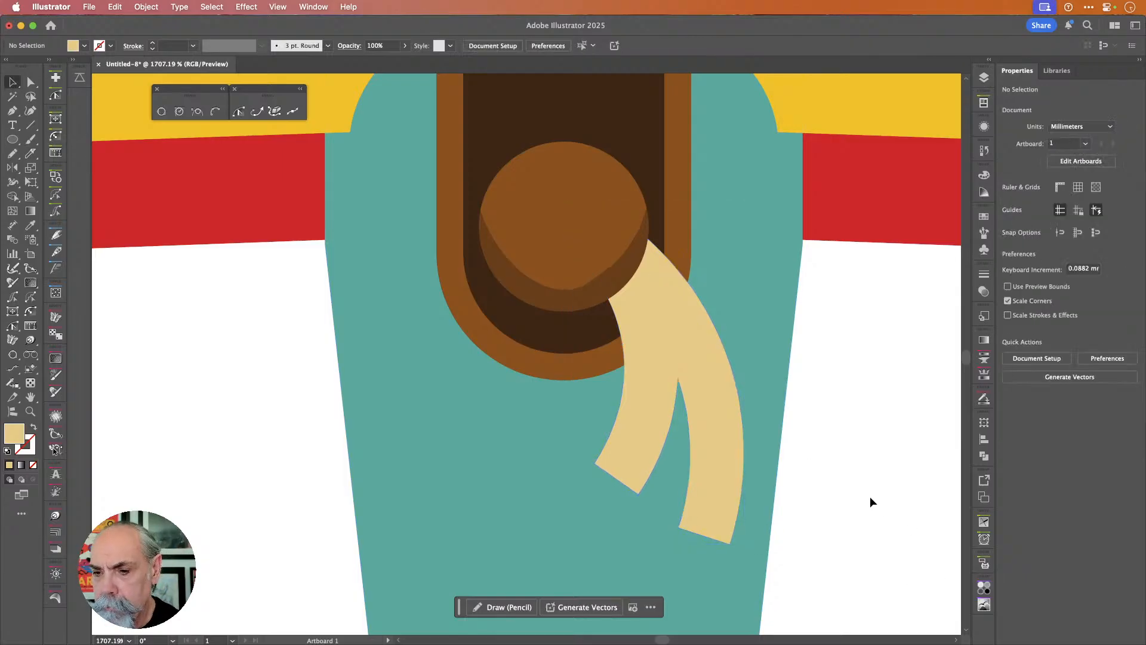
- Base the Color Guide on the scarf sliver's cream fill and try the next lighter tint and the next darker shade on it
left_click(683, 374)
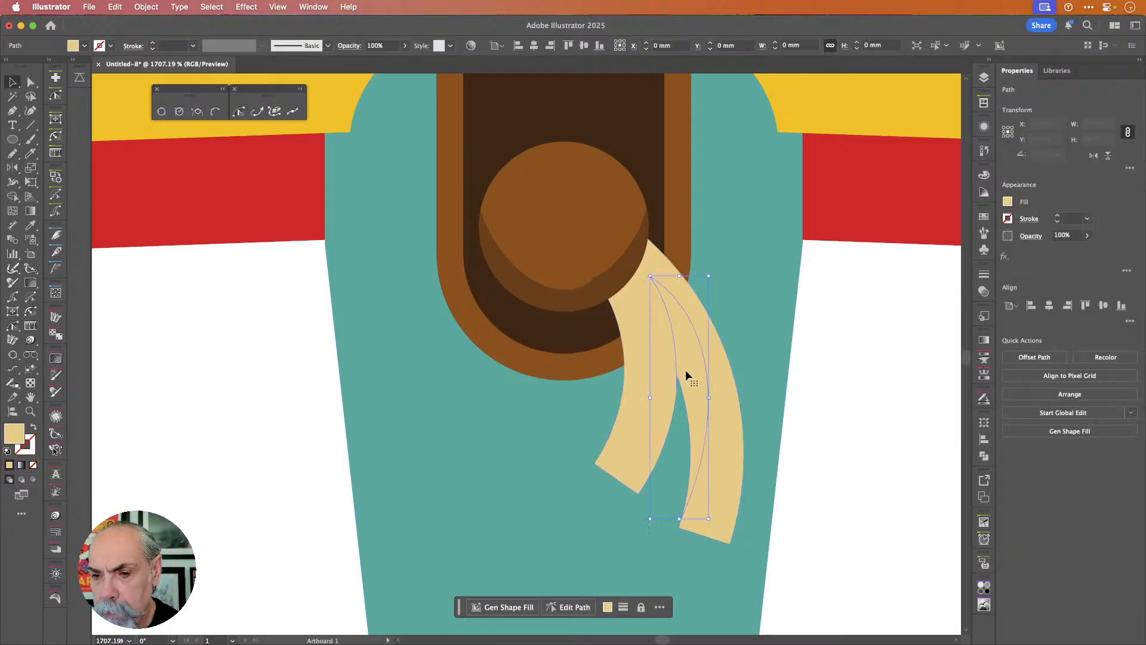
left_click(984, 192)
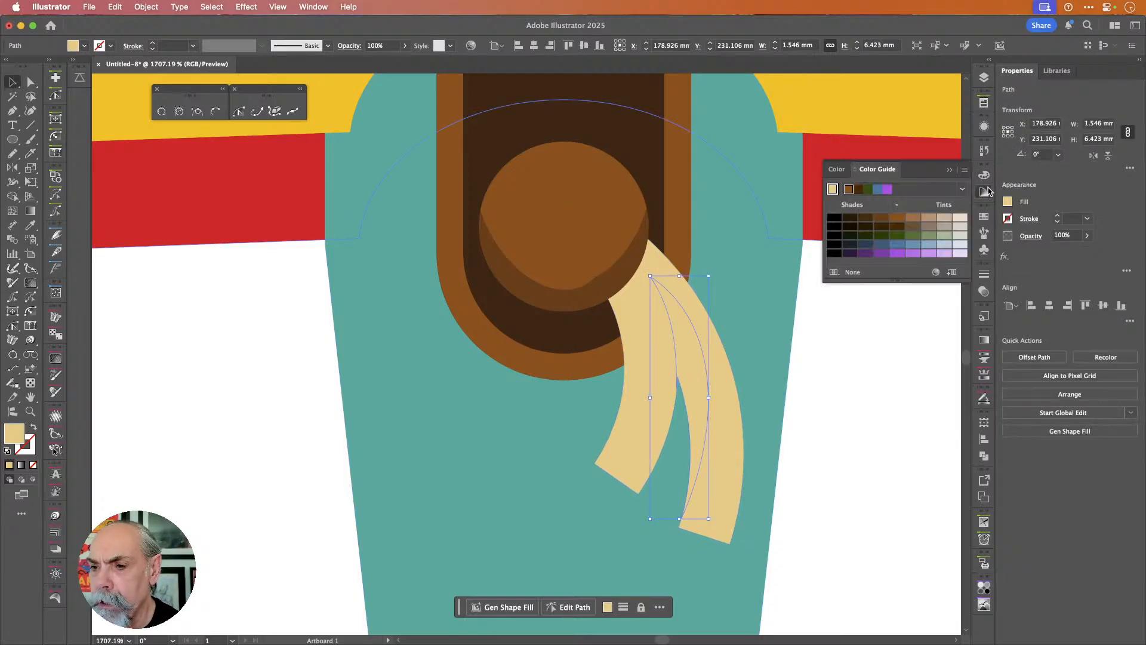
left_click(833, 189)
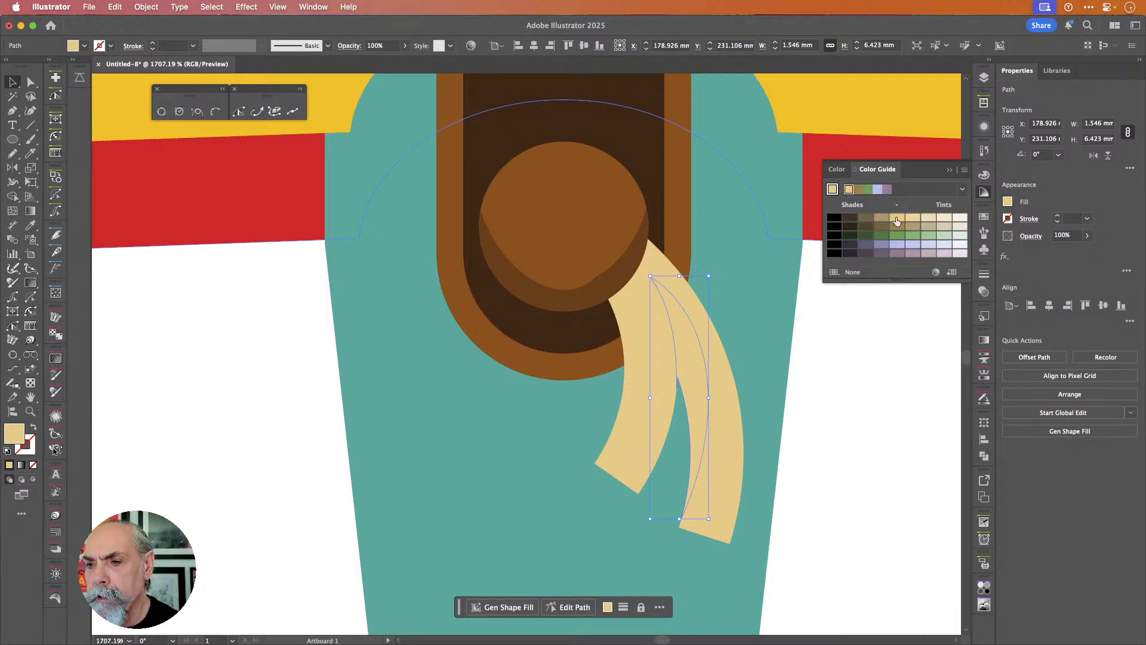
left_click(916, 219)
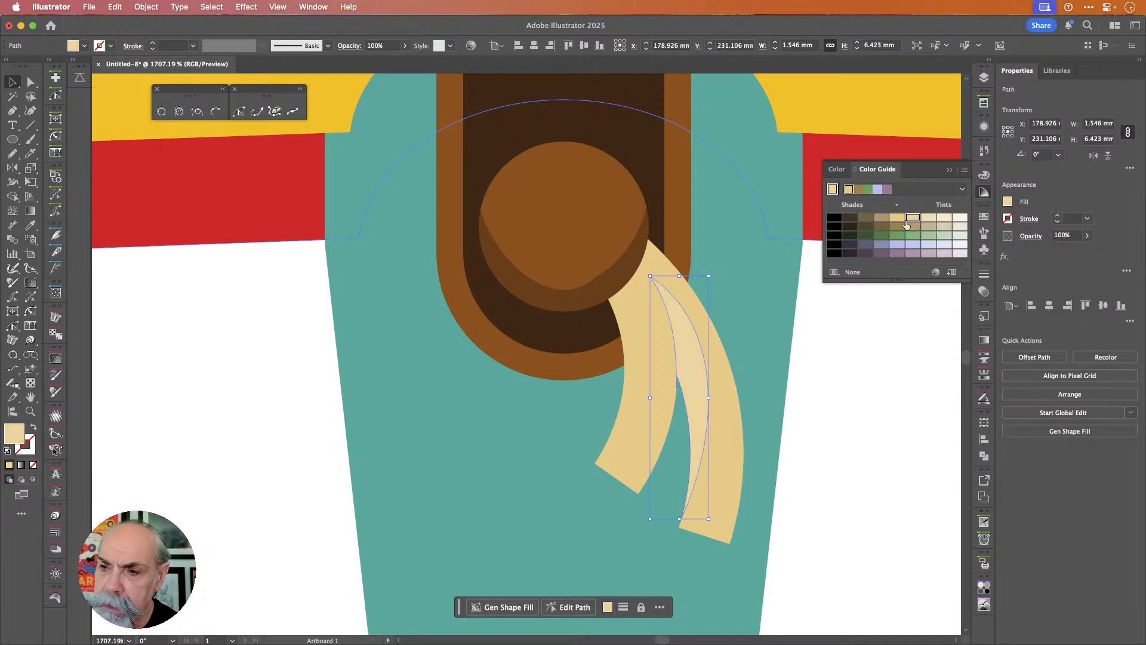
left_click(883, 219)
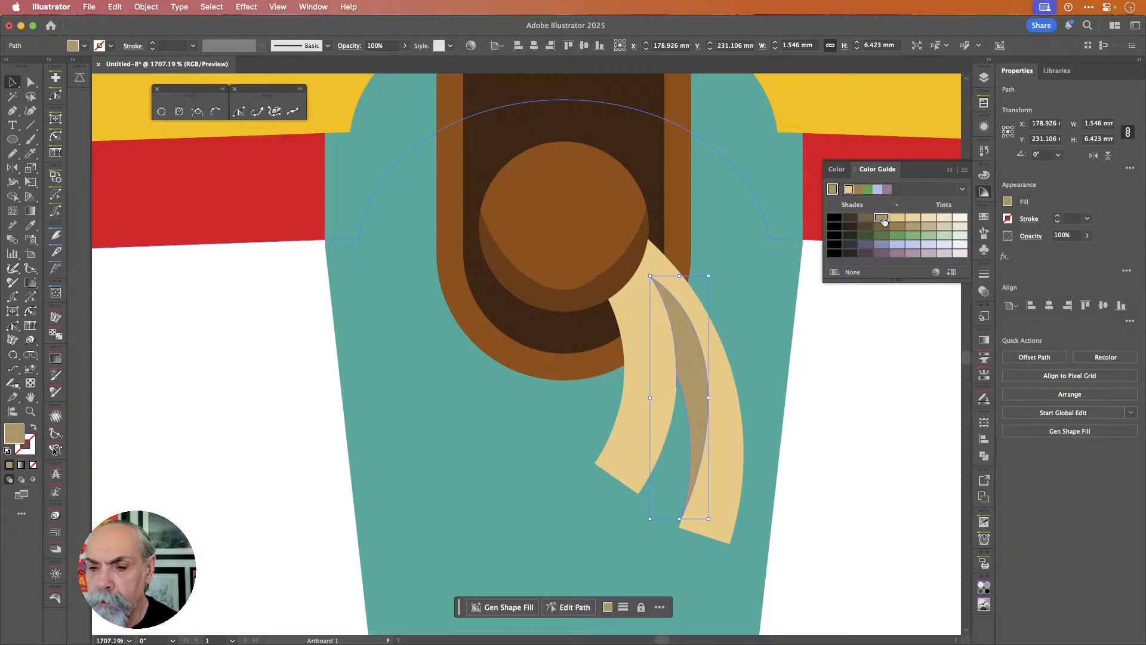
- Set the Color Guide to 8 steps for finer gradations of shades and tints
left_click(966, 171)
left_click(922, 172)
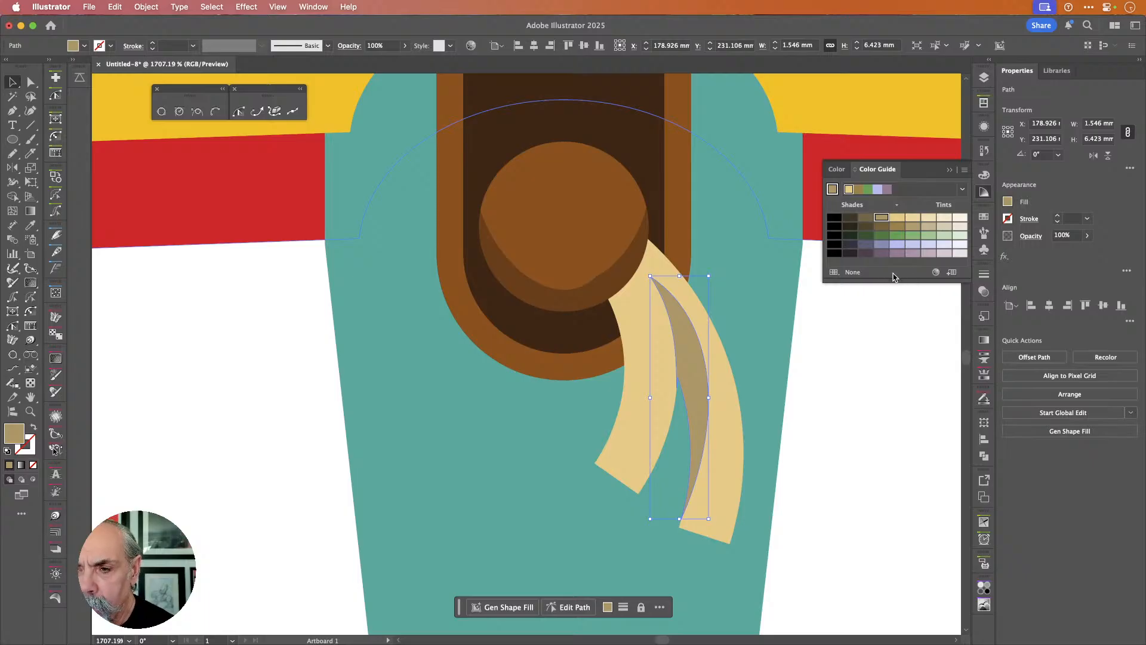
left_click_drag(898, 281, 898, 292)
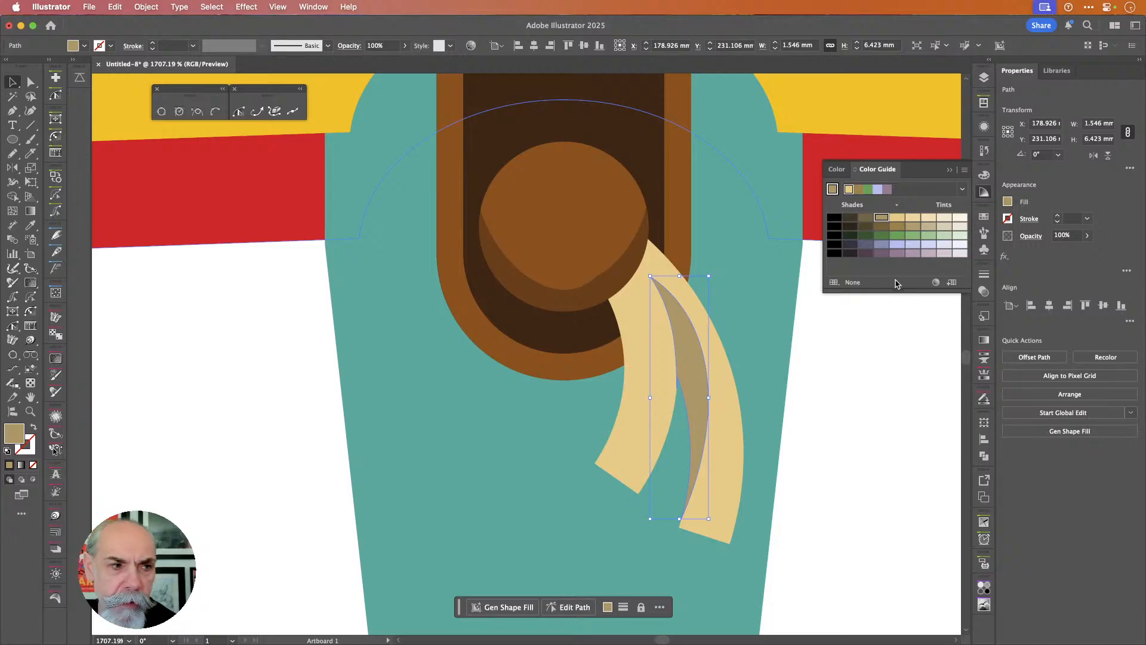
left_click(964, 170)
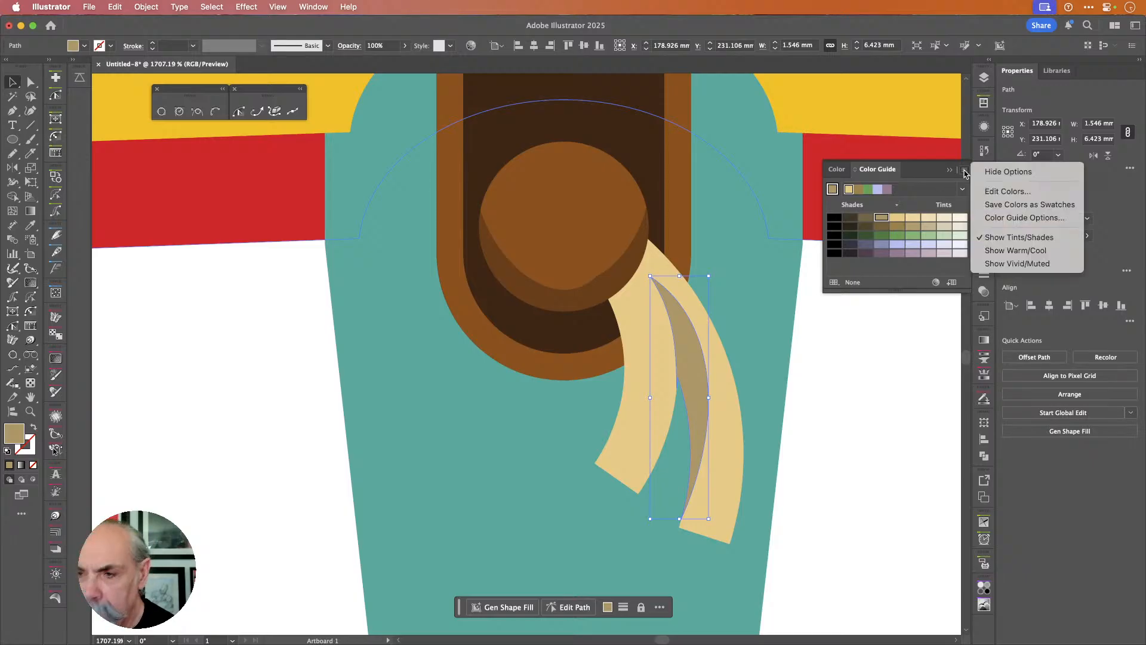
left_click(1014, 219)
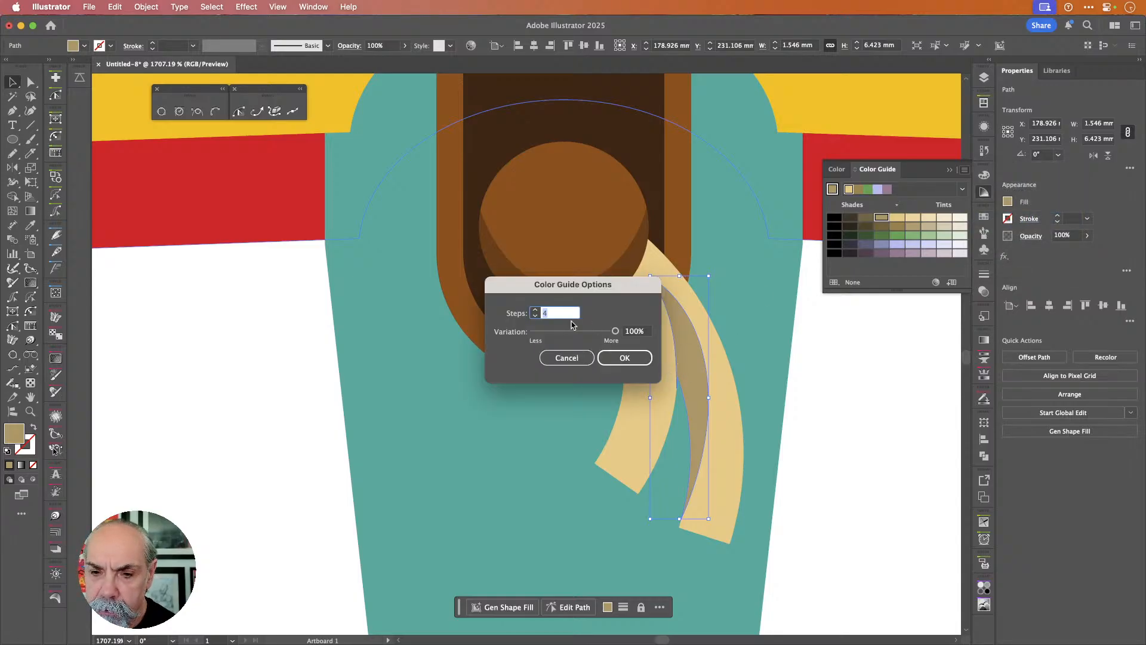
type("8")
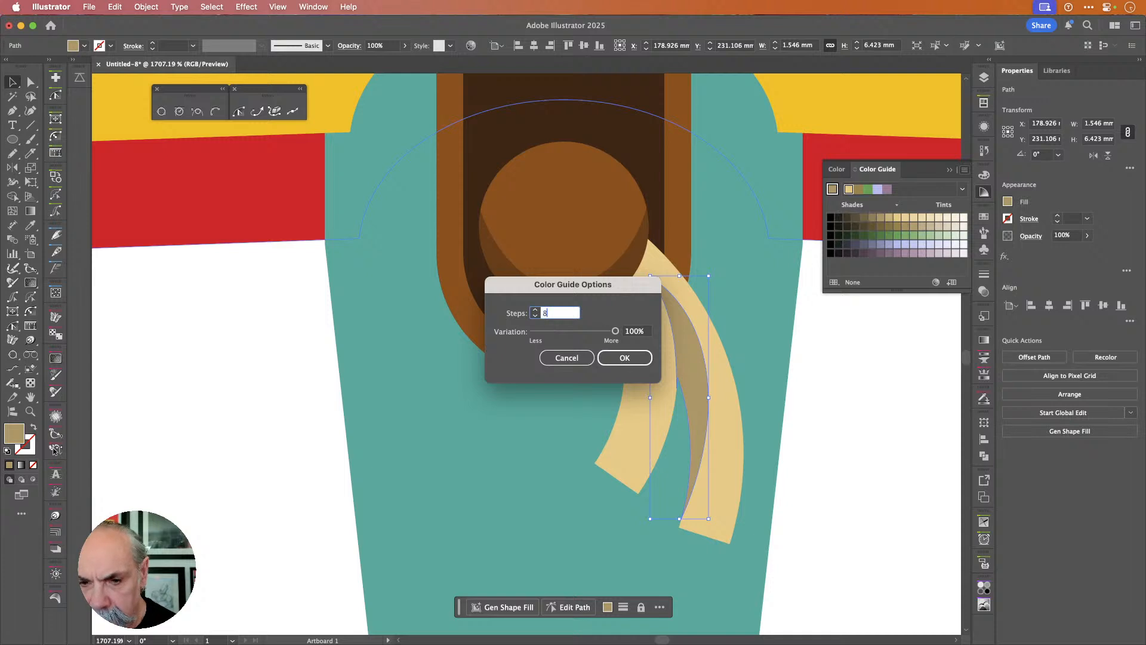
left_click(627, 360)
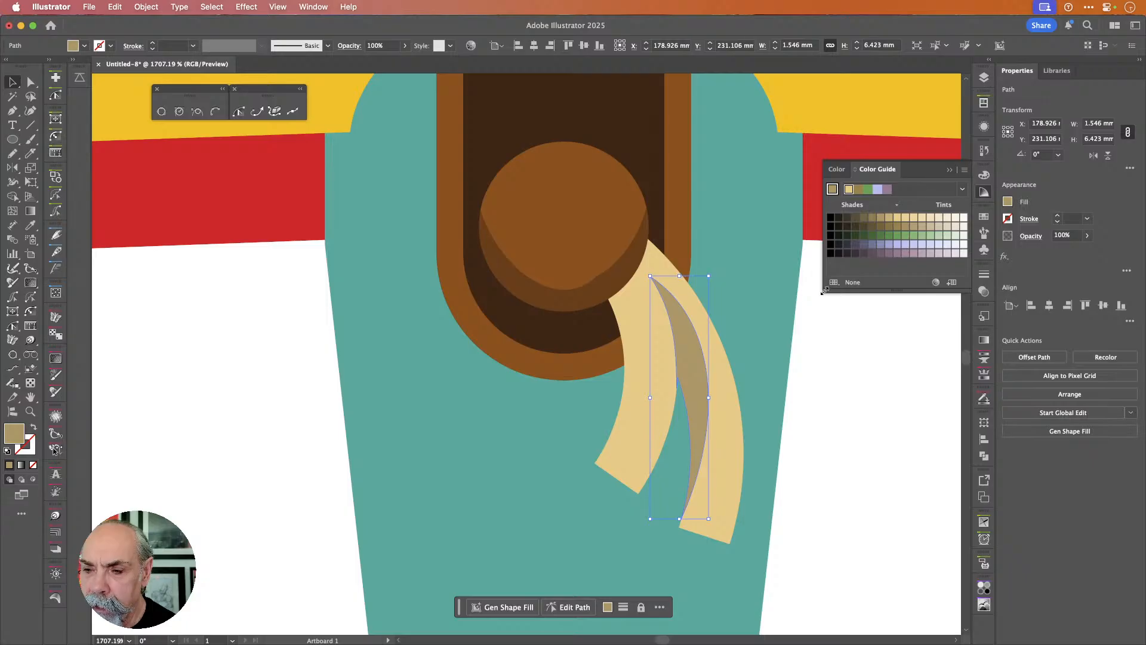
- Widen the Color Guide and fill the scarf sliver with the shade one step darker than the base cream
left_click_drag(825, 291, 756, 289)
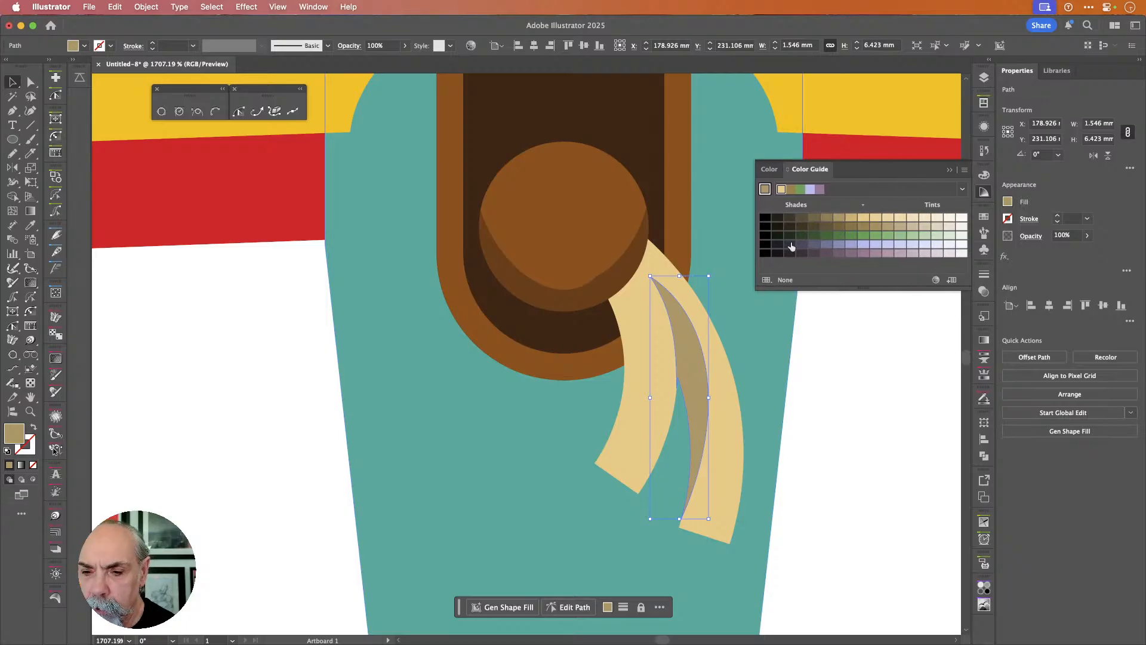
left_click(852, 218)
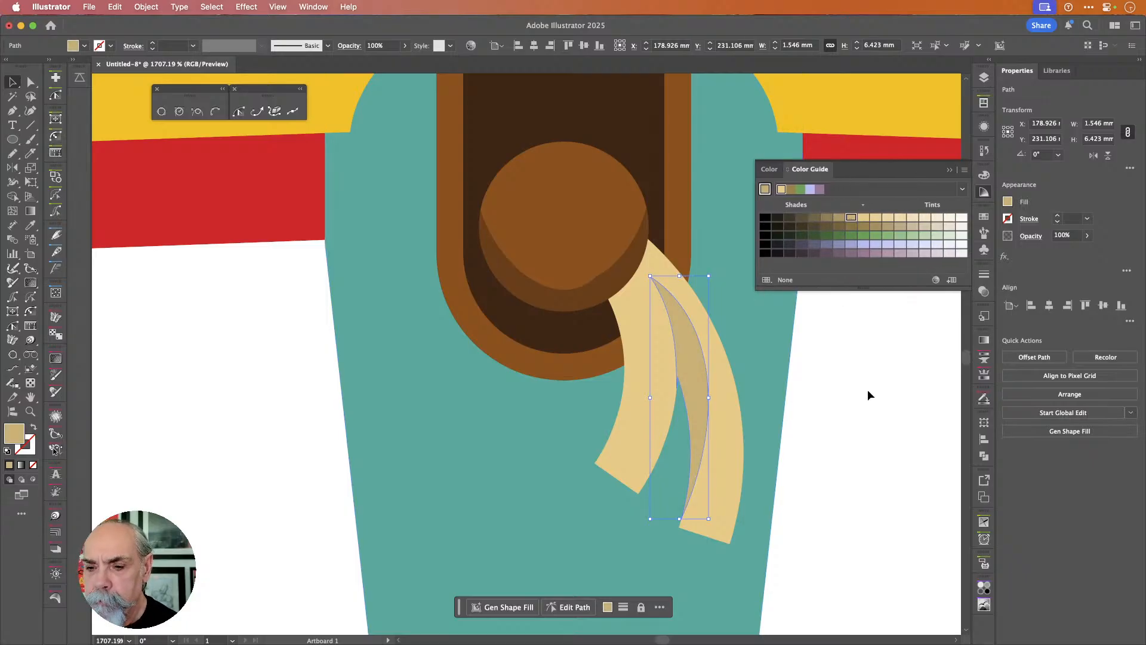
left_click(984, 193)
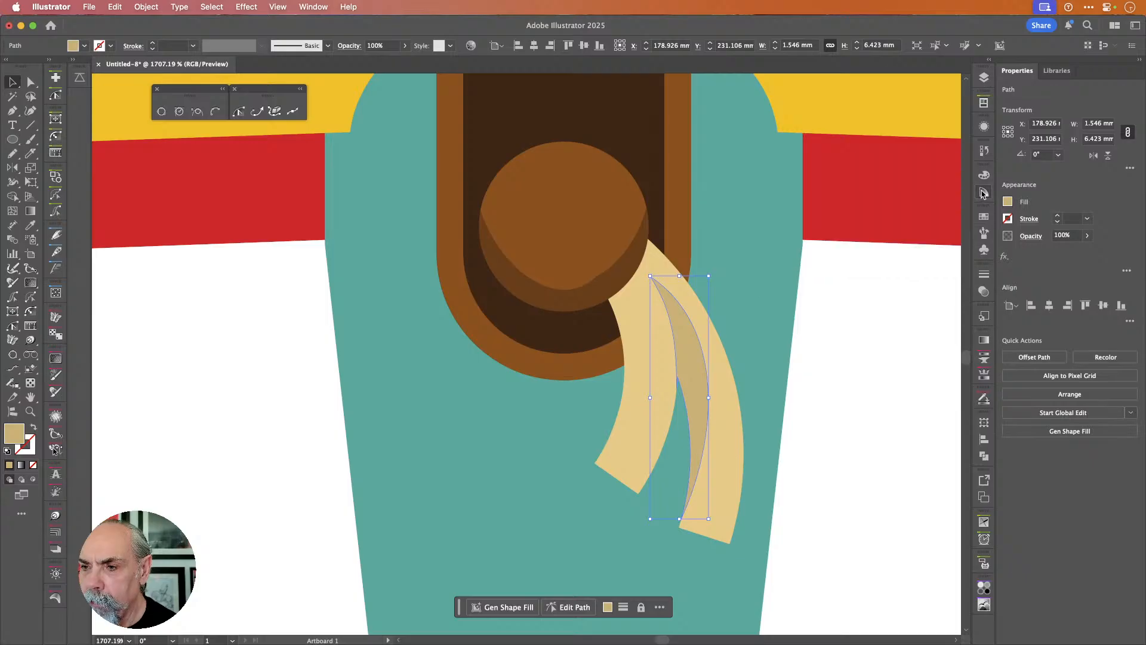
left_click(872, 288)
- Group the scarf, its shaded sliver and both brown pieces of the pilot's head
scroll(857, 354, "down", 1)
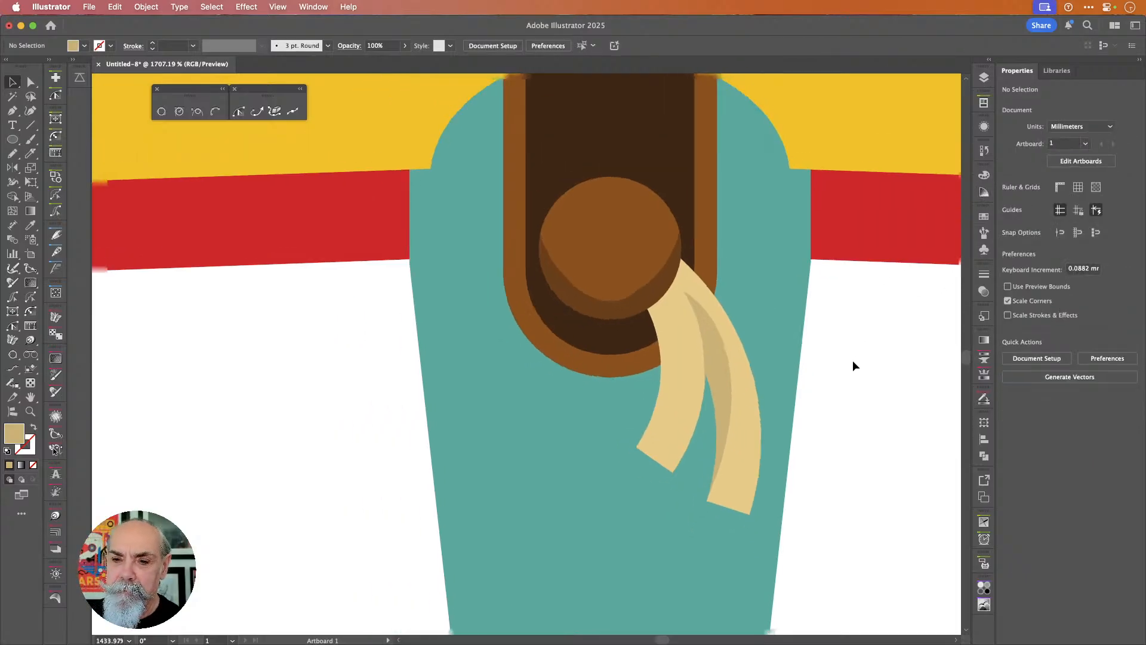
scroll(853, 366, "down", 5)
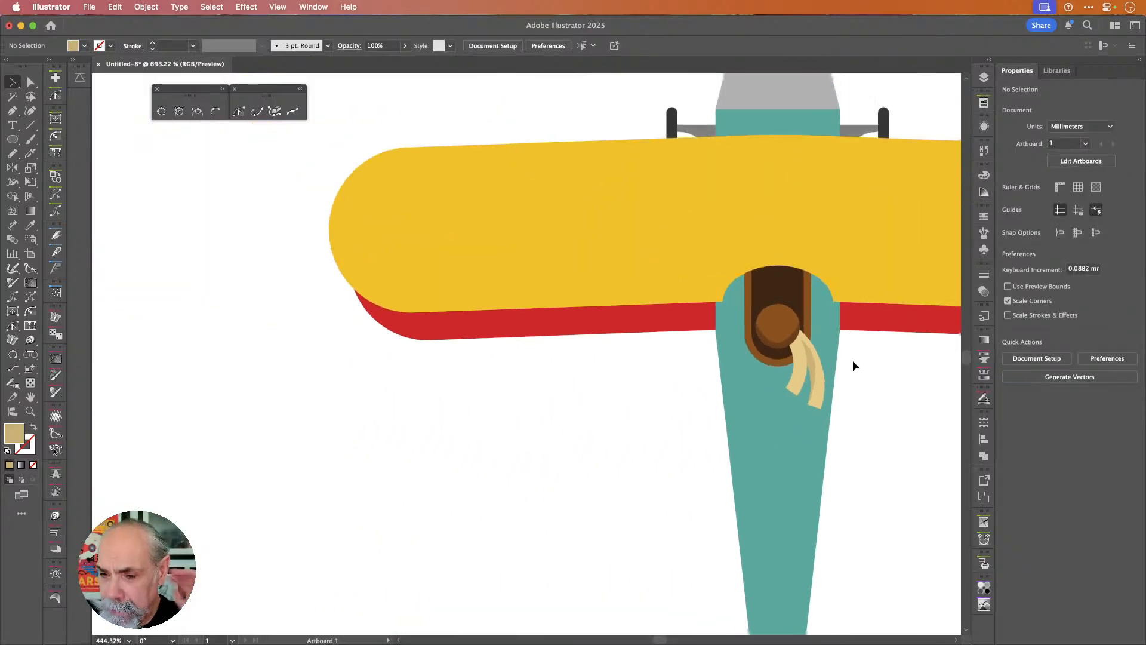
scroll(852, 360, "down", 1)
scroll(857, 378, "up", 1)
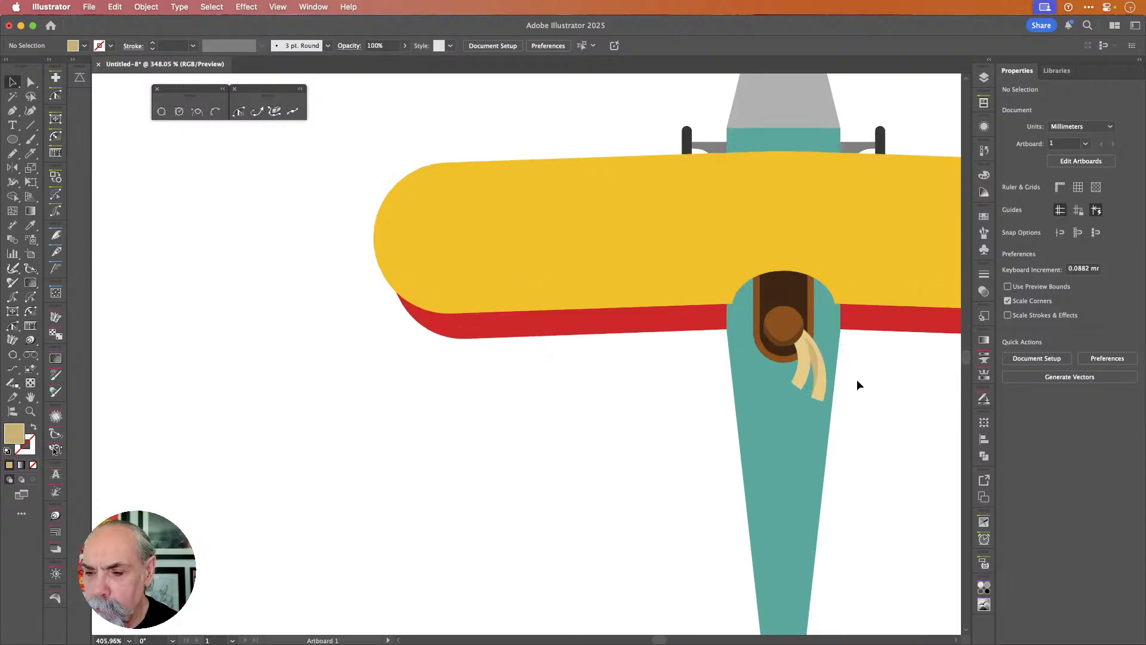
scroll(858, 379, "up", 4)
left_click(737, 318)
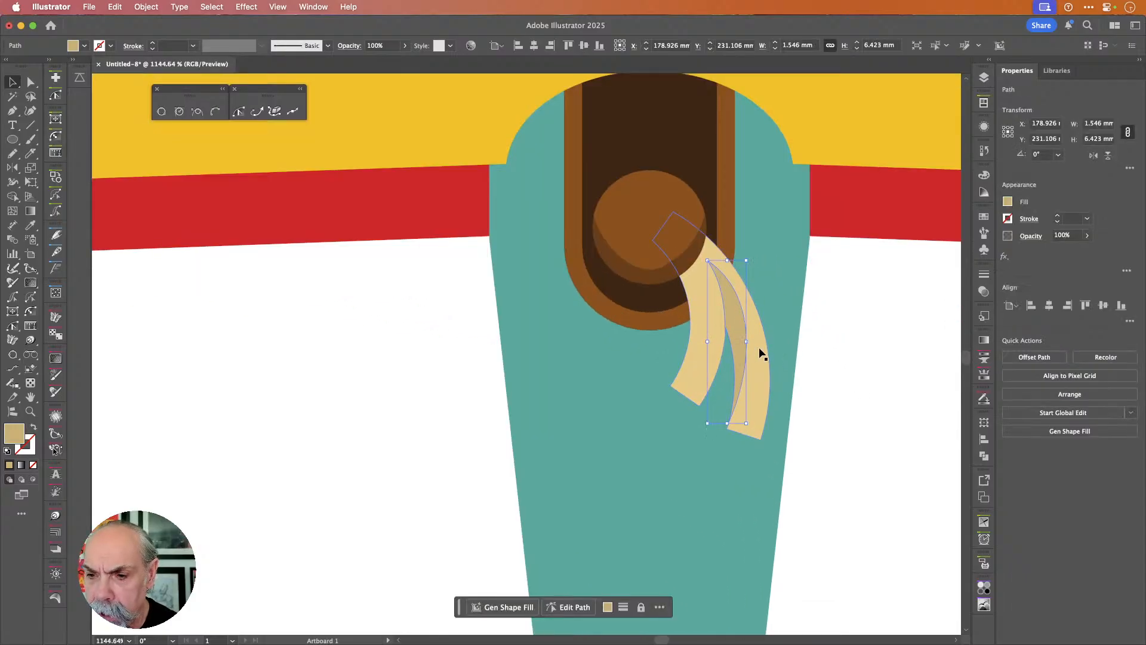
left_click(762, 353, "shift")
left_click(653, 278, "shift")
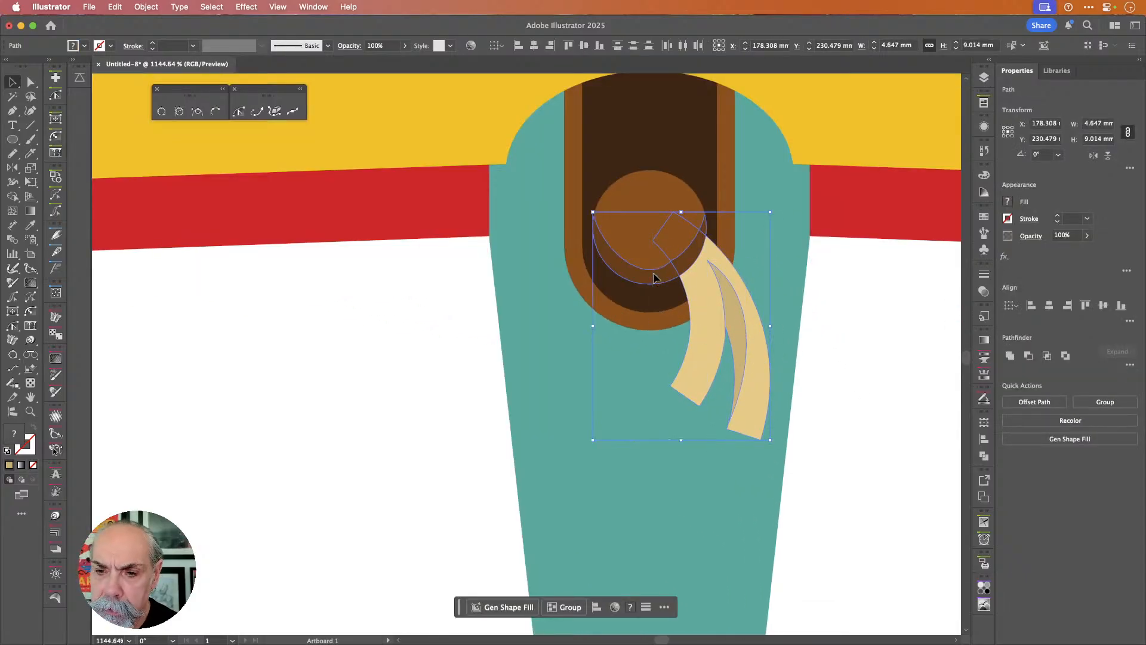
left_click(629, 253, "shift")
key("super+g")
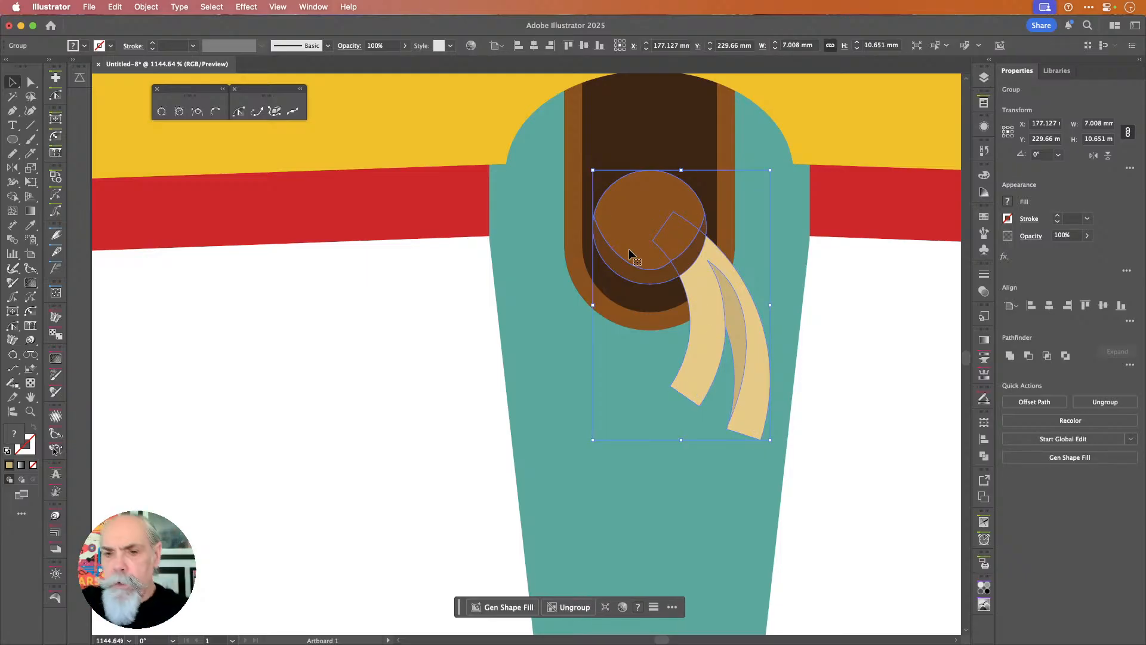
left_click(848, 350)
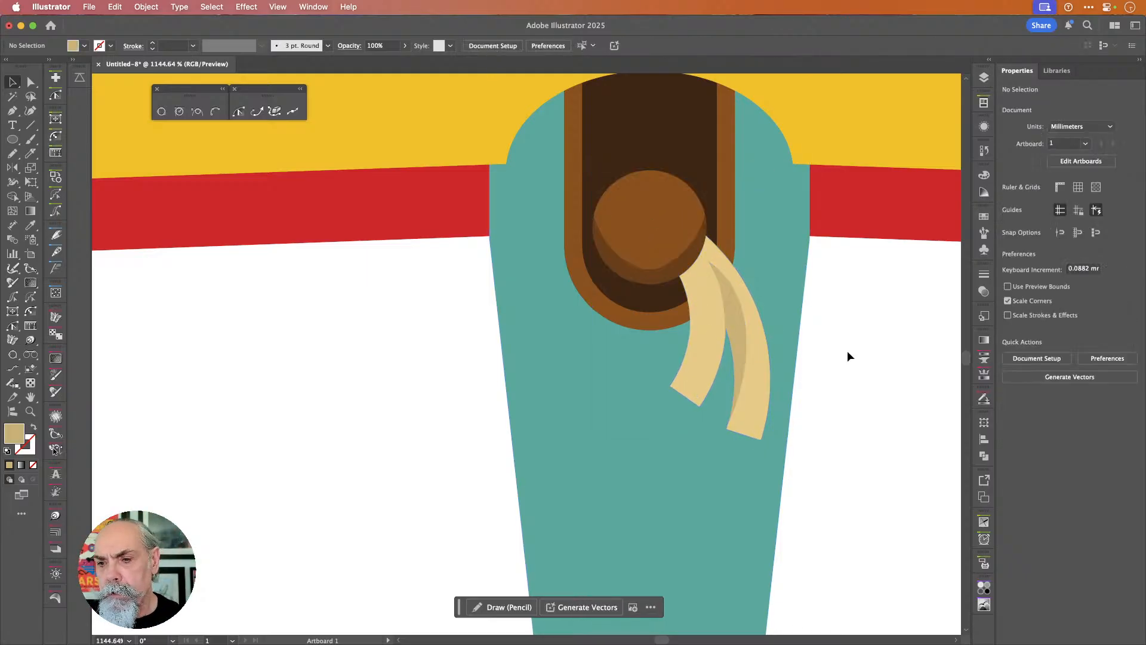
- Offset the yellow upper wing's path outward by 1 mm with Miter joins and a miter limit of 4
scroll(848, 350, "down", 1)
scroll(847, 350, "down", 10)
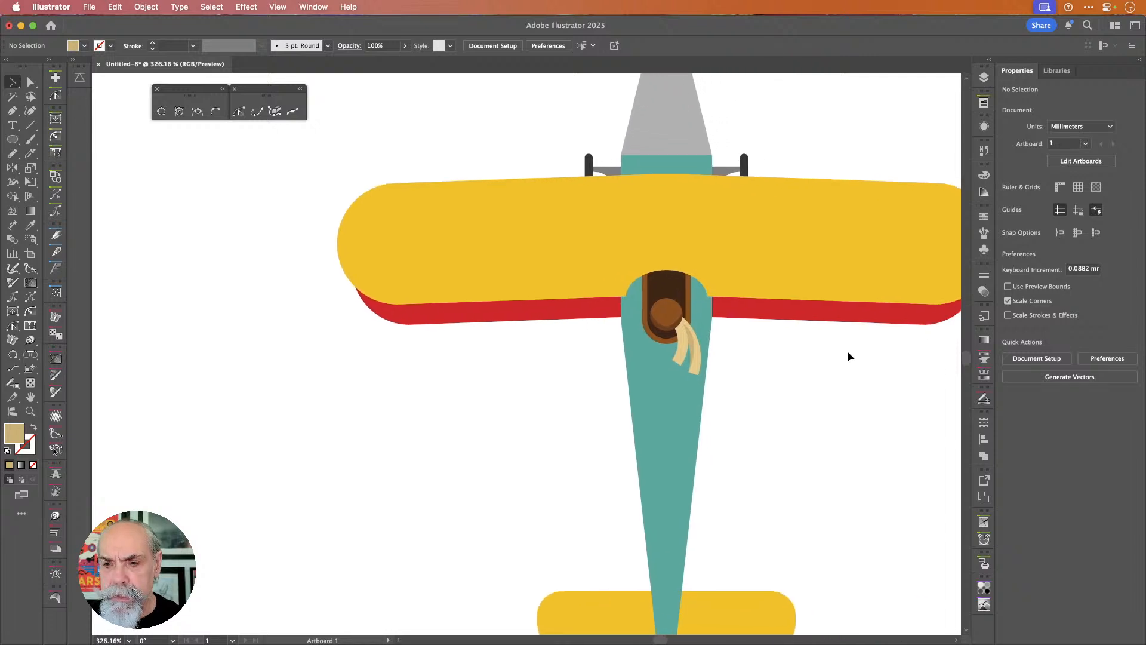
scroll(847, 350, "right", 5)
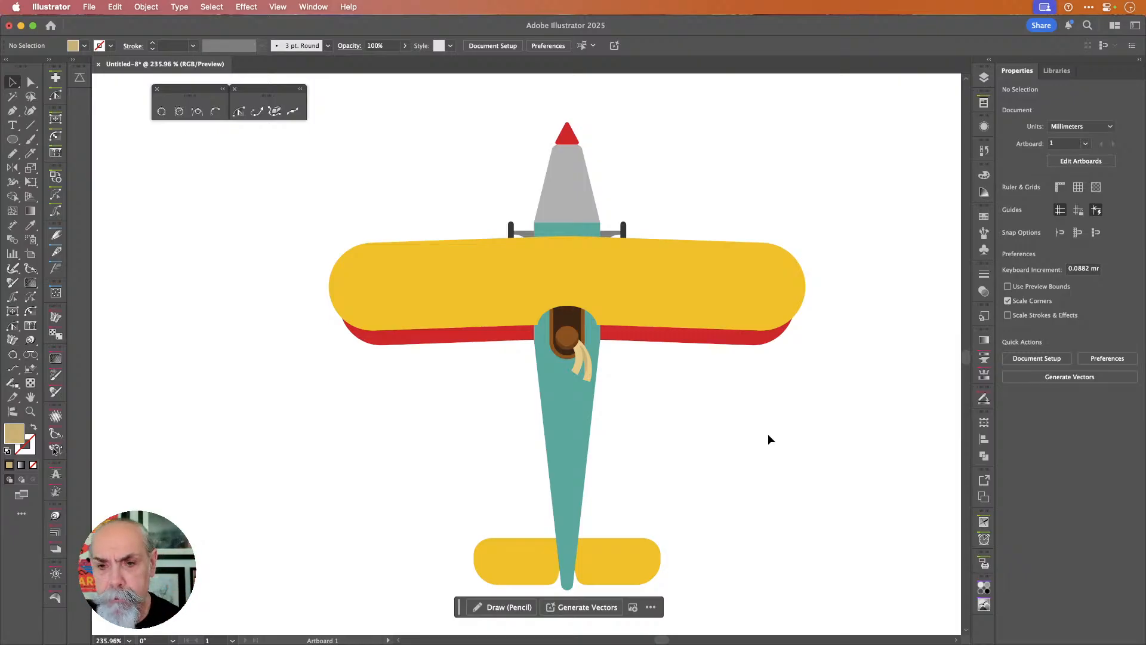
left_click(576, 432)
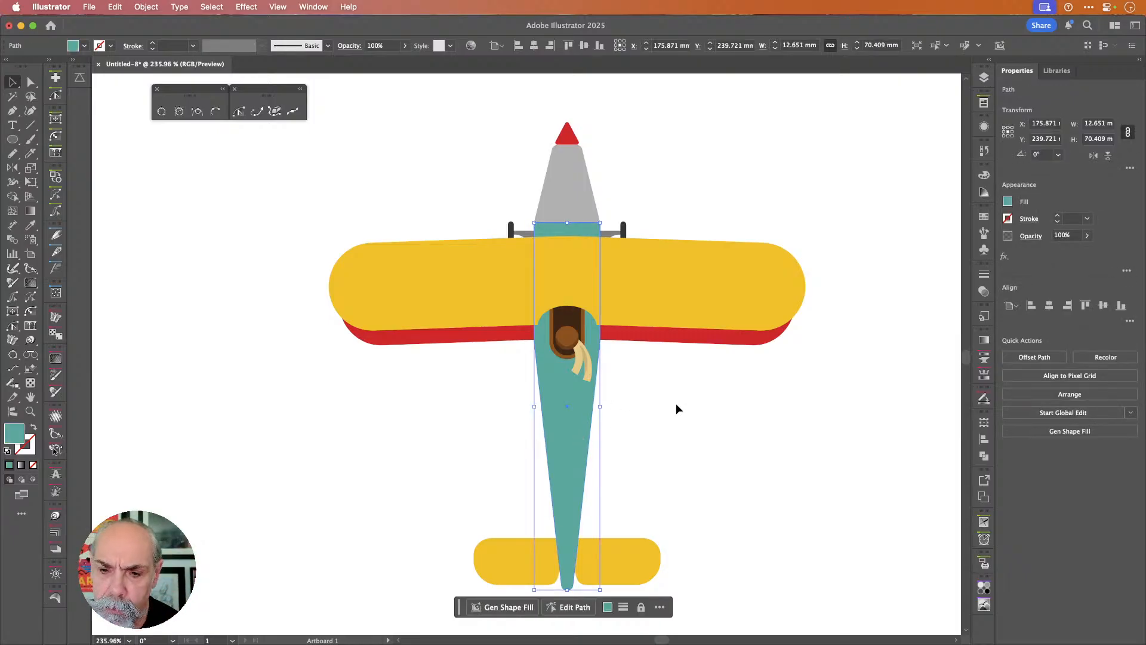
left_click(677, 404)
left_click(571, 405)
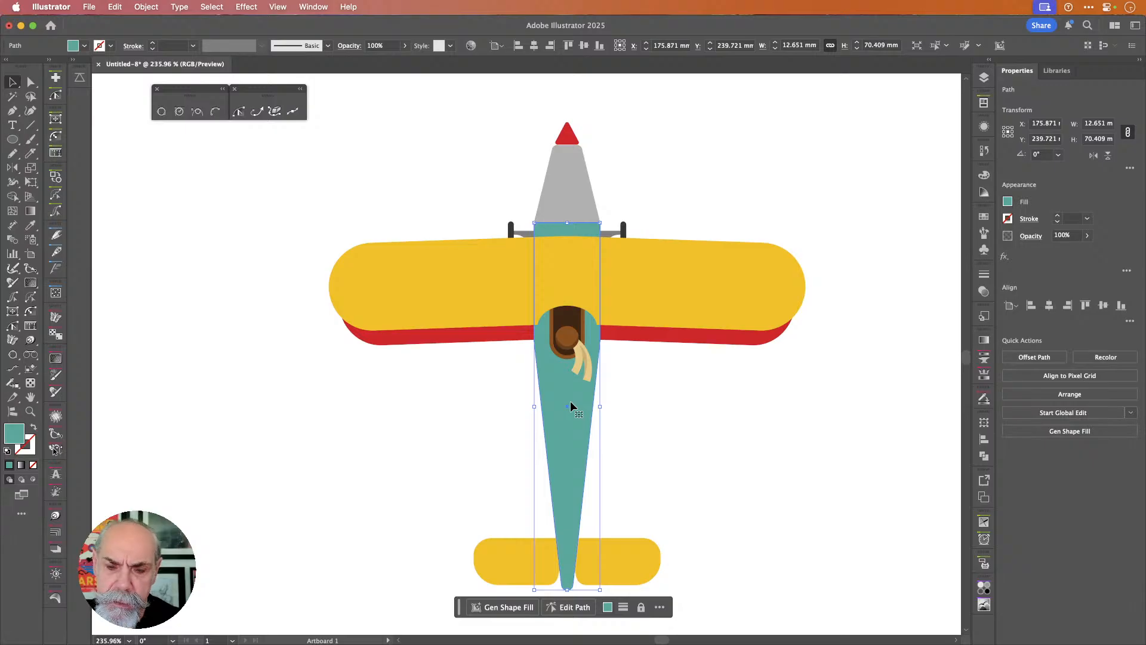
left_click(659, 295)
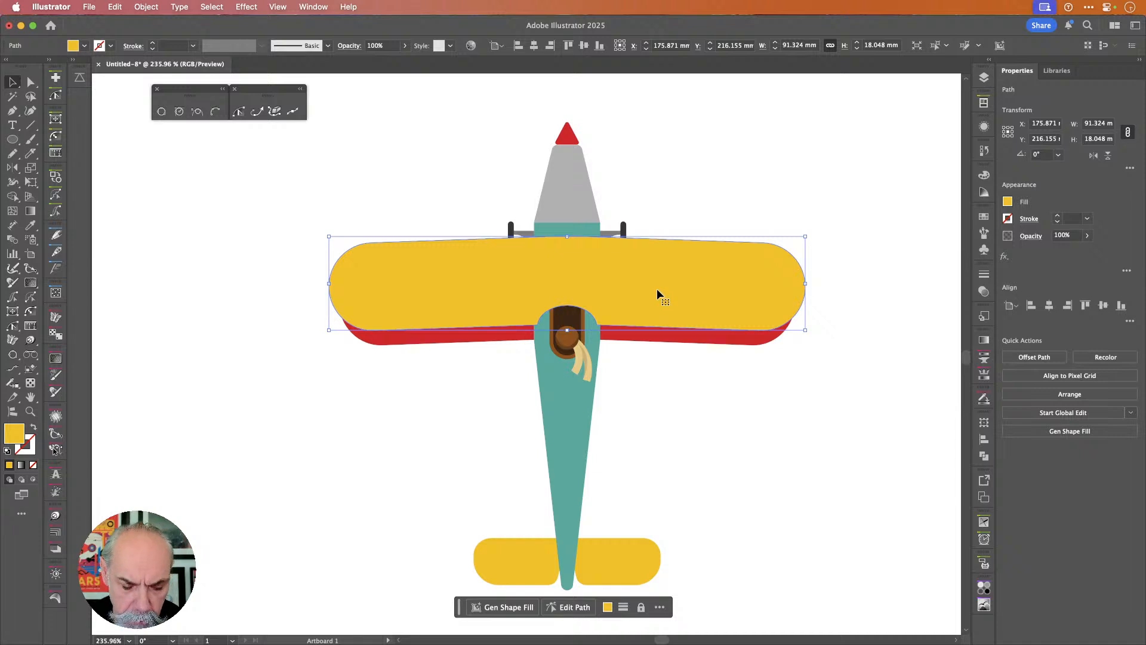
key("a")
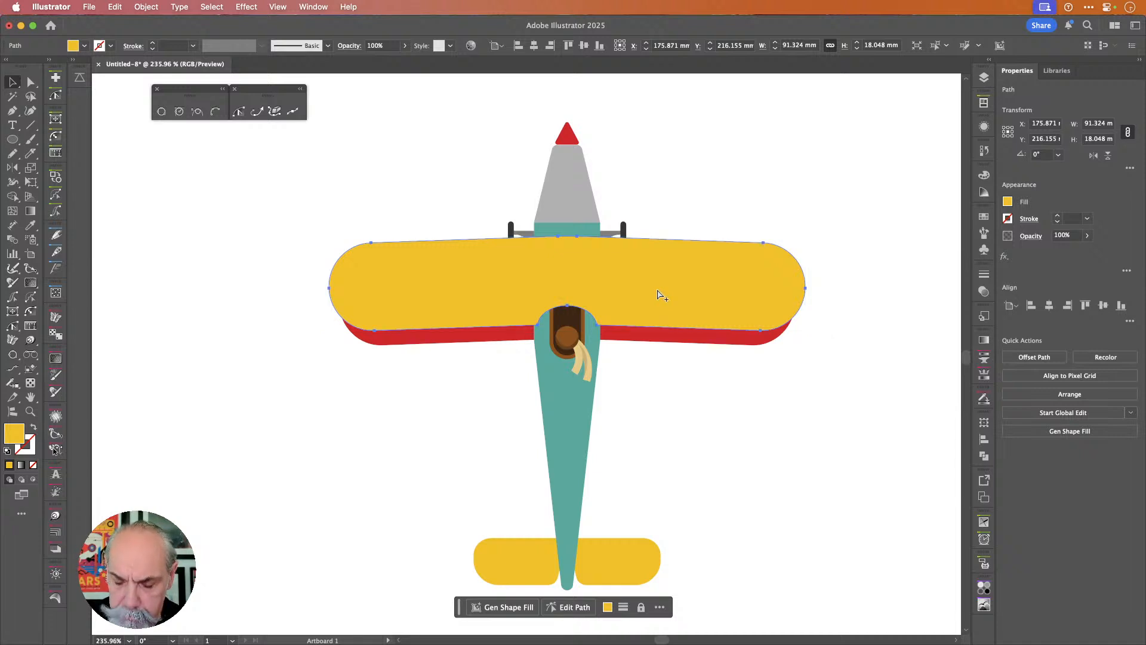
key("alt+super+o")
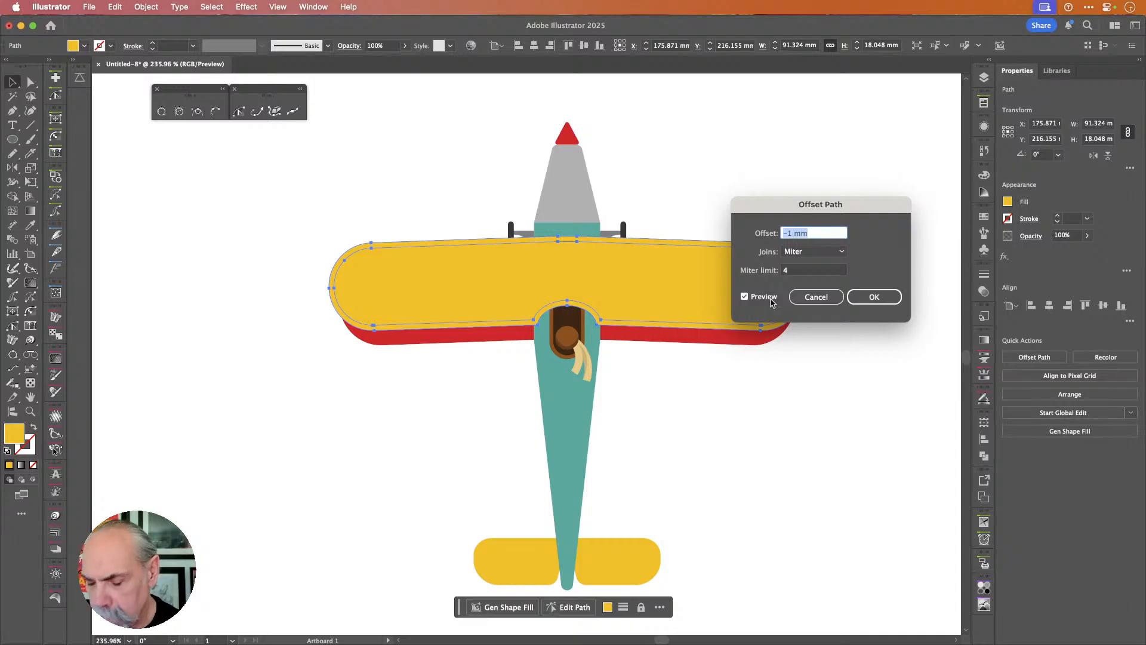
key("Up")
key("Up")
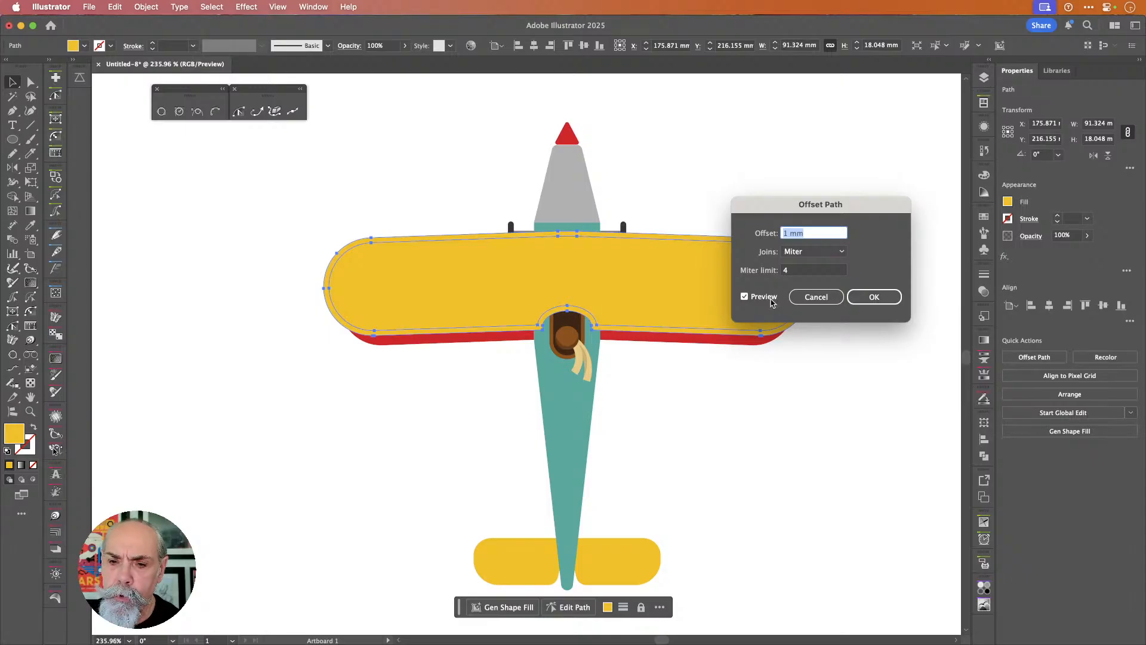
left_click(873, 297)
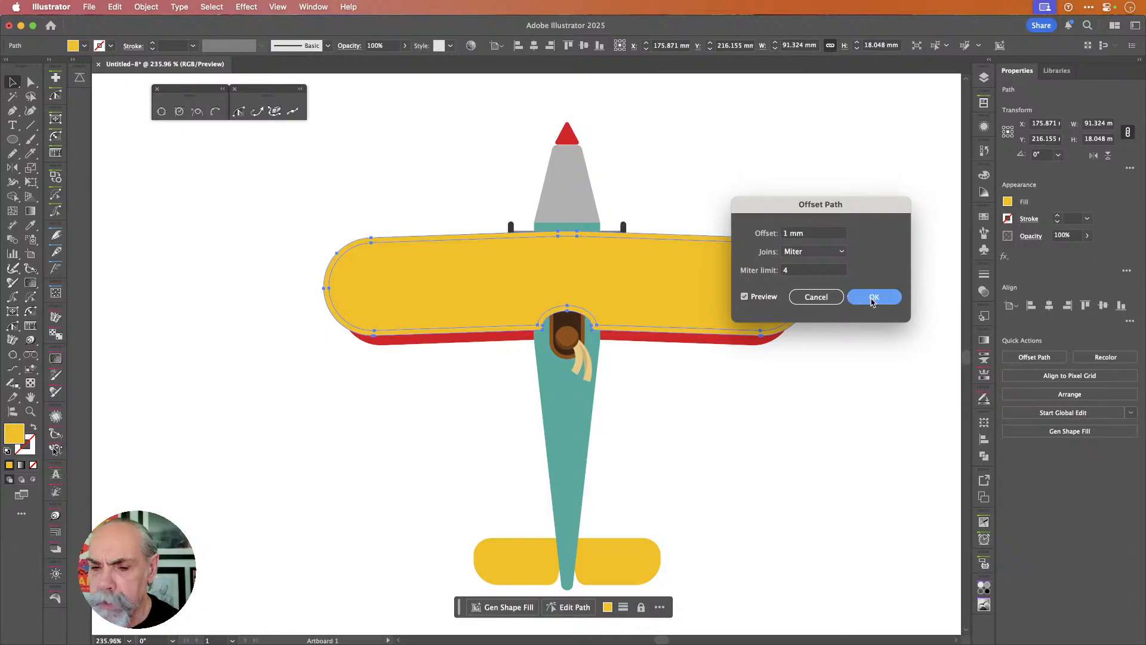
left_click(631, 328)
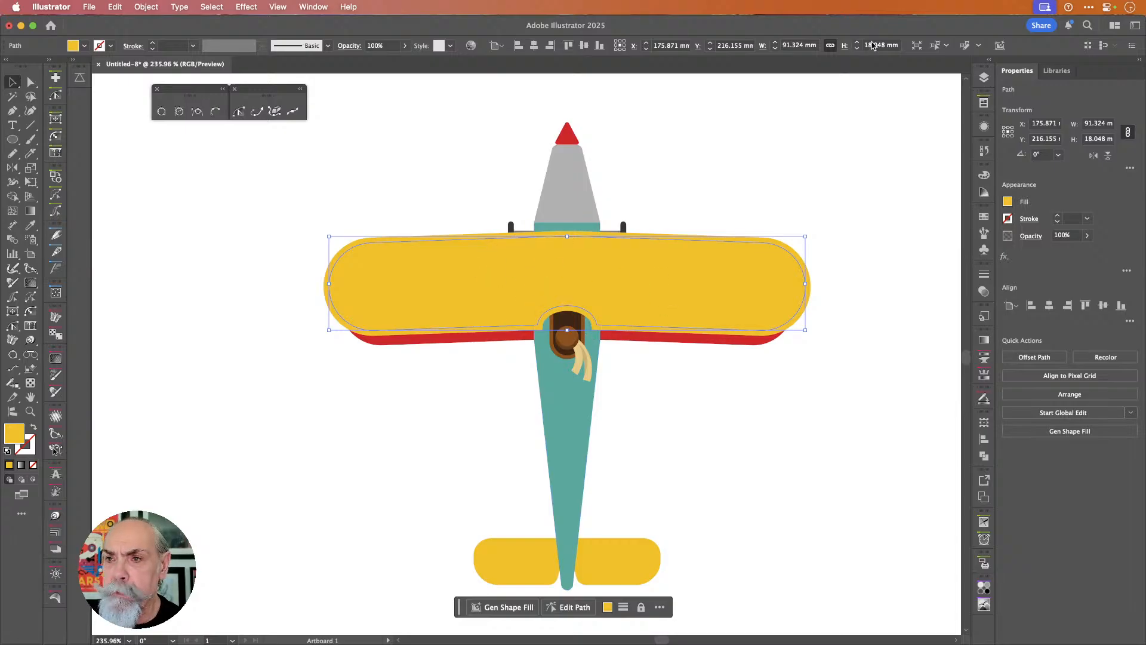
- Isolate the enlarged offset wing and cut its path with the Scissors tool where it meets both fuselage edges beside the cockpit
left_click(917, 46)
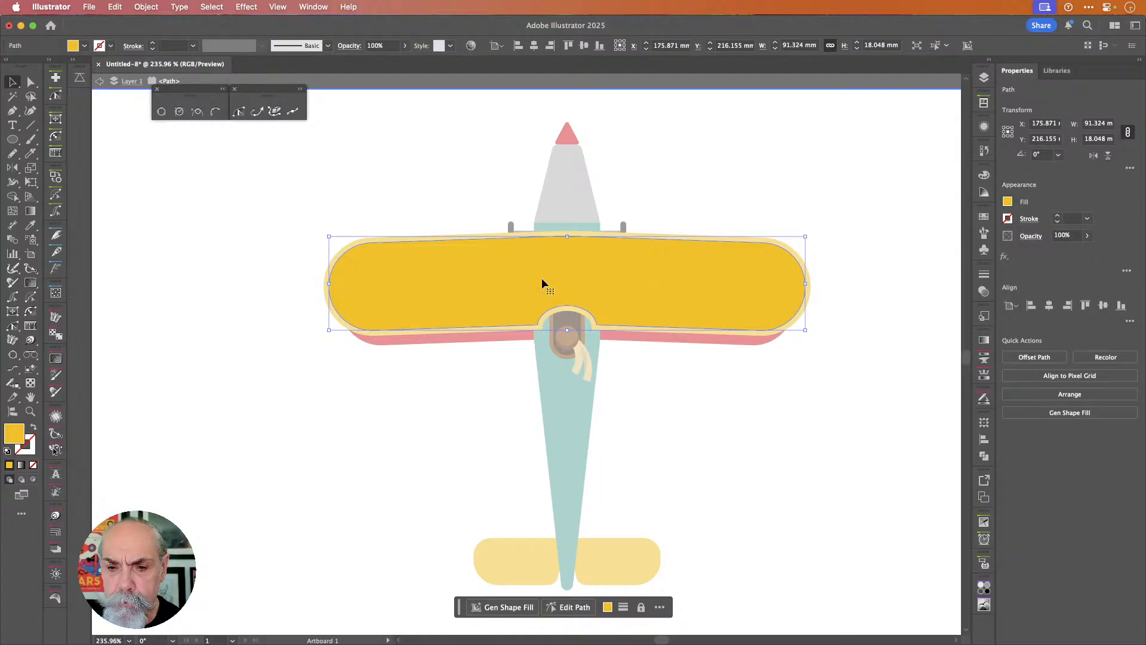
double_click(381, 381)
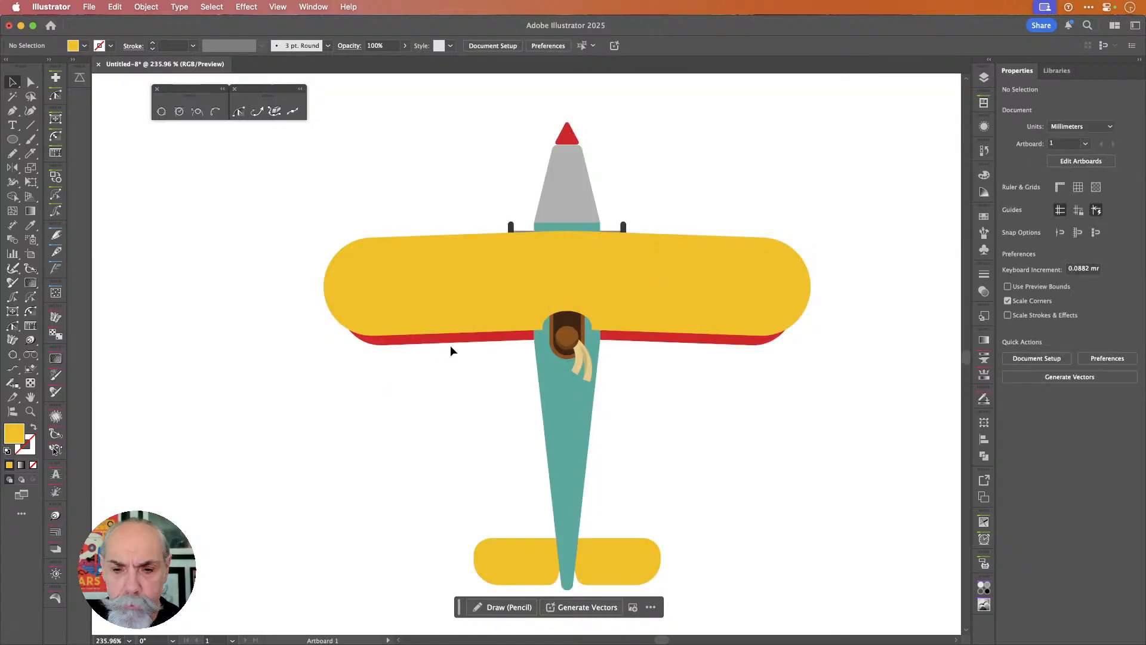
left_click(484, 332)
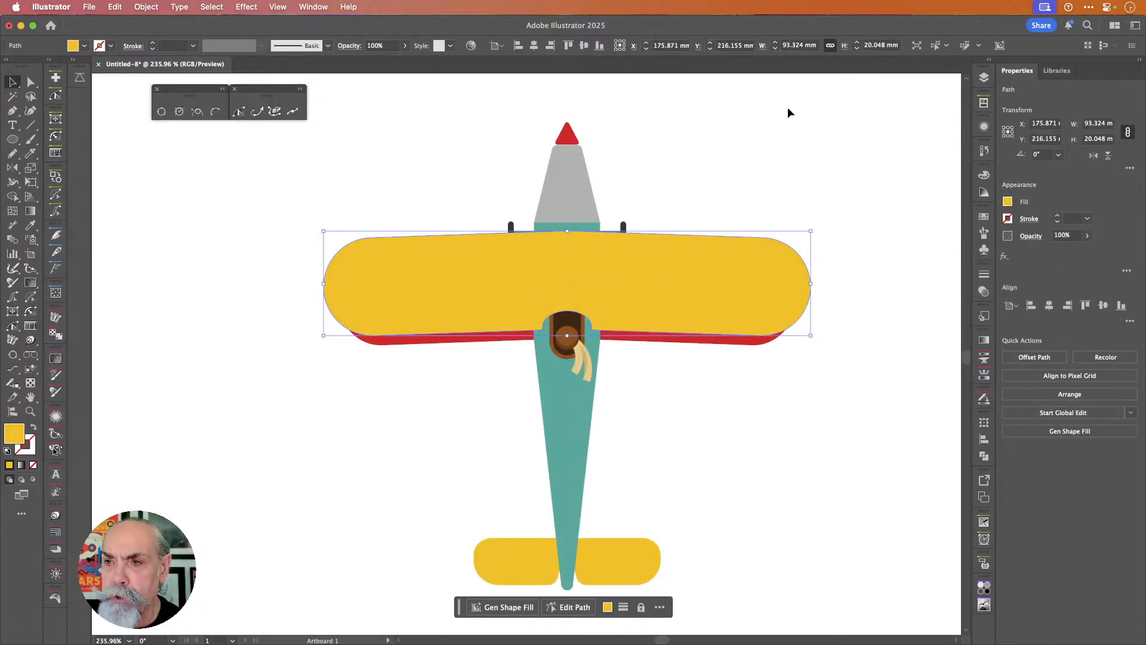
left_click(917, 48)
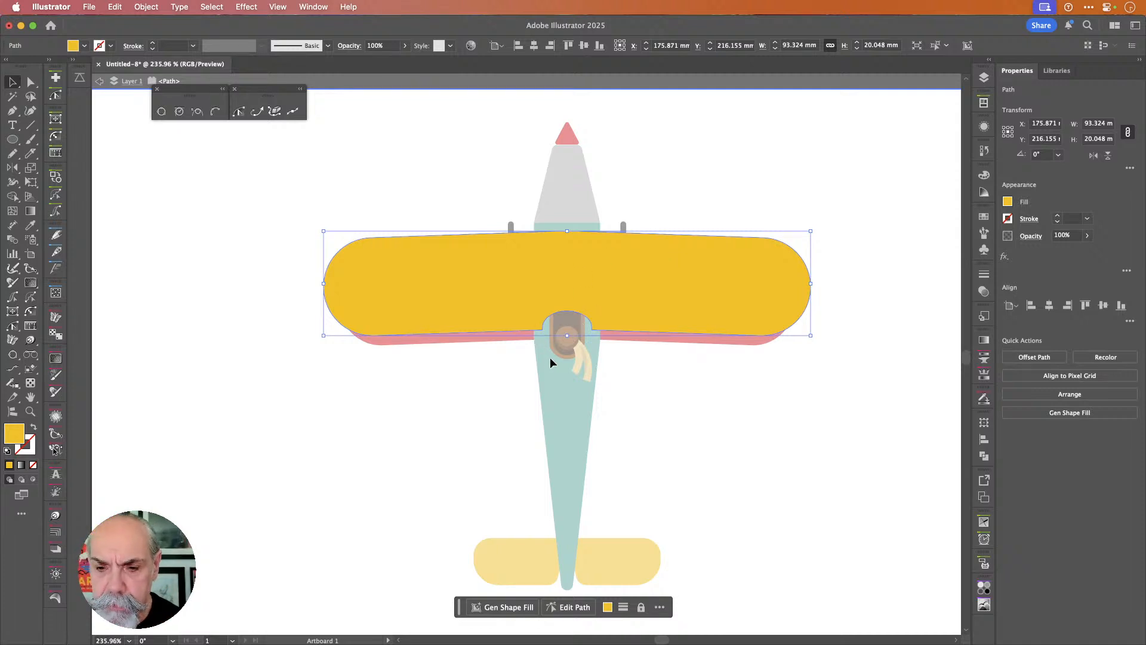
scroll(550, 357, "up", 5)
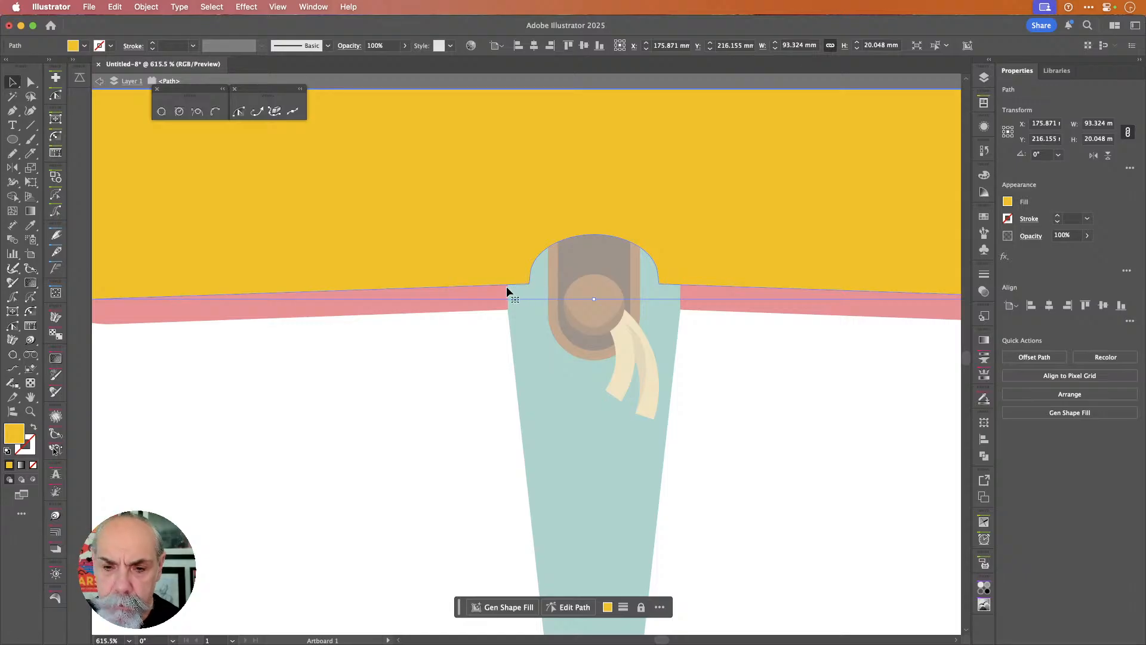
key("c")
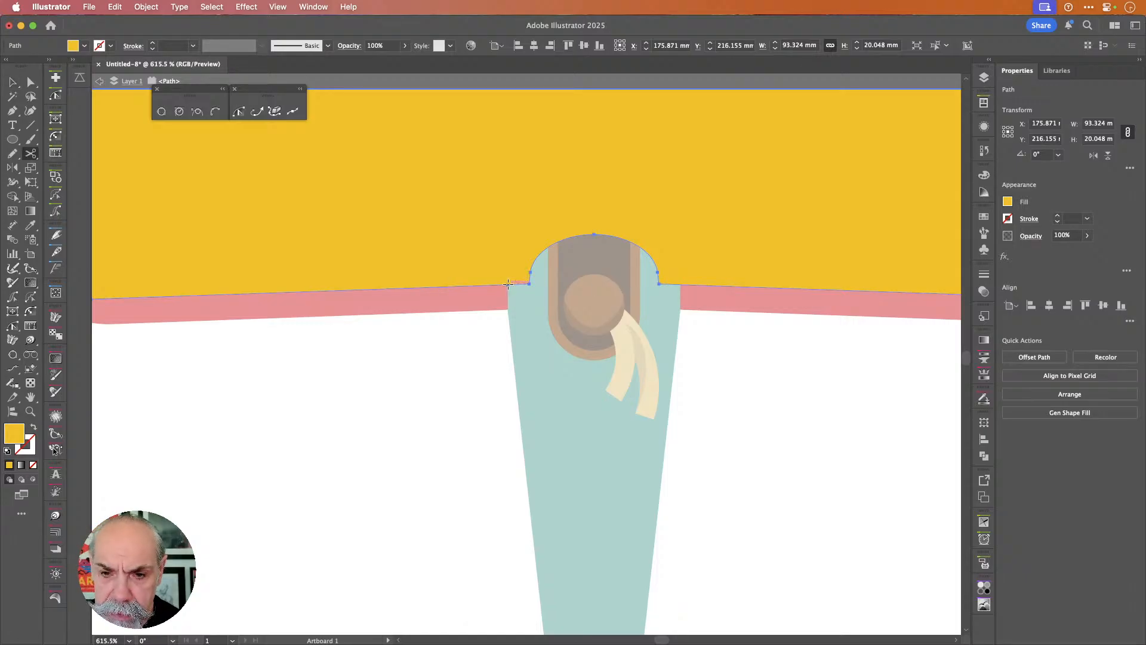
left_click(508, 283)
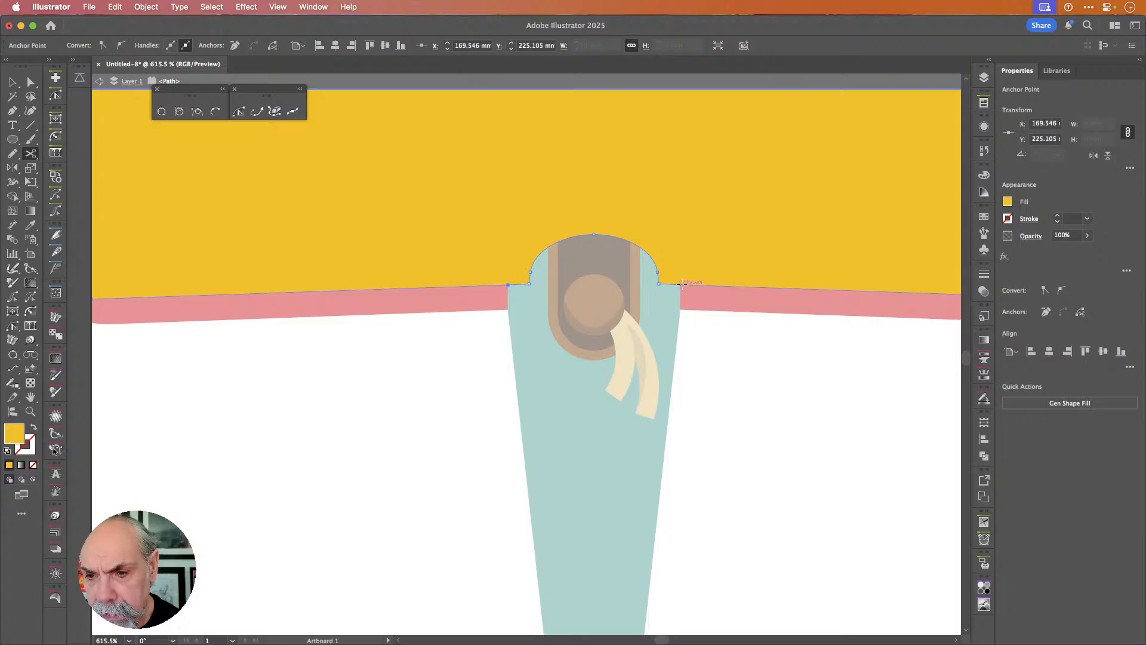
left_click(681, 284)
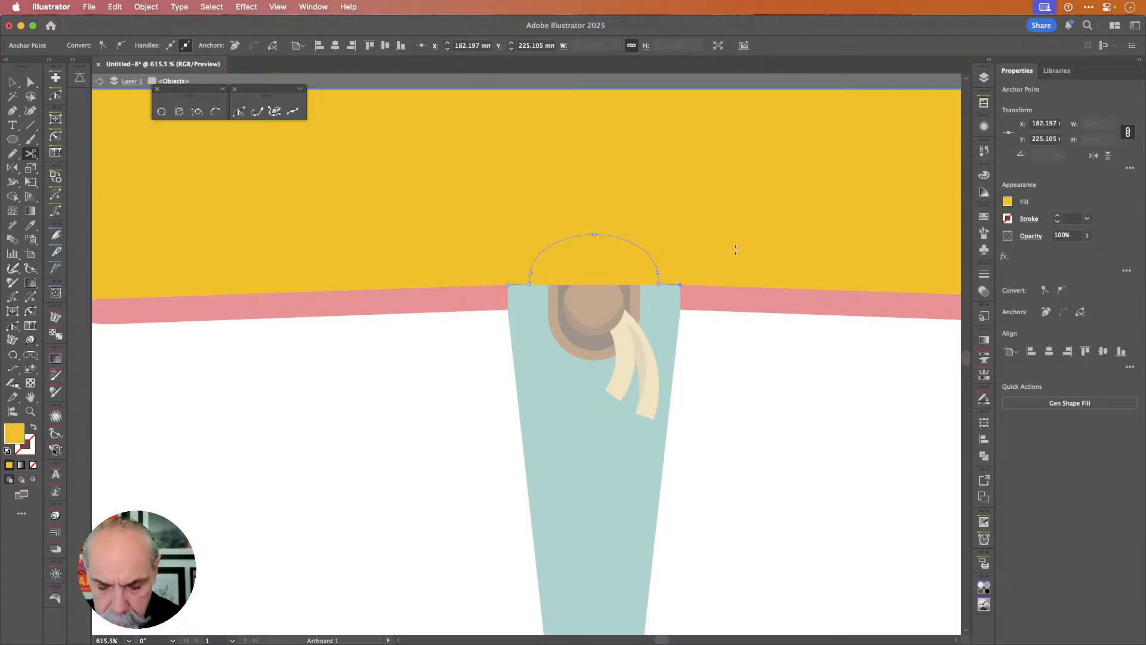
- Delete the large outer portion of the cut offset wing, keeping only the short arc around the cockpit
key("v")
left_click(775, 260)
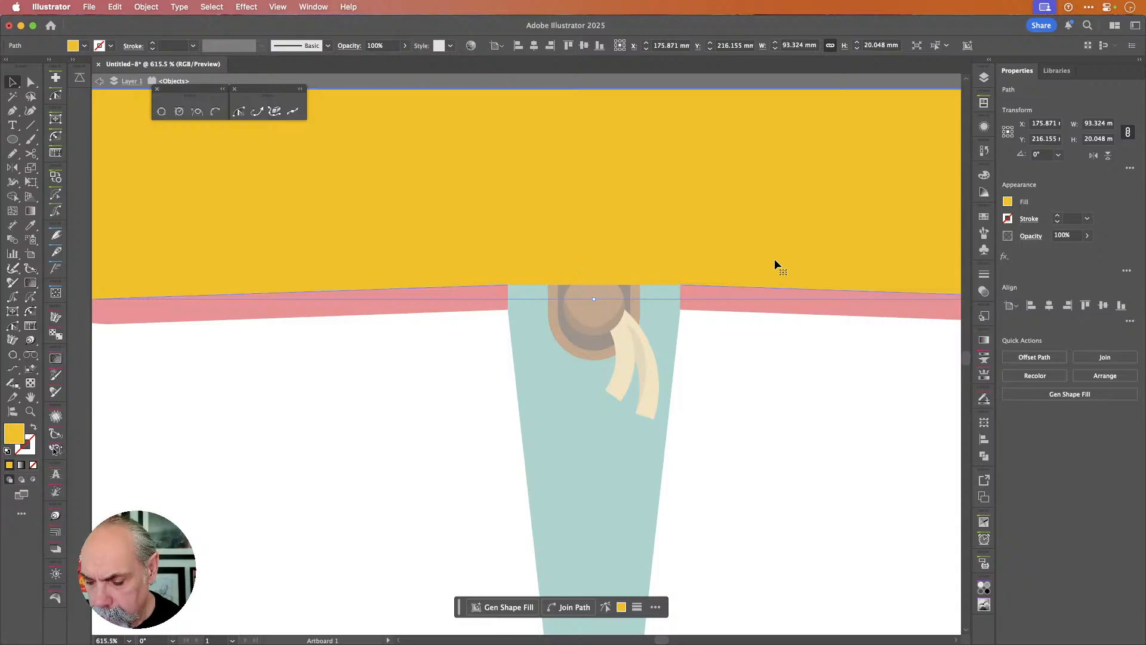
key("Delete")
- Close the cockpit arc with straight Pen segments above it, making a shape about 13.1 by 7.1 mm, and exit isolation mode
left_click(643, 278)
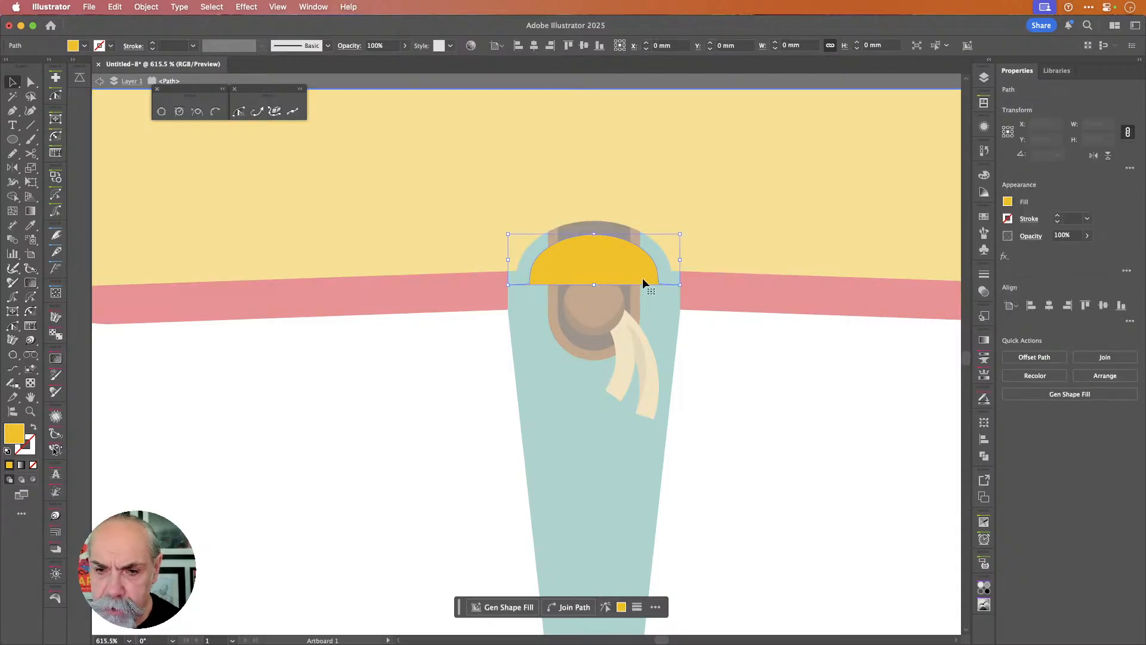
key("p")
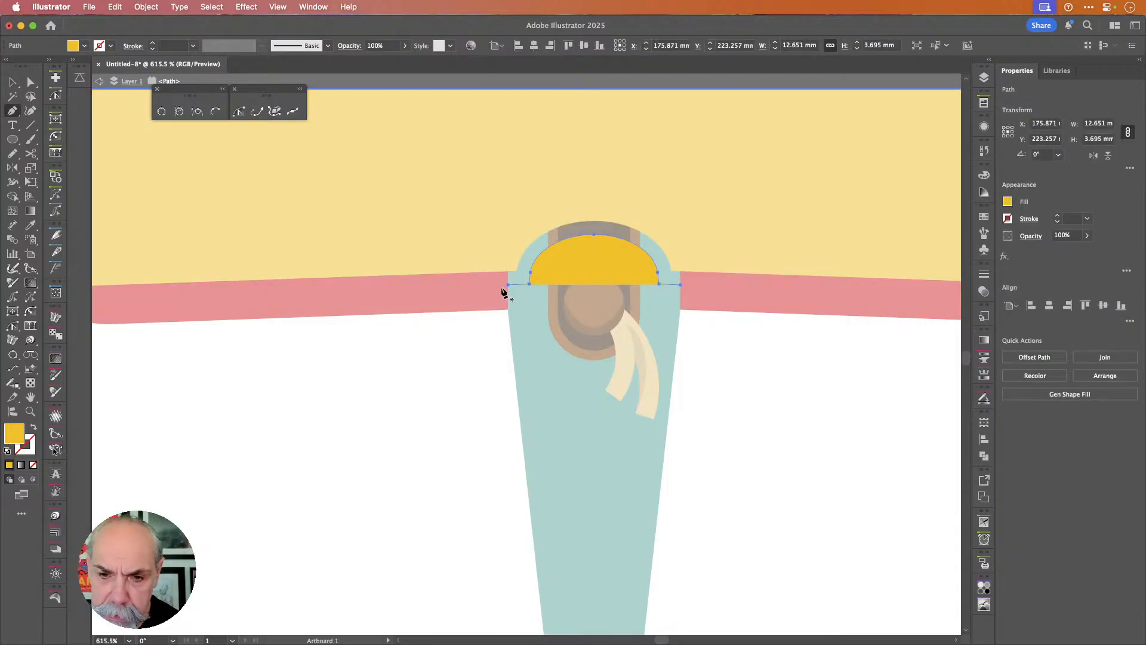
left_click_drag(509, 289, 598, 190)
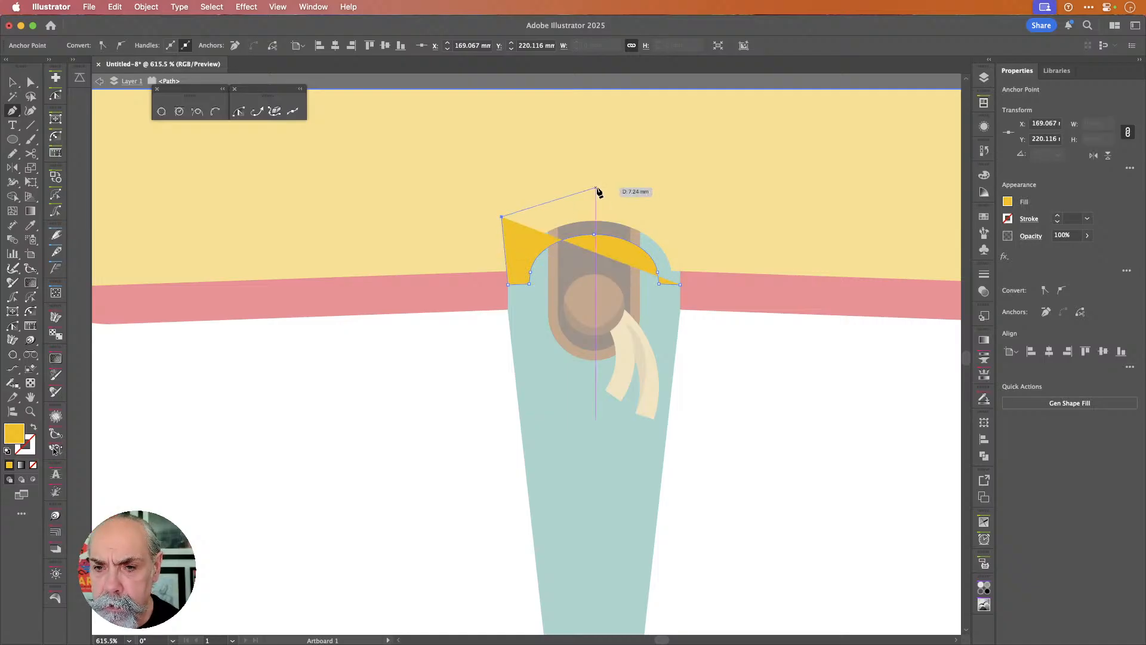
left_click(597, 189)
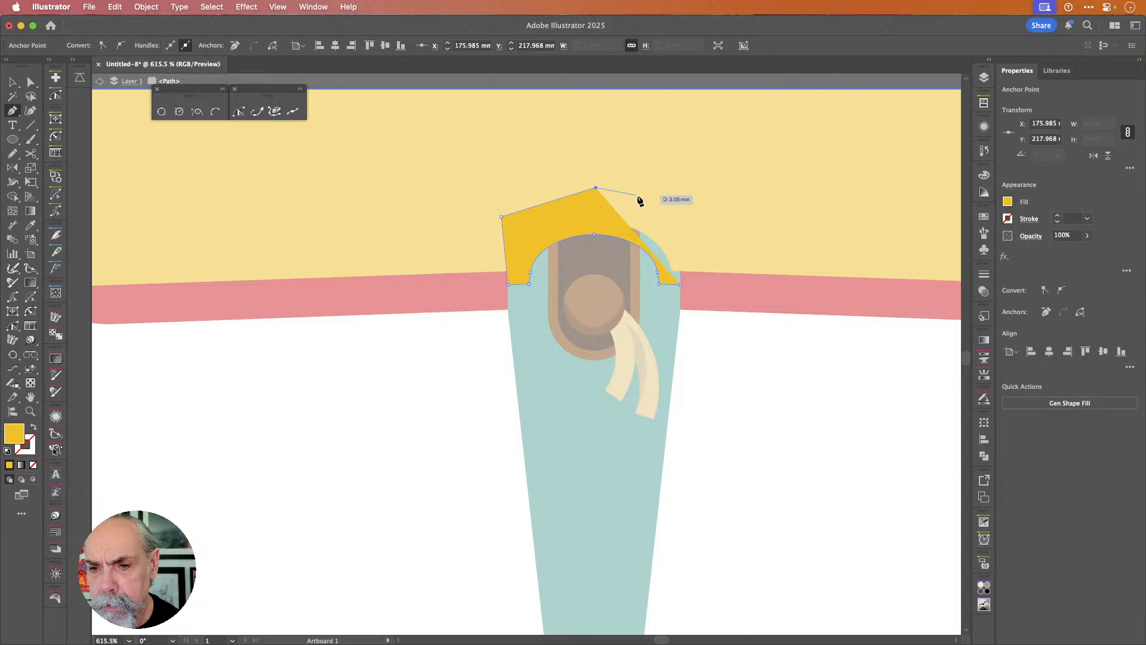
left_click(680, 212)
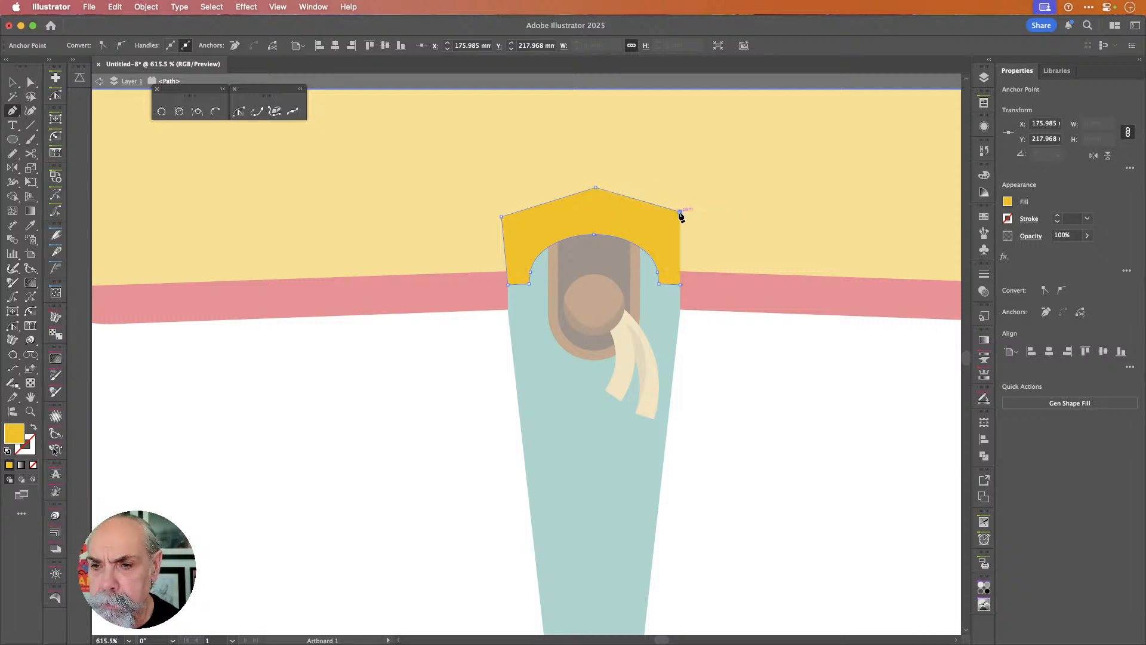
right_click(678, 288)
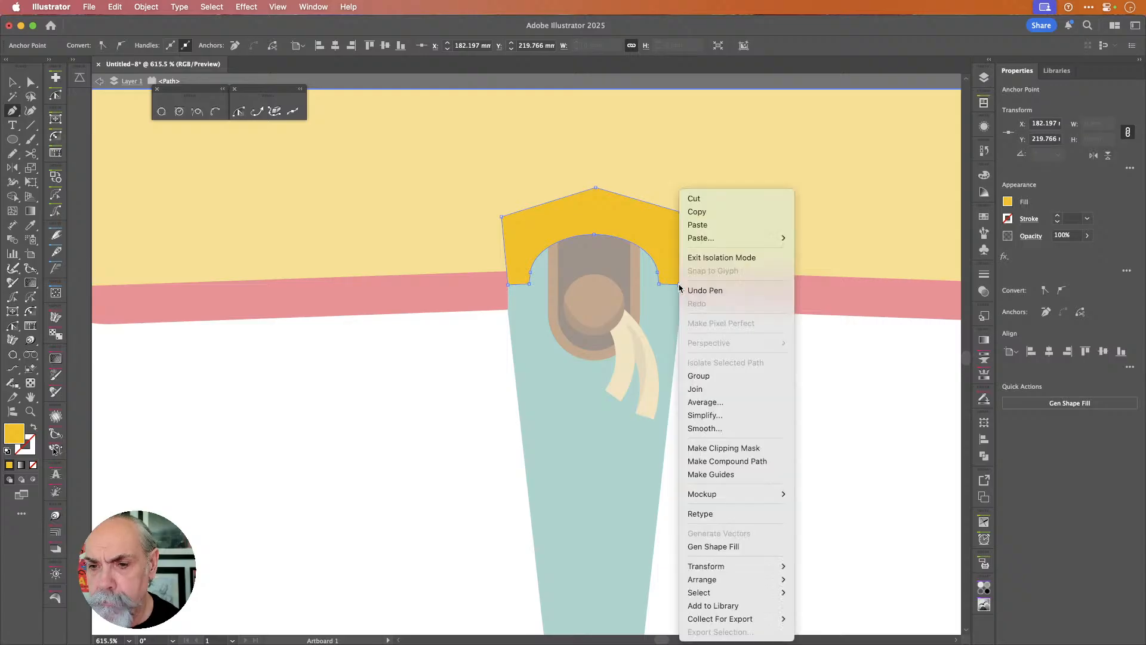
left_click(667, 255)
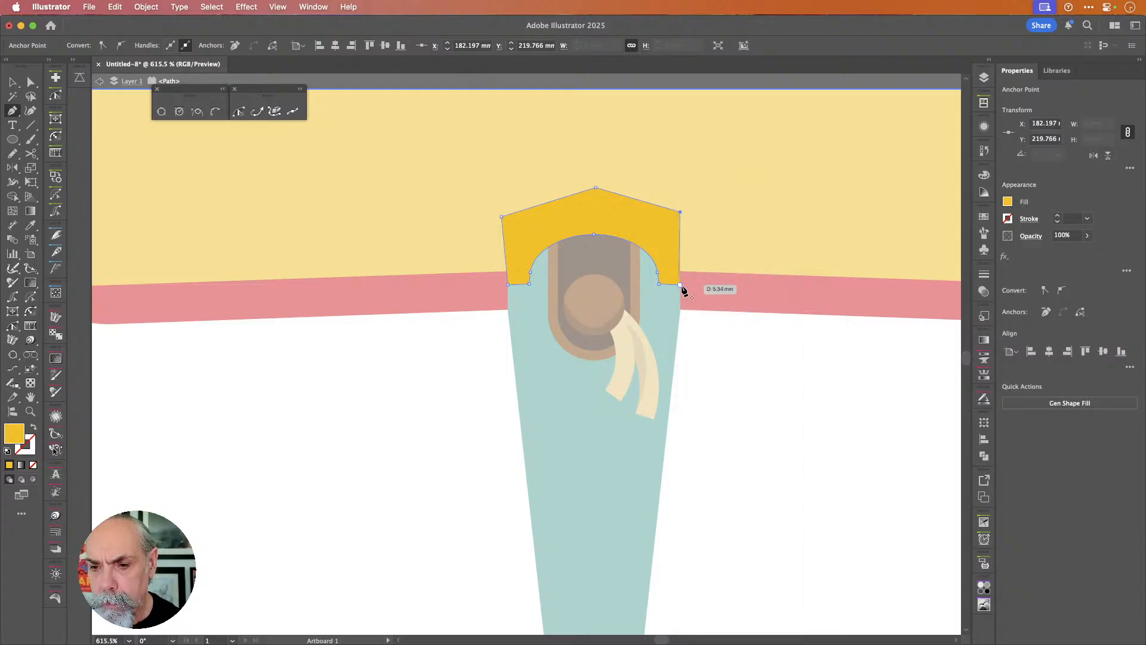
left_click(680, 285)
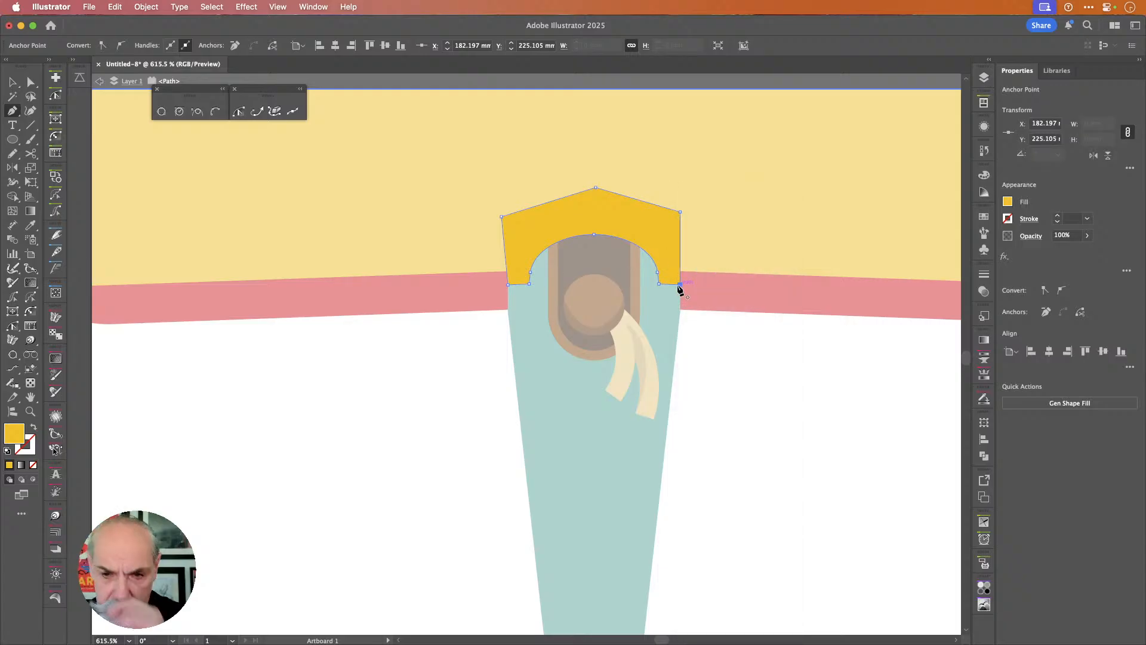
key("v")
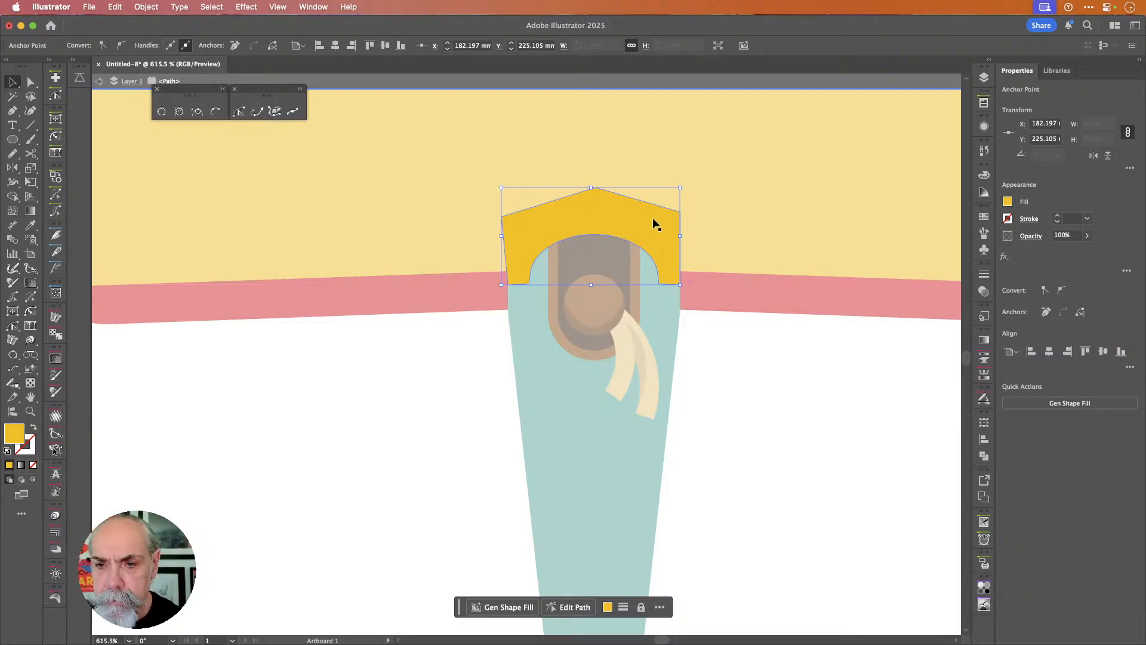
double_click(744, 375)
- Fill the closed cockpit arc shape with a dark grey swatch
left_click(666, 274)
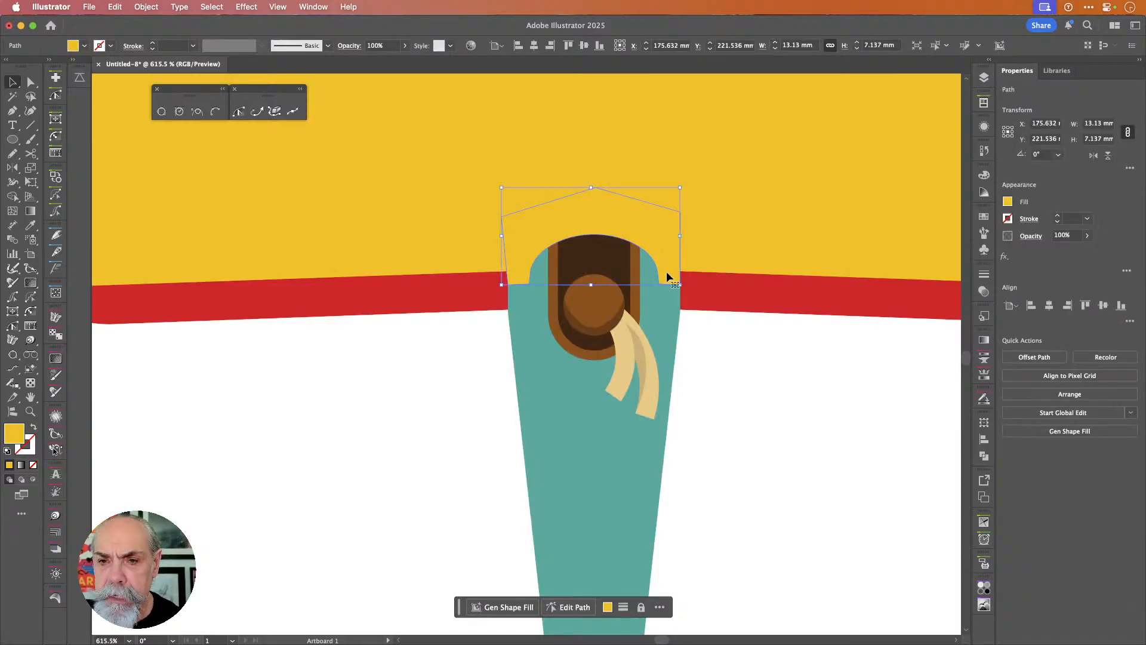
left_click(84, 46)
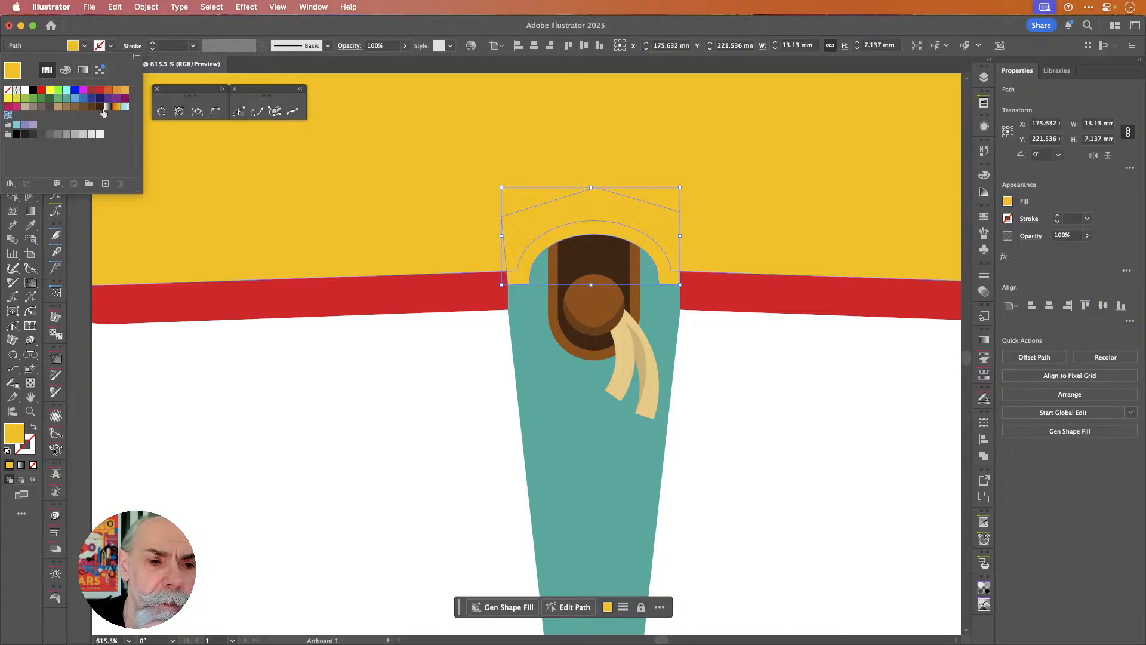
left_click(51, 135)
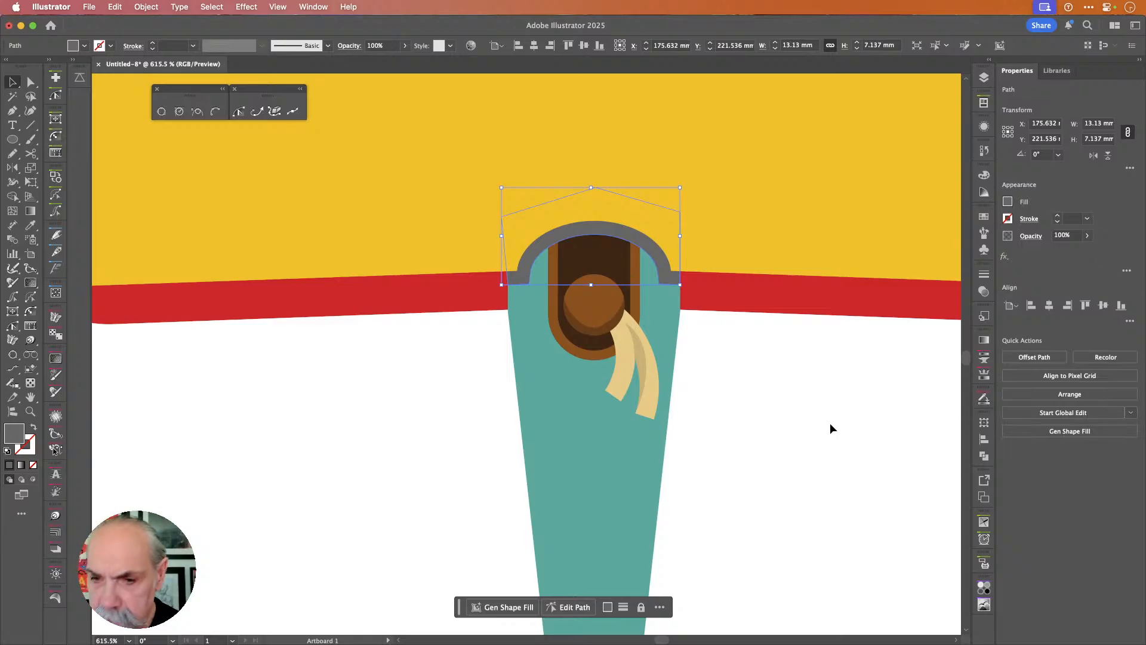
- Nudge the grey cockpit shadow up by about 0.44 mm, raise its lower edge to the wing's edge and reduce its height to about 5.7 mm
key("Up")
key("Up")
key("Up")
key("Up")
key("Up")
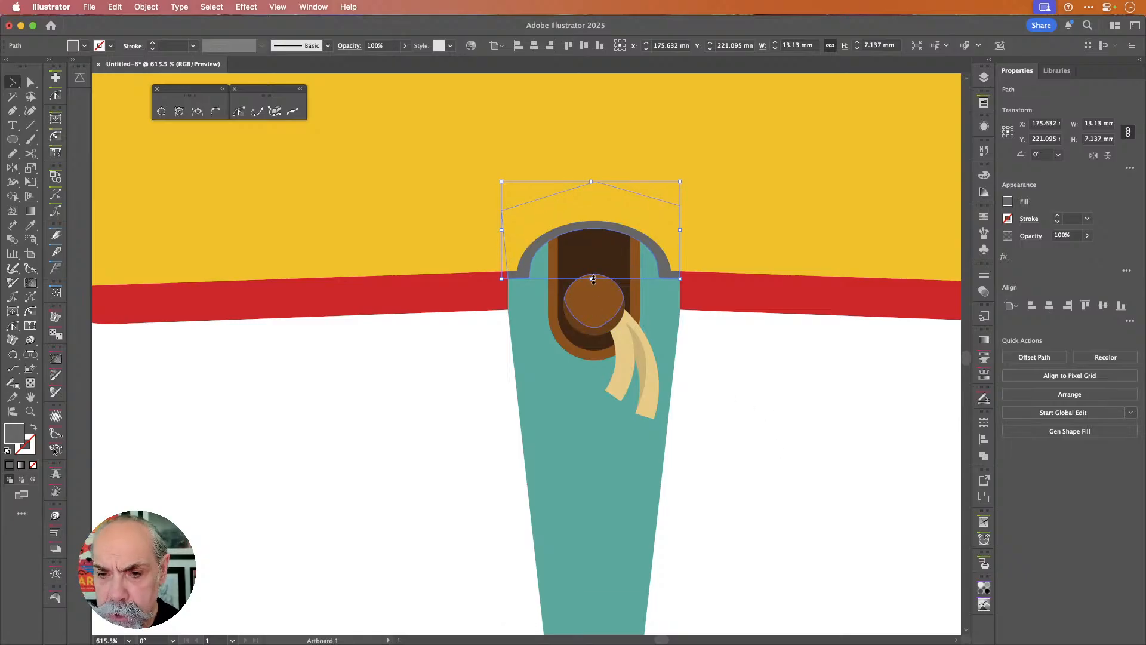
left_click_drag(593, 279, 590, 273)
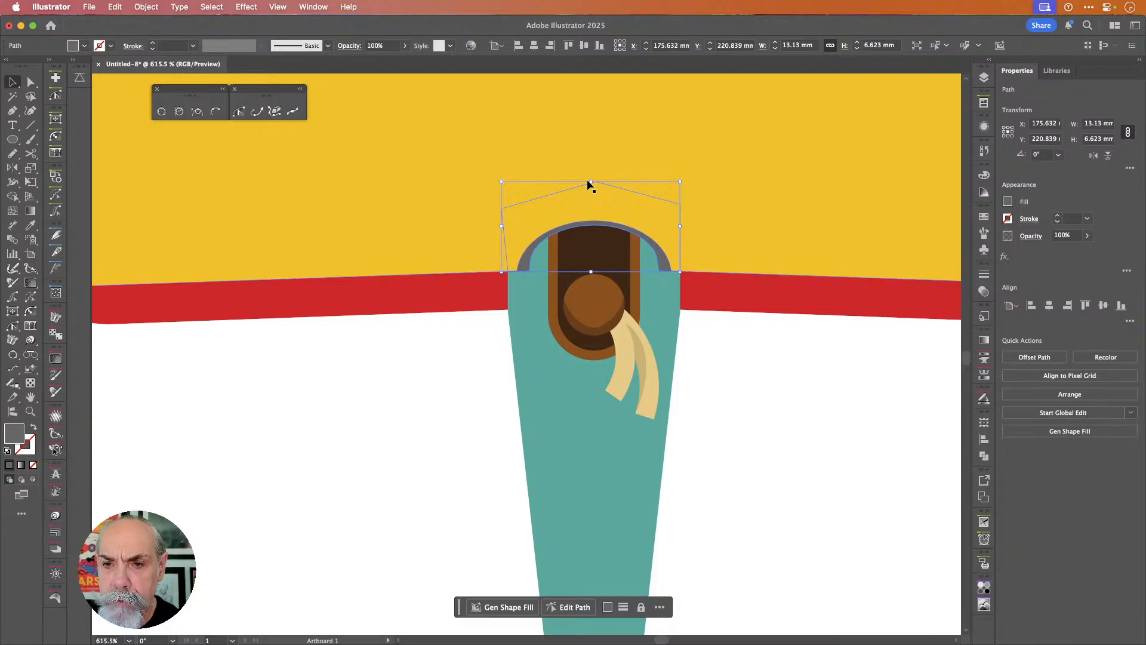
left_click_drag(590, 181, 590, 193)
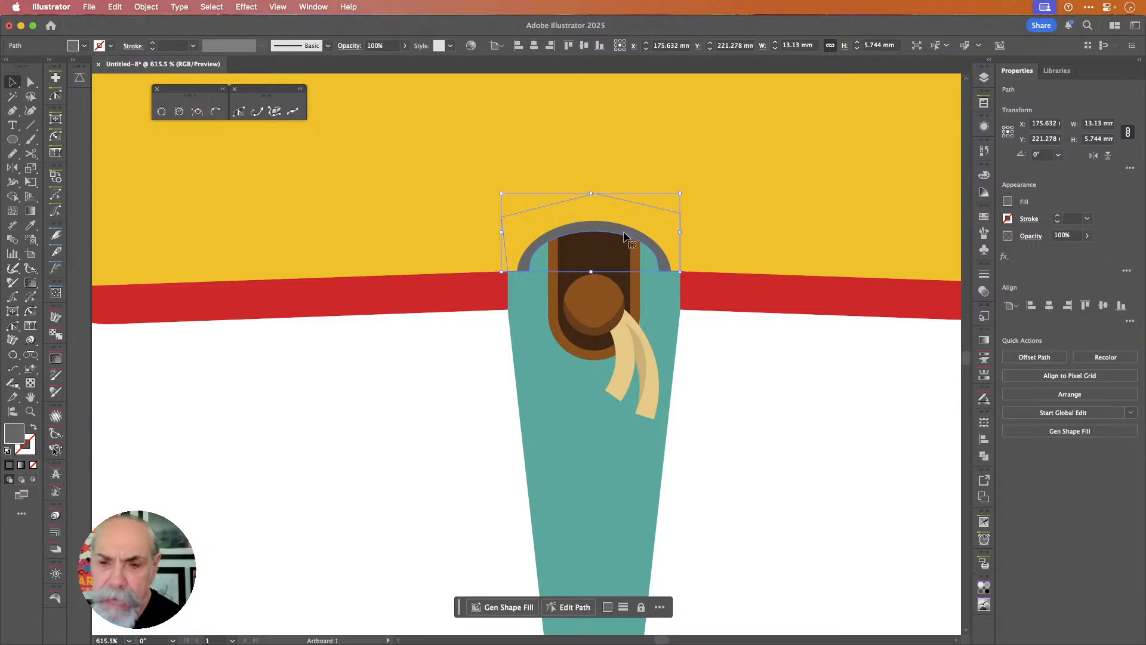
- Set the grey cockpit shadow's blend mode to Multiply with 34% opacity
left_click(1033, 236)
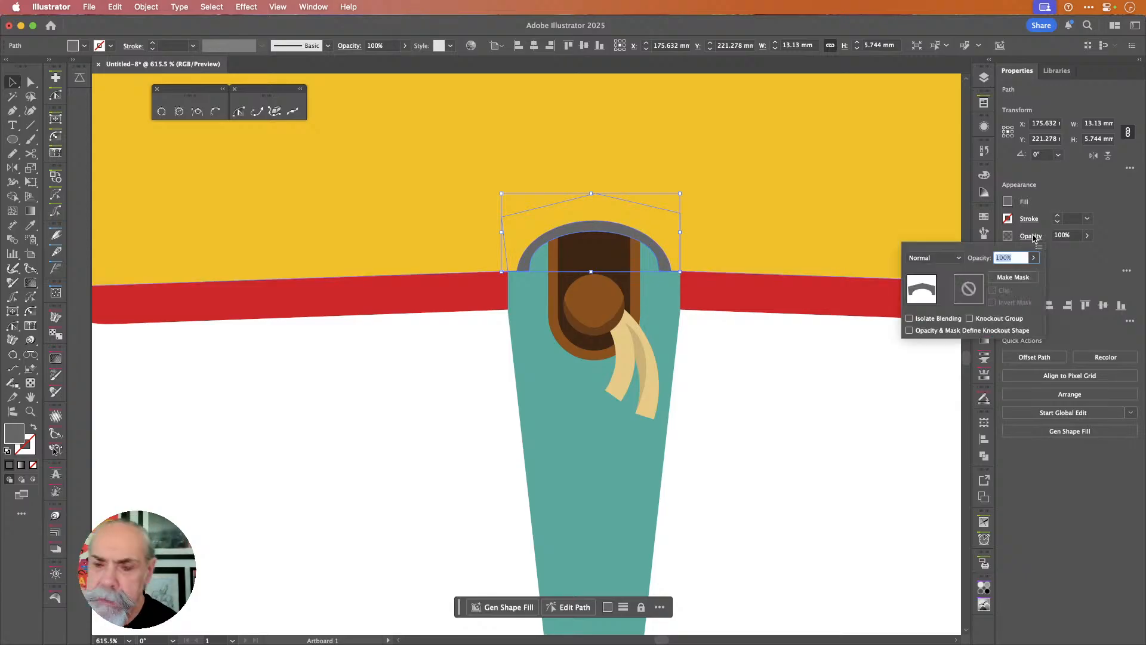
left_click(950, 261)
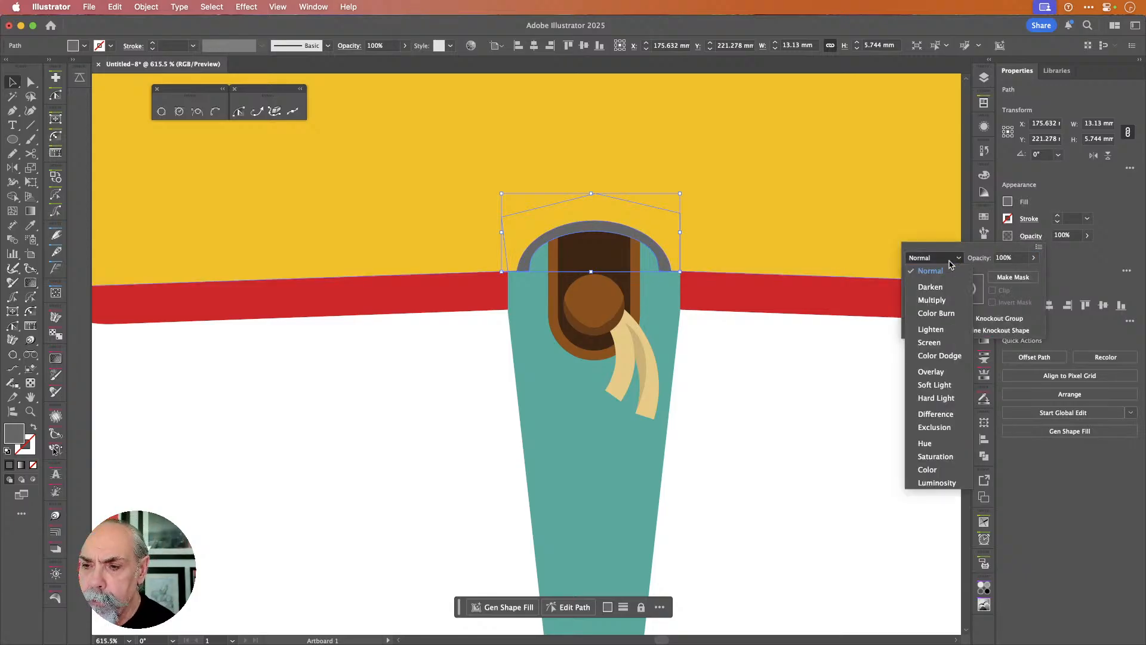
left_click(946, 299)
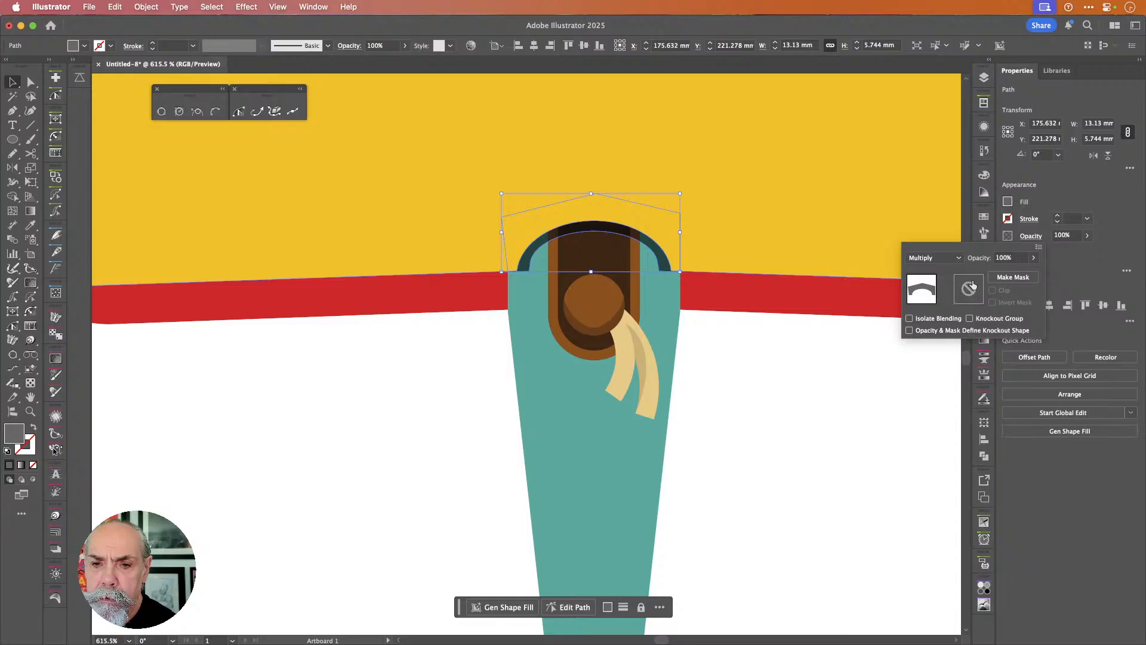
left_click(1033, 258)
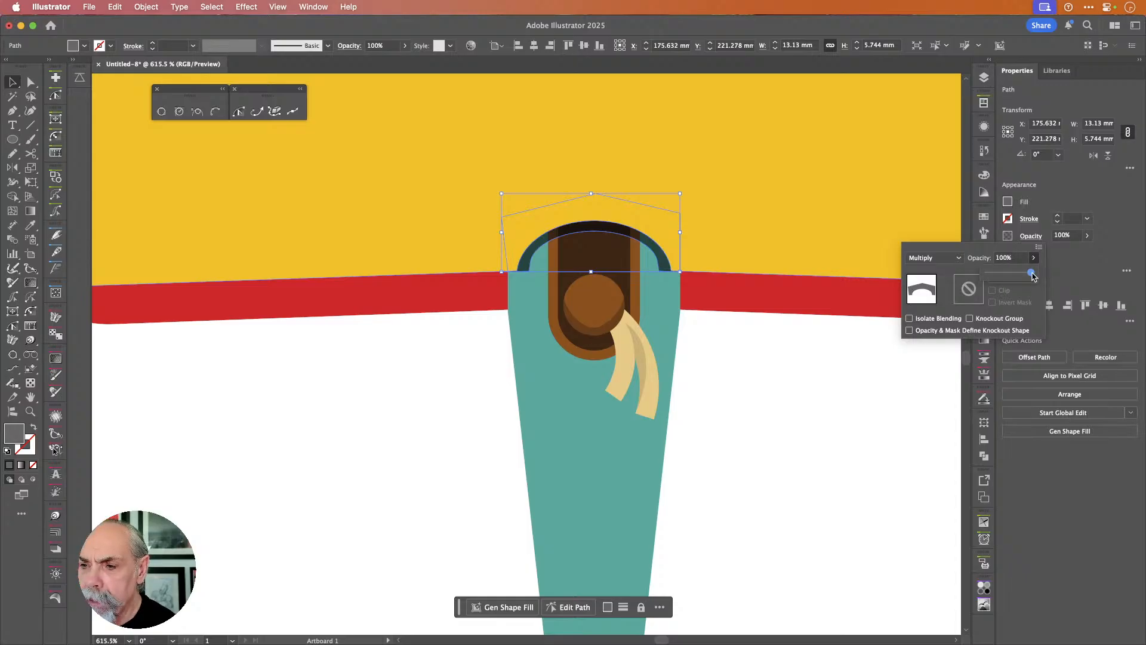
left_click_drag(1031, 273, 1003, 279)
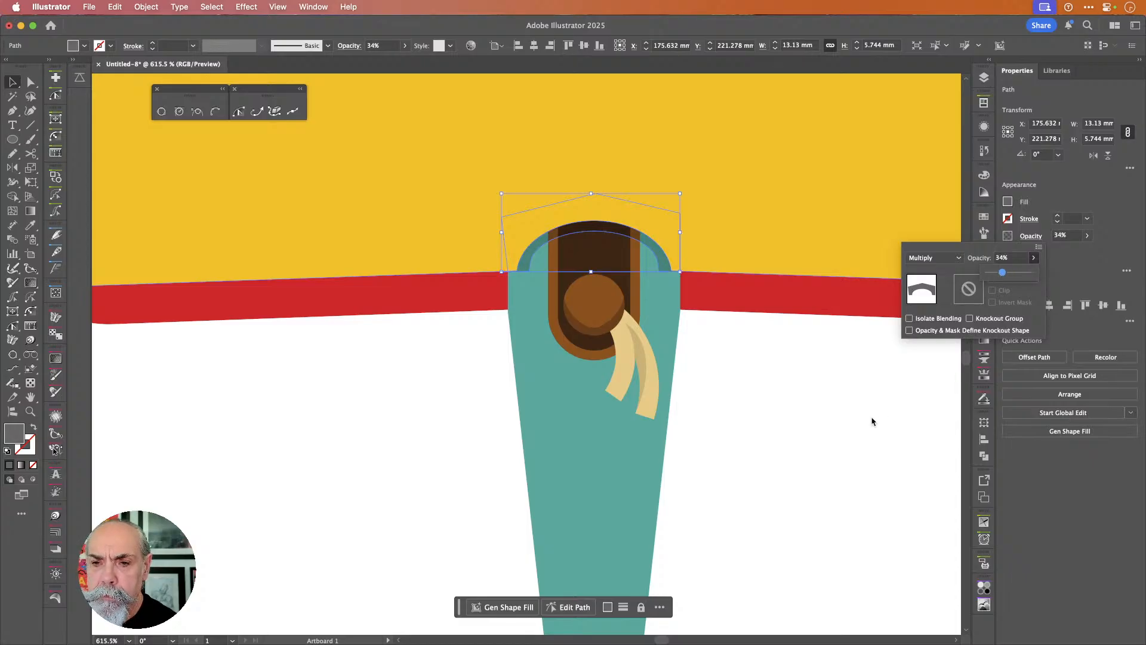
left_click(816, 412)
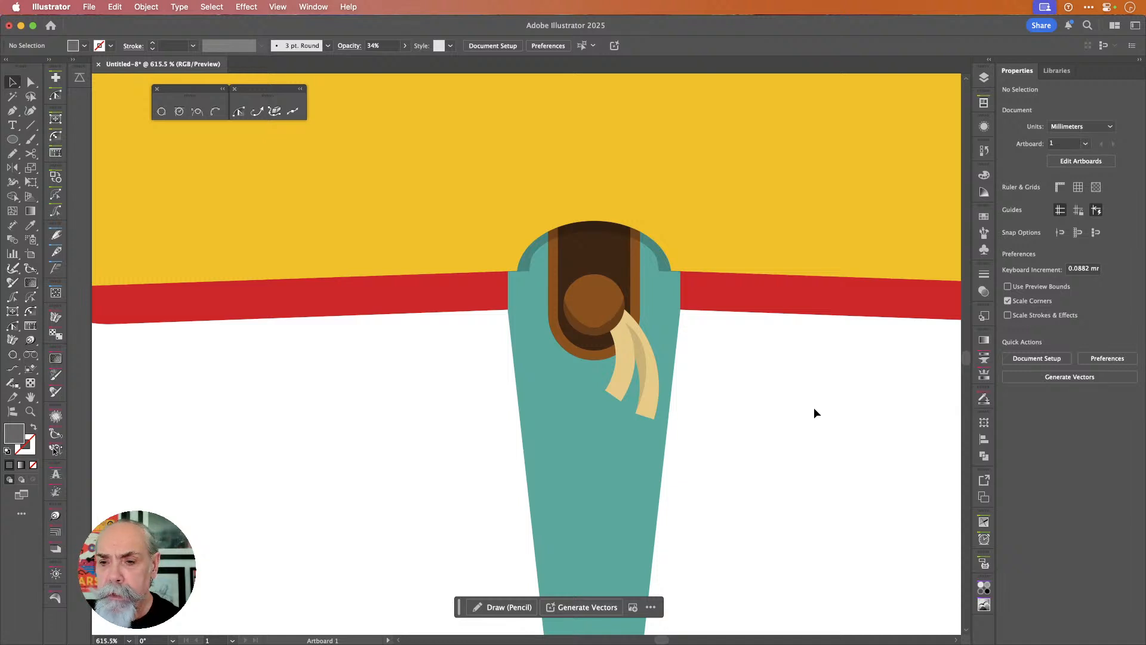
- Create another 1 mm outward offset of the yellow upper wing, using Miter joins and a miter limit of 4
scroll(811, 412, "down", 5)
scroll(811, 412, "right", 3)
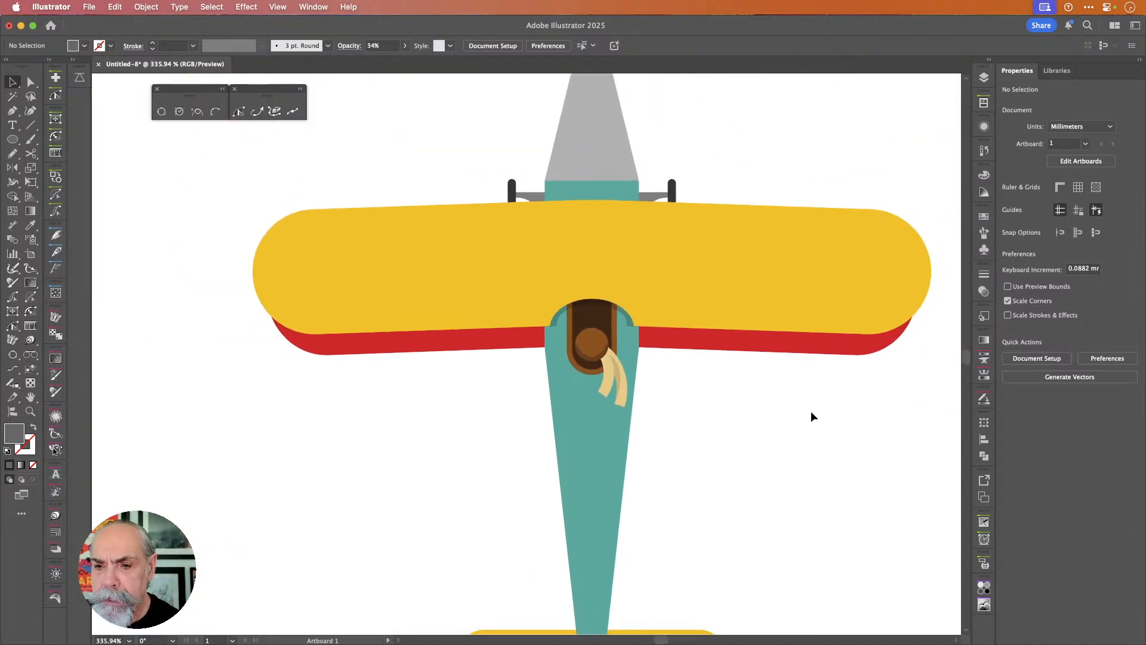
left_click(781, 280)
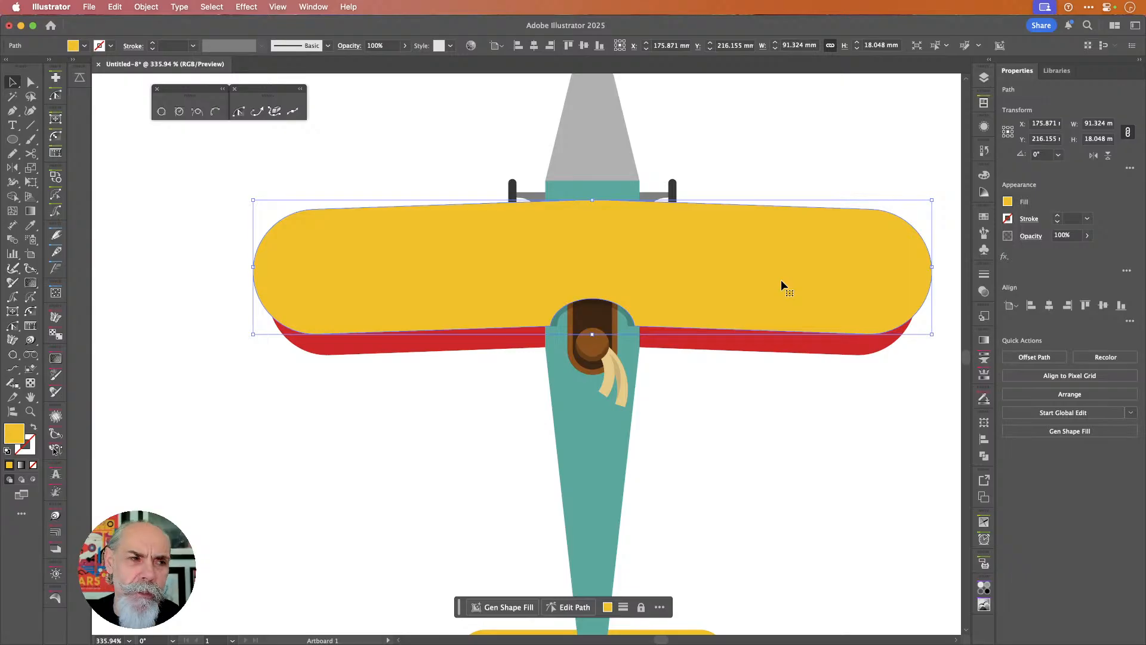
key("super+alt+o")
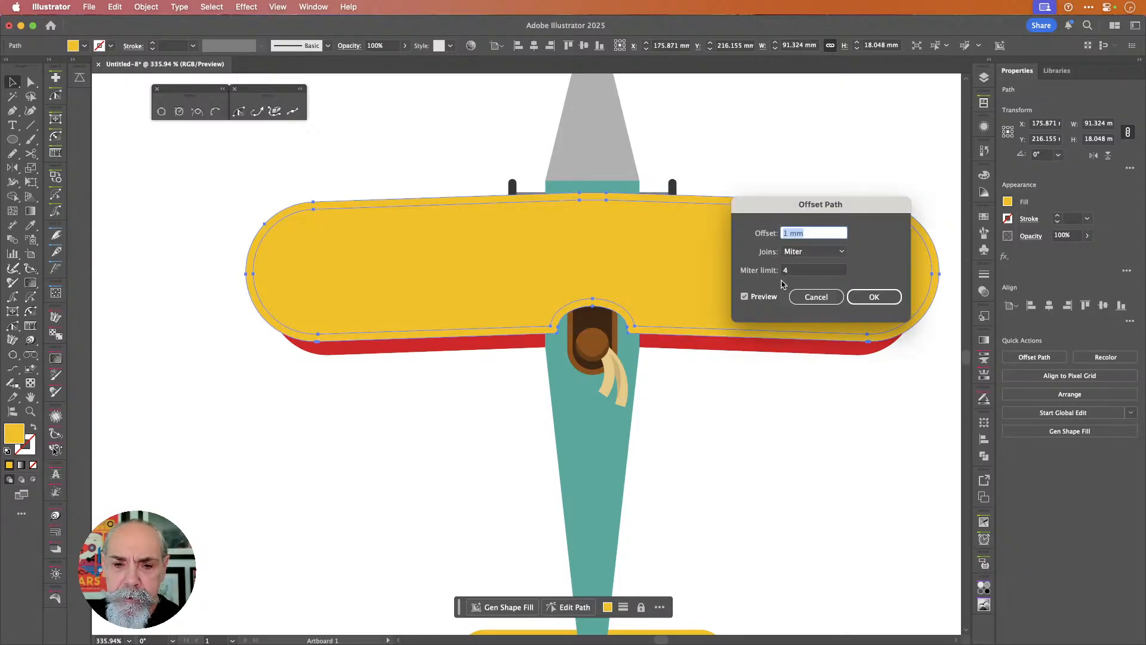
left_click(870, 306)
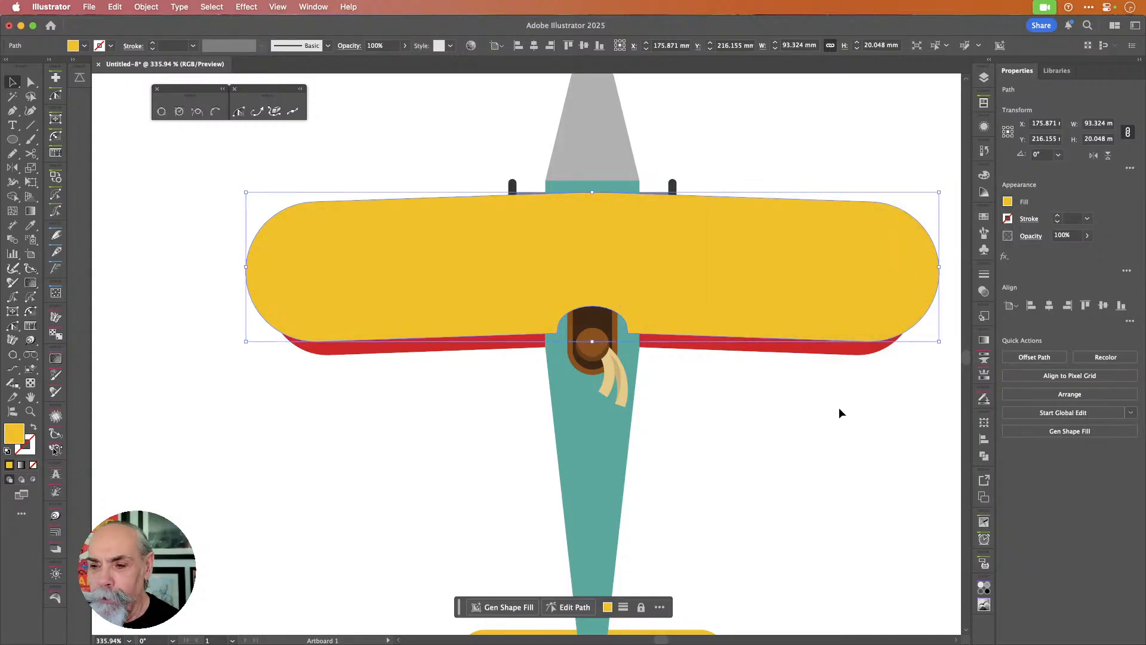
left_click(683, 424)
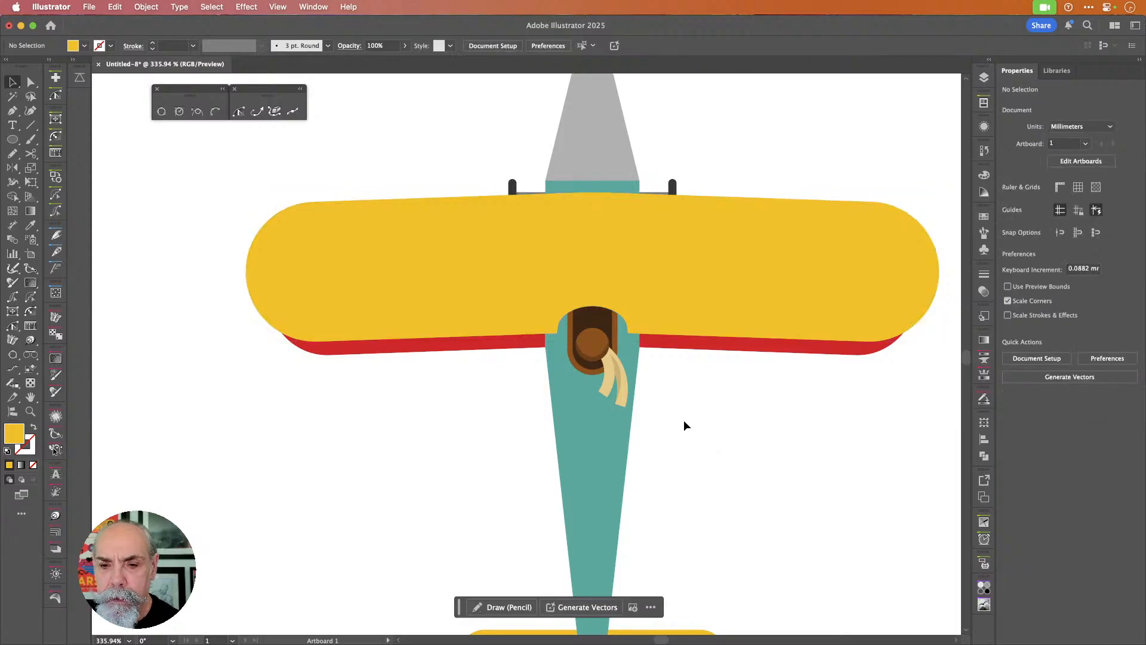
- Fill the enlarged offset copy of the yellow upper wing with a dark grey swatch
left_click(690, 337)
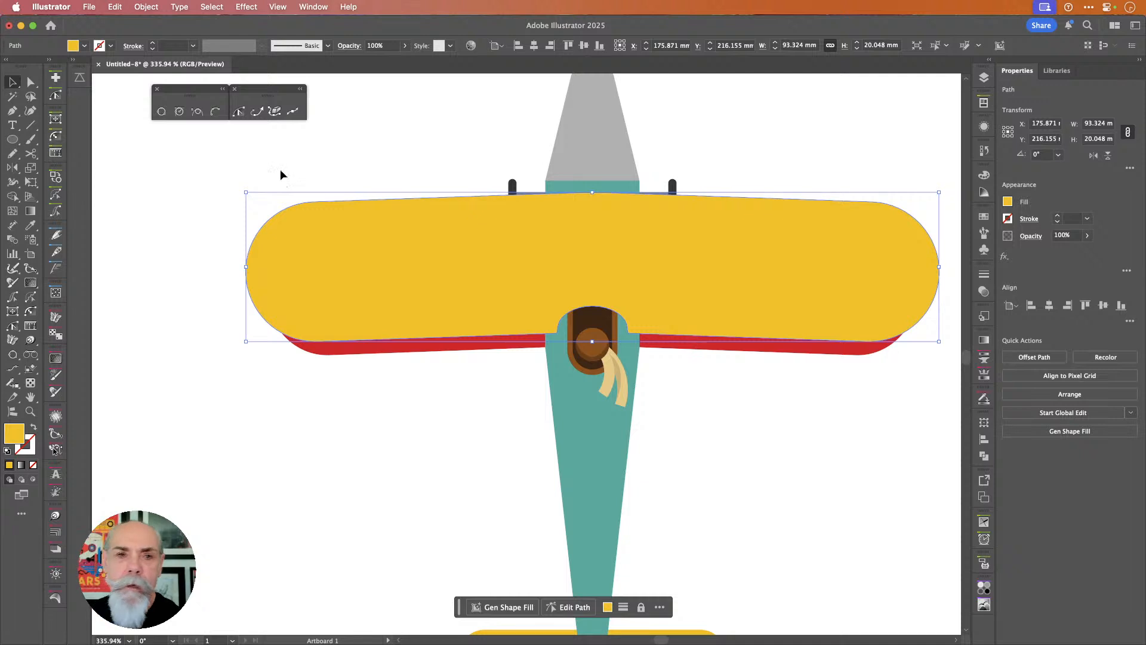
left_click(88, 47)
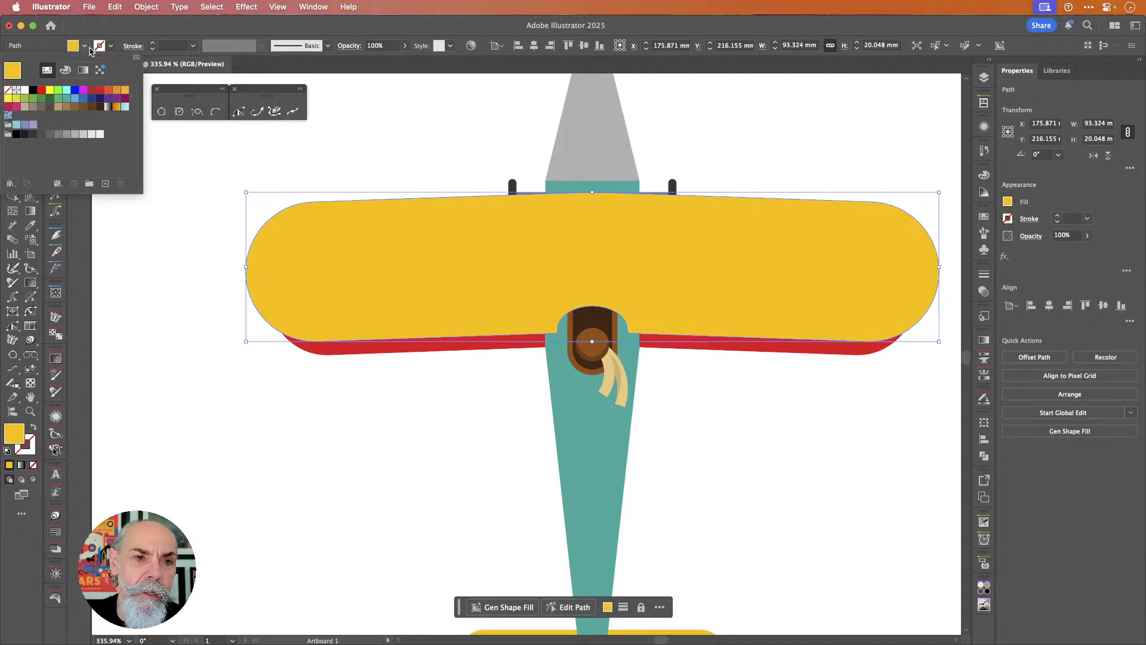
left_click(41, 135)
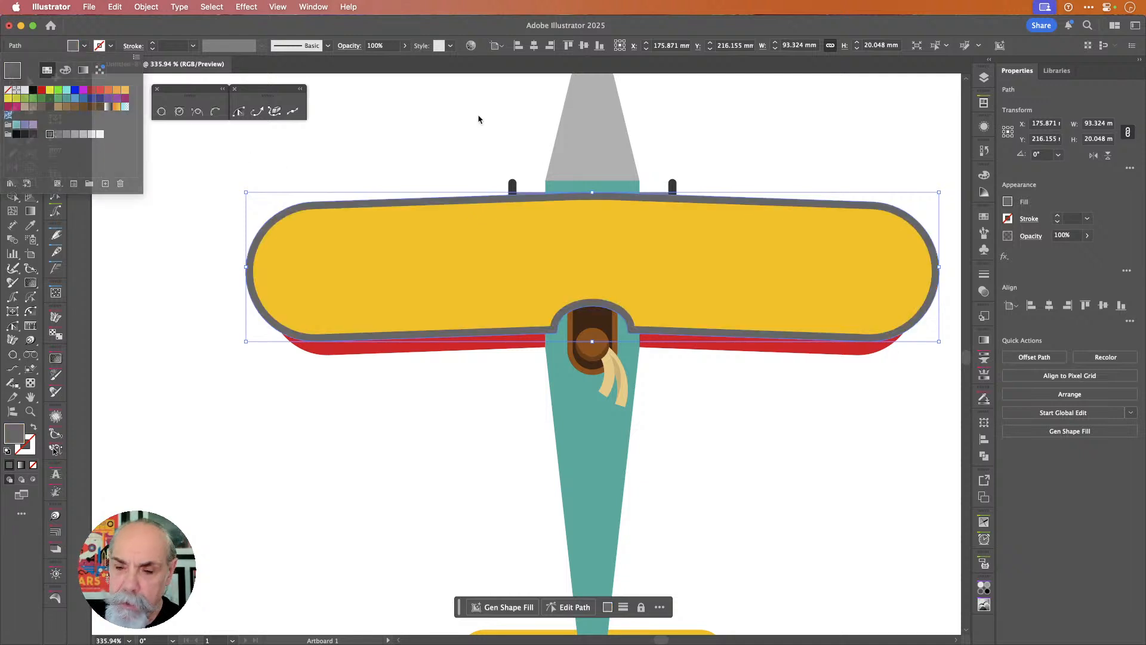
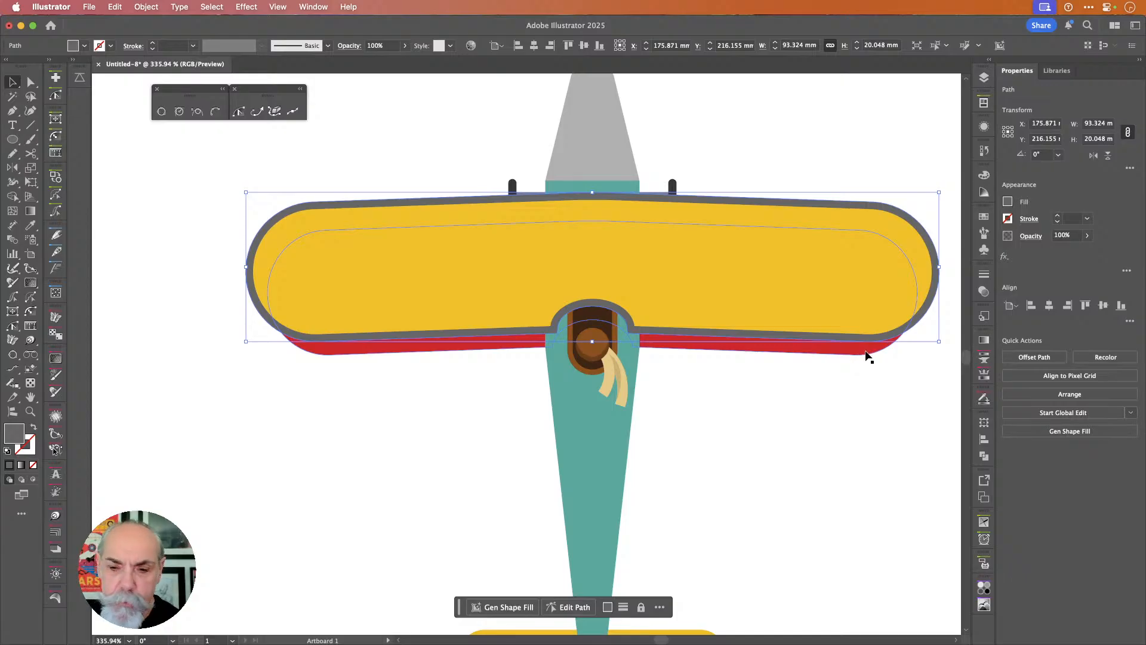
- Use the Shape Builder on the grey offset and red lower wing to remove the grey area extending beyond the red wing
left_click(865, 354, "shift")
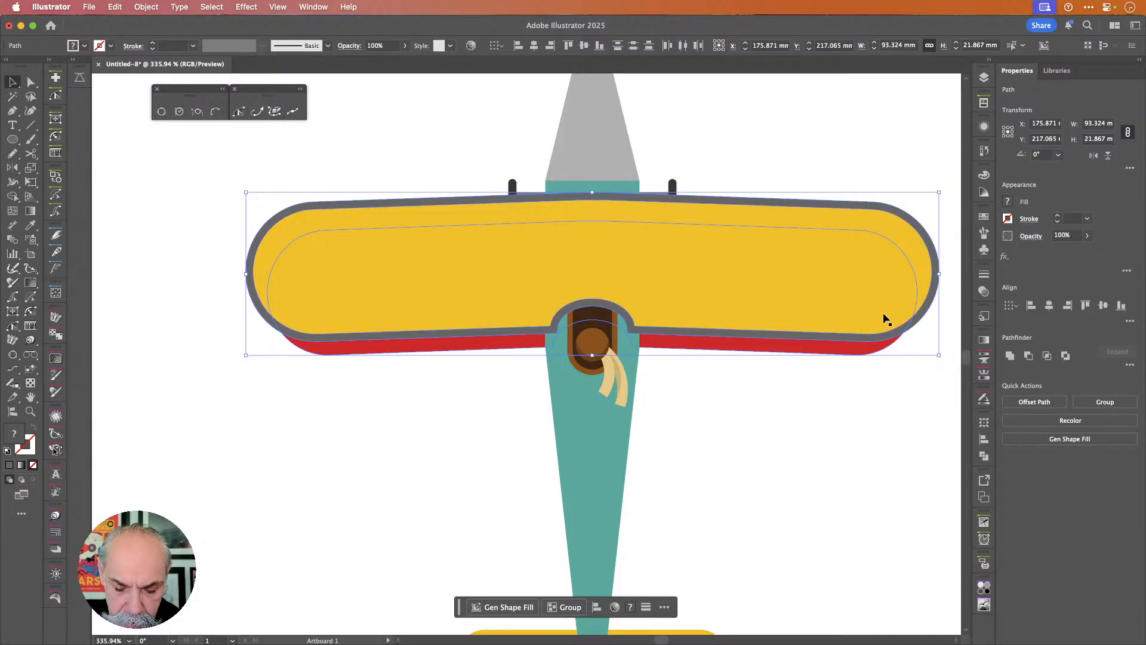
key("shift+m")
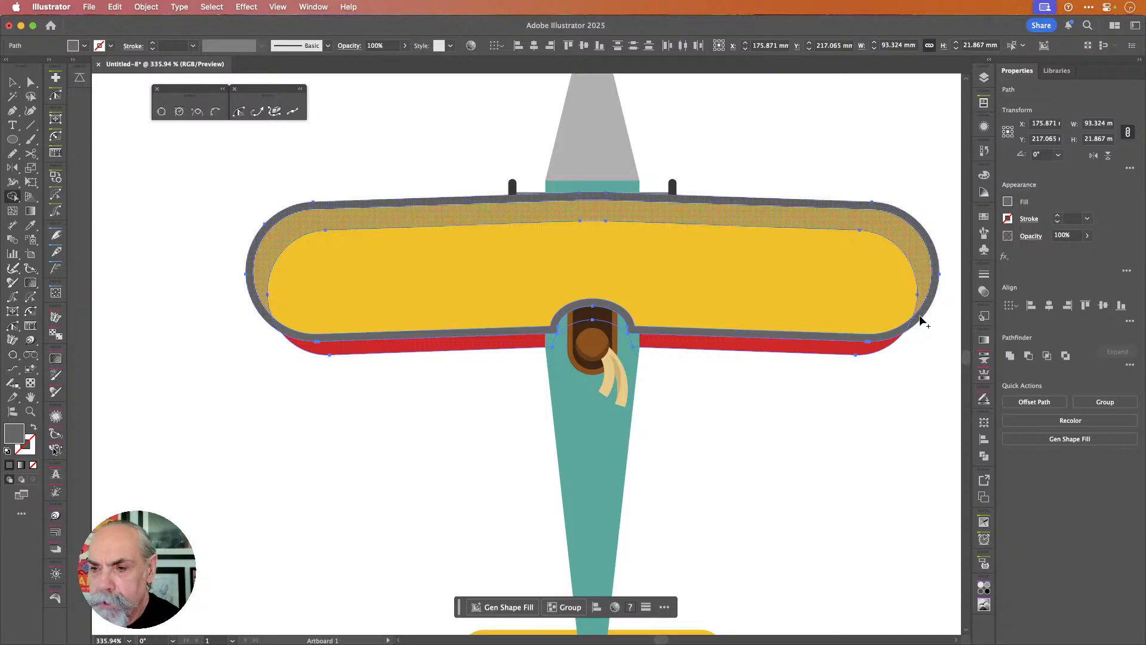
left_click(920, 321)
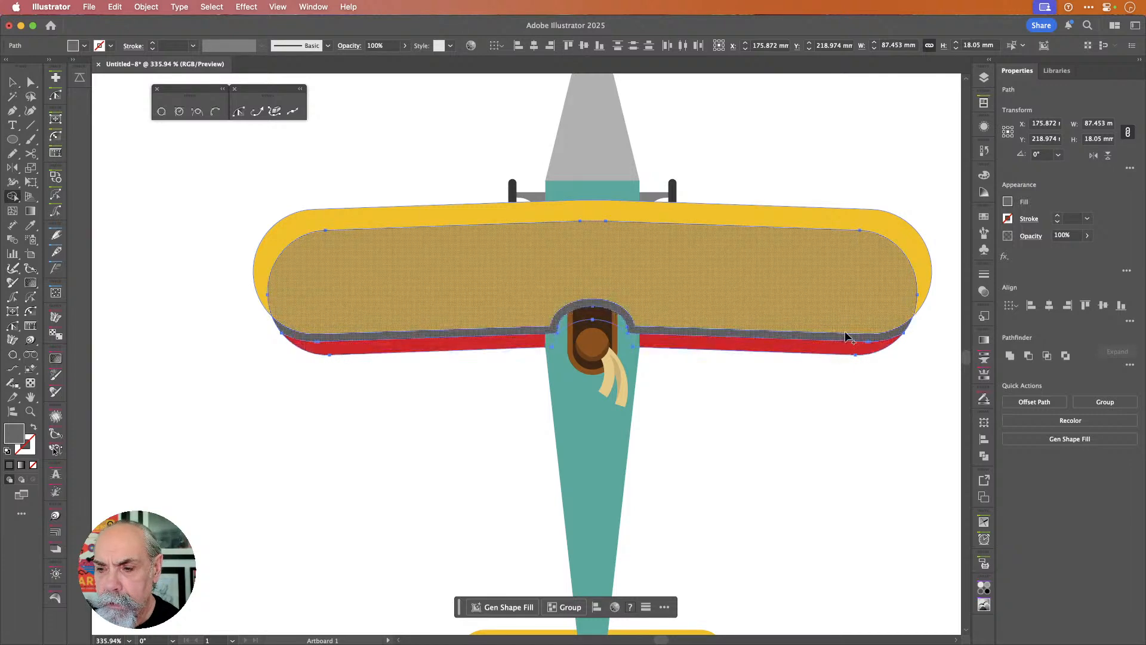
left_click(13, 84)
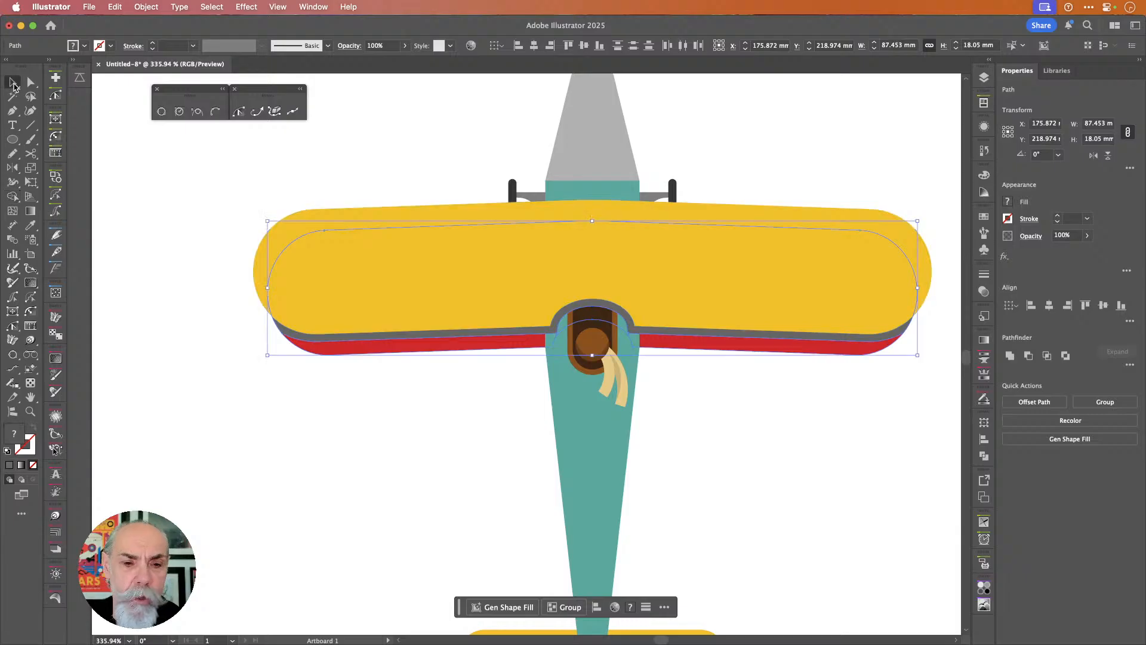
- Subtract the yellow upper wing from the grey offset shape with Minus Front, keeping a copy of the yellow wing in place
left_click(380, 219)
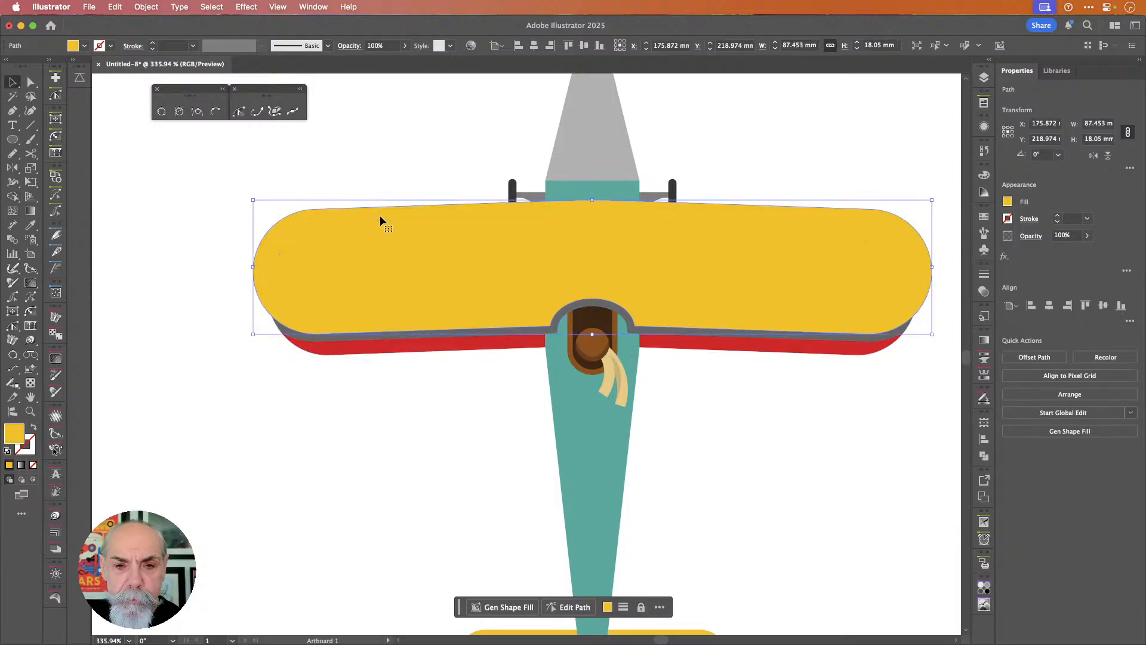
key("a")
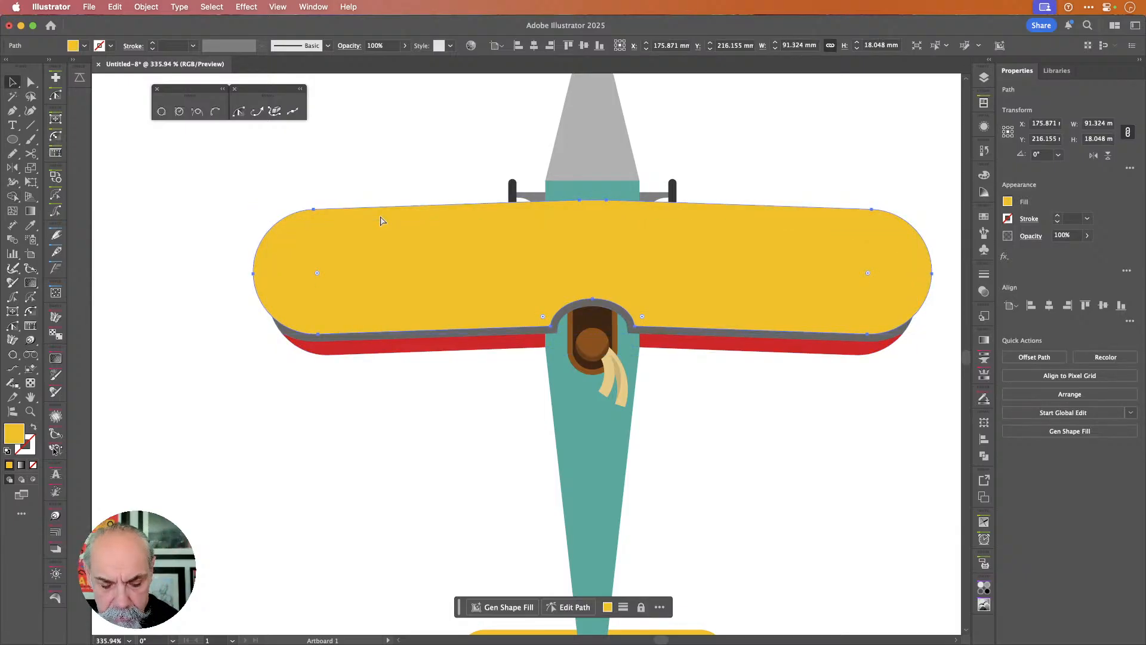
key("v")
left_click(413, 336, "shift")
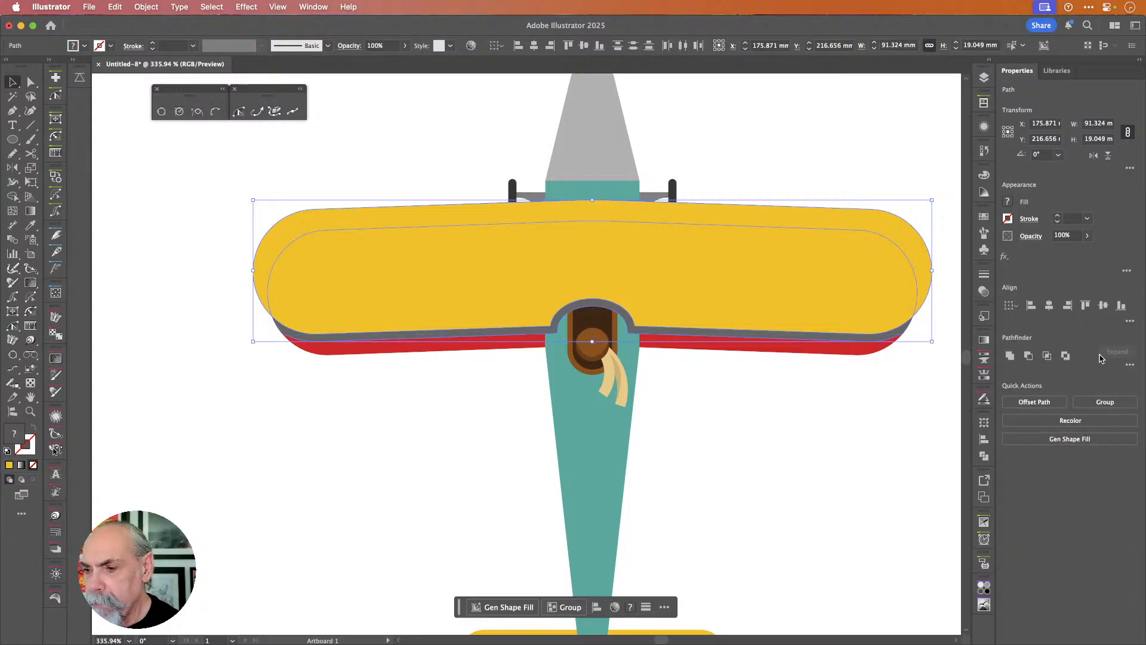
left_click(1028, 356)
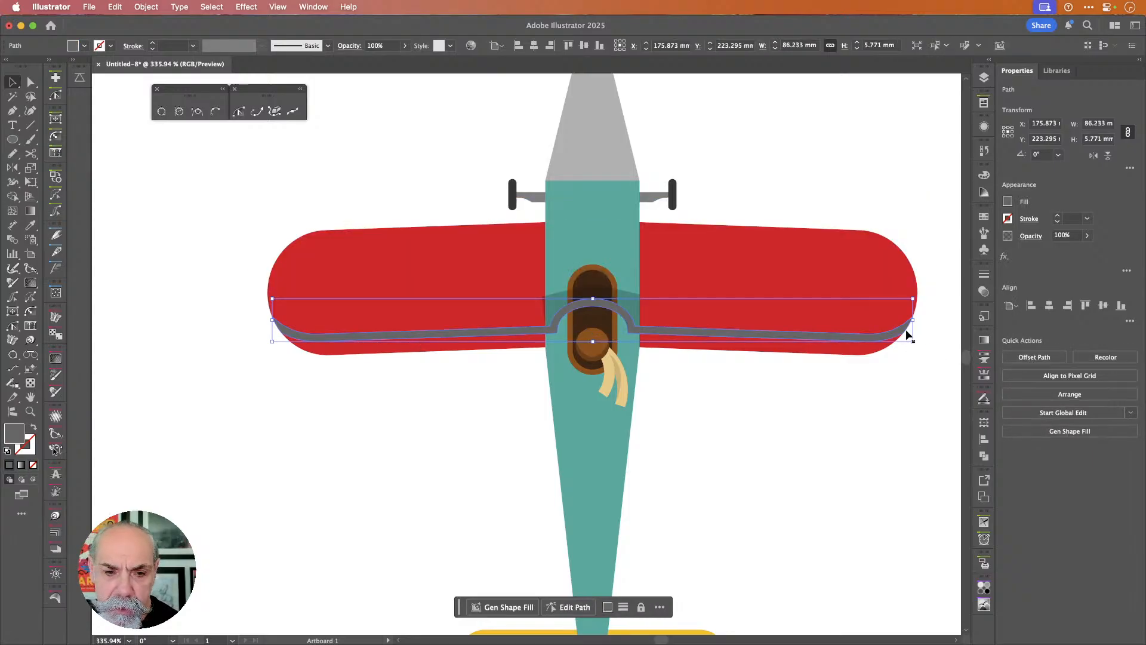
key("a")
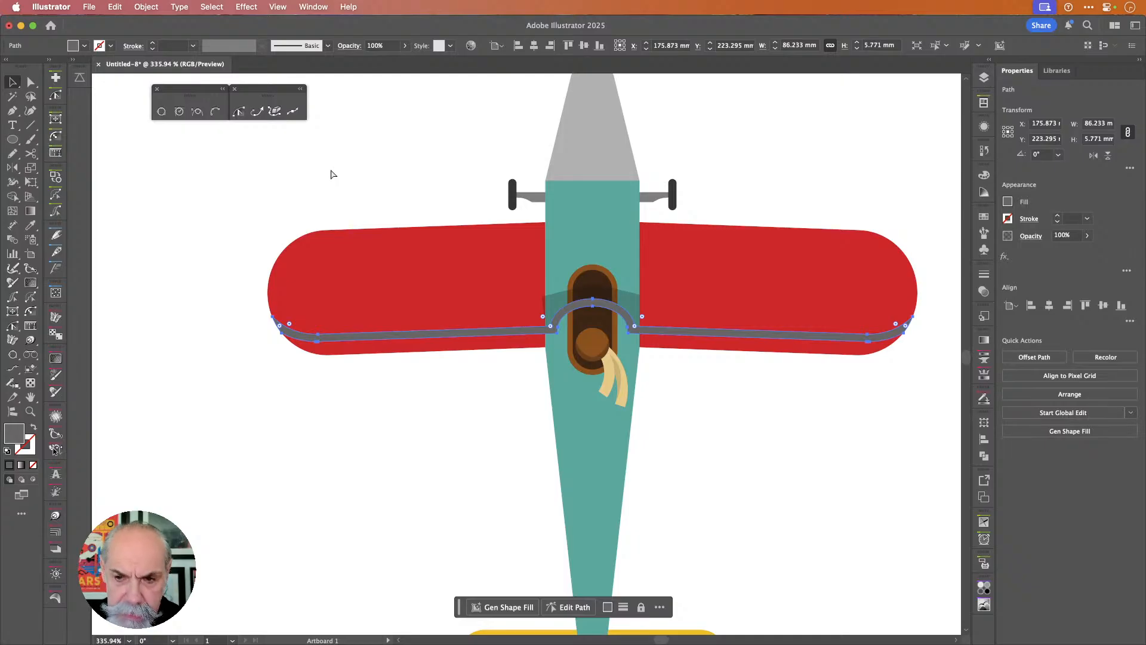
key("super+z")
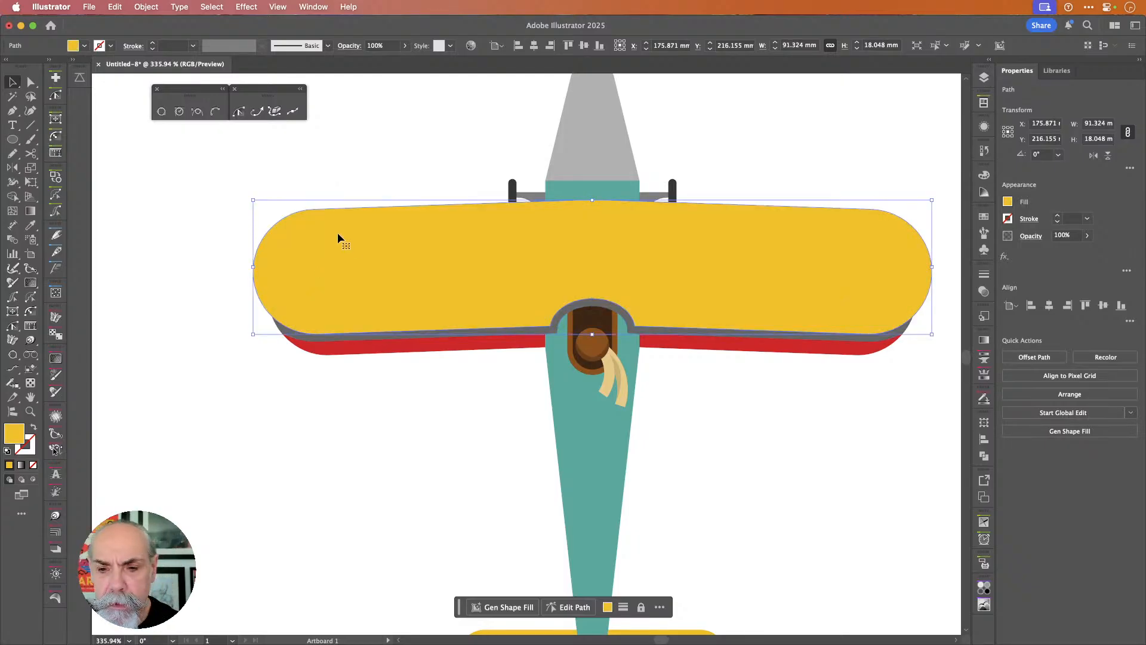
- Send the grey shadow strip and the red lower wing backward so the strip lies behind the teal fuselage
left_click(884, 343)
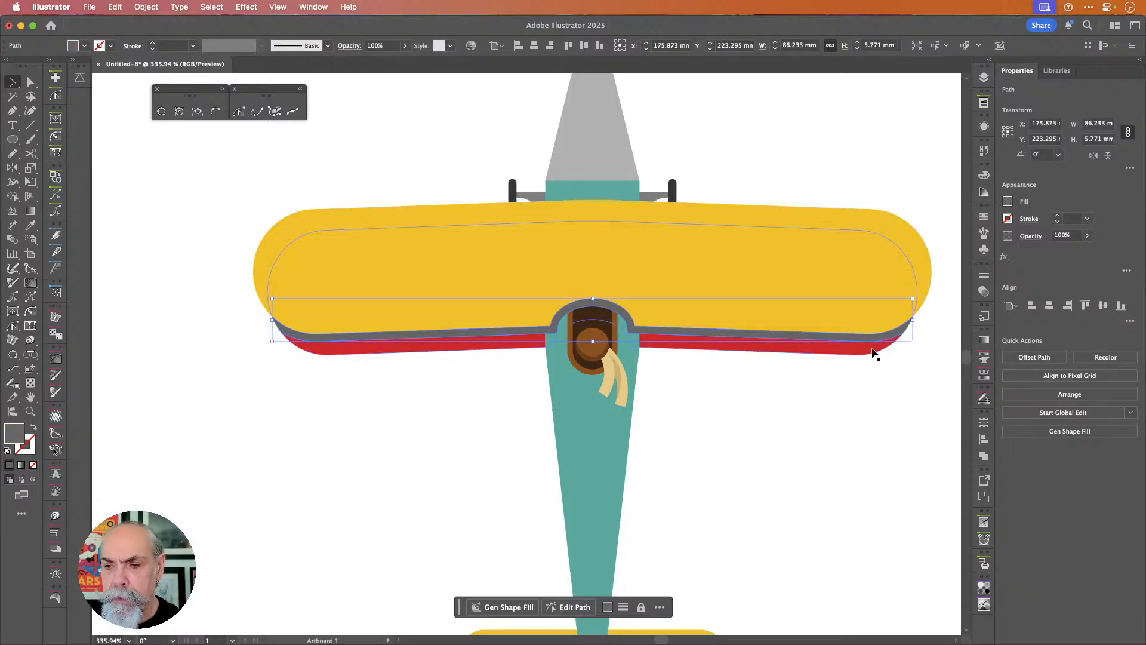
left_click(873, 355, "shift")
key("super")
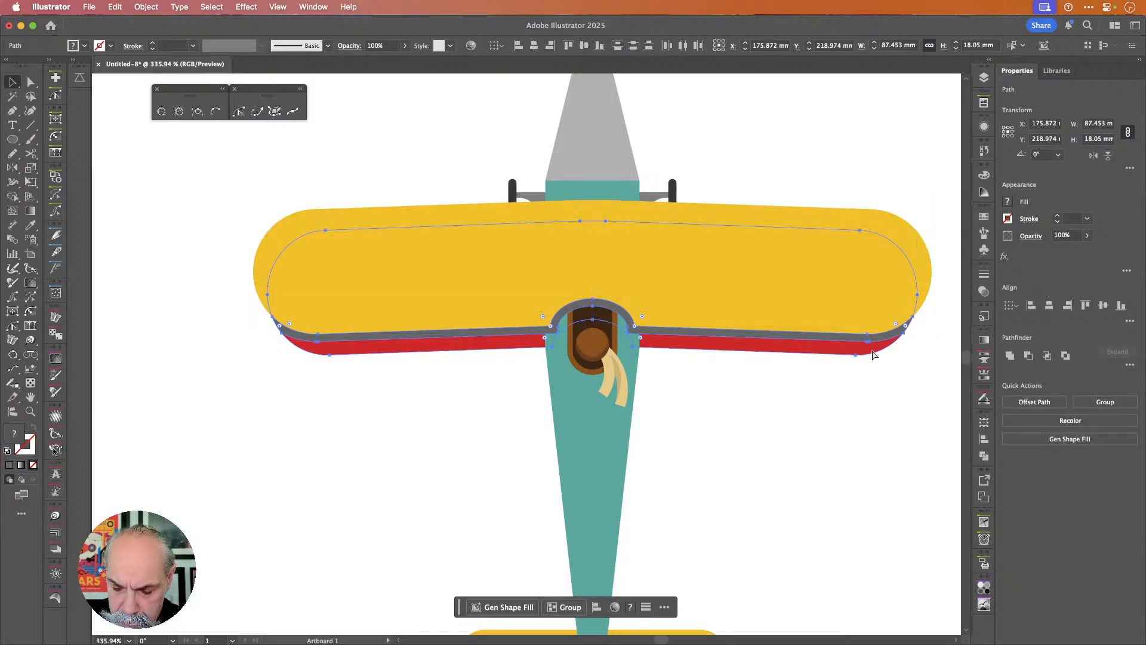
key("super+bracketleft")
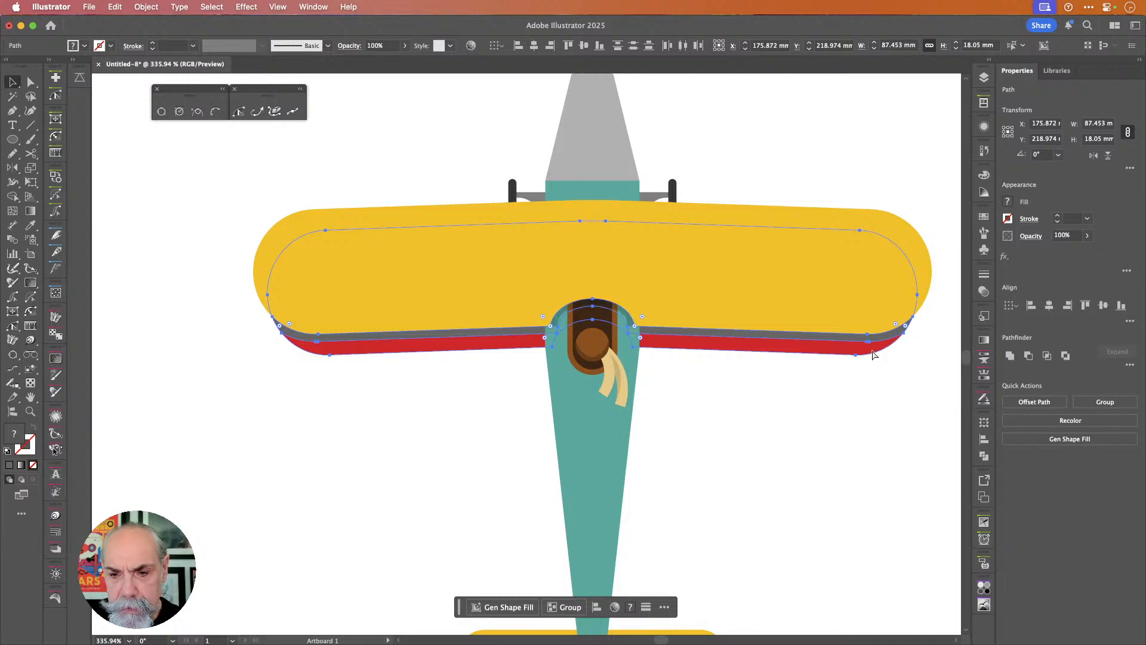
left_click(857, 400)
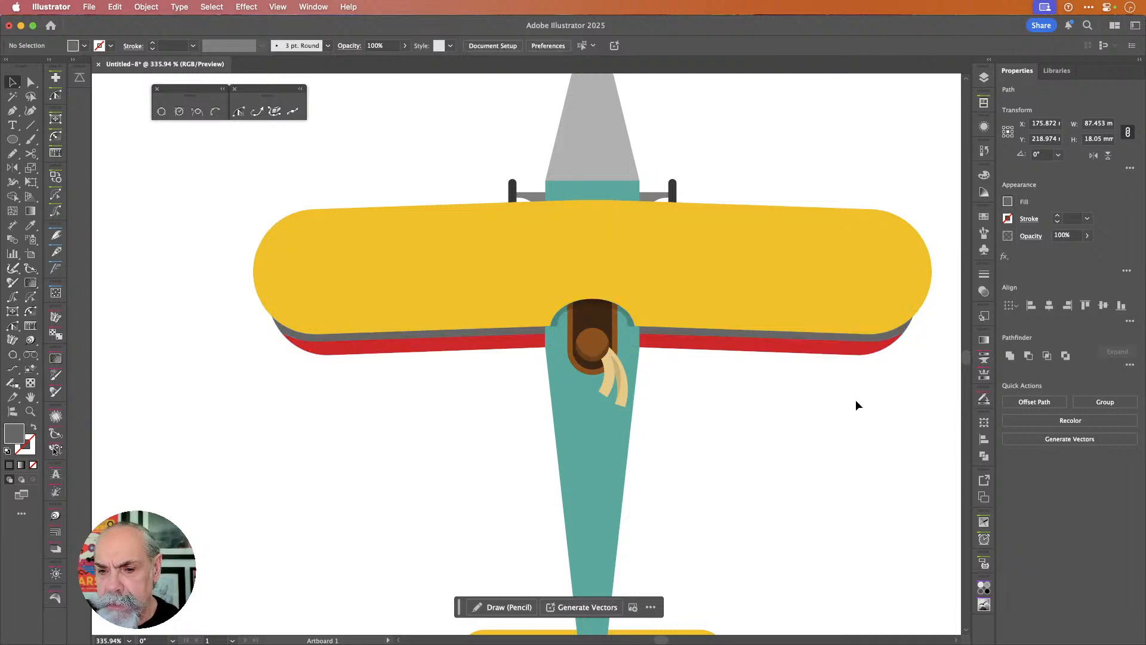
- Try to copy the cockpit shadow's appearance onto the grey strip with the Eyedropper
left_click(782, 342)
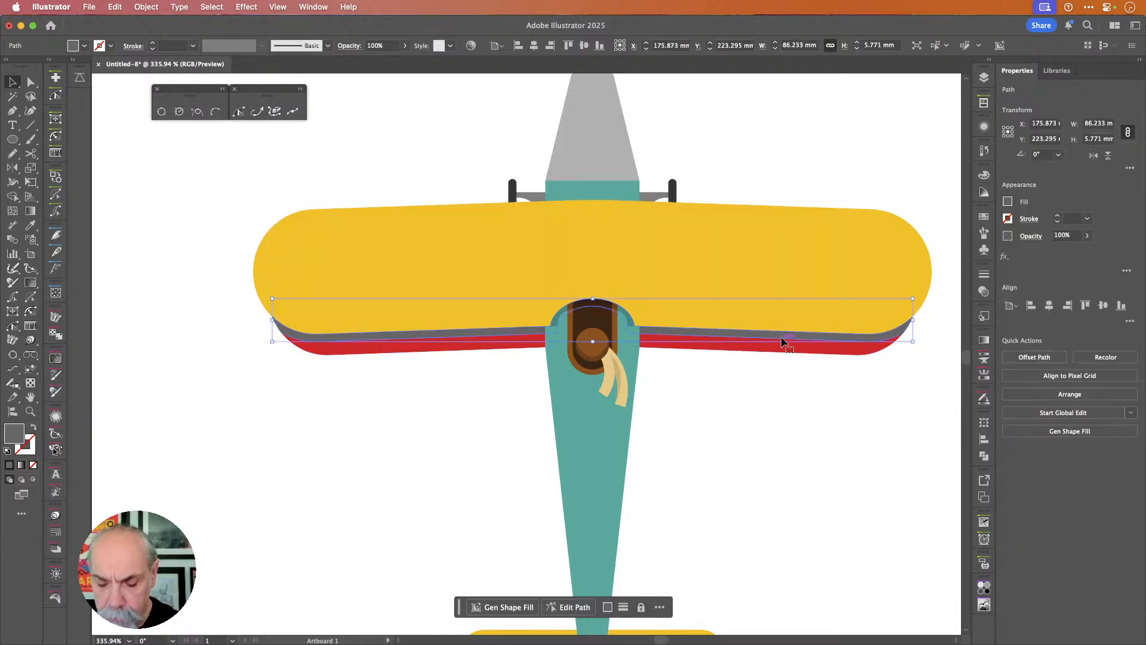
key("i")
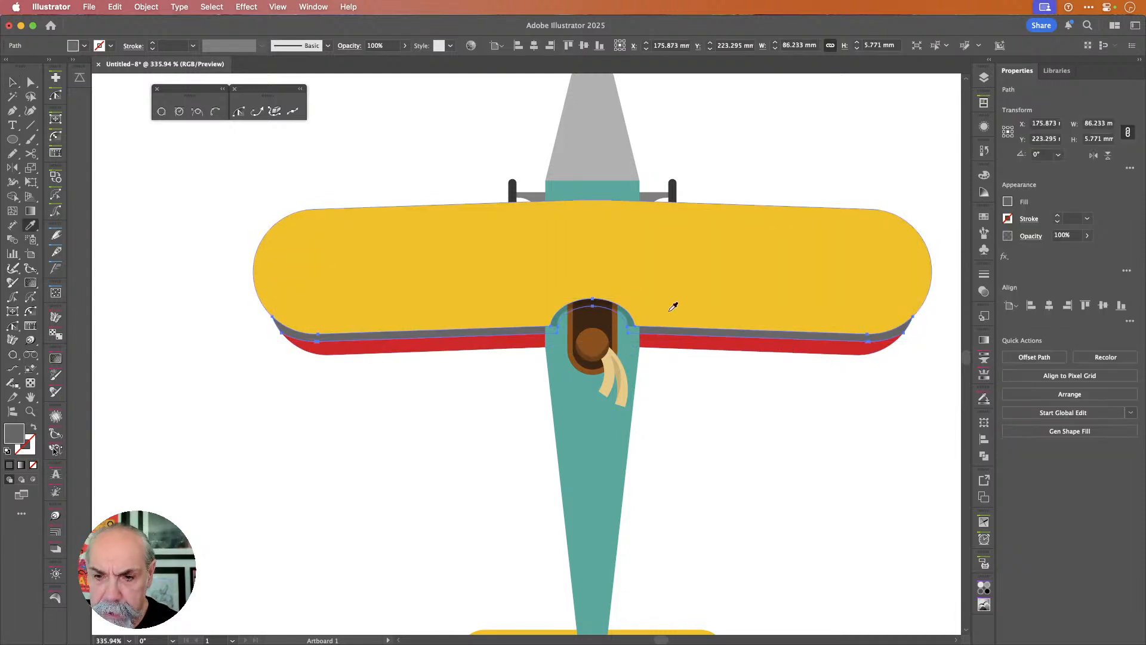
left_click(632, 309)
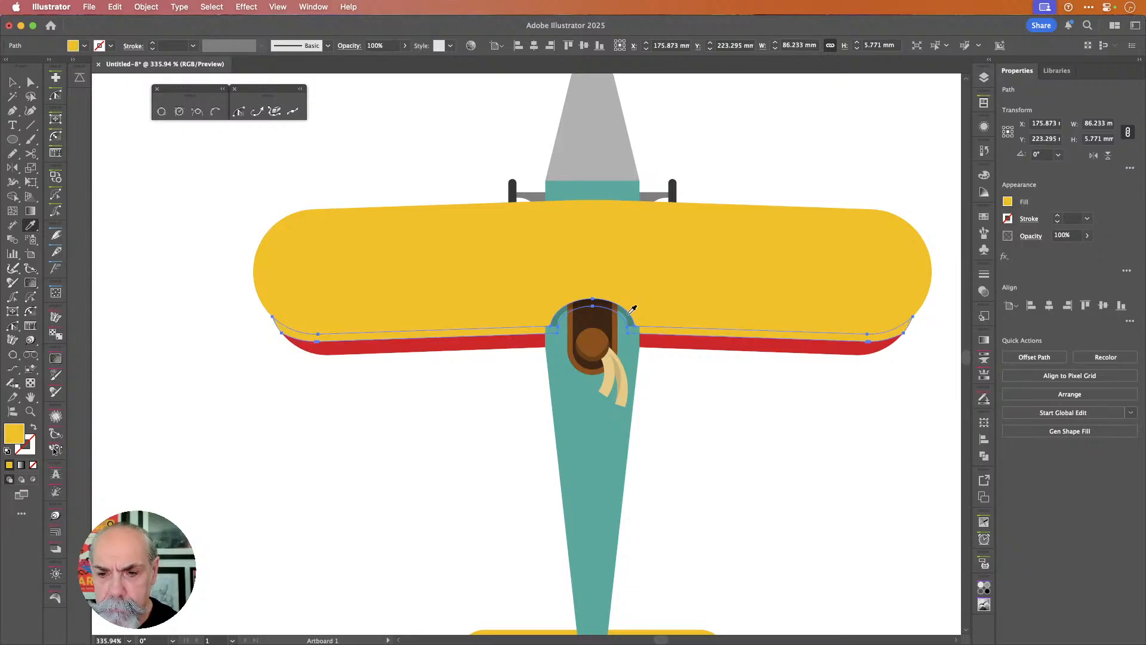
key("super+z")
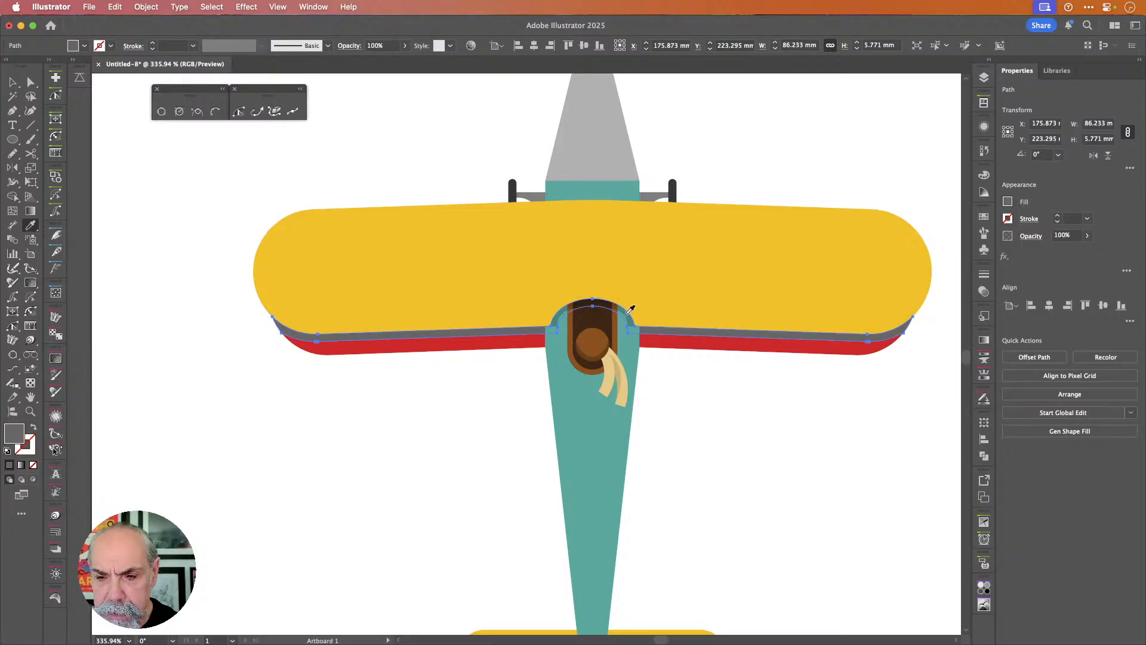
- Match the grey strip beneath the upper wing to the cockpit shadow with 34% opacity
scroll(630, 309, "up", 5)
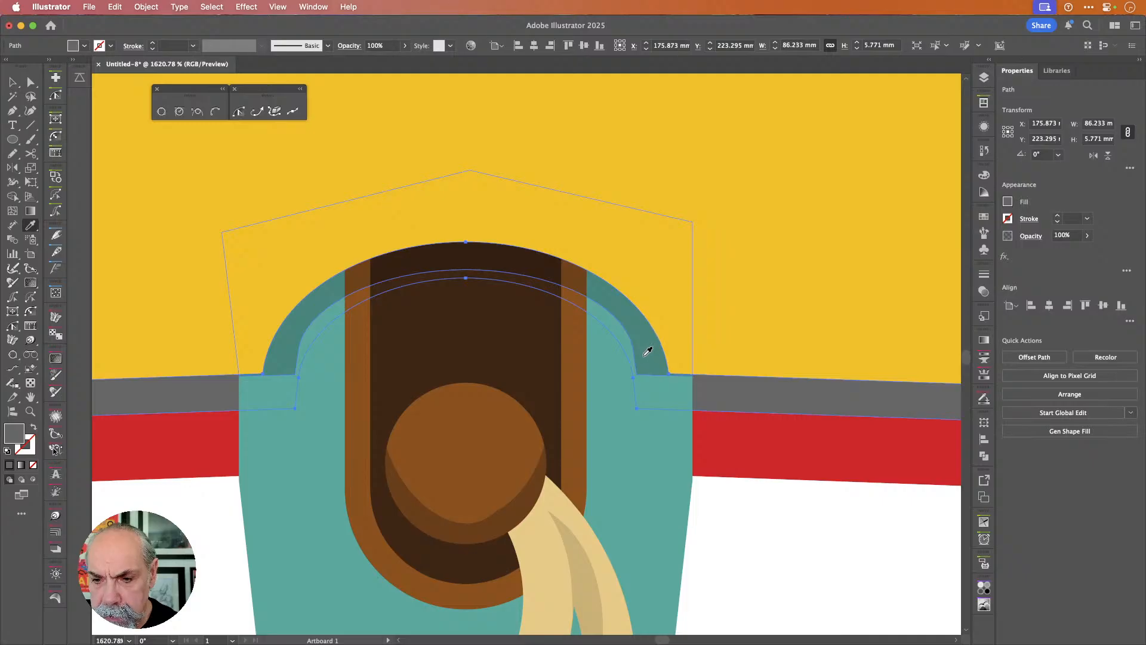
key("3")
key("4")
scroll(648, 351, "down", 5)
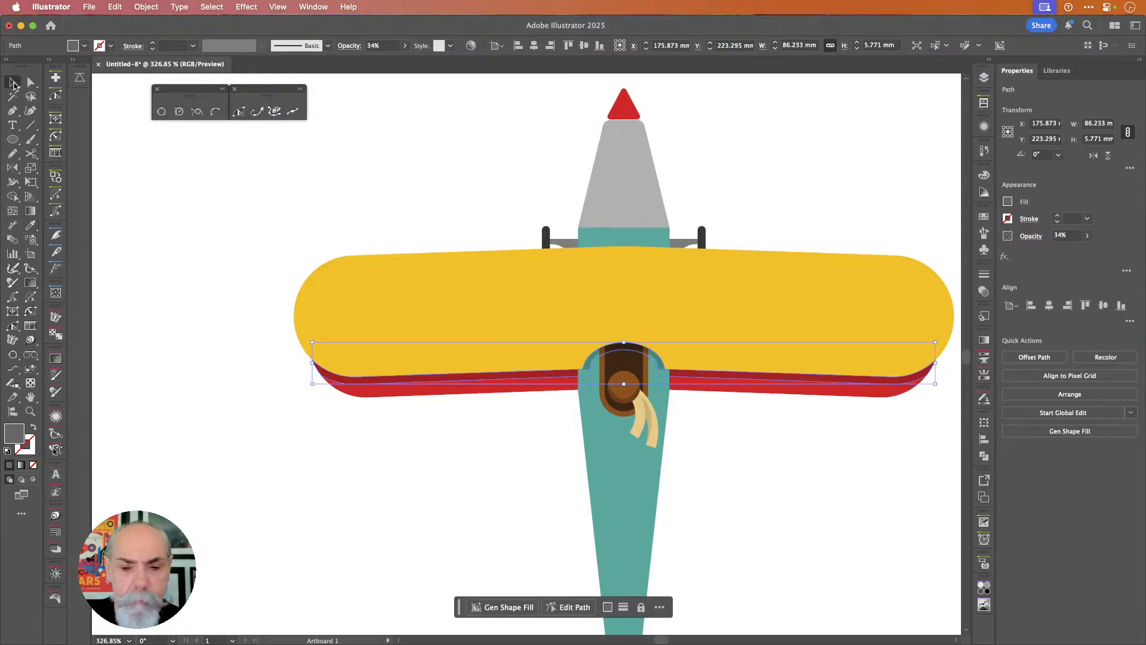
left_click(16, 83)
left_click(252, 425)
- Recolour the red lower wing with the upper wing's yellow using the Eyedropper
left_click(415, 395)
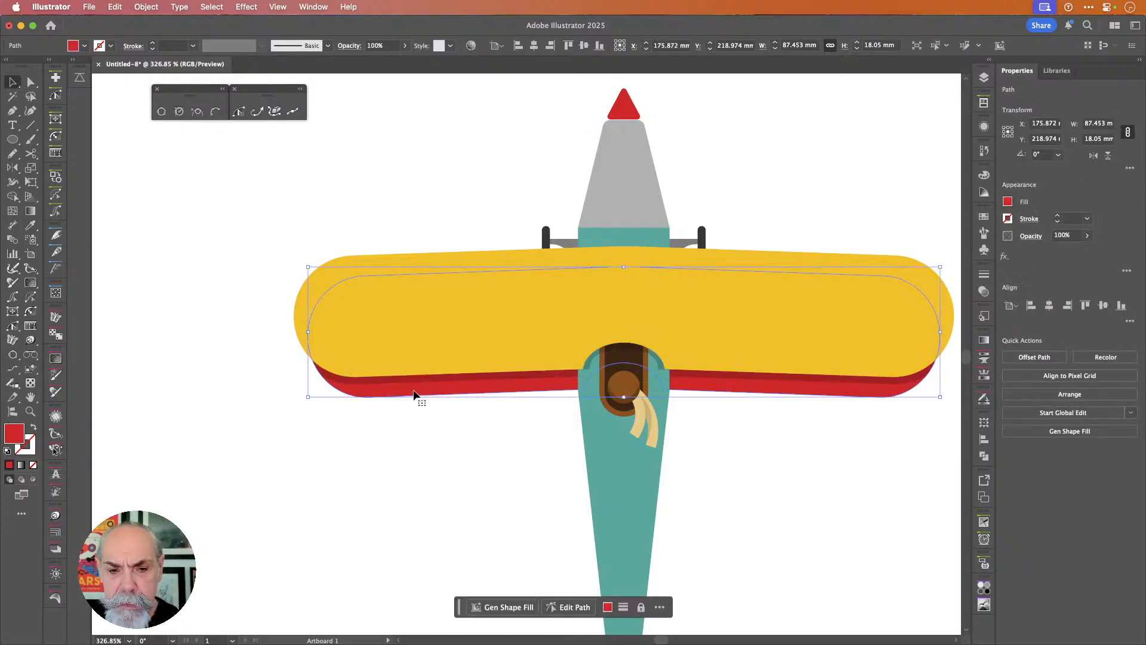
key("i")
left_click(503, 332)
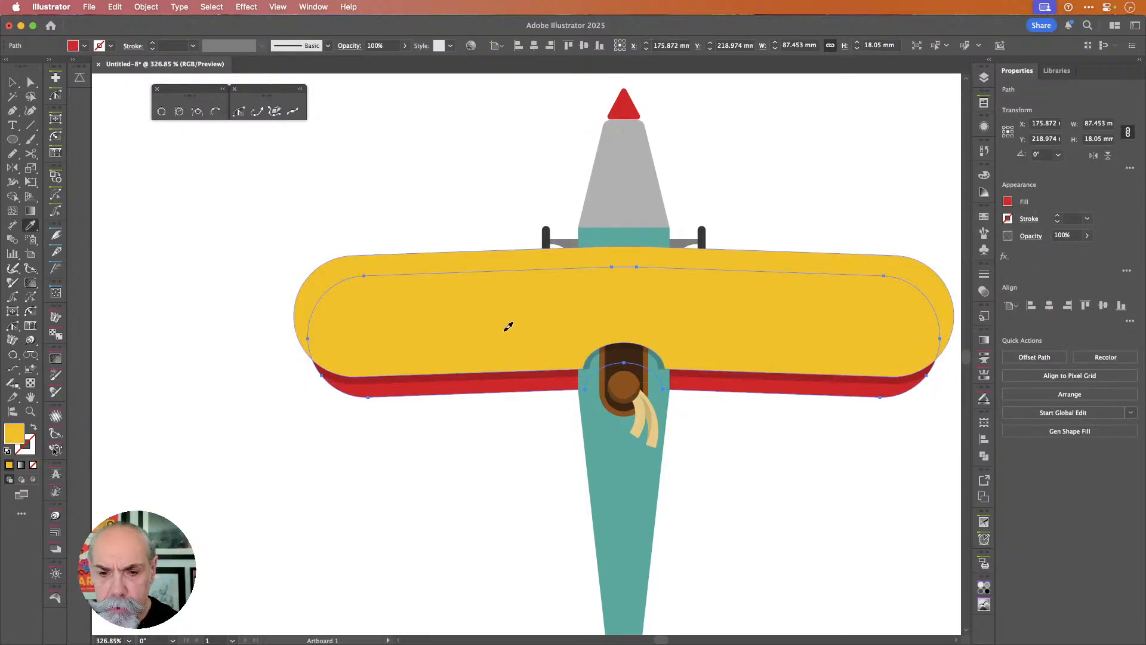
key("v")
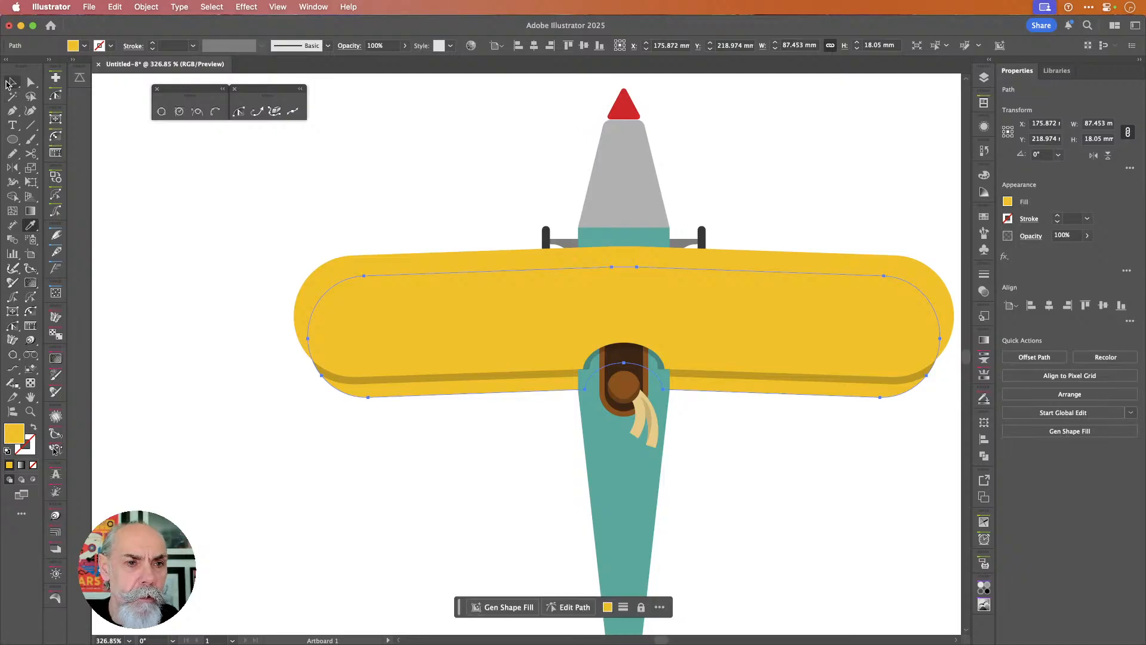
left_click(191, 232)
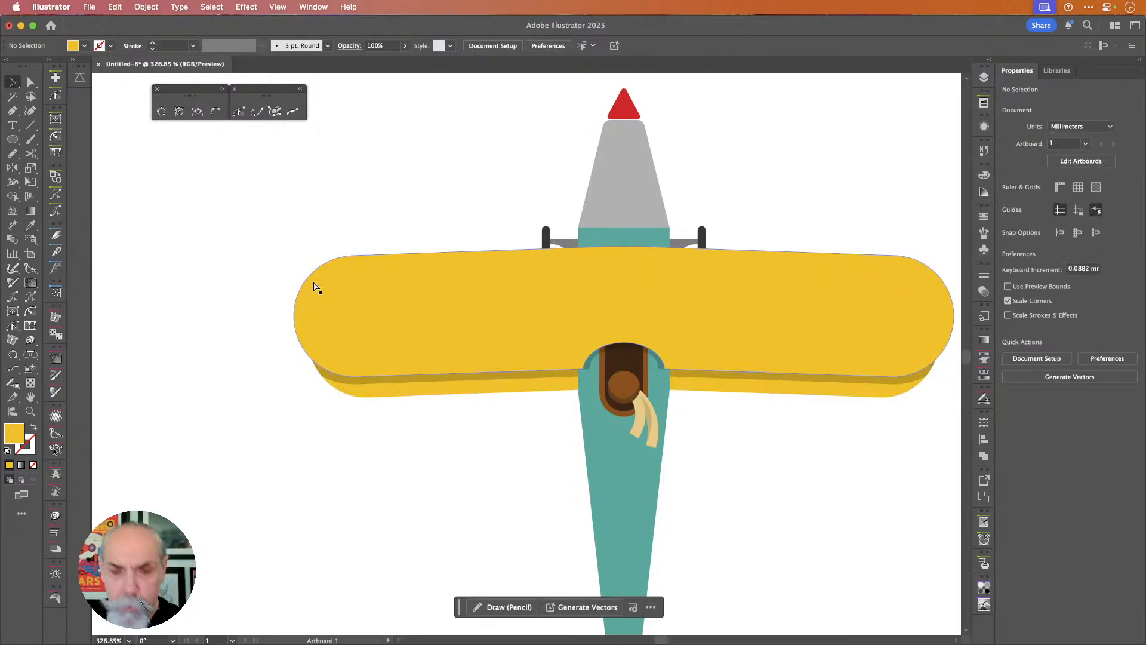
- Save the document to the Desktop as planeSymbol.ai in Adobe Illustrator format
key("super+s")
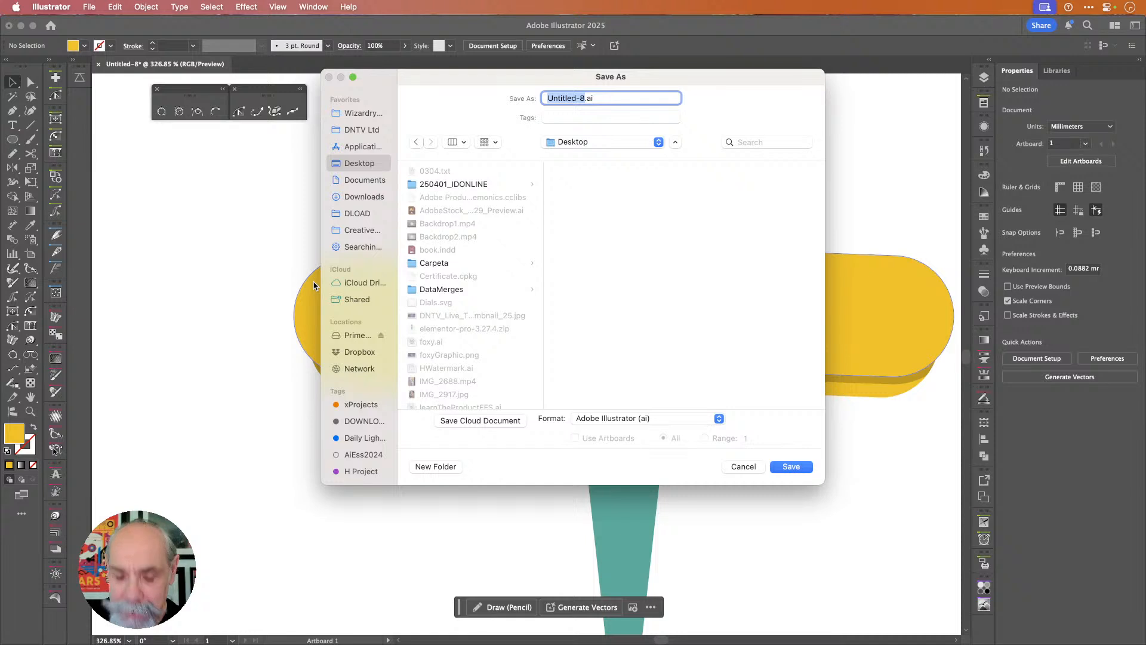
type("planeSy")
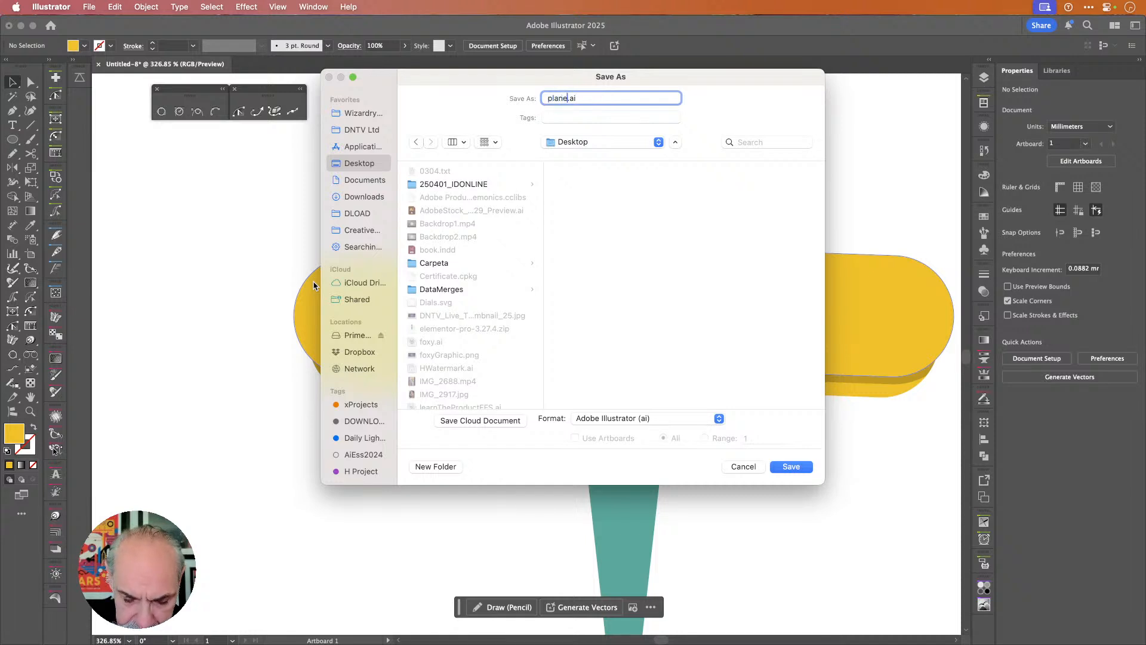
type("mbols")
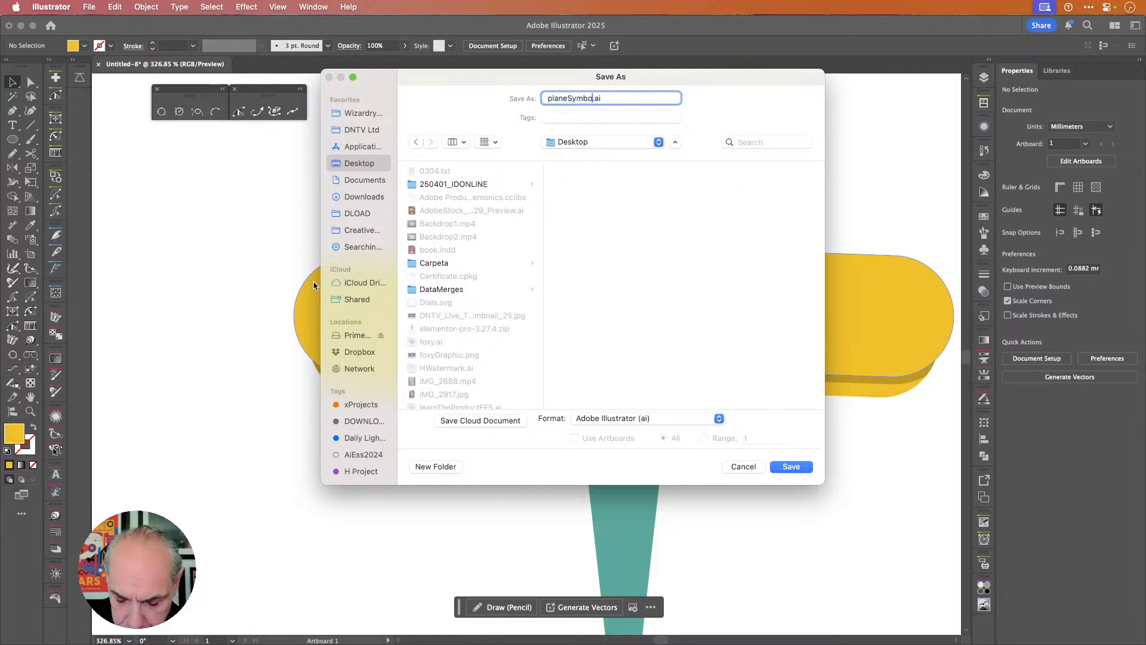
key("Return")
key("Return")
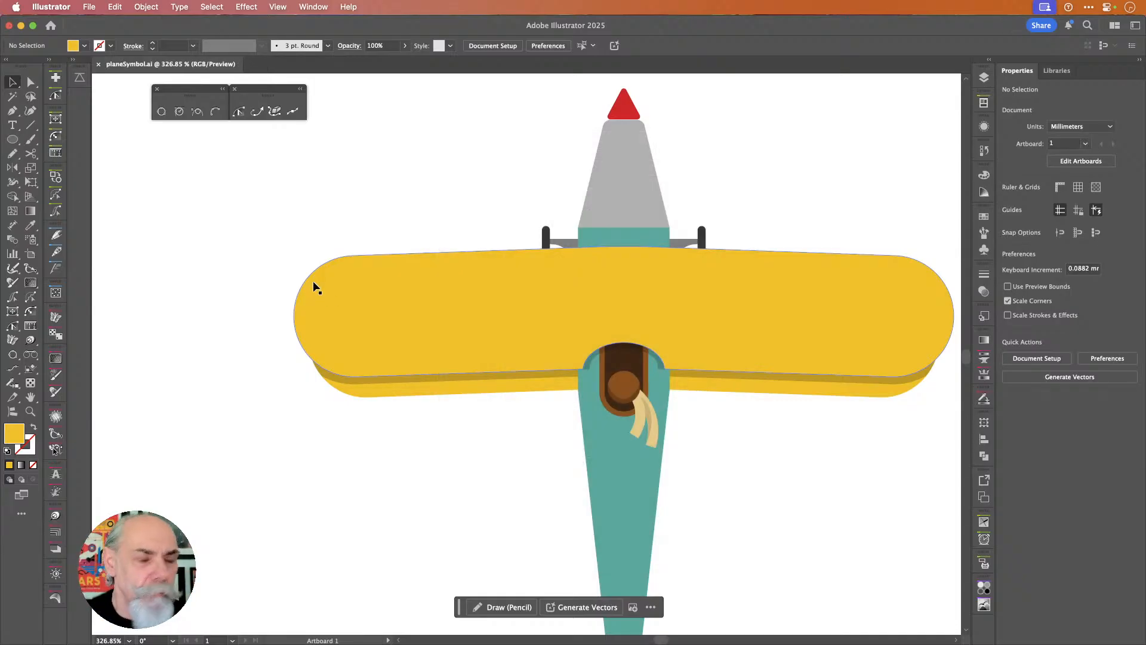
- Examine the whole plane, checking the teal fuselage against the yellow wings and tail
scroll(716, 450, "down", 3)
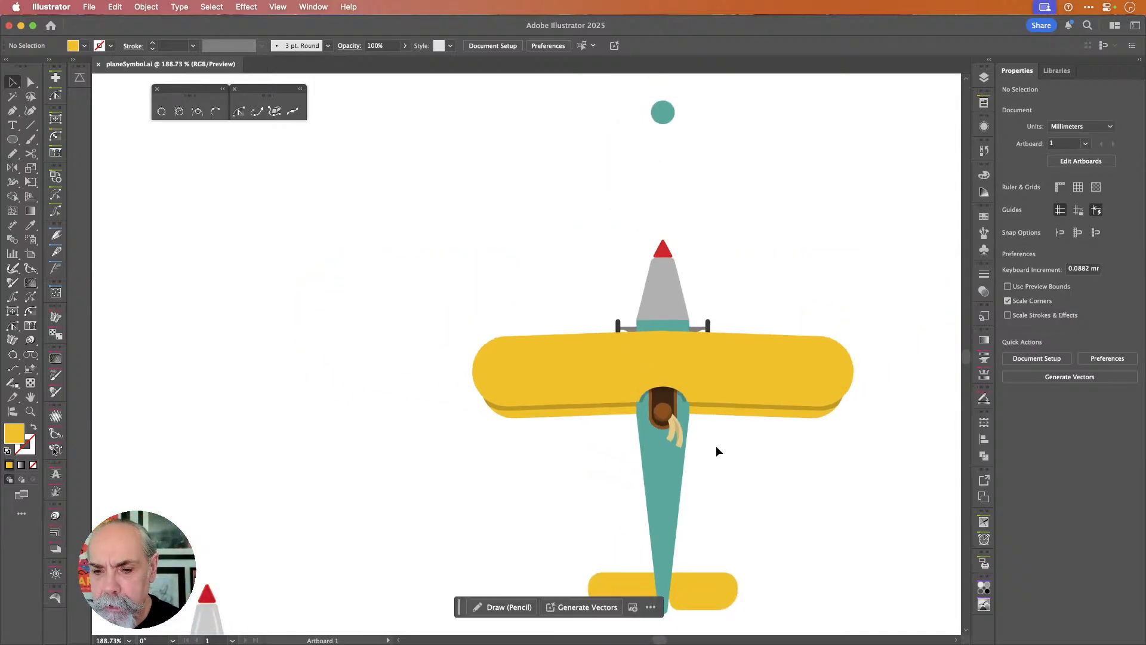
scroll(717, 450, "down", 5)
scroll(716, 450, "right", 3)
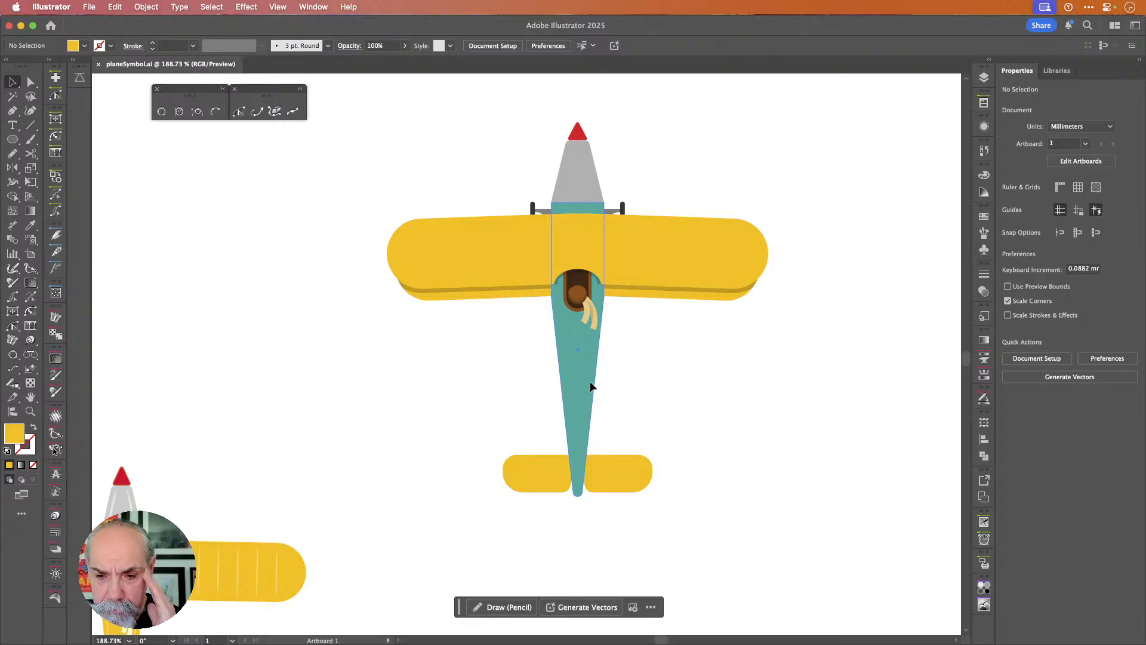
left_click(590, 387)
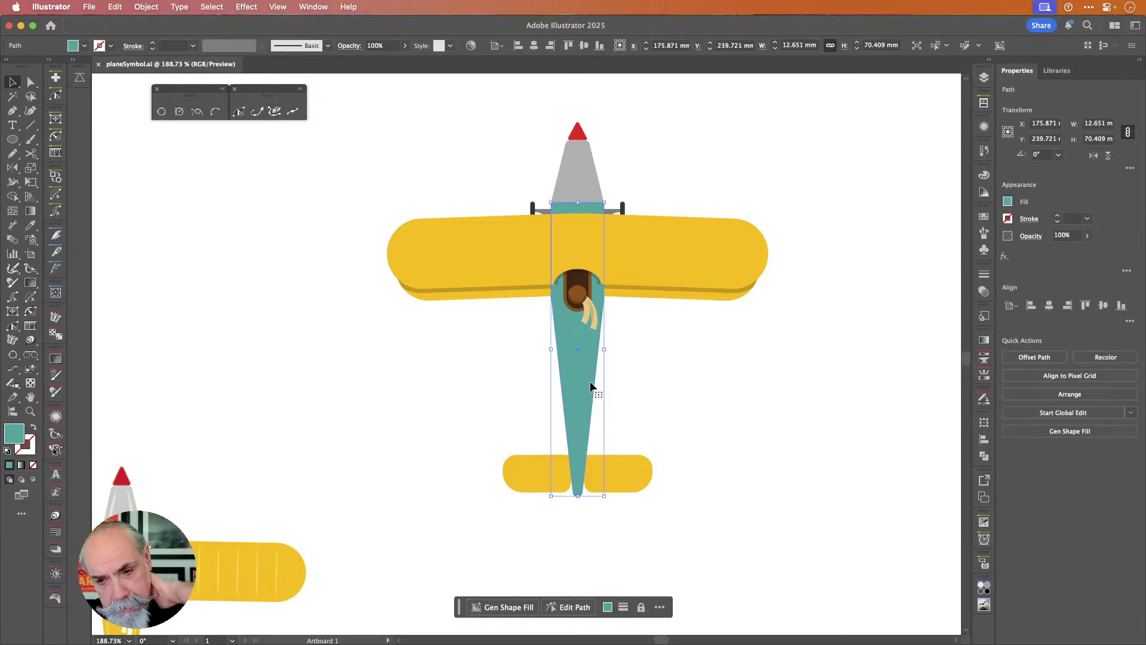
left_click(660, 386)
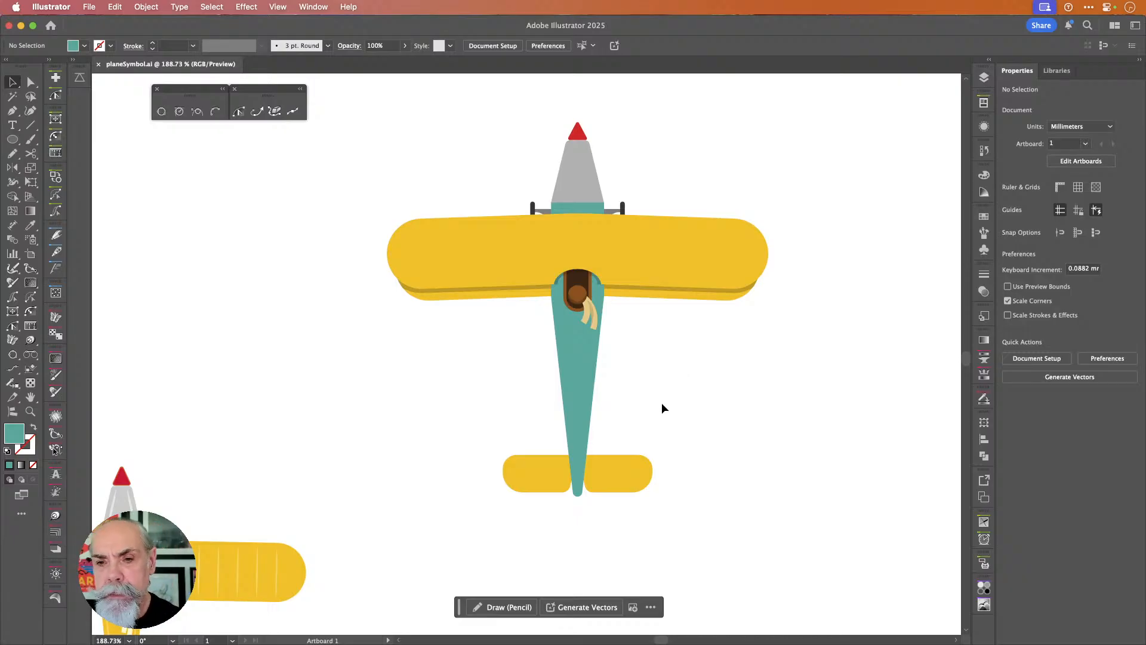
scroll(665, 403, "up", 5)
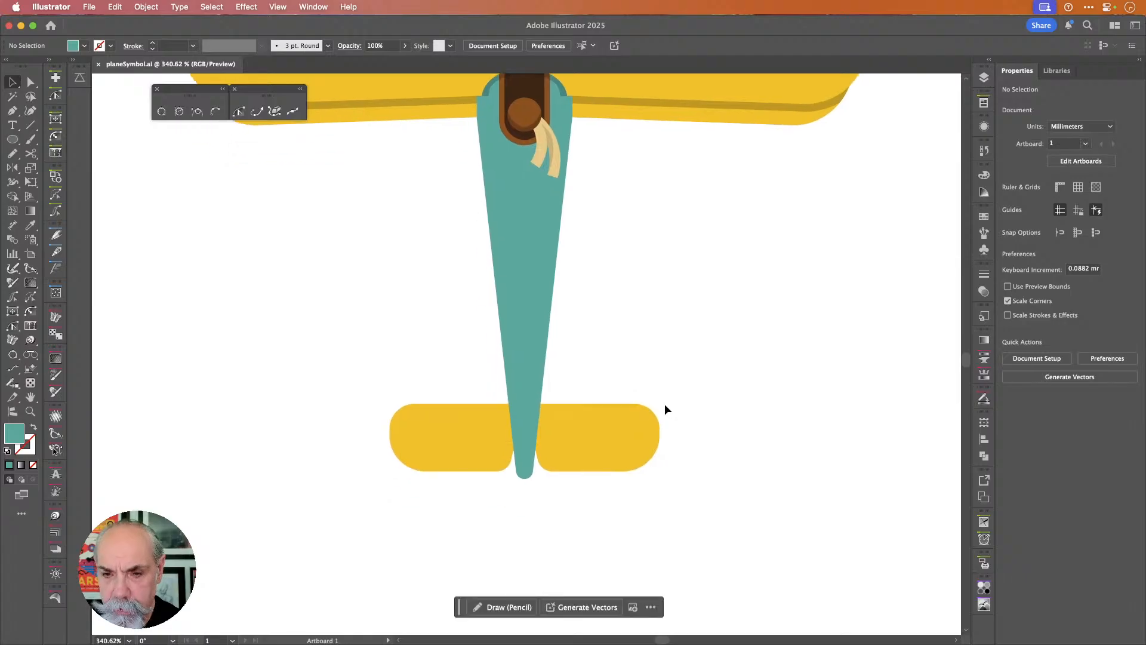
scroll(665, 403, "down", 3)
scroll(664, 403, "up", 1)
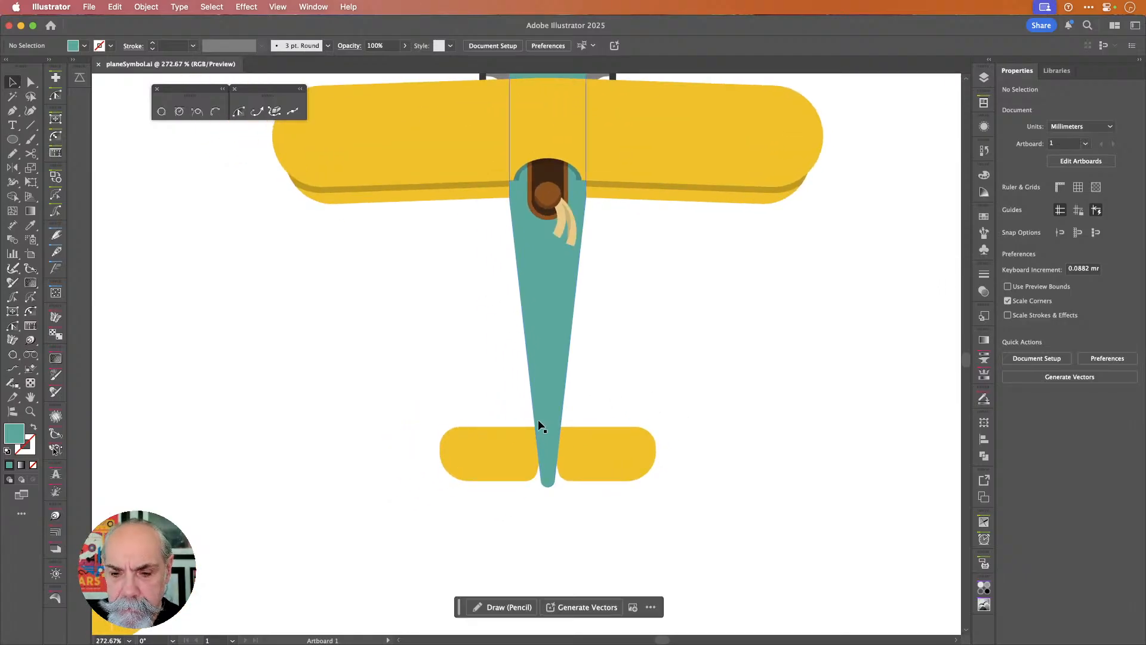
- Recolour the teal fuselage with the upper wing's yellow using the Eyedropper
left_click(547, 386)
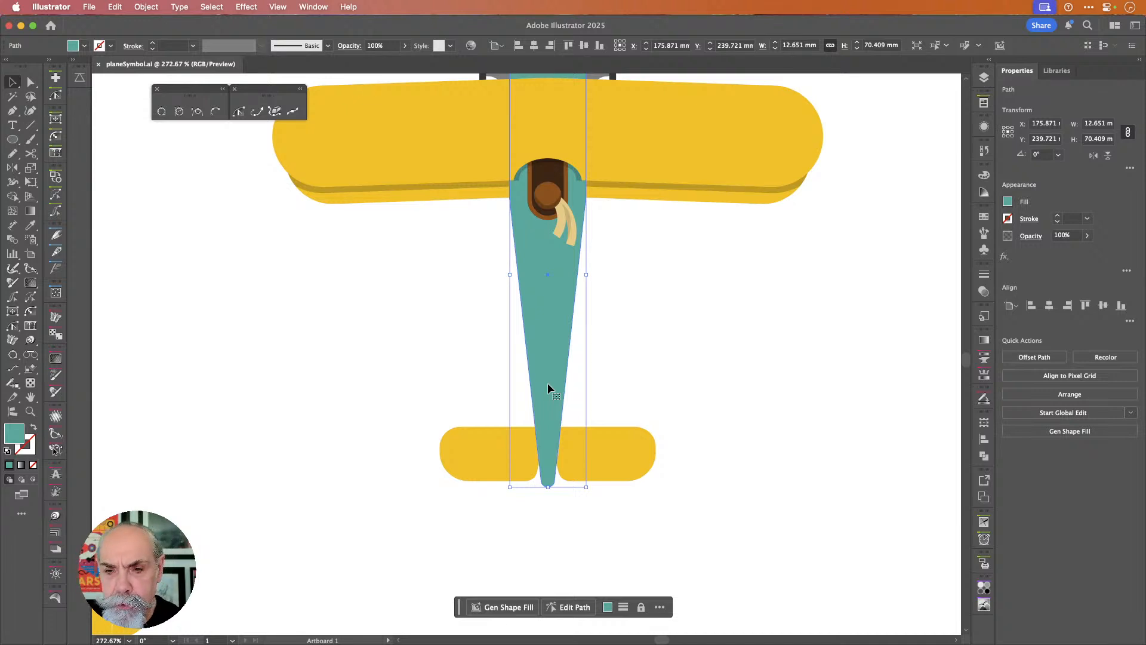
scroll(547, 387, "down", 2)
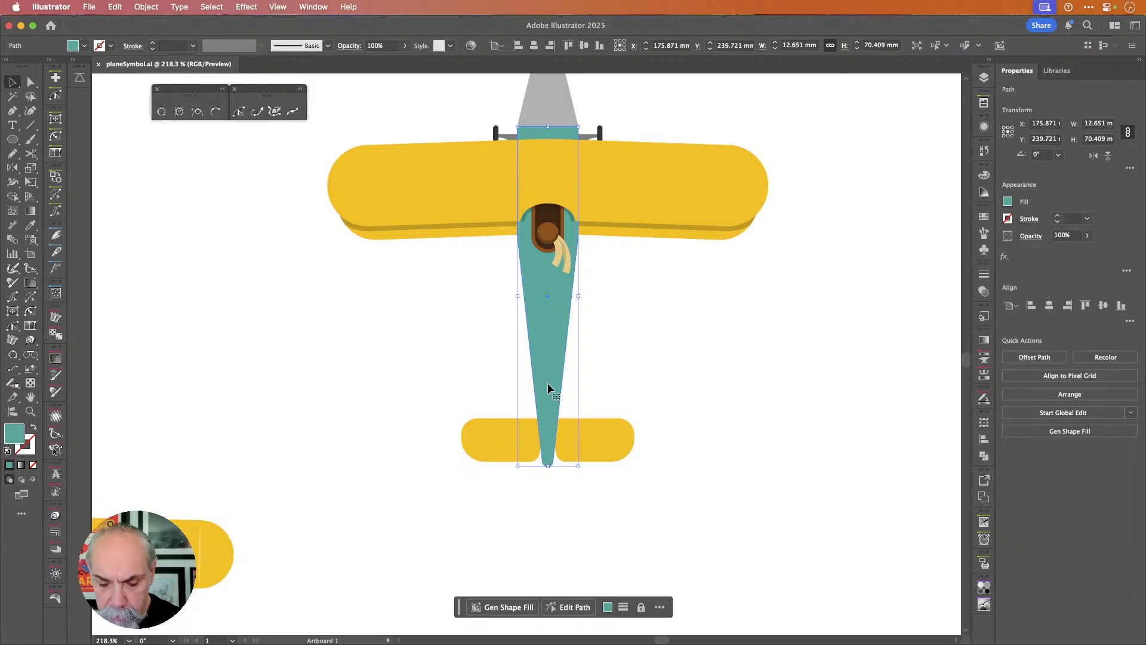
key("i")
left_click(686, 185)
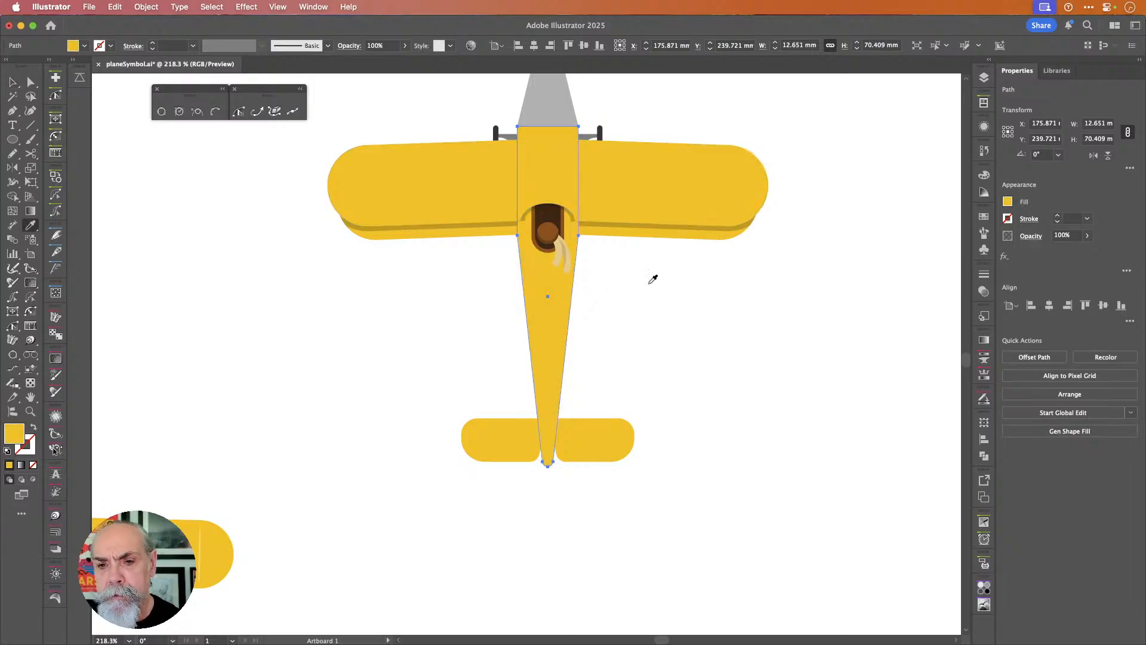
key("v")
left_click(660, 379)
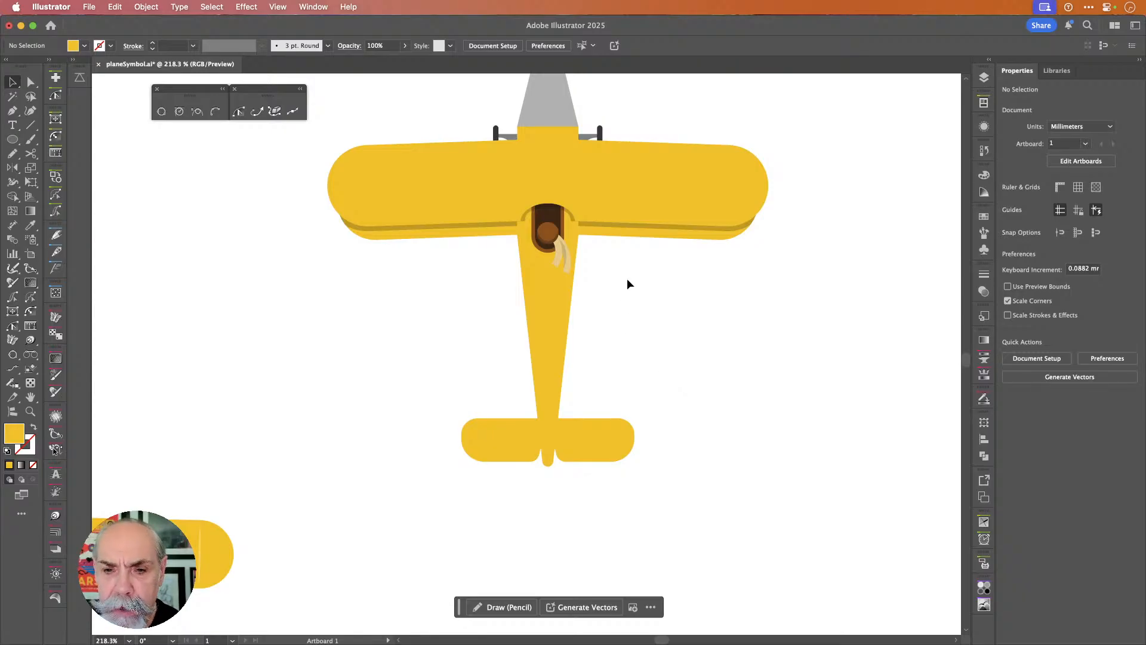
- Cut the fuselage's shape out of the wing shadow strip with Minus Front, pasting a copy of the fuselage back in place
scroll(610, 268, "up", 5)
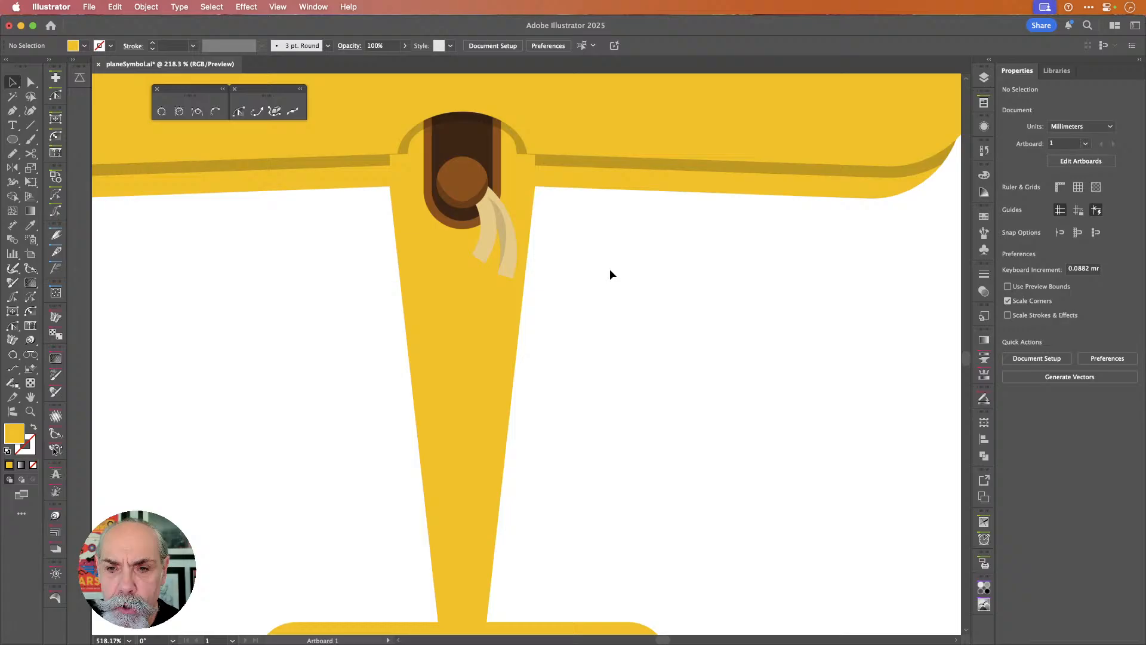
left_click(587, 167)
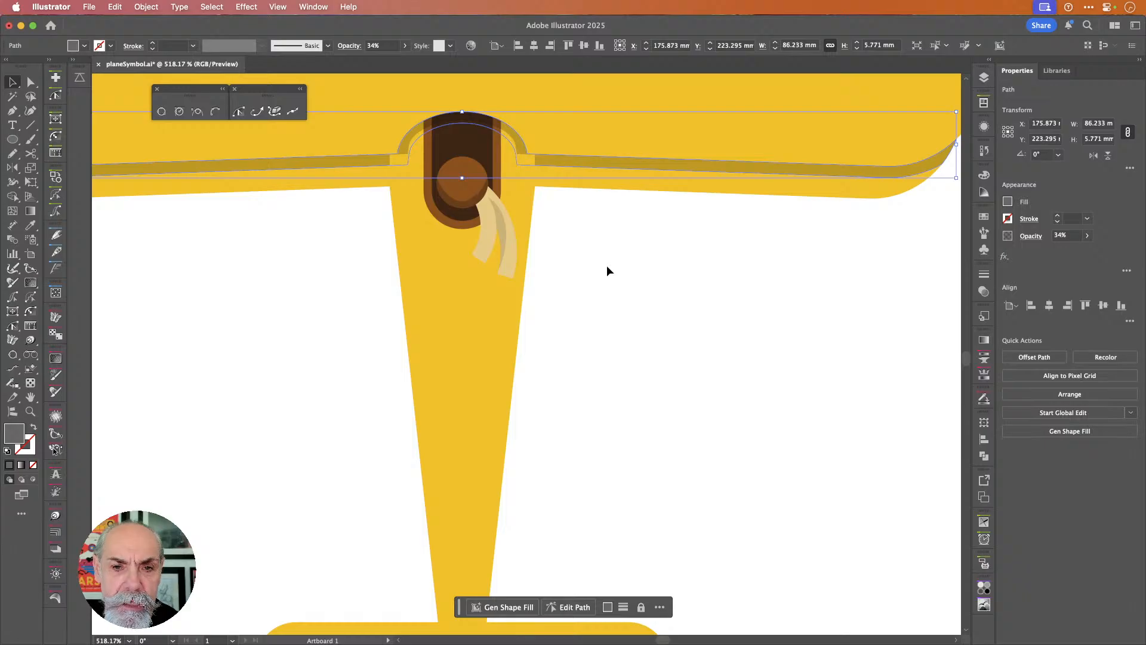
left_click(496, 264)
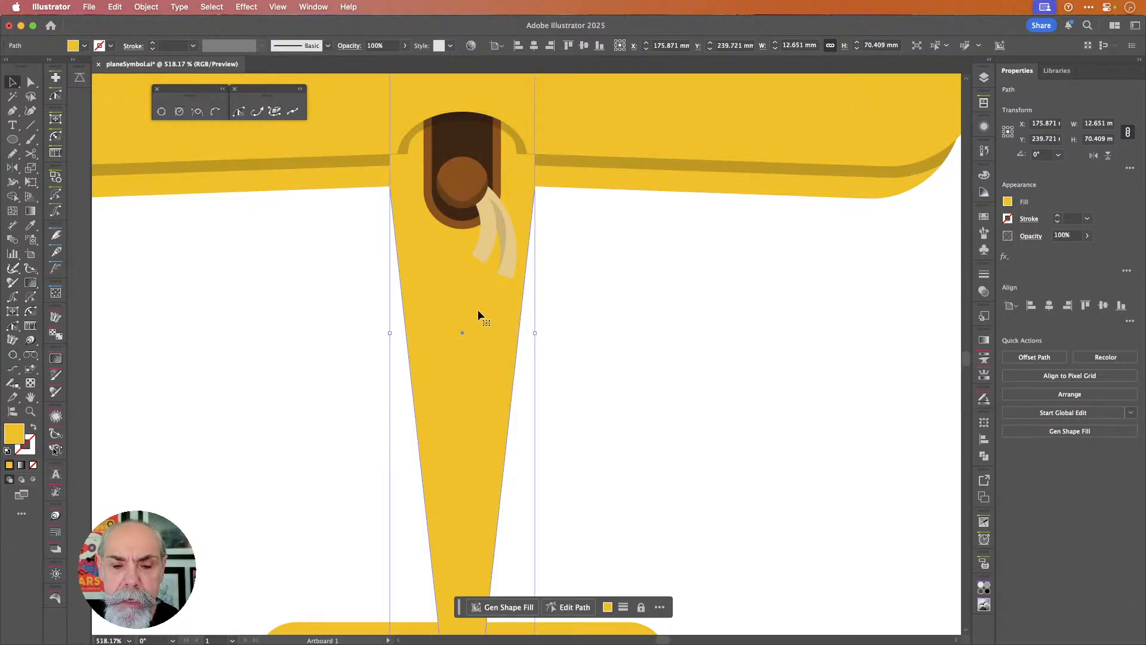
key("a")
key("v")
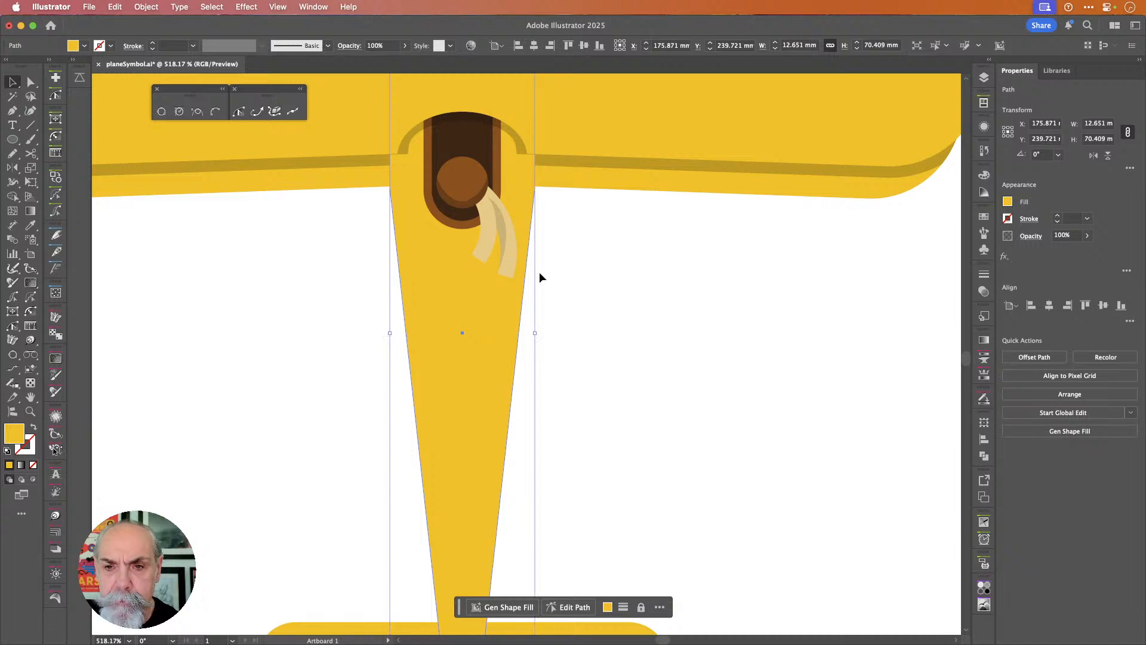
left_click(603, 168, "shift")
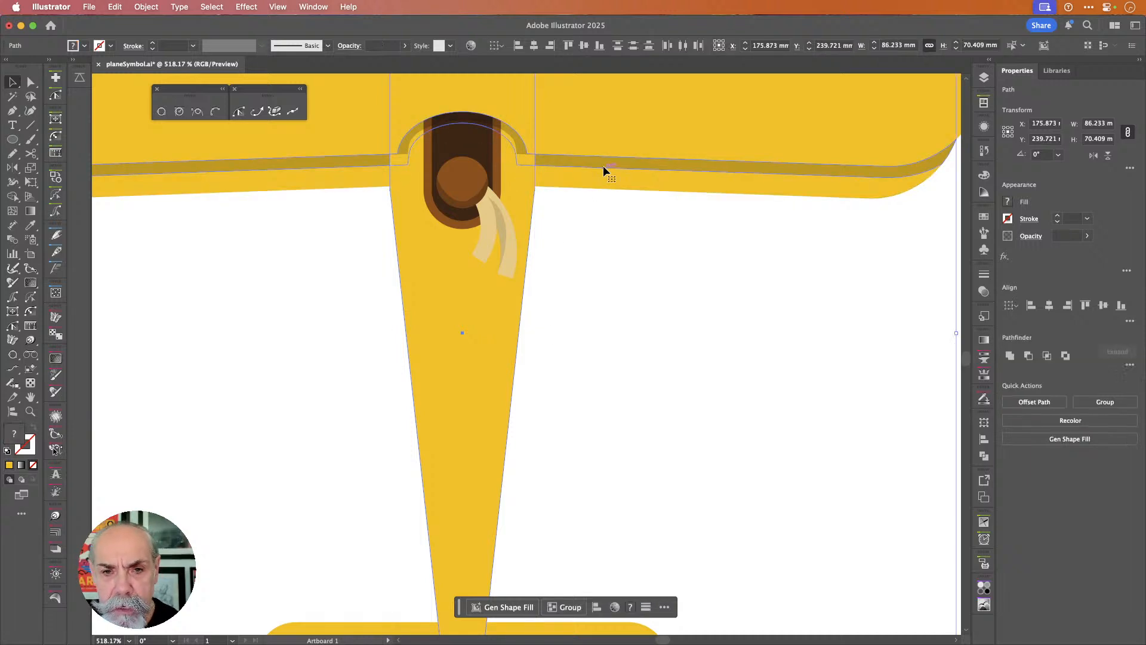
left_click(1029, 356)
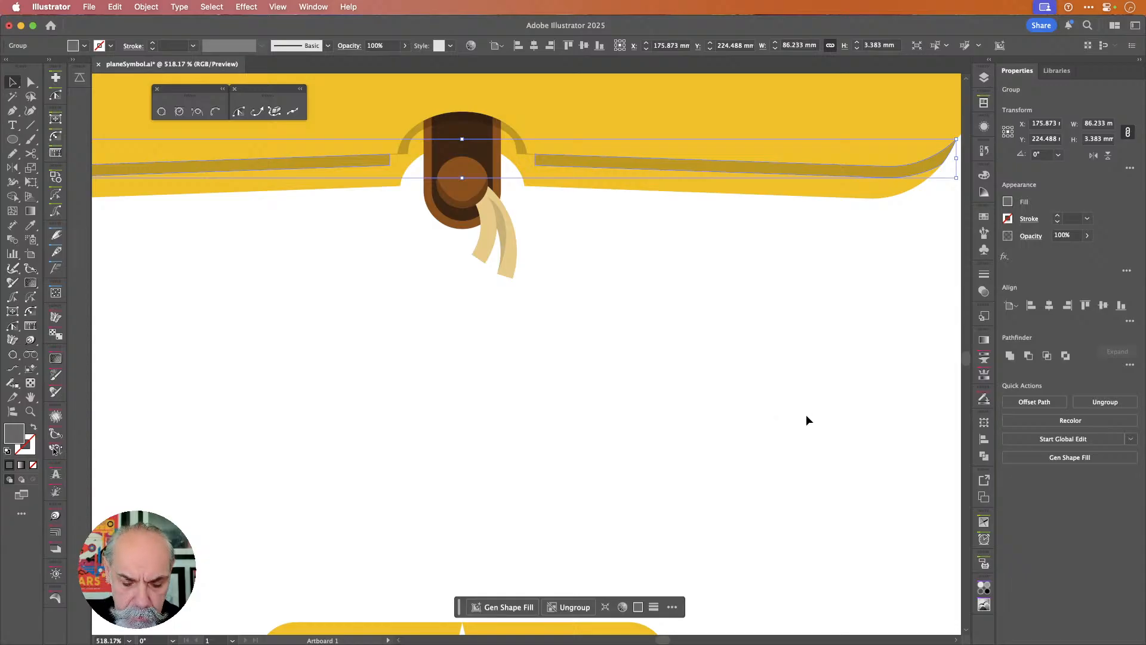
key("super+f")
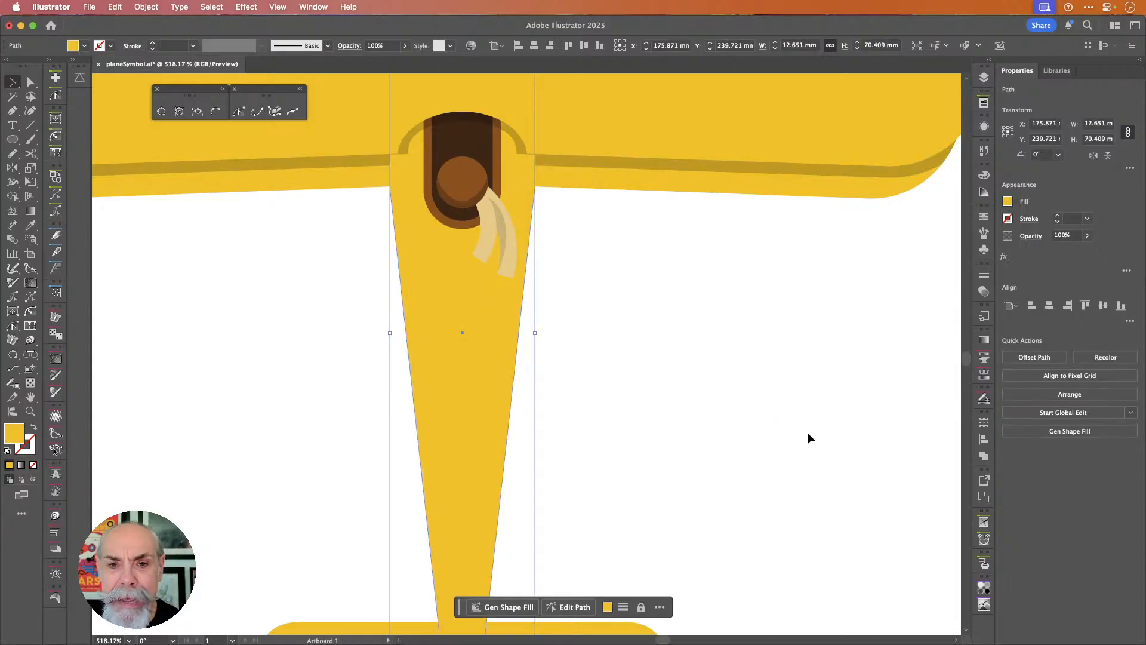
key("super+0")
left_click(815, 422)
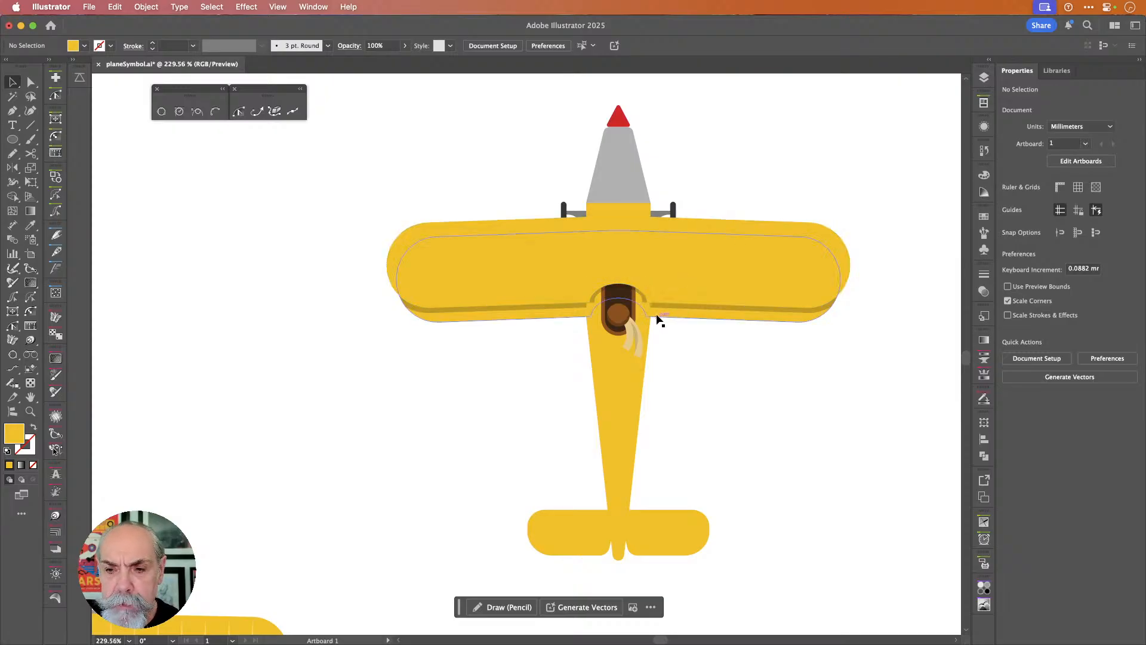
- Trim the cockpit shadow to the upper wing's cutout with Minus Front, pasting a copy of the wing back in place
scroll(698, 397, "up", 3)
scroll(697, 399, "up", 4)
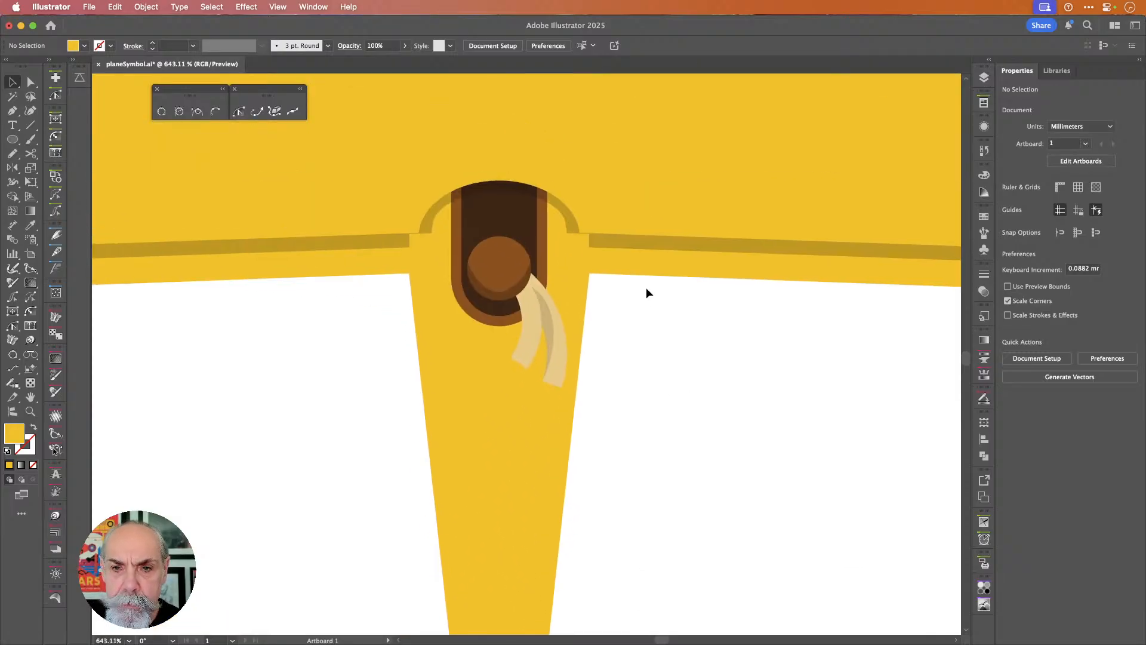
left_click(571, 222)
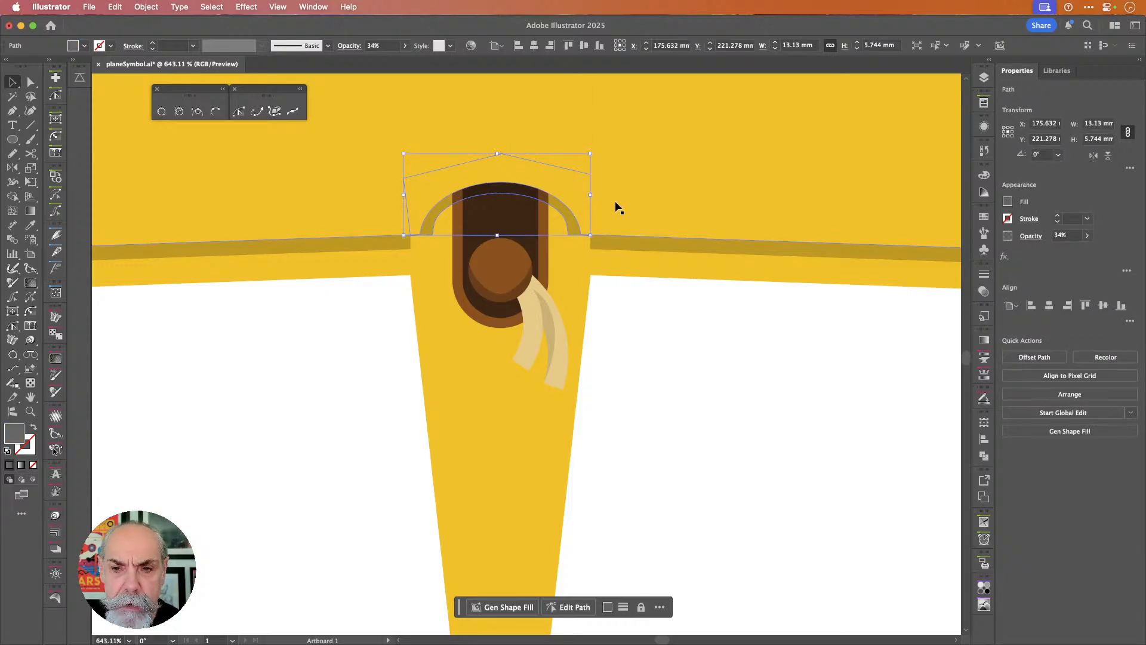
left_click(713, 212)
key("super+c")
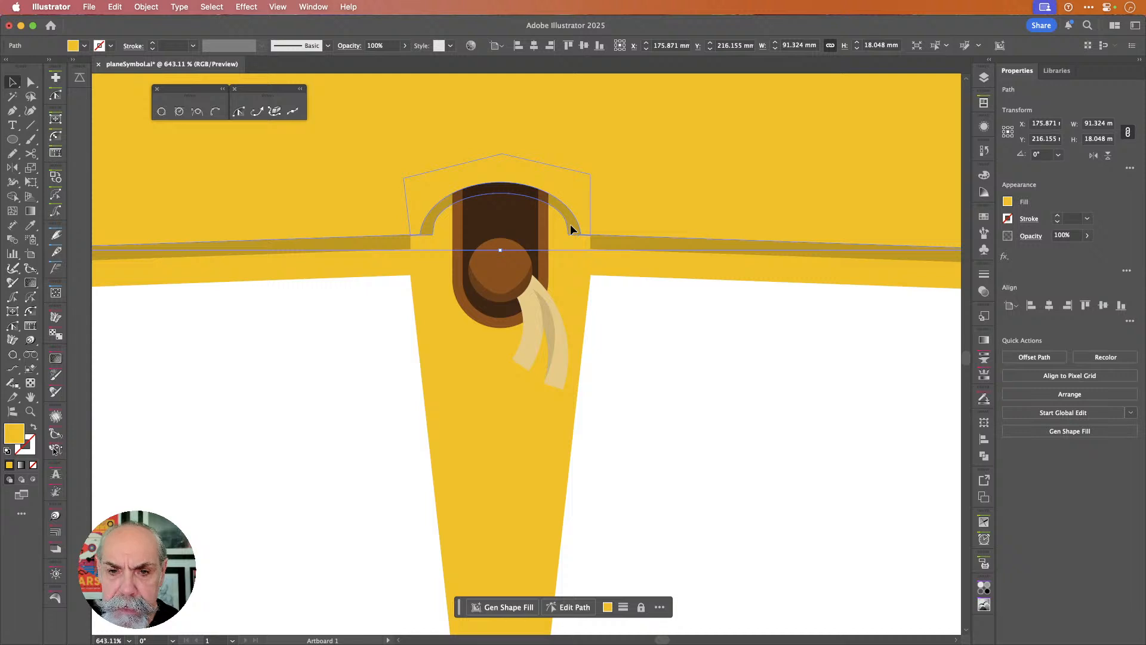
left_click(571, 224, "shift")
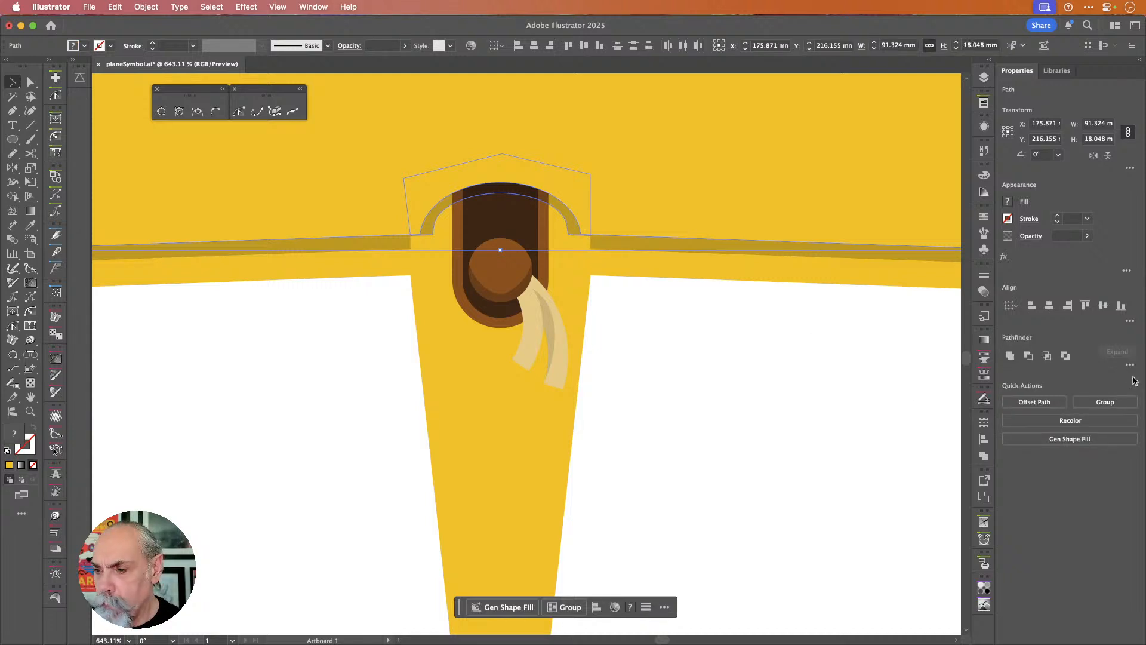
left_click(1029, 355)
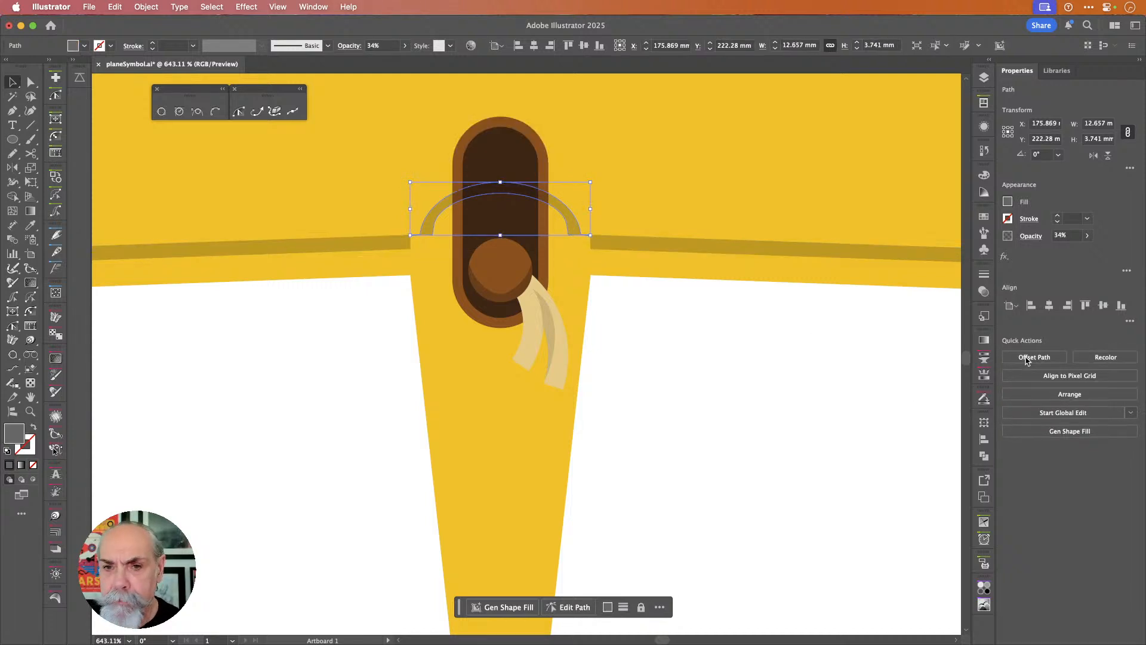
left_click(823, 431)
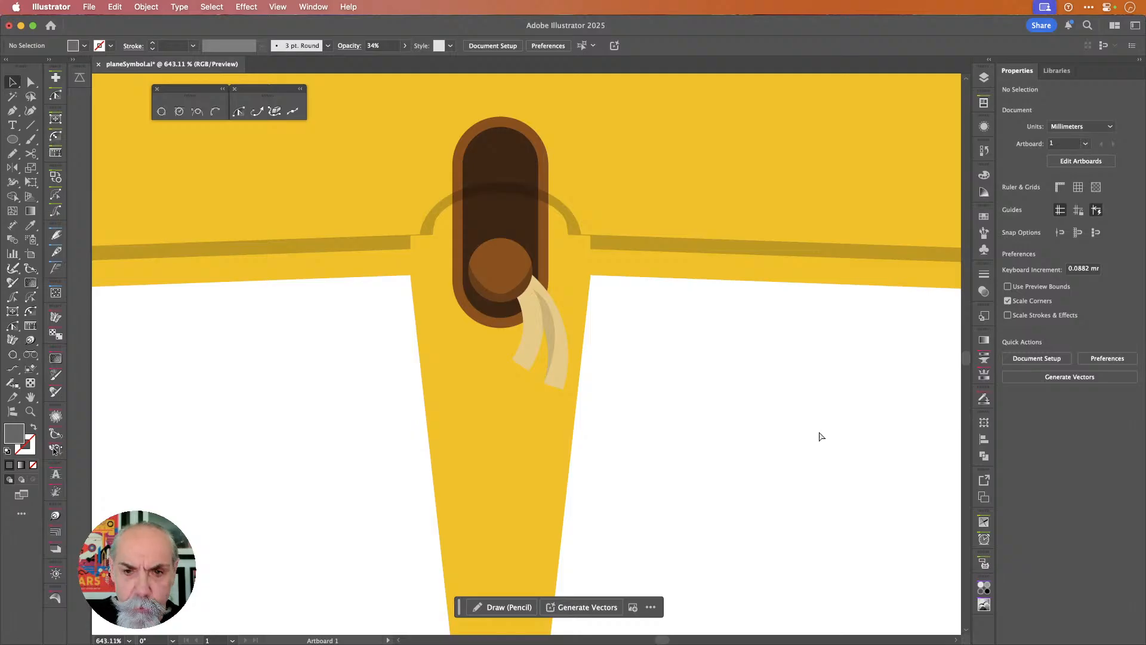
key("super+z")
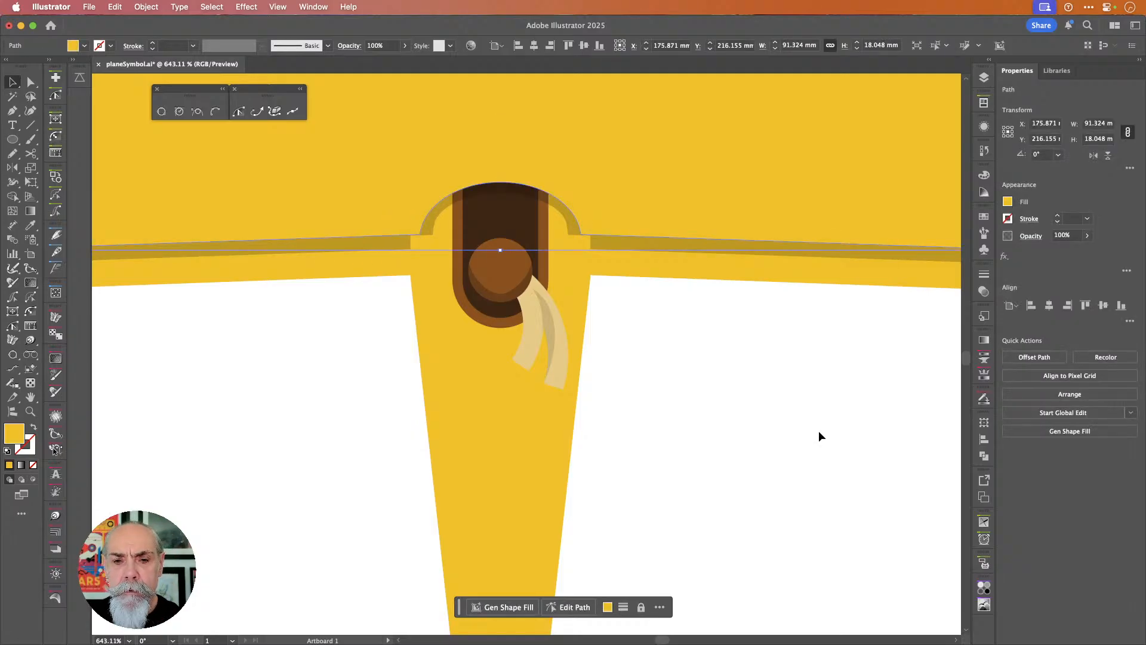
left_click(751, 409)
- Unite the tail, fuselage, upper wing and lower wing into one yellow shape and send it to the back
key("super+0")
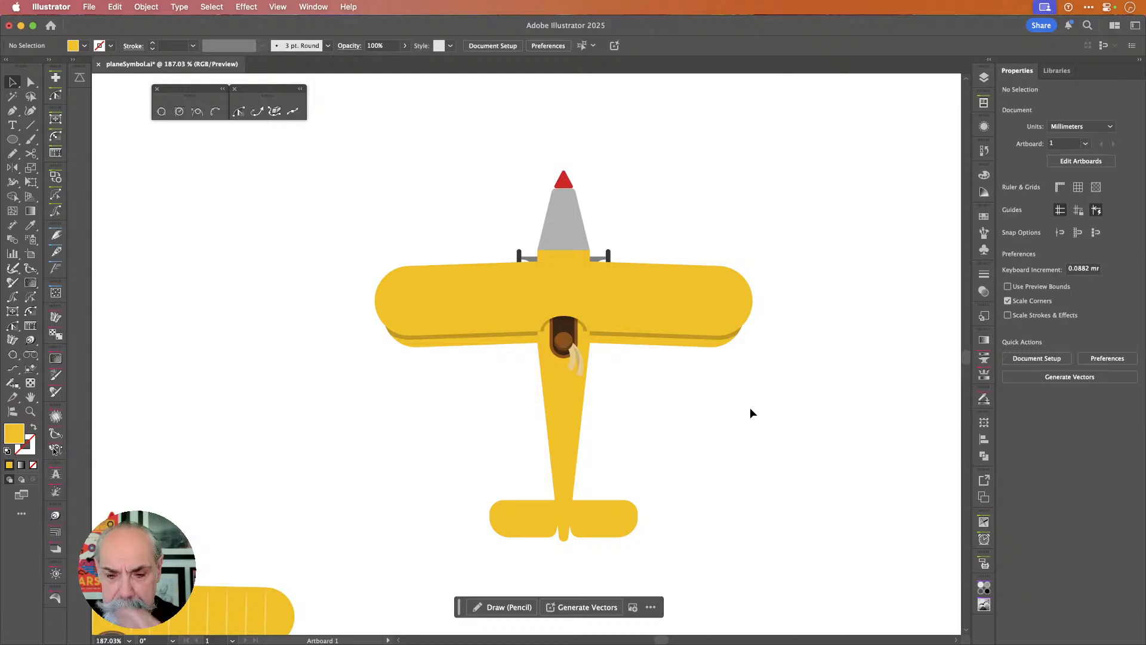
left_click(604, 518)
left_click(566, 443, "shift")
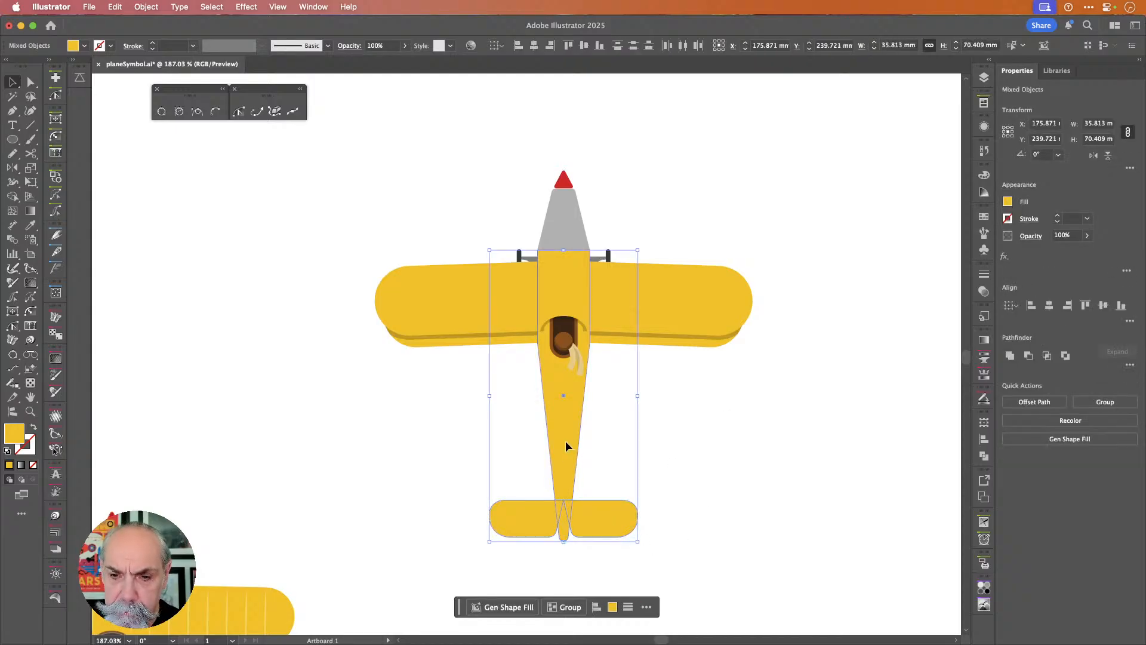
left_click(678, 291, "shift")
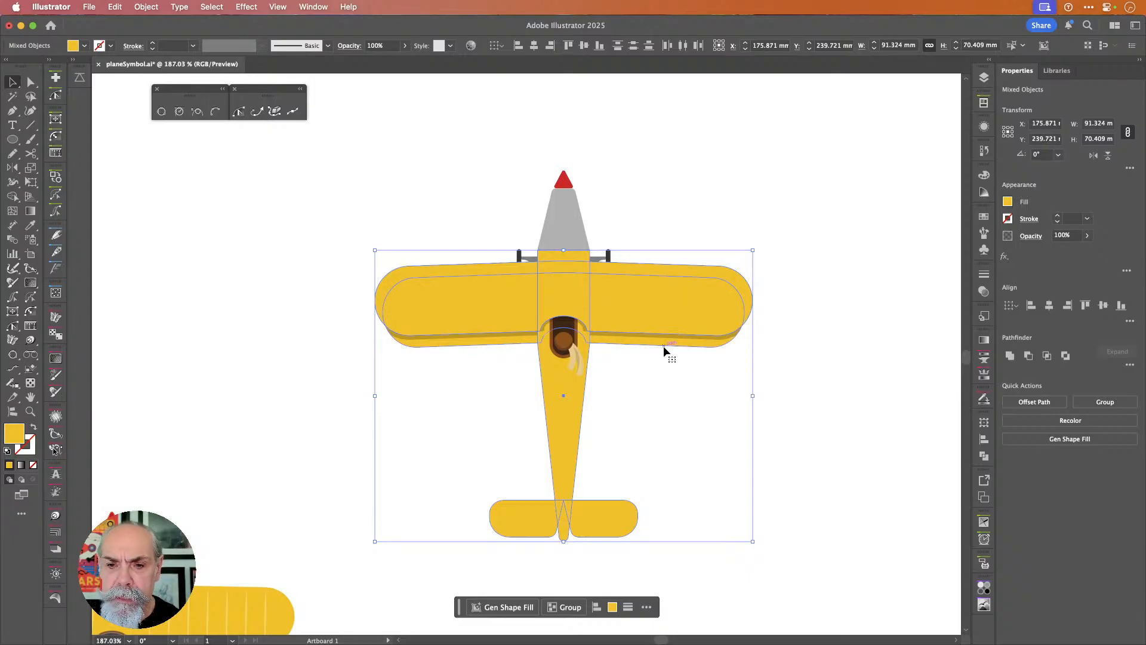
left_click(1010, 357)
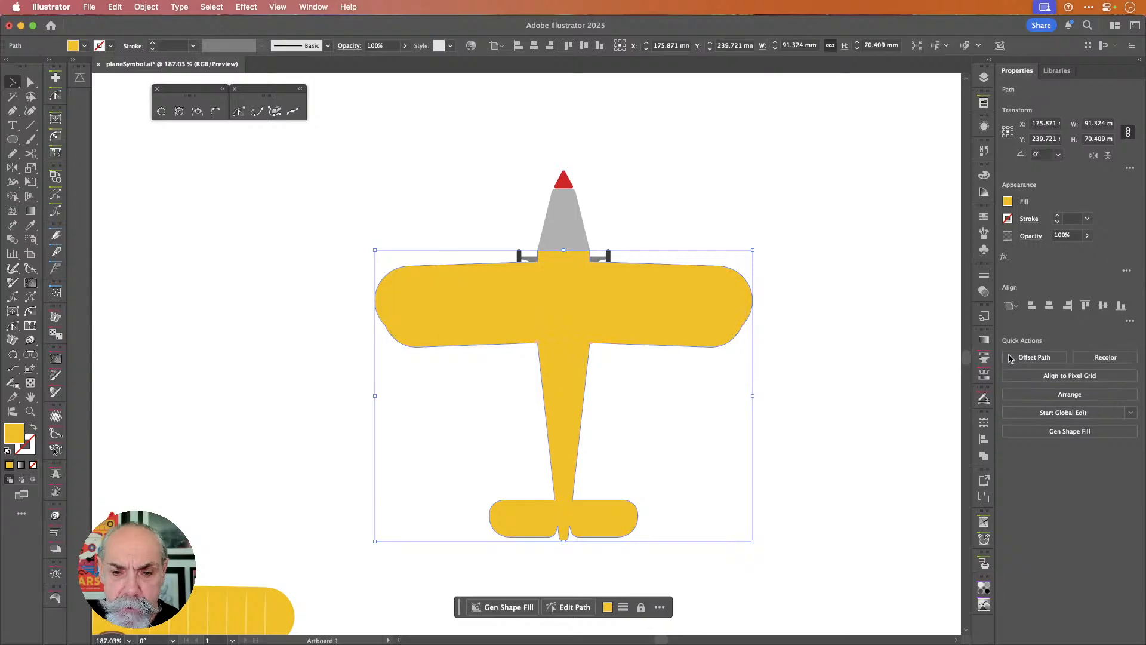
key("shift+super+bracketleft")
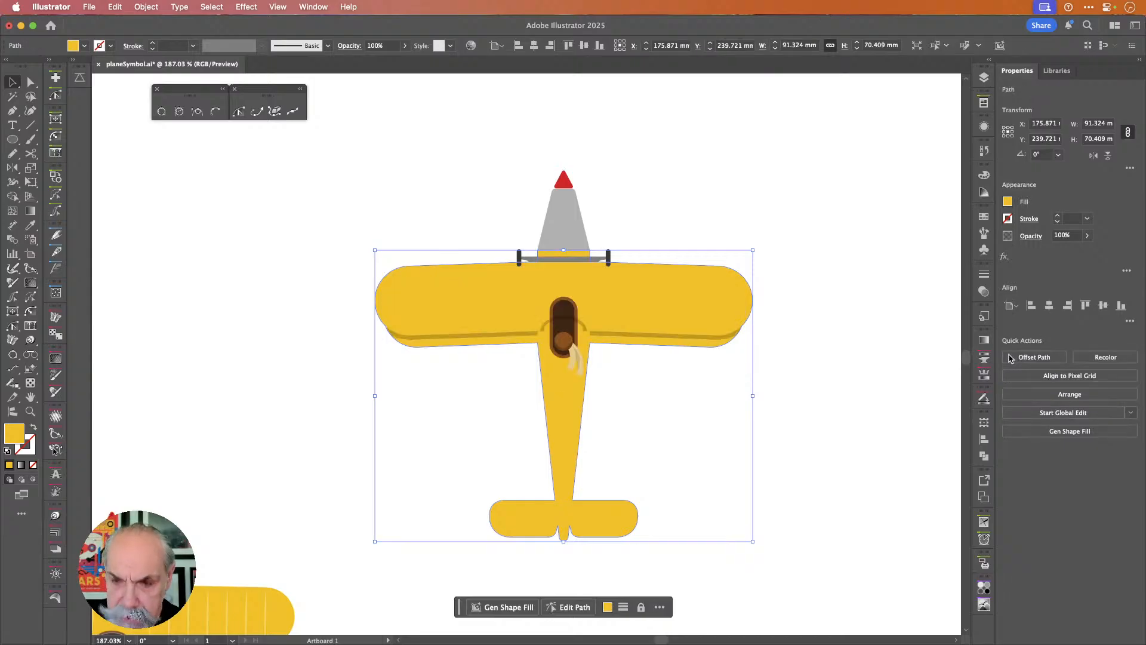
- Send the wheel and axle group to the back, behind the united yellow body
left_click(608, 258)
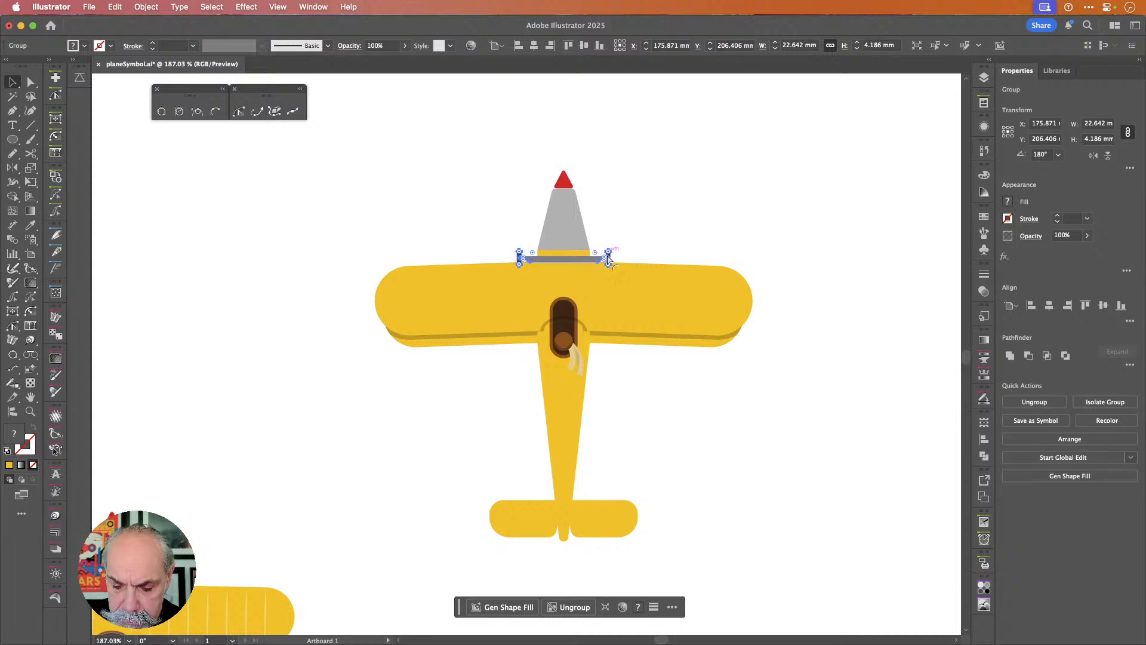
key("shift+super+bracketleft")
left_click(672, 243)
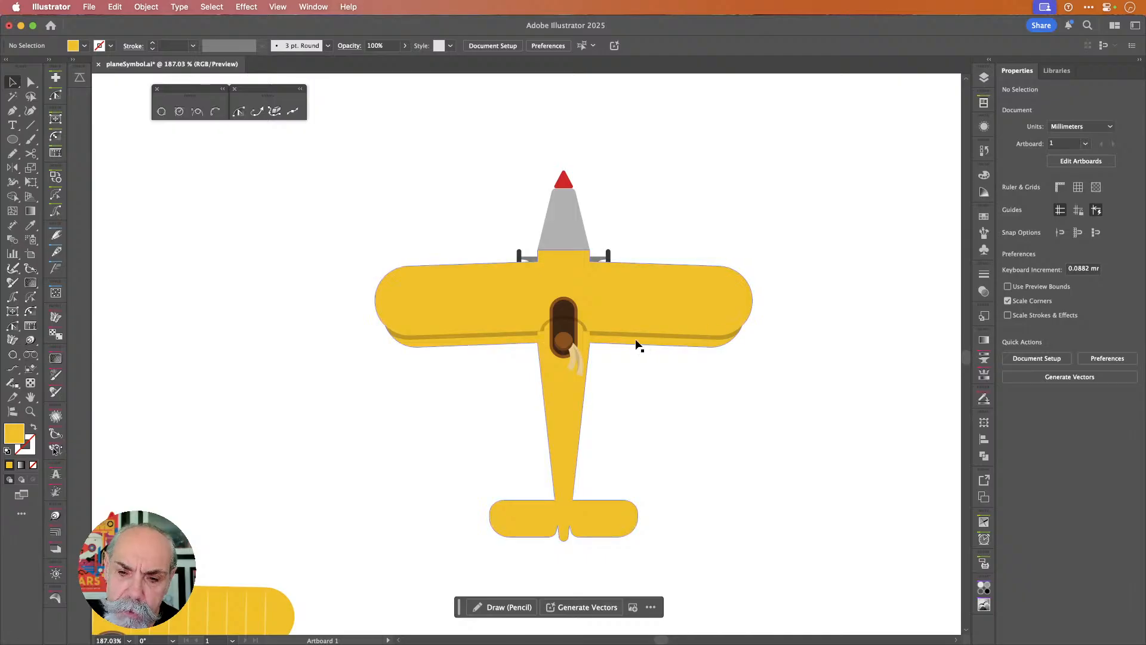
- Outline the stroke of the cockpit opening's rounded rectangle and show the hidden upper wing copy again
scroll(618, 396, "up", 5)
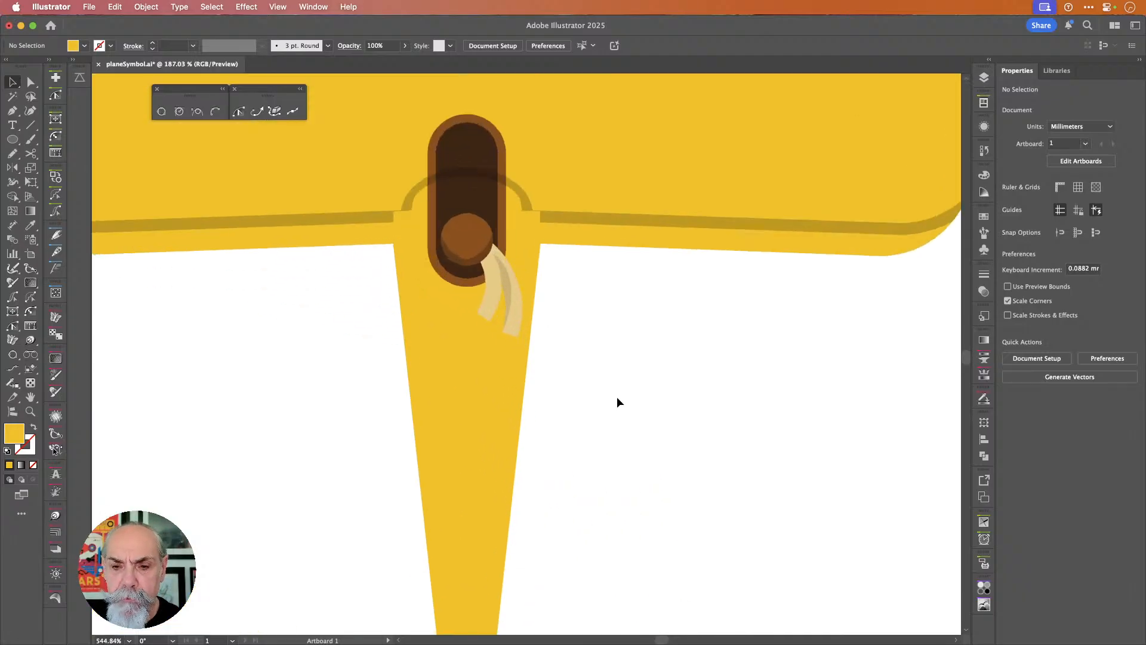
scroll(519, 325, "up", 1)
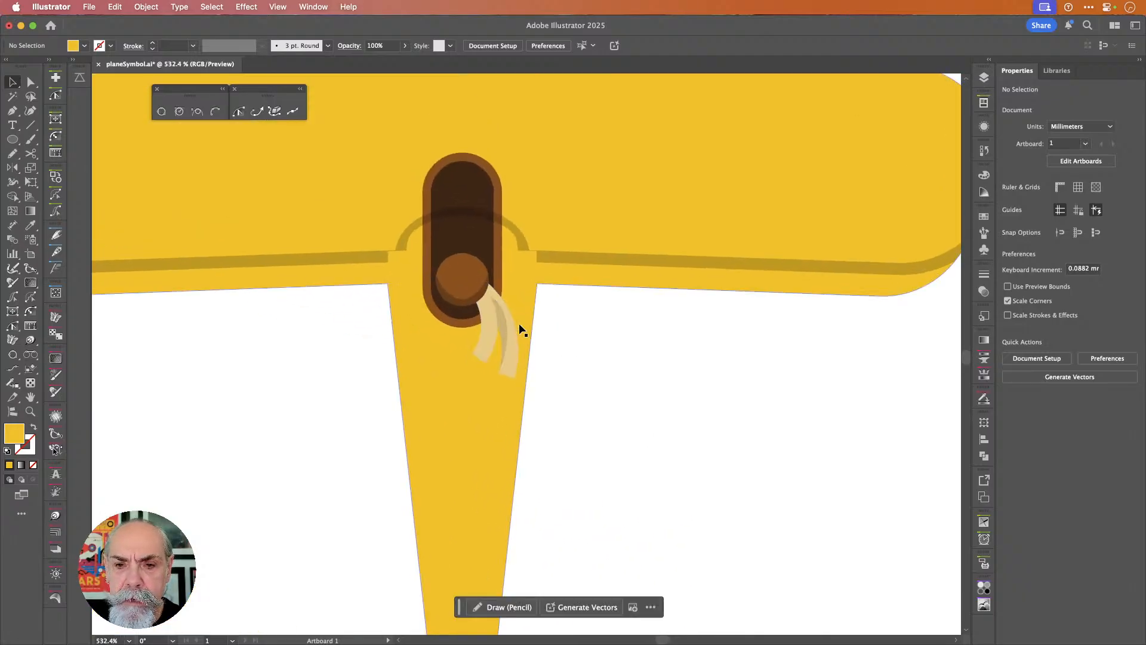
left_click(503, 240)
left_click(499, 245)
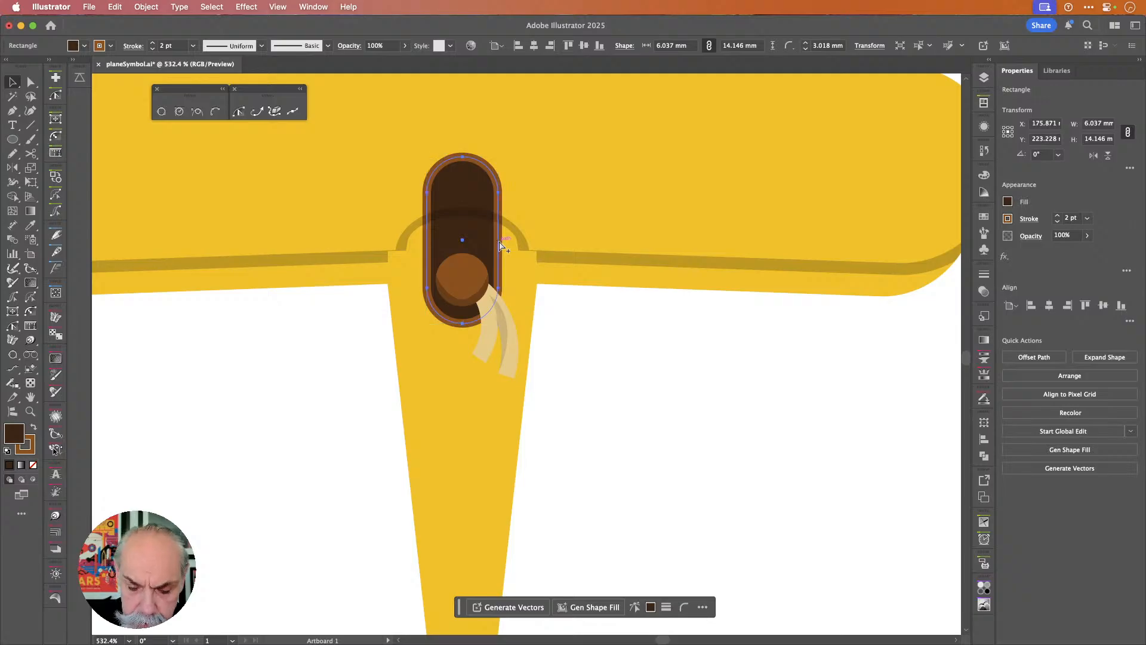
key("super+alt+o")
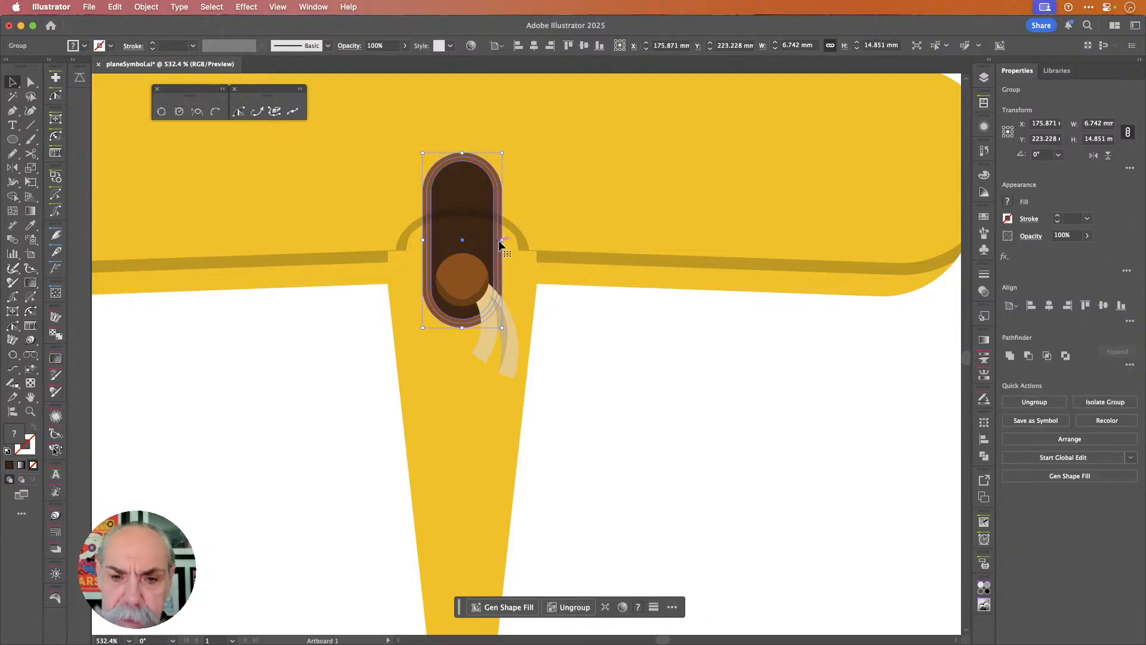
key("super+alt+3")
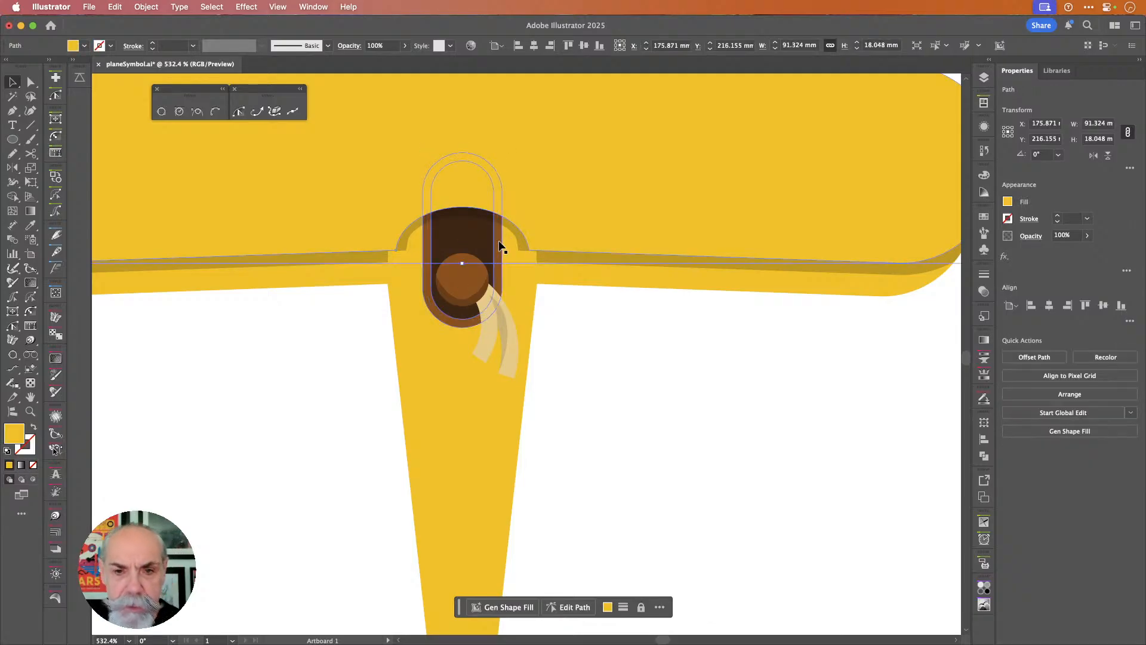
- Try to cut the upper wing's shape out of the outlined cockpit opening with Minus Front, then undo it
left_click(499, 248, "shift")
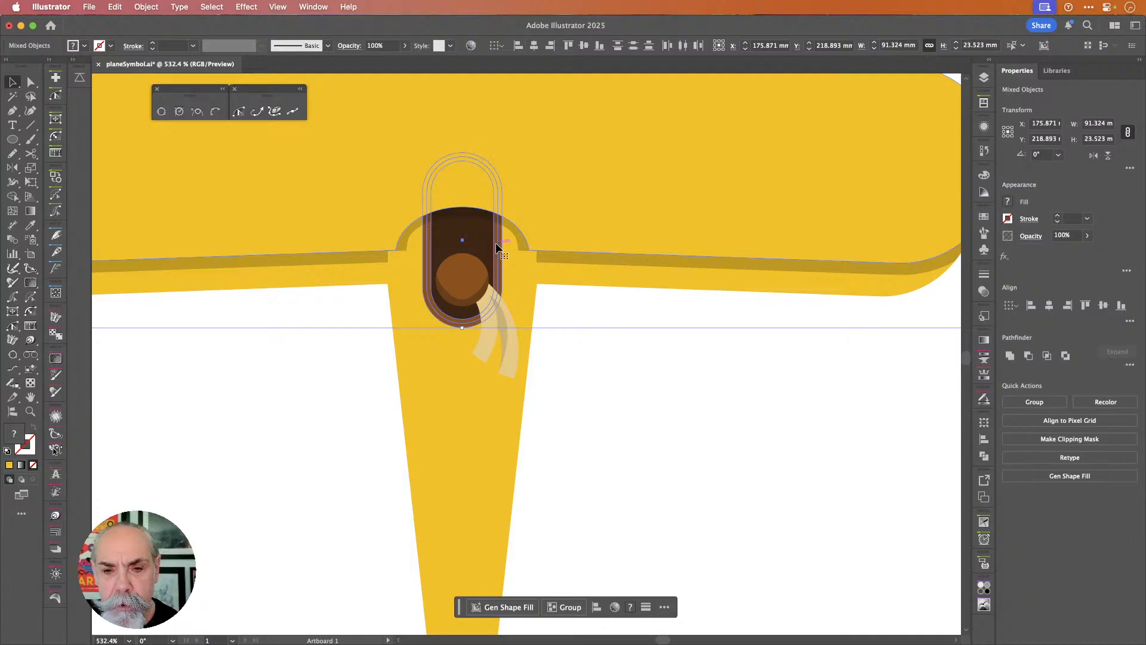
left_click(1026, 358)
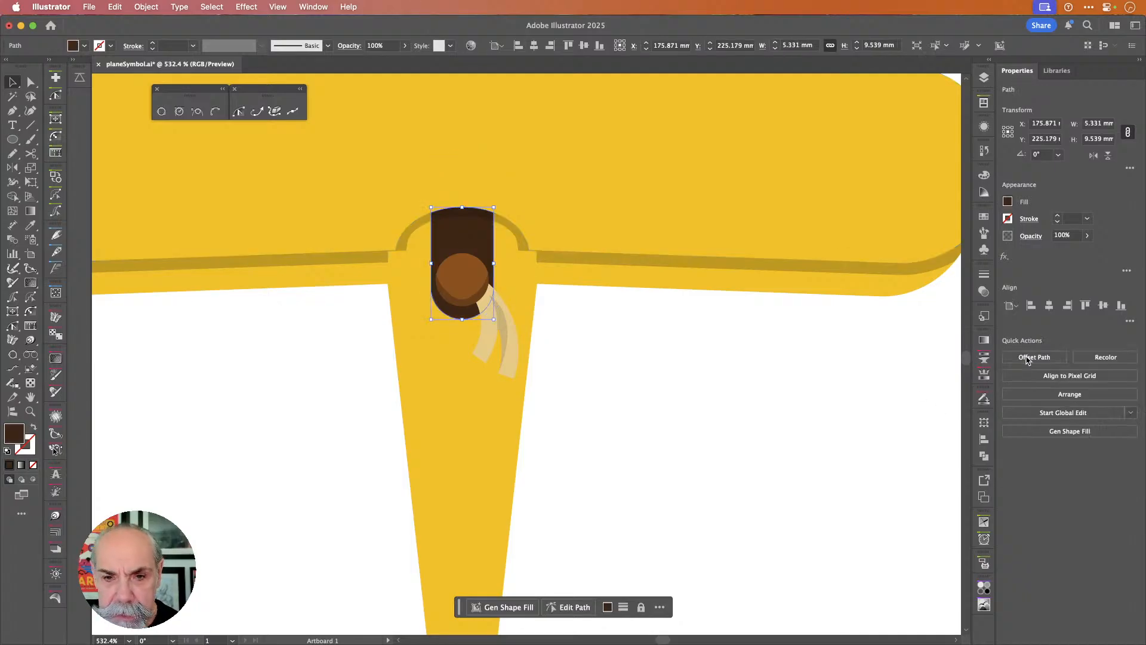
left_click(681, 378)
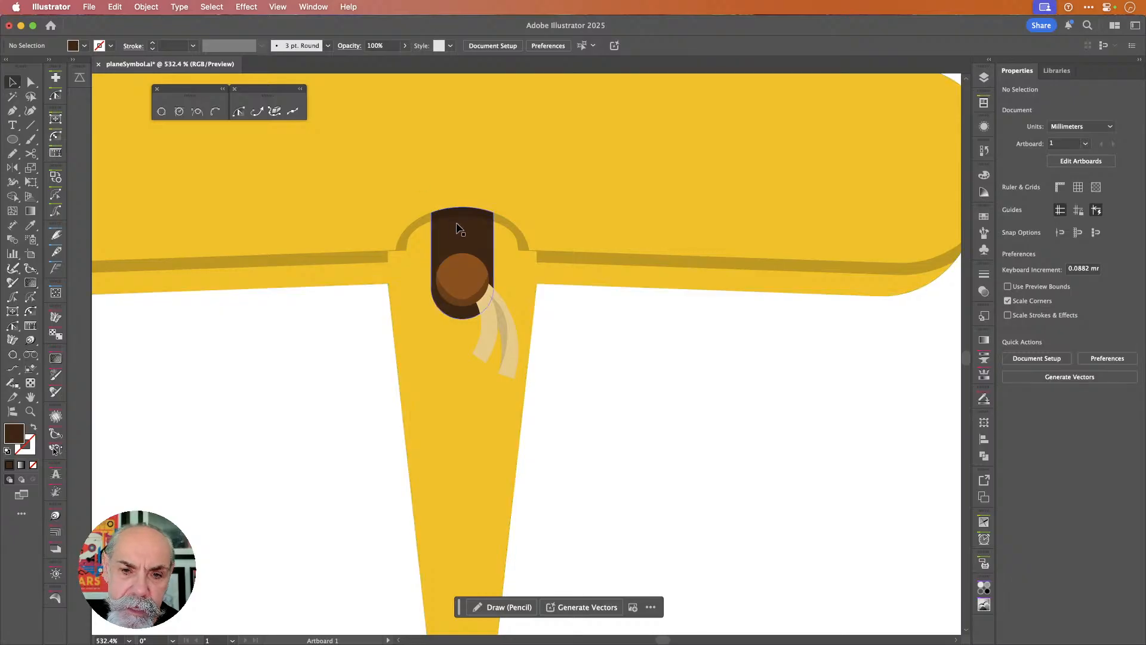
key("super+z")
left_click(523, 304)
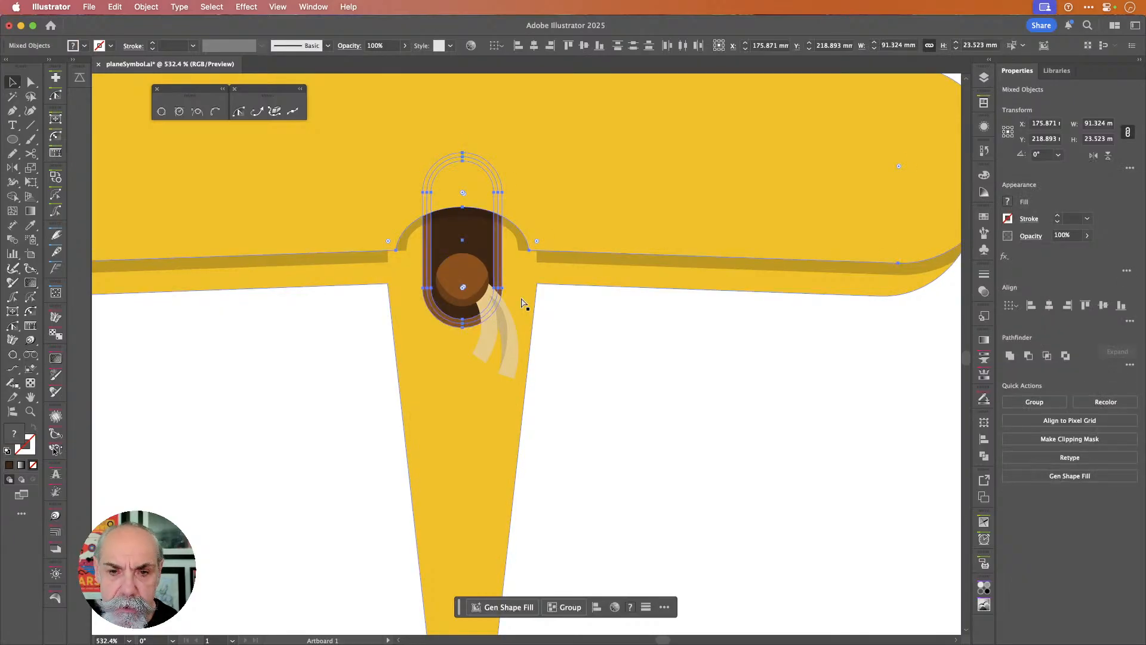
left_click(639, 382)
- Remove the cockpit opening's parts that overlap the upper wing with the Shape Builder, keeping the brown rim and dark interior below the cutout
left_click(497, 247)
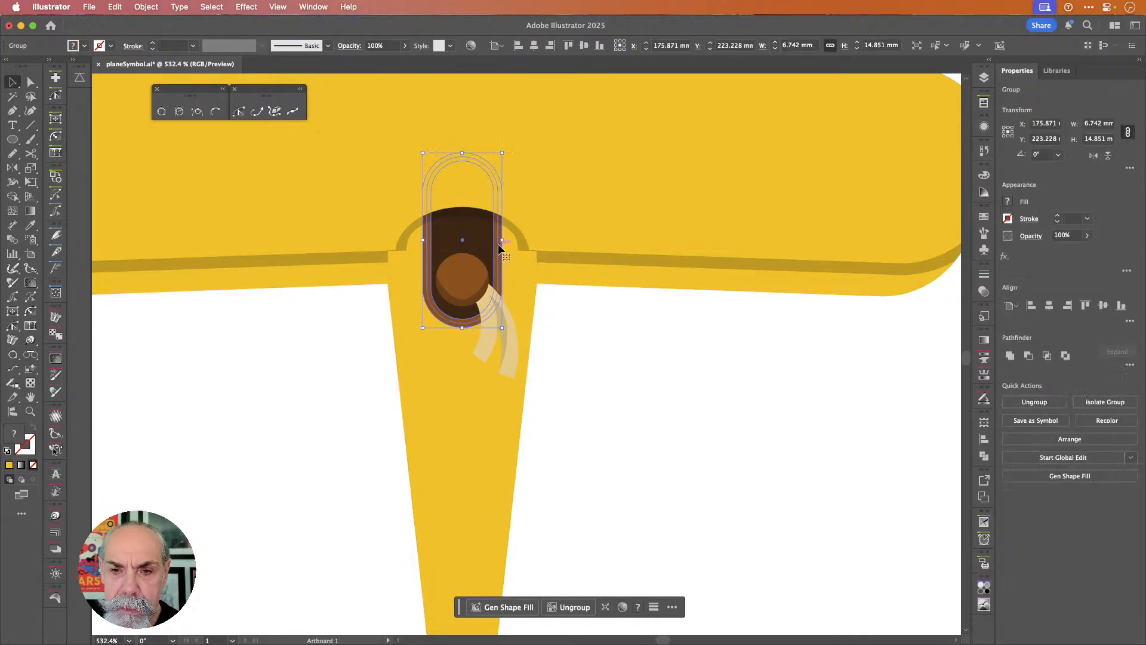
left_click(144, 8)
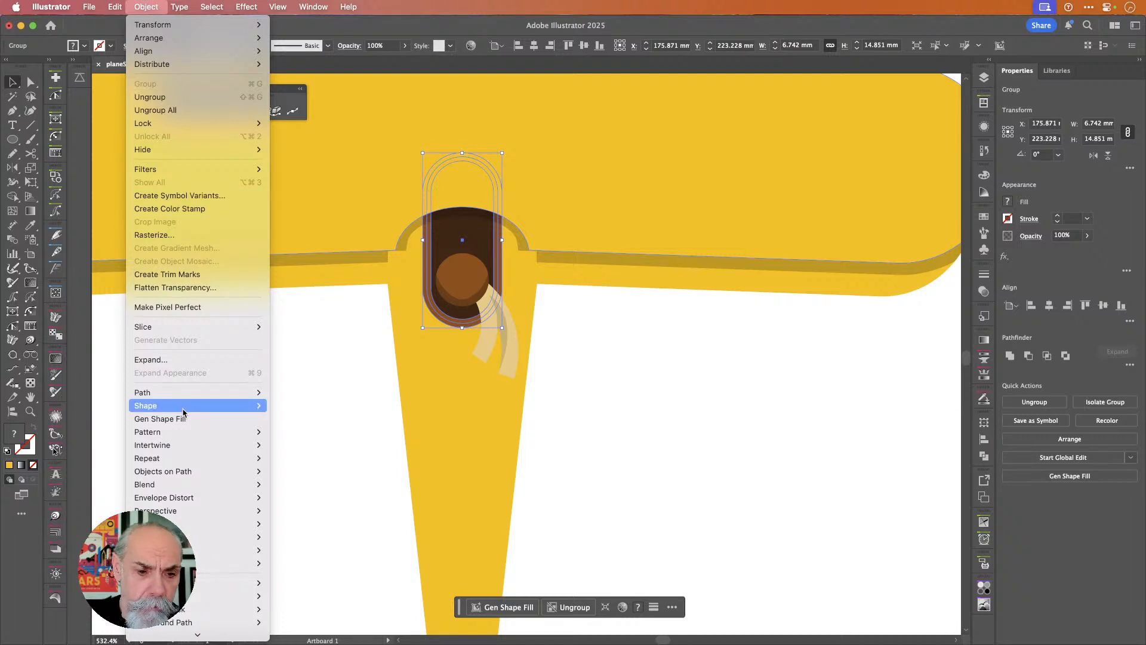
key("Escape")
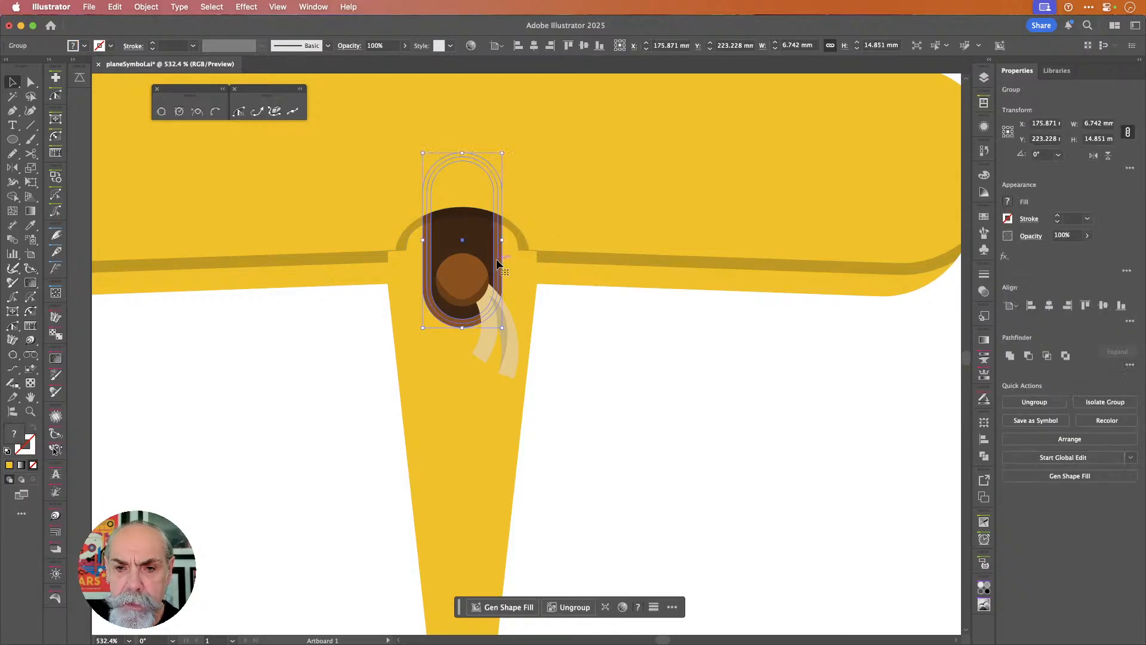
left_click(588, 224, "shift")
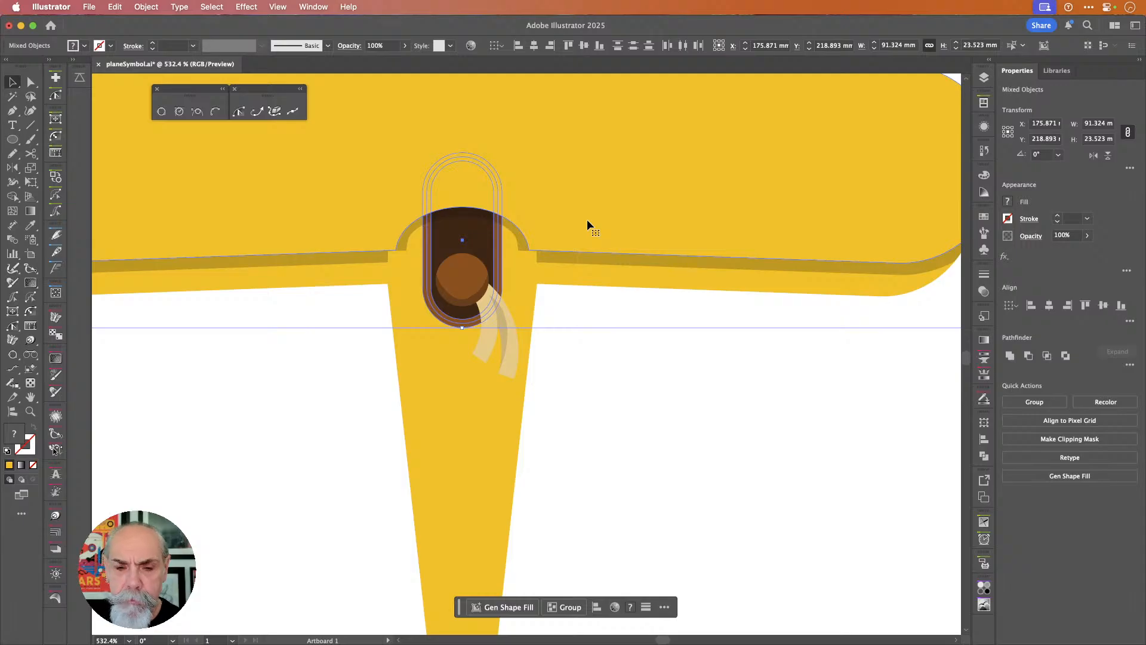
key("shift+m")
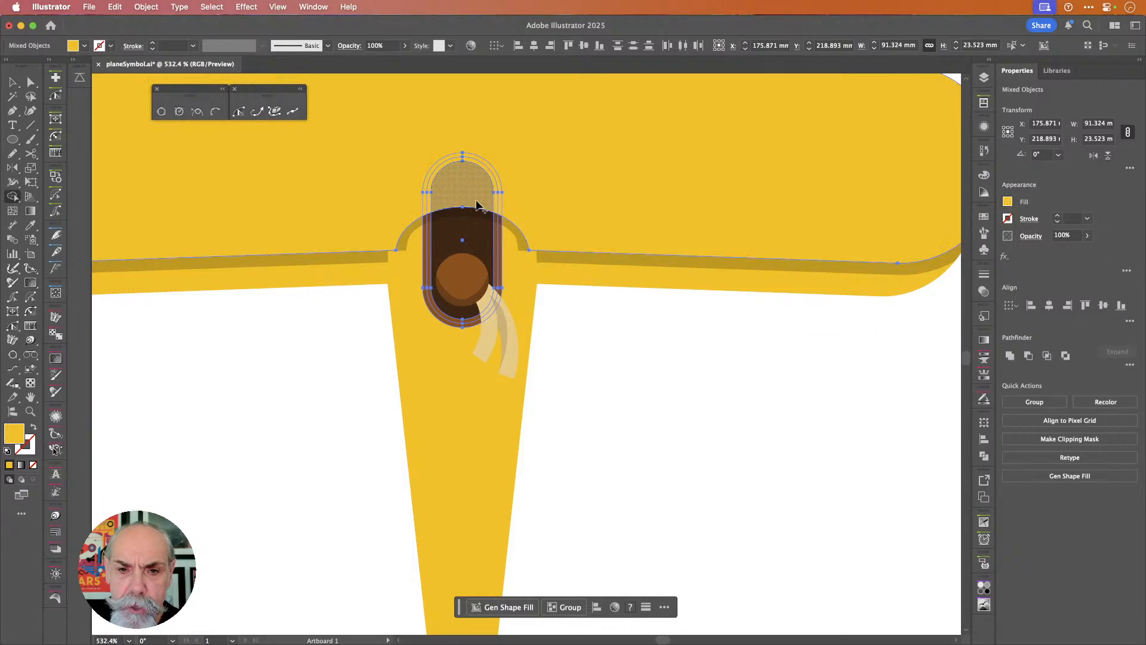
left_click_drag(426, 200, 517, 204)
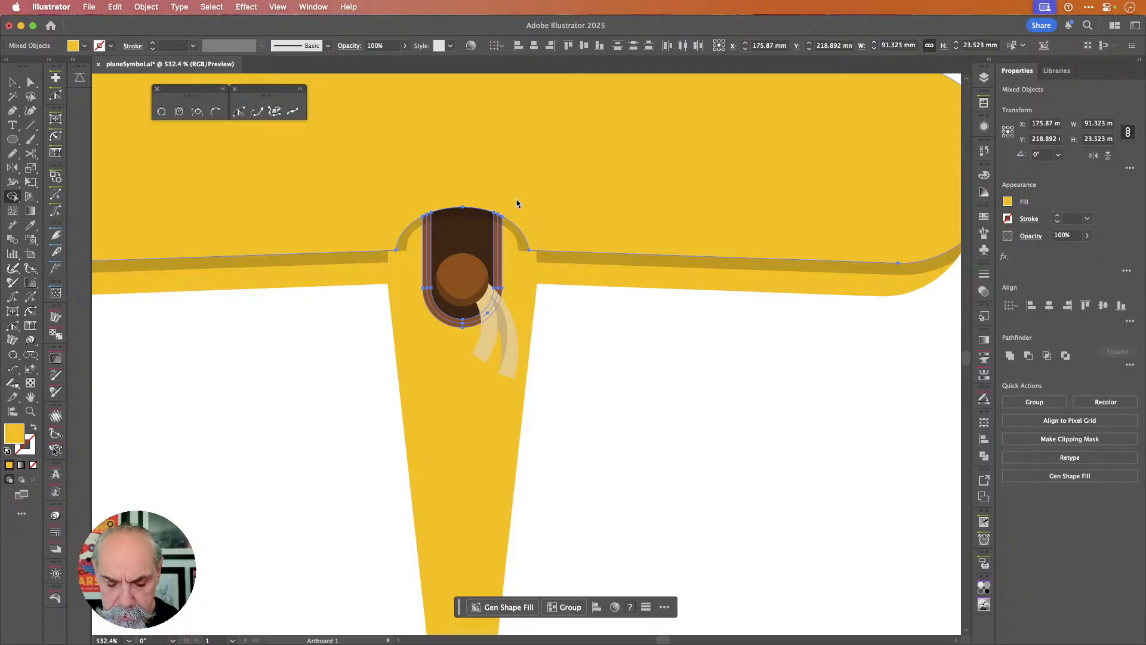
key("v")
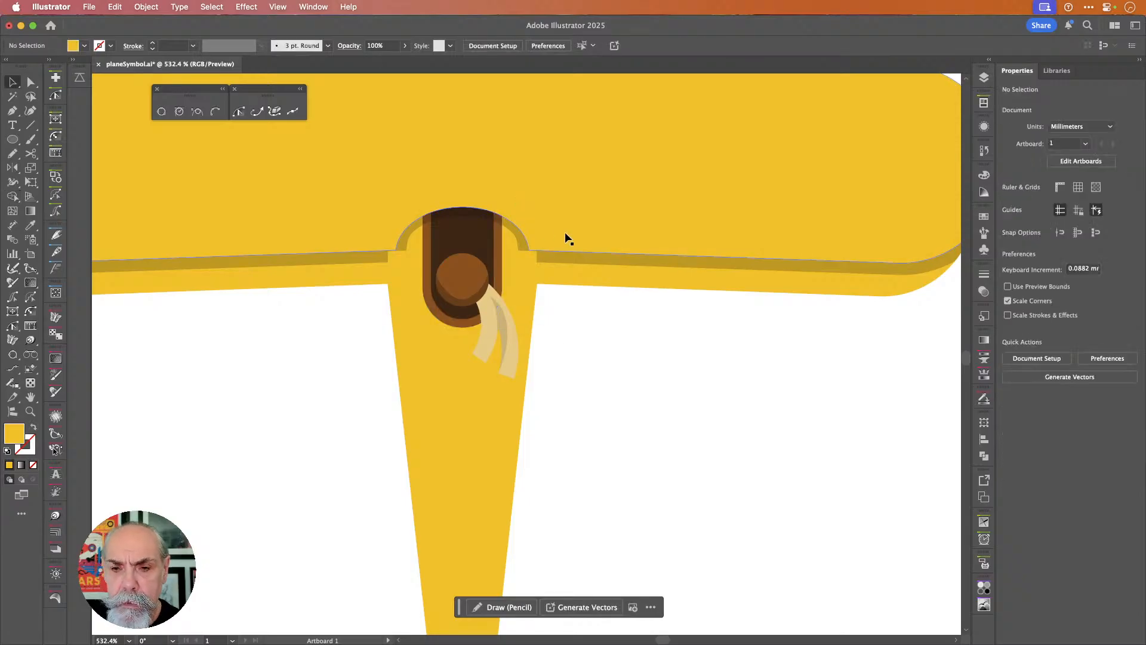
- Remove the upper wing copy, move the united yellow body aside as a test, and undo both changes
left_click(571, 230)
key("super+shift+a")
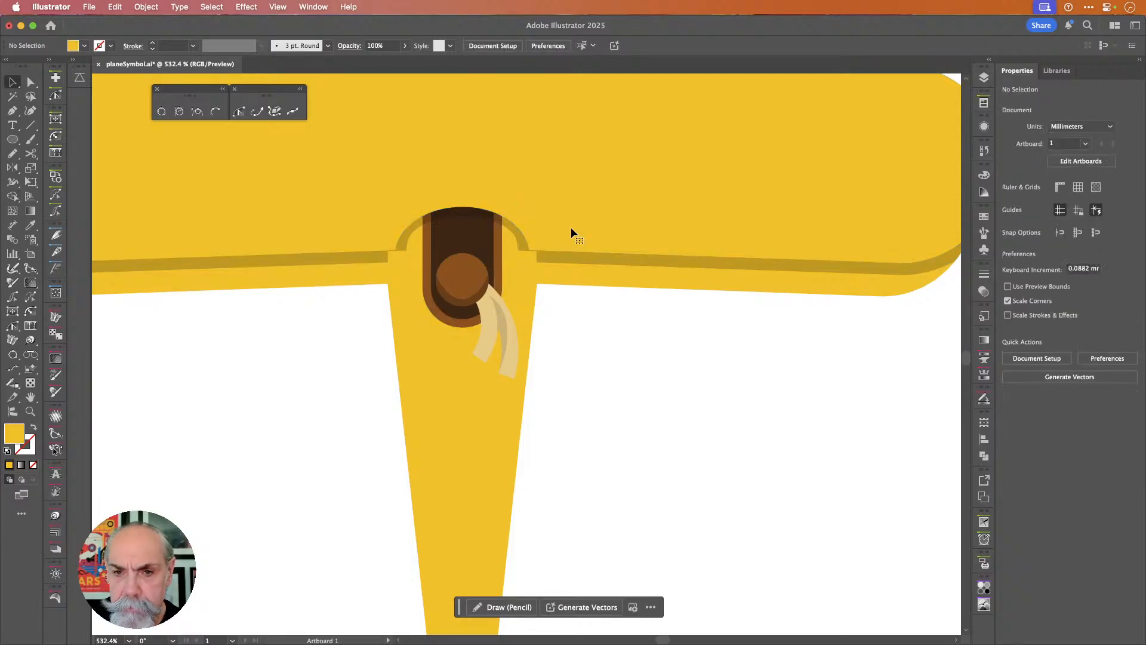
scroll(639, 371, "down", 3)
scroll(643, 375, "down", 2)
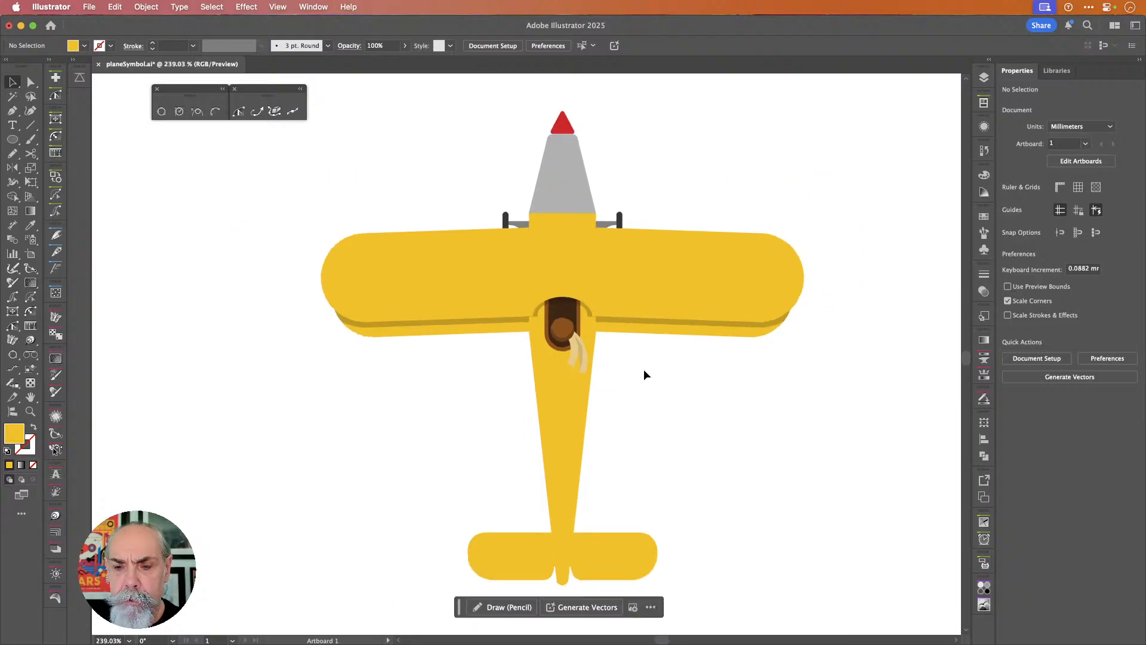
left_click(646, 263)
left_click_drag(636, 265, 357, 265)
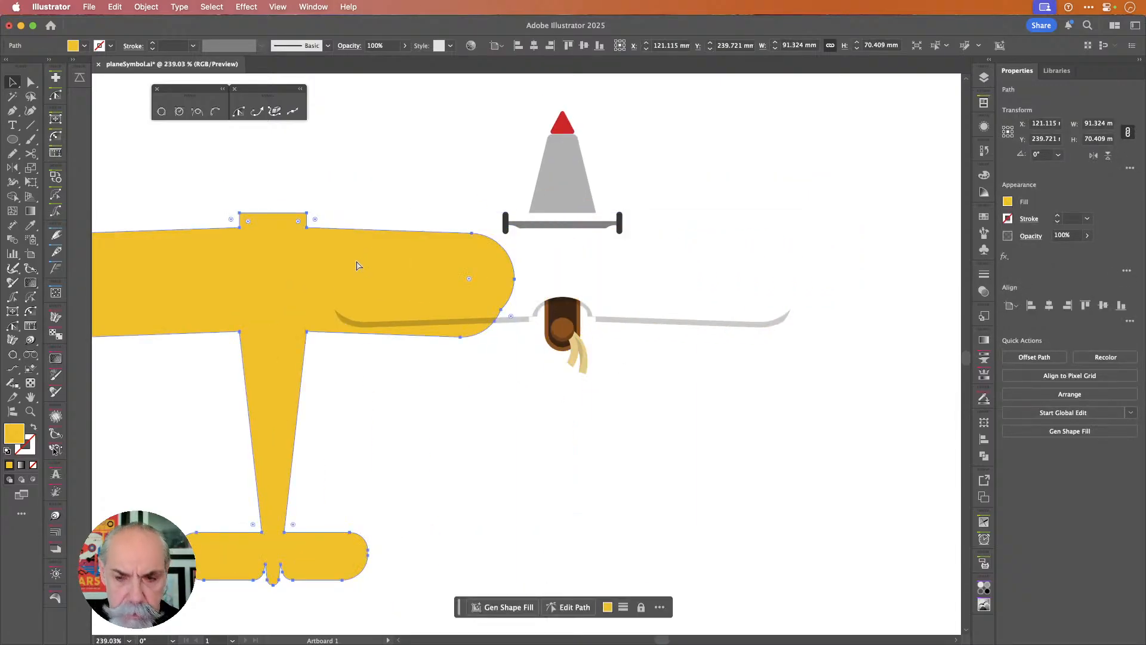
key("super+z")
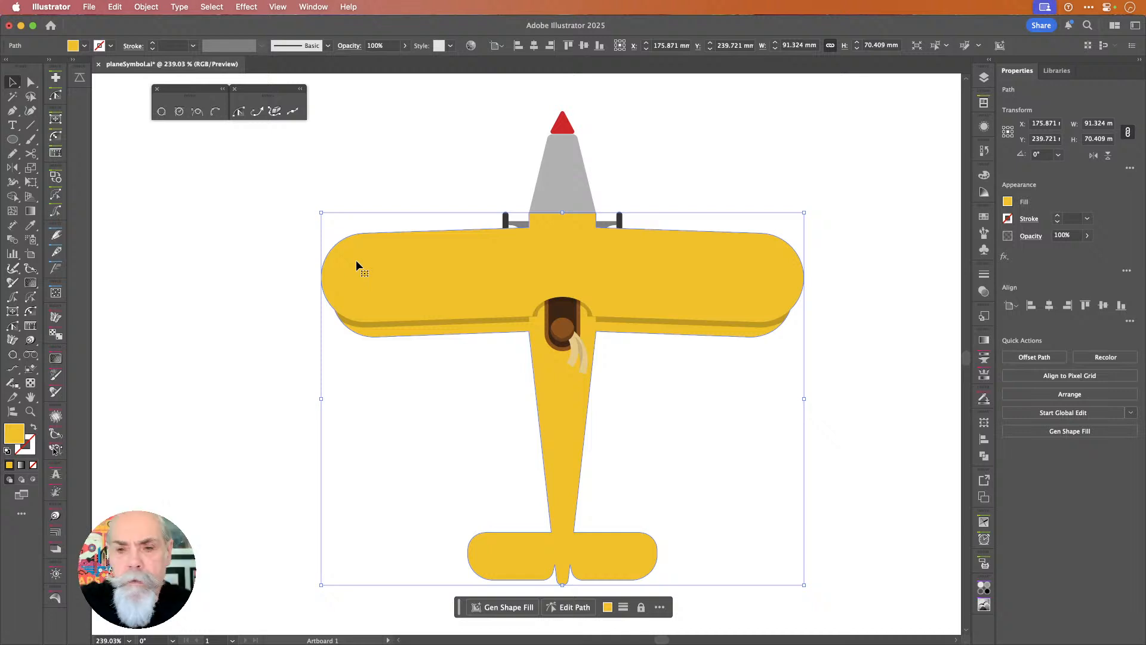
left_click(679, 184)
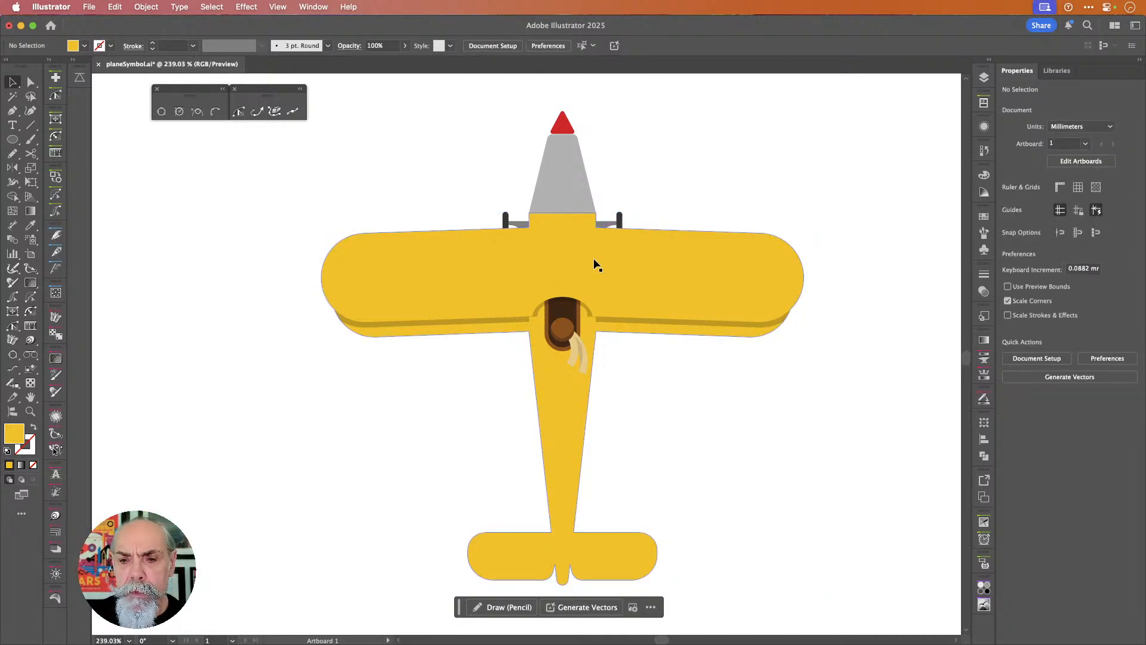
scroll(593, 261, "up", 5)
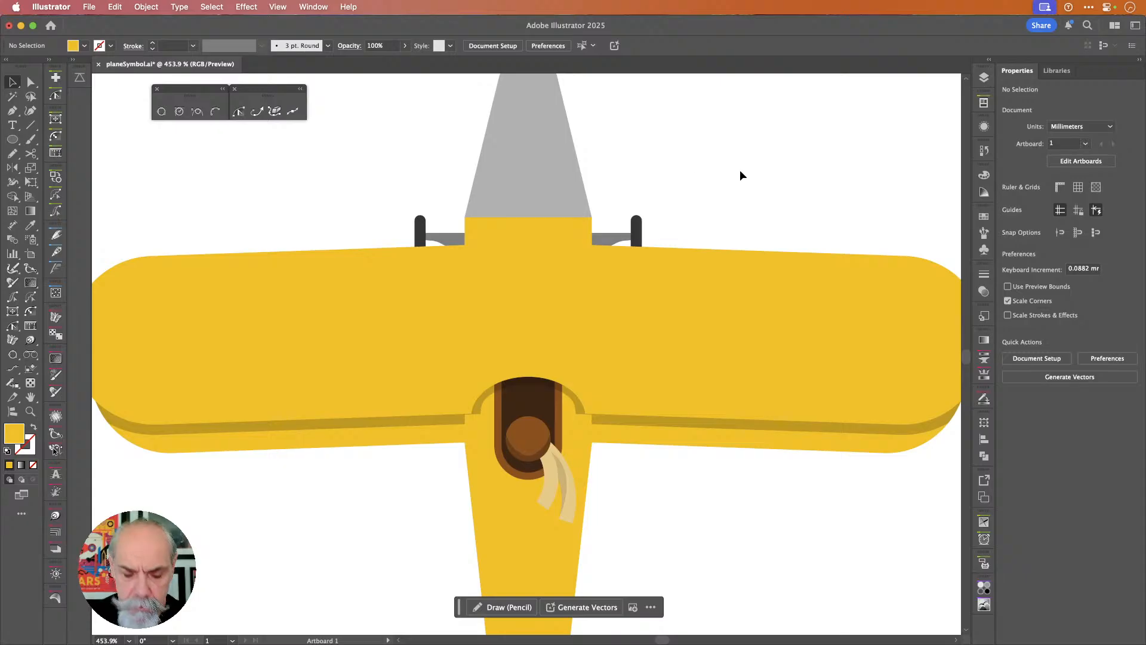
key("super+z")
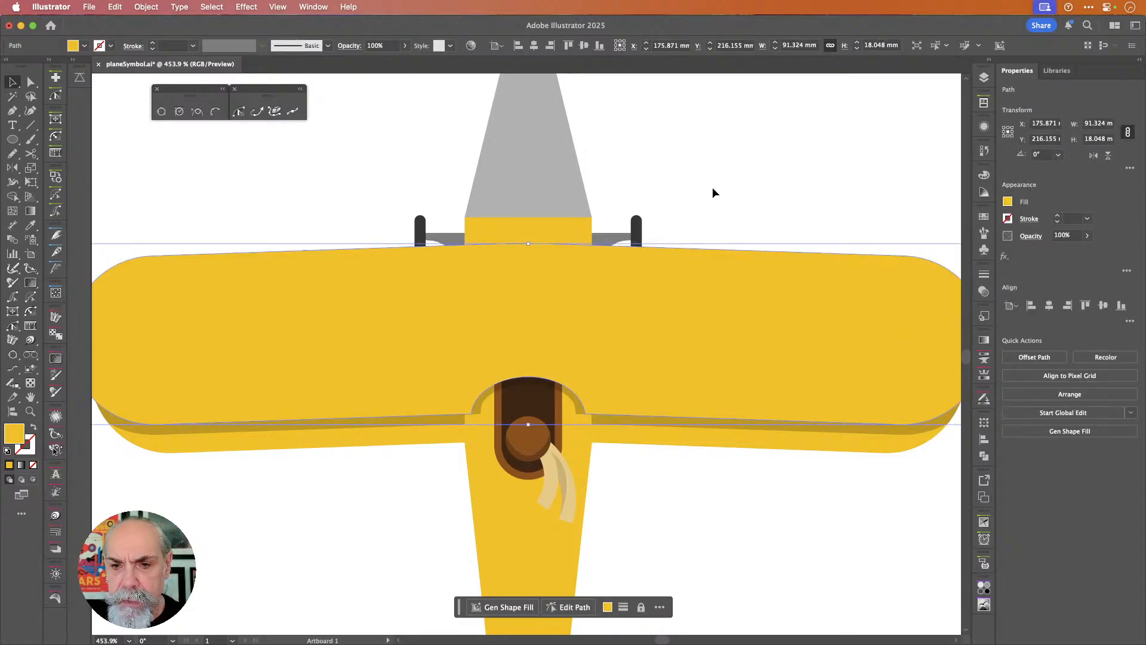
- Fill the upper wing copy with the dark red swatch and deselect it
left_click(85, 46)
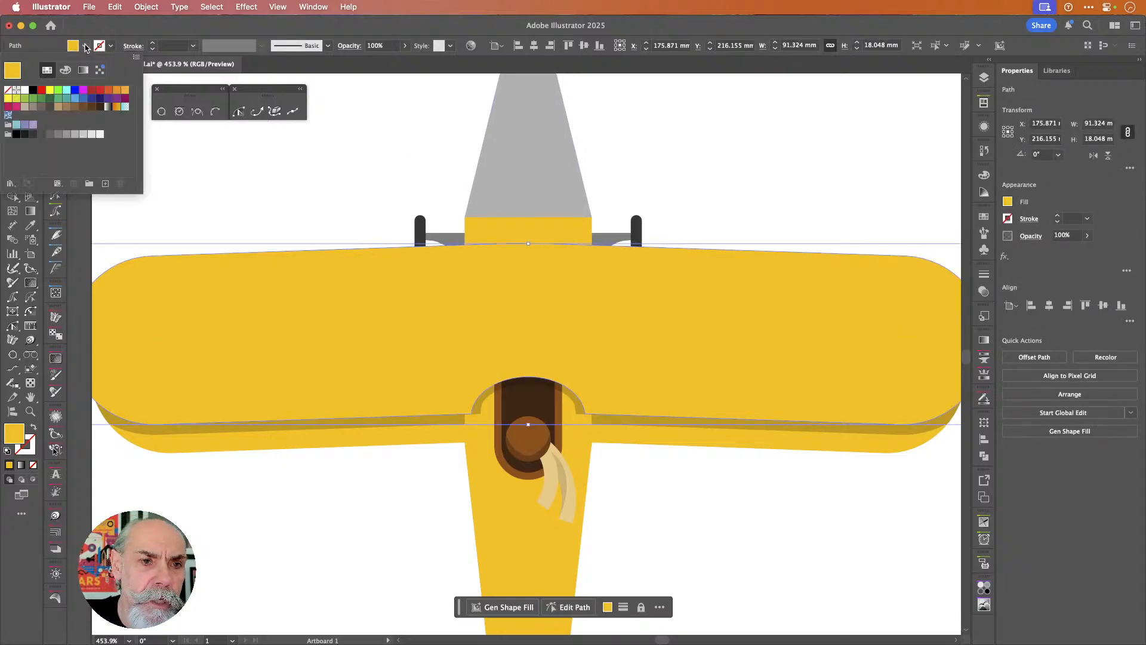
left_click(91, 91)
scroll(761, 176, "down", 5)
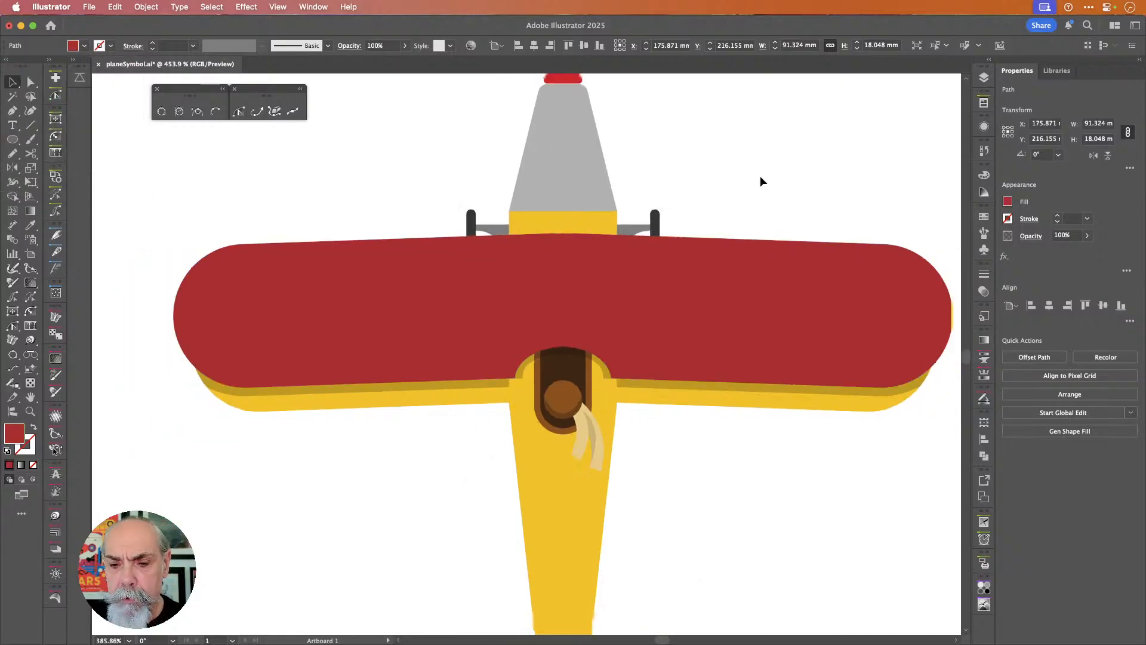
scroll(760, 178, "right", 3)
left_click(905, 200)
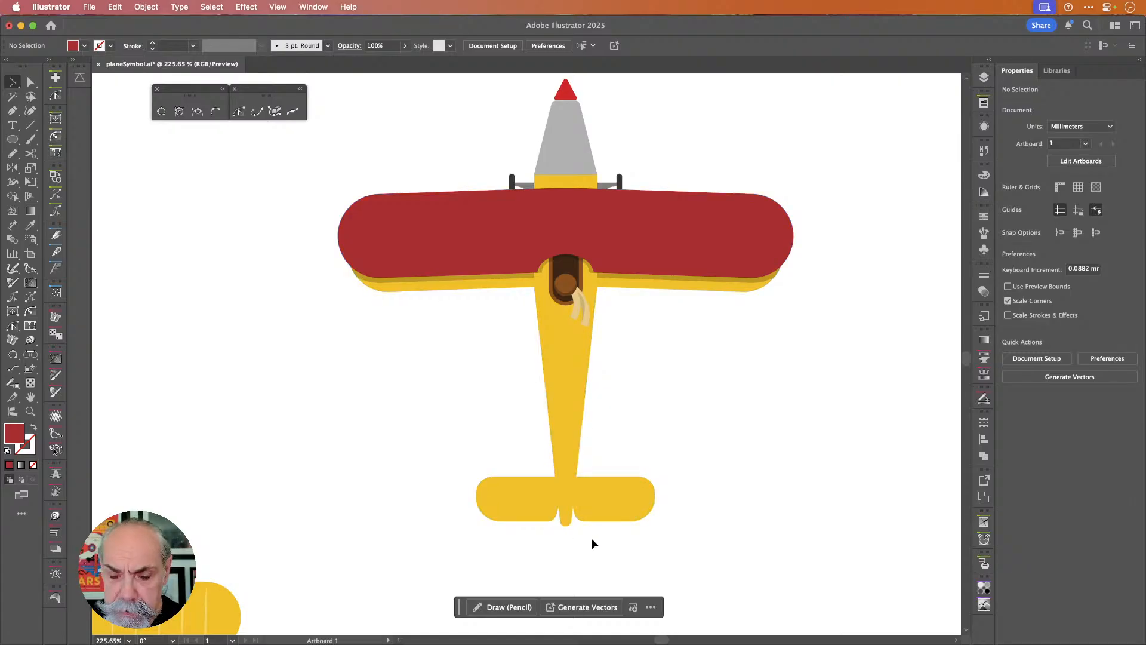
- Draw a thin dark red rectangle about 1.4 mm wide and 15.3 mm high, centred on the fuselage's rear tip
scroll(592, 538, "up", 5)
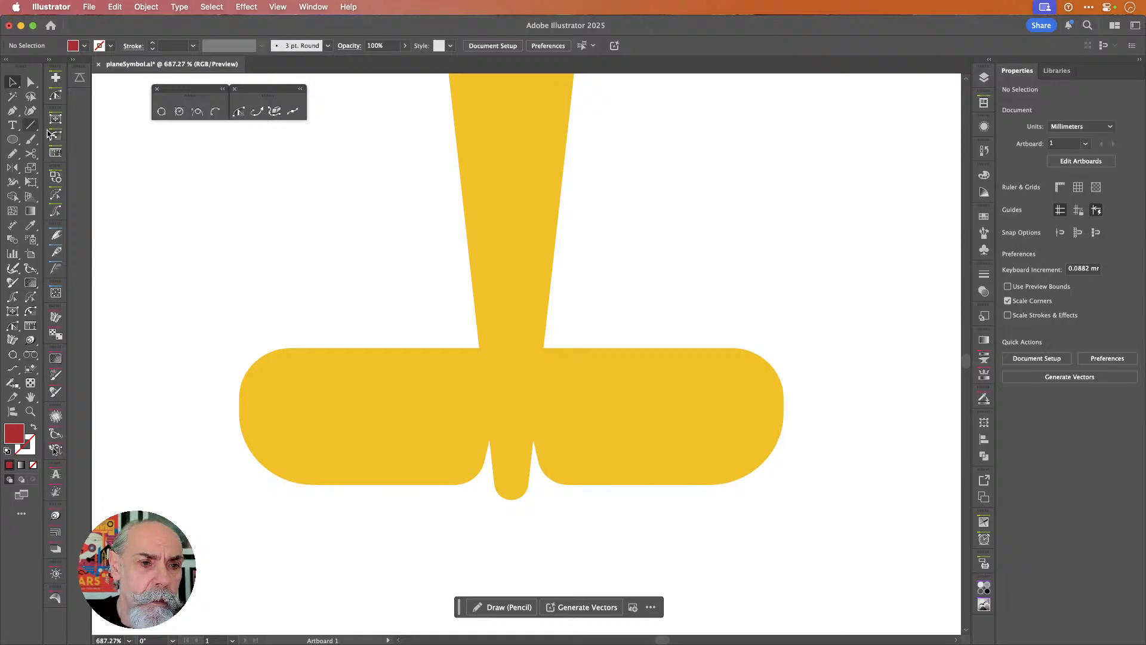
key("m")
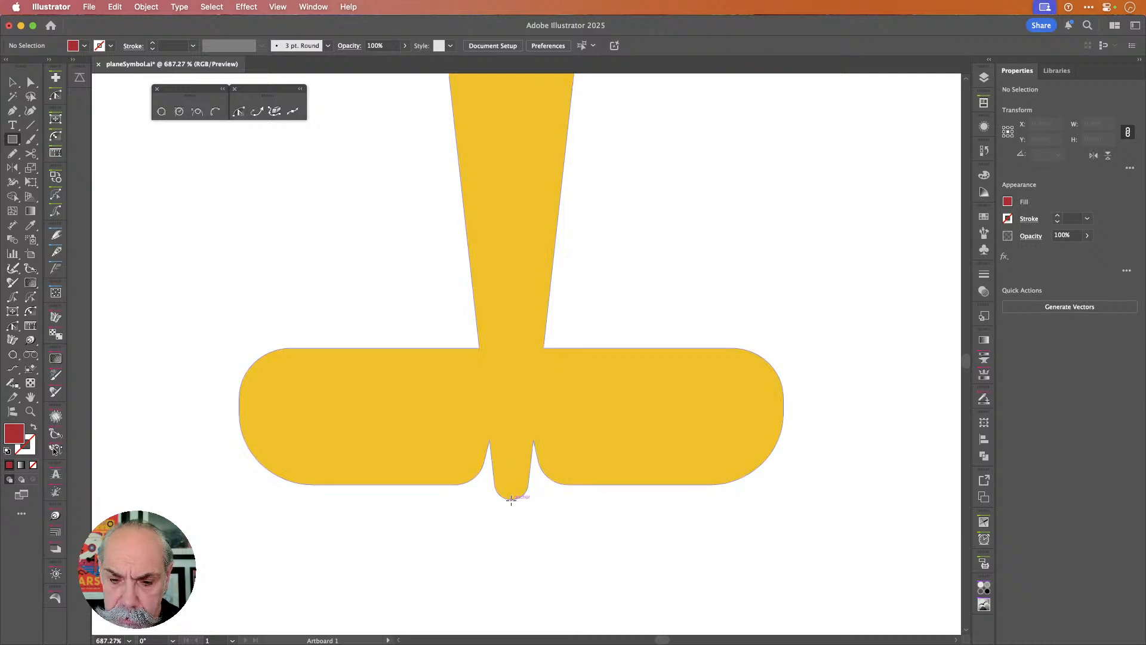
left_click_drag(511, 499, 523, 383)
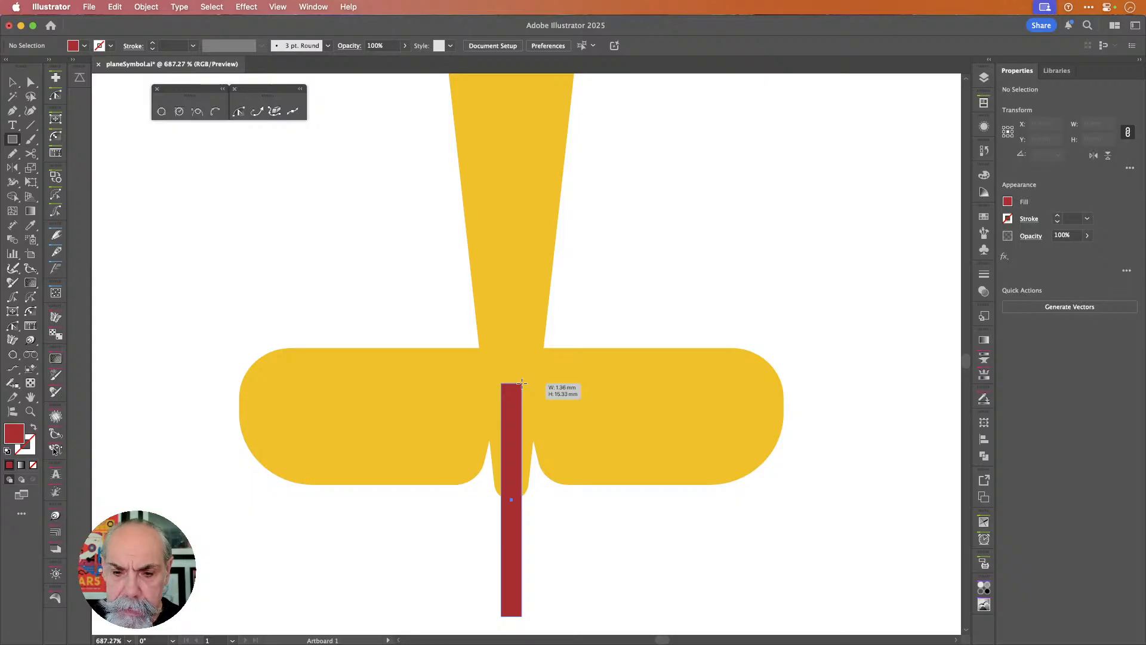
left_click_drag(523, 382, 523, 383)
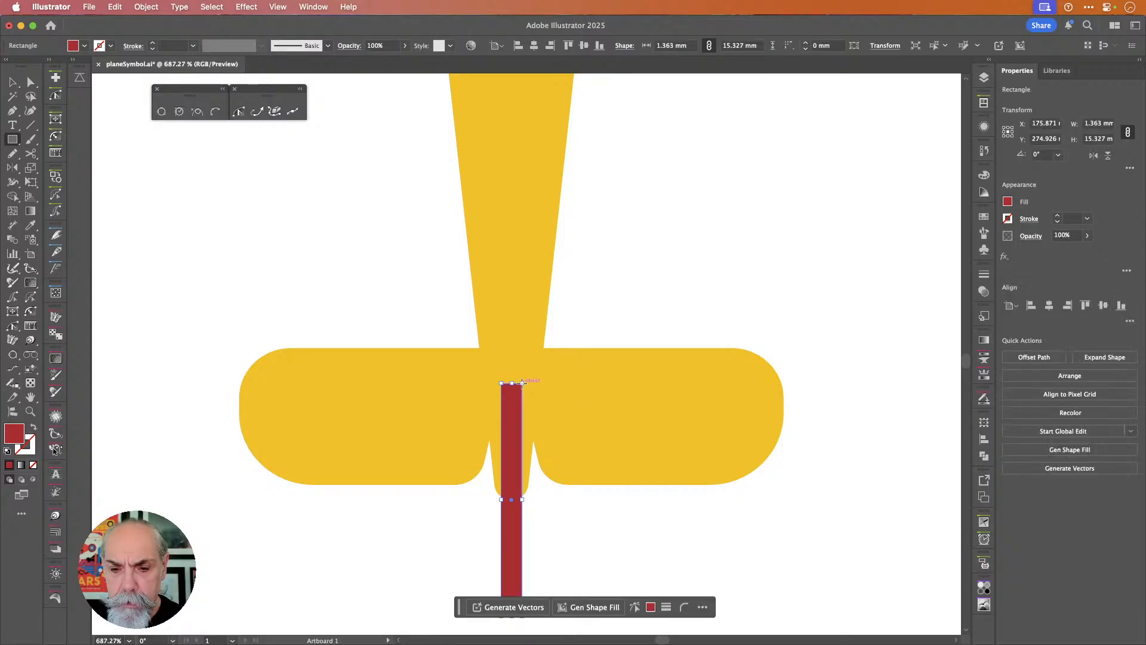
- Round the red rectangle's corners fully to about 0.68 mm and move it straight up about 6.8 mm over the tail as a fin
key("a")
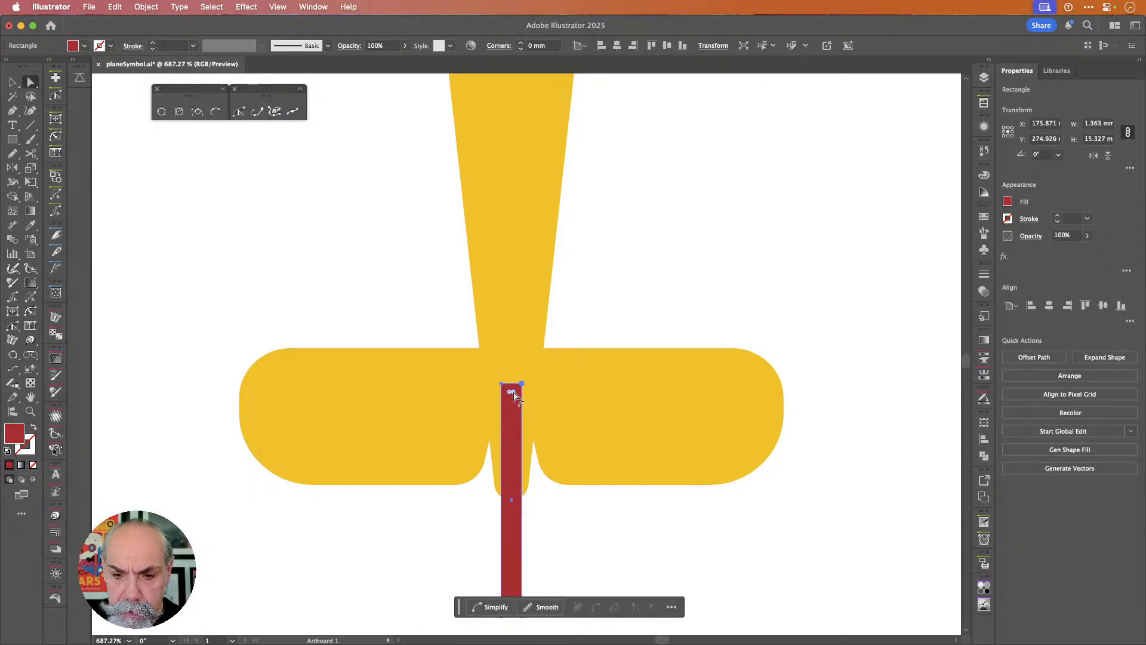
left_click_drag(512, 392, 513, 425)
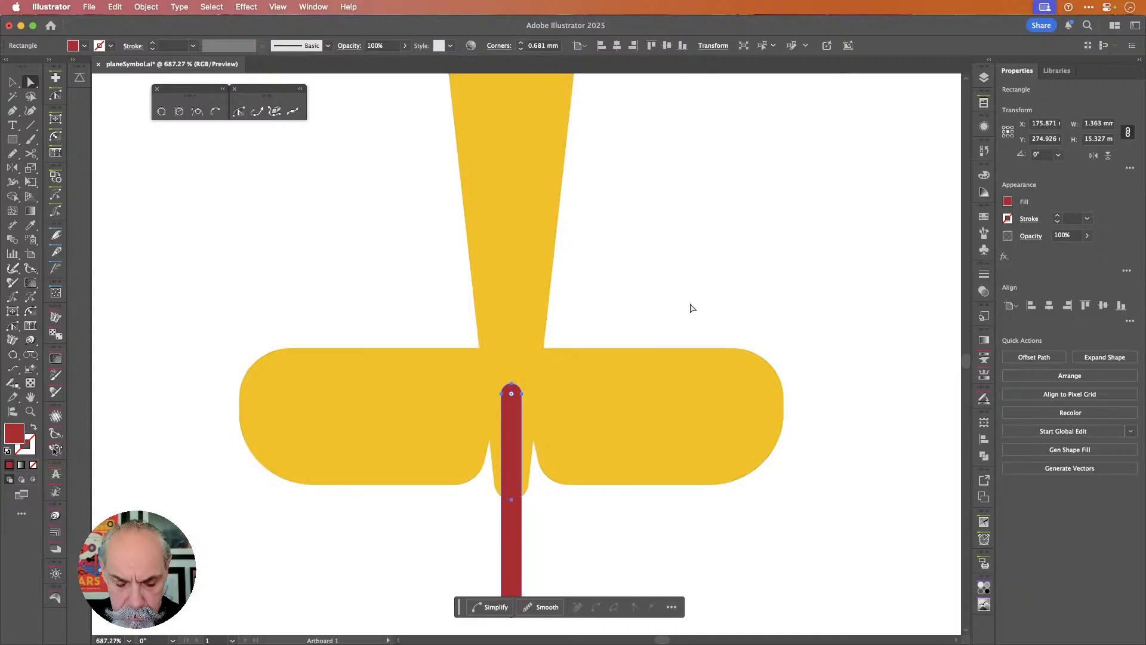
key("v")
left_click_drag(511, 424, 505, 320)
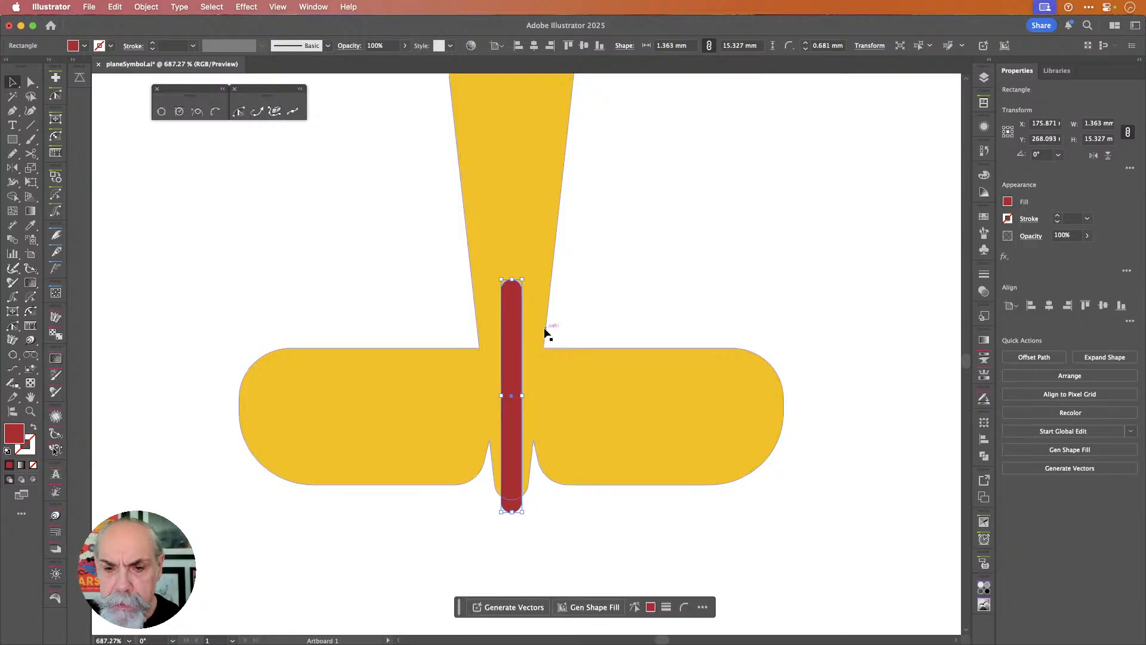
key("i")
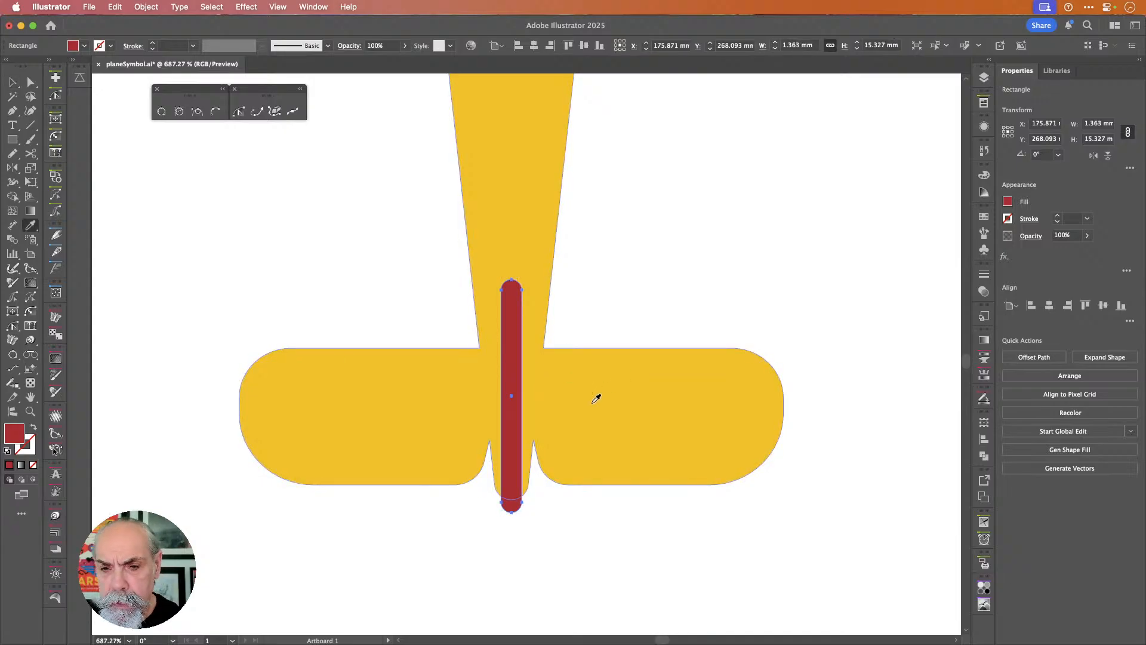
key("v")
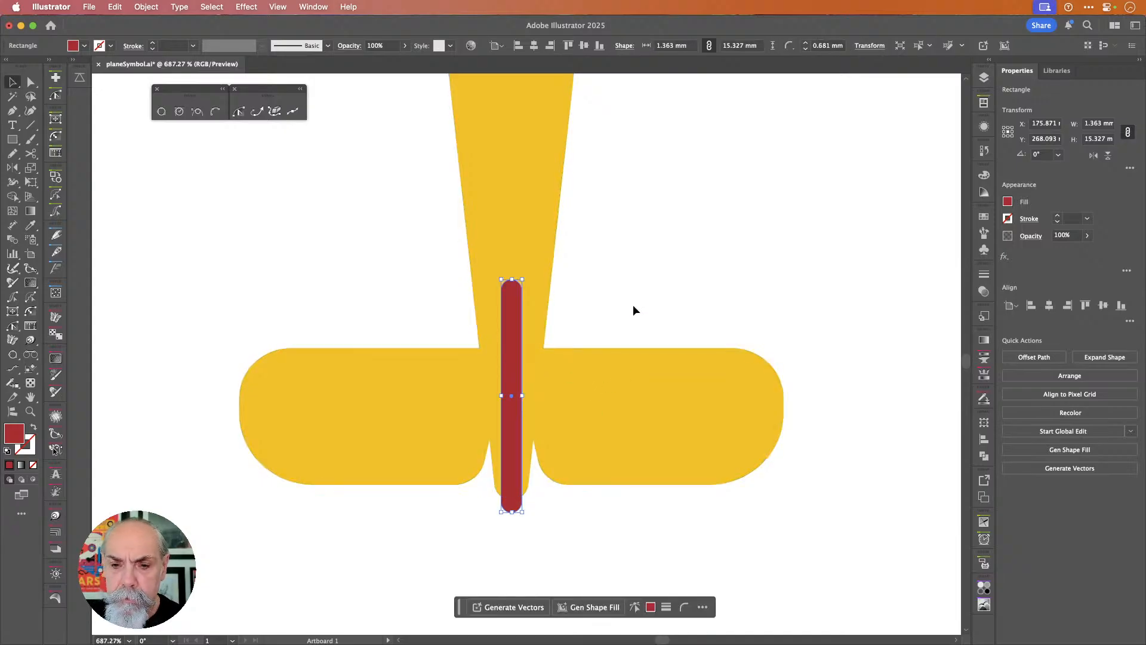
- Merge the dark red tail fin with the yellow fuselage and wing body using the Shape Builder
left_click(468, 357, "shift")
key("shift+m")
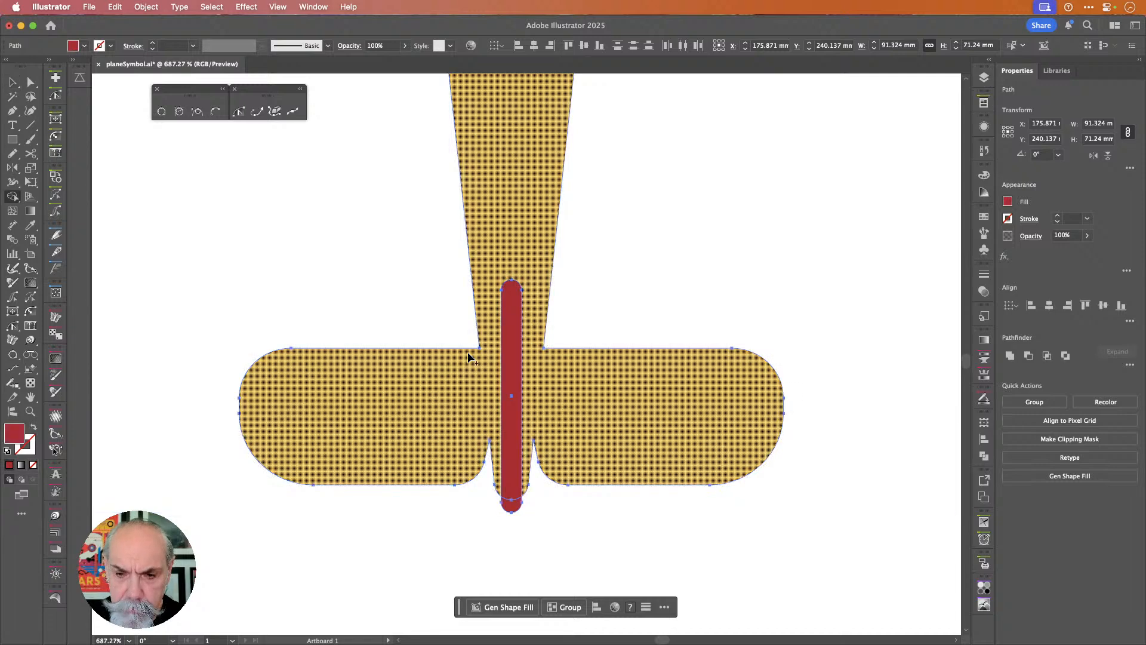
mouse_move(568, 323)
left_mouse_down()
mouse_move(486, 368)
mouse_move(528, 498)
mouse_move(521, 518)
mouse_move(515, 496)
left_mouse_up()
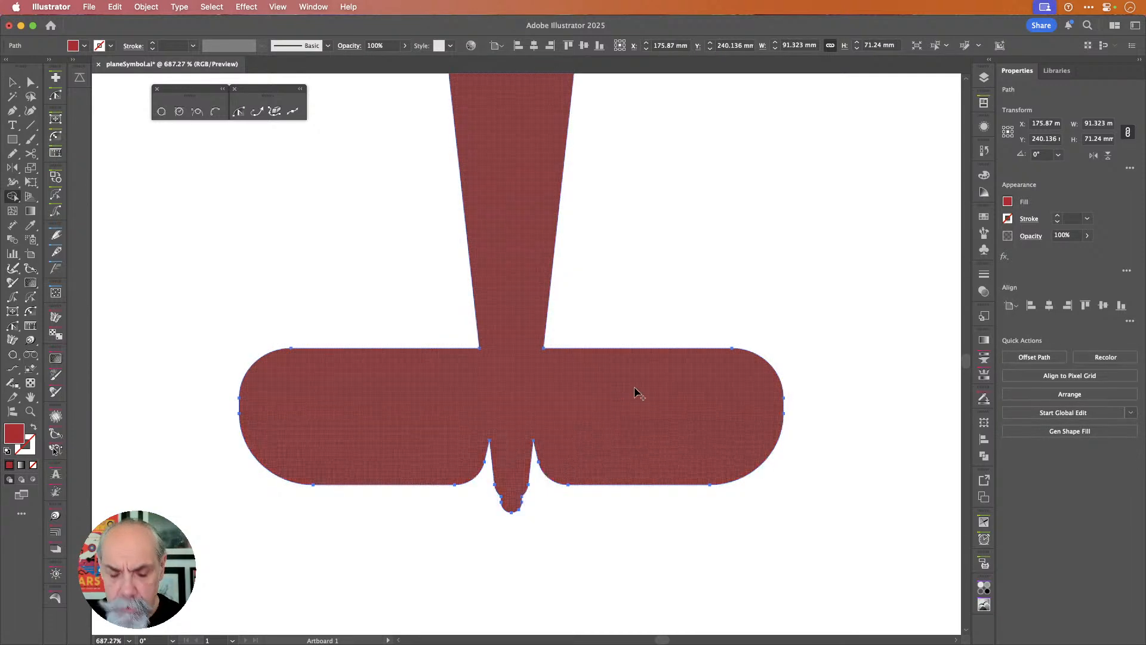
key("v")
scroll(708, 305, "down", 5)
scroll(708, 306, "up", 5)
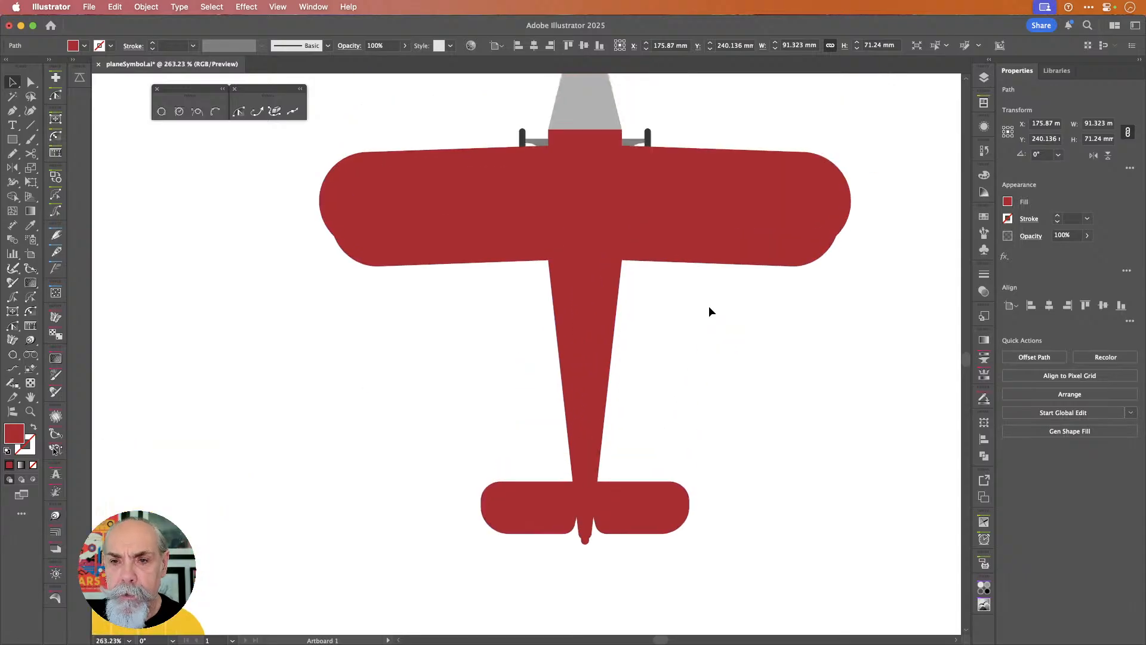
- Recolour the merged plane body yellow by sampling the wing colour of the reference plane
left_click(710, 310)
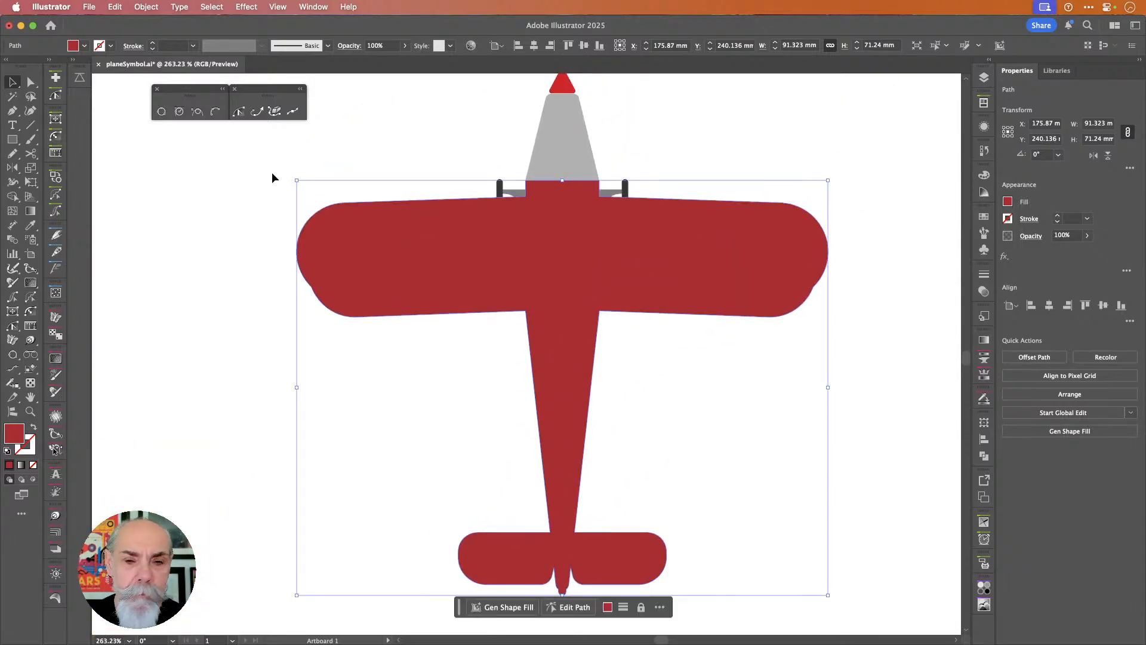
scroll(318, 362, "down", 5)
scroll(318, 363, "left", 4)
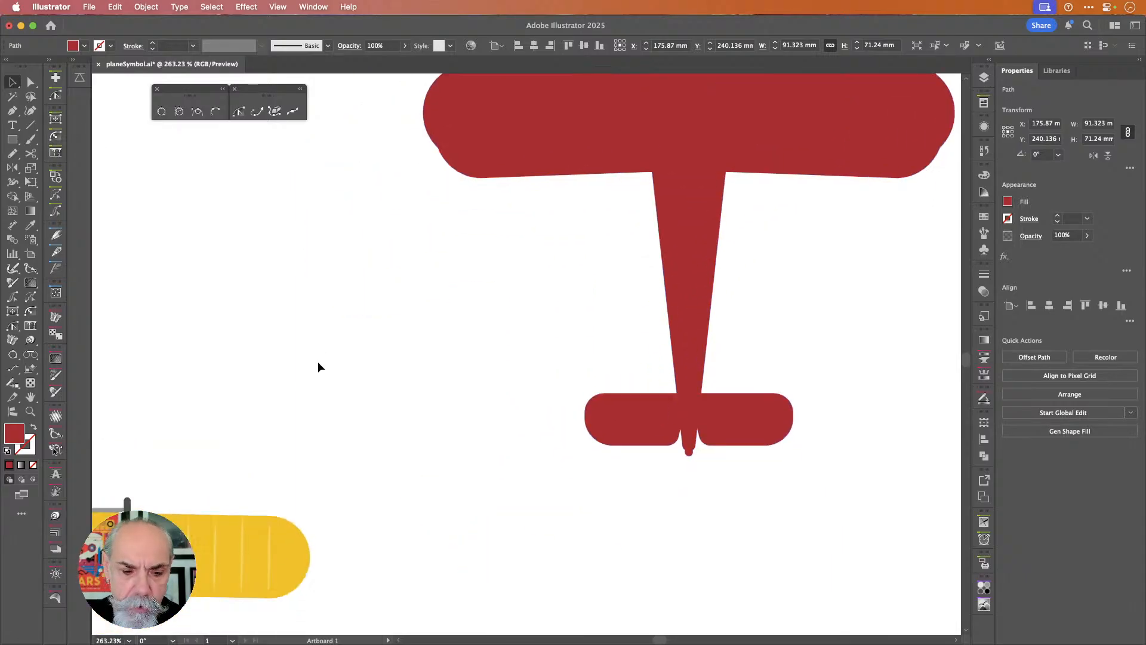
scroll(318, 367, "down", 2)
scroll(318, 367, "left", 1)
key("i")
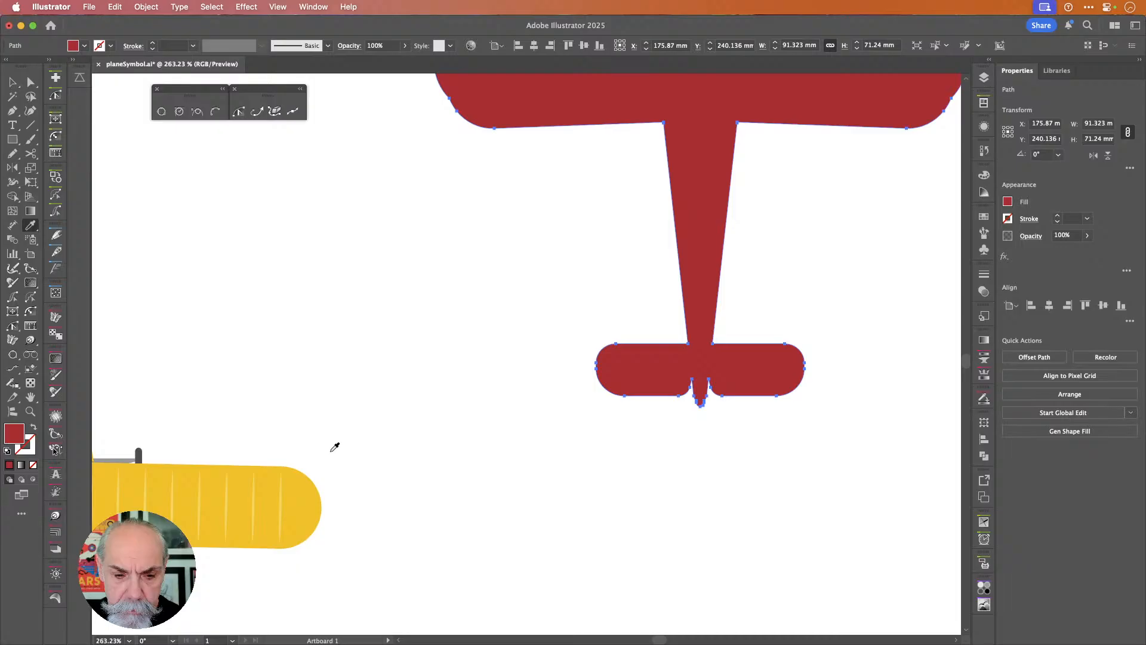
left_click(317, 490)
scroll(491, 349, "down", 3)
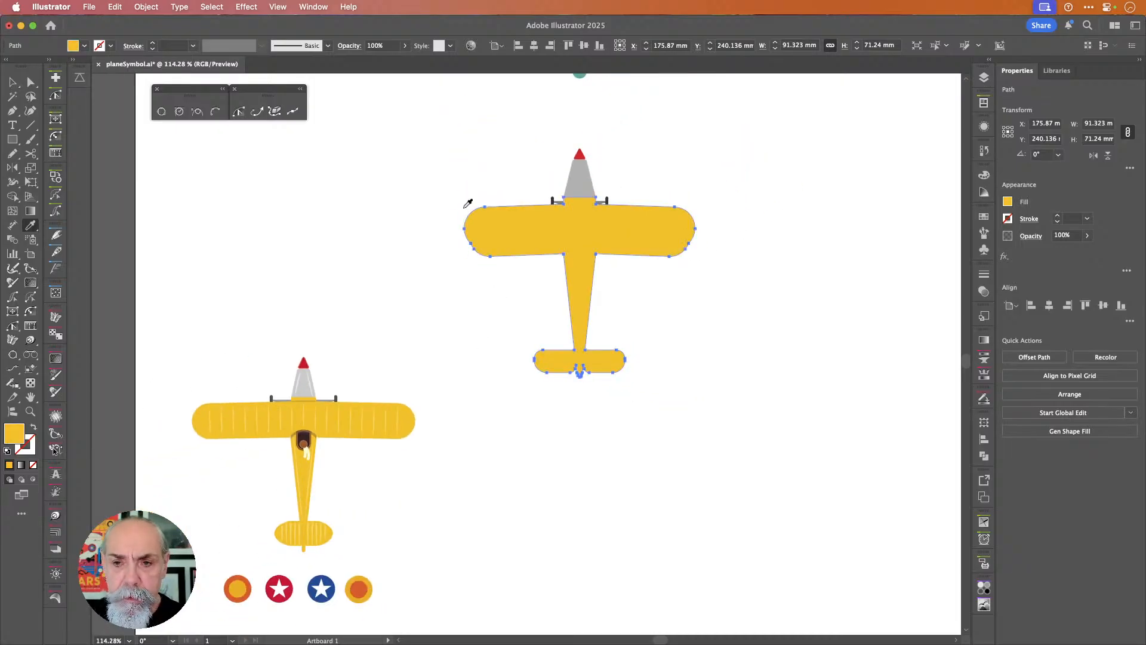
- Send the yellow body and the wheel assembly to the back of the stacking order, deselect them and save the document
left_click(13, 82)
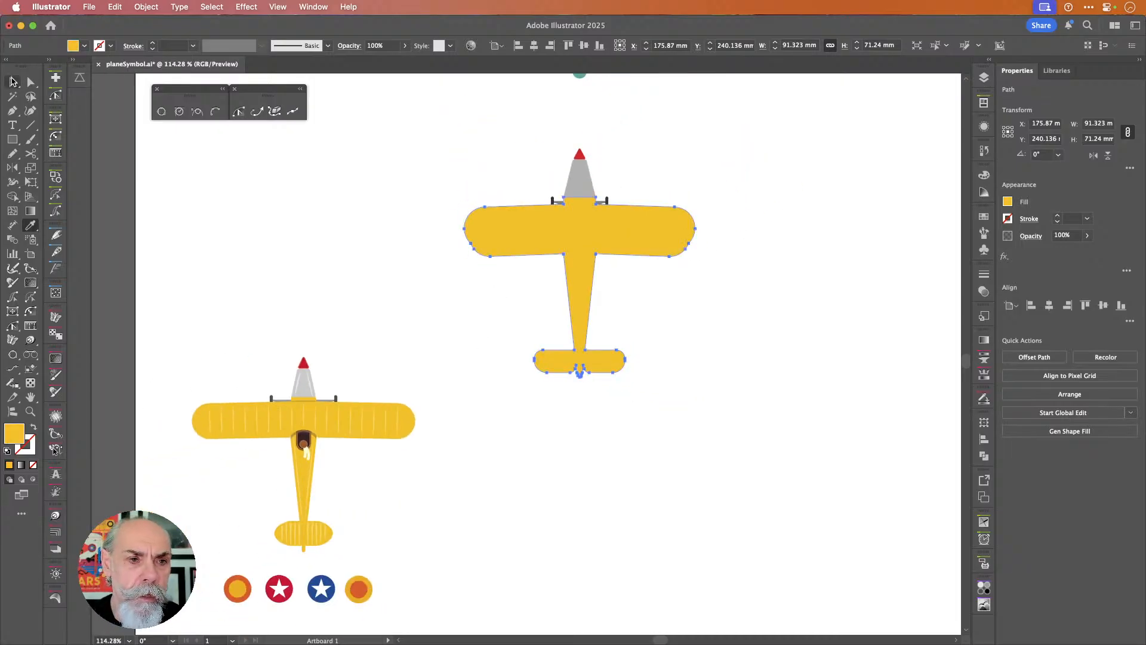
left_click(604, 200, "shift")
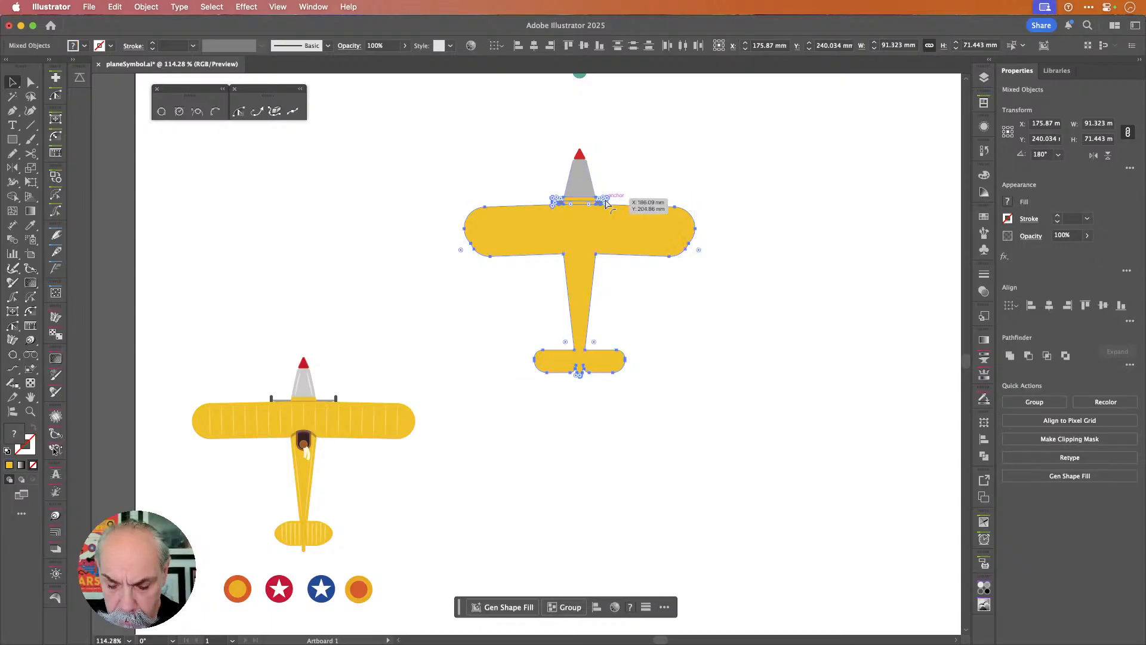
key("super+shift+bracketleft")
left_click(722, 151)
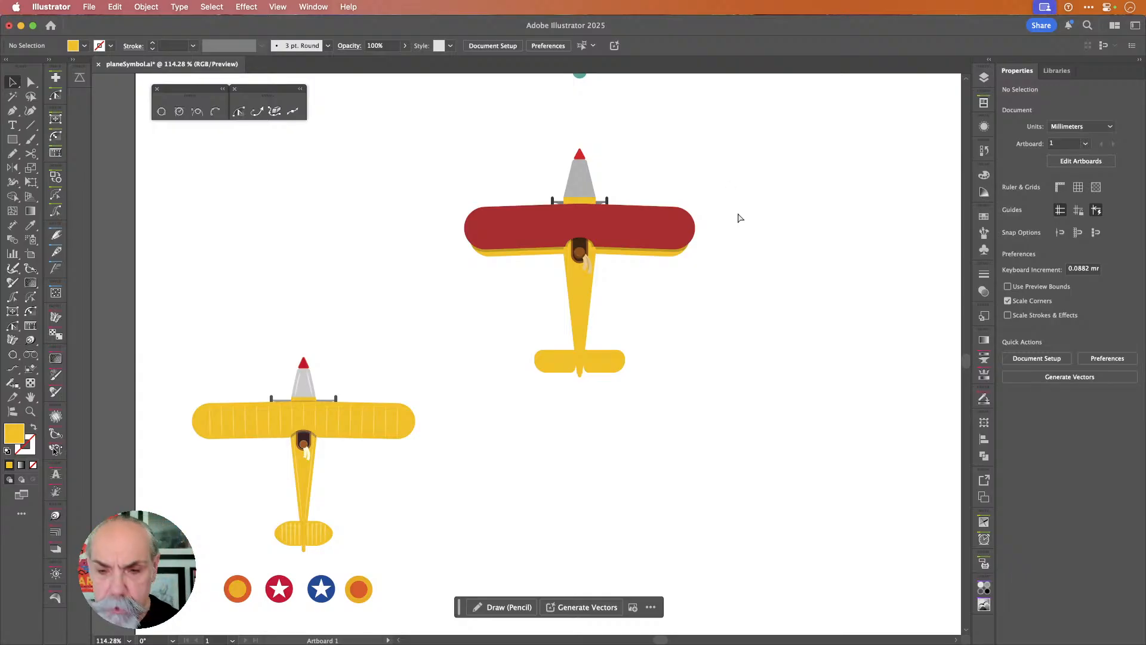
key("super+s")
- Draw a fuselage-wide rectangle about 12.65 × 1.75 mm across the upper wing's front edge and sample the cockpit shadow's grey, 34% opacity style
scroll(640, 197, "up", 5)
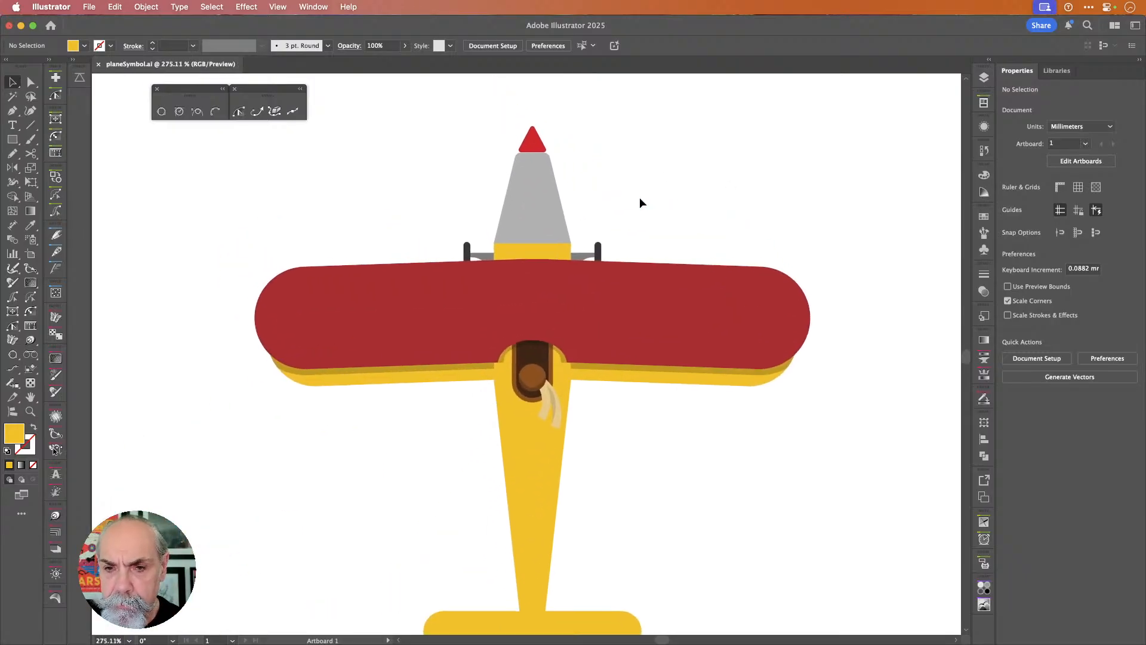
scroll(640, 203, "left", 2)
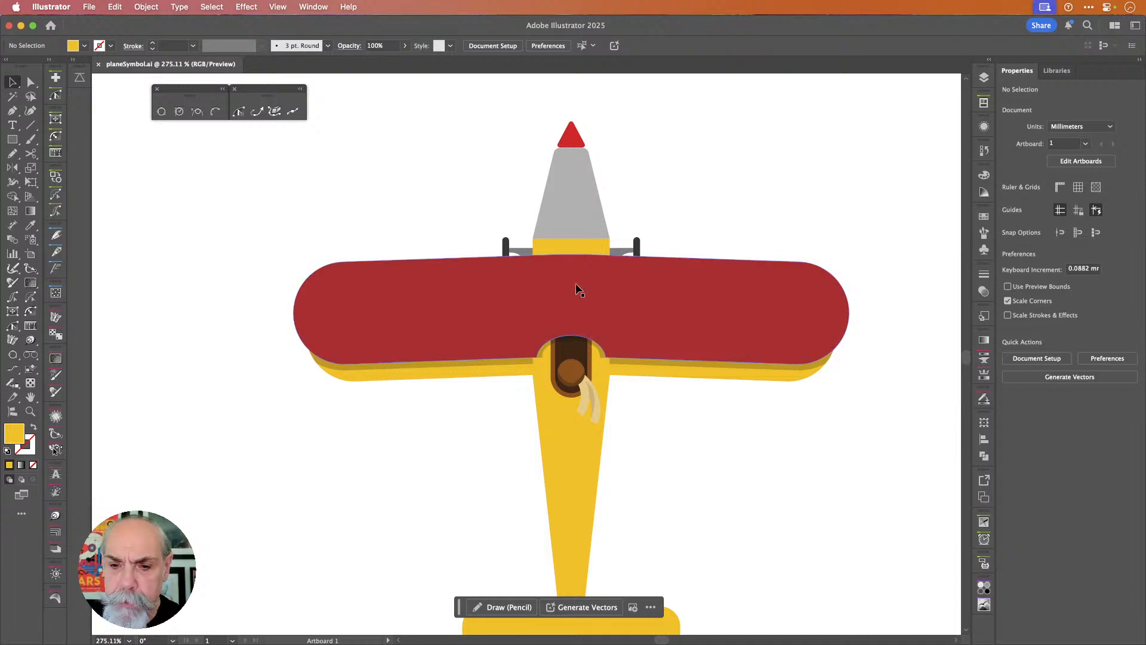
scroll(576, 290, "up", 5)
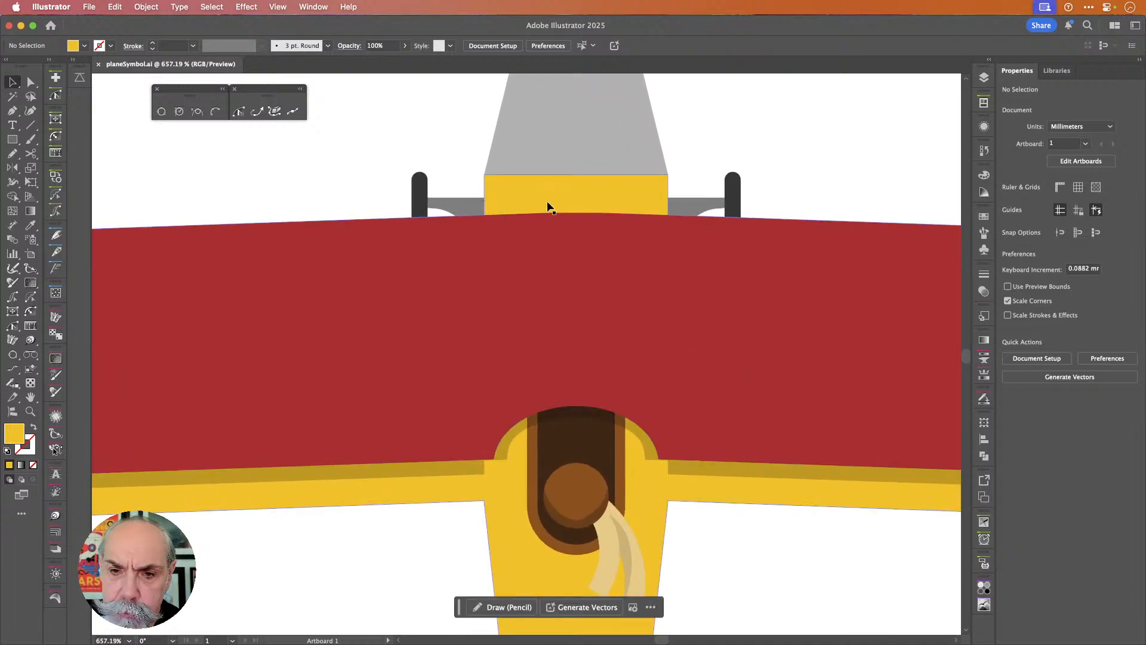
left_click(584, 194)
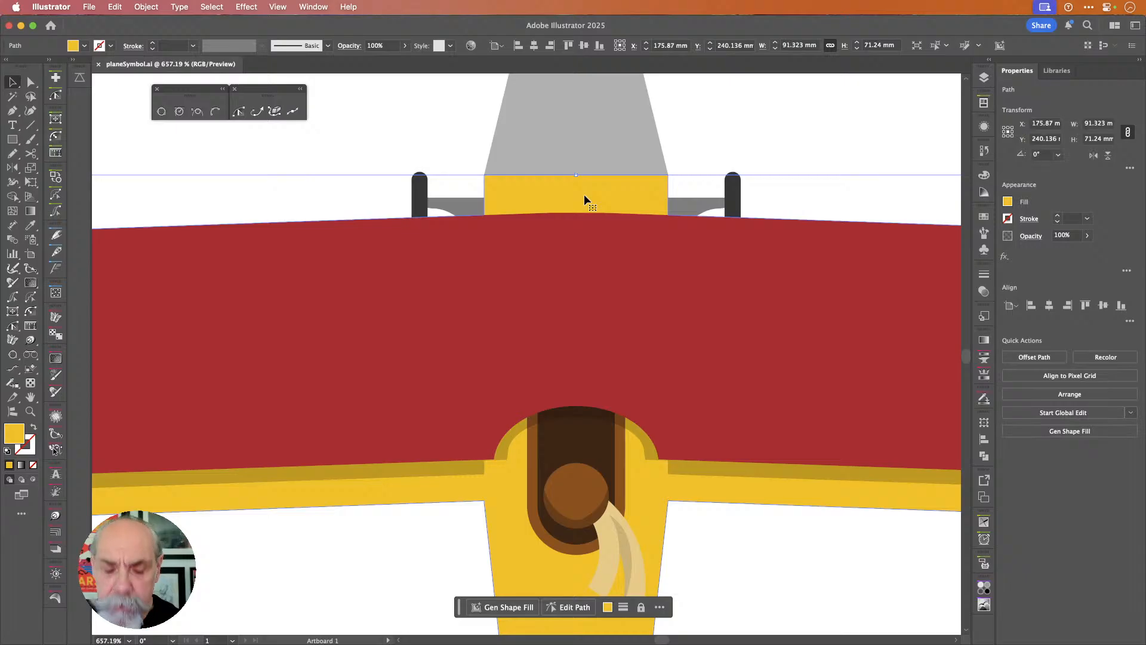
key("m")
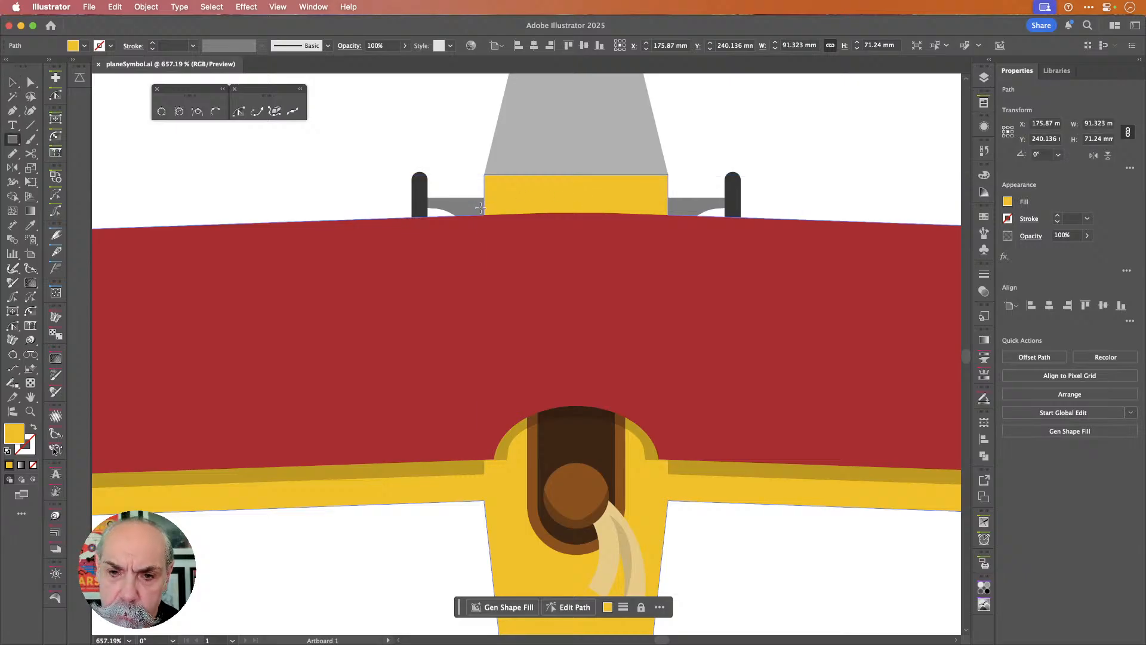
left_click_drag(486, 207, 668, 231)
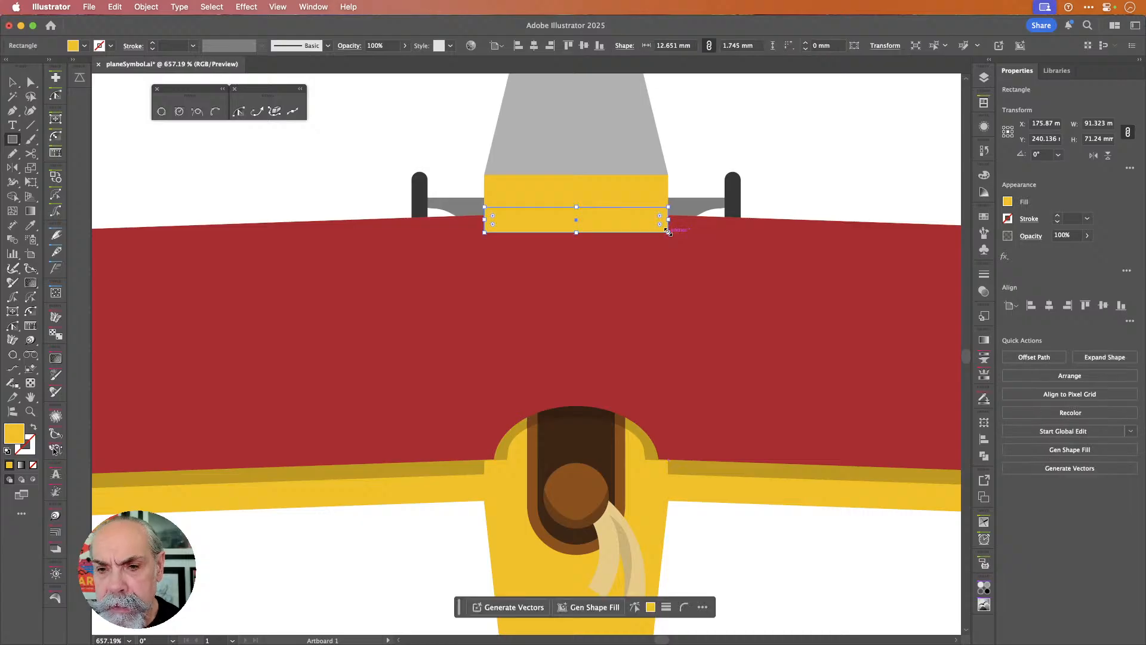
key("i")
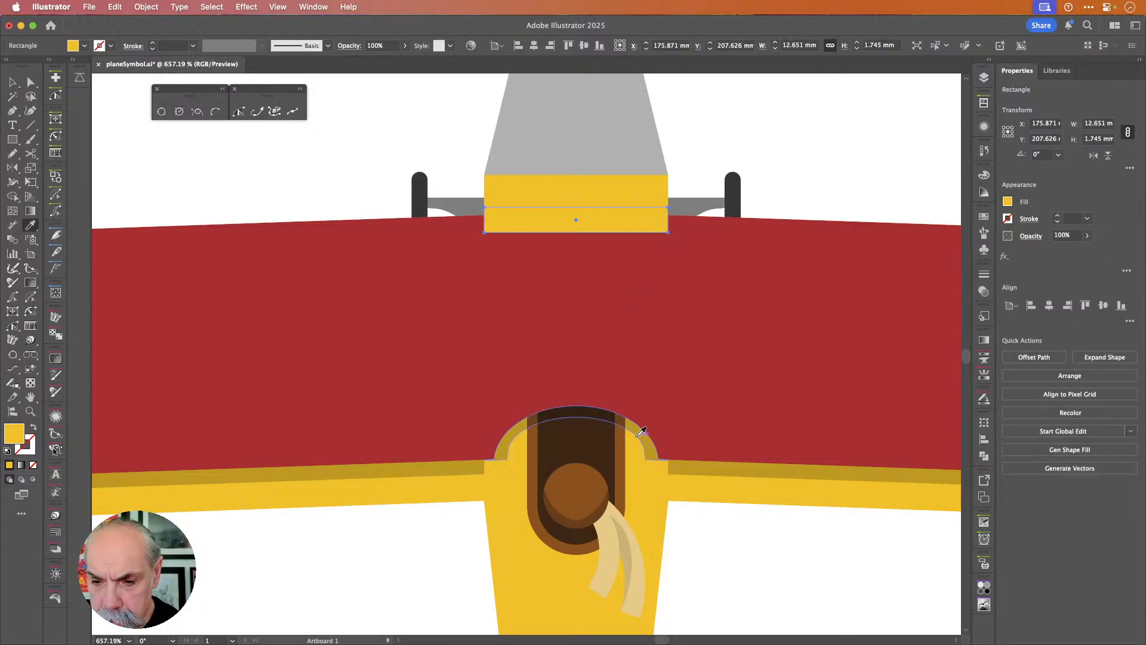
left_click(639, 429)
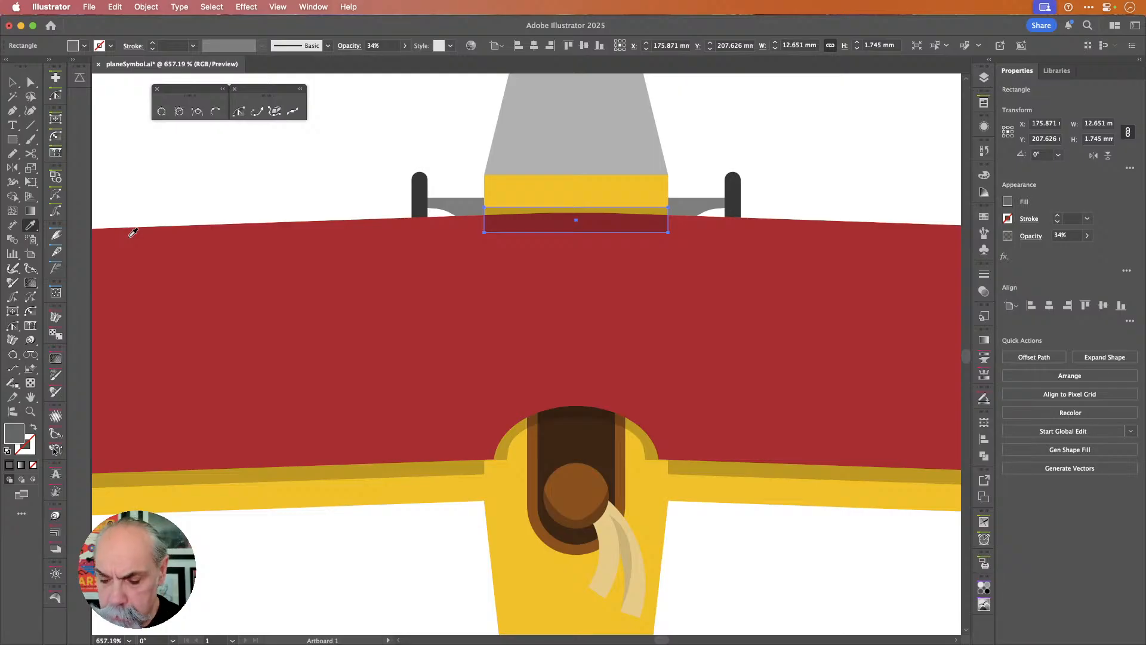
- Examine the Eyedropper pick-up and apply options and the Move tool's dialog without changing any setting
key("Return")
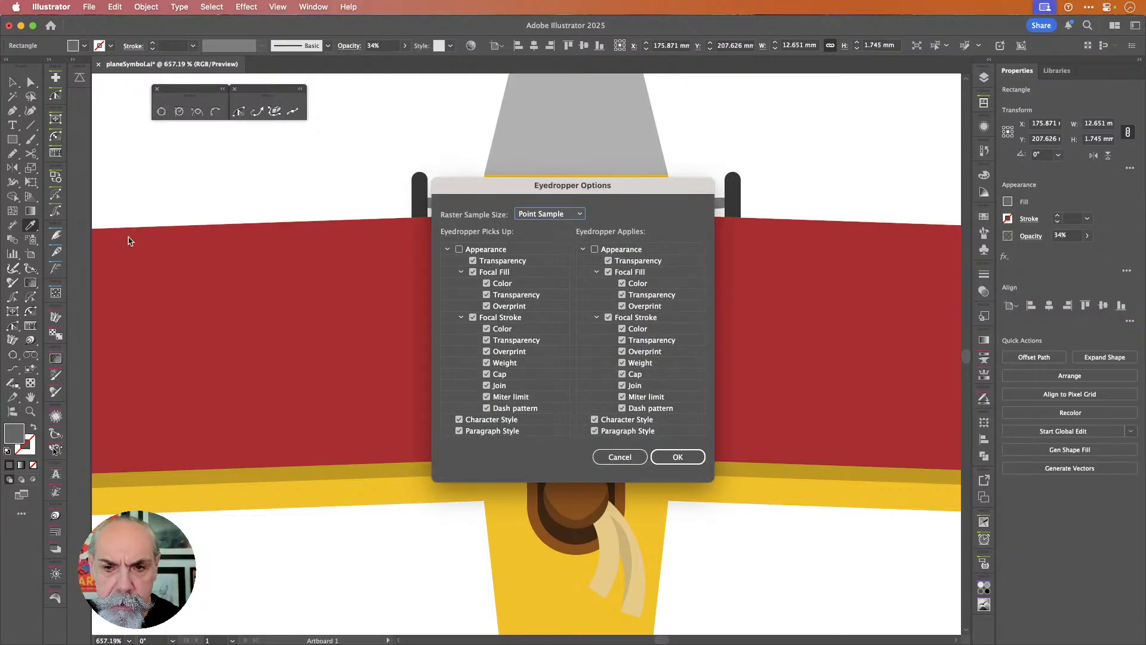
key("Escape")
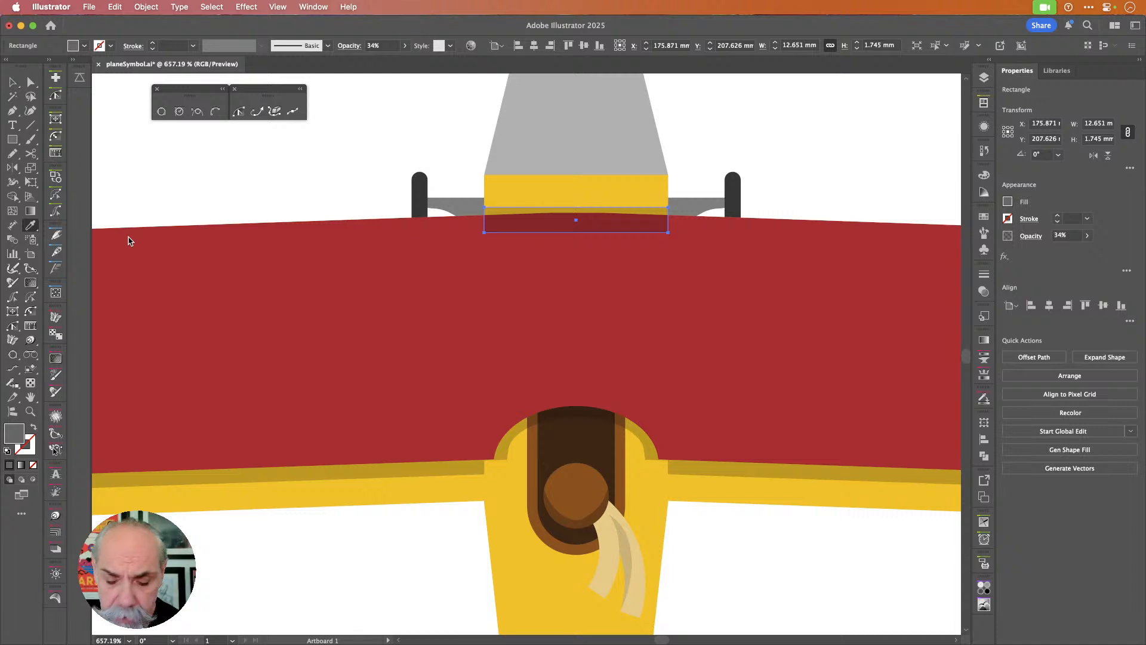
key("p")
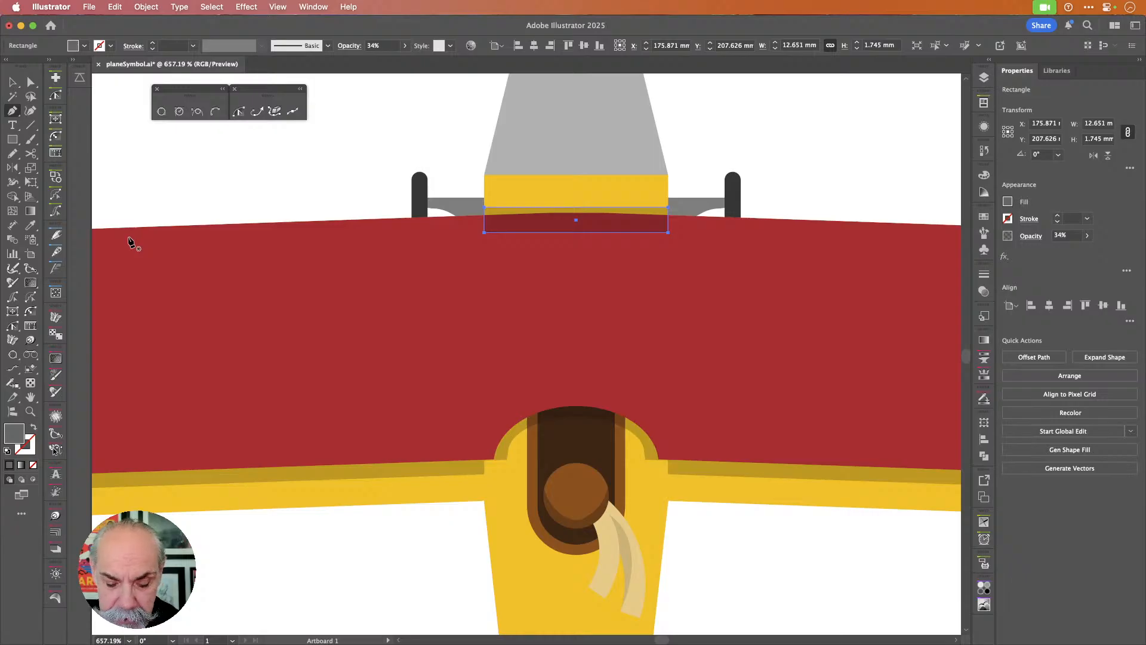
key("v")
key("Return")
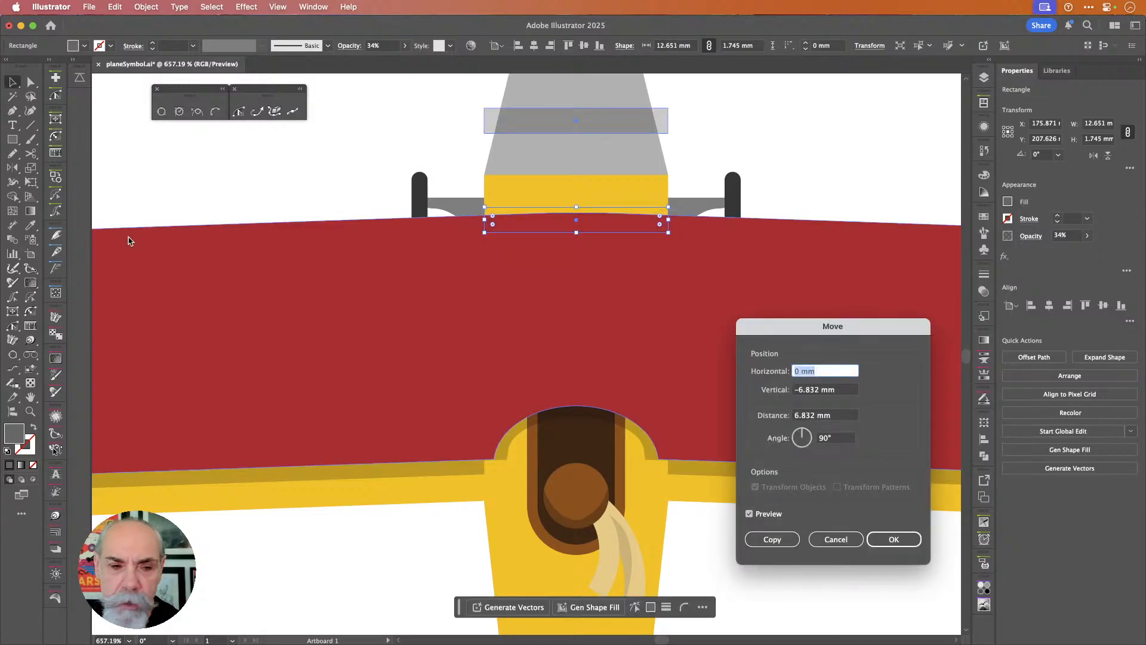
key("Escape")
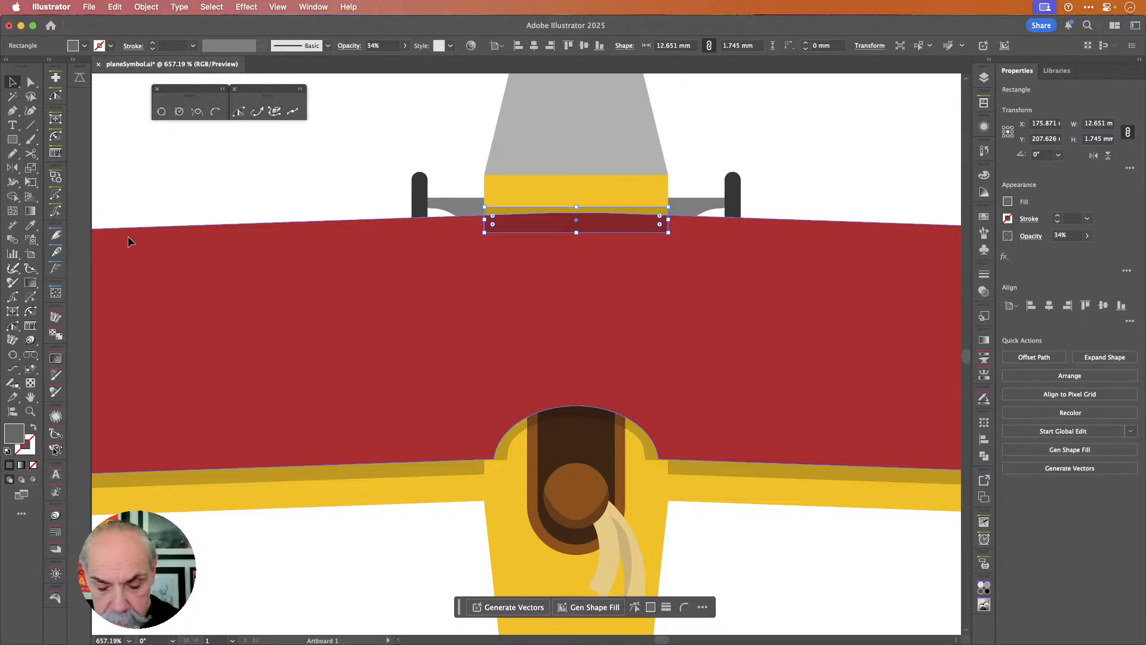
key("q")
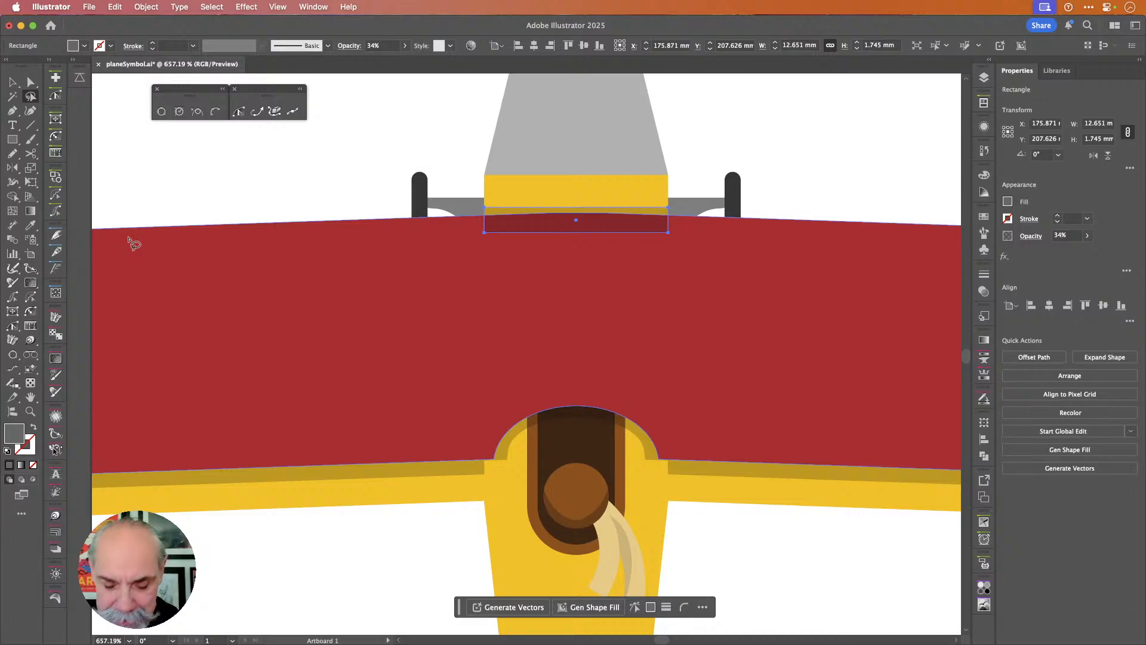
key("i")
key("Return")
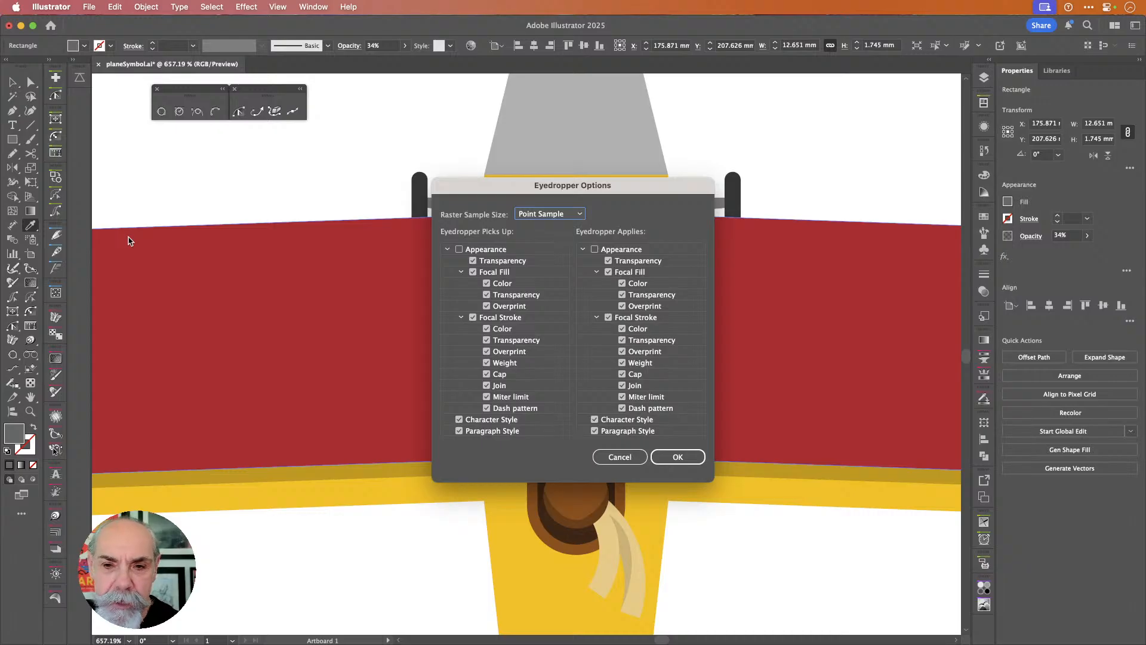
key("Return")
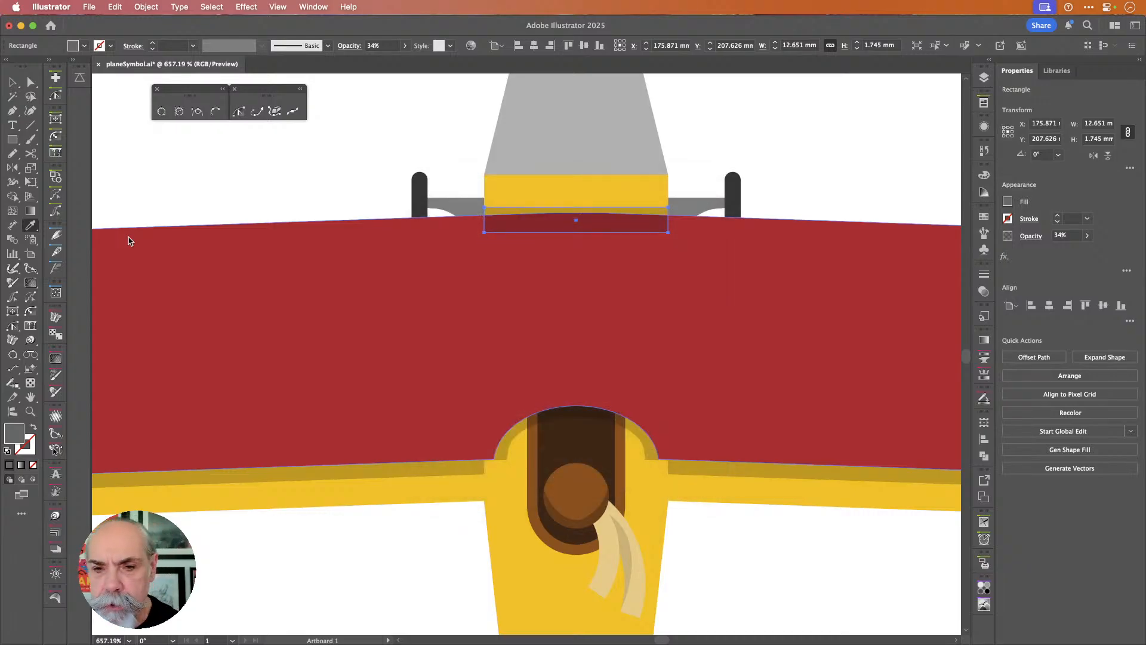
- Erase the red upper wing copy and the shadow rectangle's part overlapping it with the Shape Builder, and deselect the remaining strip
left_click(13, 82)
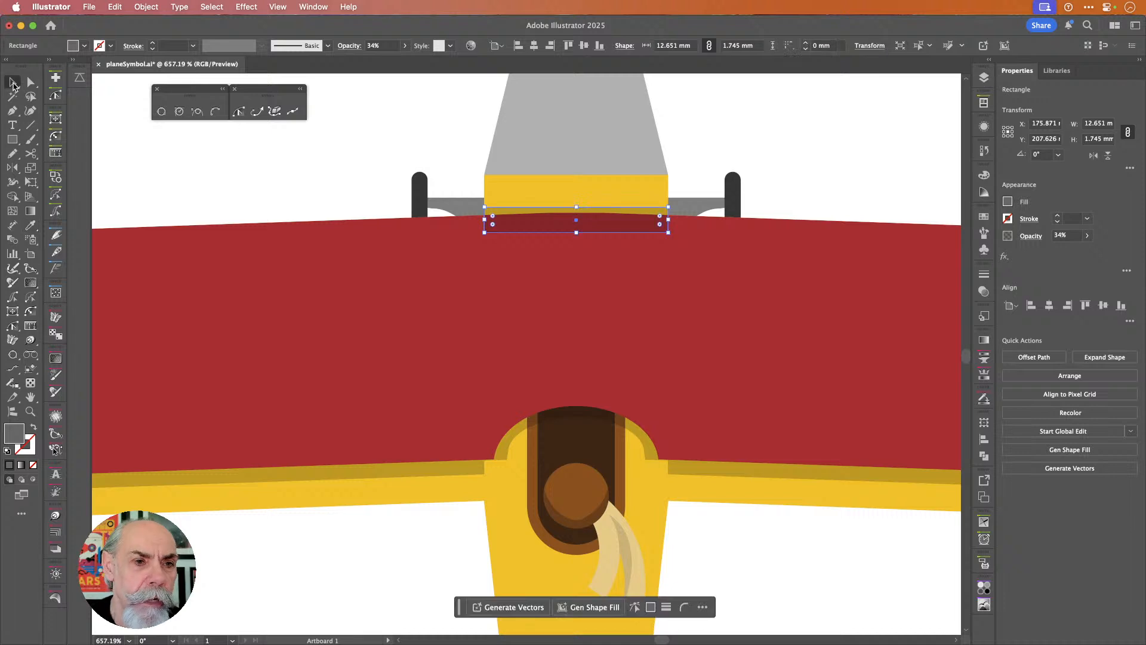
left_click(757, 289, "shift")
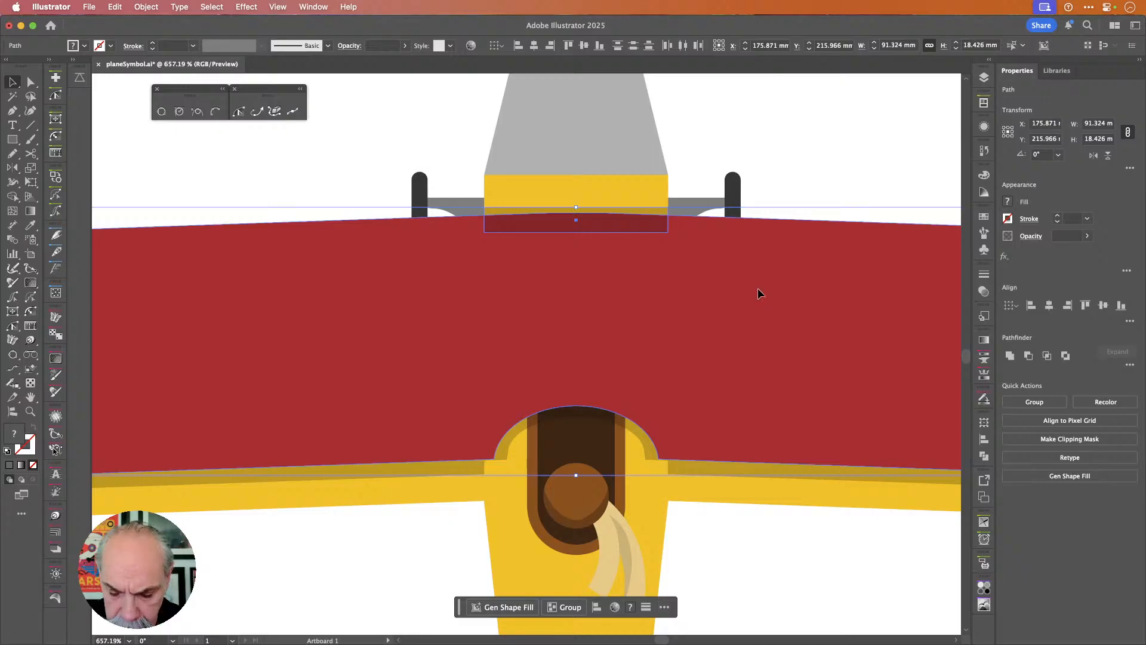
key("shift+m")
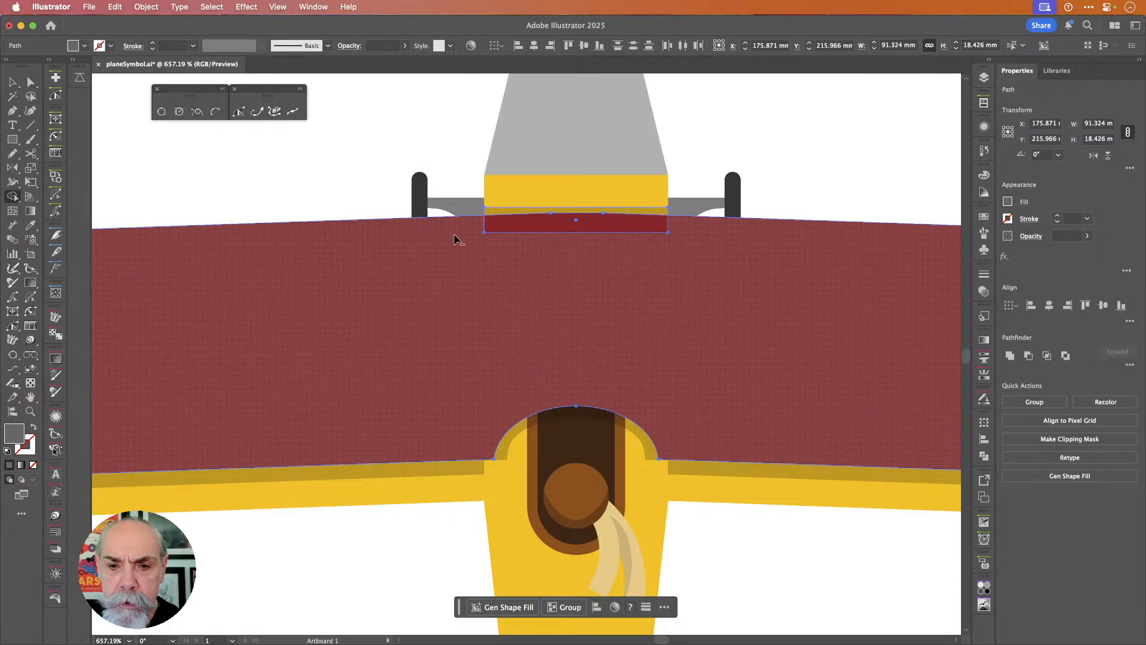
left_click_drag(454, 236, 505, 227)
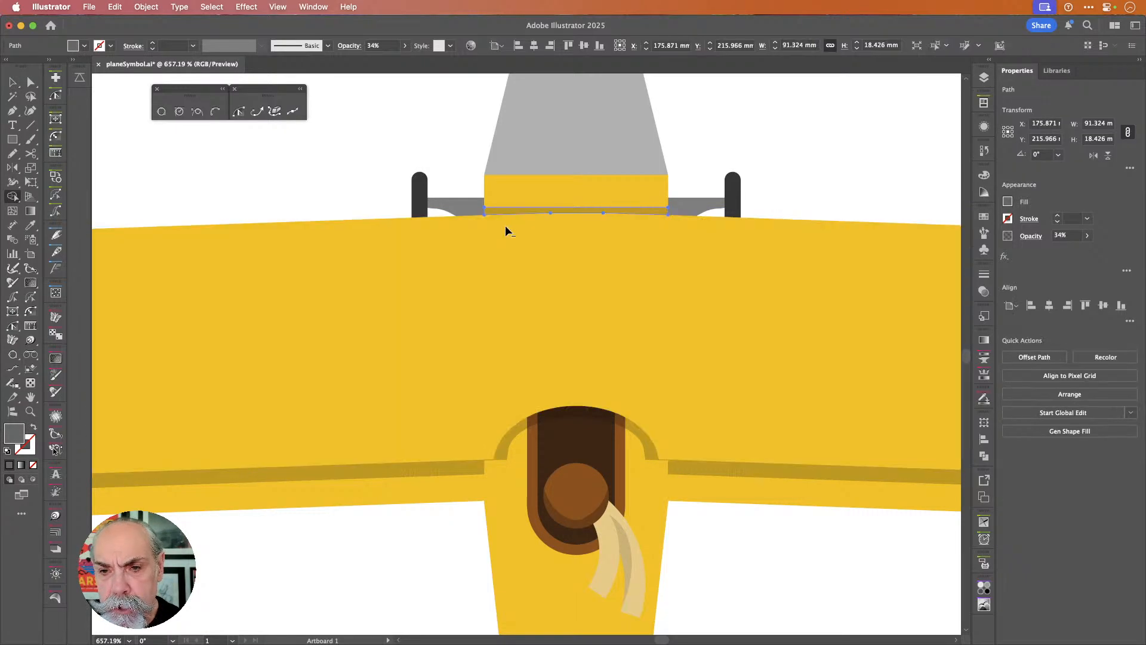
key("v")
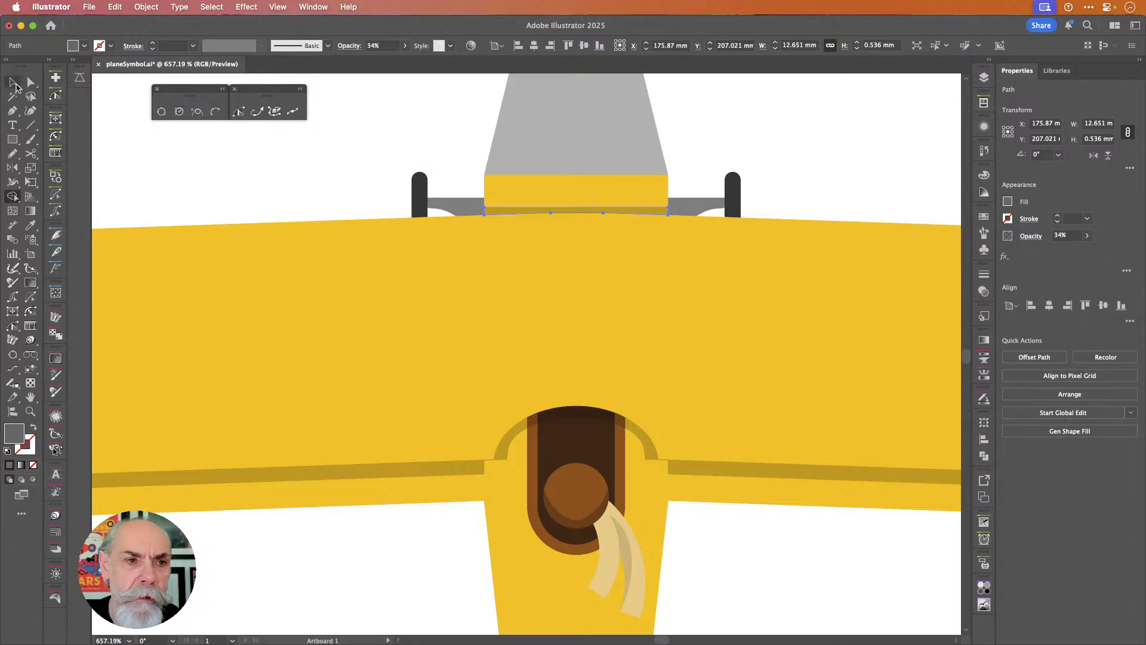
left_click(178, 146)
scroll(350, 156, "down", 5)
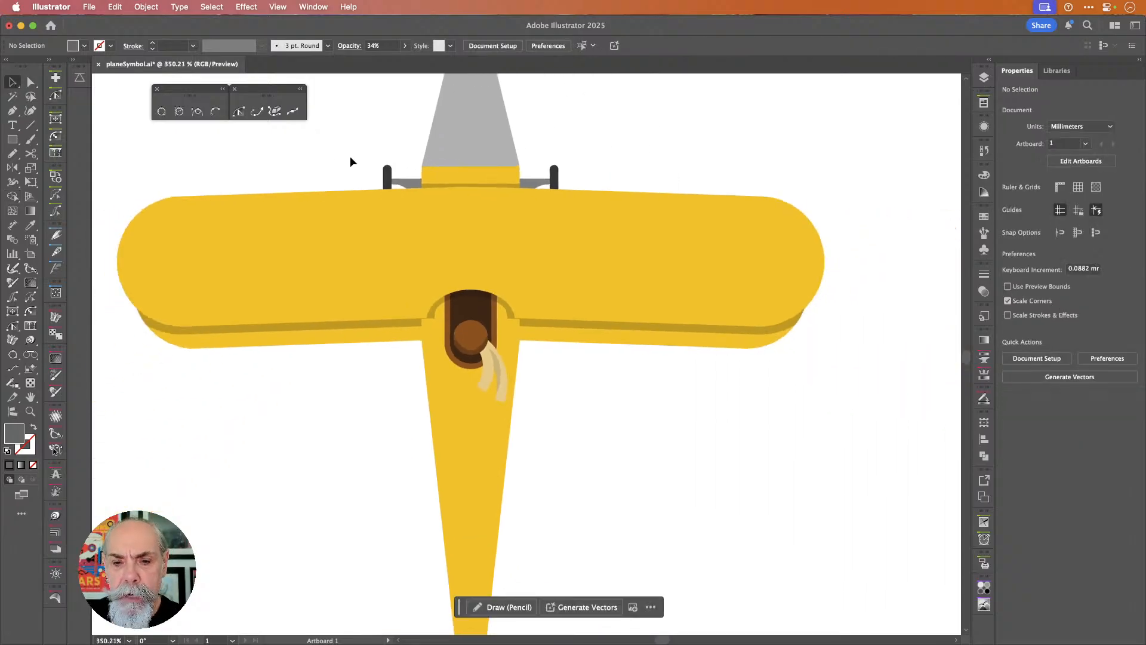
scroll(300, 328, "left", 3)
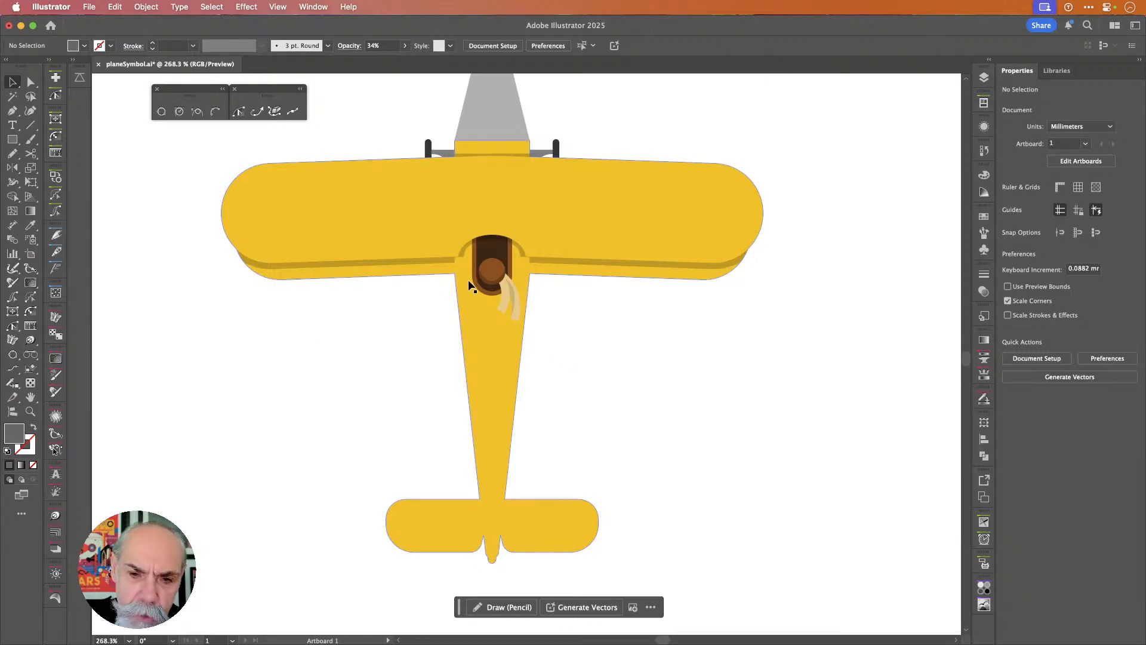
key("i")
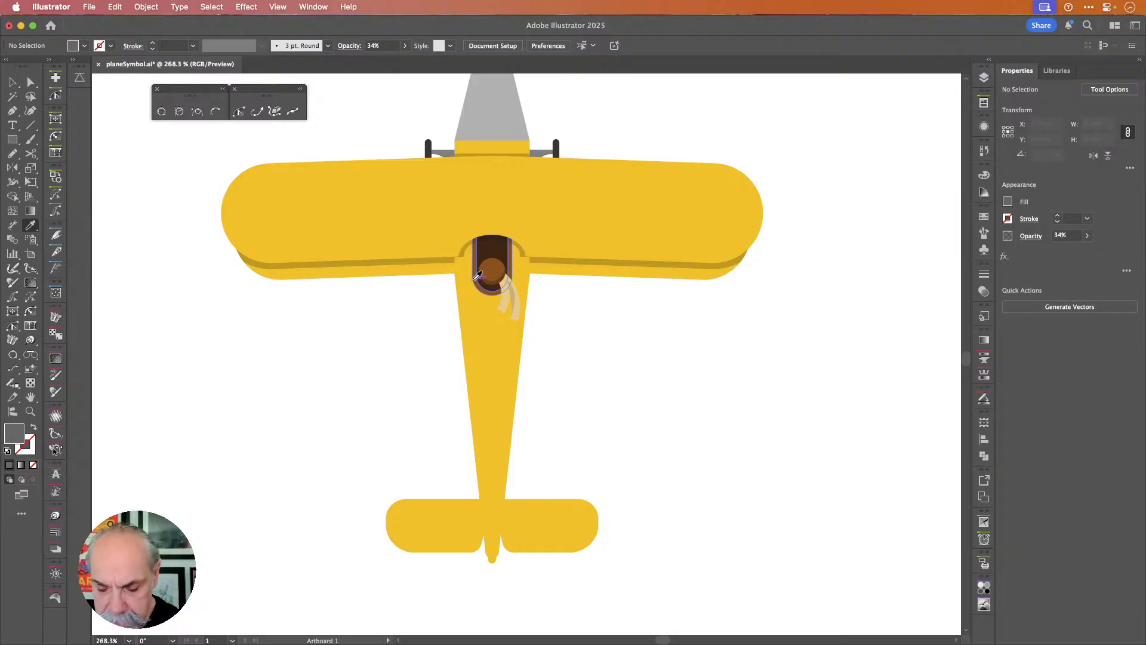
key("backslash")
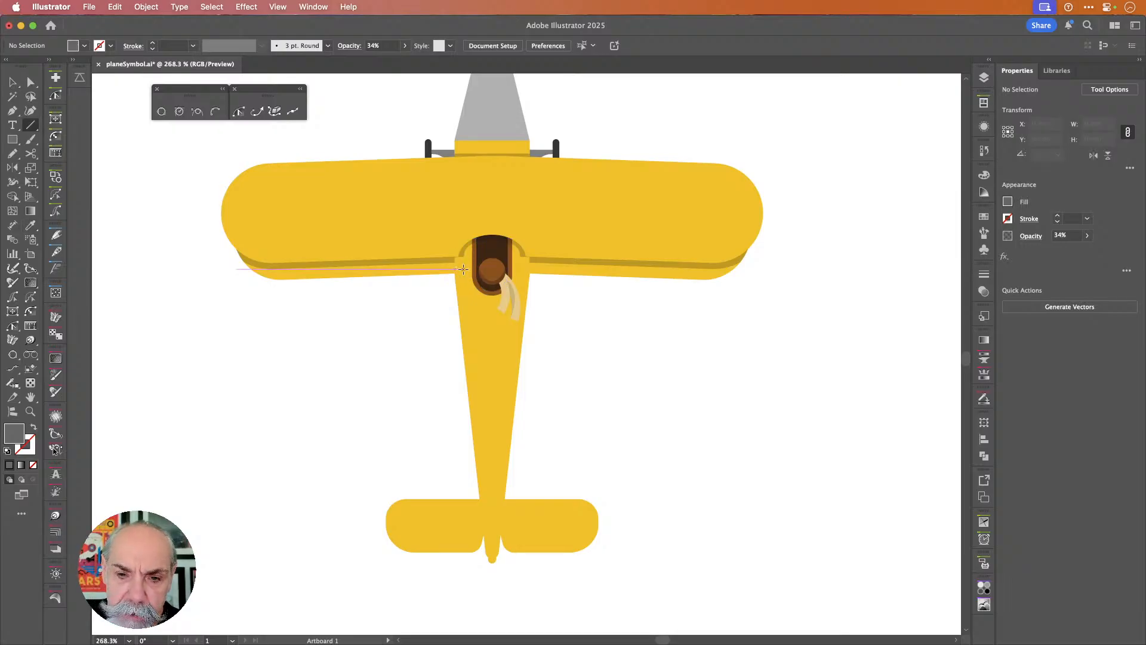
left_click_drag(463, 266, 484, 507)
key("super+shift+a")
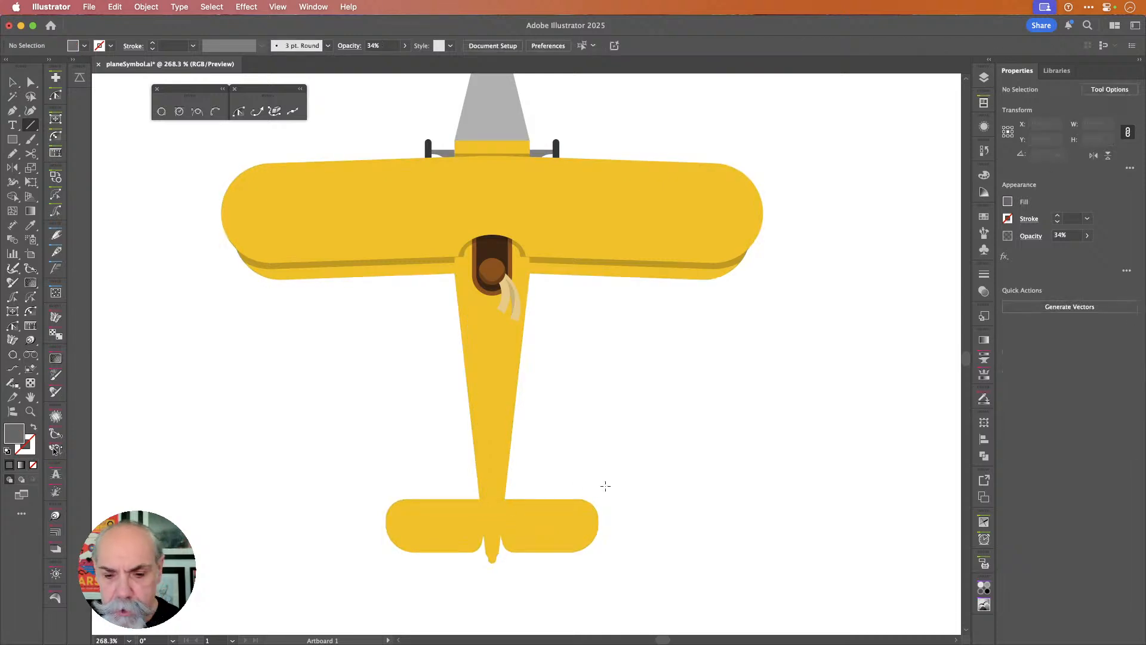
- Reveal the hidden red tail fin bar and turn it into an unfilled 1 pt outline in the body's sampled yellow
key("alt+super+3")
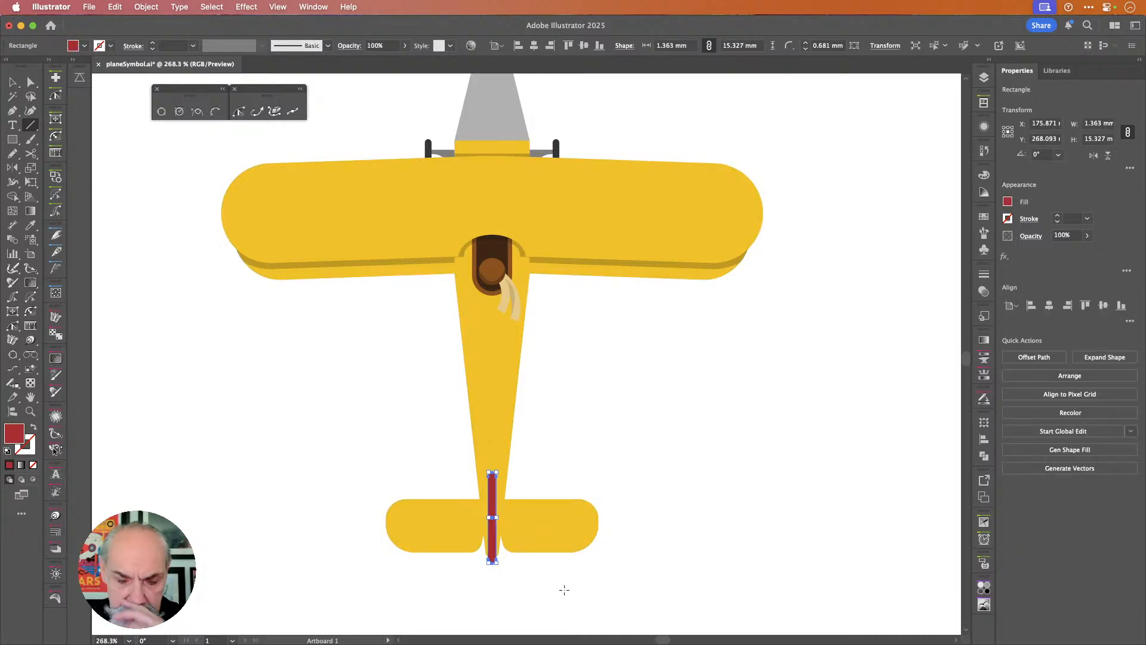
scroll(564, 590, "up", 5)
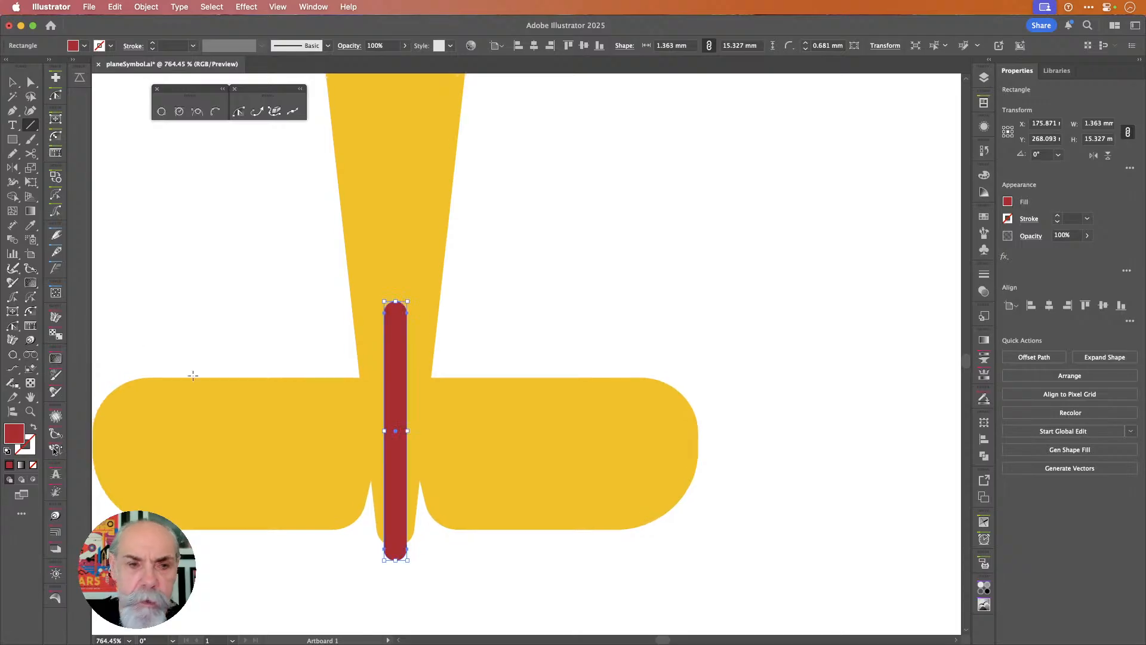
key("shift+x")
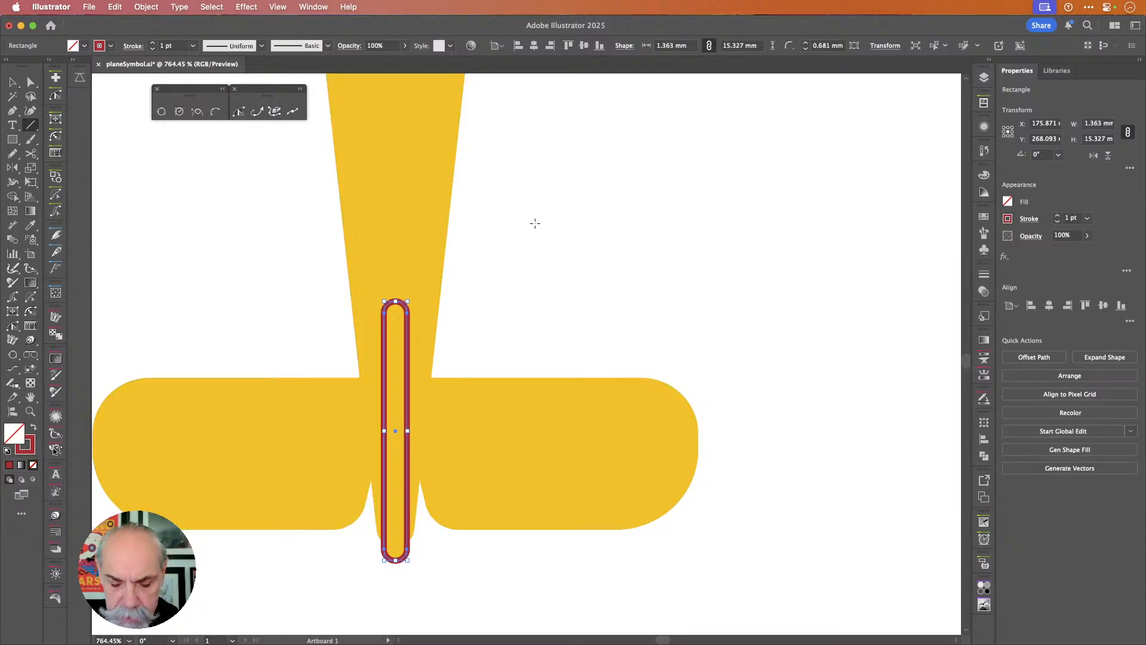
key("i")
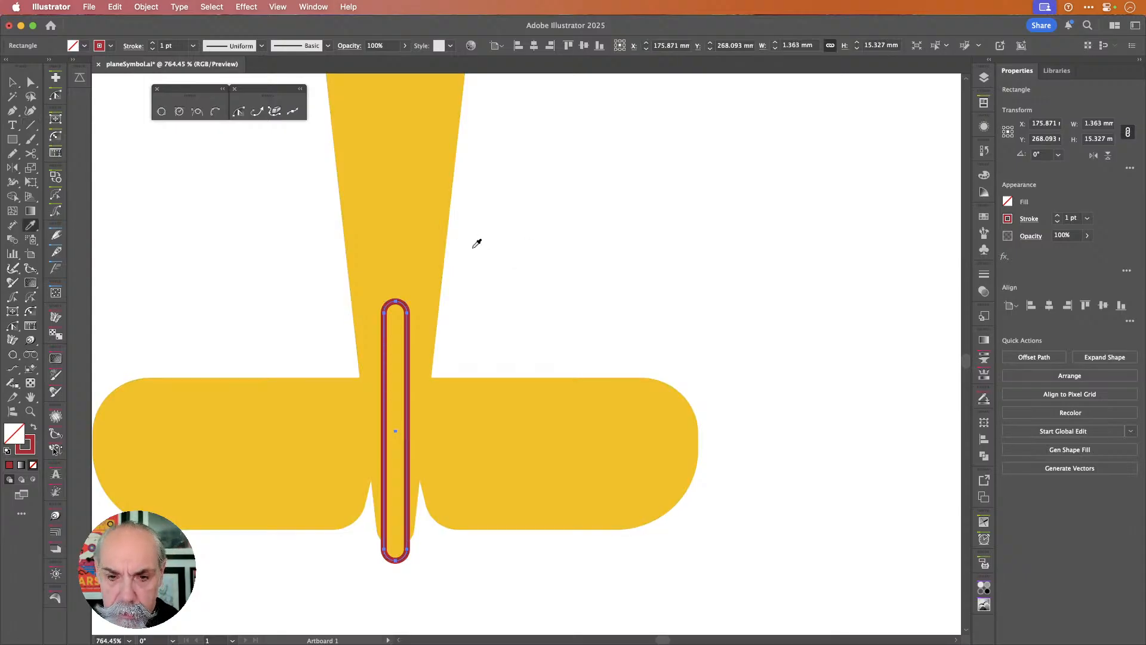
left_click(428, 258)
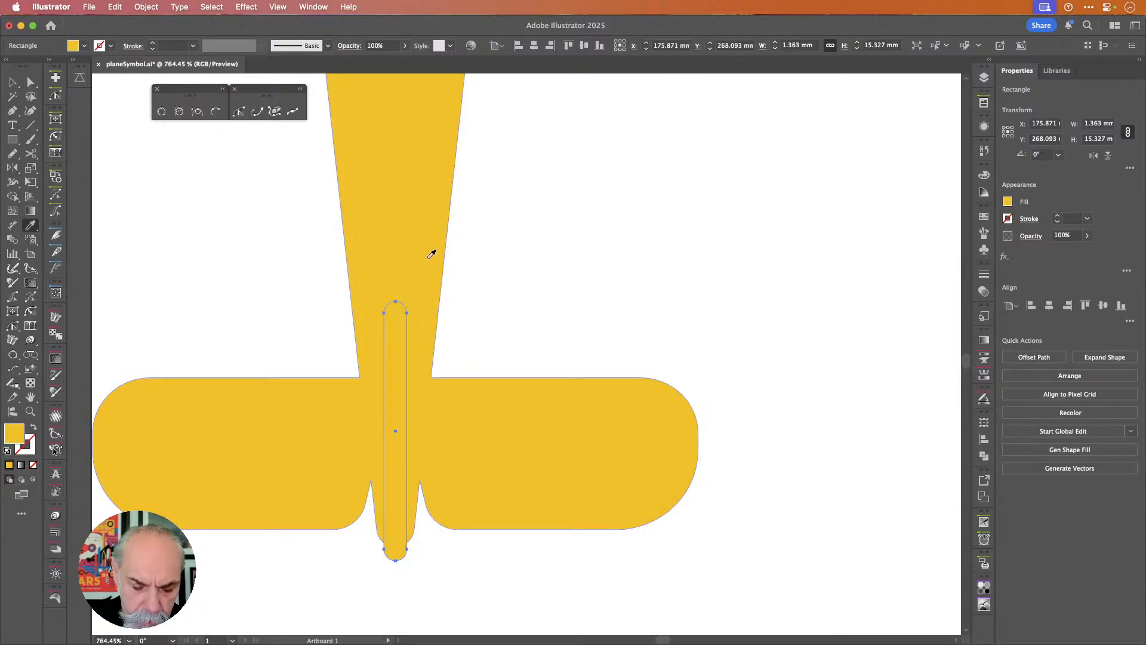
key("shift+x")
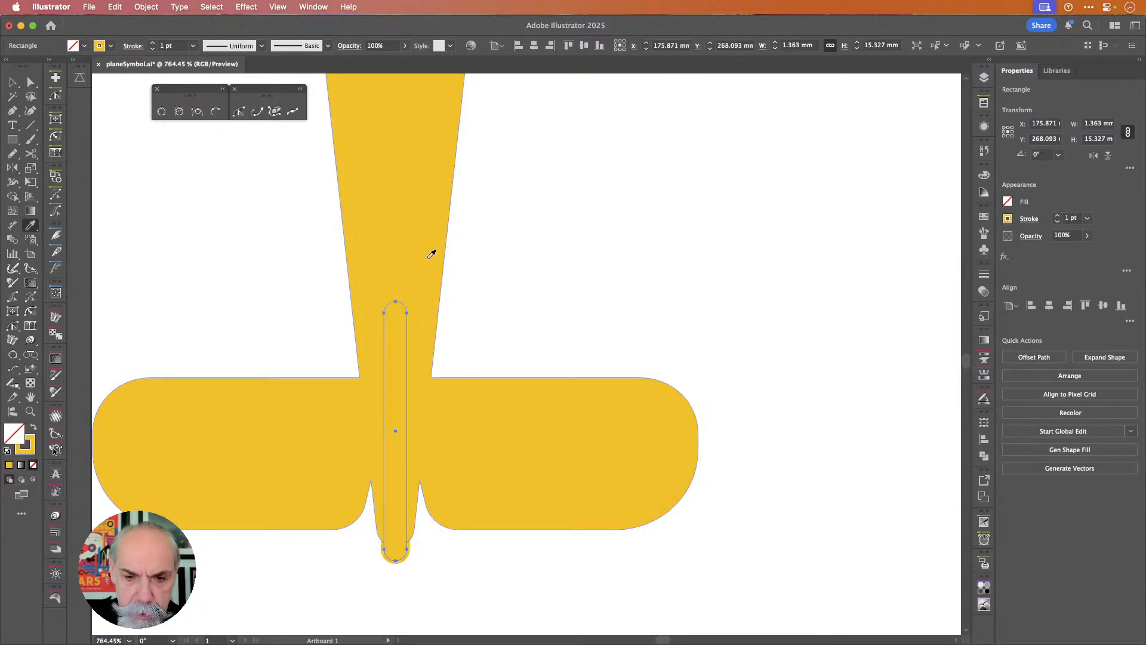
- Set the Color Guide to the Analogous harmony rule, try a lighter yellow tint as the tail fin's fill and undo that fill
left_click(982, 190)
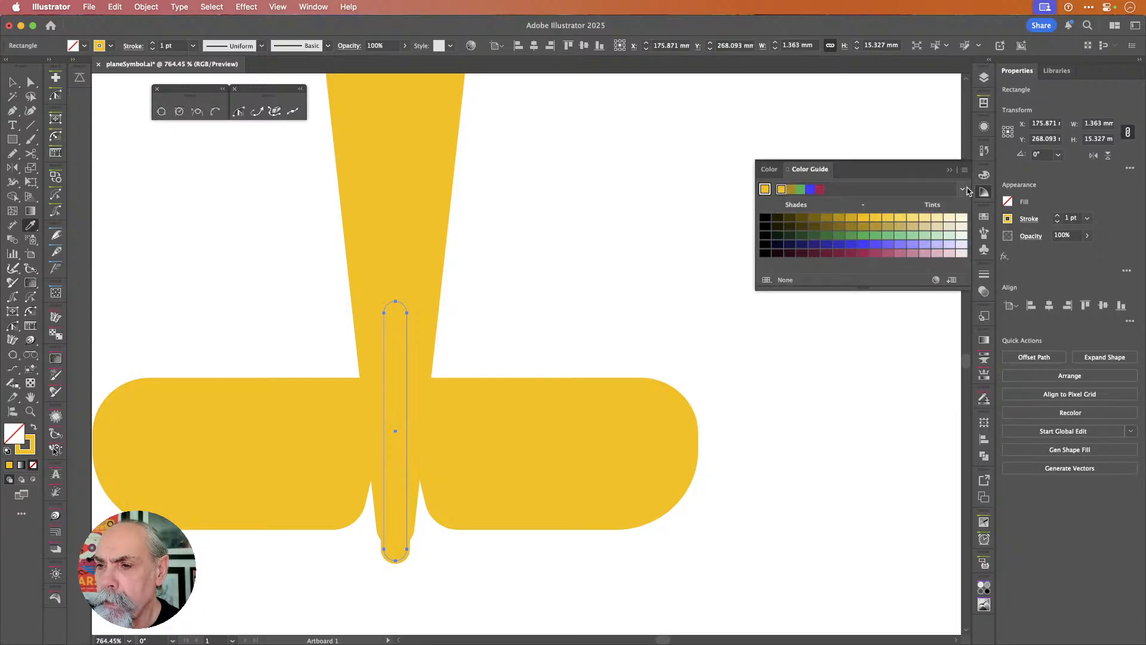
left_click(962, 188)
scroll(936, 237, "up", 5)
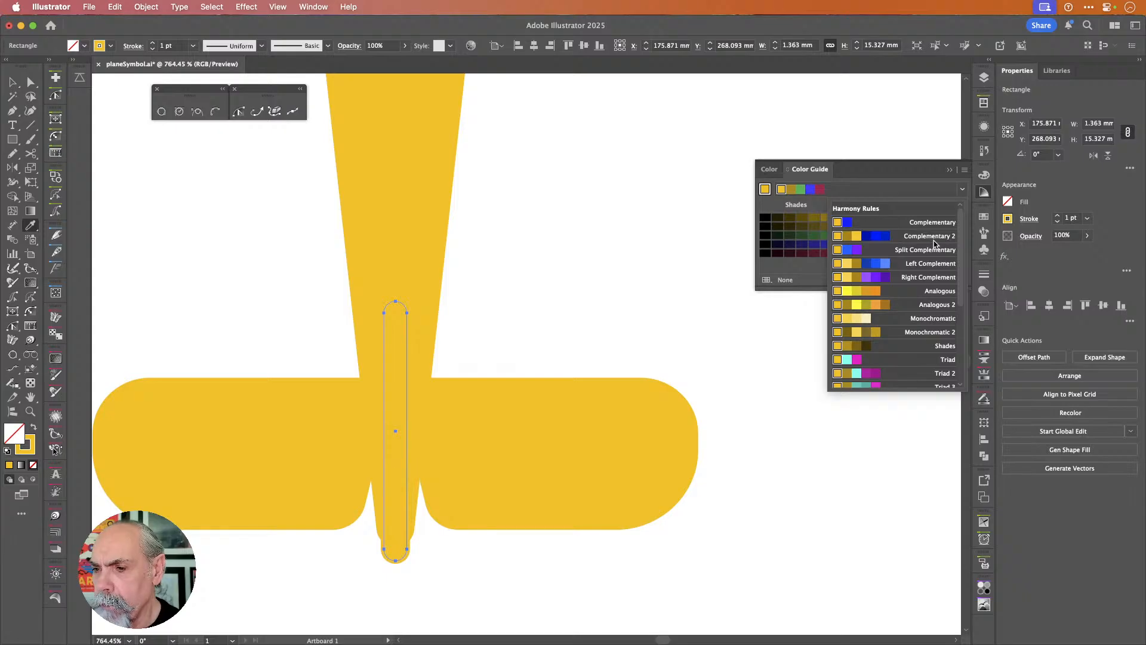
left_click(931, 292)
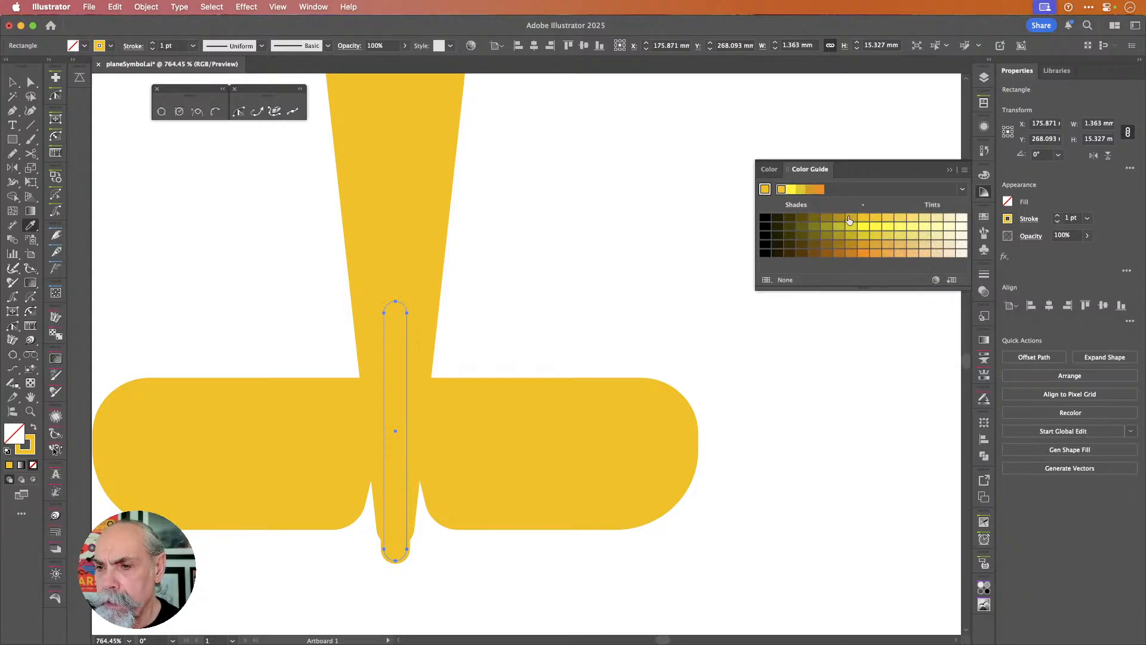
left_click(901, 219)
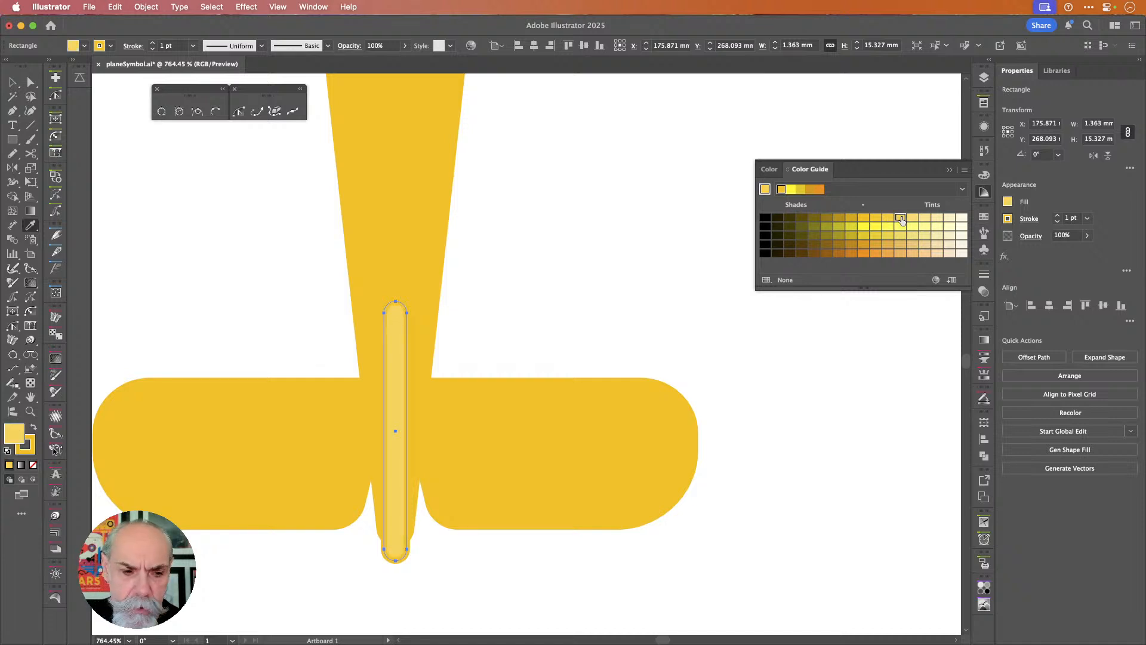
key("super+z")
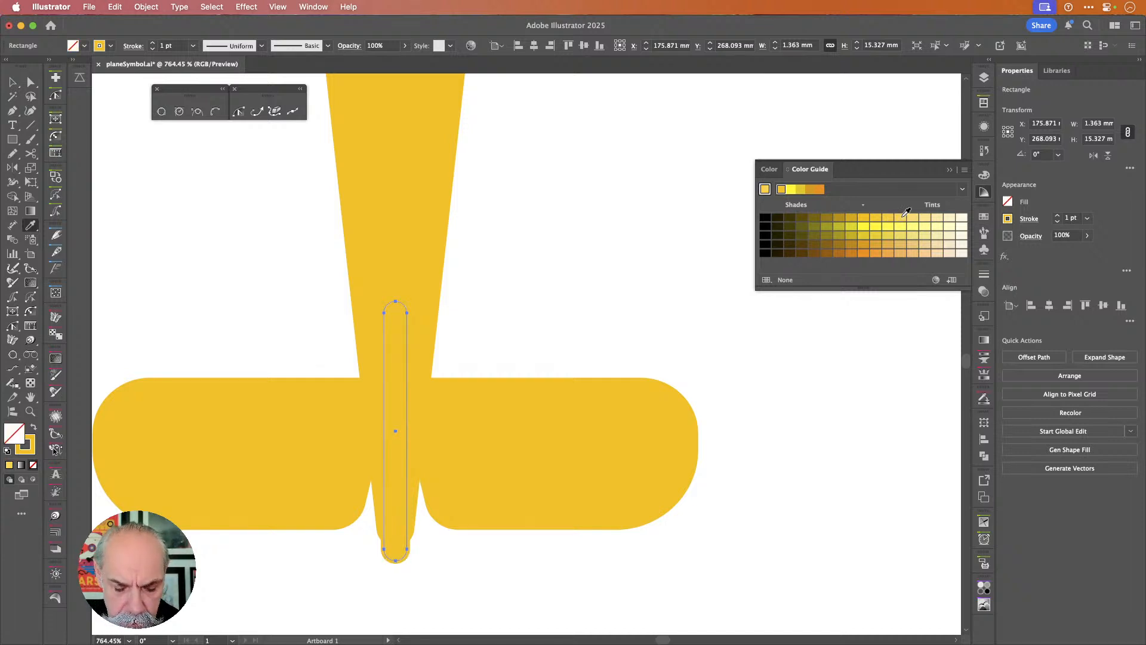
- Apply the lighter yellow tint to the tail fin's stroke, deselect the fin and close the Color Guide
key("x")
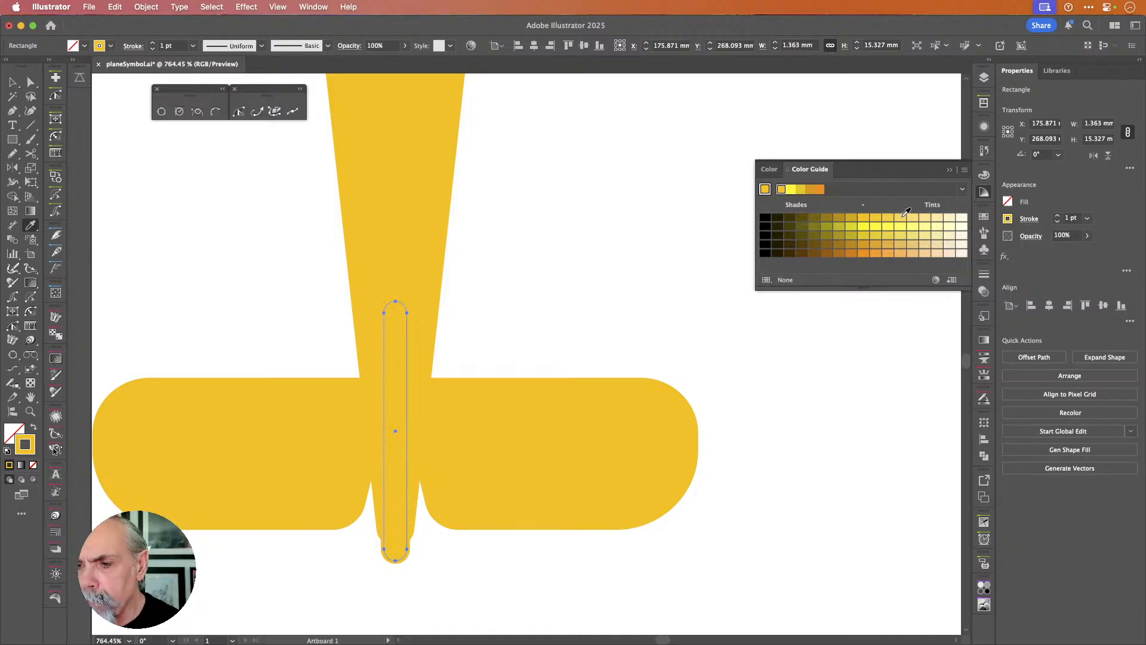
left_click(901, 218)
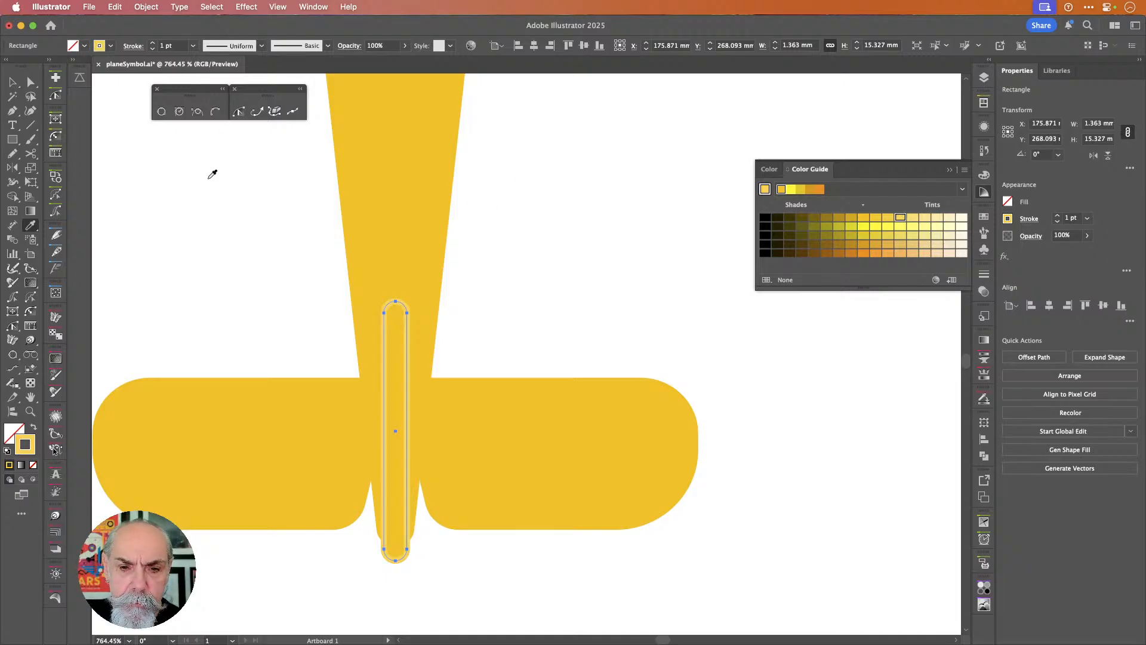
left_click(13, 82)
left_click(204, 240)
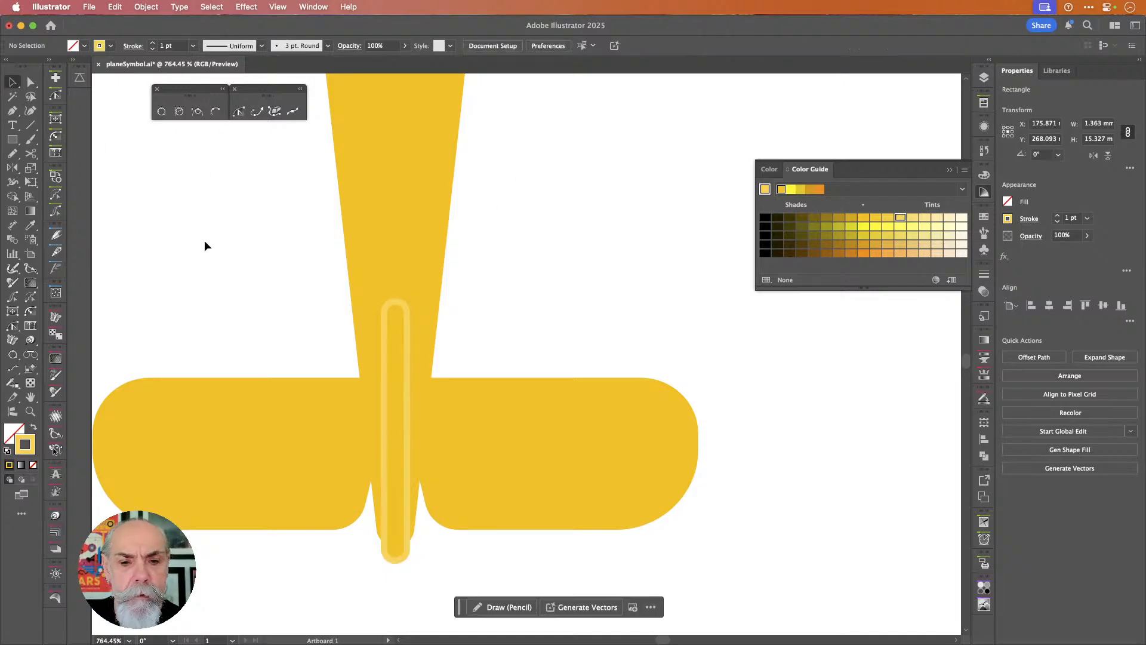
scroll(651, 267, "down", 3)
scroll(650, 268, "up", 5)
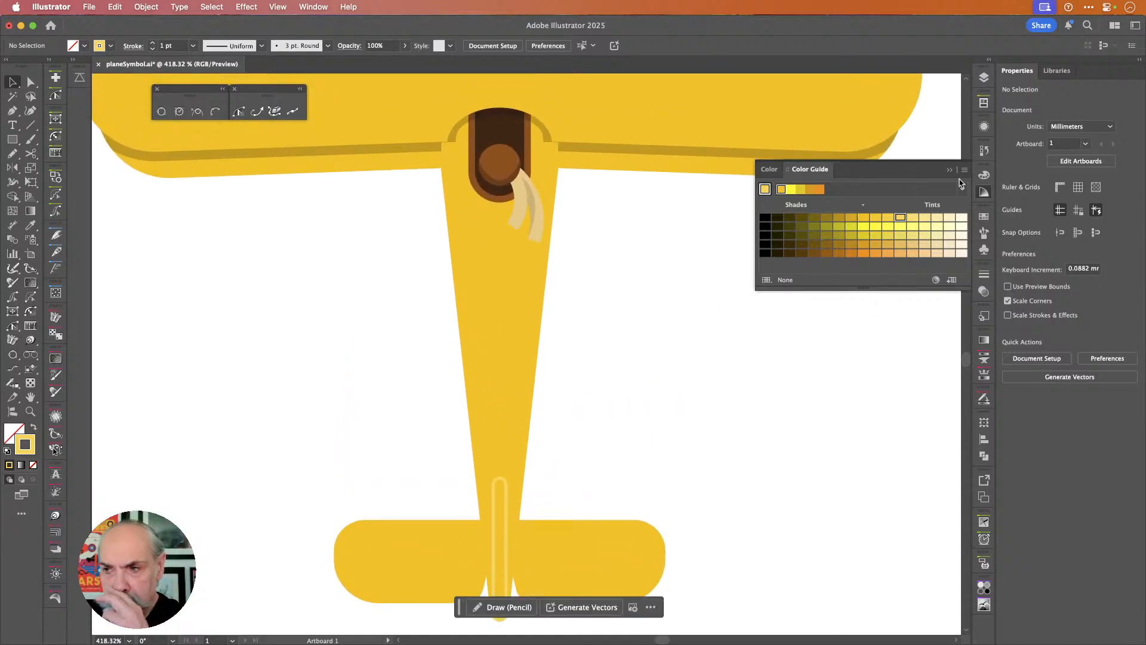
left_click(985, 194)
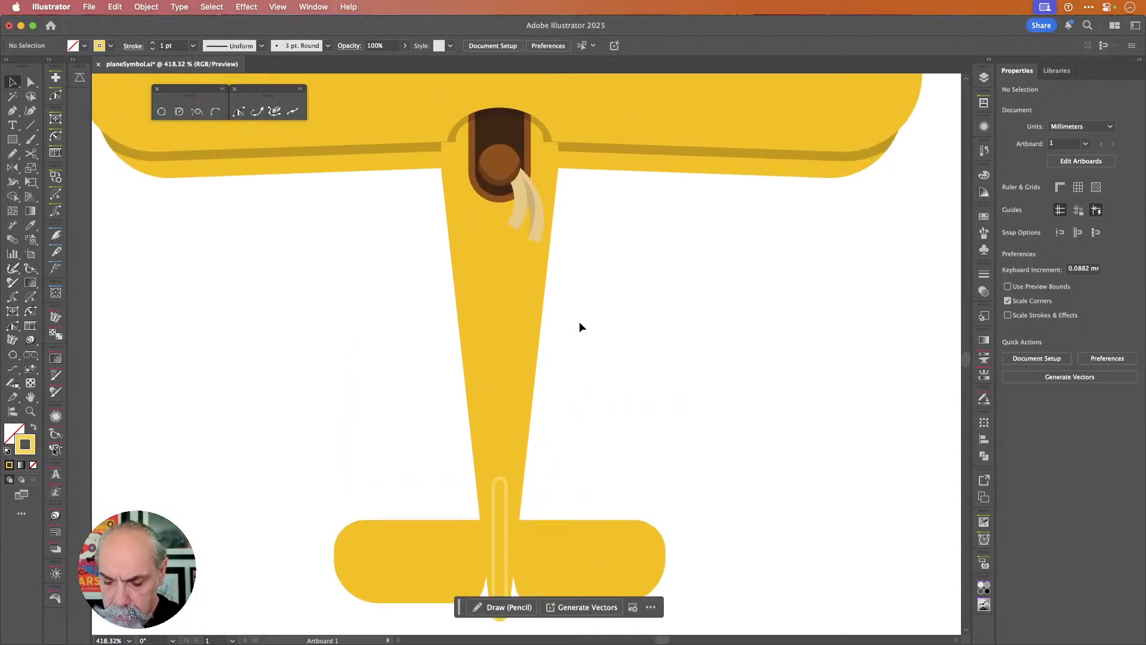
- Draw a line about 3.74 × 36.41 mm along the rear fuselage's left edge, with a 4 pt stroke and a lens-shaped width profile
key("backslash")
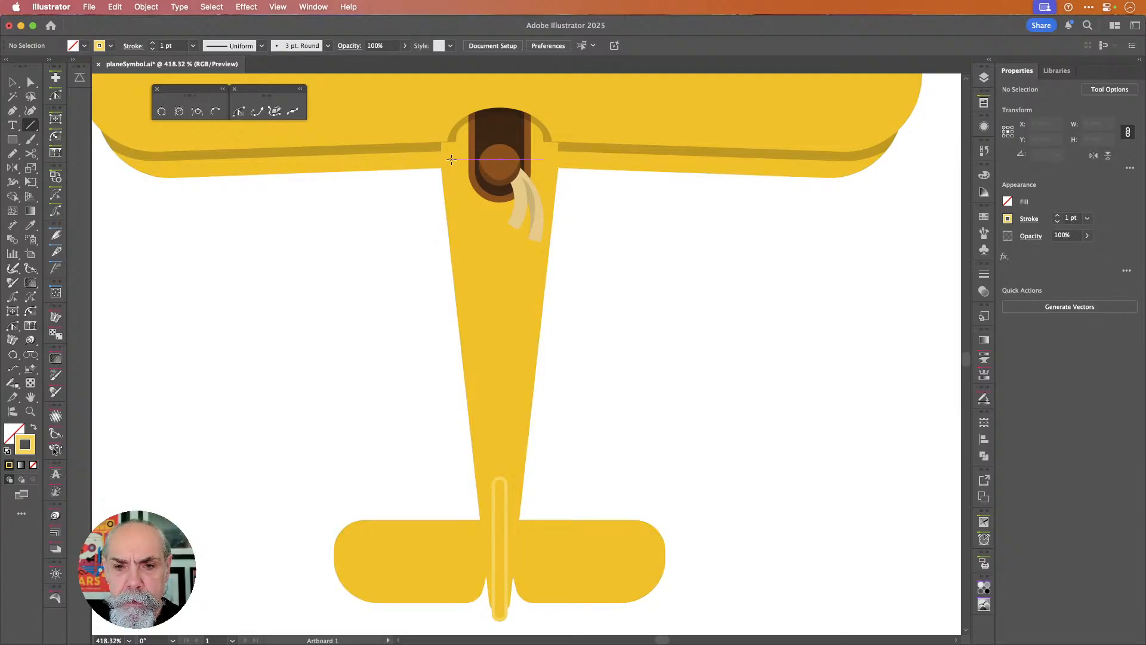
left_click_drag(452, 160, 486, 495)
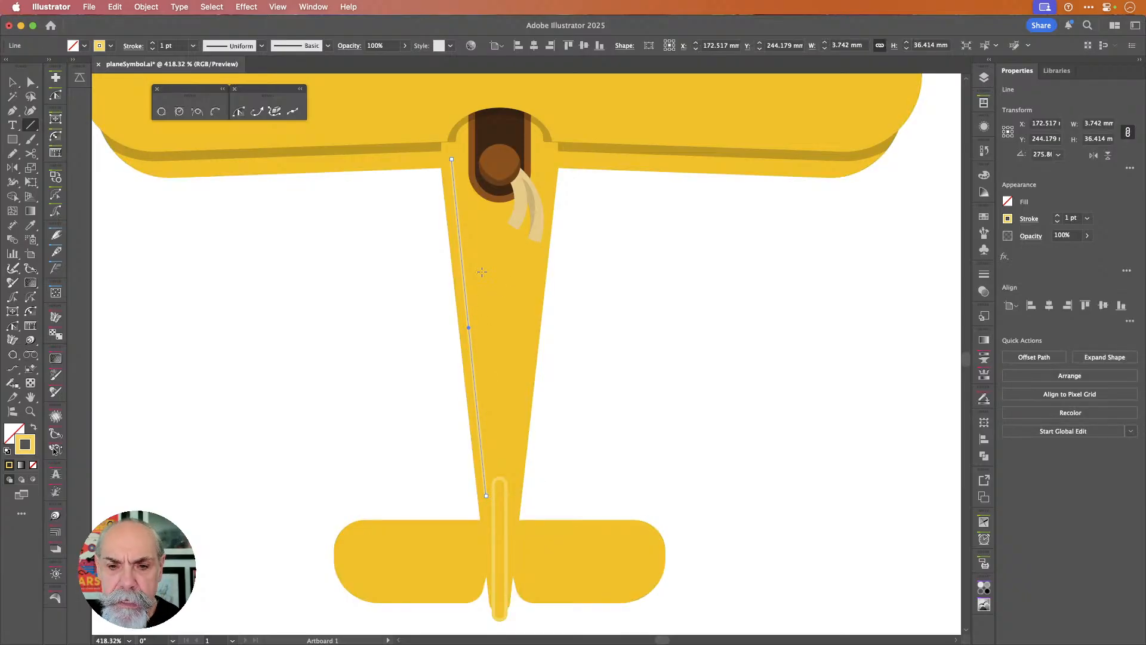
scroll(483, 268, "up", 5)
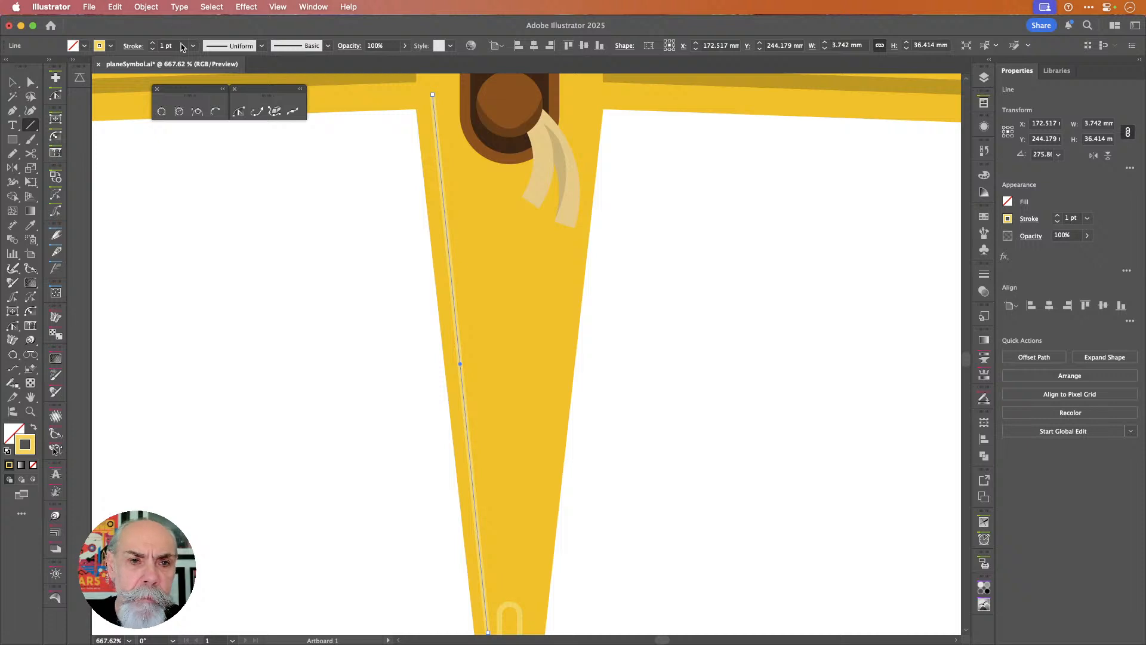
scroll(177, 46, "up", 4)
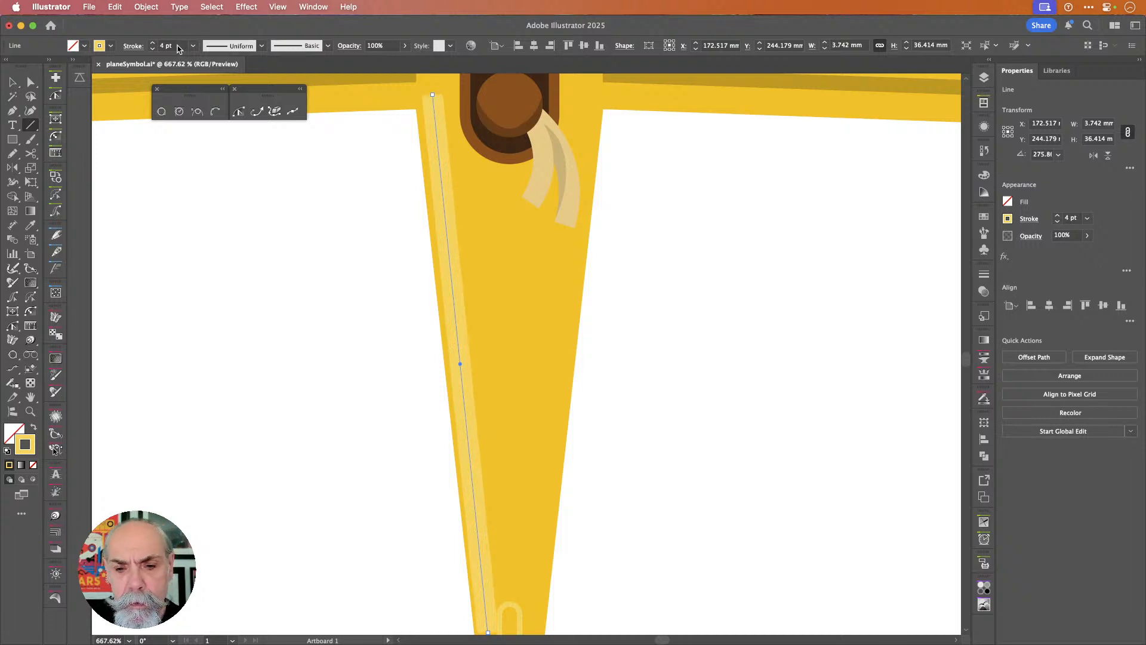
scroll(177, 48, "down", 1)
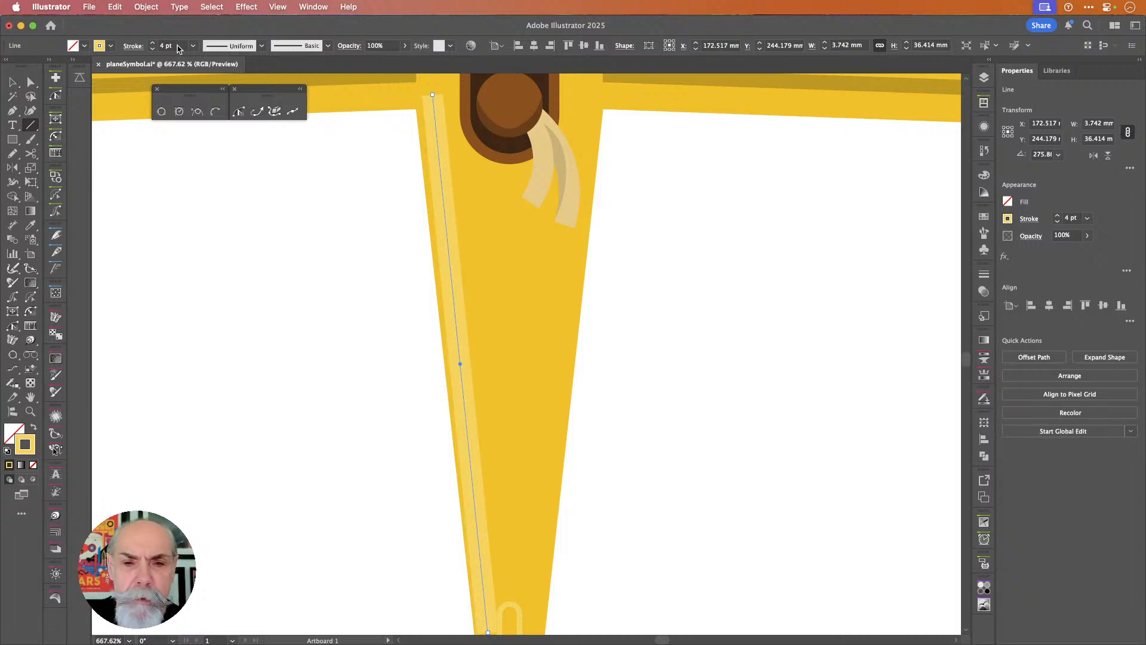
left_click(261, 46)
left_click(229, 91)
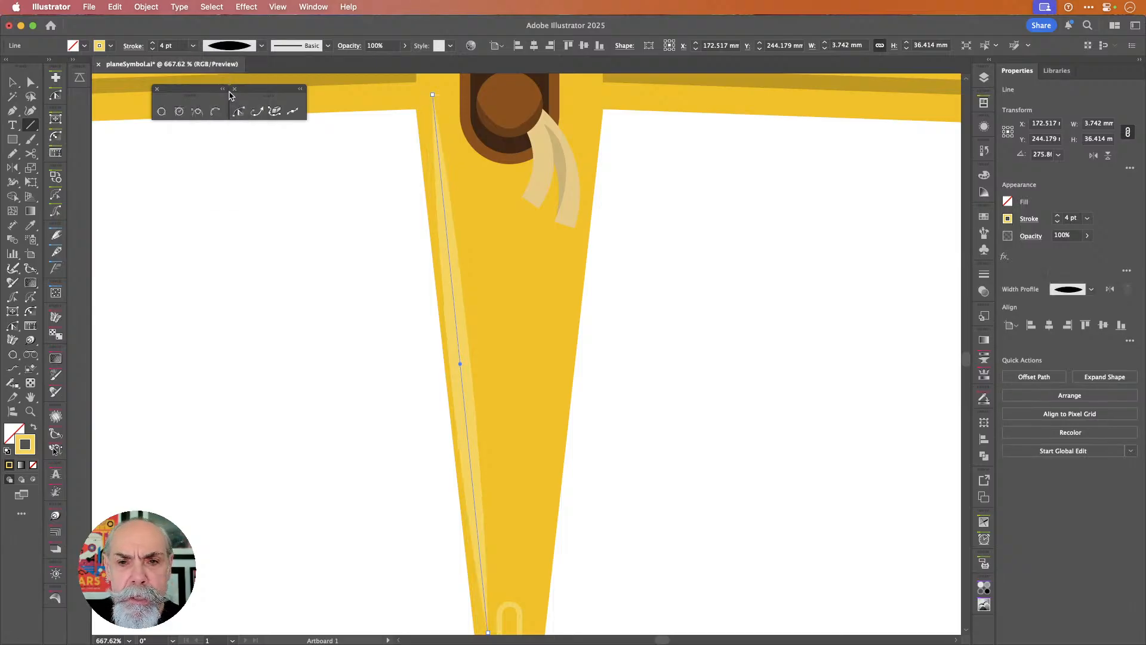
- Make the fuselage line's stroke white and set its transparency to Screen blending at 25% opacity
left_click(15, 83)
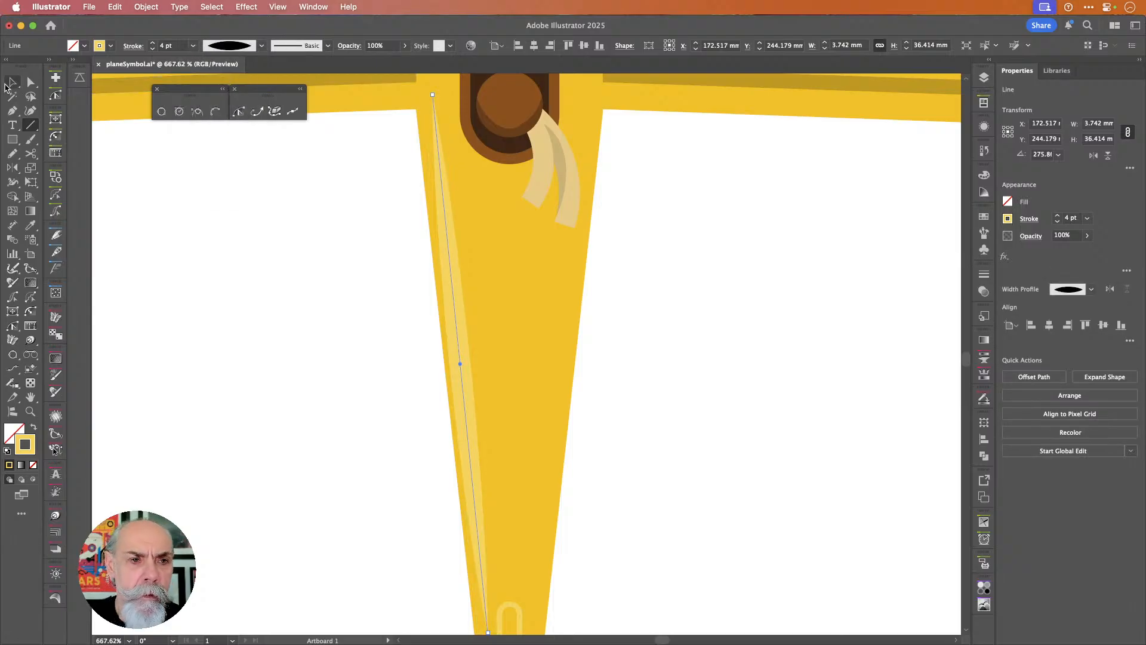
left_click(111, 46)
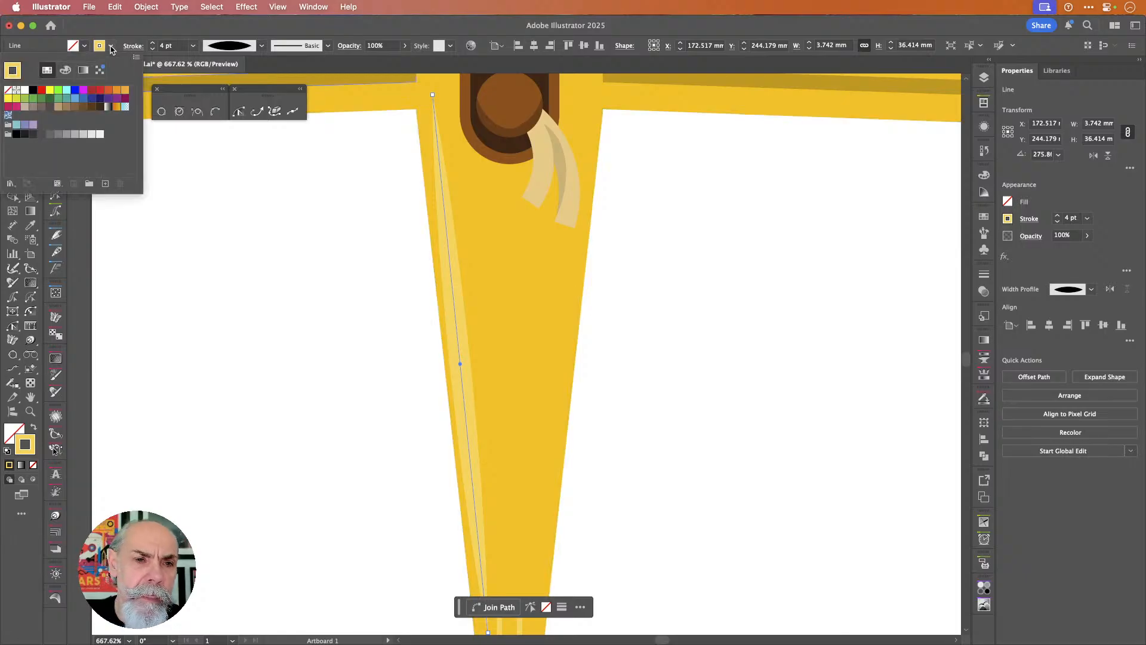
left_click(25, 89)
left_click(209, 31)
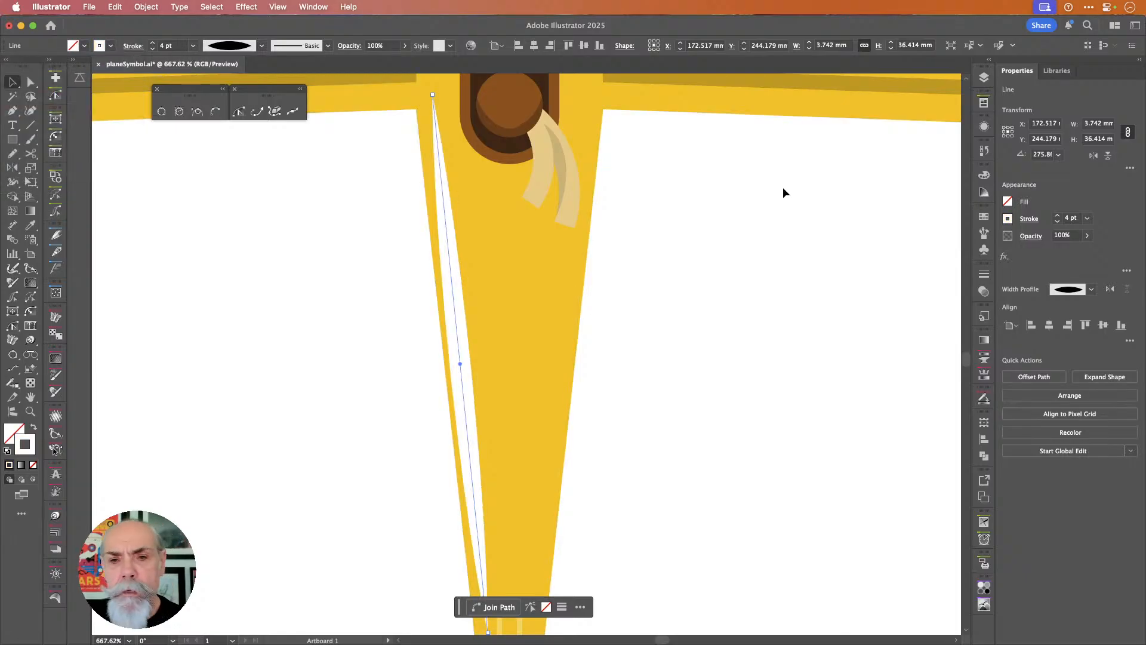
left_click(1030, 236)
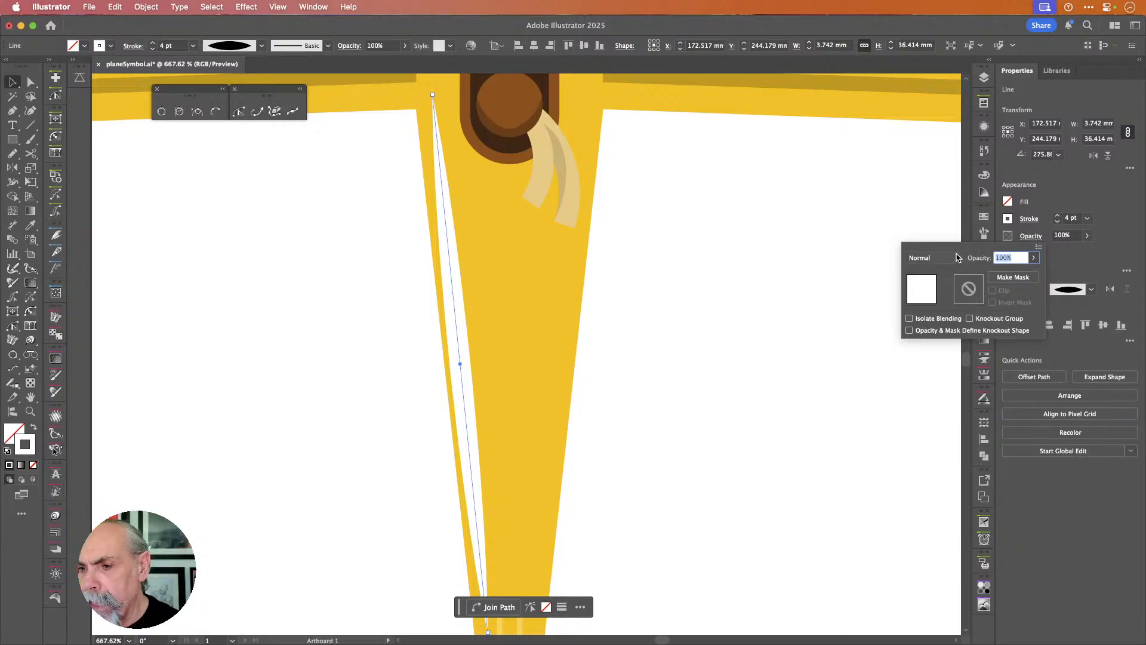
left_click(934, 258)
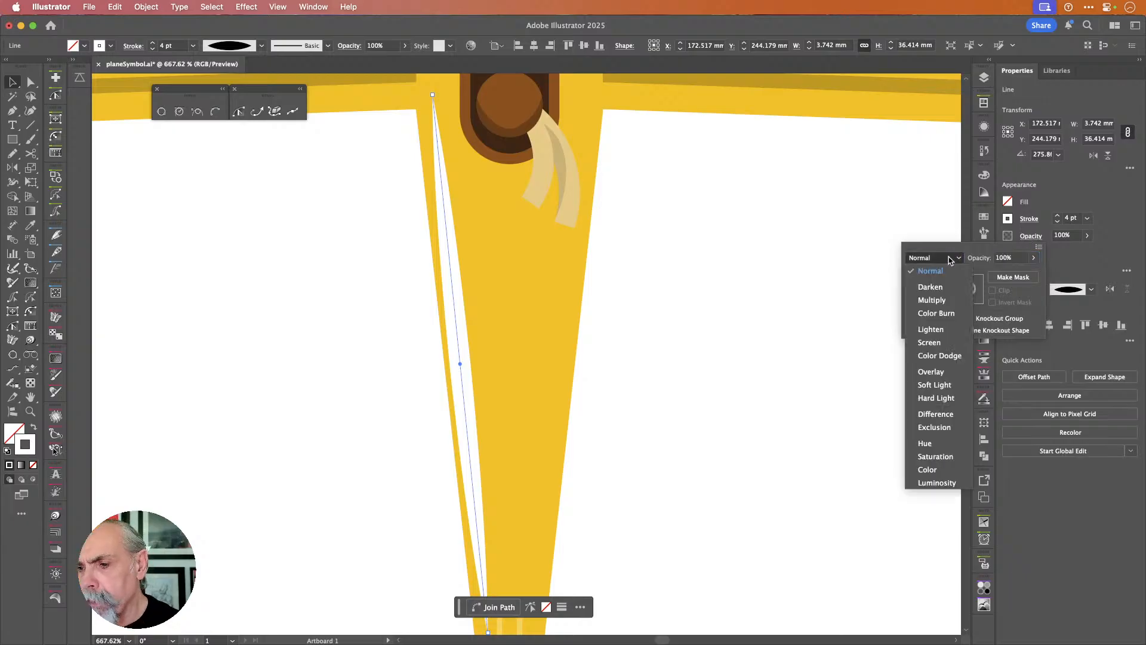
left_click(930, 343)
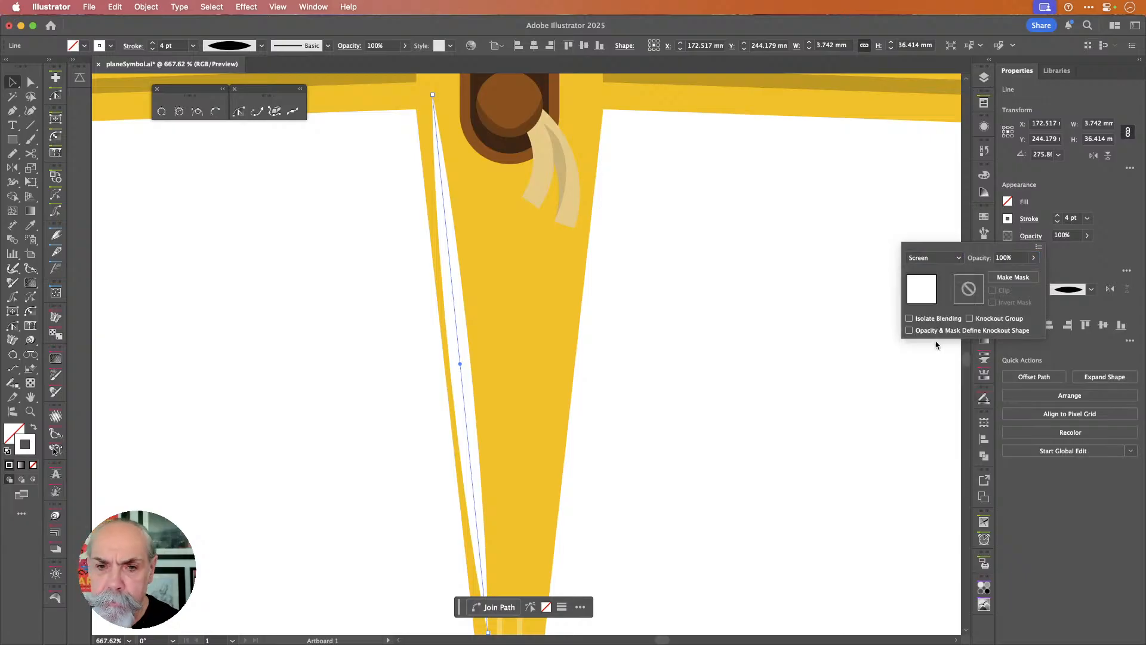
left_click(1034, 257)
left_click_drag(1027, 276, 1001, 280)
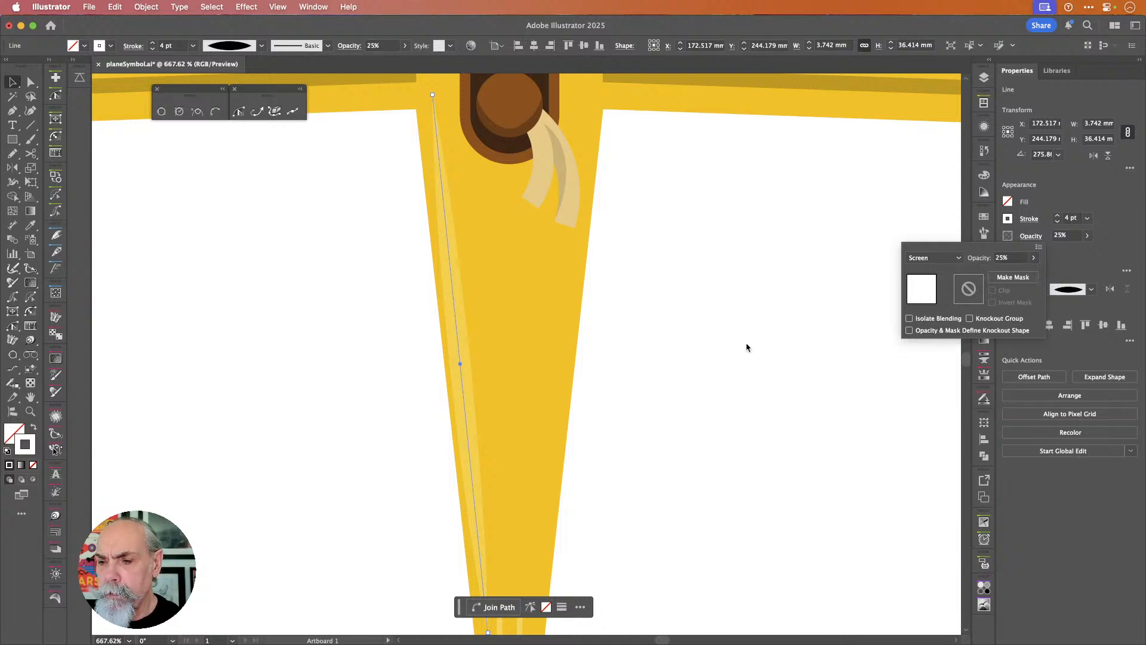
scroll(819, 285, "down", 5)
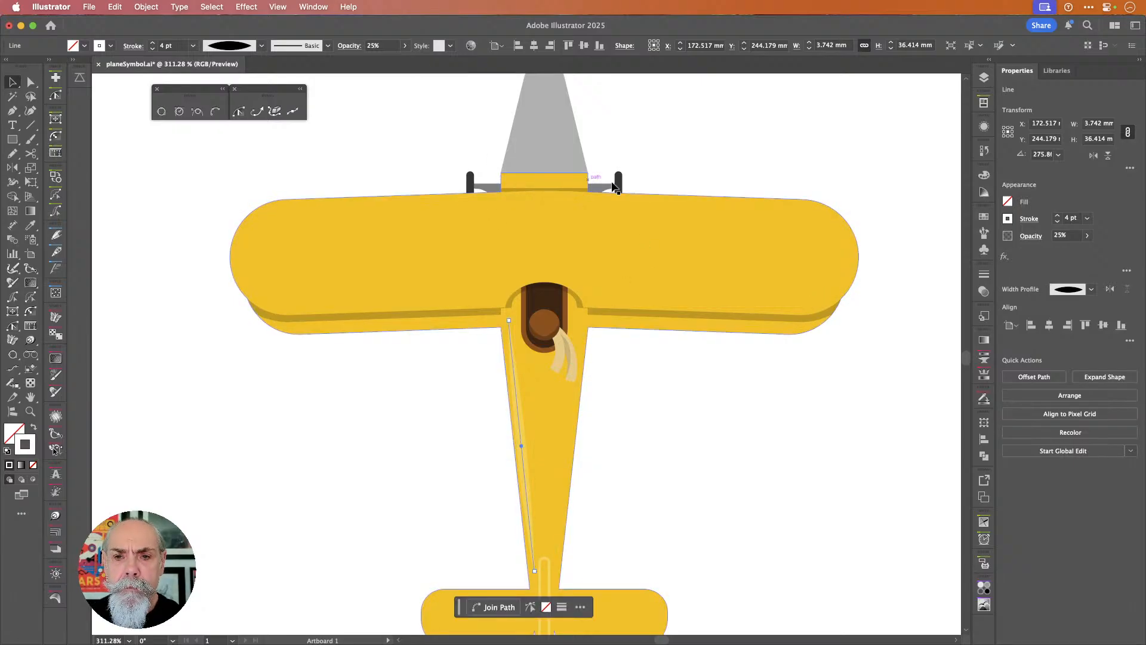
- Reflect a copy of the fuselage highlight line across a vertical axis through the centre of the teal circle
scroll(663, 199, "down", 4)
scroll(665, 145, "up", 4)
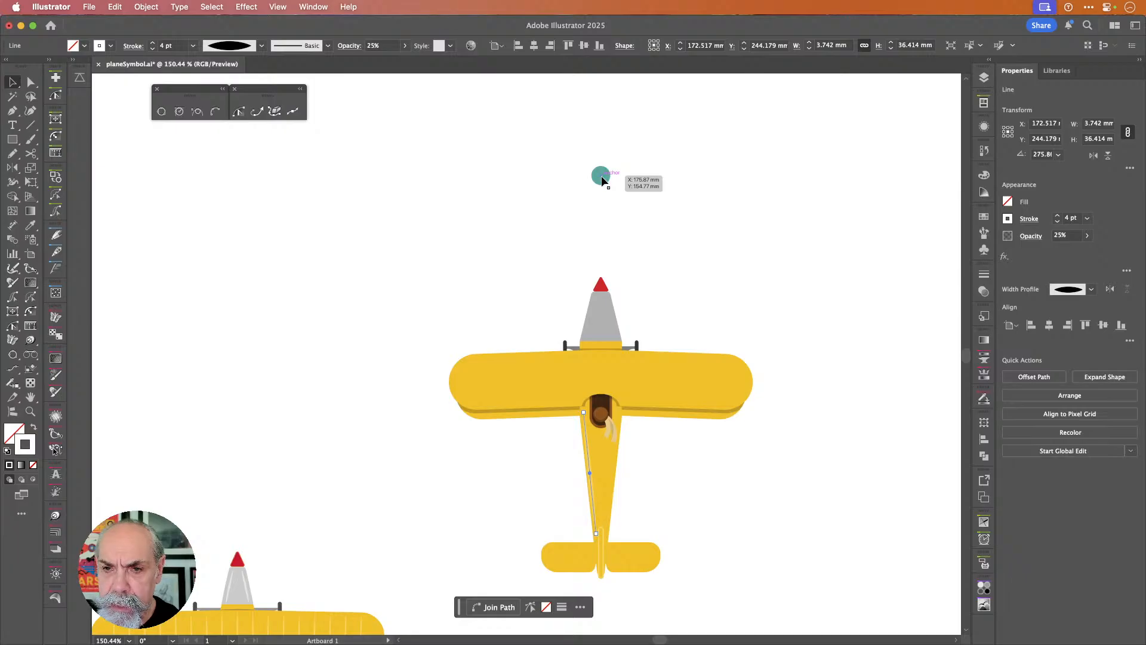
key("o")
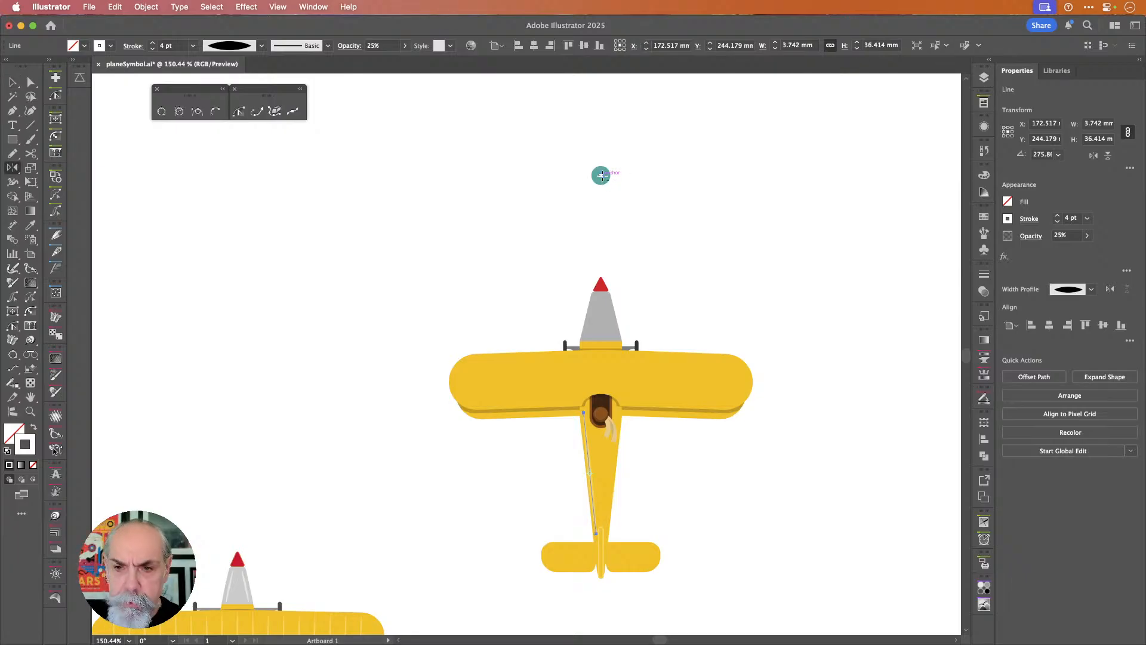
left_click(601, 175, "alt")
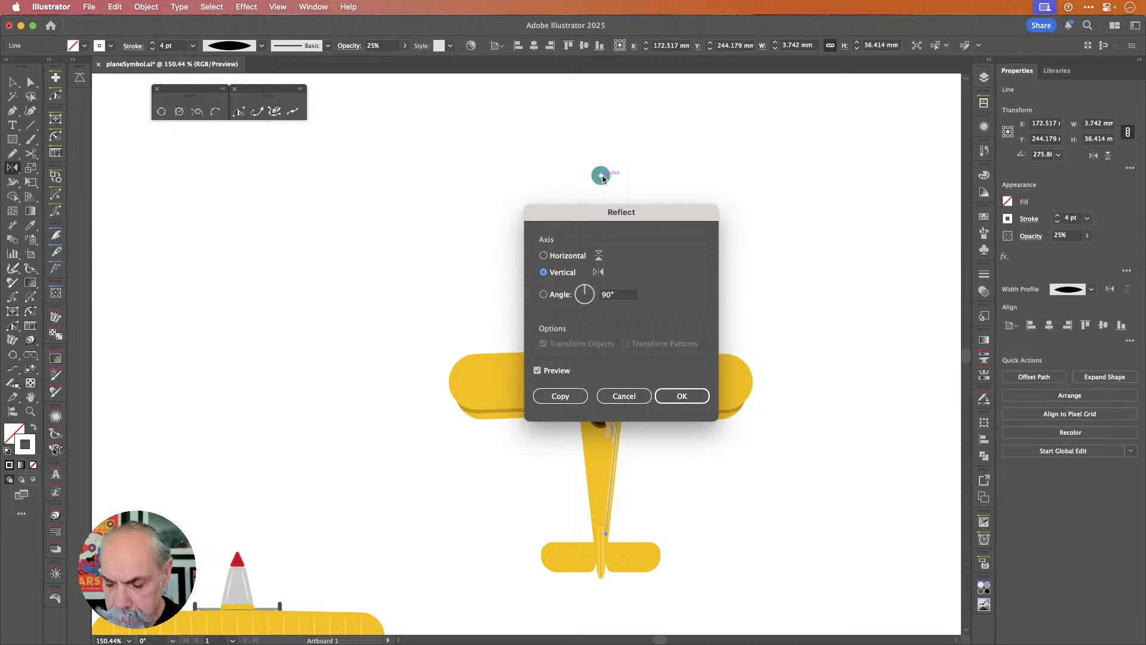
key("Return")
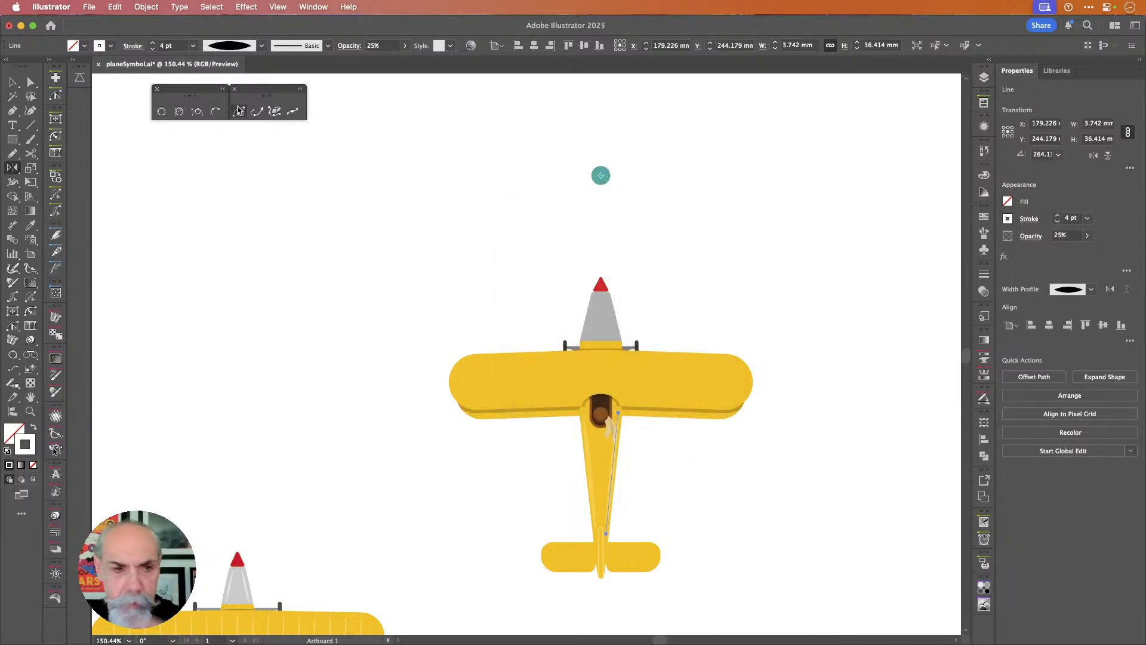
key("v")
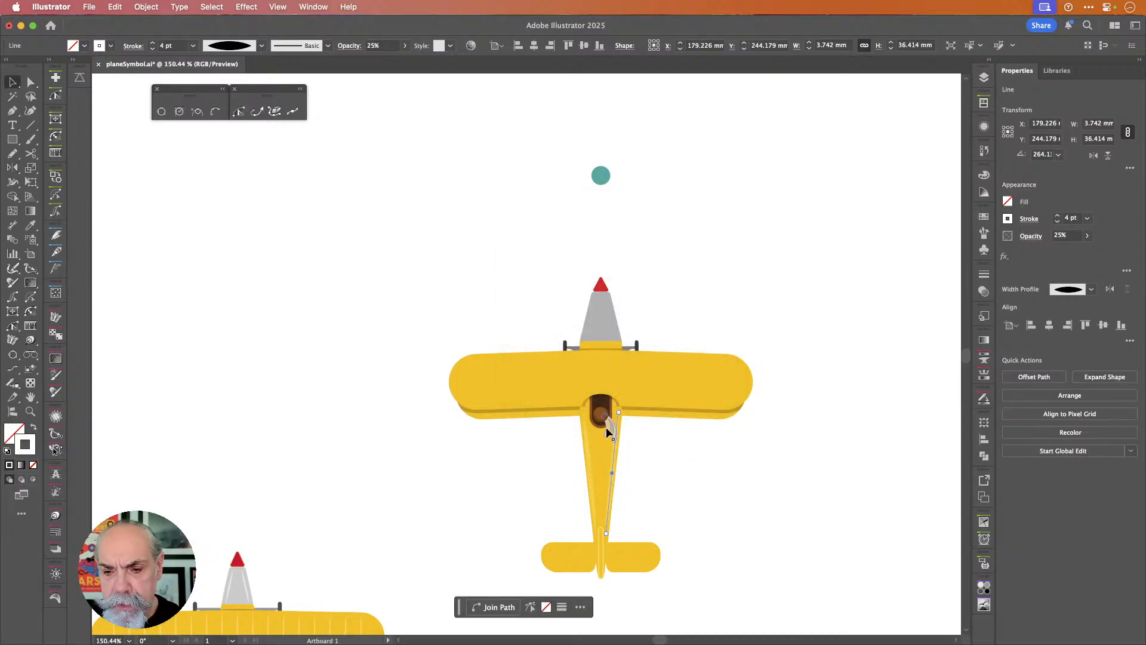
scroll(614, 437, "up", 6)
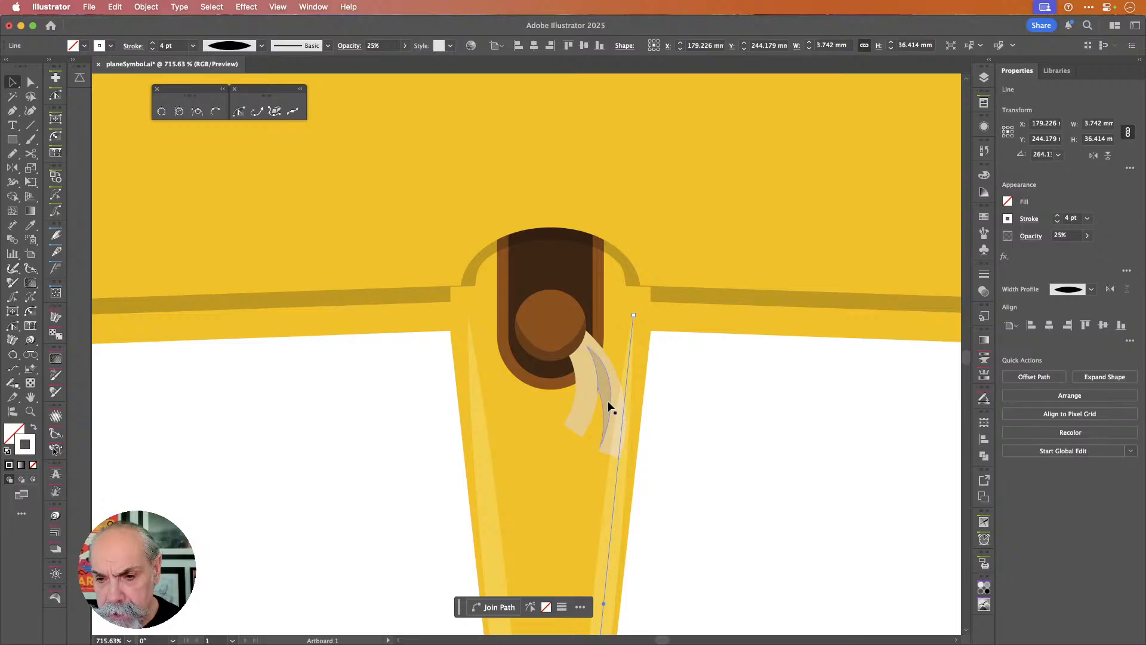
left_click(611, 378)
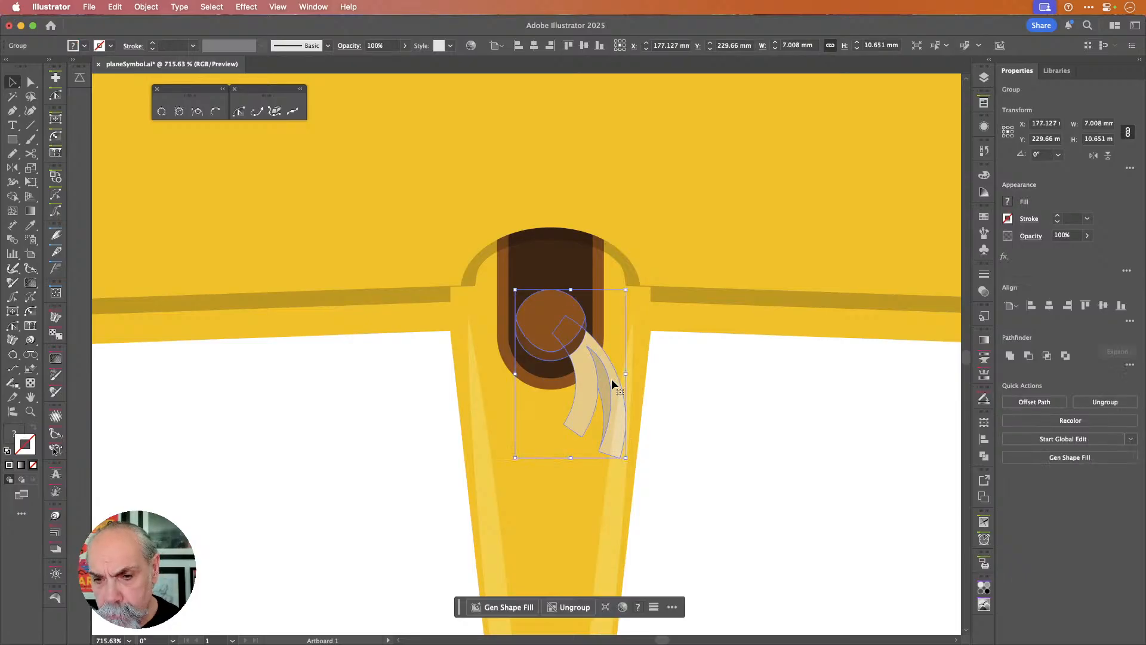
left_click(687, 411)
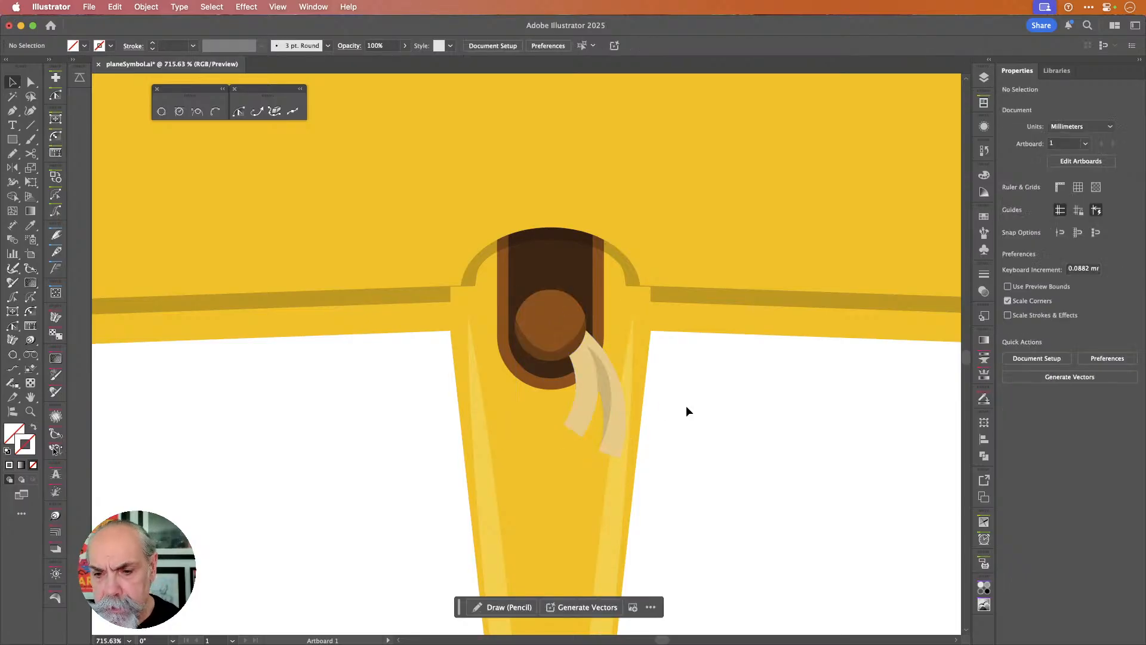
key("super+0")
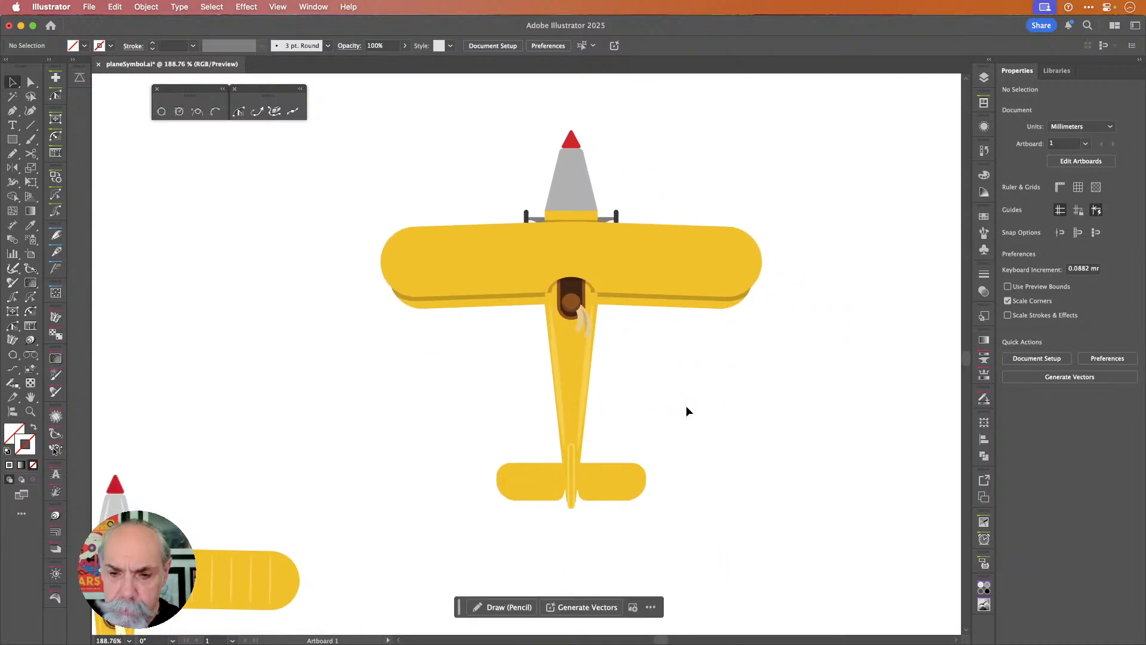
key("l")
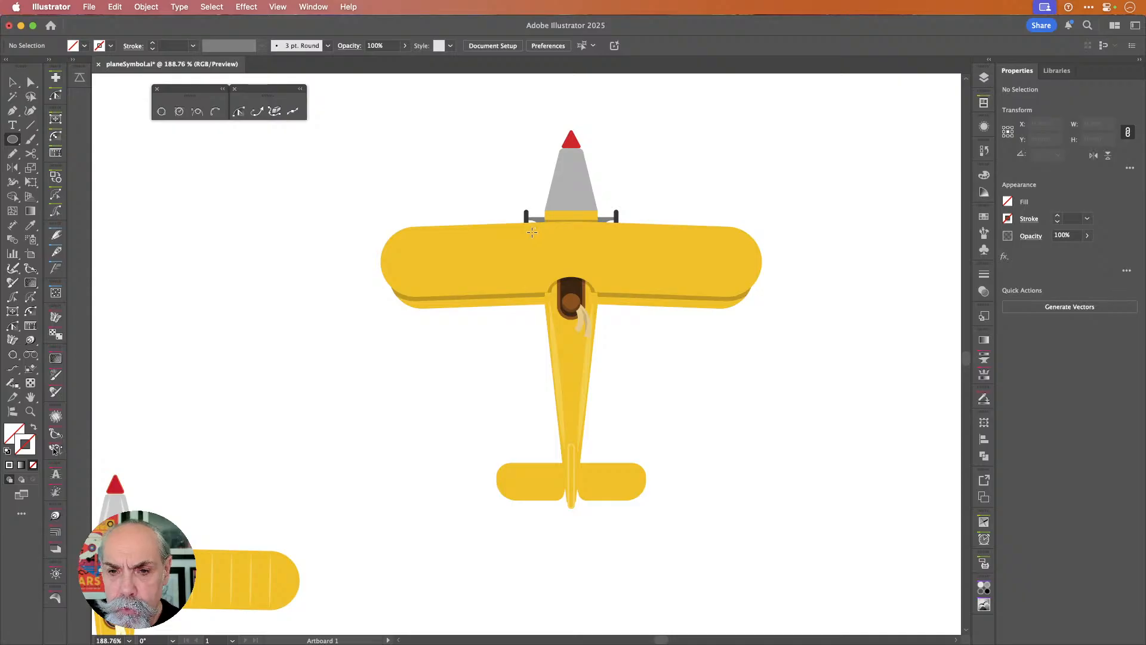
left_click_drag(534, 231, 515, 288)
key("super+z")
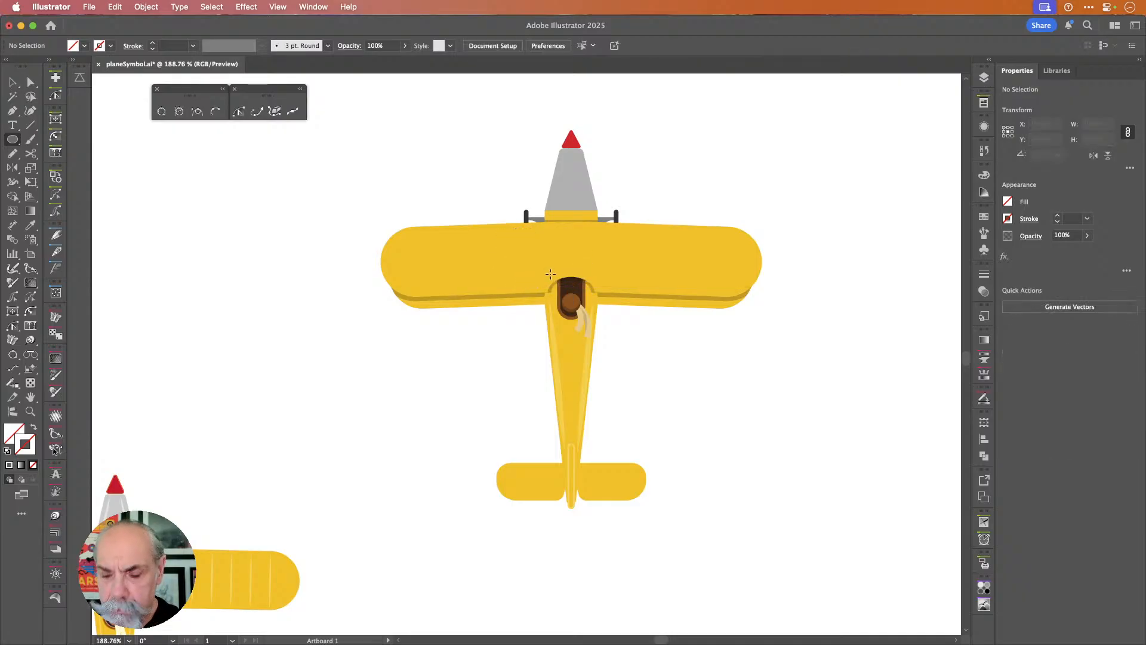
- Draw a vertical line about 13.14 mm long across the upper wing, just left of the cockpit
key("backslash")
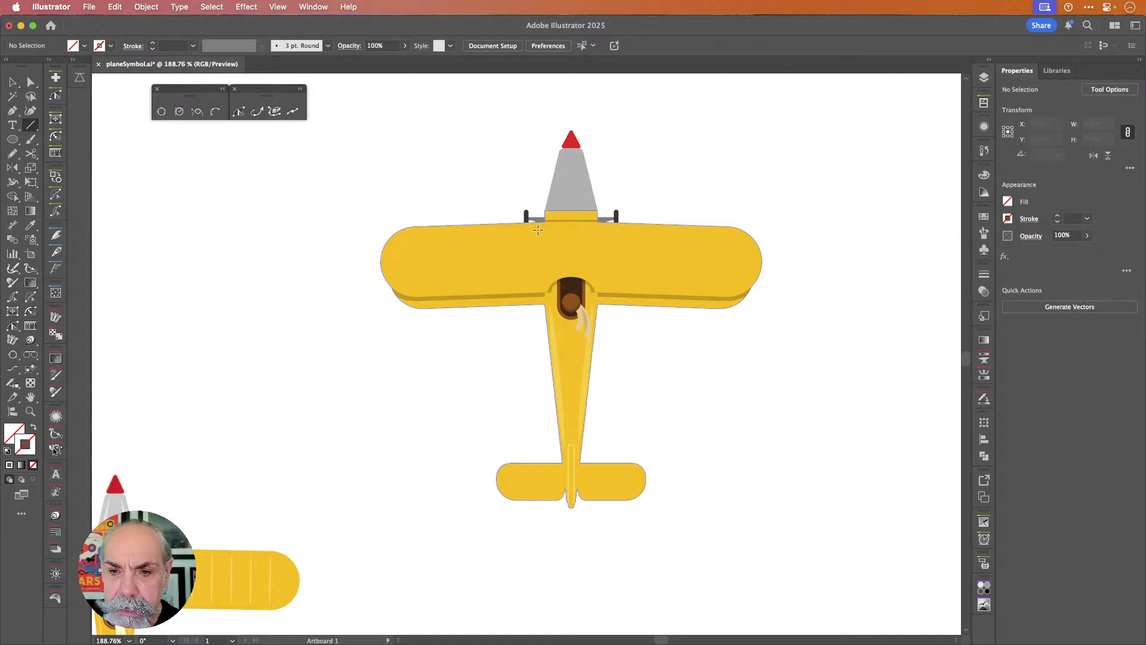
left_click_drag(538, 230, 539, 284)
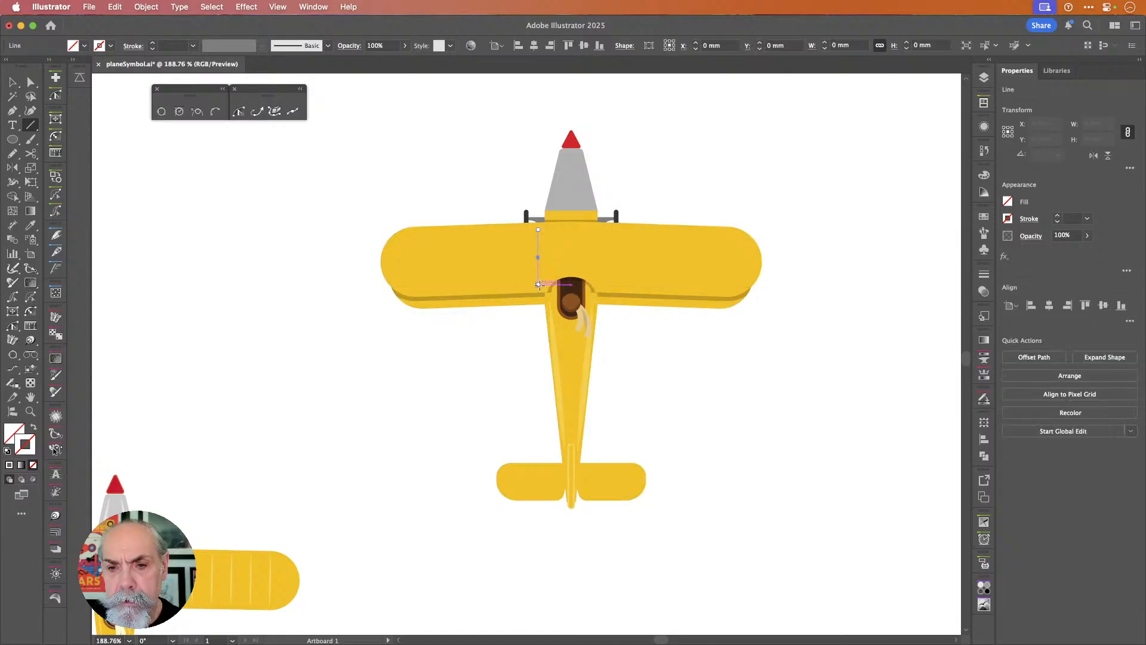
key("v")
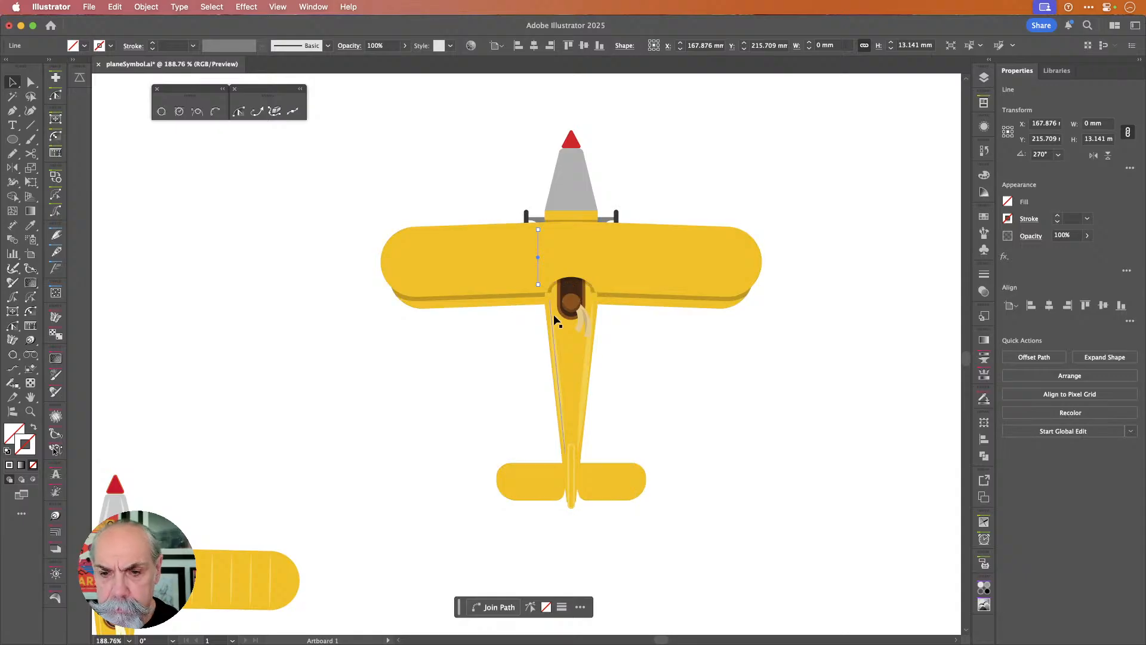
- Copy the left fuselage highlight's white 4 pt stroke and 25% opacity onto the wing line with the Eyedropper
left_click(556, 355)
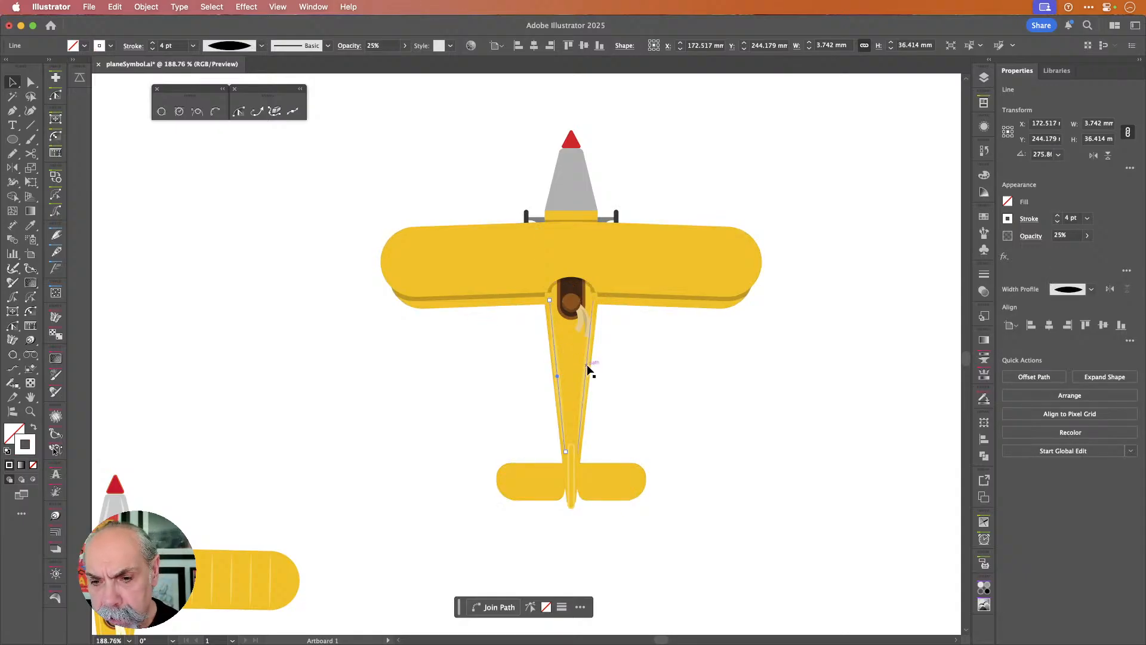
left_click(538, 257)
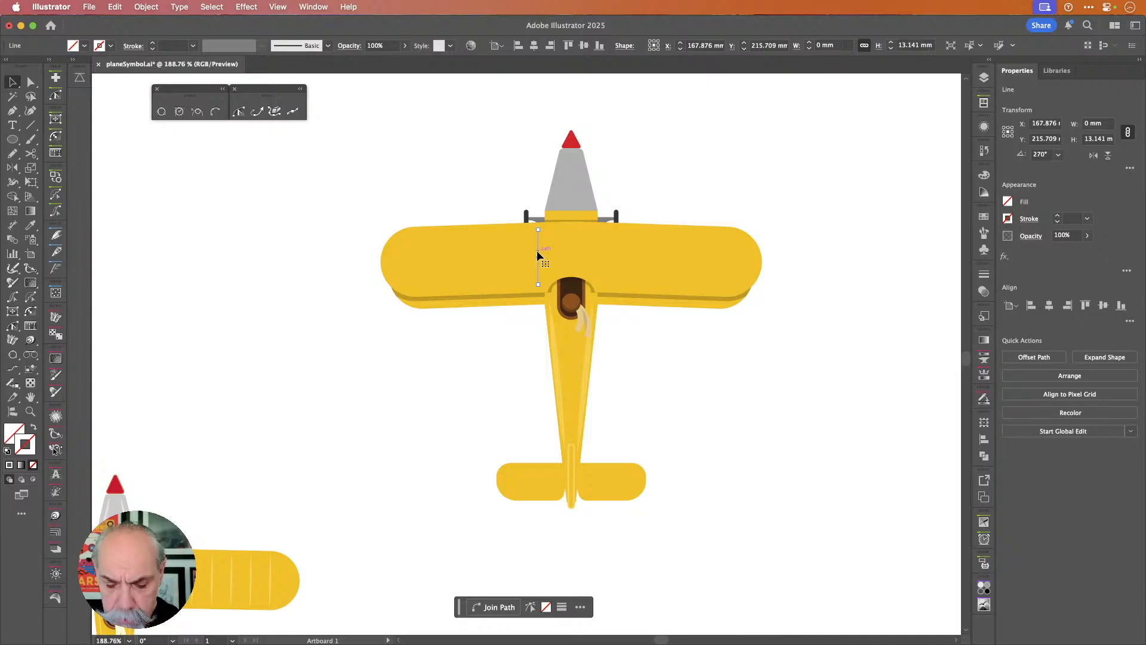
key("i")
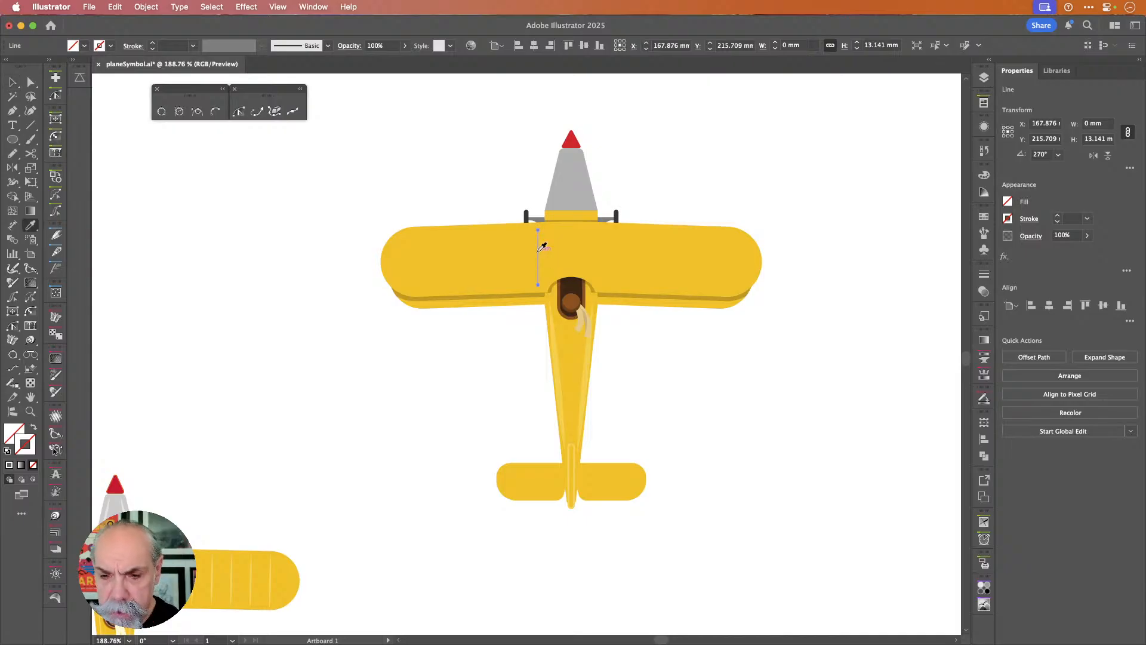
left_click(558, 338)
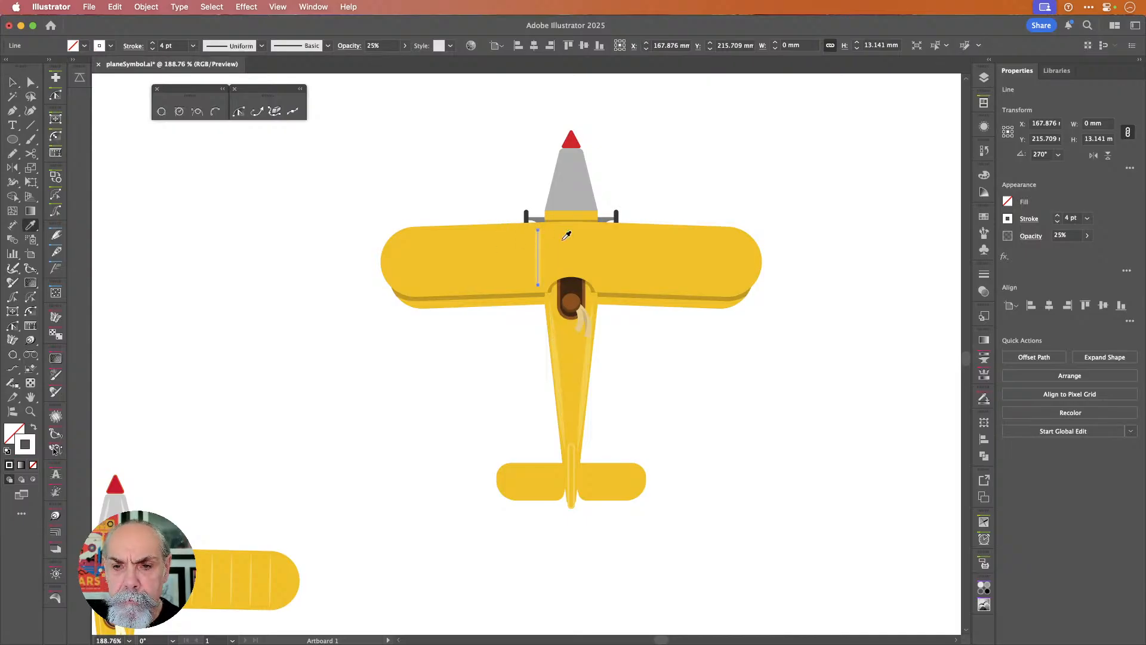
- Try the lens-shaped width profile on the wing line and replace it with the straight-sided profile with short tapered ends
scroll(568, 234, "up", 5)
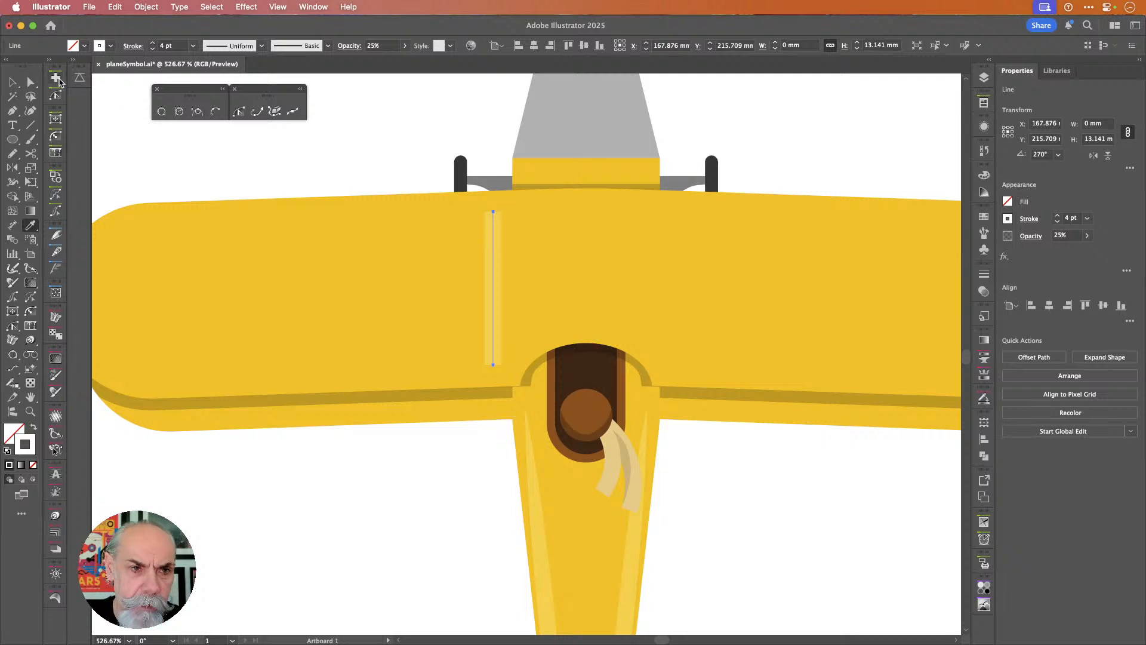
left_click(14, 82)
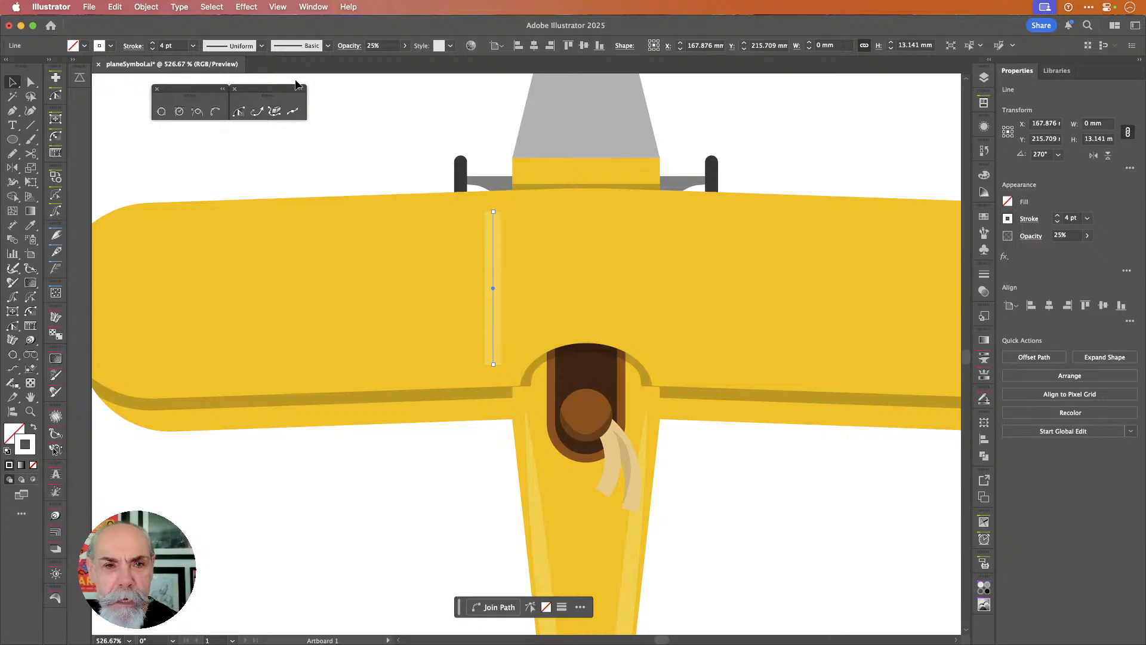
left_click(262, 46)
left_click(224, 83)
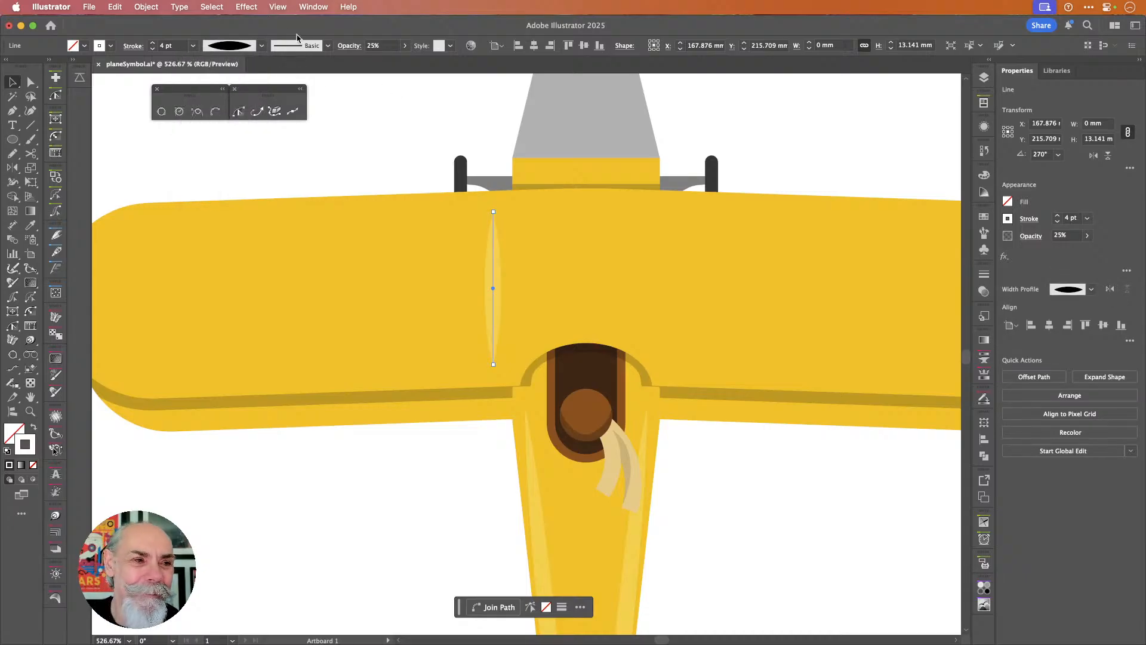
left_click(263, 46)
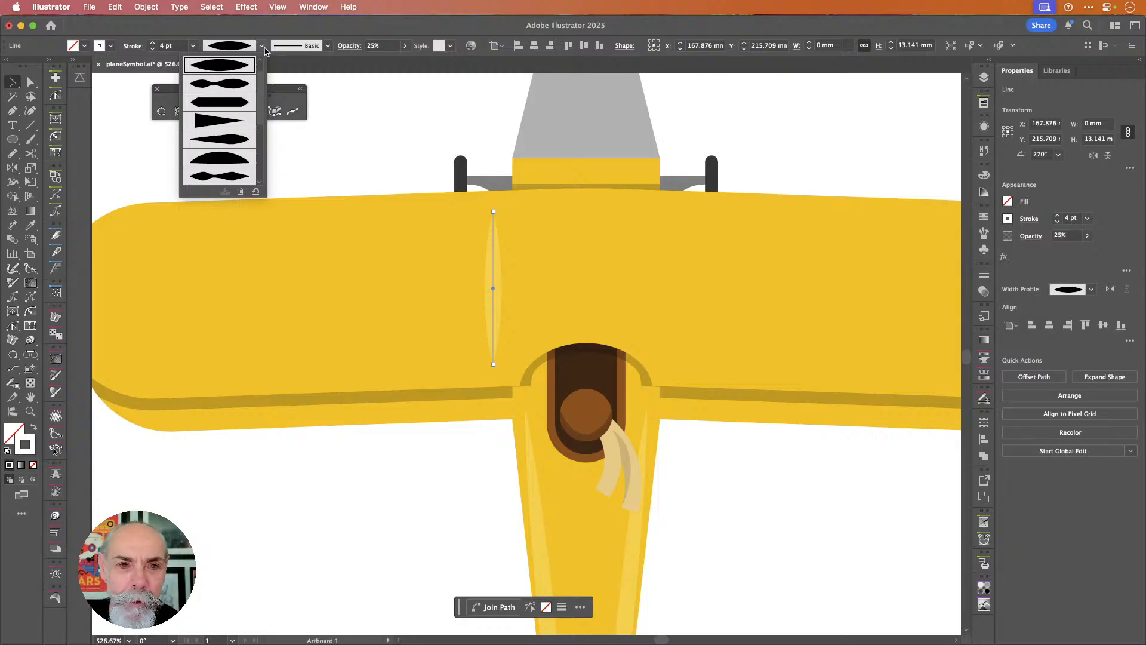
left_click(241, 108)
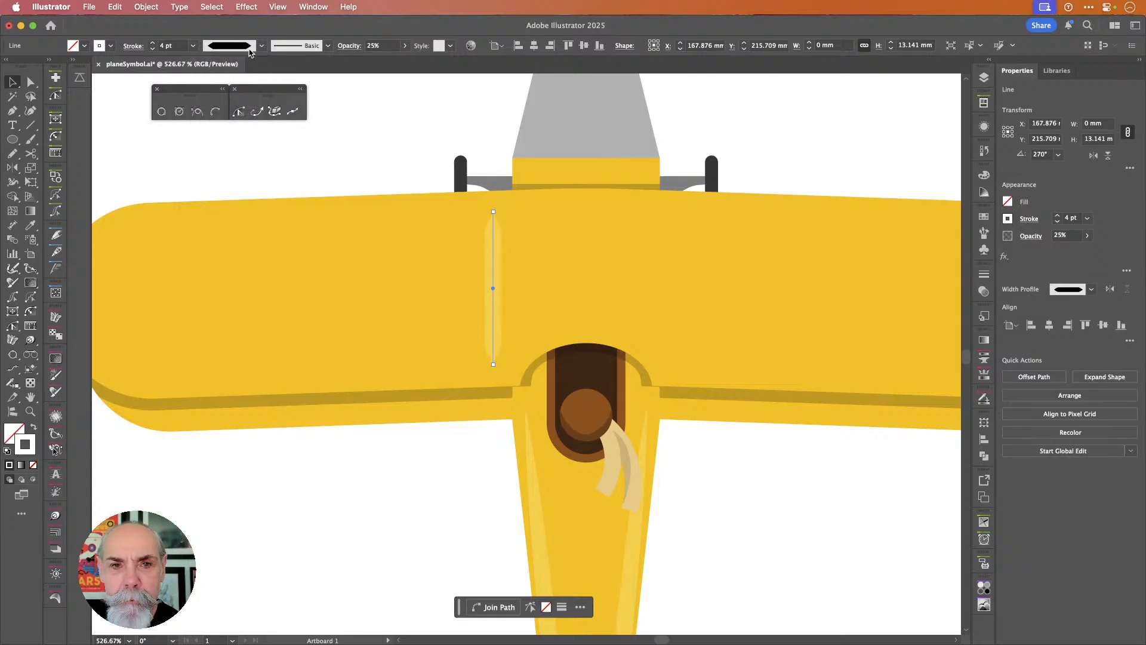
- Reduce the wing line's stroke weight to 2 pt
left_click(153, 49)
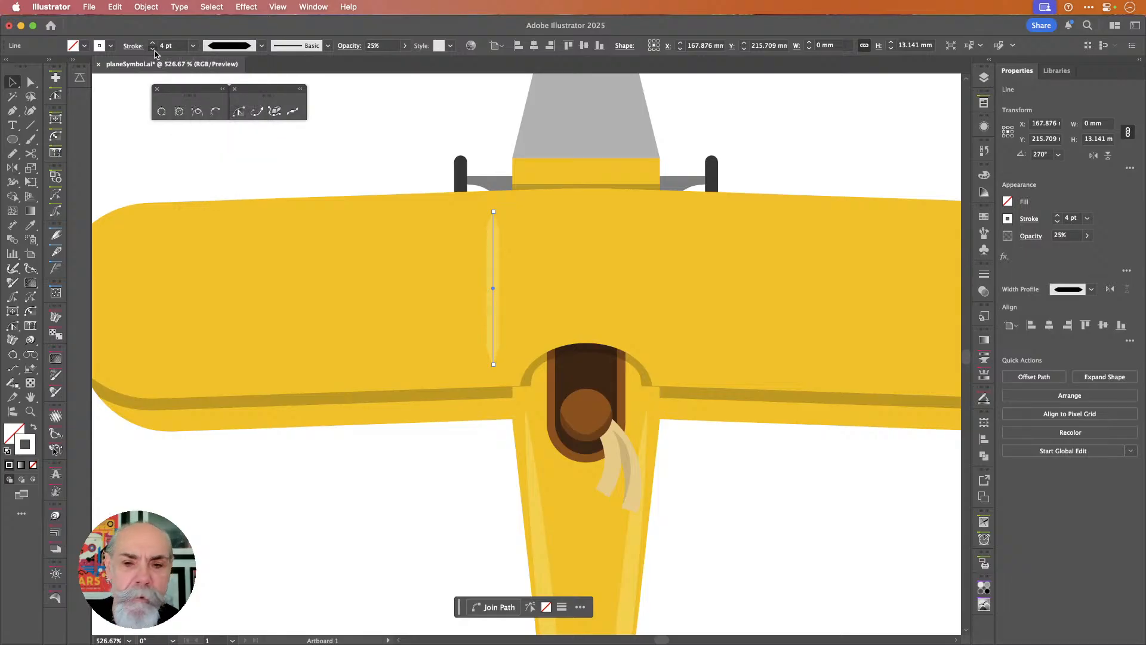
left_click(153, 49)
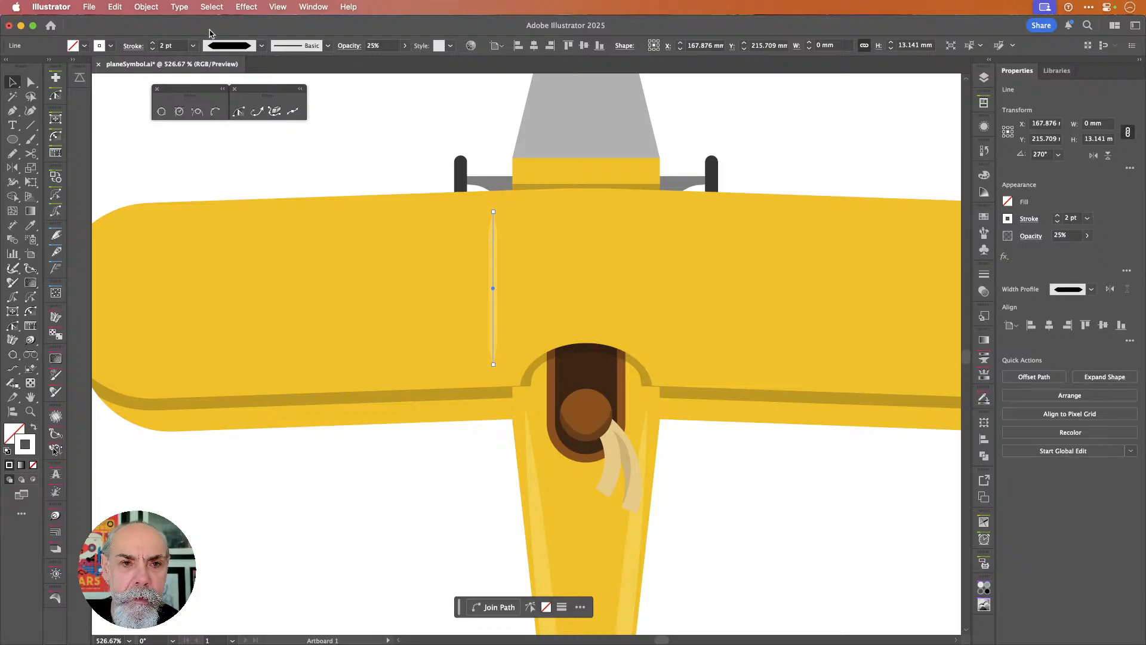
left_click(154, 43)
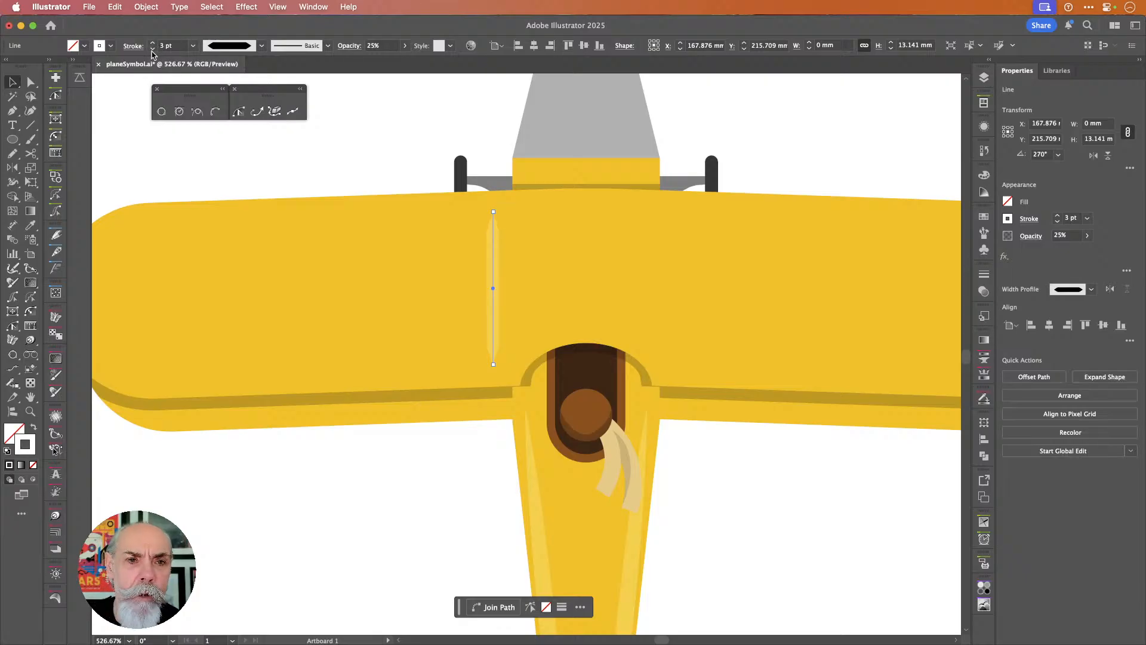
left_click(153, 50)
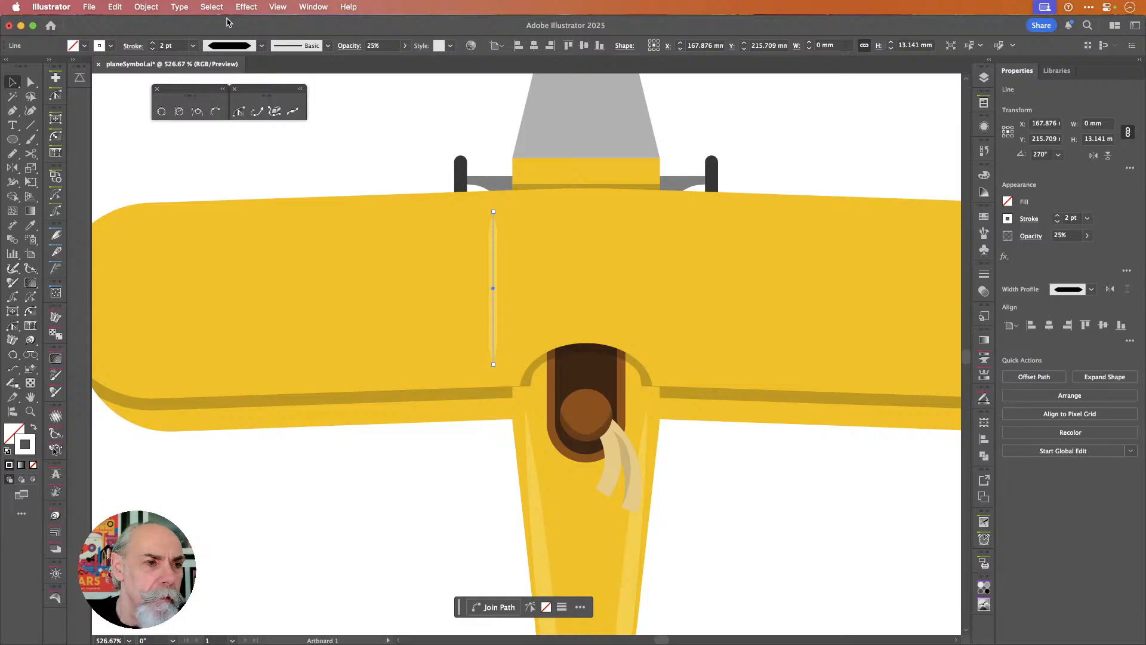
- Give both rear-fuselage highlights a white fill, no stroke and 33% opacity, and deselect them
scroll(602, 245, "down", 2)
scroll(602, 244, "left", 3)
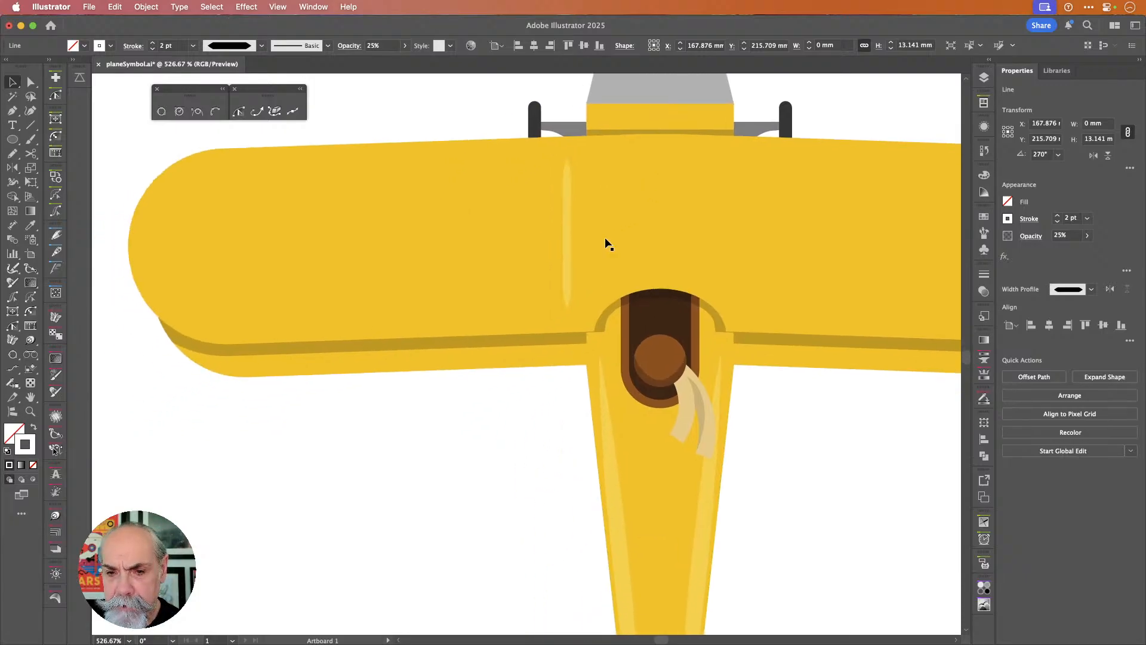
scroll(605, 244, "down", 2)
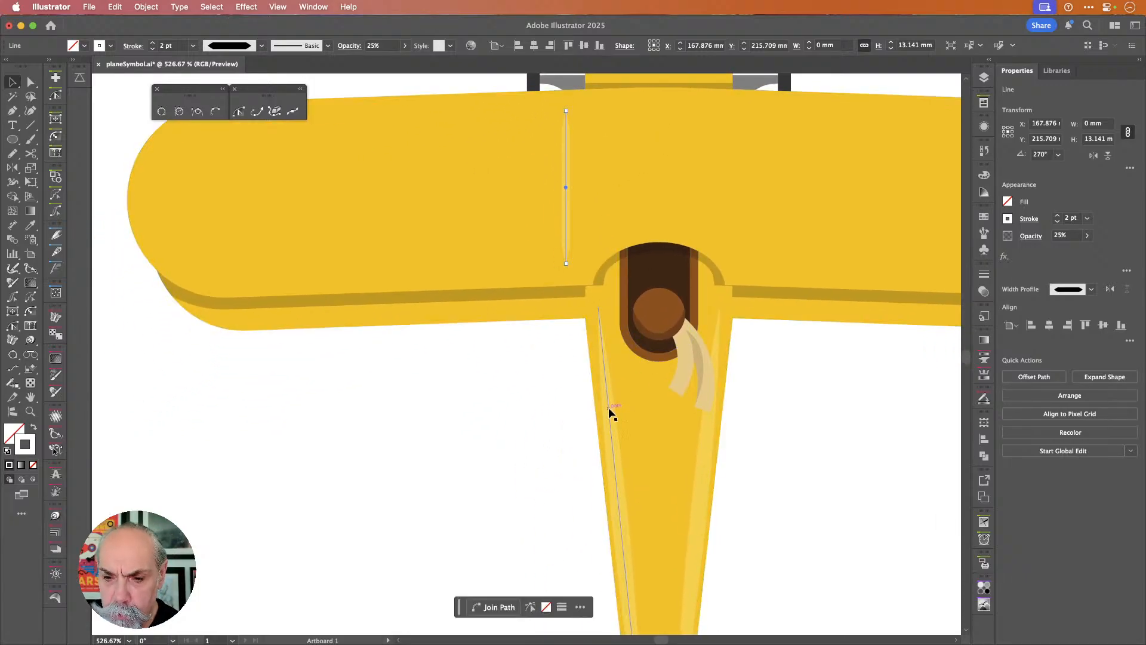
left_click(609, 412)
left_click(702, 445, "shift")
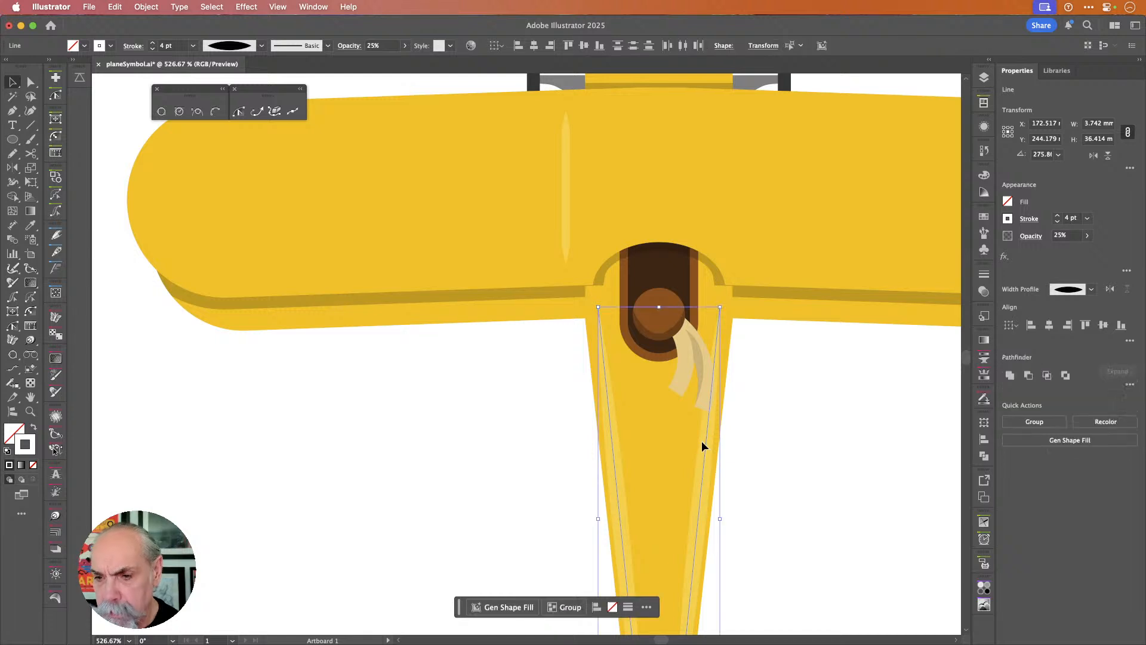
key("a")
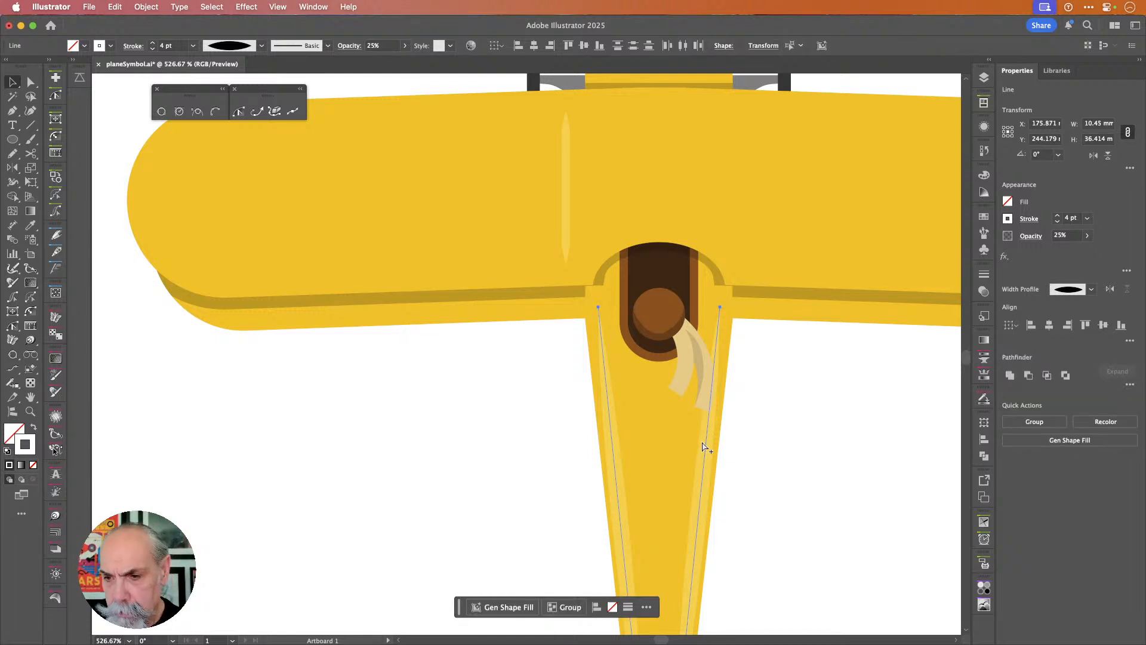
key("v")
key("shift+x")
left_click(517, 476)
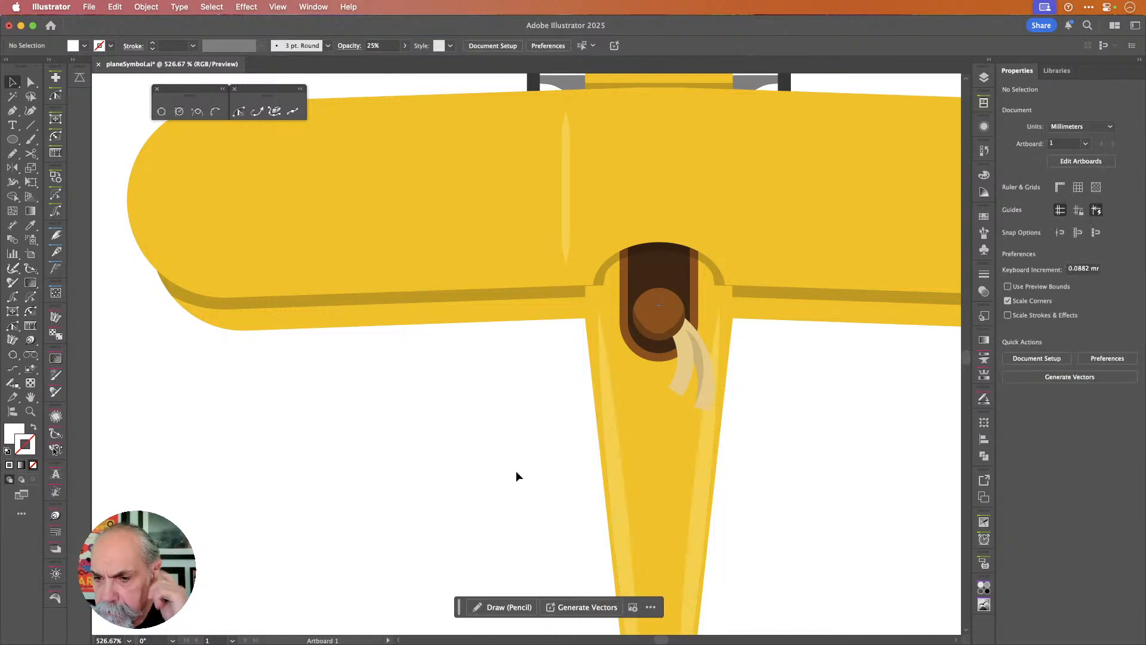
- Duplicate the wing highlight line about 4.1 mm outward and repeat the copy to place six evenly spaced duplicates across the left wing
left_click(566, 194)
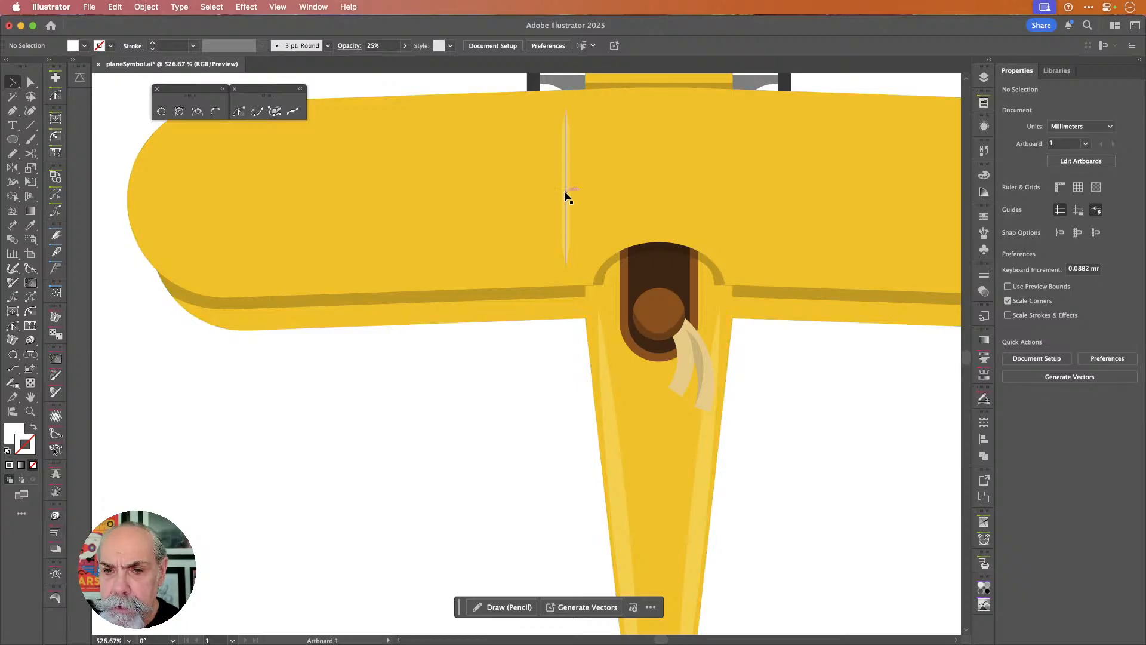
scroll(564, 191, "left", 2)
scroll(564, 191, "up", 3)
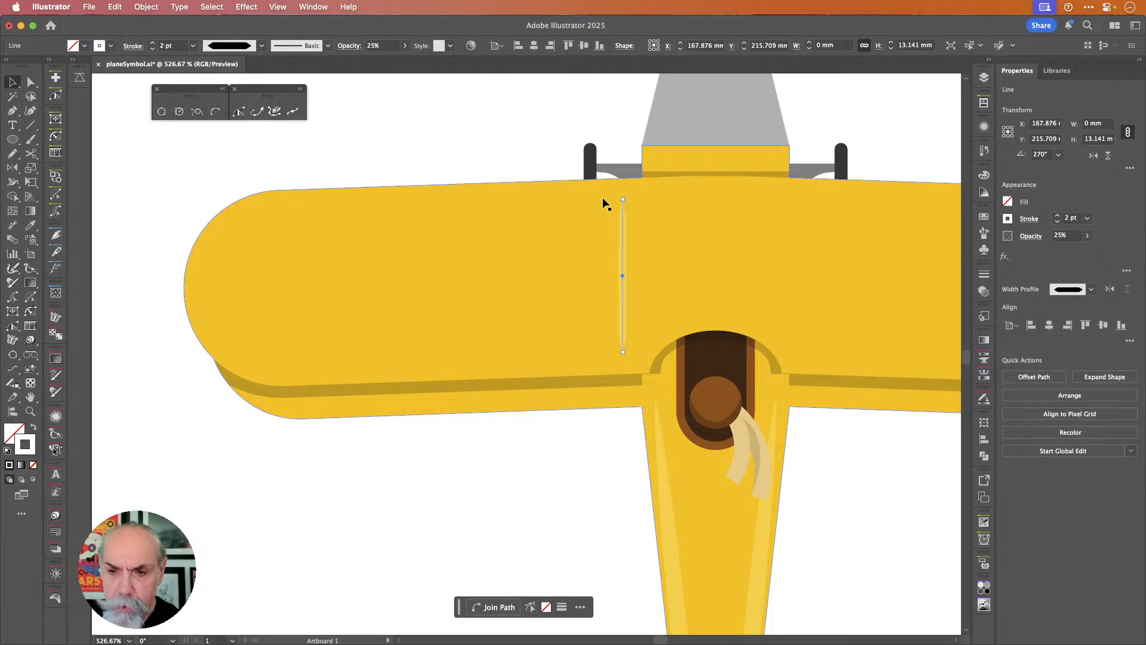
left_click_drag(624, 239, 576, 241)
key("super+d")
key("super+d")
key("super+d")
key("super+d")
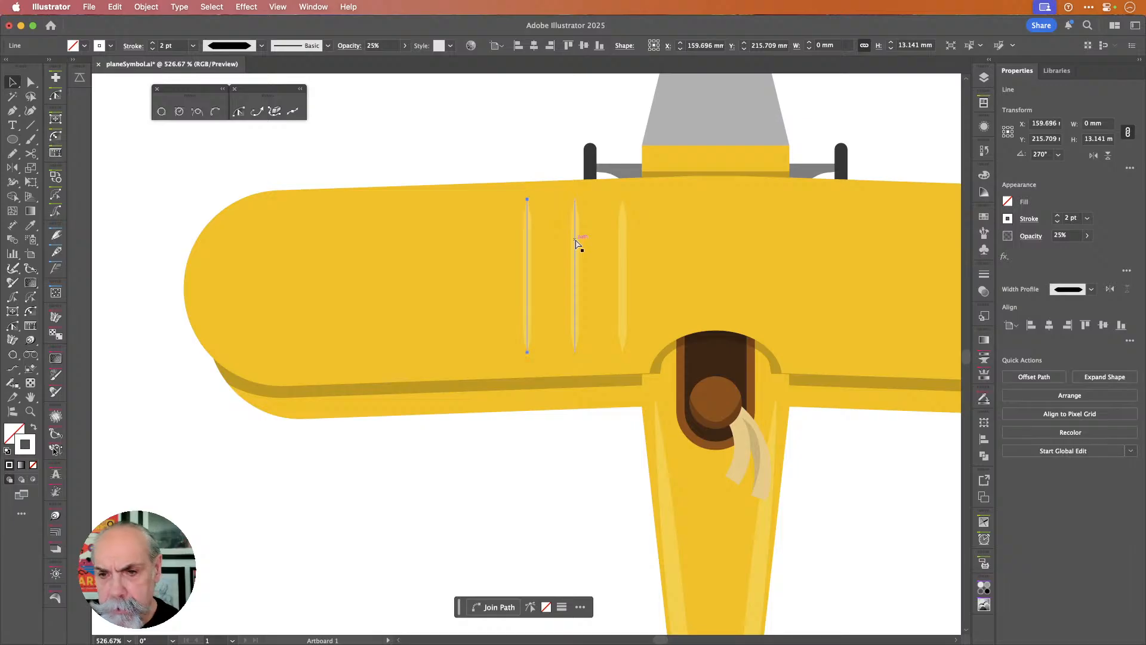
key("super+d")
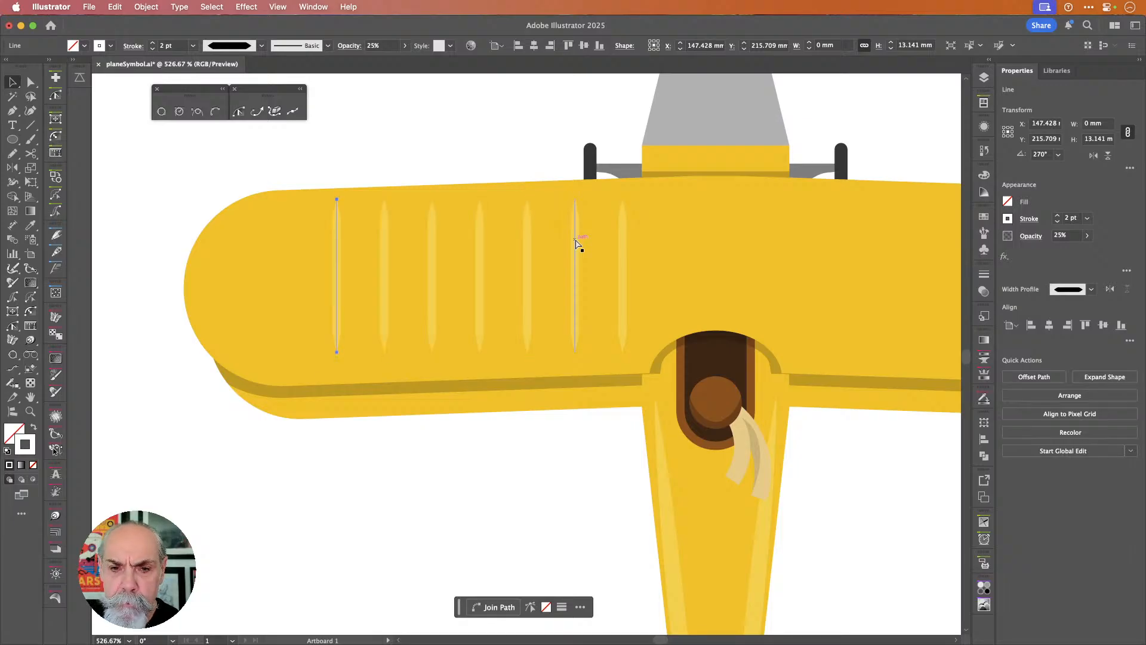
- Repeat the rib line copy once more towards the wing tip and reflect all the ribs at 2° about the cockpit opening's top centre
key("super+d")
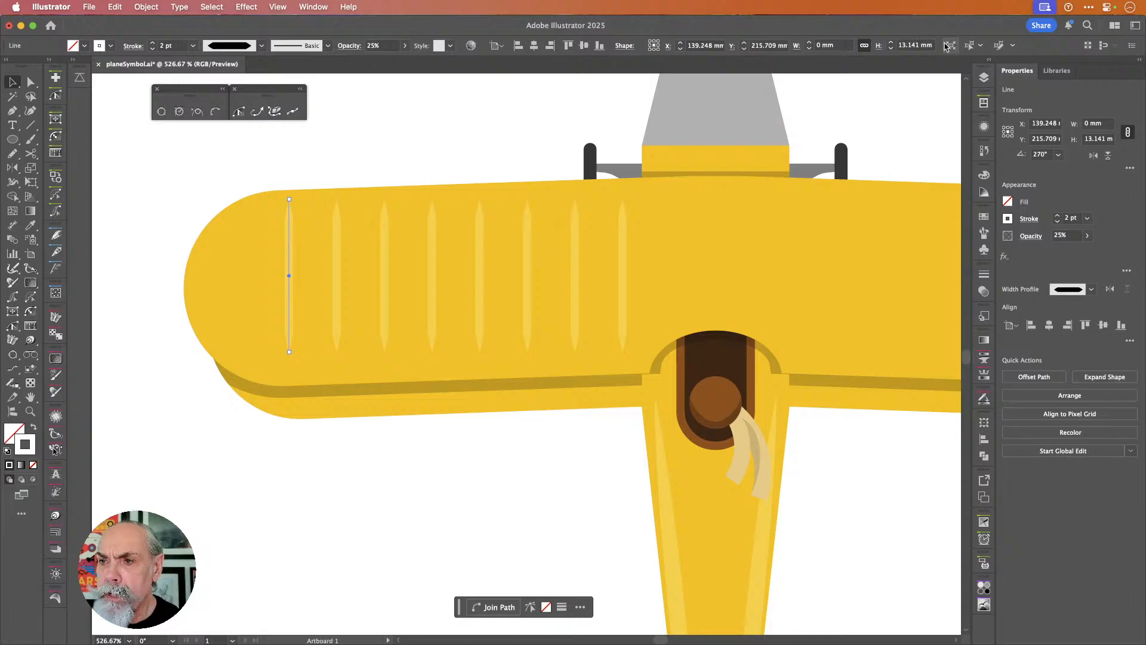
left_click(969, 46)
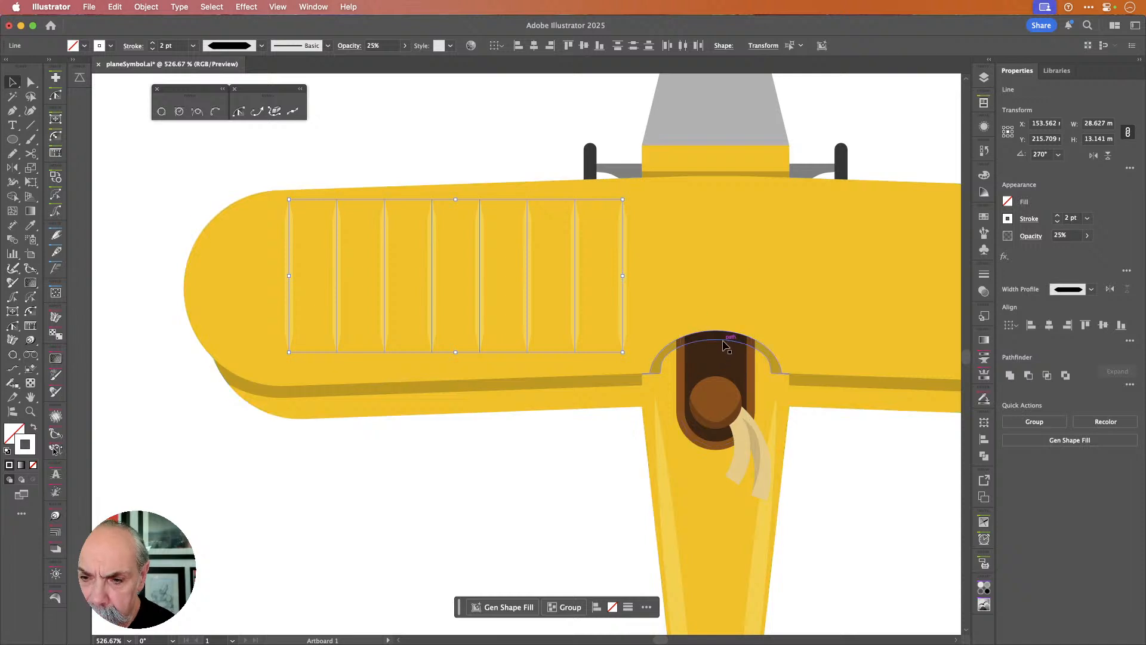
key("o")
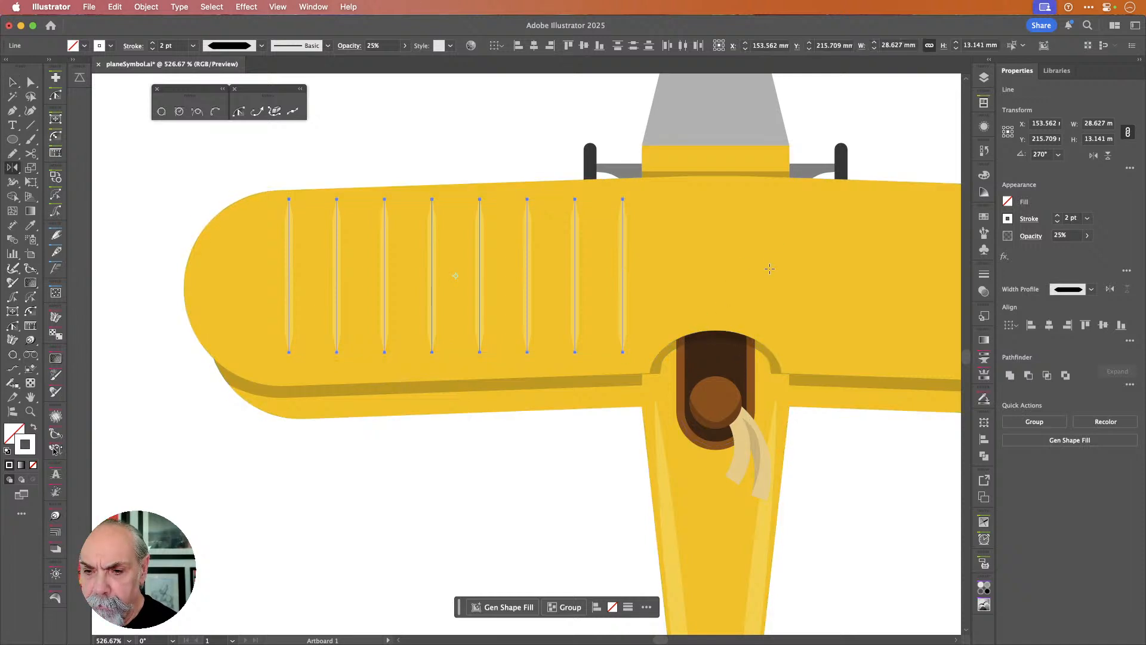
left_click(716, 329, "alt")
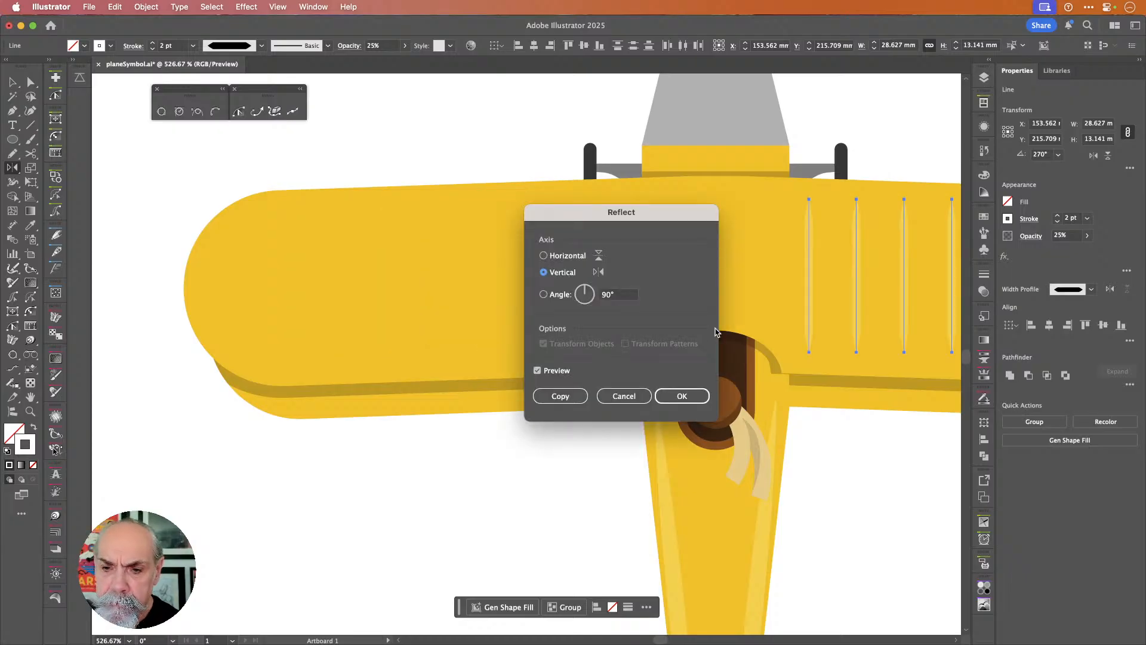
double_click(622, 295)
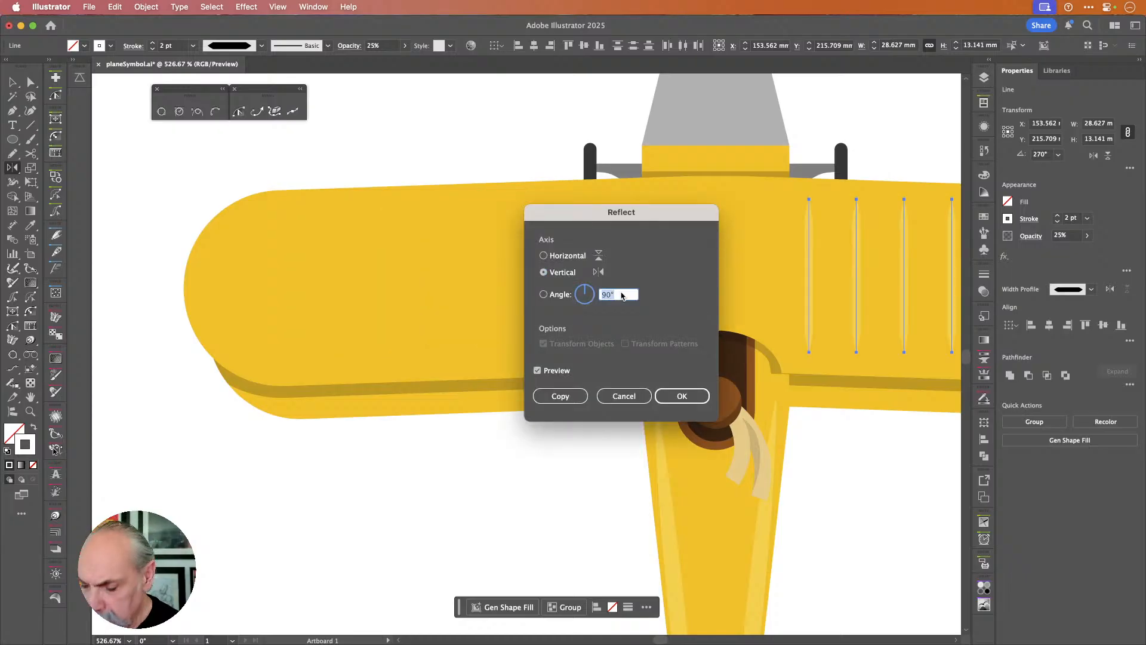
type("2")
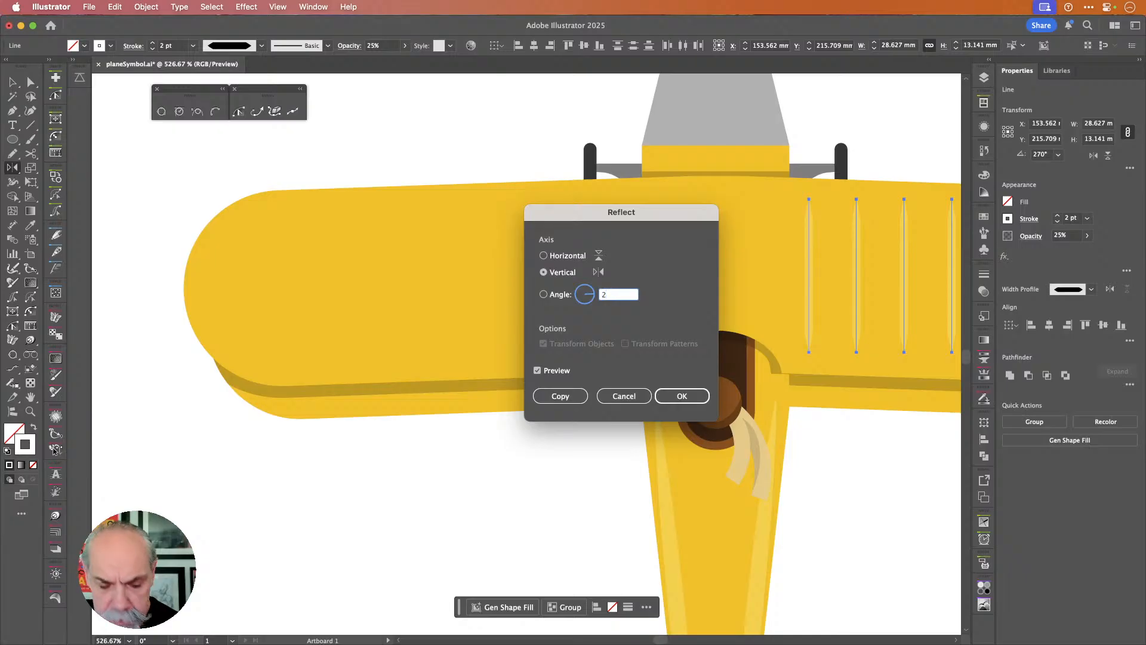
key("Tab")
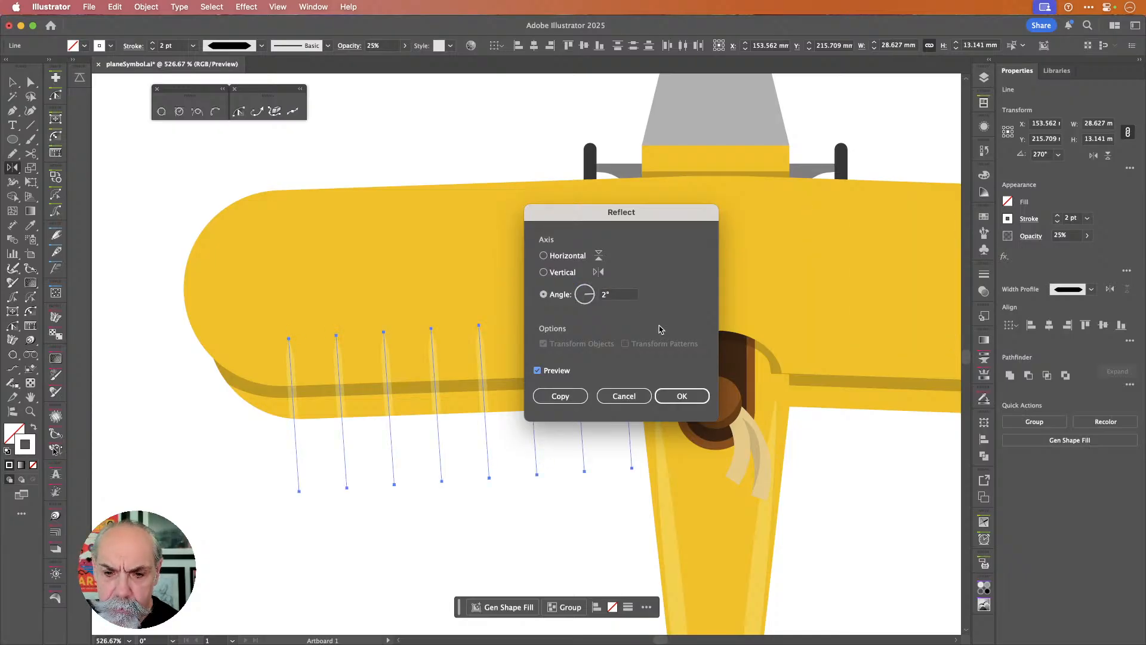
left_click(678, 398)
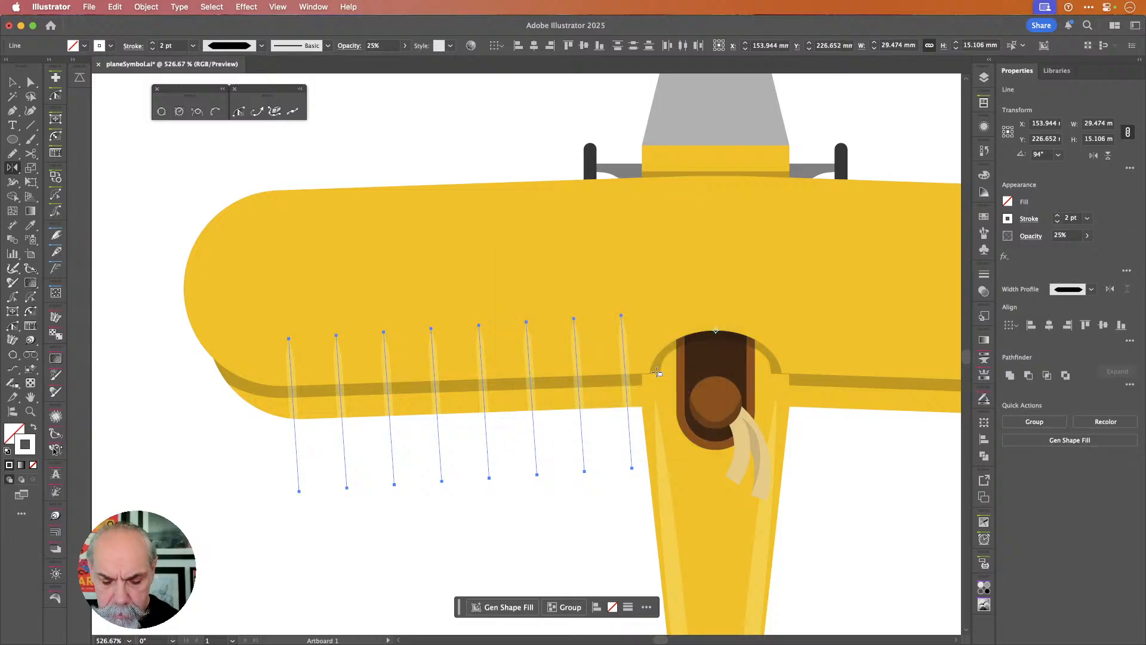
- Move the tilted rib lines up onto the left wing so they sit between its front and rear edges
key("v")
left_click_drag(626, 345, 625, 197)
key("Down")
key("Down")
key("Down")
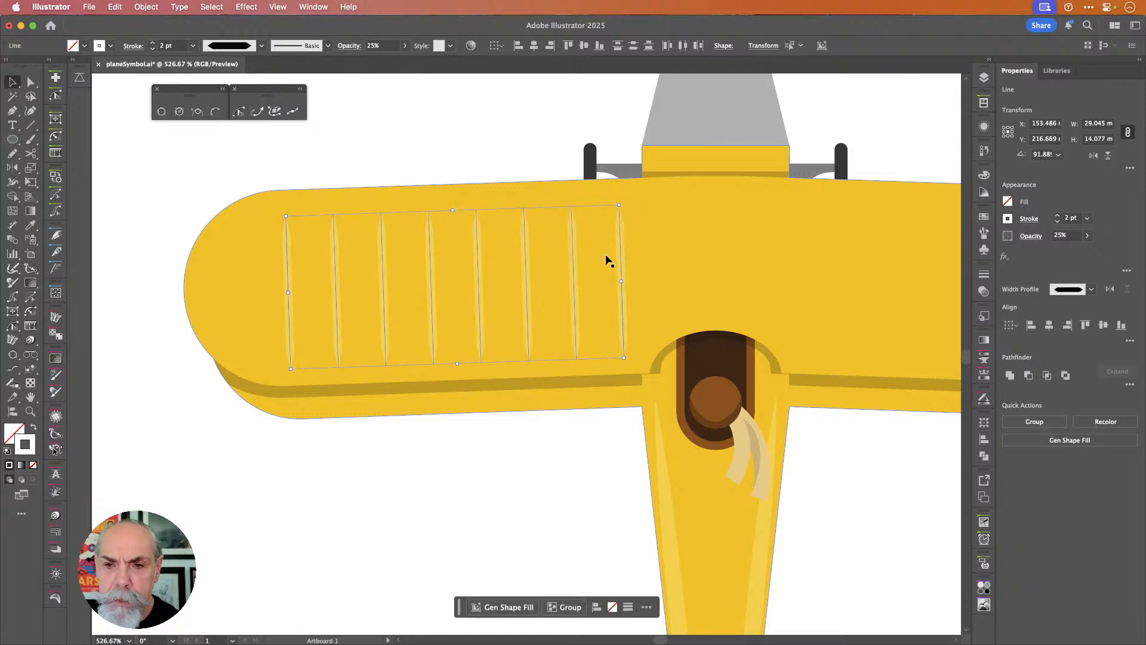
left_click_drag(623, 197, 622, 204)
left_click(486, 138)
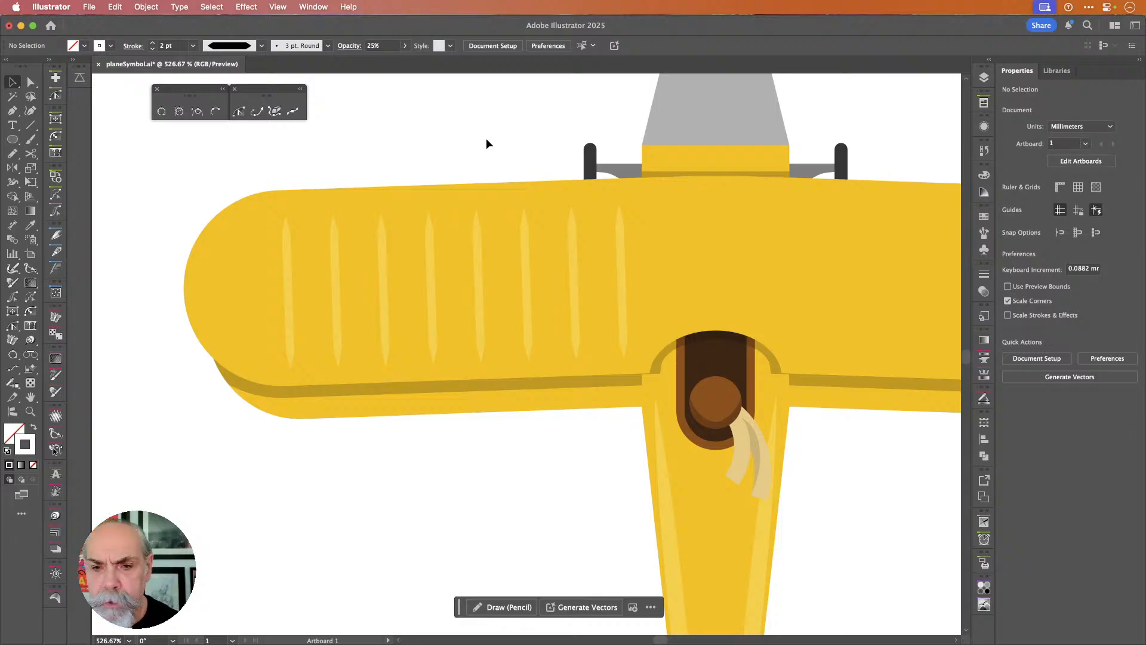
- Copy the second rib line from the left wing tip down onto the left half of the tailplane
scroll(486, 138, "right", 3)
scroll(446, 181, "down", 5)
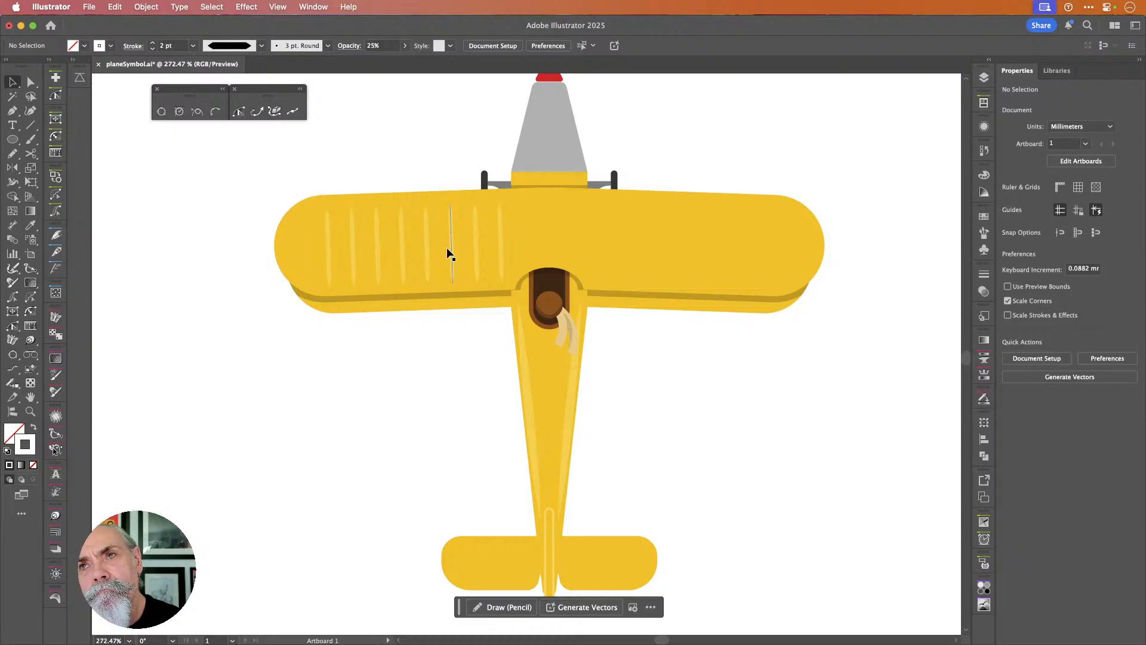
left_click(476, 243)
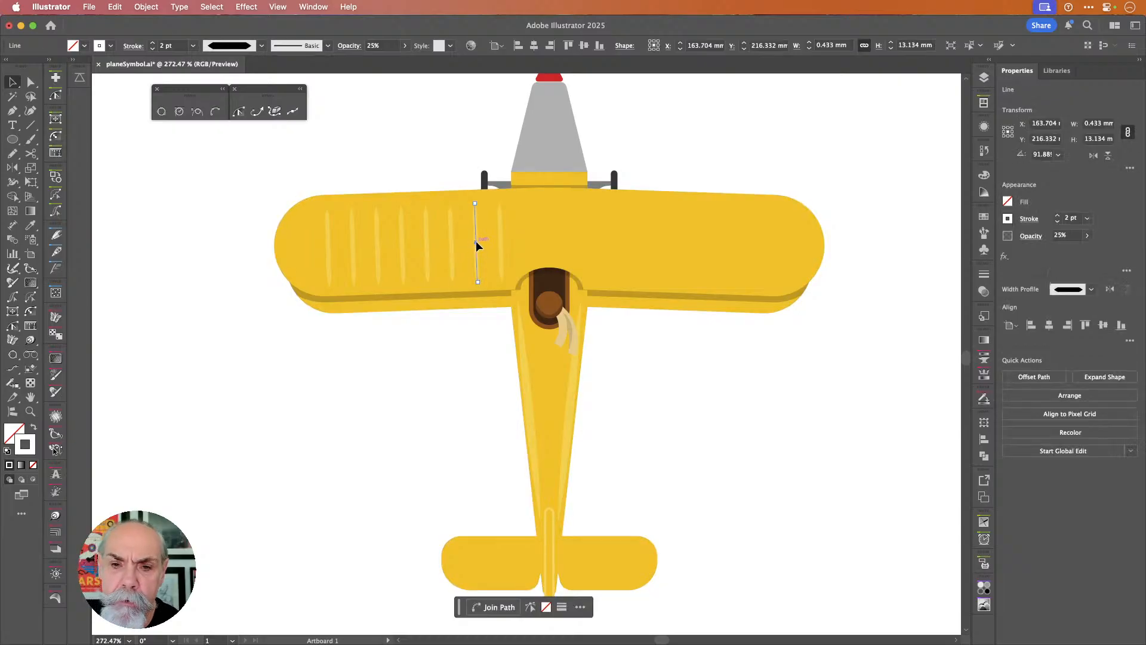
left_click(965, 47)
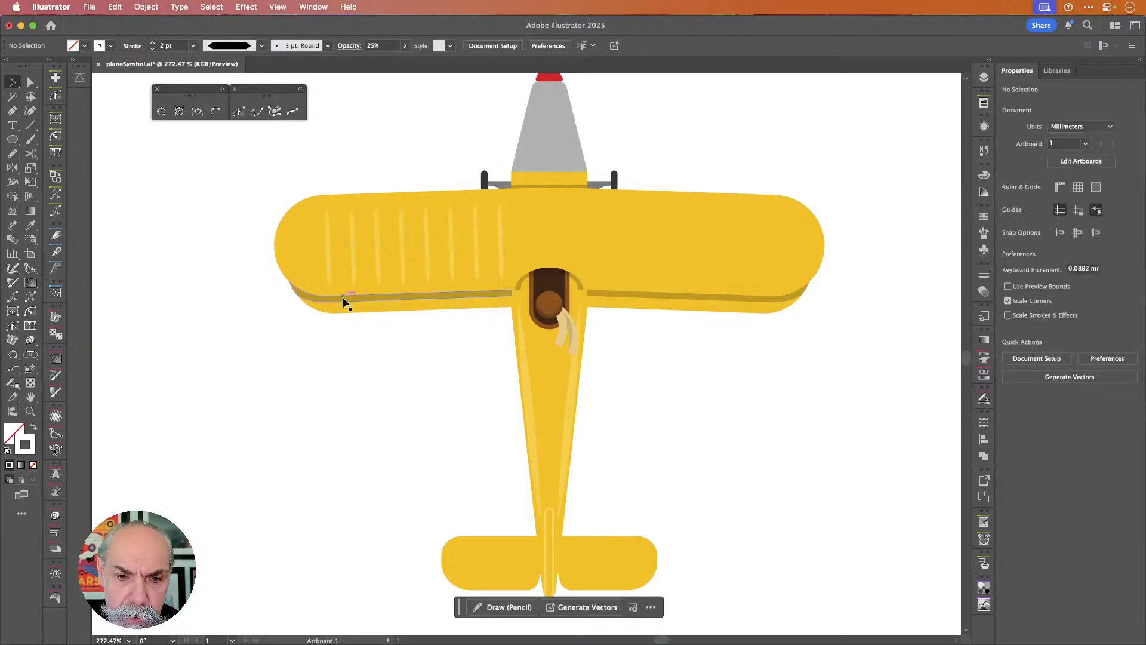
double_click(353, 277)
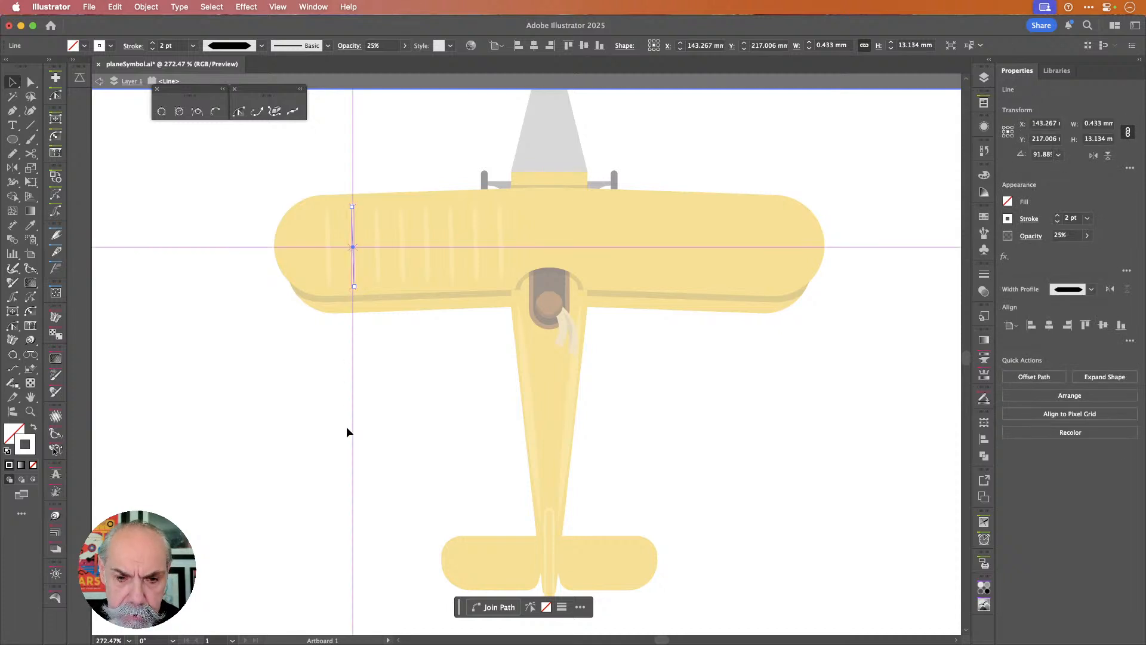
double_click(434, 312)
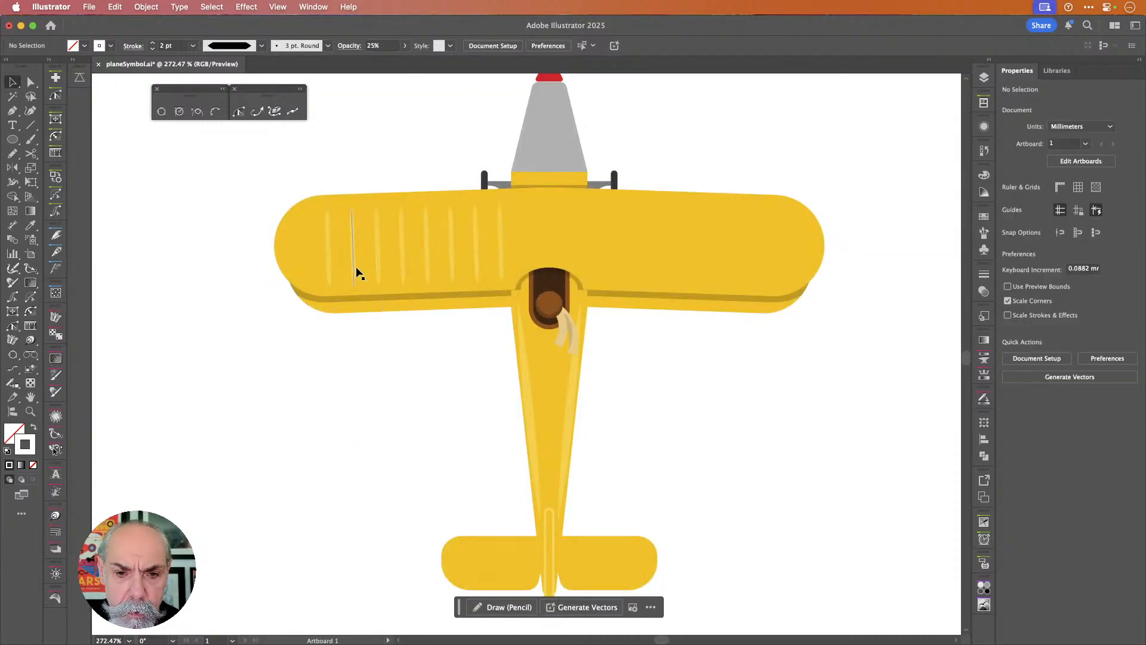
left_click_drag(359, 274, 497, 561)
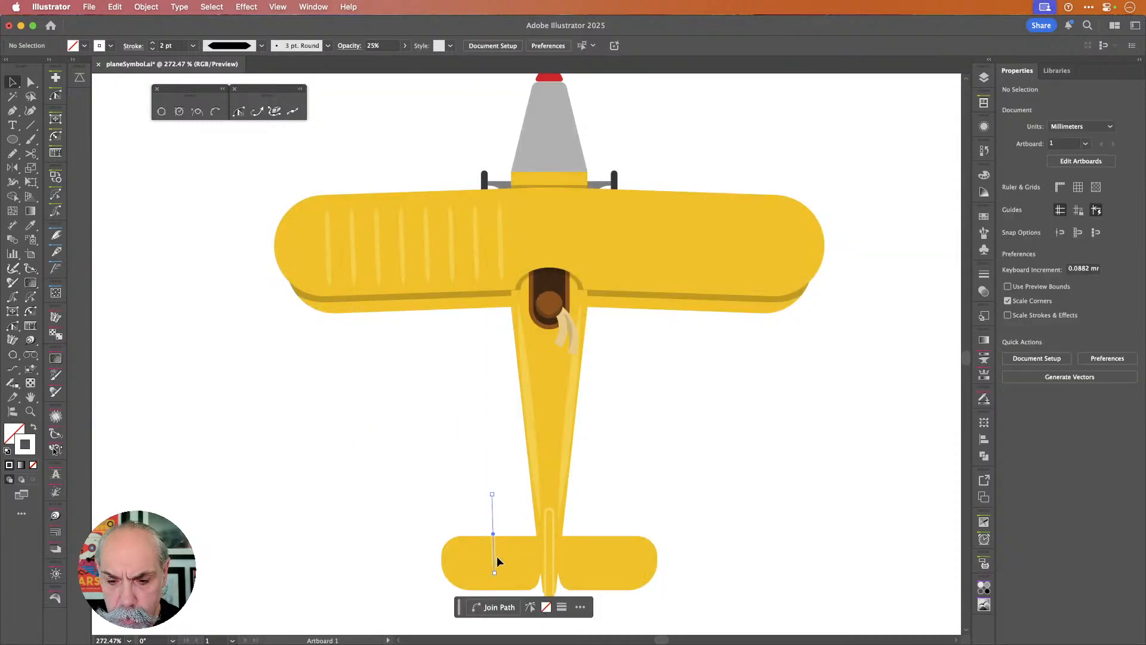
- Outline the strokes of all the left wing's rib lines, excluding the line on the tailplane
left_click(329, 247)
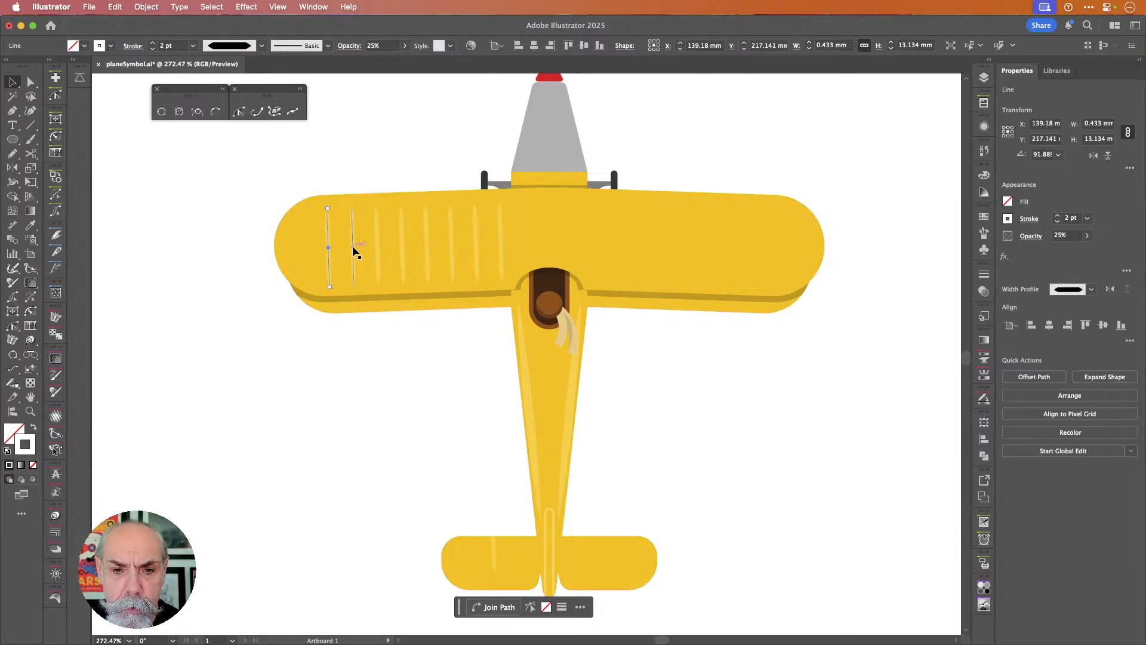
left_click(970, 46)
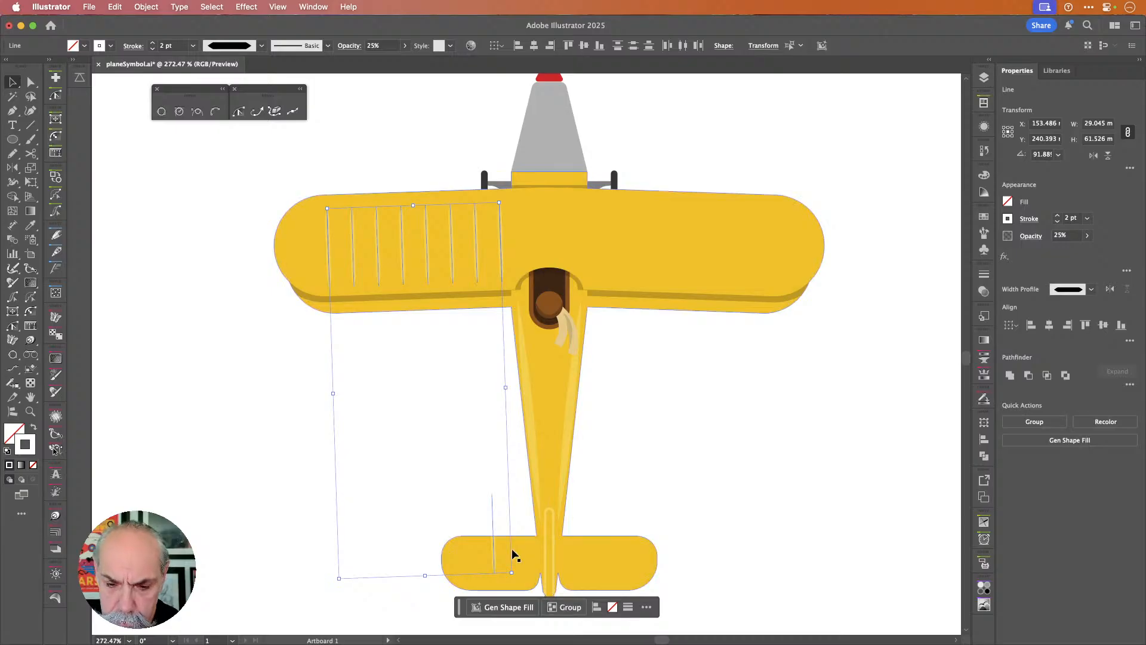
left_click(492, 545, "shift")
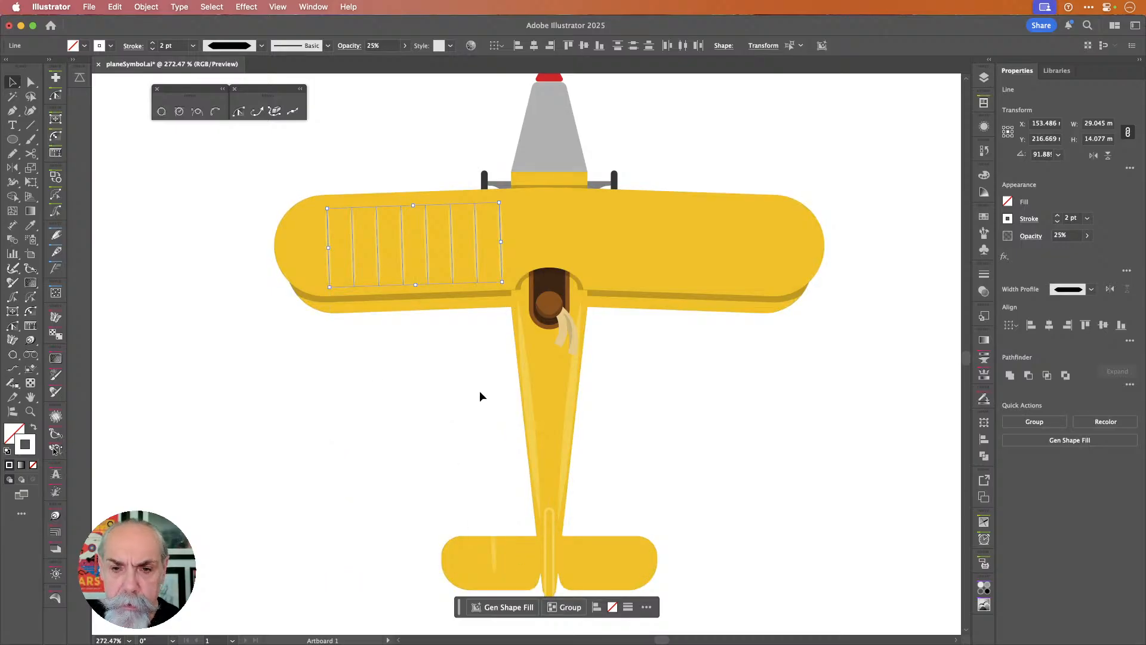
key("super+alt+o")
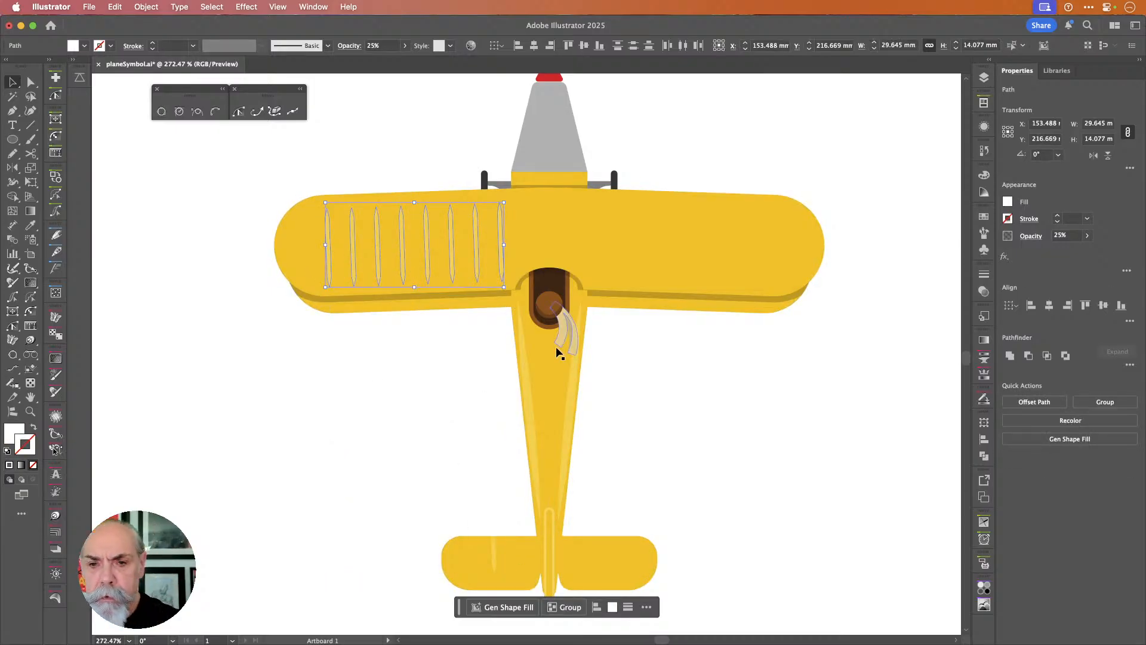
- Reflect a copy of the outlined ribs across the vertical axis through the teal circle's centre, onto the right wing
scroll(668, 291, "down", 5)
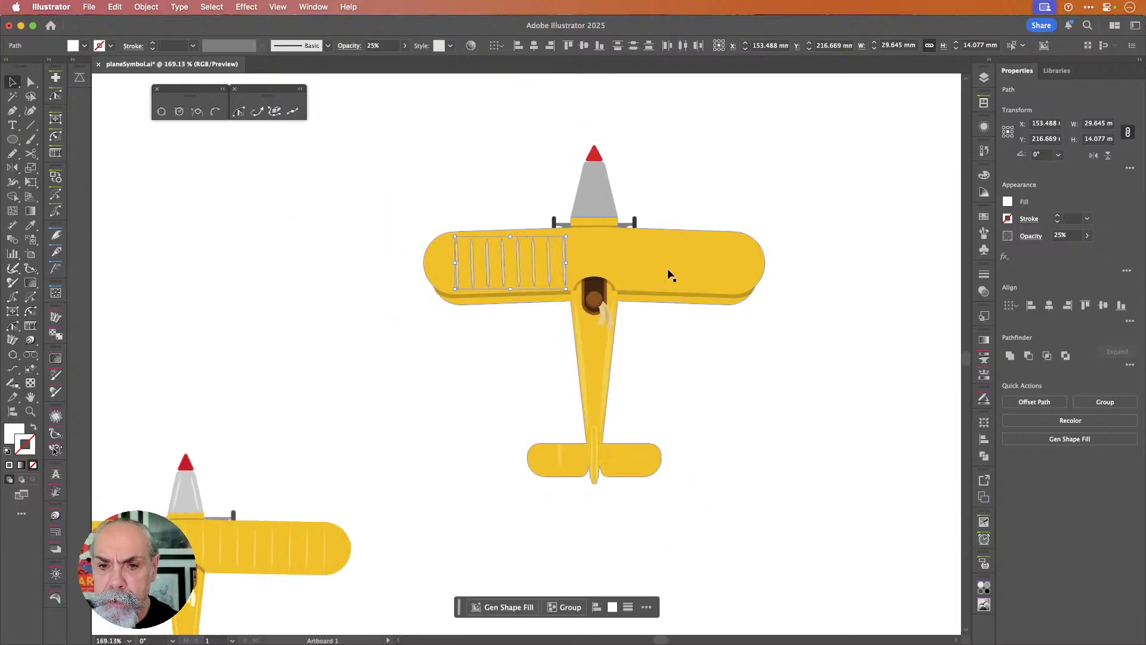
scroll(668, 271, "up", 4)
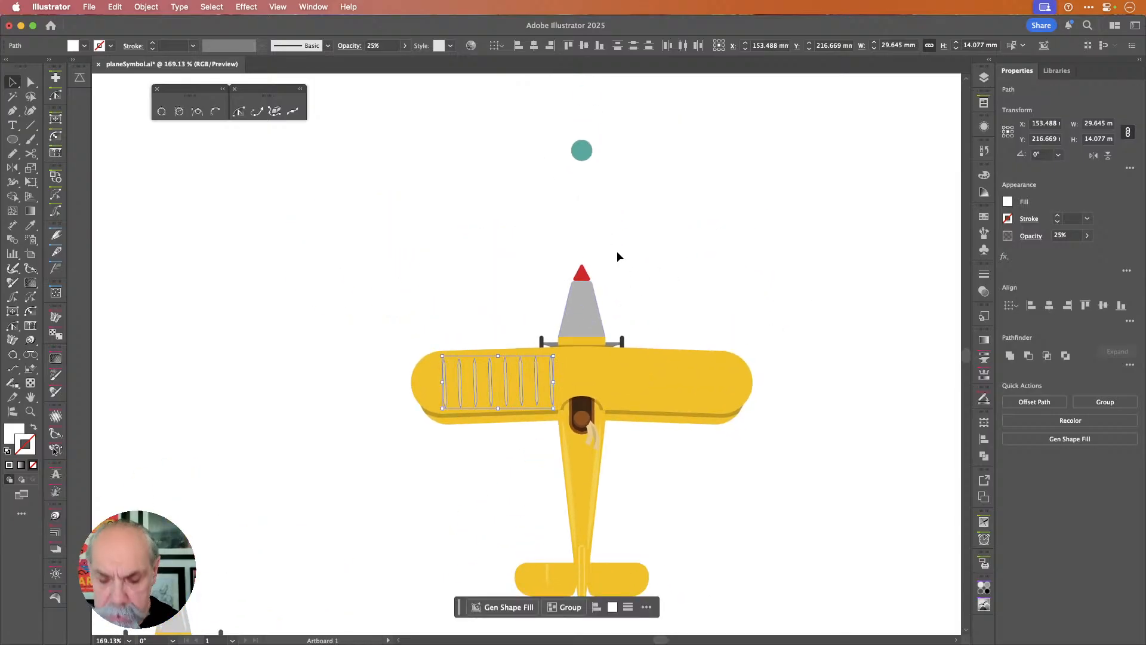
key("o")
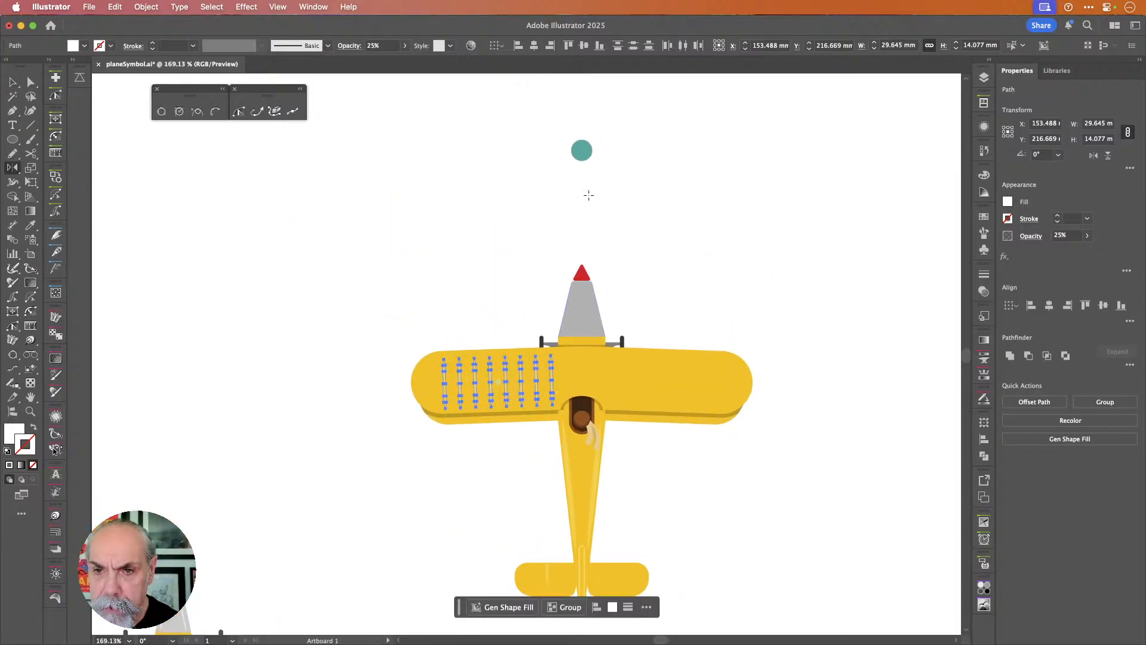
left_click(581, 150, "alt")
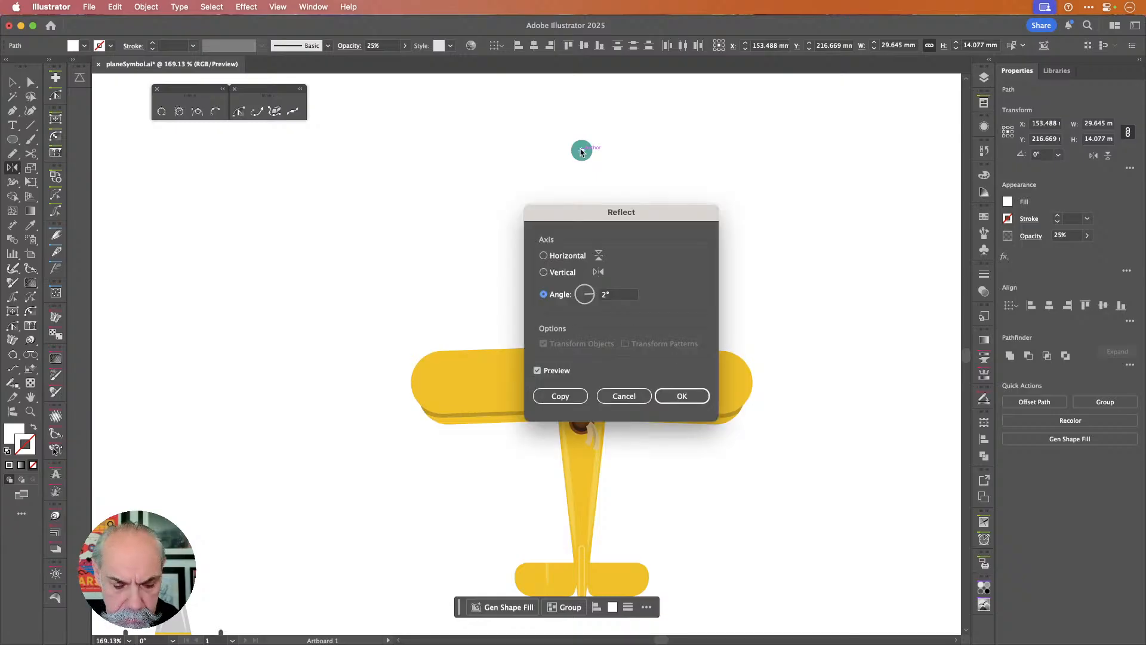
key("v")
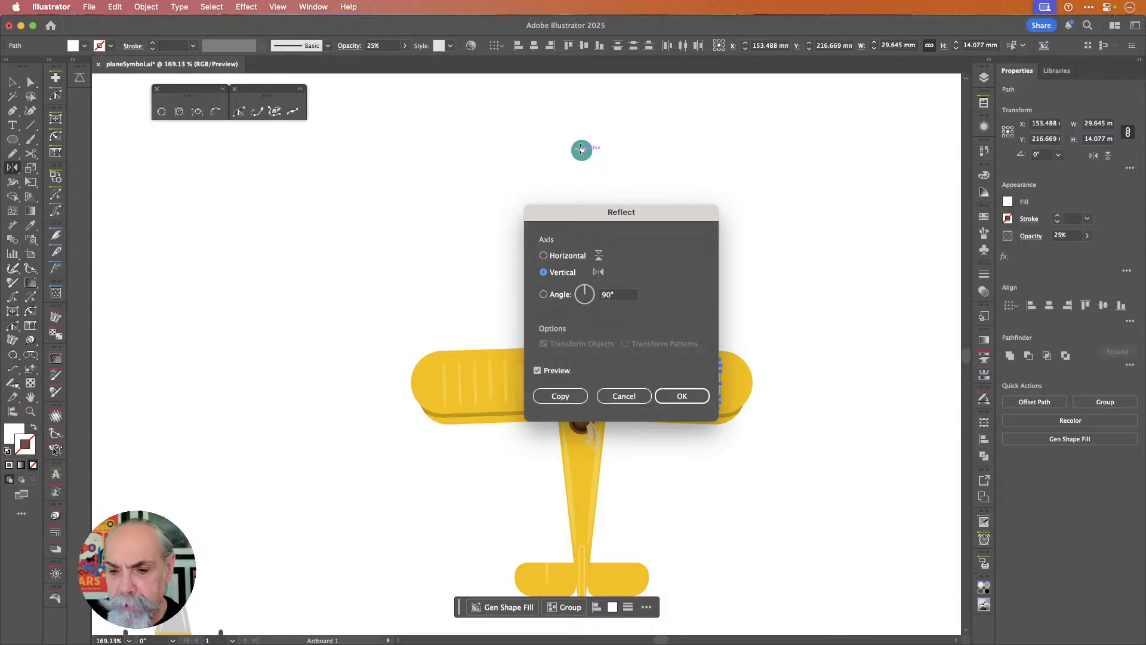
key("Return")
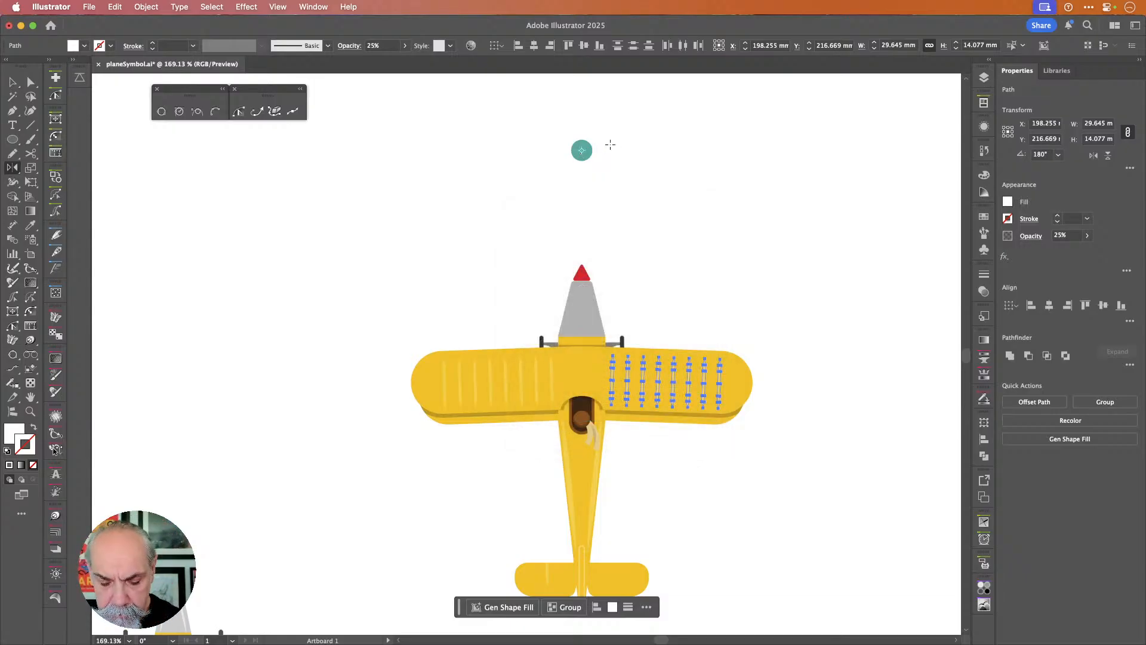
key("v")
left_click(741, 279)
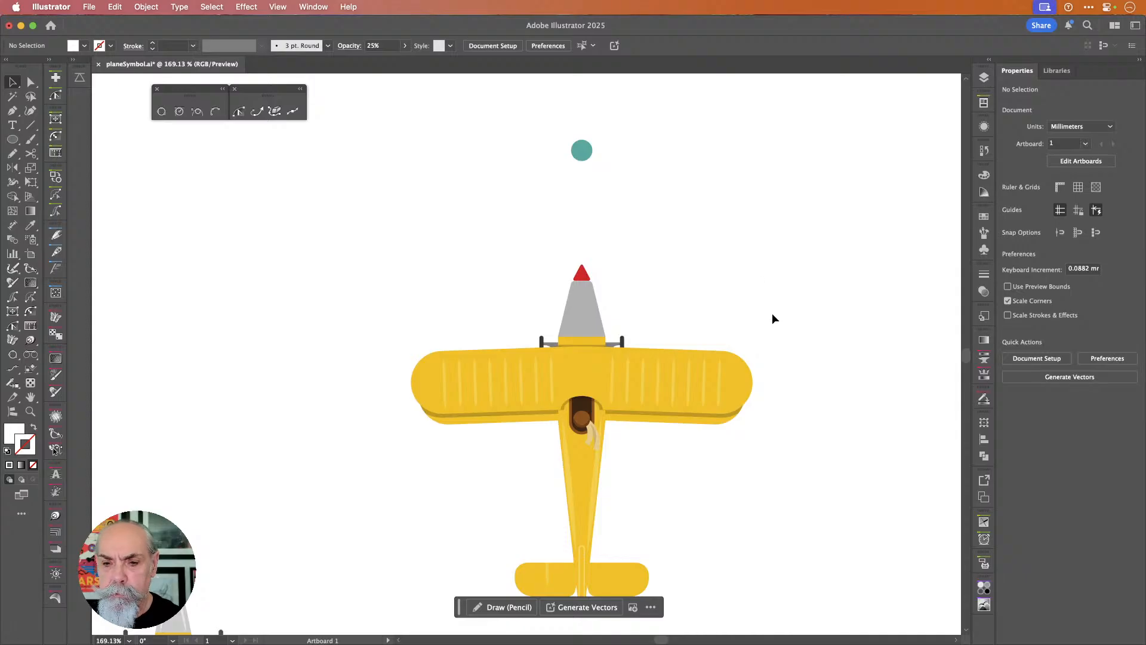
- Move the tailplane's rib line next to the fuselage and shorten it to an upright line within the tailplane
scroll(772, 312, "down", 2)
scroll(773, 313, "right", 2)
scroll(773, 313, "down", 4)
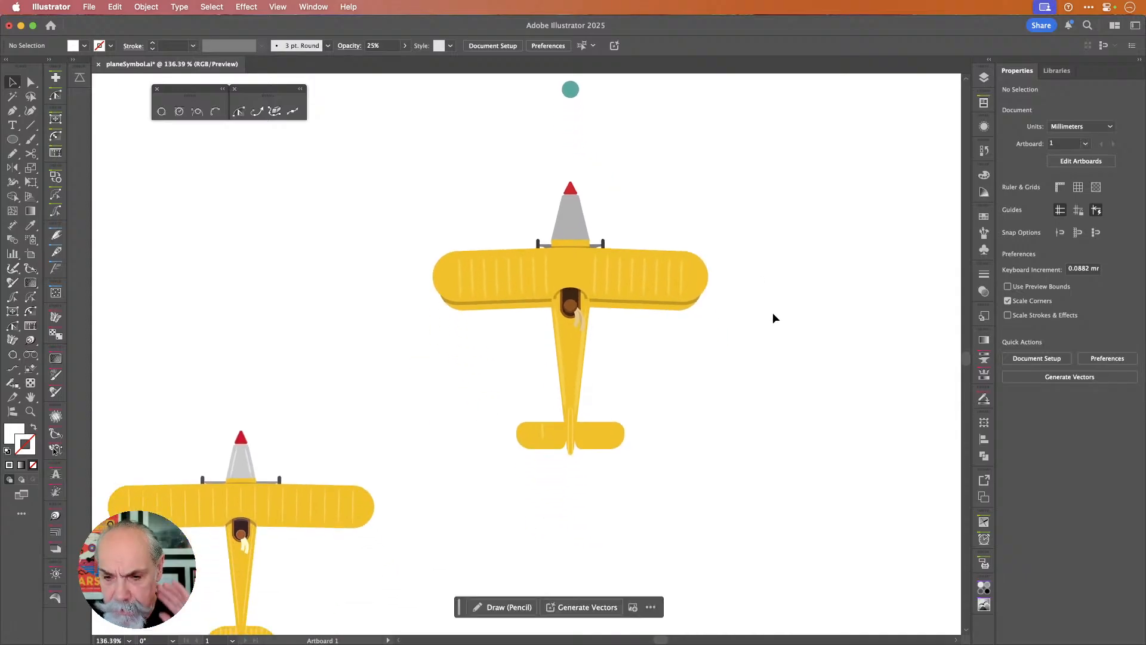
scroll(539, 521, "up", 5)
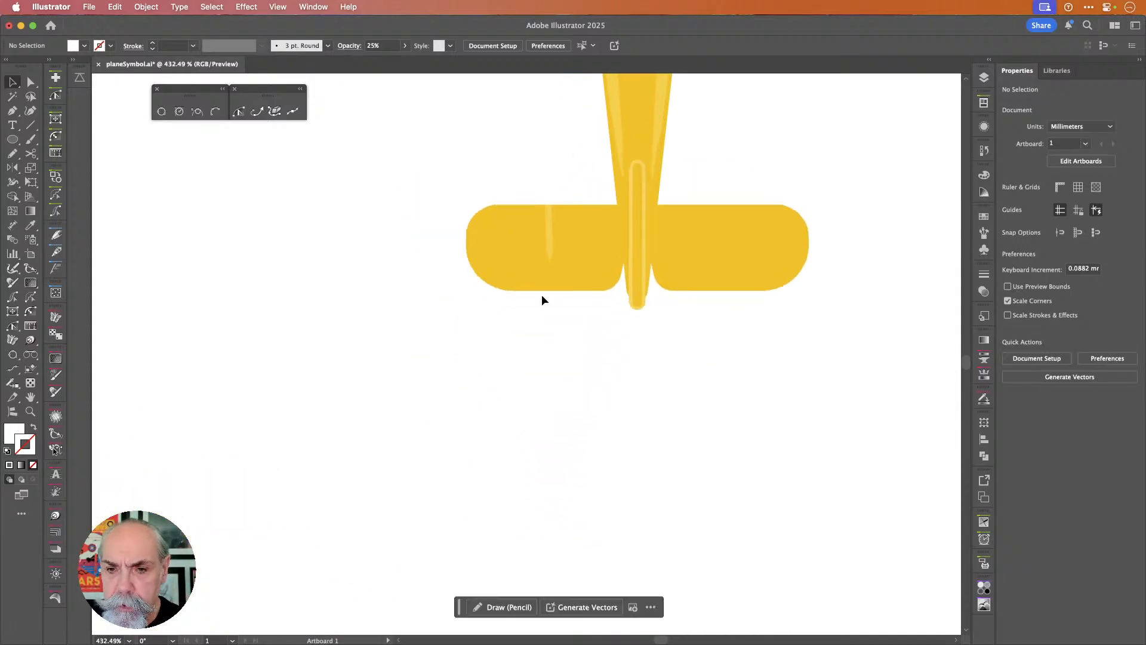
left_click(551, 235)
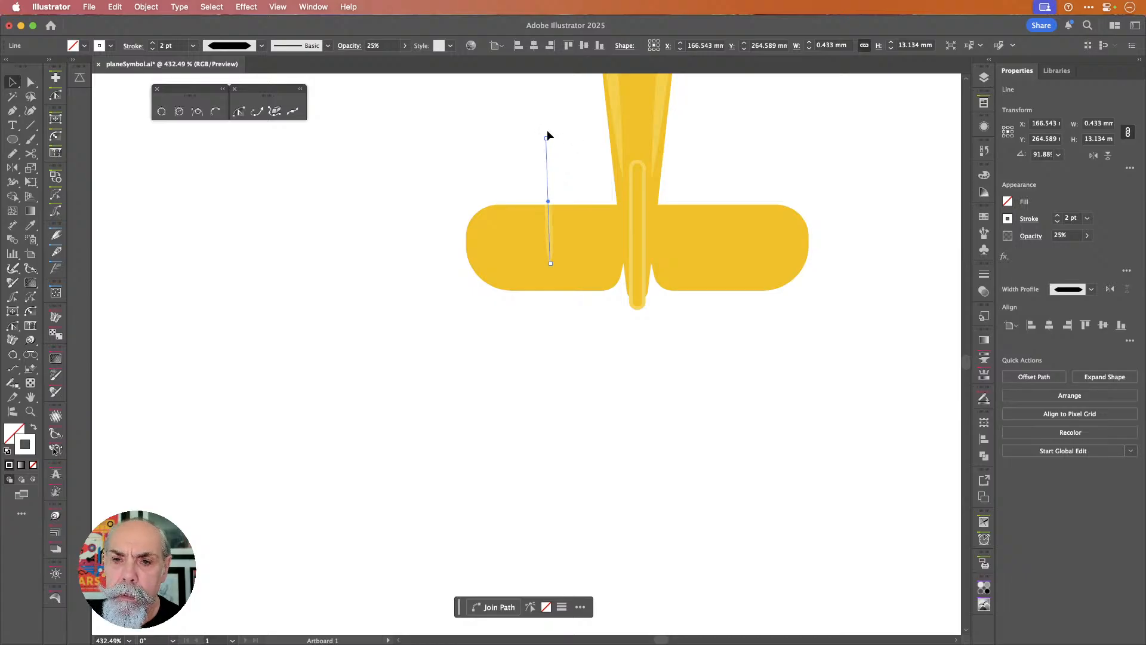
left_click_drag(550, 185, 596, 202)
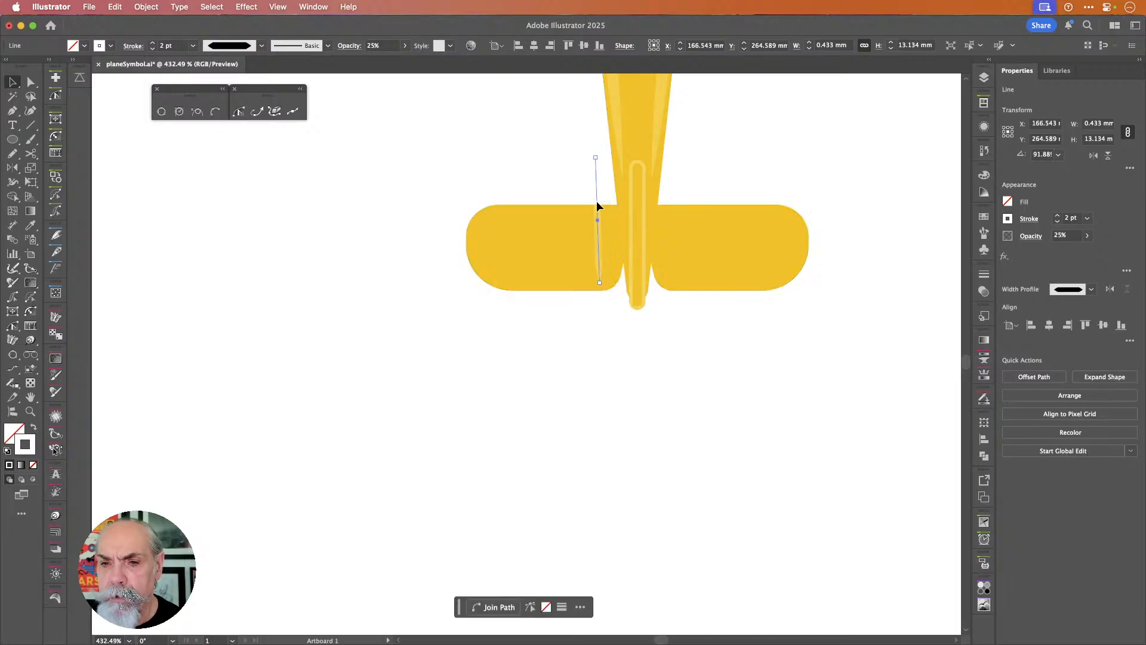
left_click_drag(595, 156, 598, 211)
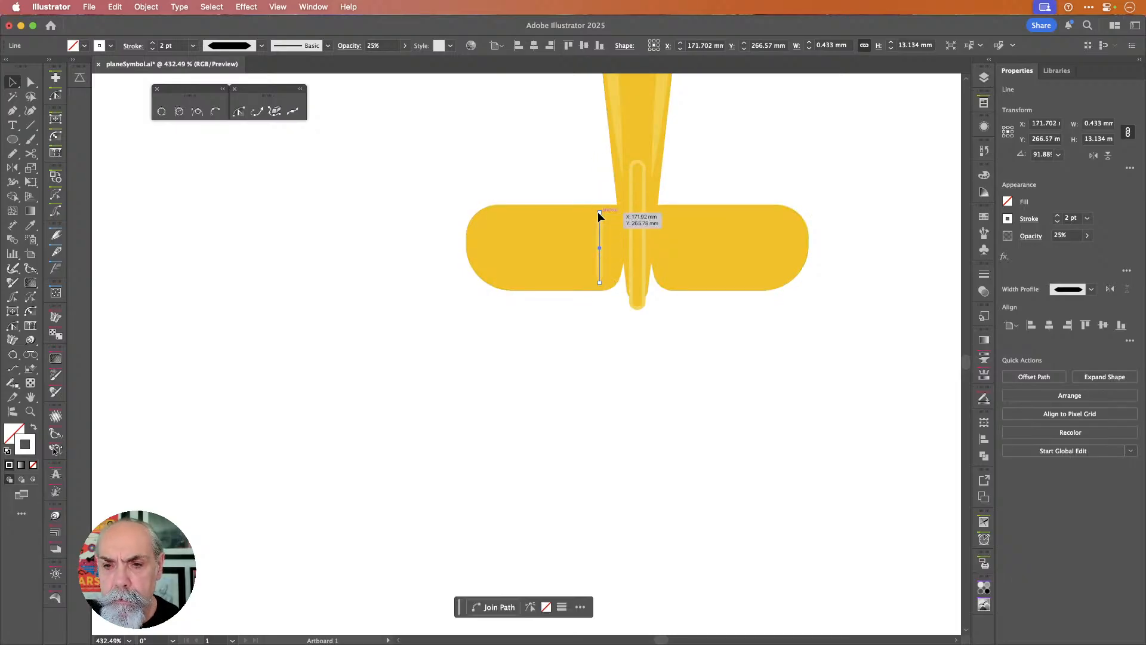
- Set the tailplane rib line's stroke weight to 1 pt
left_click(152, 49)
left_click(502, 175)
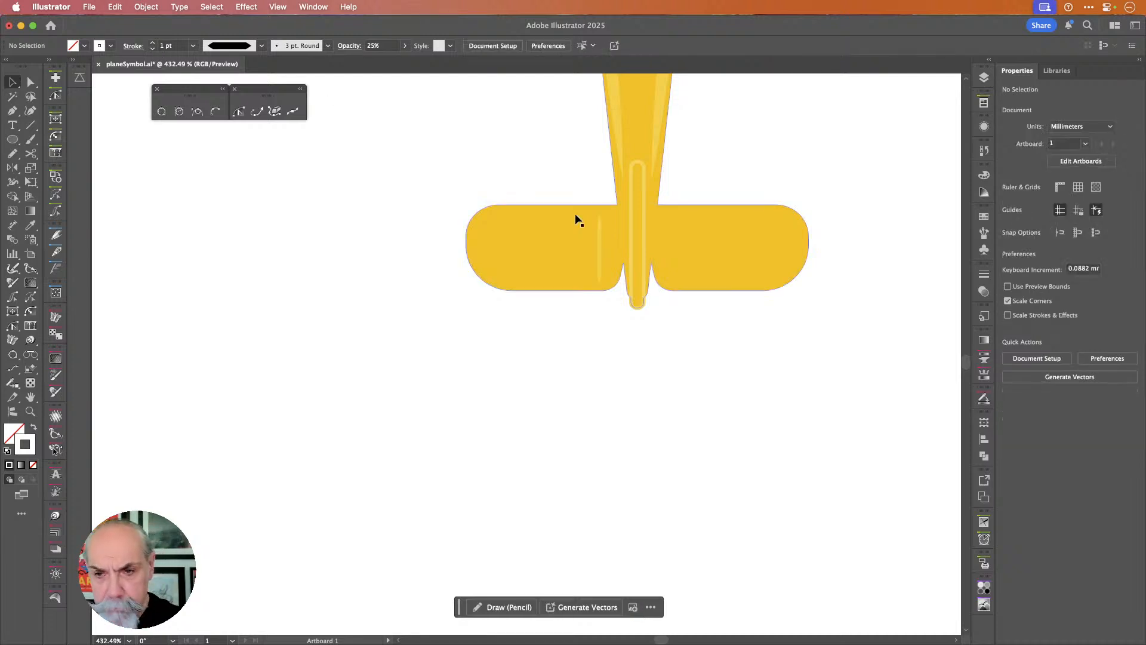
scroll(665, 233, "up", 3)
scroll(665, 233, "right", 3)
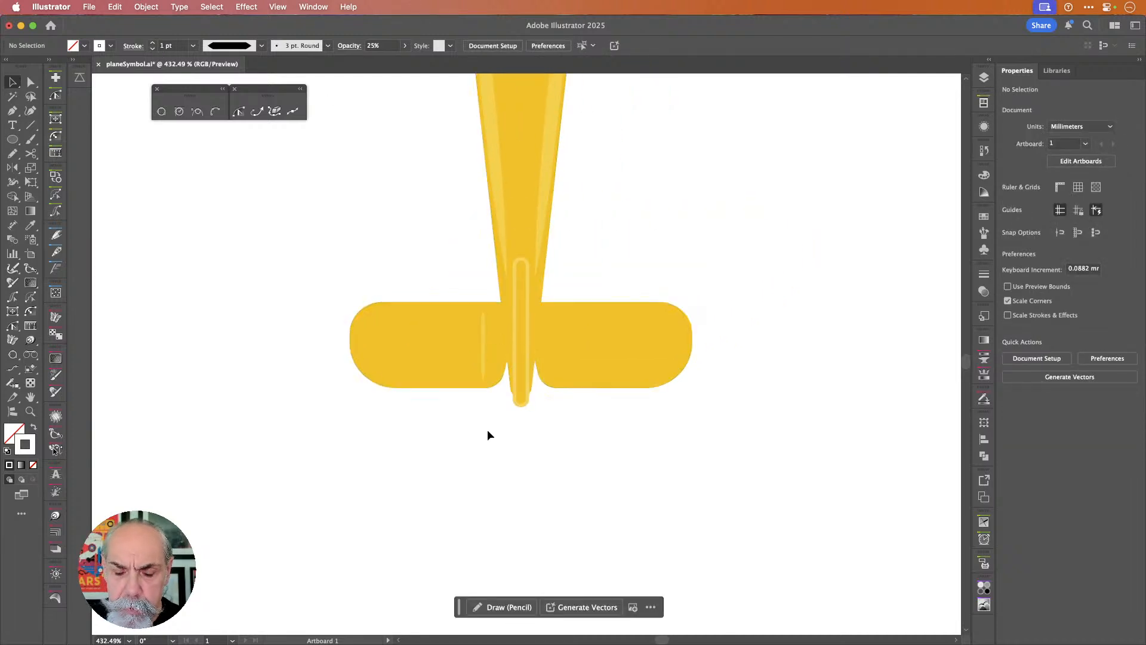
scroll(487, 429, "up", 5)
scroll(485, 424, "up", 3)
scroll(486, 424, "left", 2)
scroll(486, 430, "up", 2)
scroll(485, 430, "left", 1)
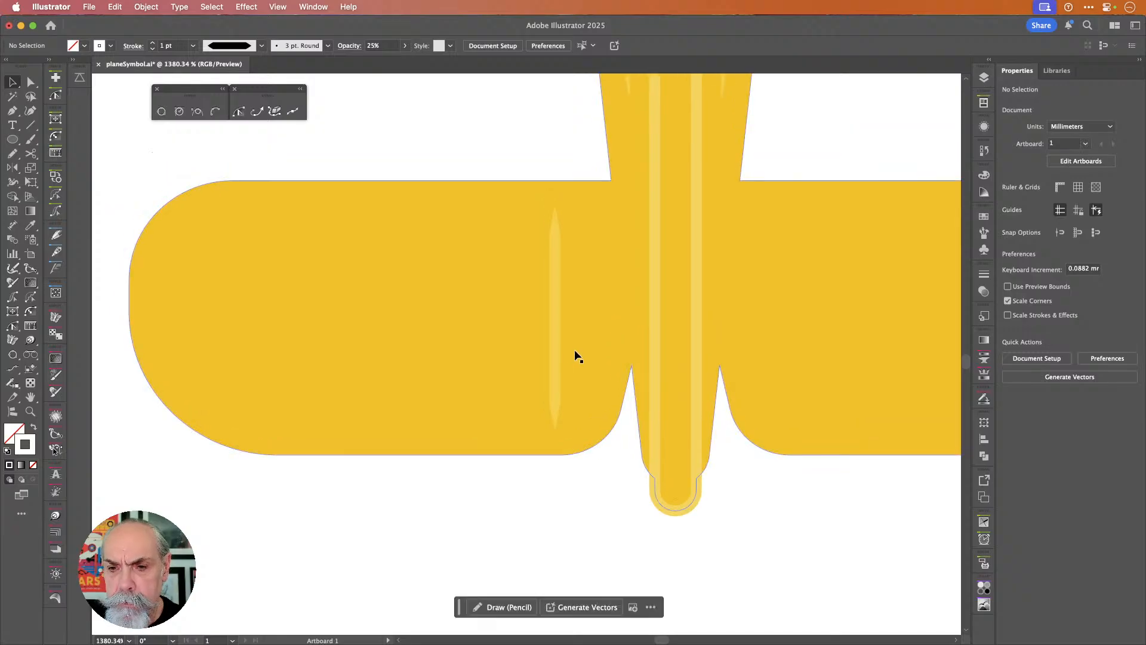
- Copy the left tailplane's rib line outward about 2.6 mm and repeat the copy until five evenly spaced ribs span that side
left_click(553, 338)
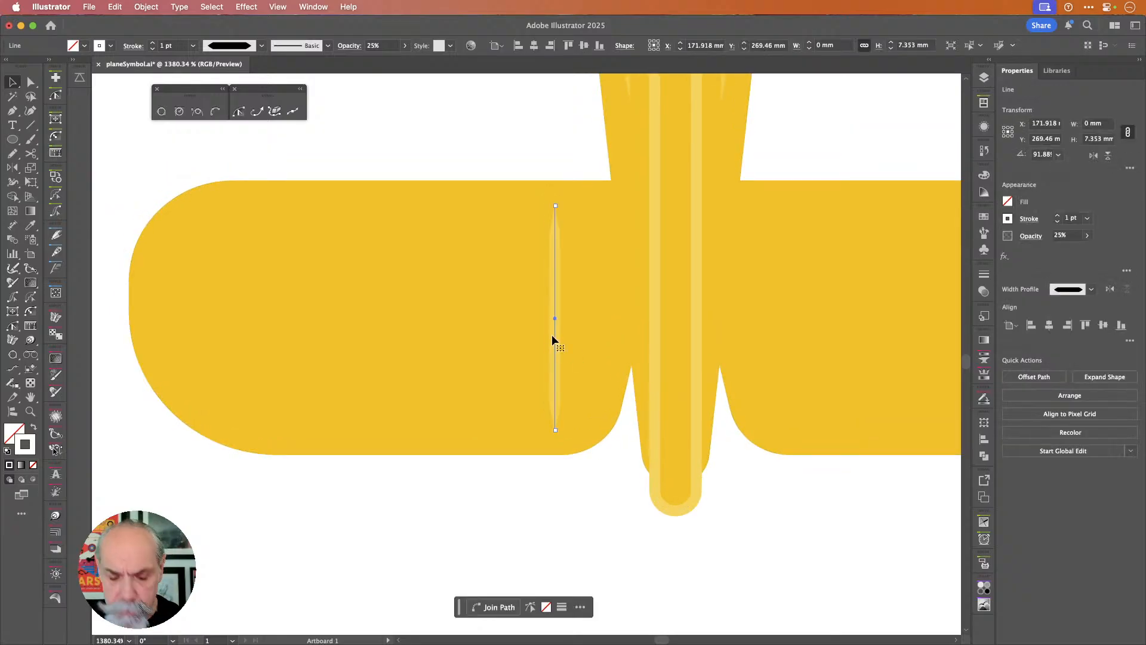
left_click_drag(550, 334, 475, 352)
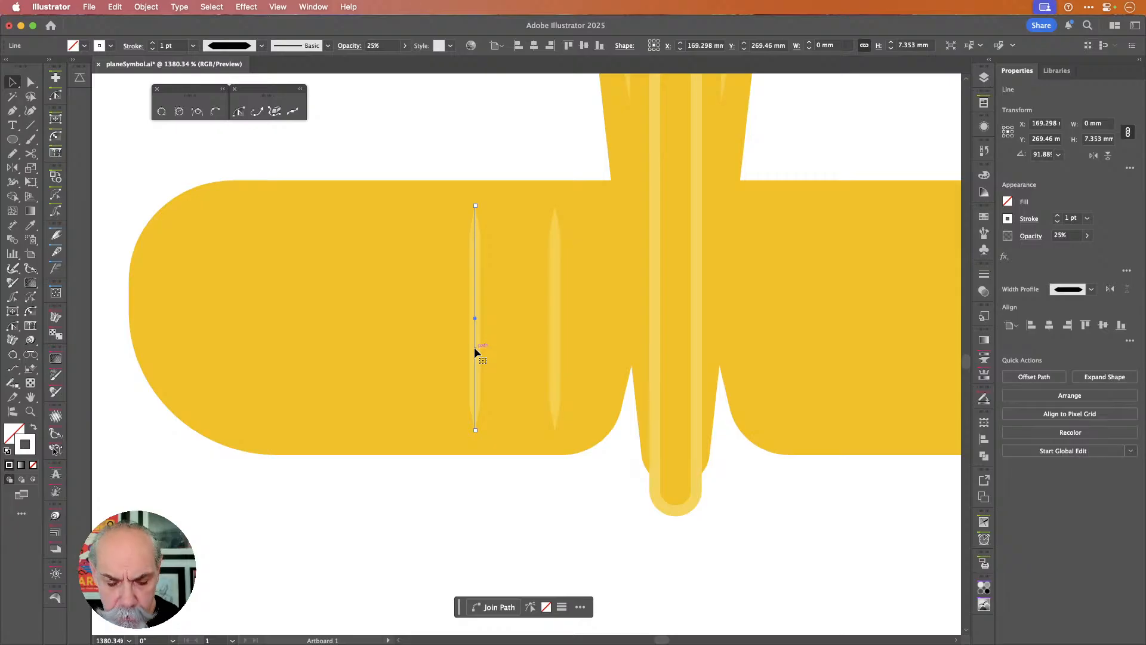
key("super+d")
key("super+d")
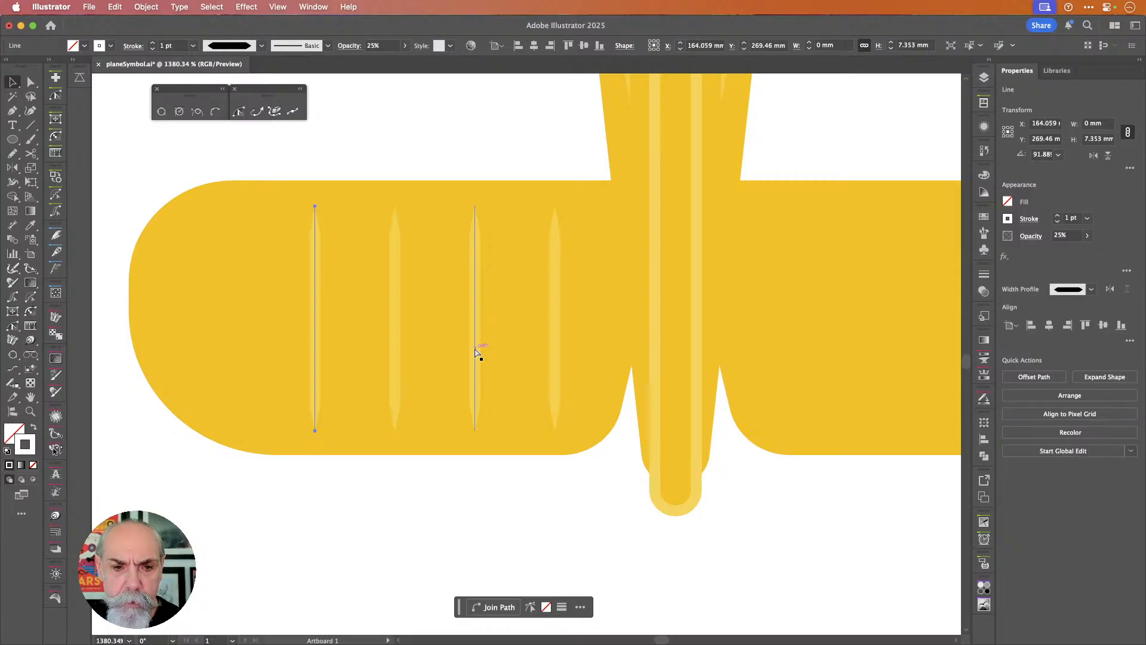
key("super+d")
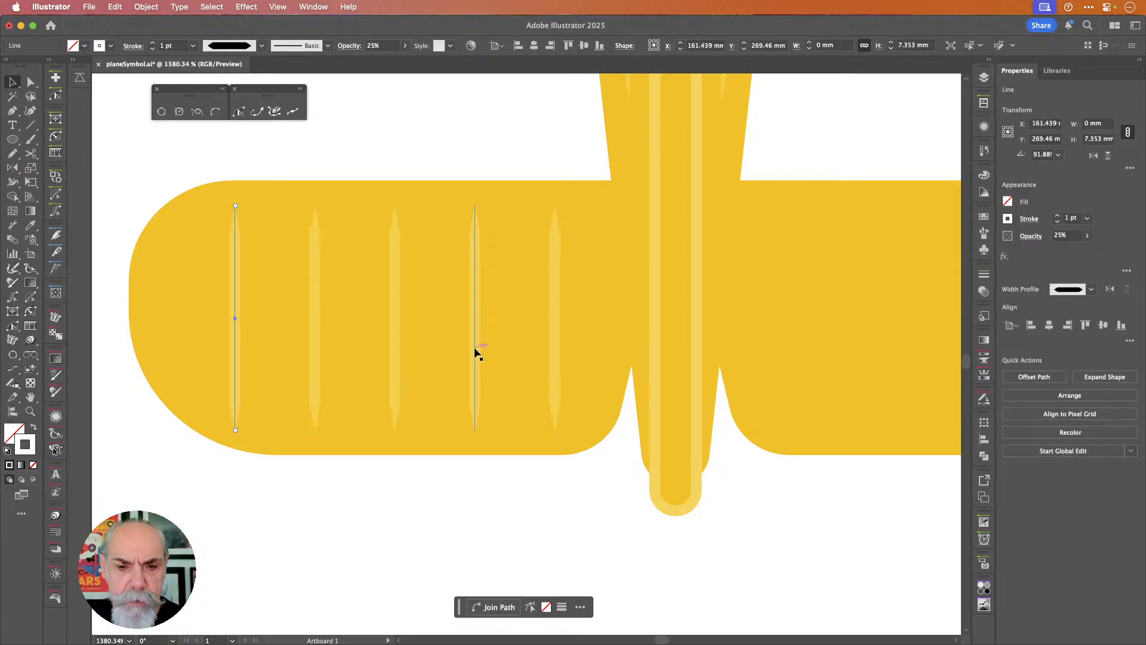
- Outline the strokes of all five rib lines on the left tailplane
left_click(315, 314, "shift")
left_click(396, 313, "shift")
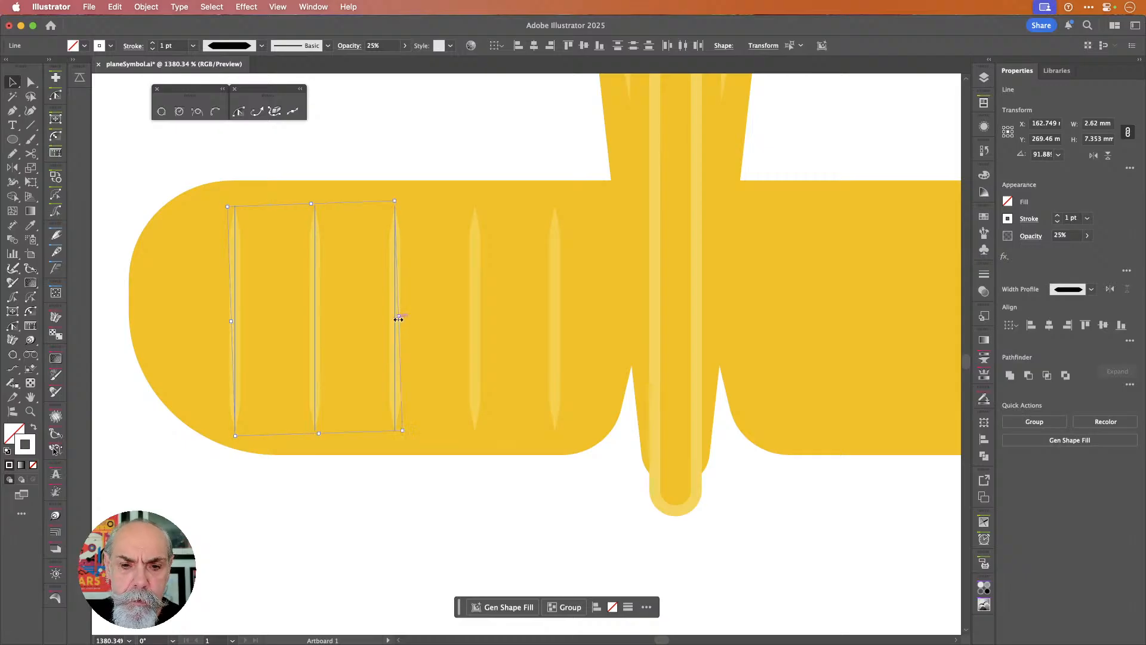
left_click(476, 323, "shift")
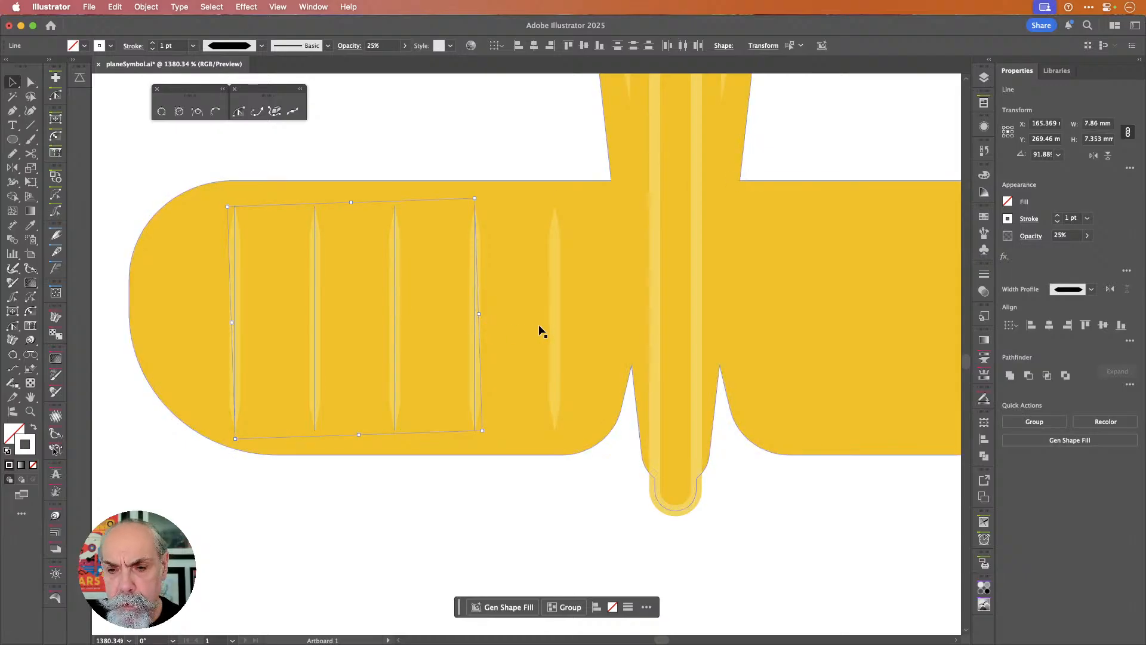
left_click(558, 328, "shift")
key("super+shift+o")
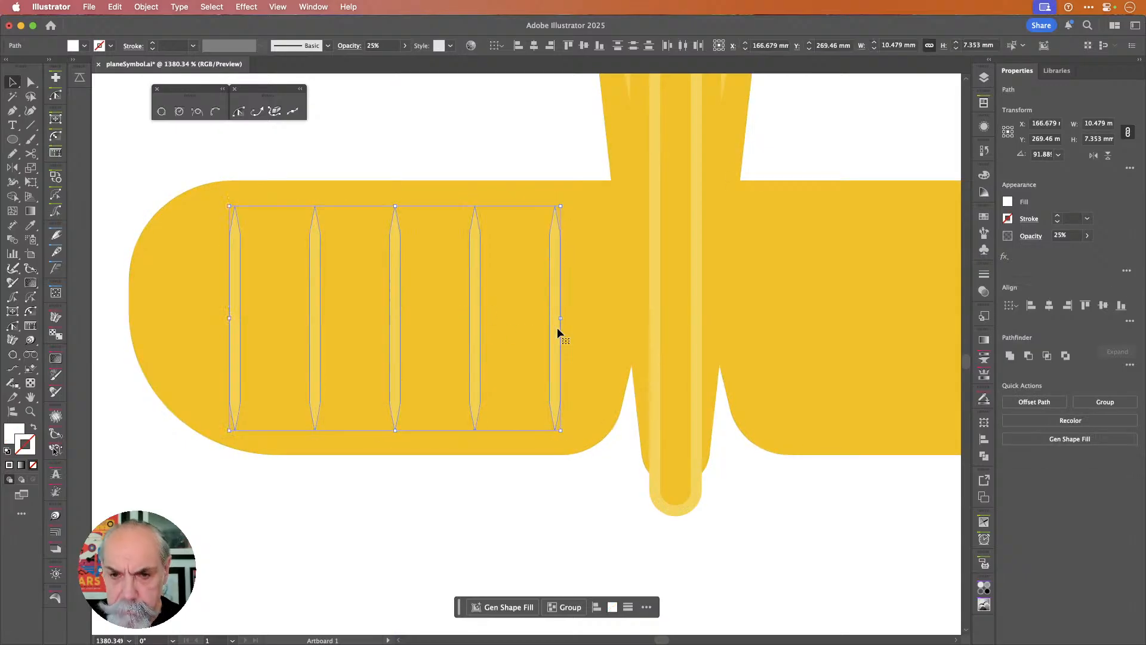
- Reflect a copy of the five outlined tailplane ribs across the vertical axis through the fuselage's centre, onto the right side, and deselect
scroll(611, 476, "down", 2)
scroll(610, 476, "right", 2)
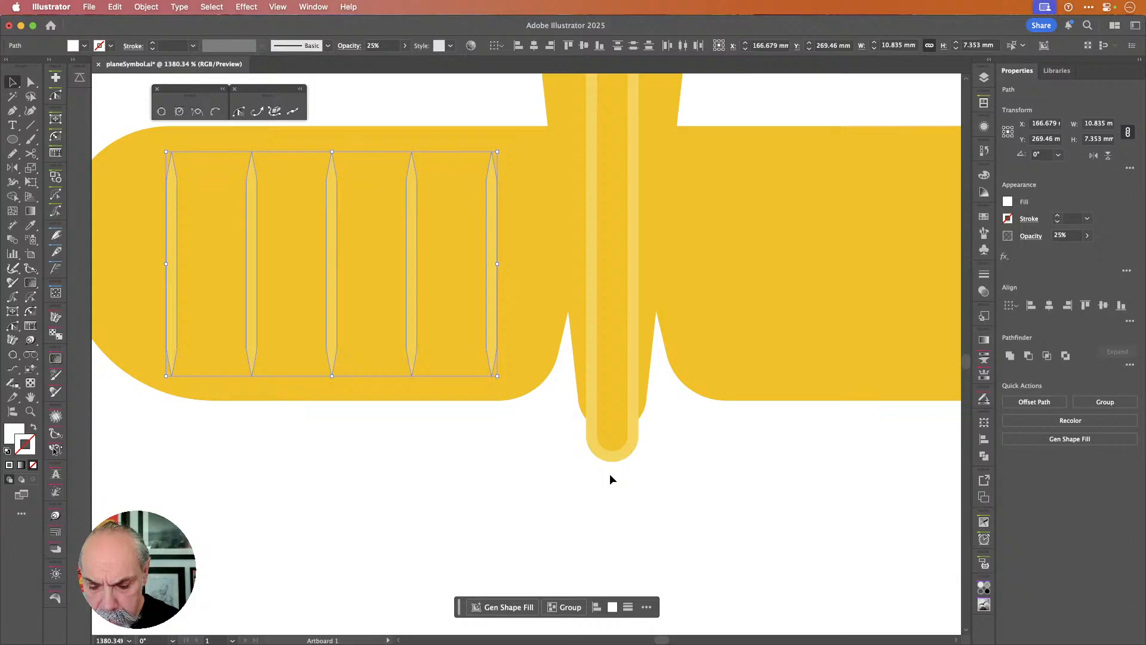
key("o")
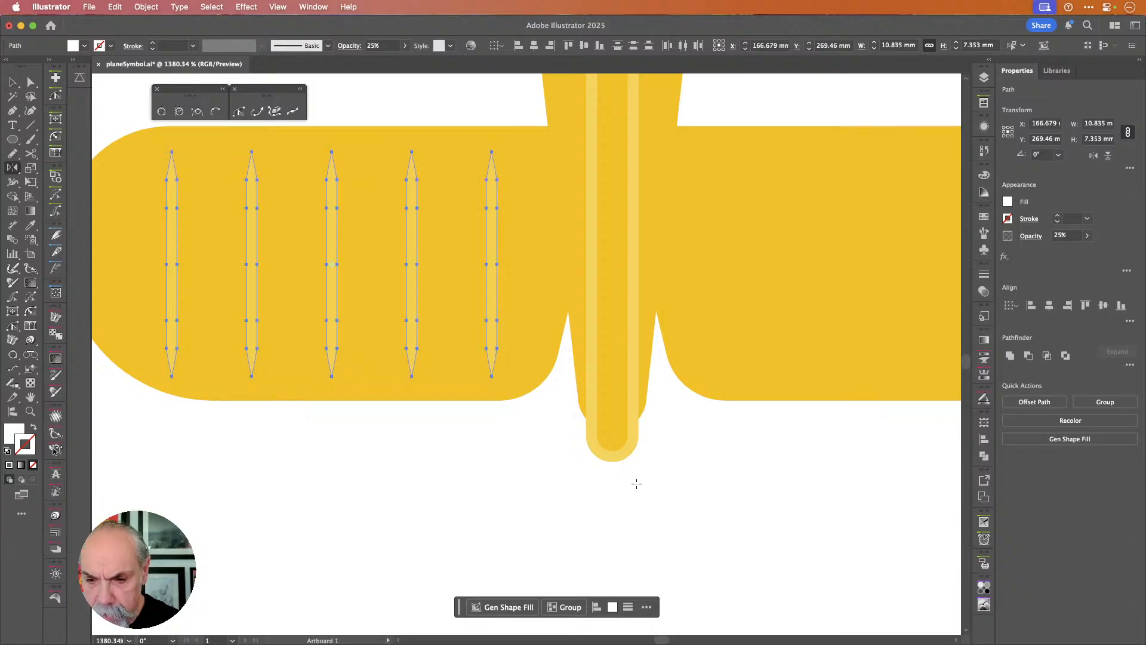
left_click(612, 455, "alt")
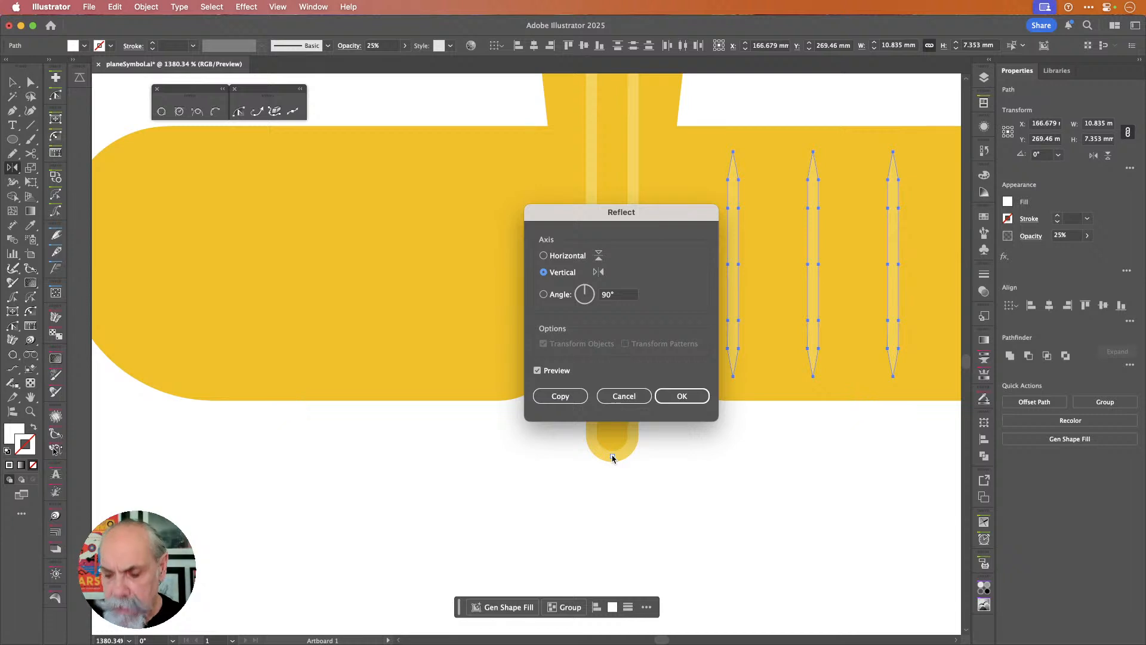
key("Return")
scroll(732, 504, "down", 6)
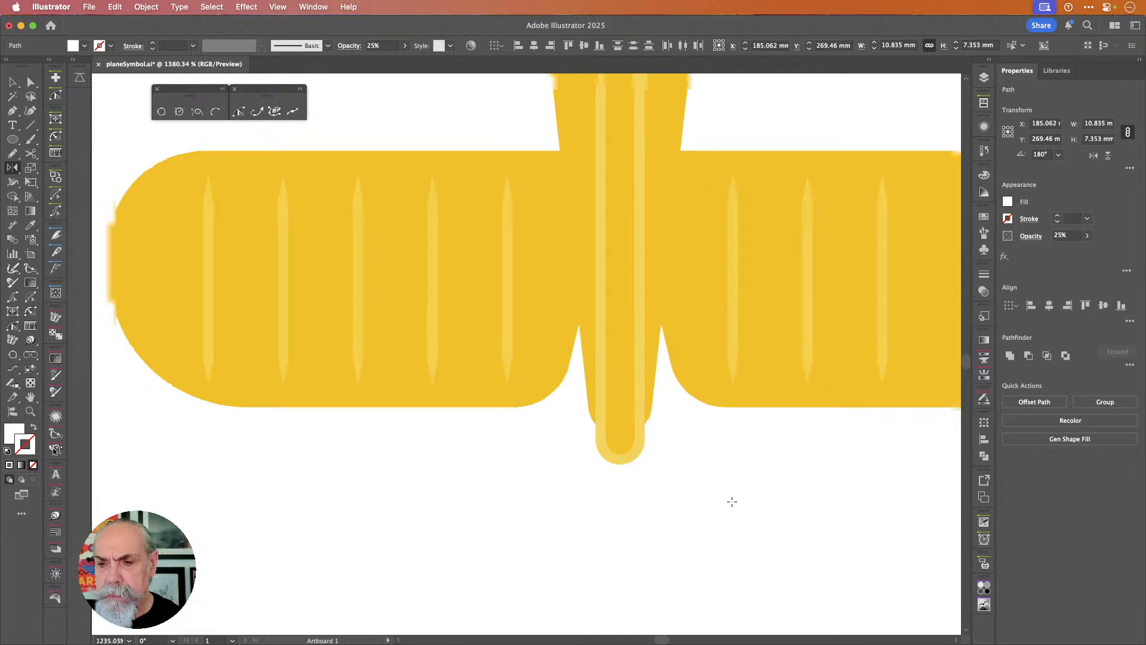
scroll(735, 508, "up", 4)
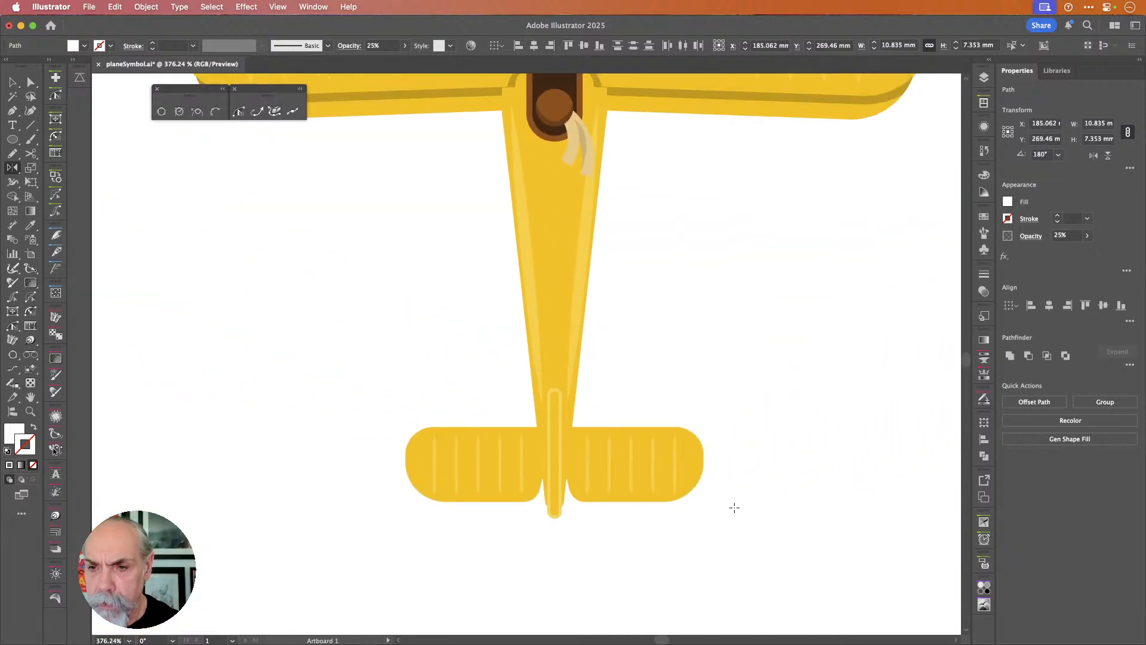
scroll(734, 507, "down", 2)
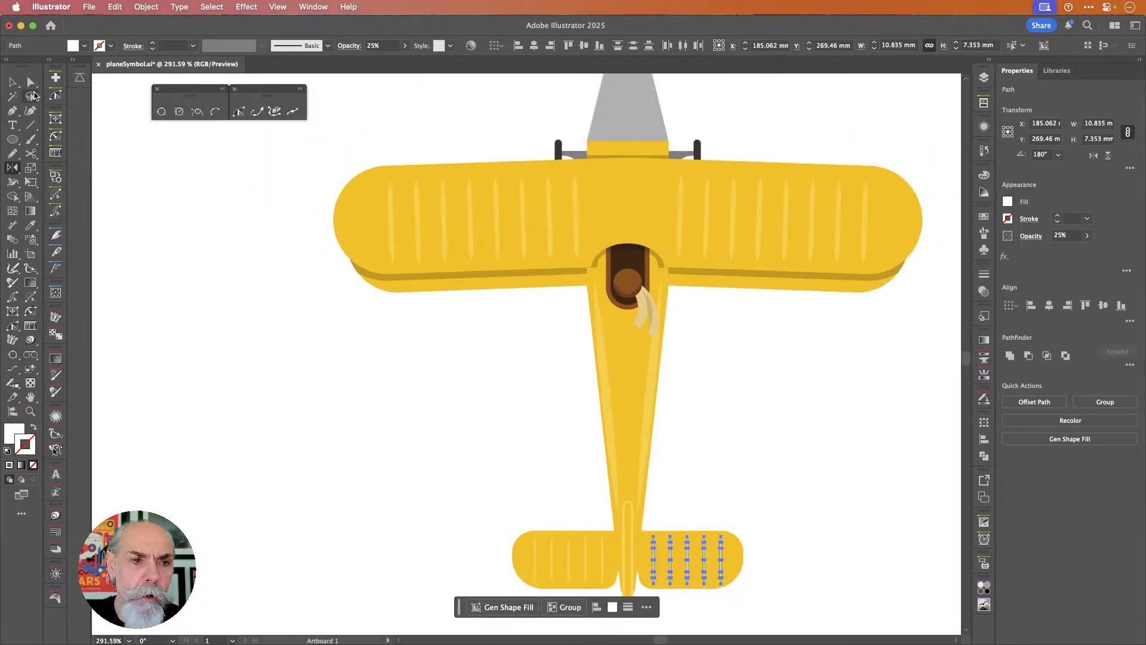
left_click(13, 82)
left_click(429, 151)
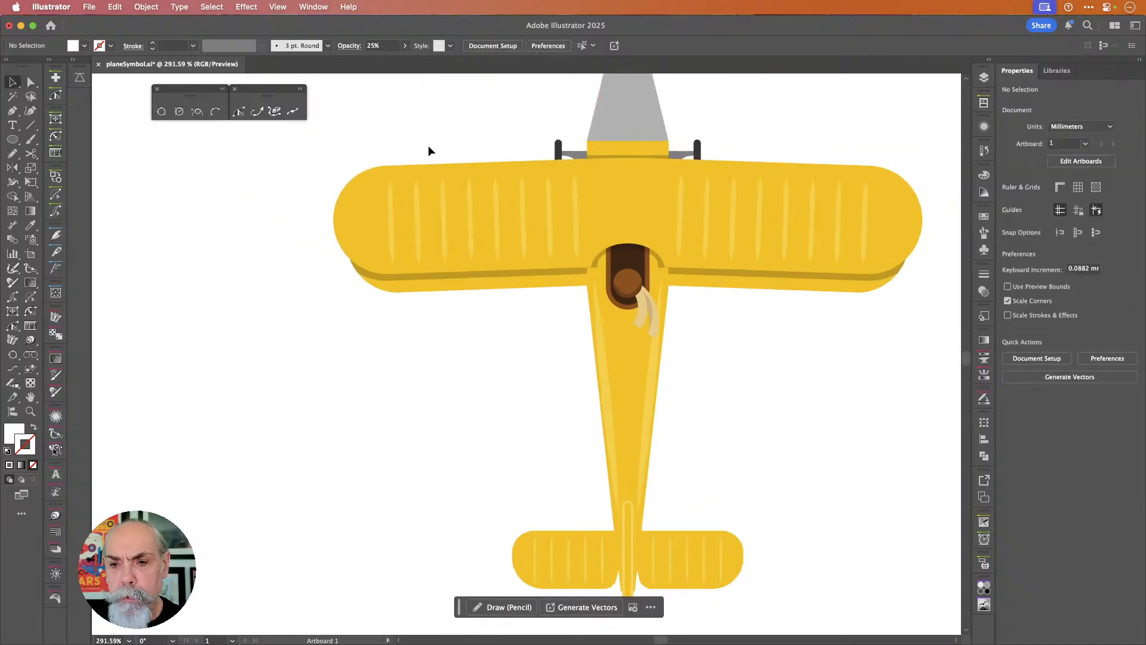
- Draw a slightly curved path about 3.2 mm wide and 14.7 mm tall along the grey nose's left edge, ending on the yellow band
scroll(837, 141, "up", 4)
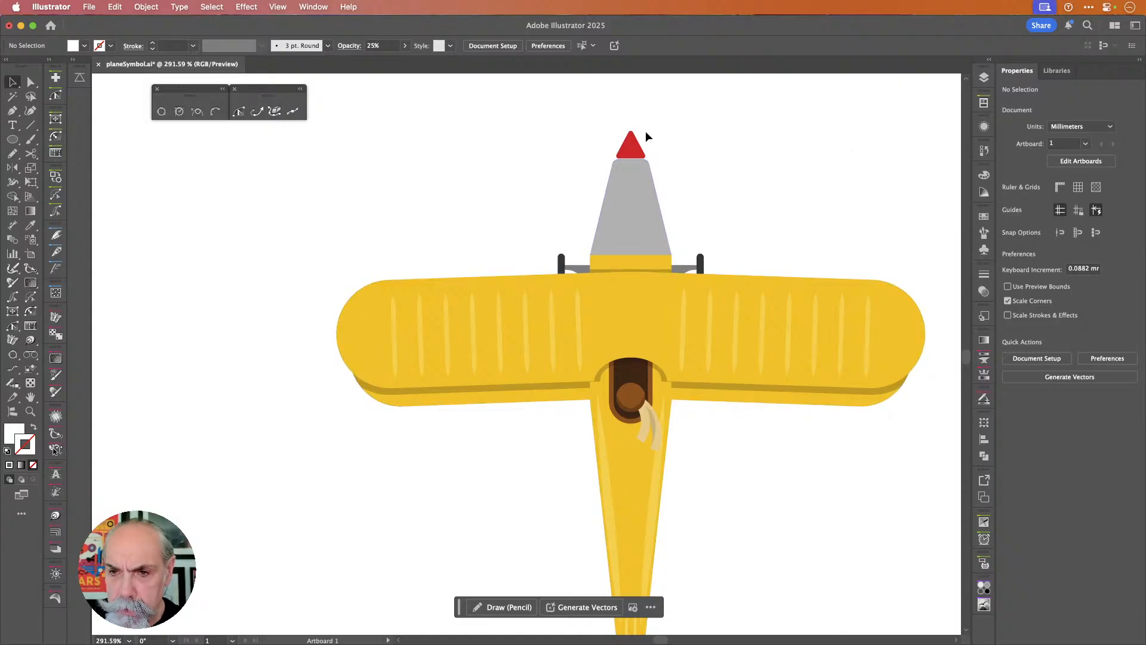
scroll(697, 191, "up", 3)
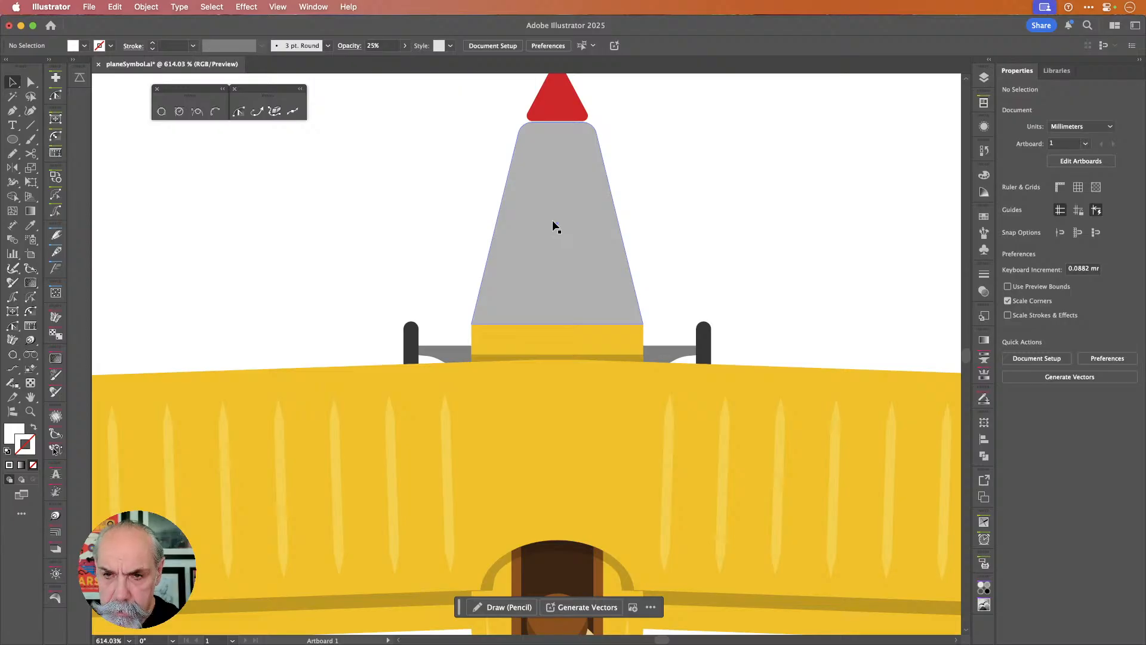
key("shift+grave")
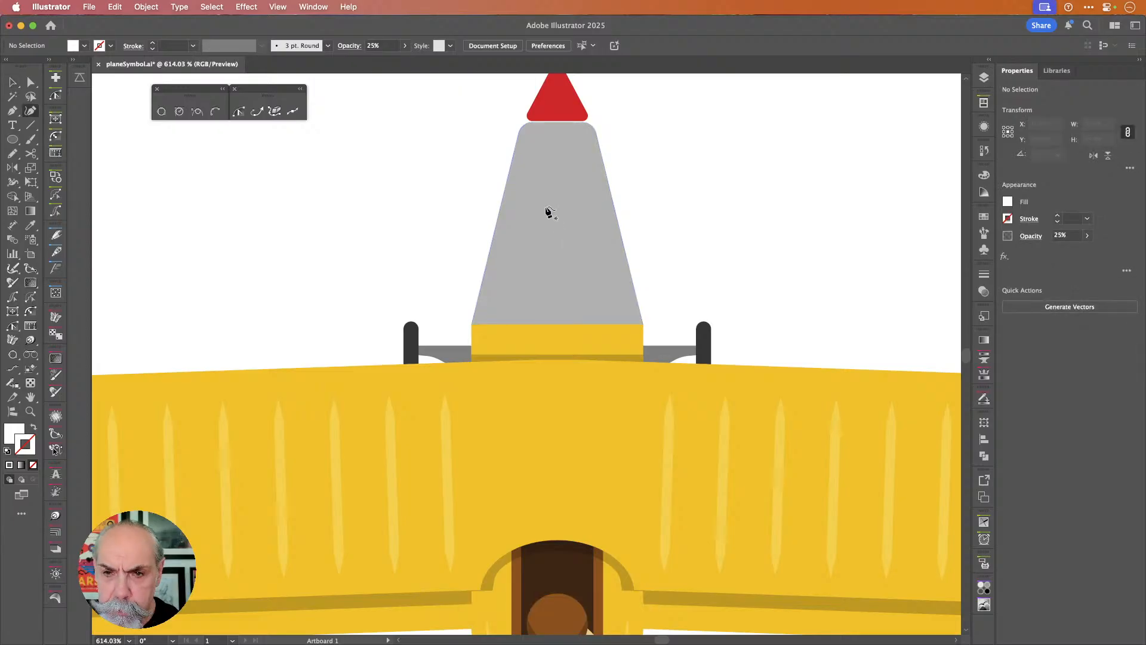
left_click(527, 143)
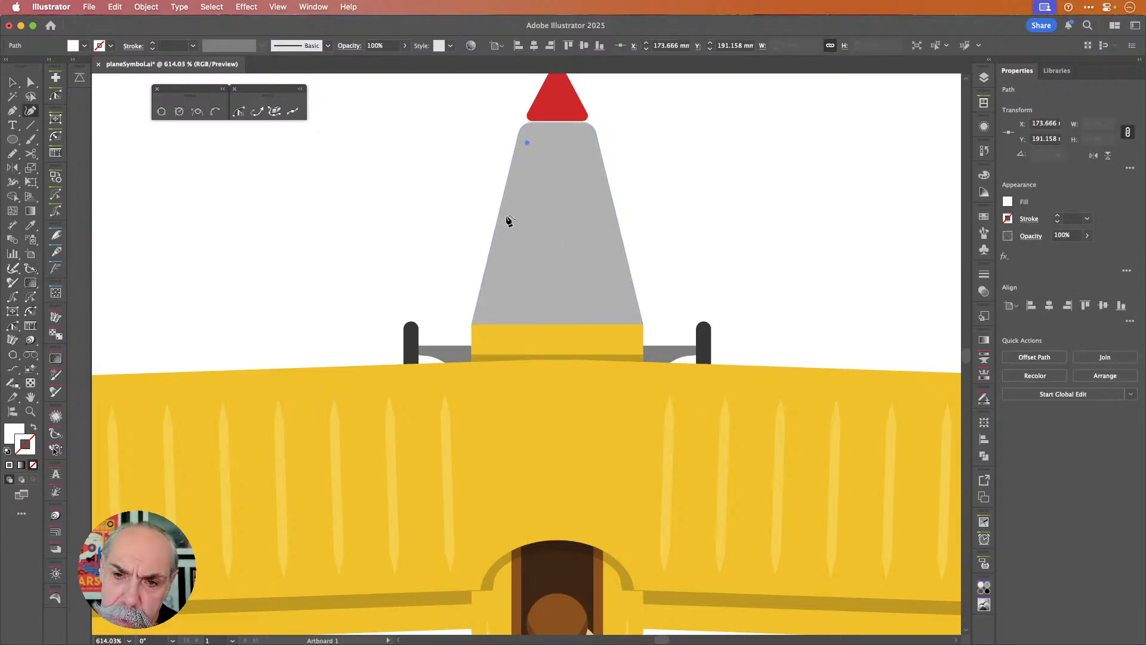
left_click(494, 275)
left_click(494, 275)
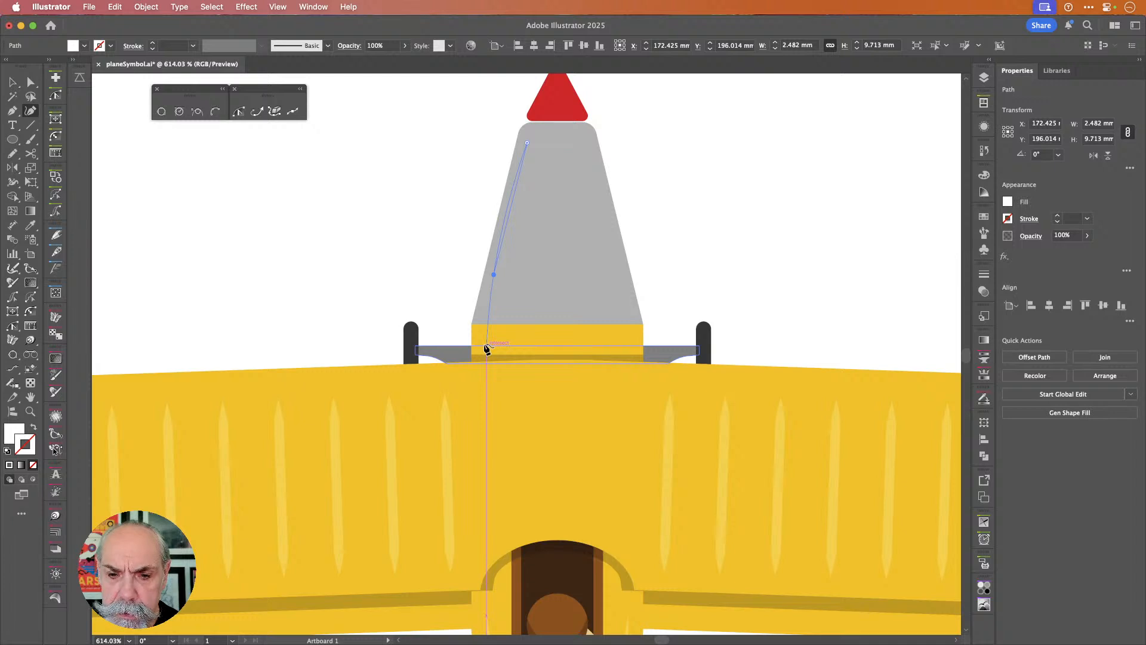
left_click(494, 325)
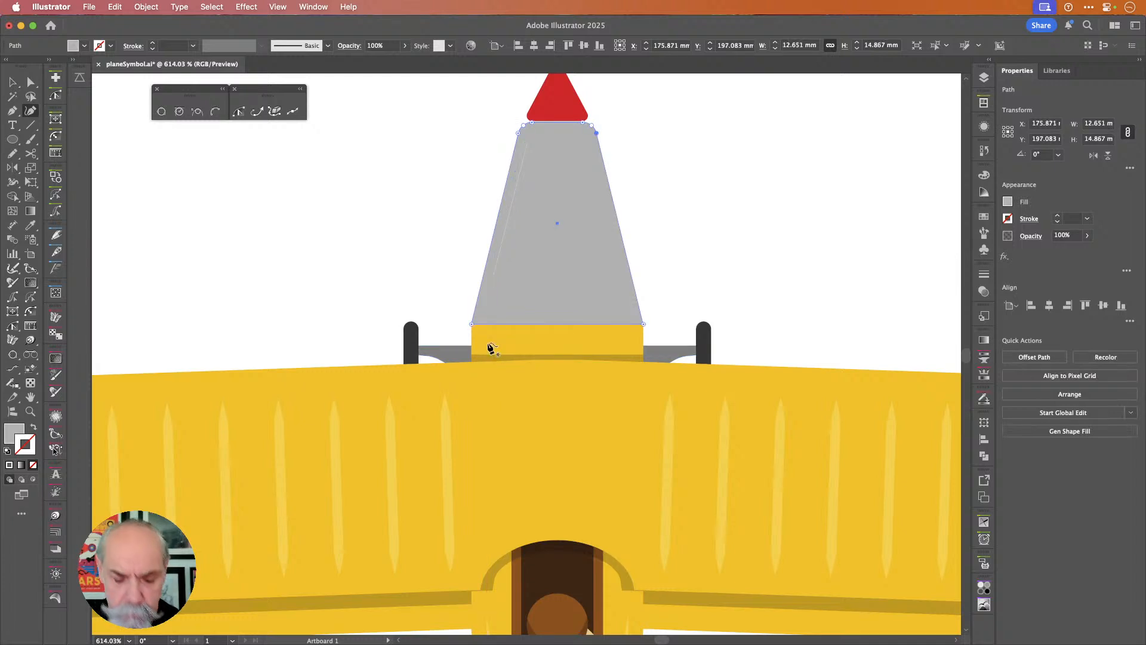
key("super+z")
left_click(501, 289)
left_click_drag(501, 289, 483, 343)
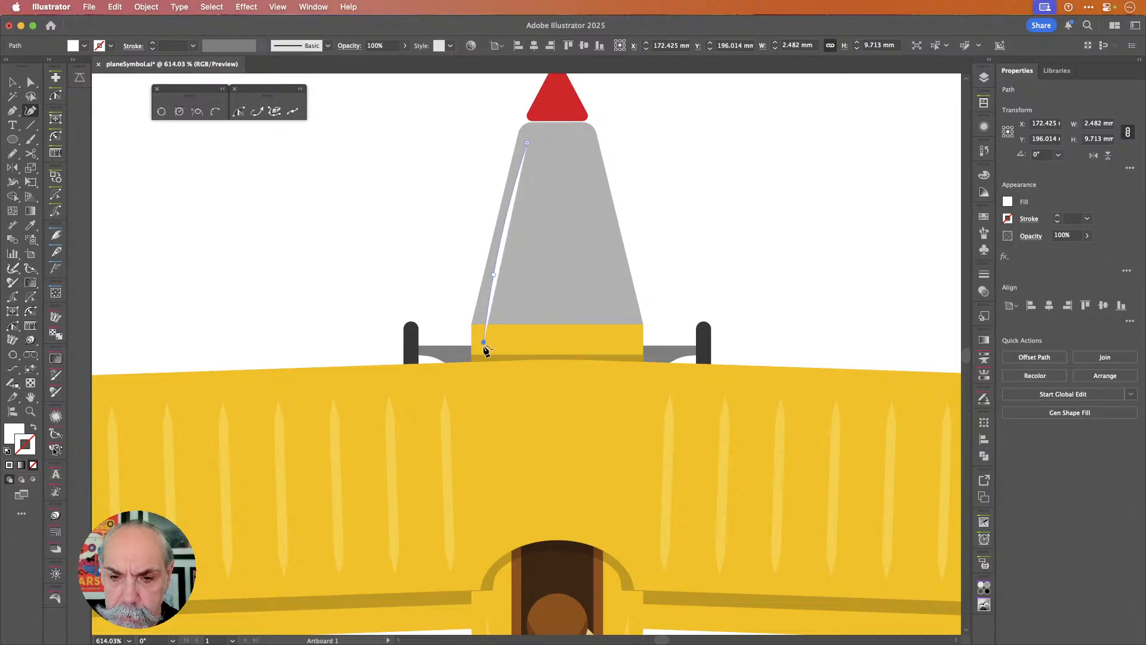
left_click(487, 350)
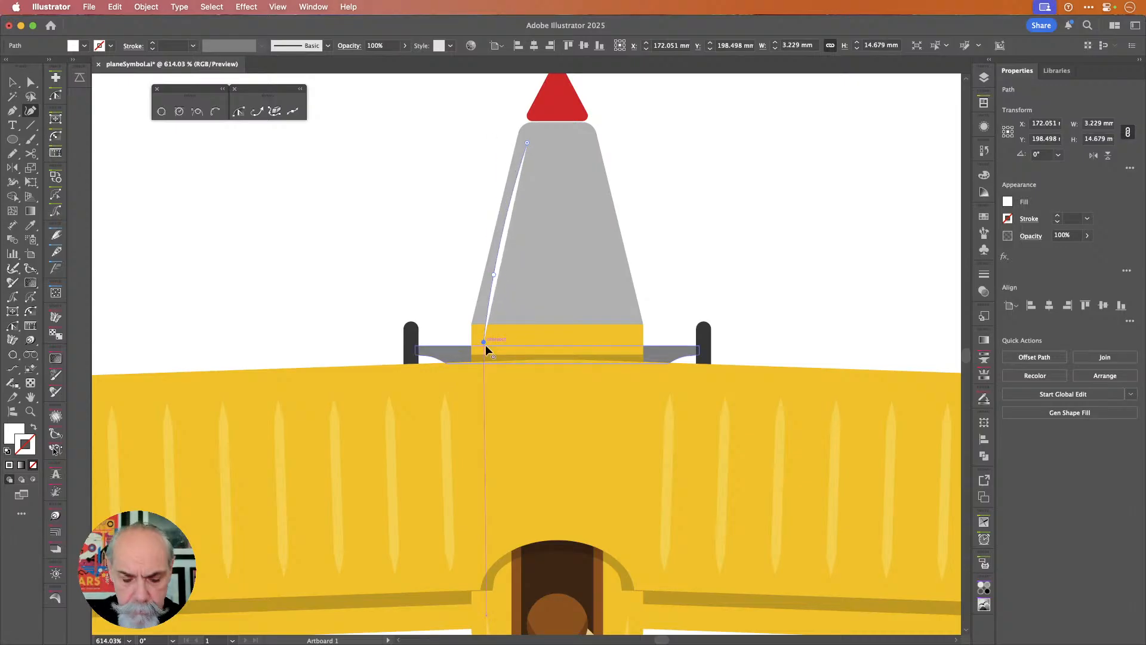
- Swap the nose path's fill and stroke to give it a white stroke, and apply the elliptical width profile tapering at both ends
key("shift+x")
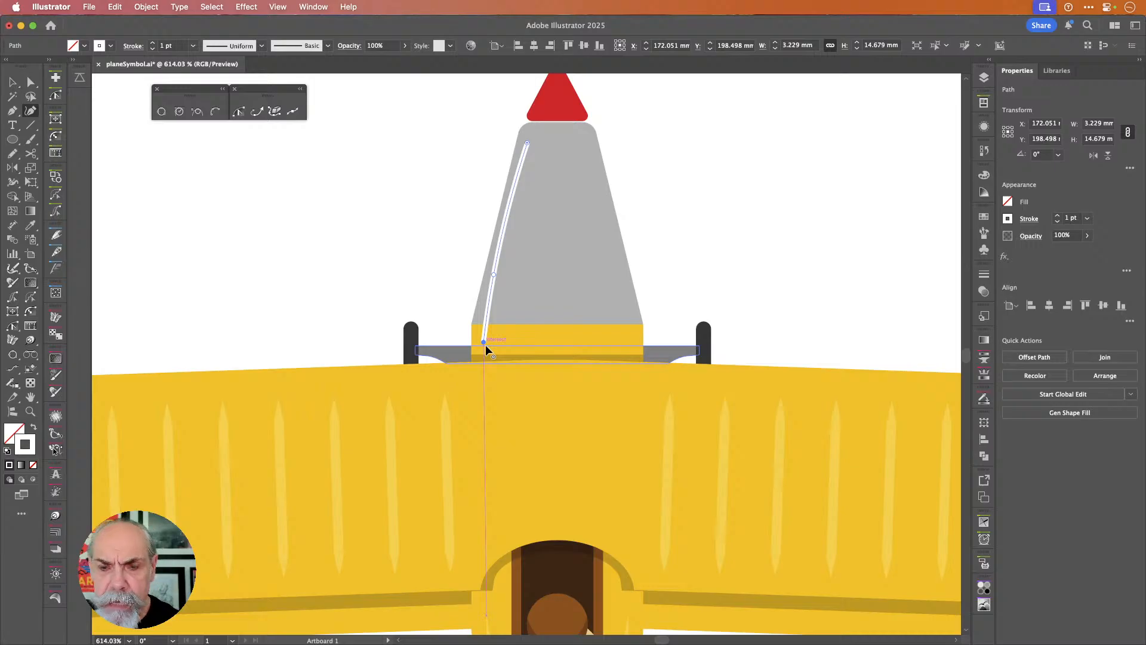
key("v")
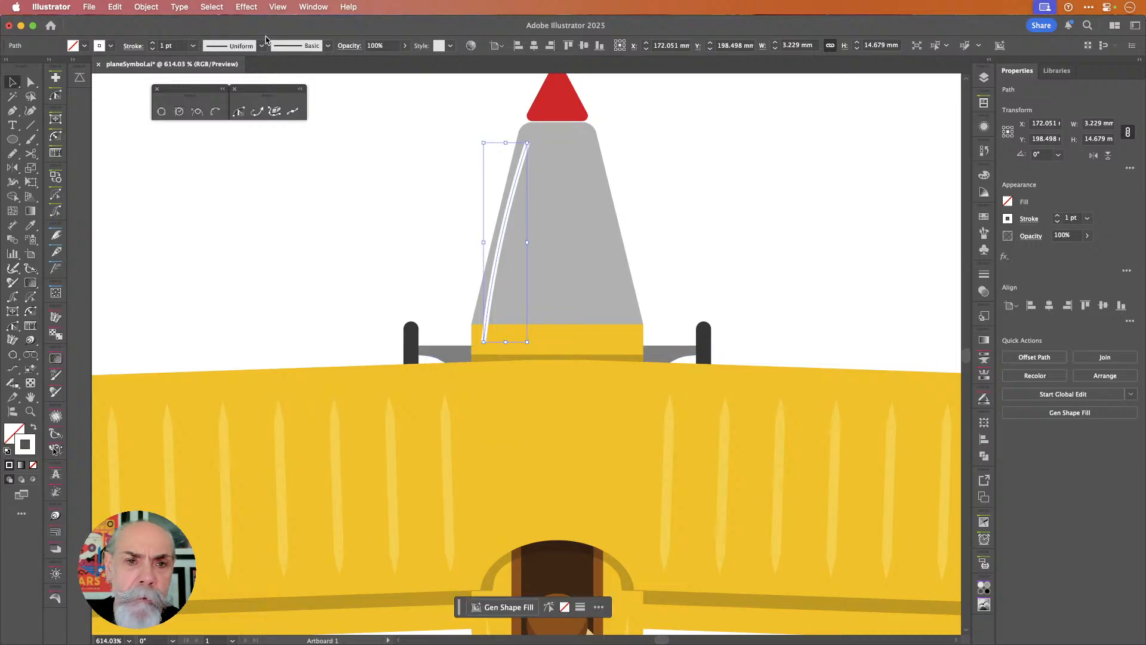
left_click(261, 45)
left_click(242, 87)
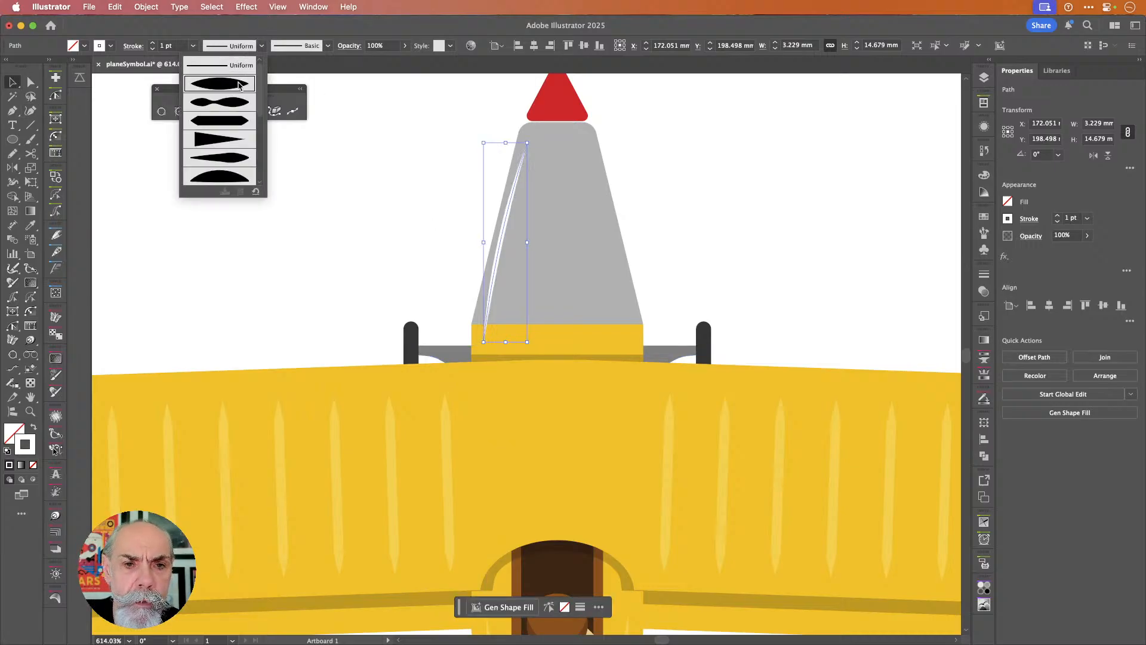
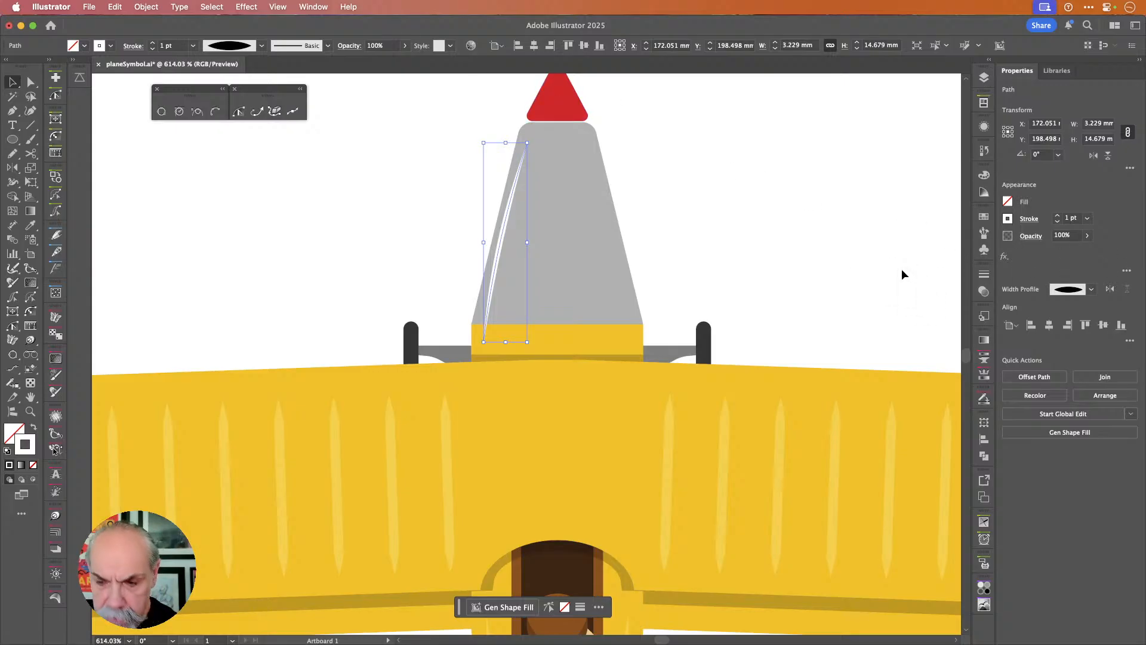
- Set the nose highlight's blending mode to Overlay and its opacity to 31%, and deselect it
key("i")
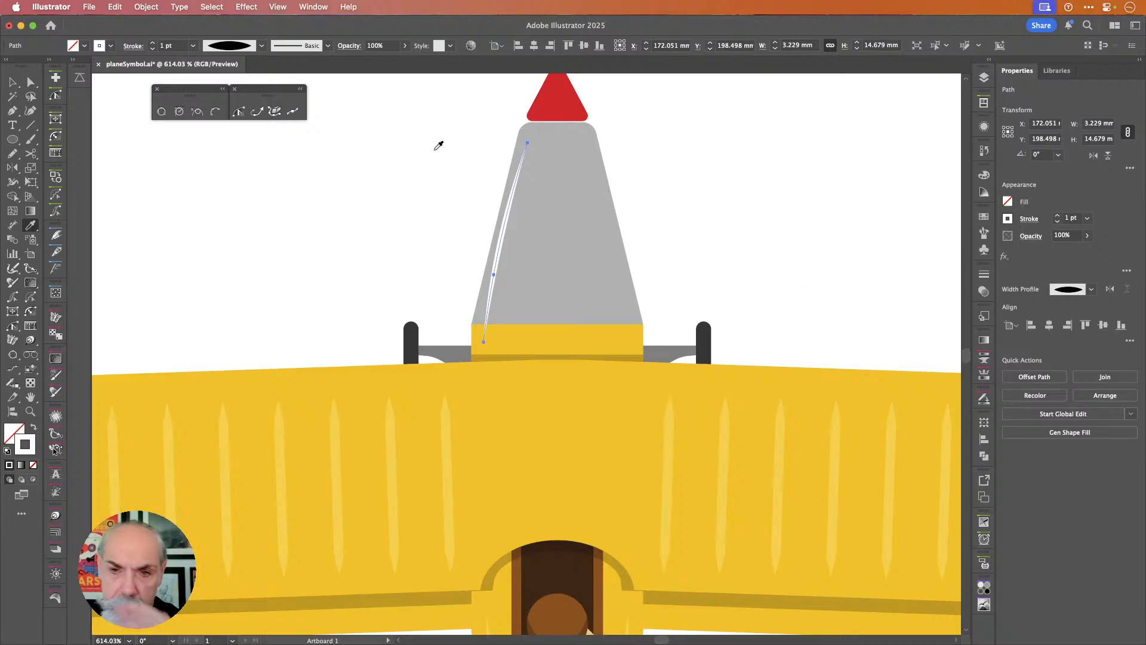
left_click(14, 83)
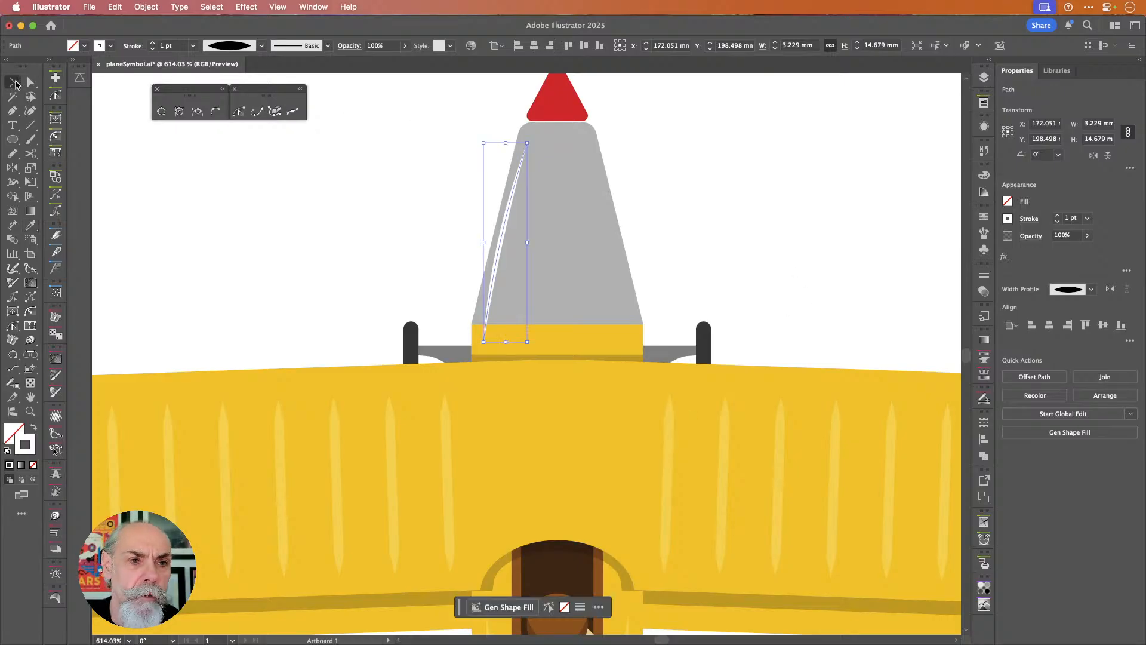
left_click(1032, 236)
left_click(954, 259)
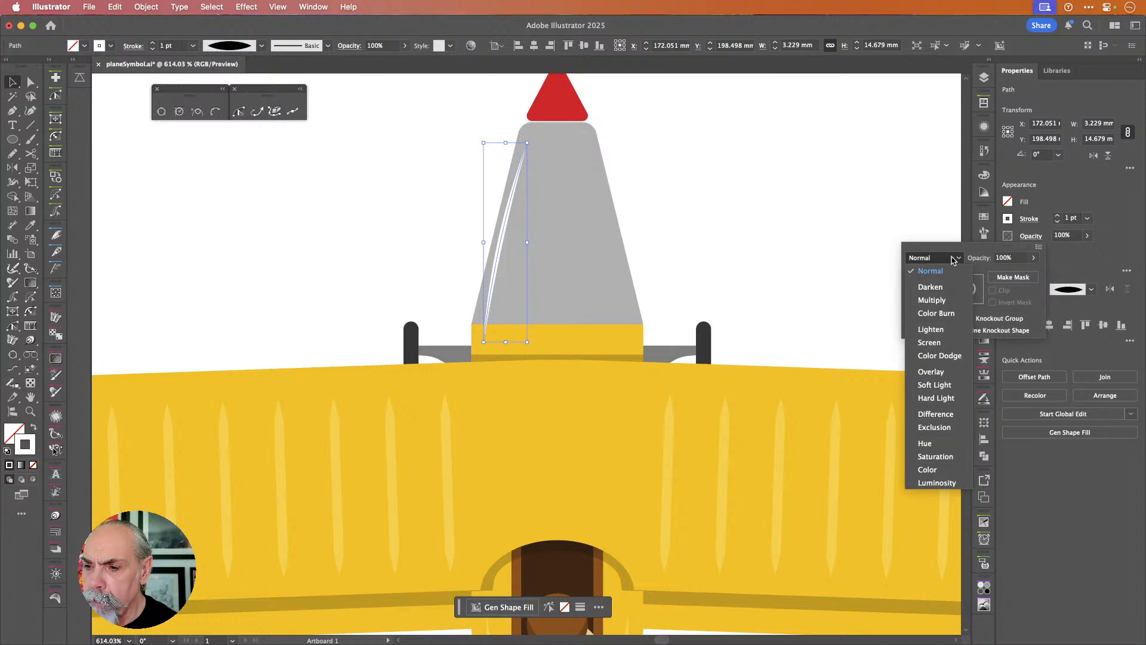
left_click(945, 373)
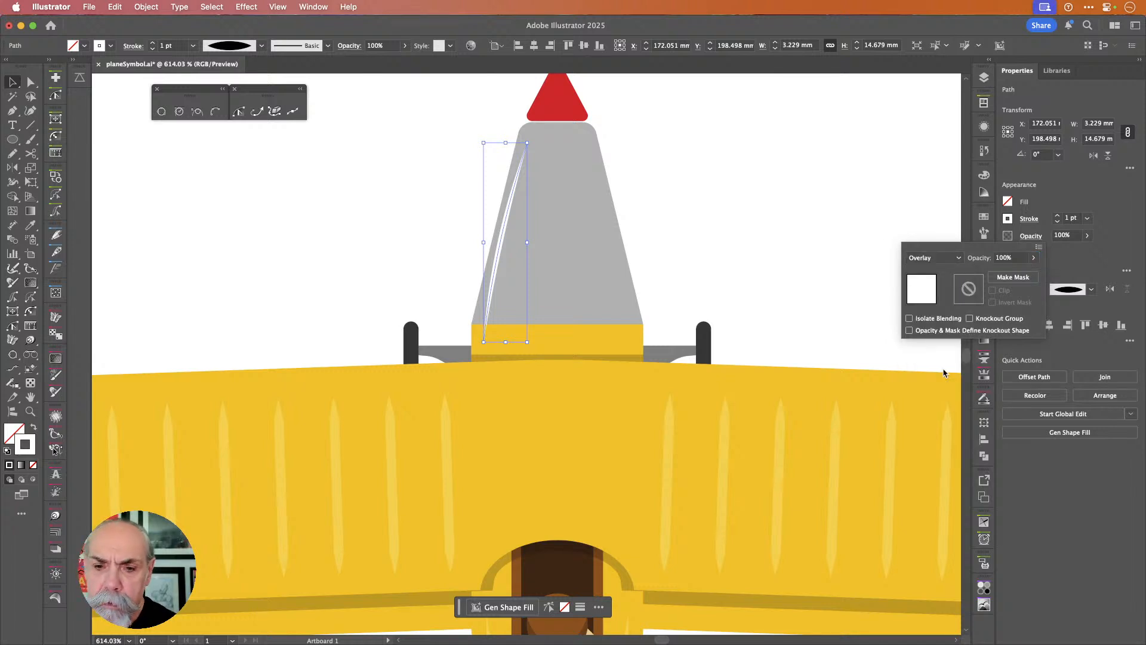
left_click(1033, 258)
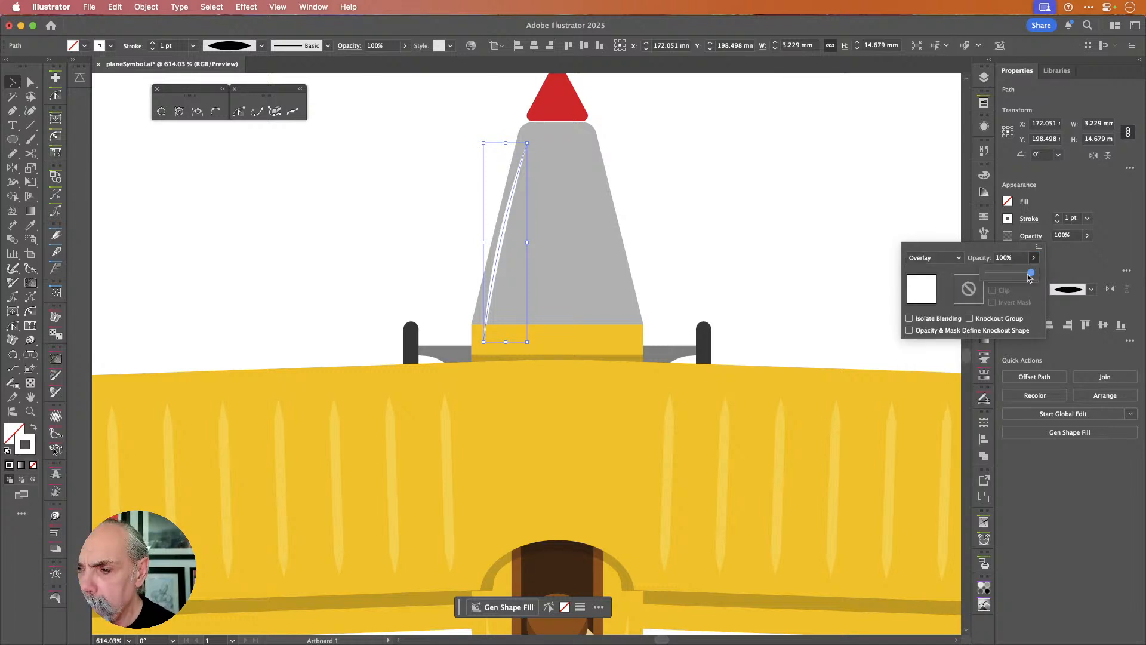
left_click_drag(1030, 278, 1001, 282)
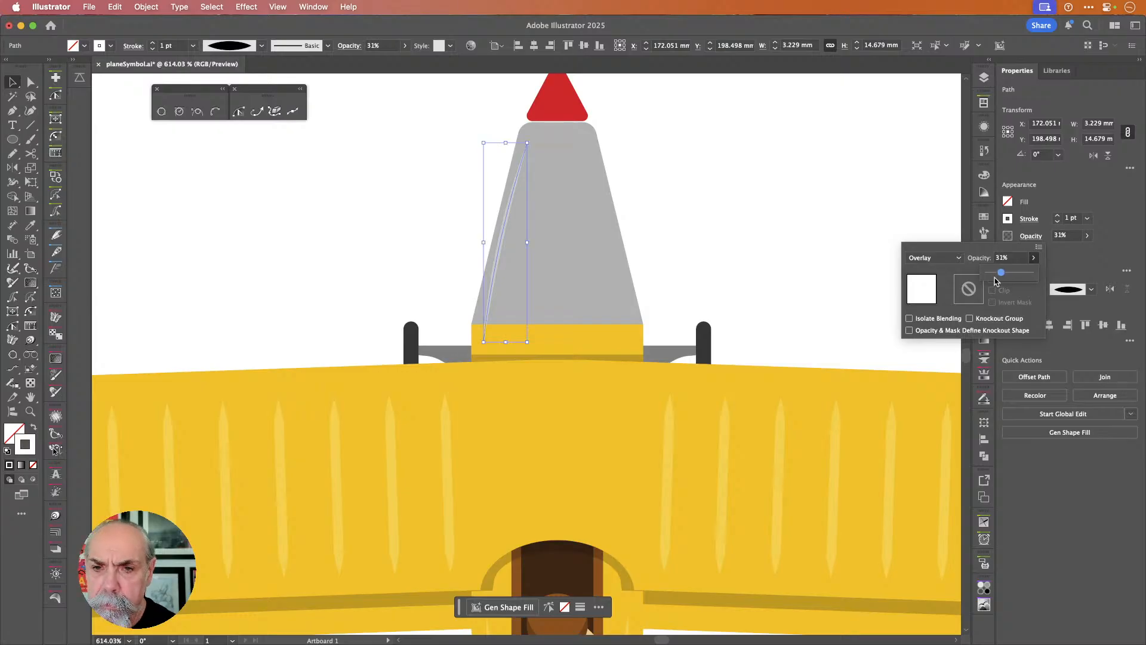
left_click(781, 235)
left_click(842, 235)
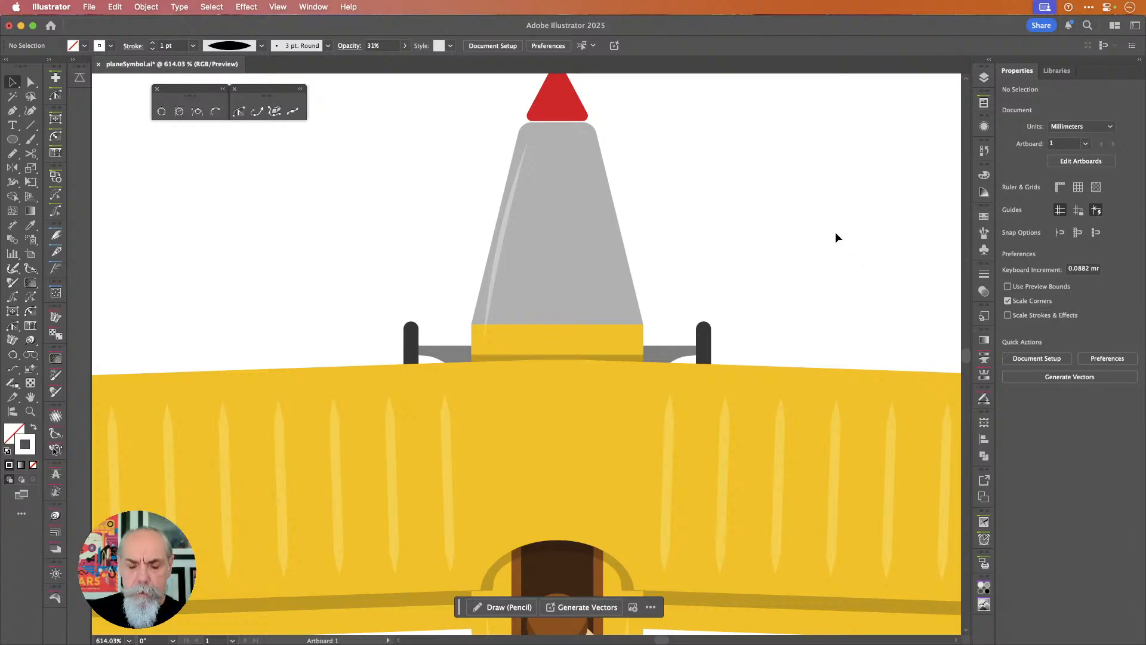
- Save the document and bring the whole airplane into view
key("super+minus")
key("super+minus")
key("super+minus")
key("super+minus")
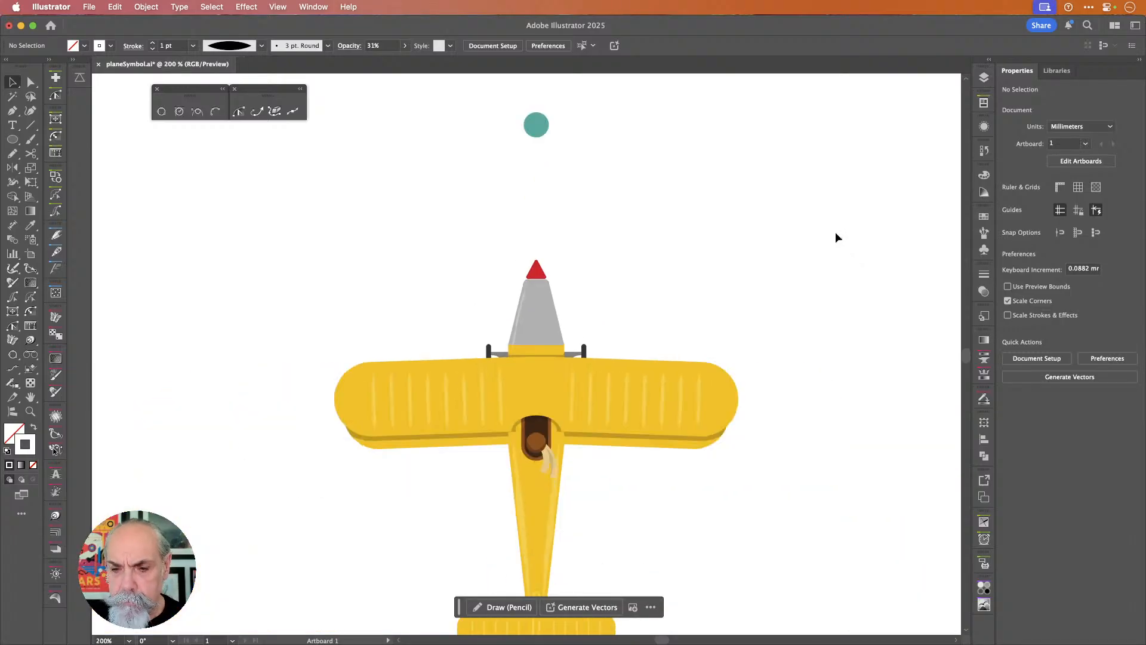
key("super+s")
scroll(818, 251, "down", 5)
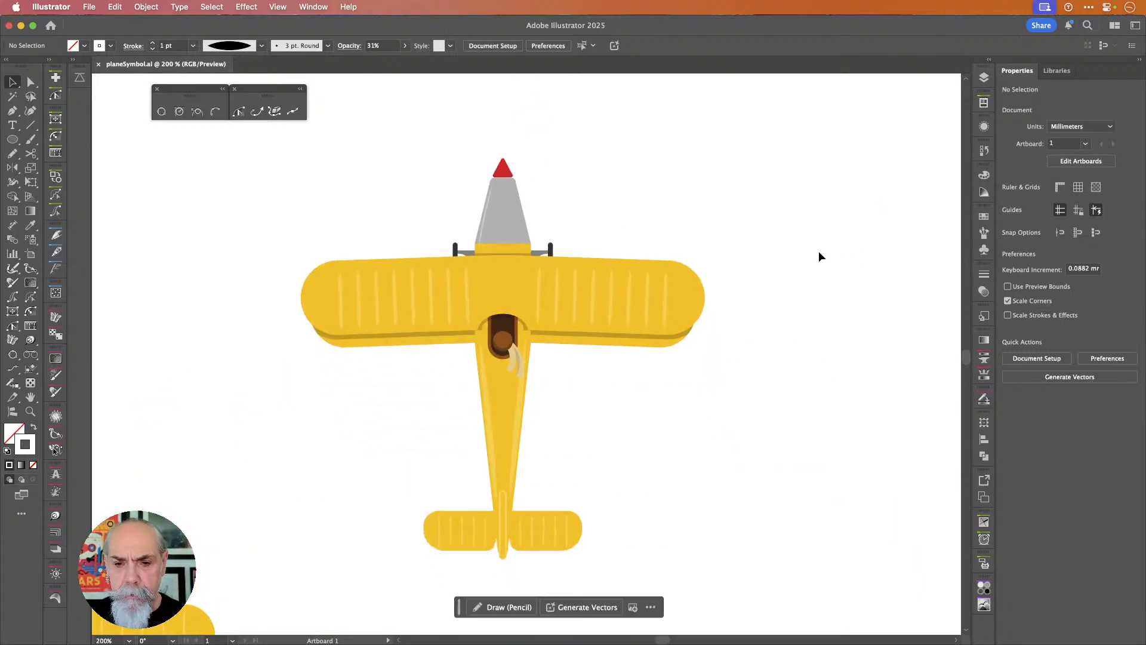
- Copy the row of four round insignia below the small airplane into the empty area beside the detailed airplane
scroll(814, 252, "down", 5)
scroll(814, 252, "down", 5)
scroll(814, 252, "left", 5)
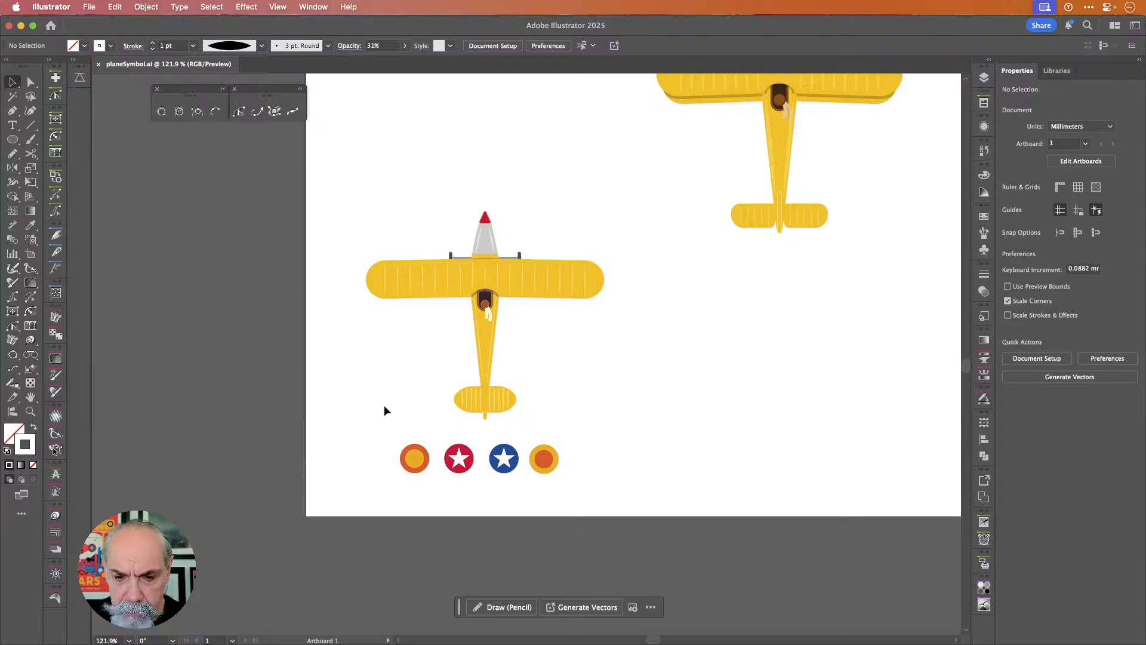
left_click(420, 464)
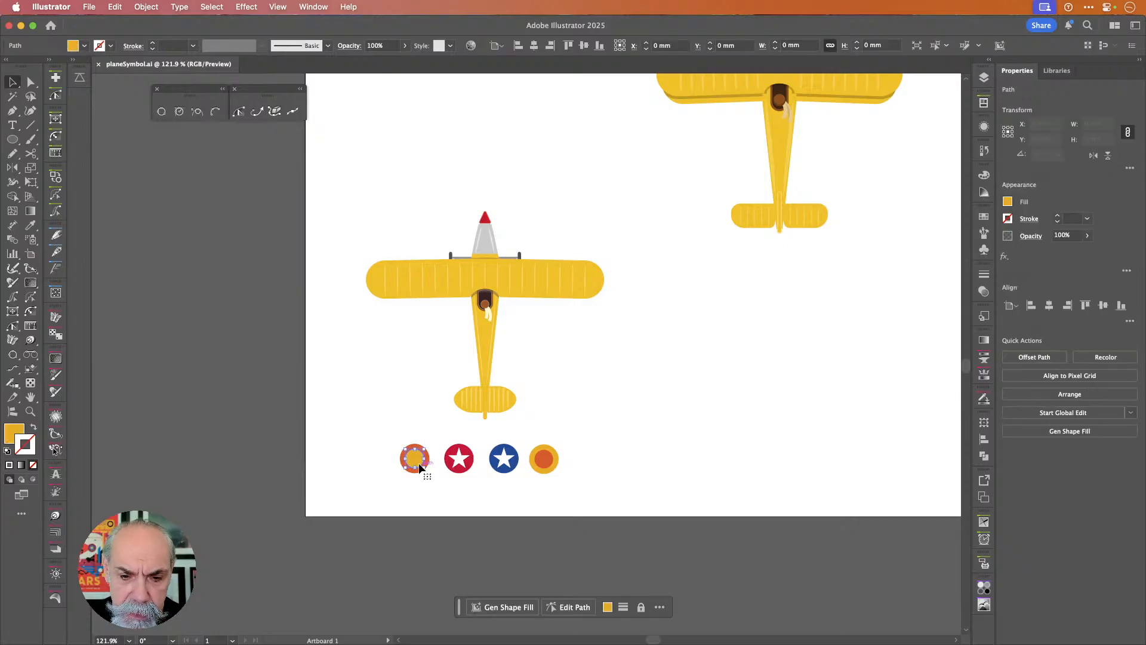
left_click(377, 444)
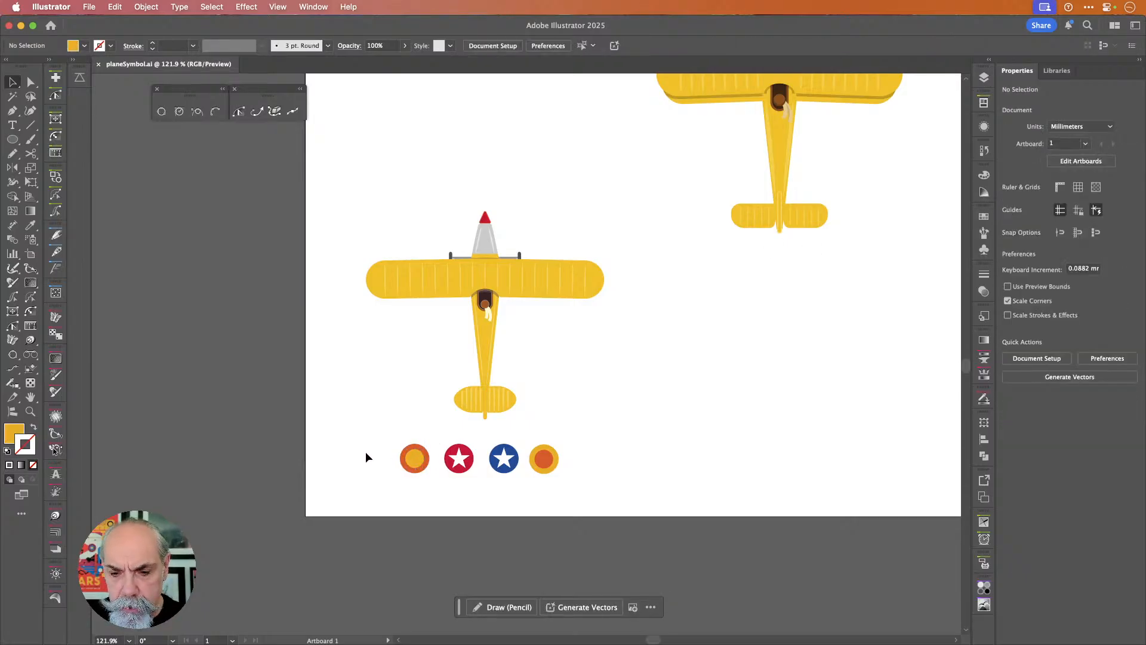
left_click_drag(375, 442, 683, 155)
scroll(713, 148, "up", 3)
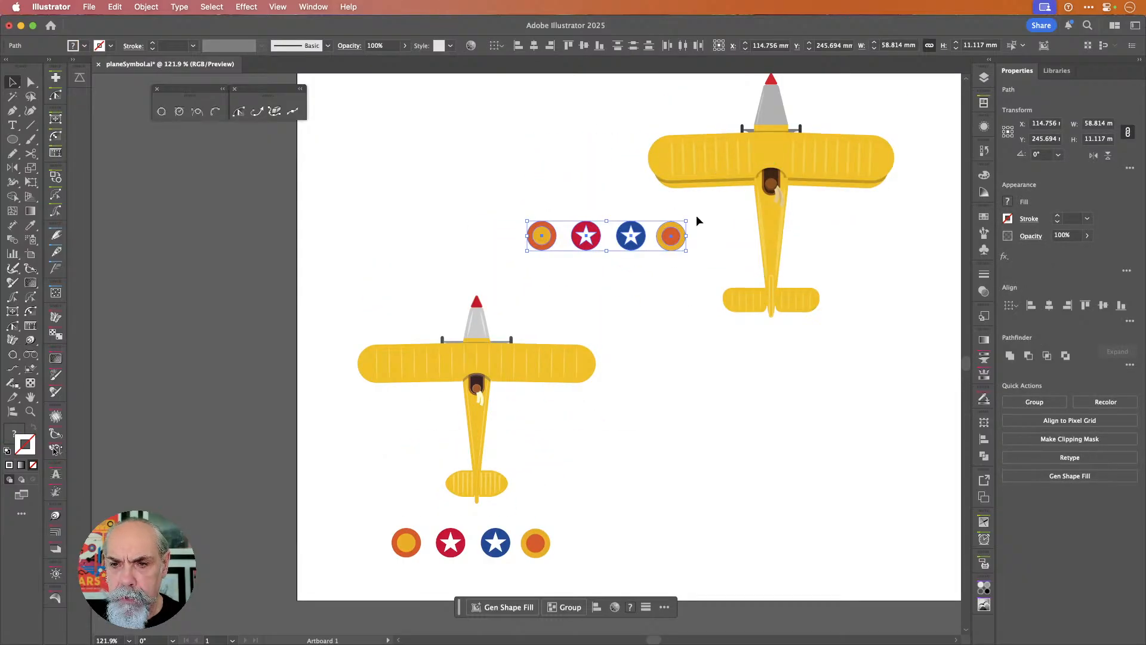
scroll(696, 220, "up", 5, "alt")
scroll(696, 220, "up", 2, "alt")
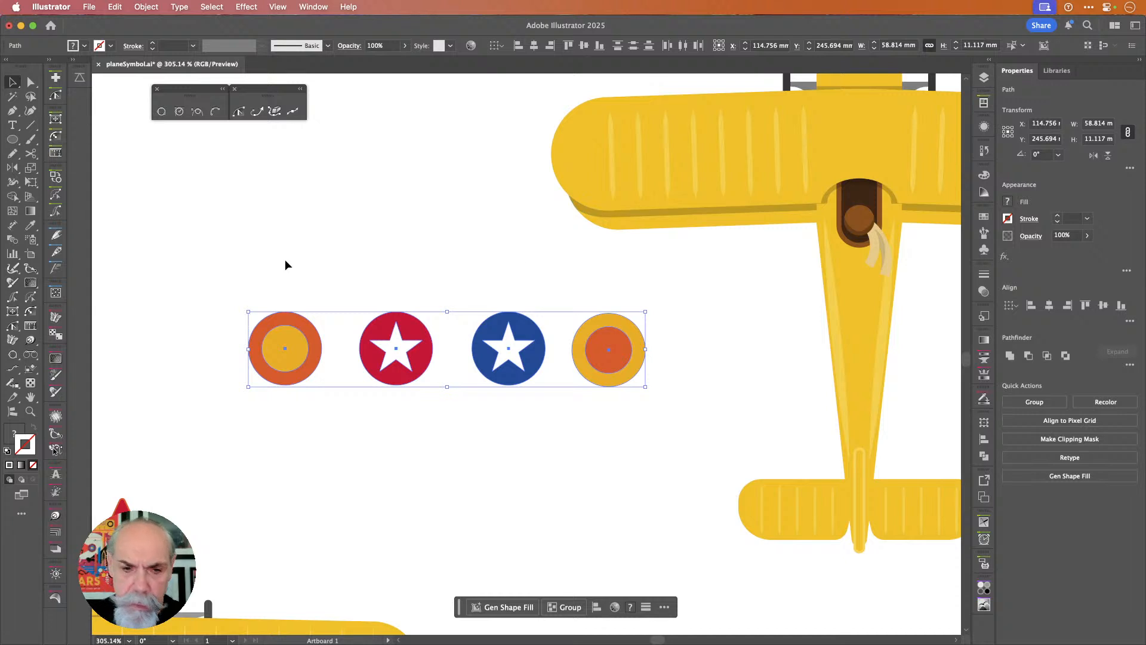
- Turn the copied orange roundel with the yellow centre into a dynamic symbol named Sym1
left_click(221, 246)
left_click_drag(242, 266, 305, 387)
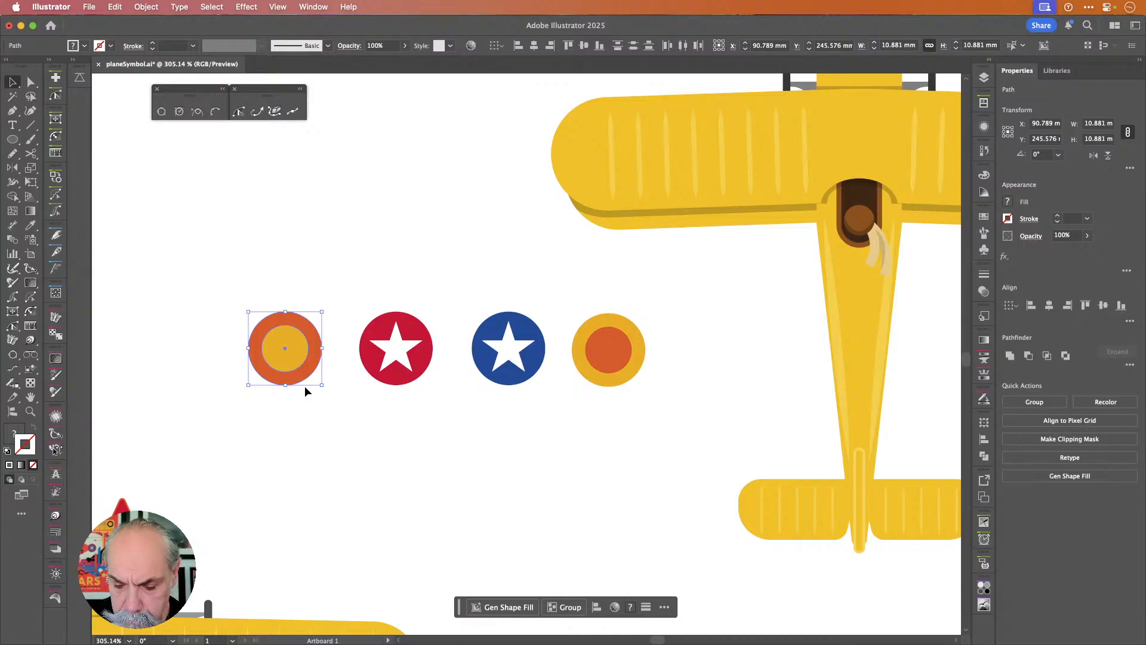
key("F8")
type("Sym1")
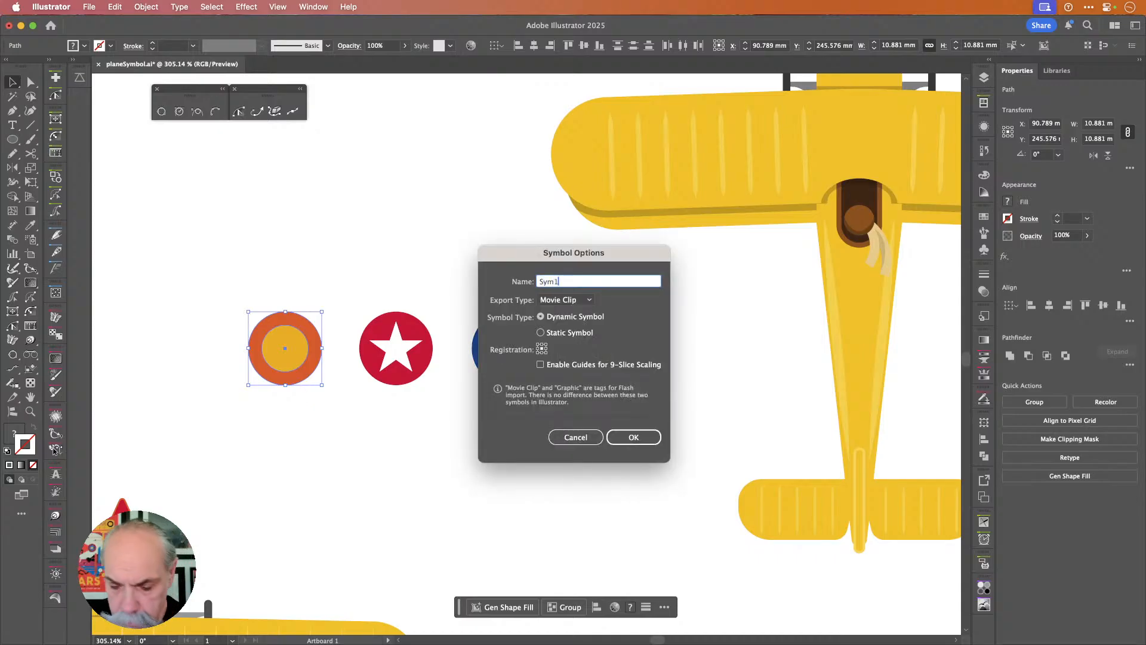
key("Return")
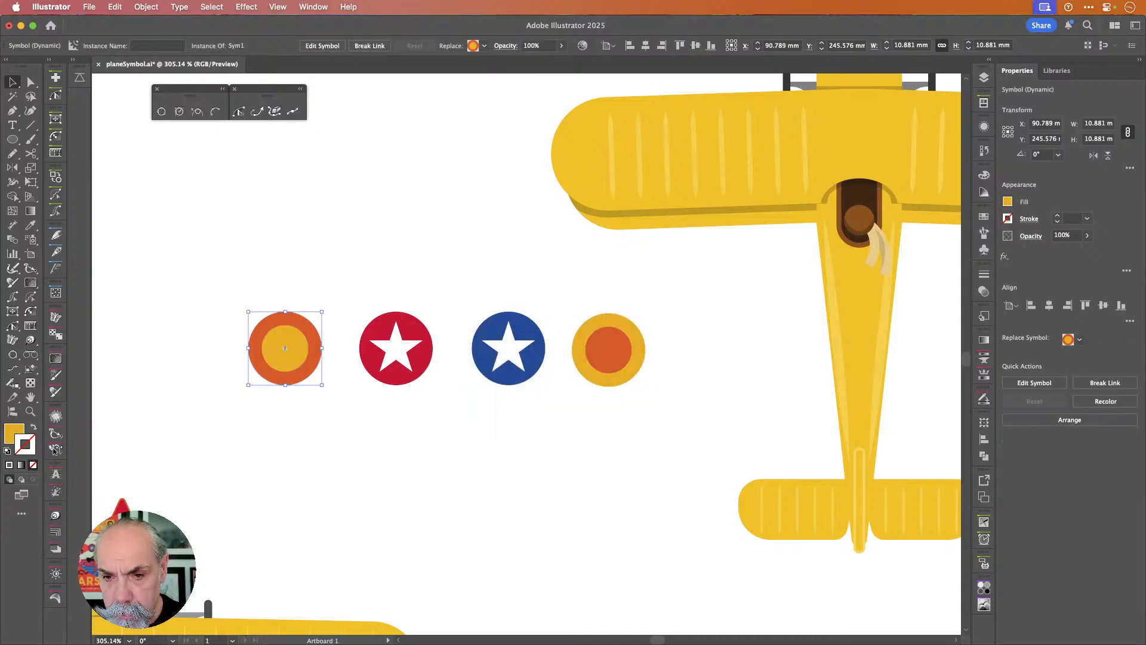
- Turn the copied red badge with the white star into a dynamic symbol named sym2
left_click(420, 363)
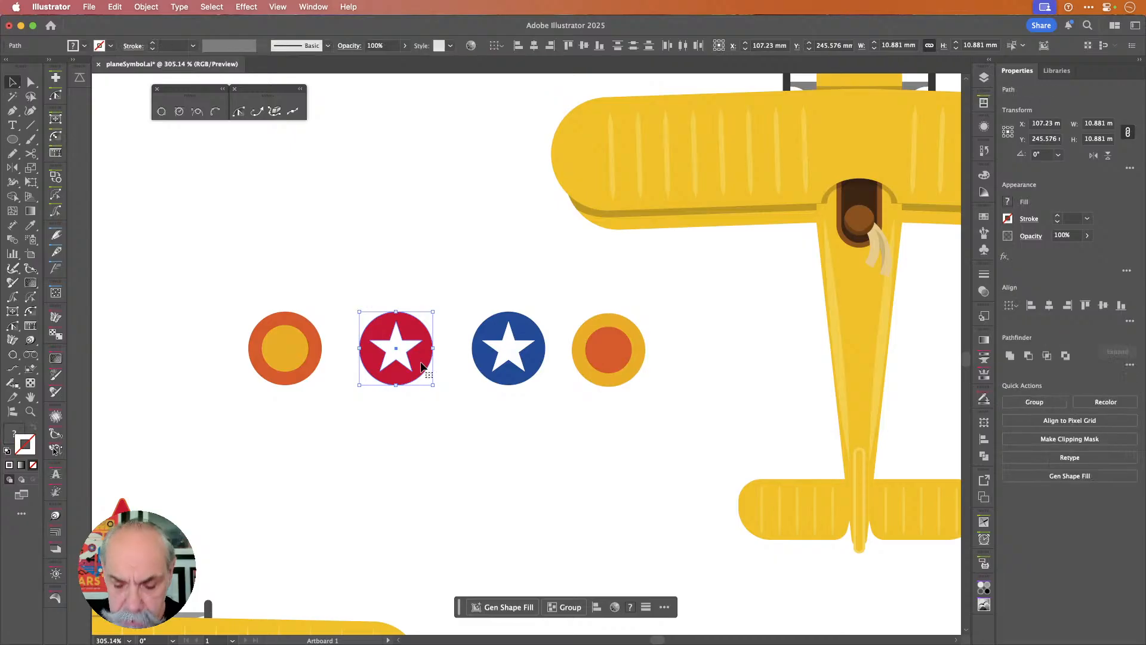
key("F8")
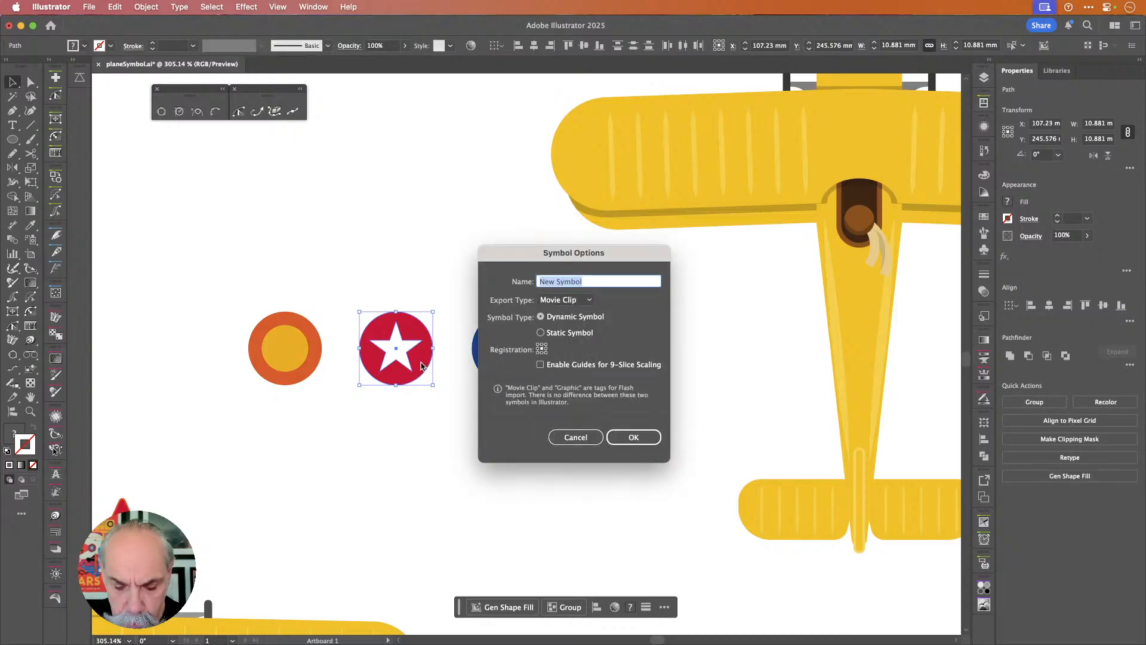
type("sym2")
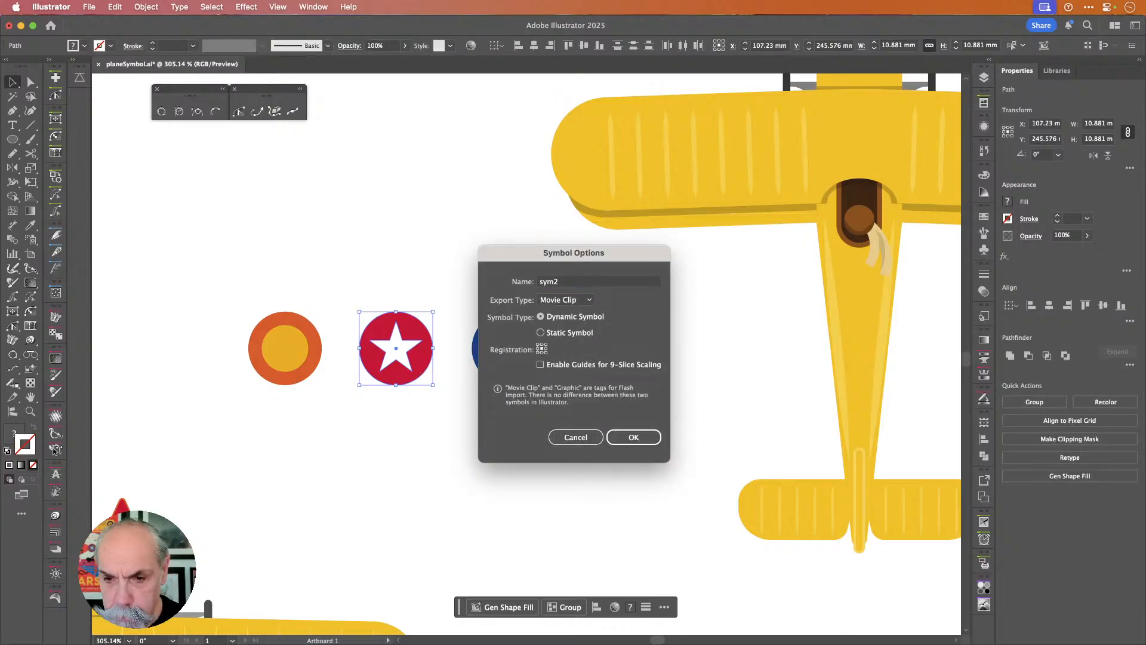
key("Return")
- Turn the copied blue badge with the white star into a dynamic symbol named sym3
left_click(514, 351)
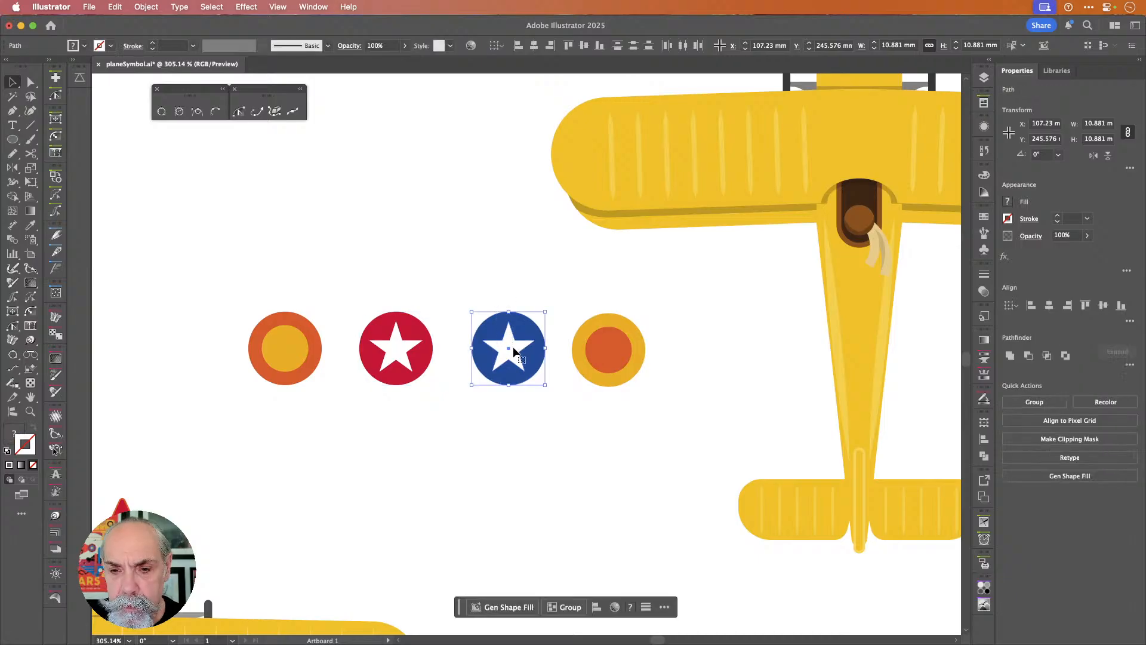
key("F8")
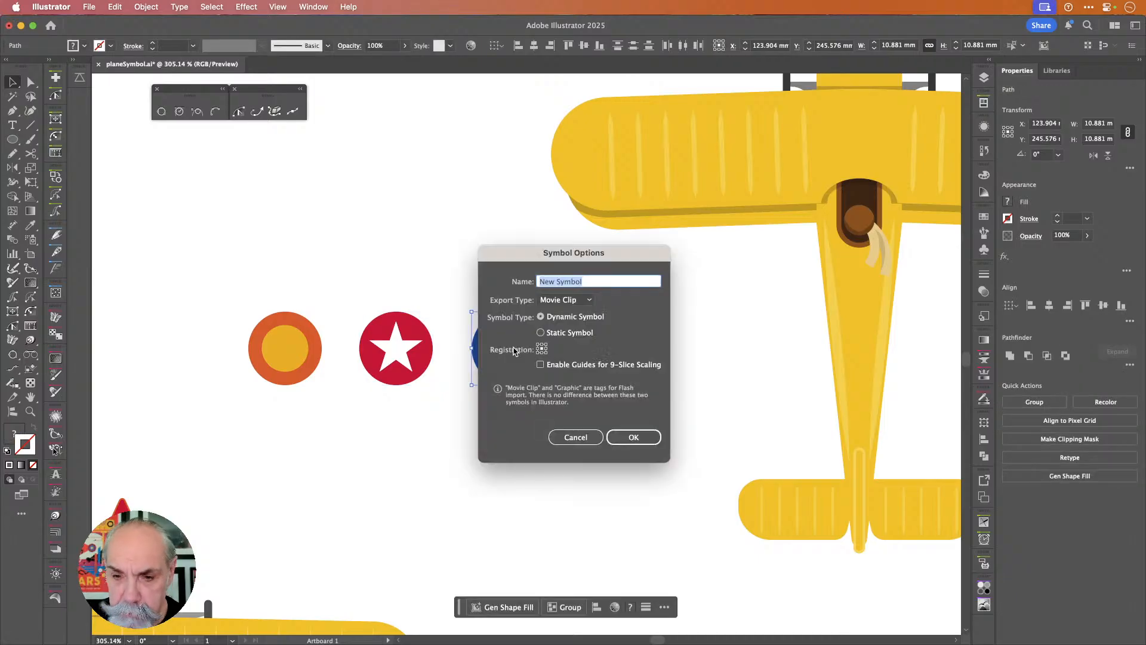
type("sym3")
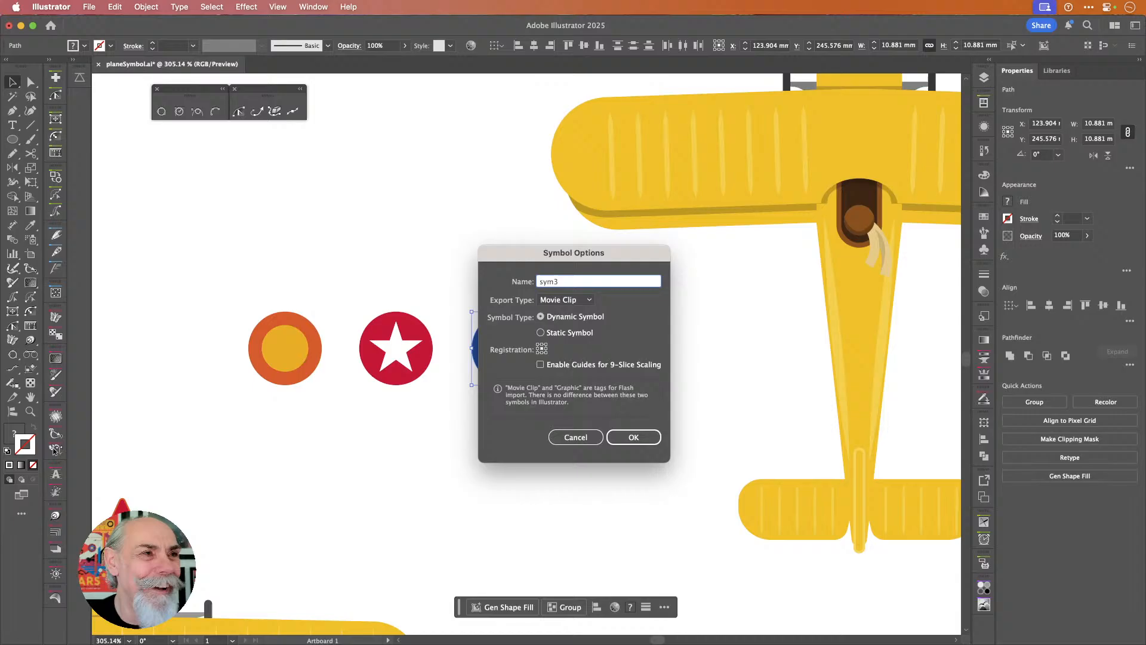
key("Return")
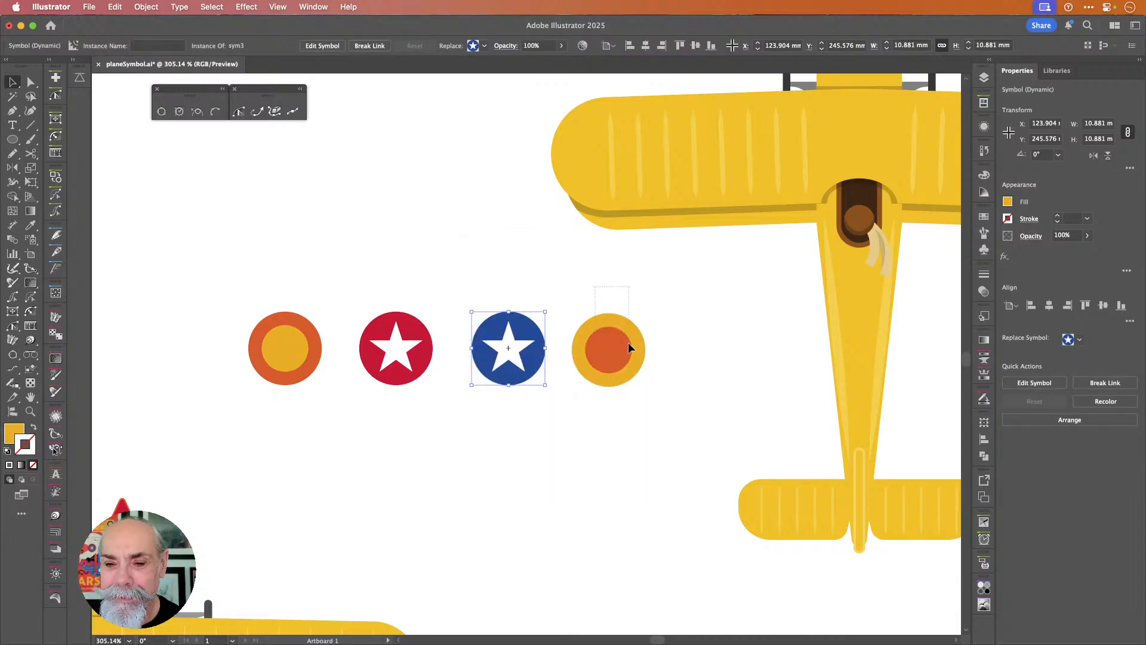
- Turn the copied yellow roundel with the orange centre into a dynamic symbol named sym4
left_click(628, 348)
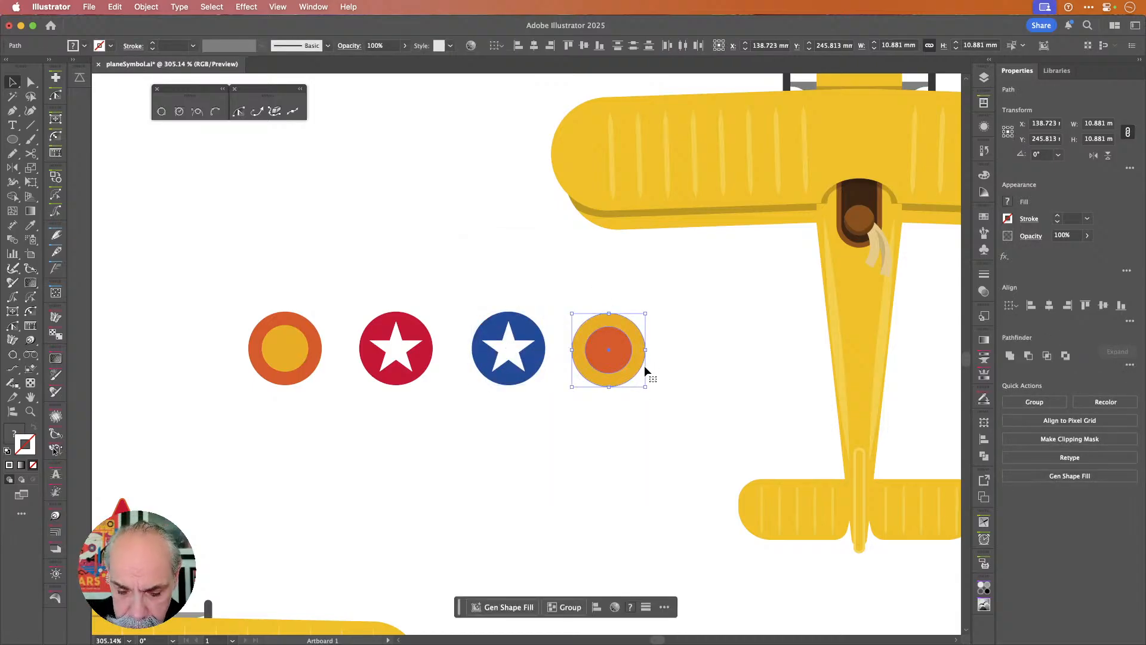
key("F8")
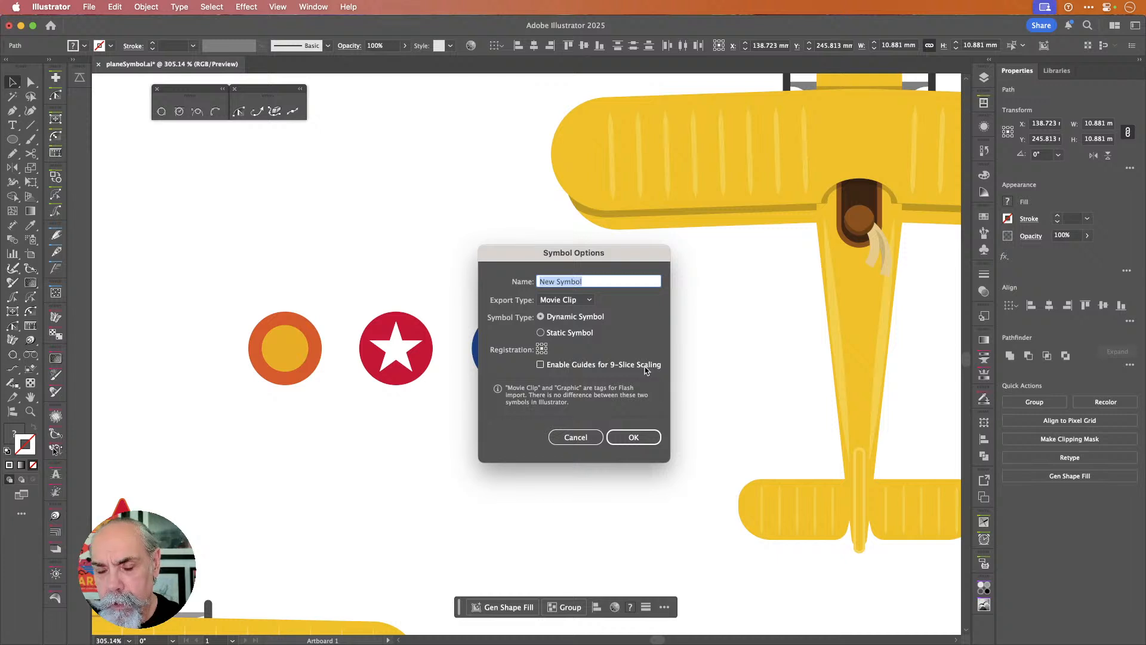
type("sym")
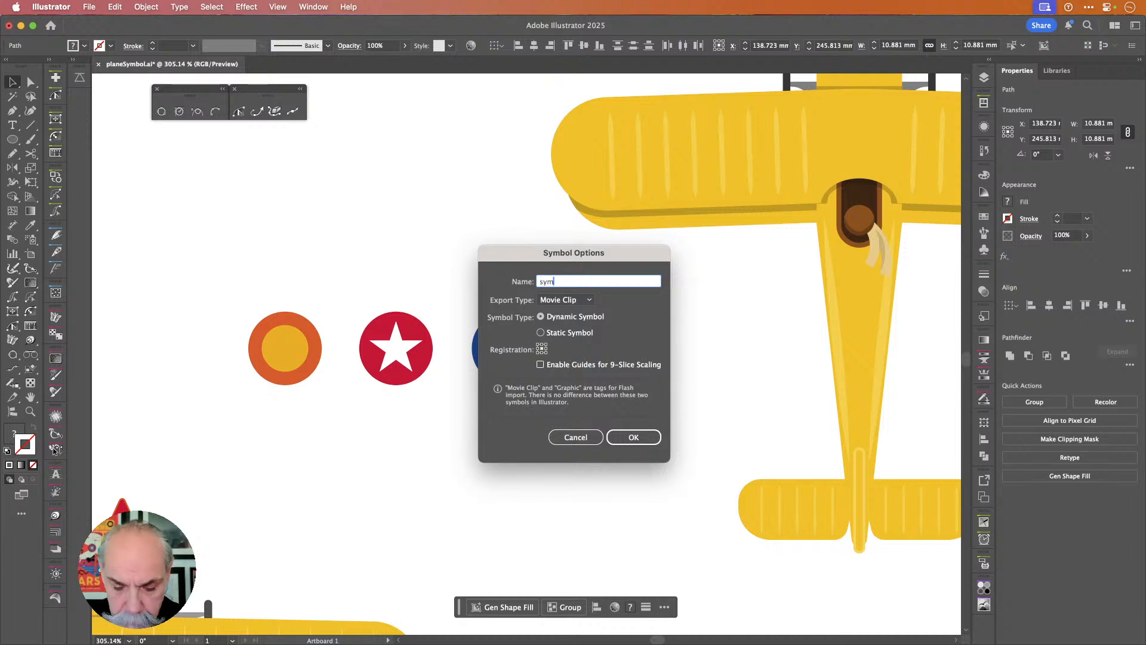
type("4")
key("Return")
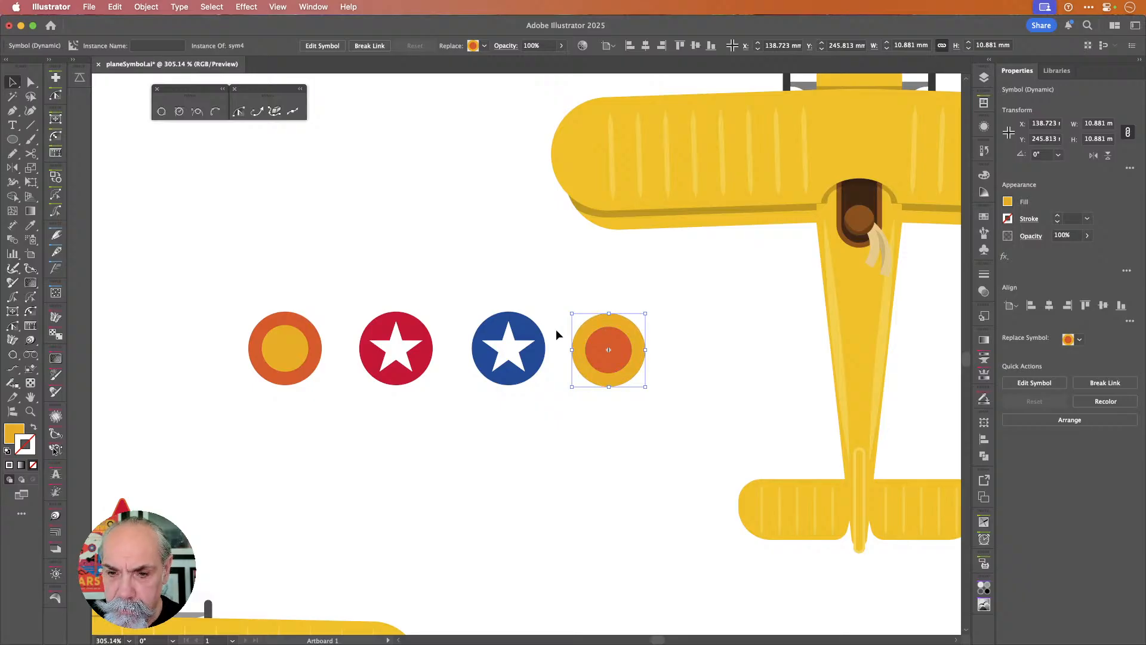
- Remove the blue star badge and both orange-and-yellow roundel instances, keeping only the red star badge beside the detailed airplane
left_click_drag(292, 361, 238, 368)
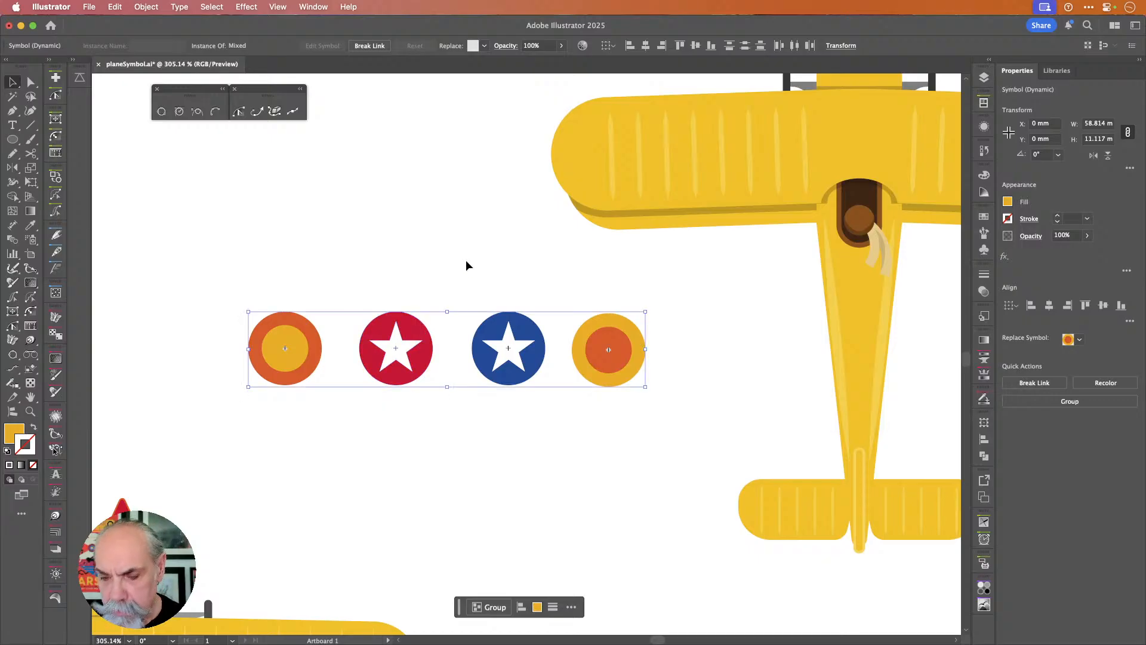
key("super+x")
key("super+f")
left_click(455, 283)
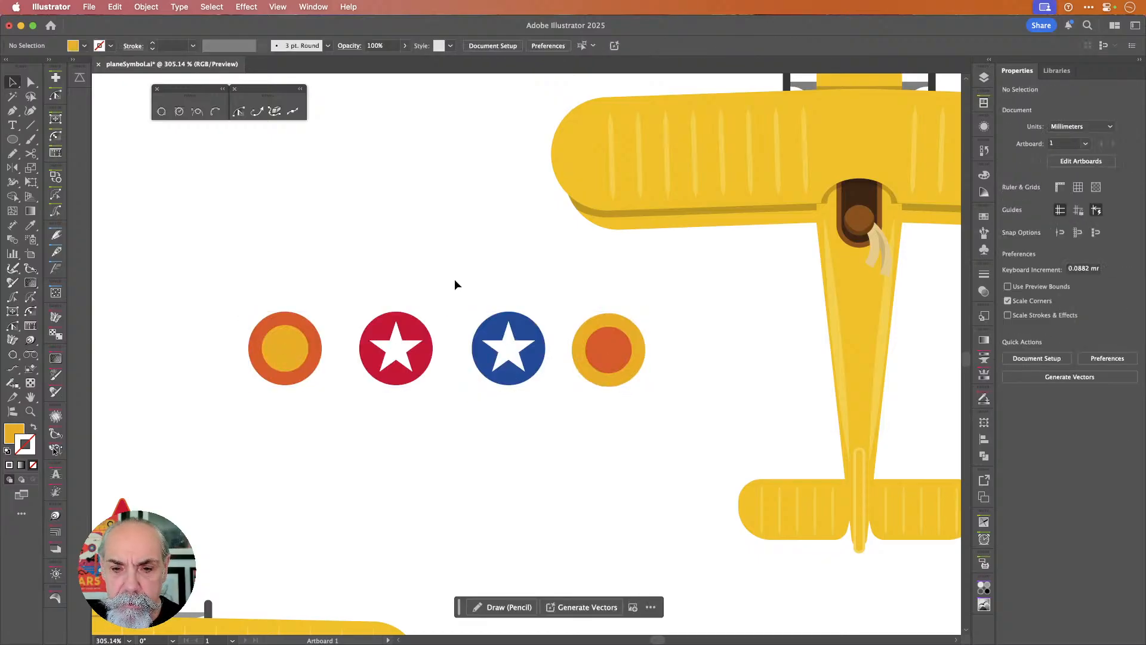
left_click_drag(471, 283, 665, 387)
key("super+x")
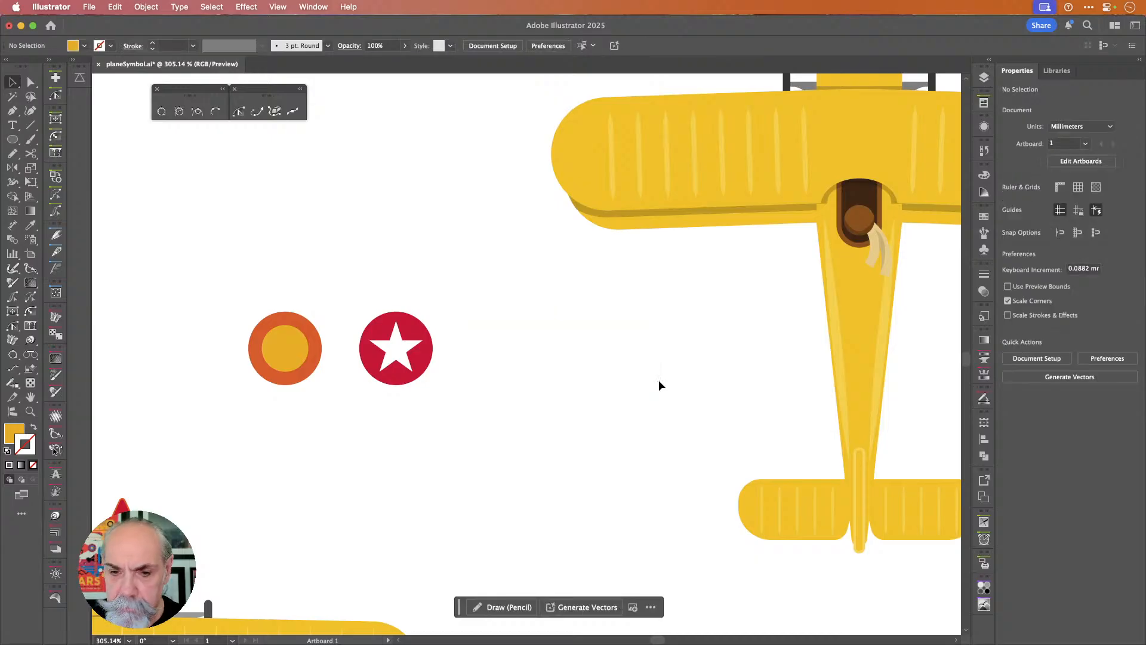
left_click(307, 355)
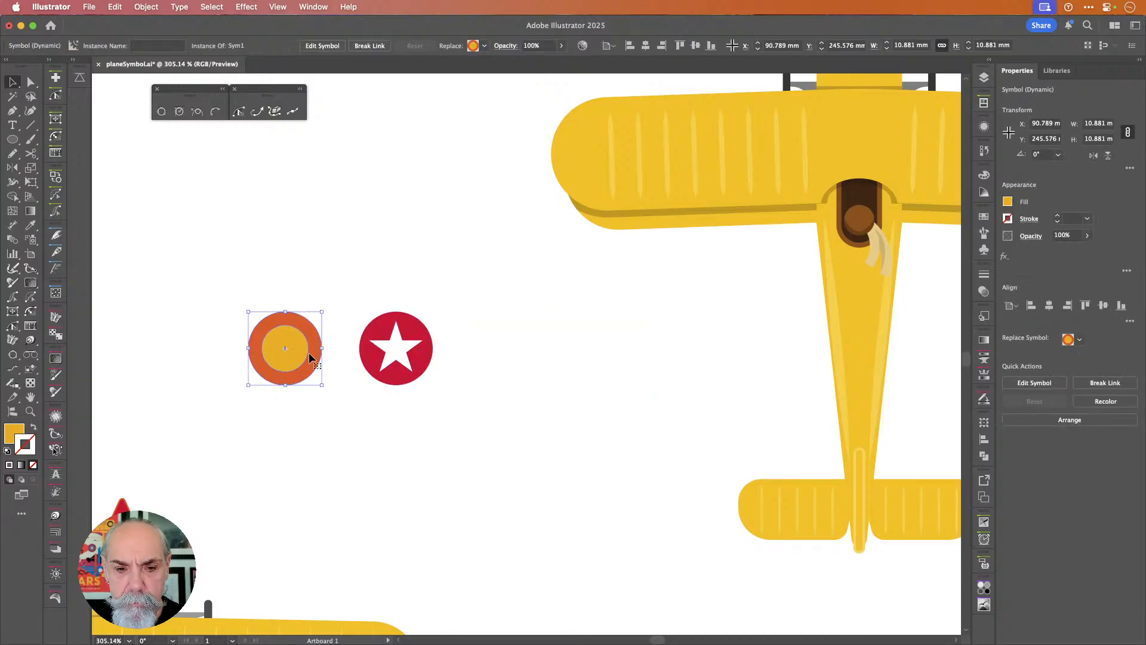
key("Delete")
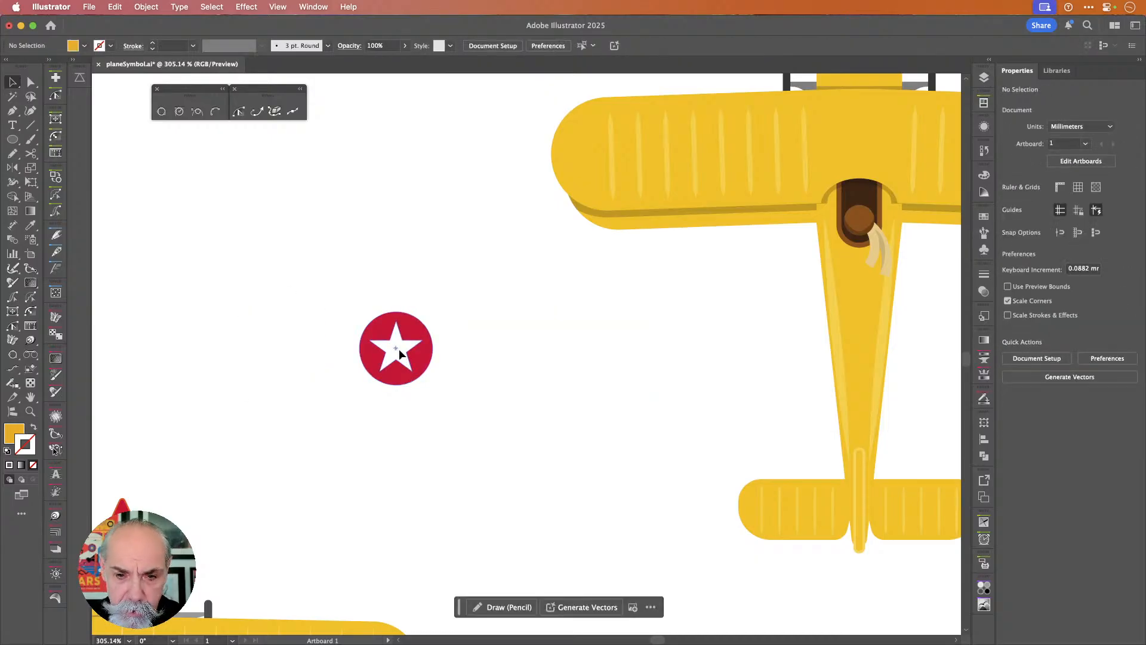
- Move the red star badge onto the rounded outer end of the detailed airplane's left wing
left_click_drag(399, 349, 616, 161)
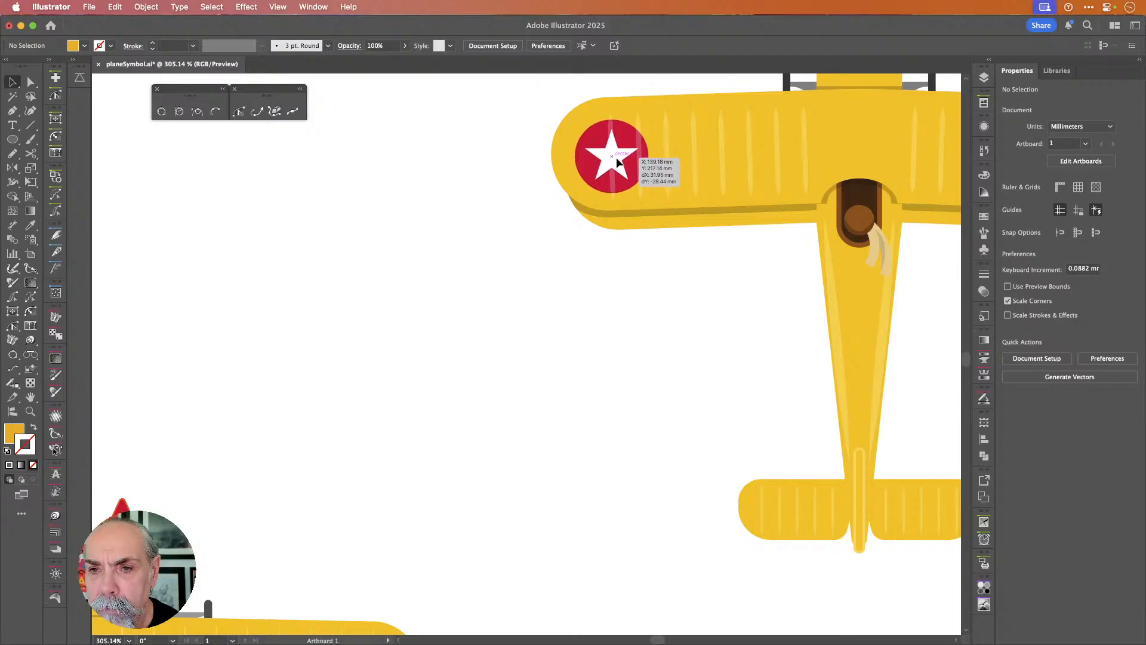
left_click_drag(617, 161, 617, 162)
key("super+equal")
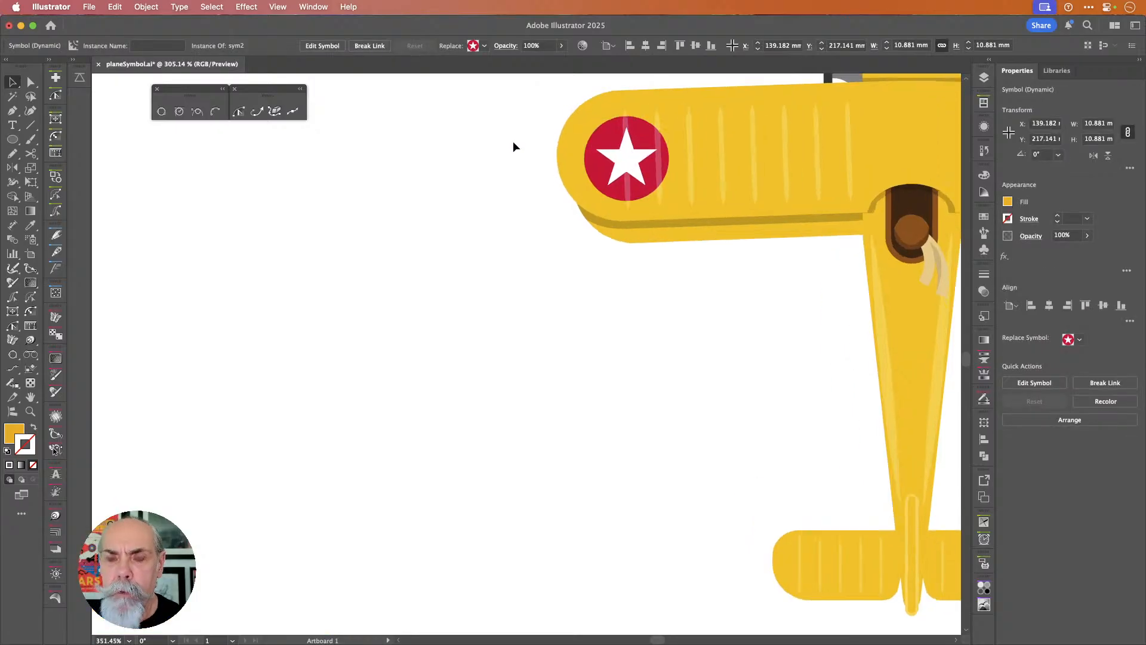
scroll(513, 141, "right", 3)
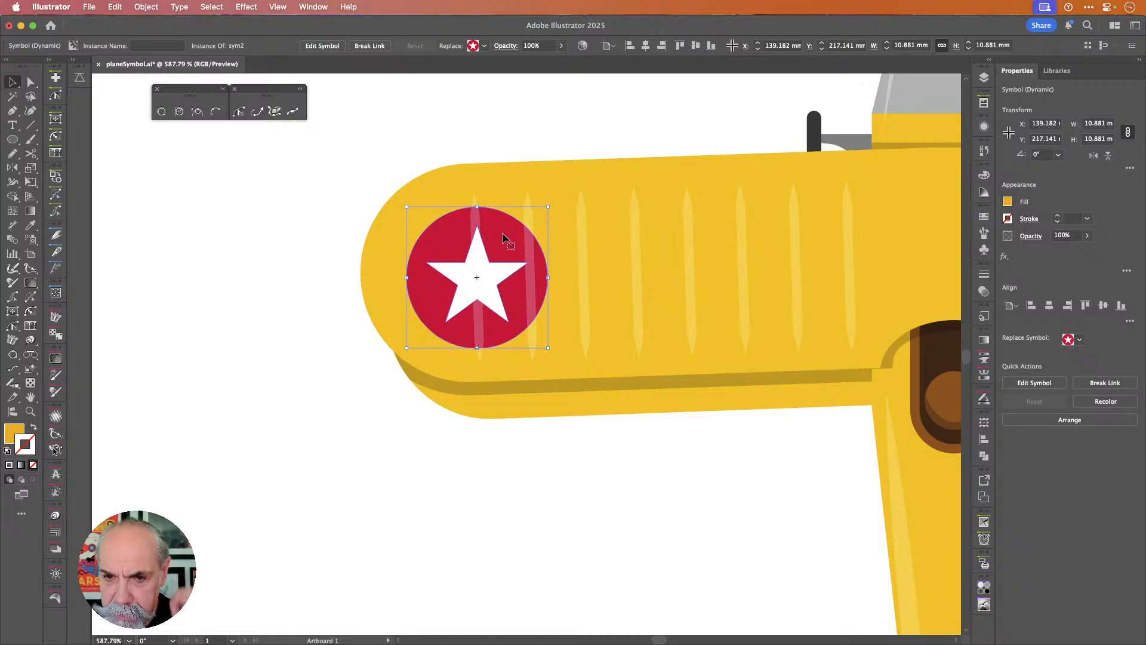
- Nudge the red star badge up about 0.35 mm on the left wing
left_click(475, 228)
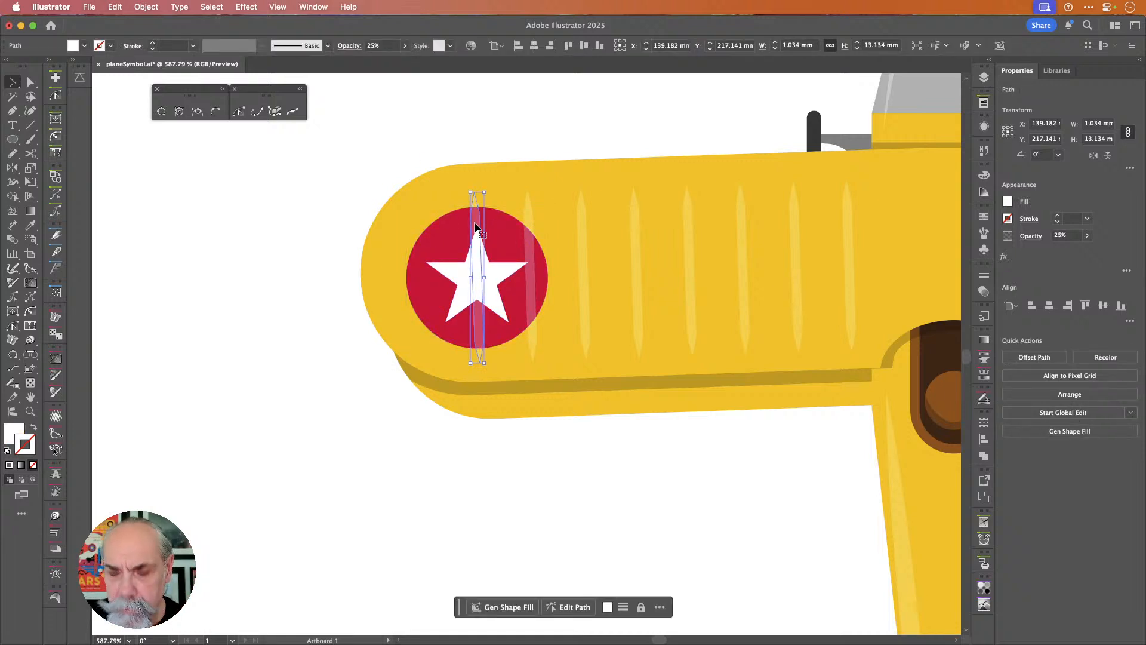
left_click(313, 245)
left_click(465, 276)
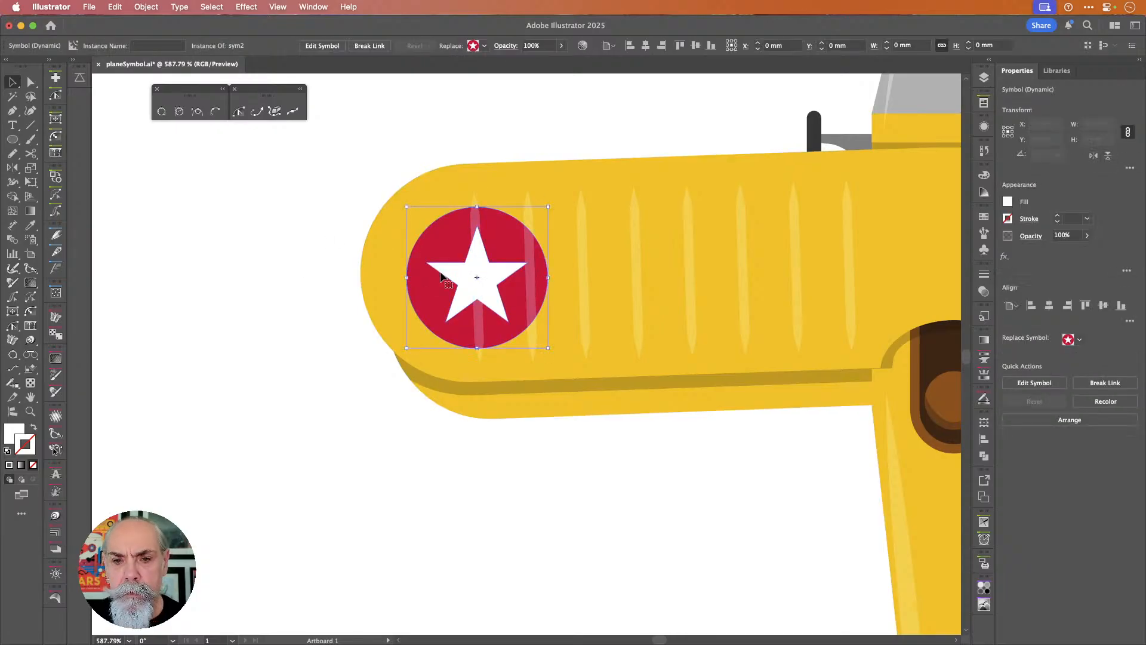
scroll(397, 130, "right", 5)
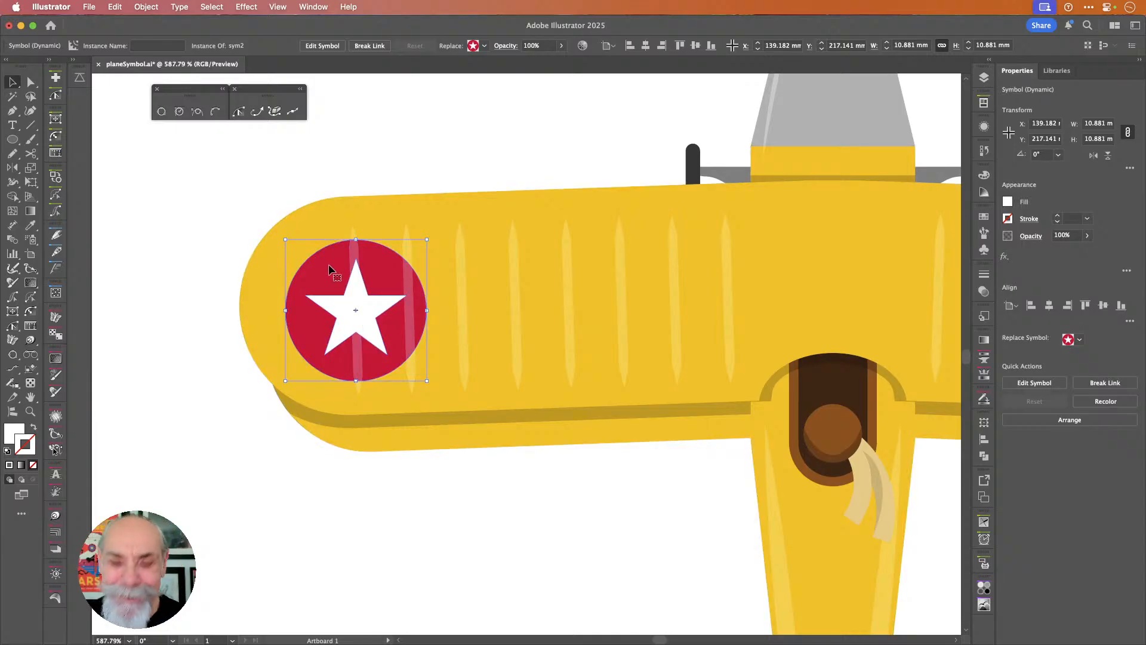
key("Up")
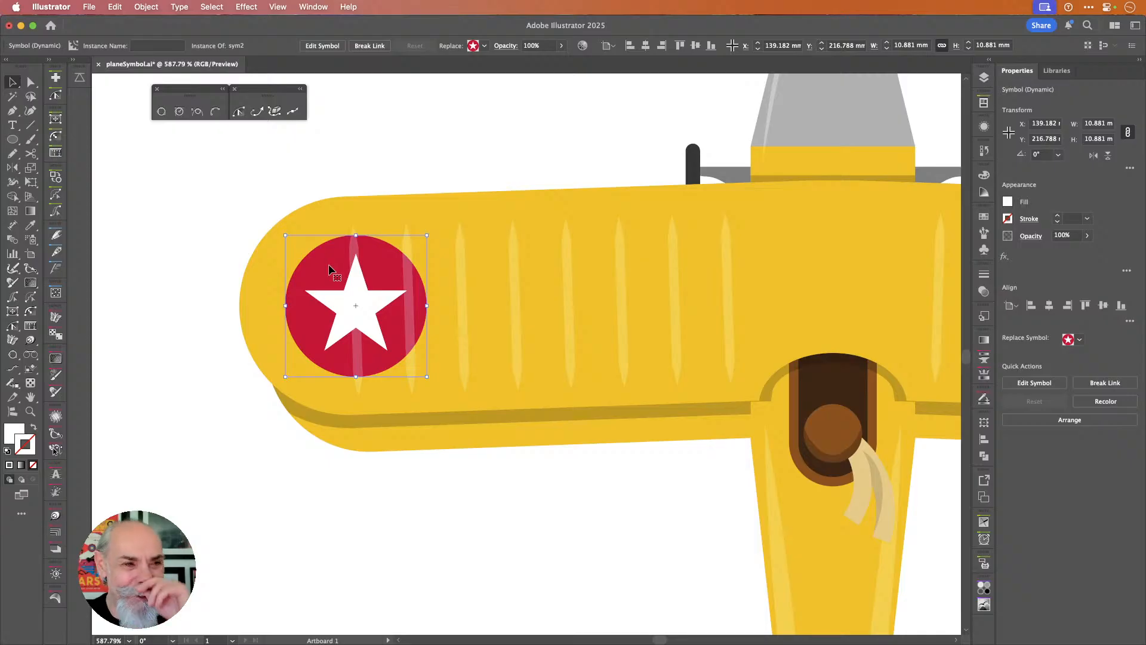
- Rotate the red star badge on the left wing to about 2.3° so it follows the wing's slant
scroll(358, 295, "down", 4)
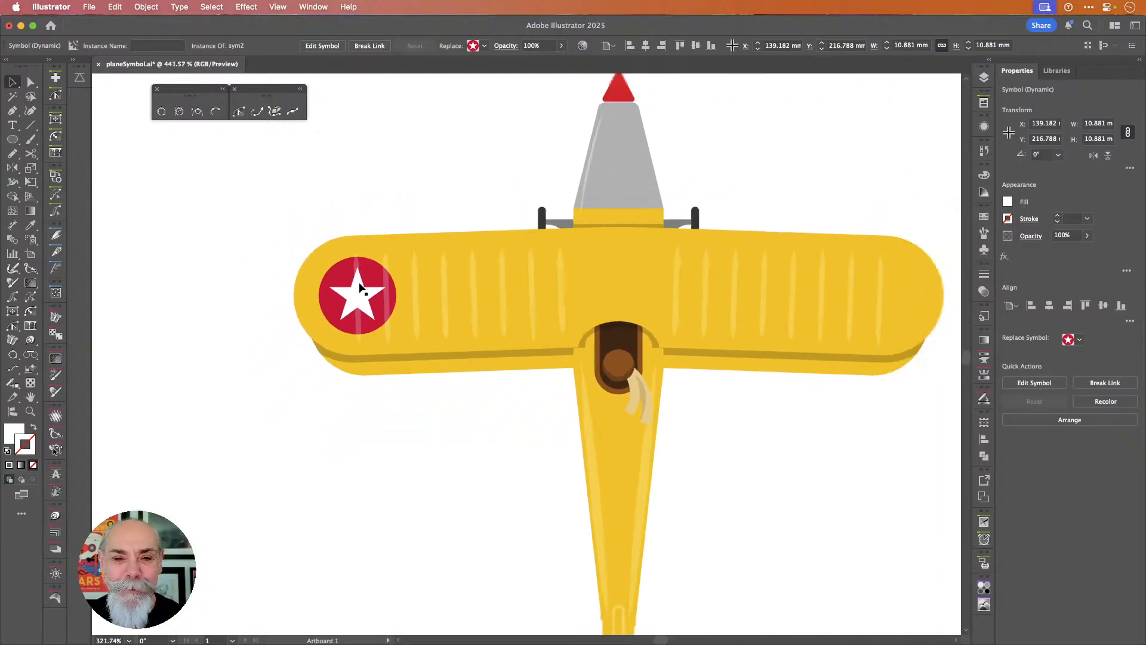
scroll(360, 289, "down", 3)
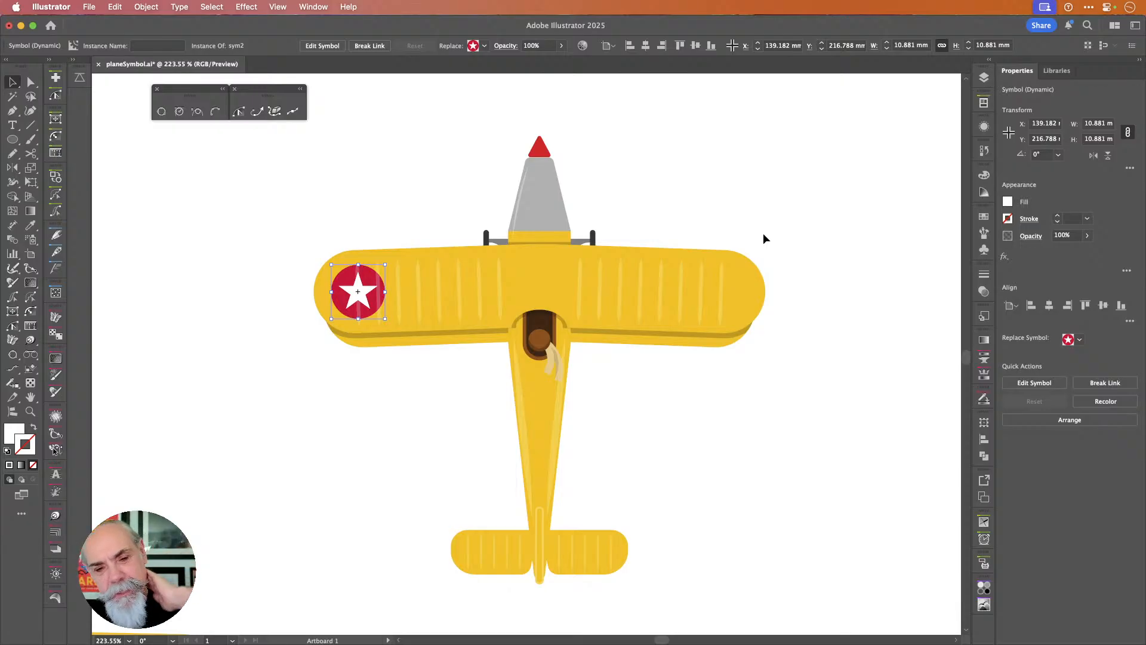
scroll(755, 229, "up", 4)
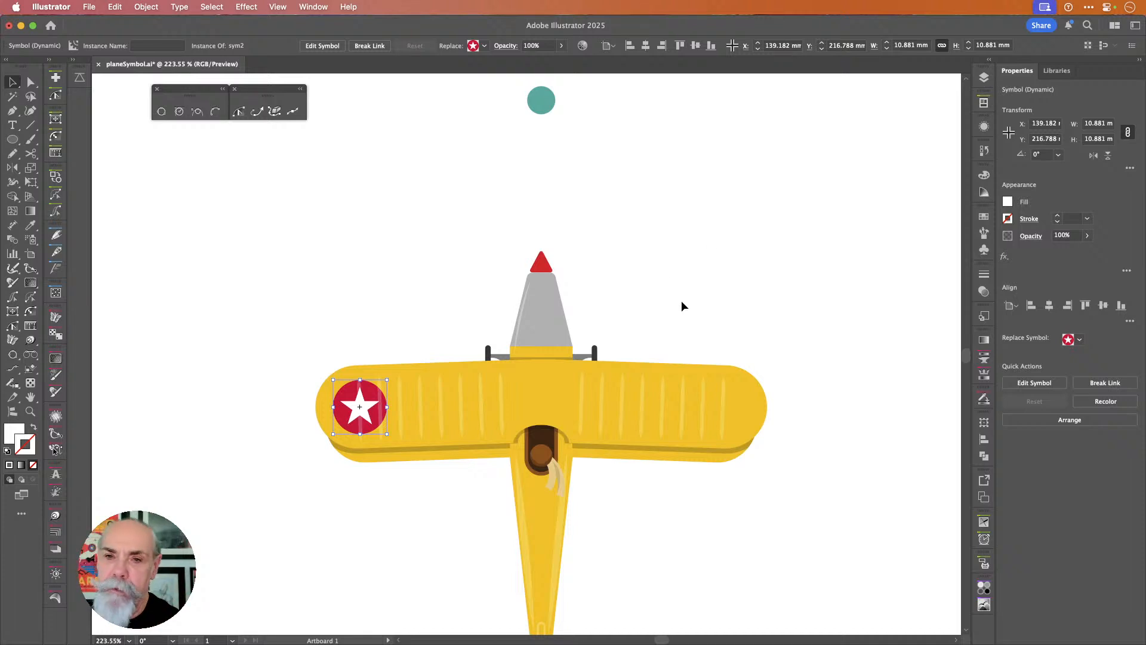
scroll(387, 440, "up", 5)
right_click(385, 429)
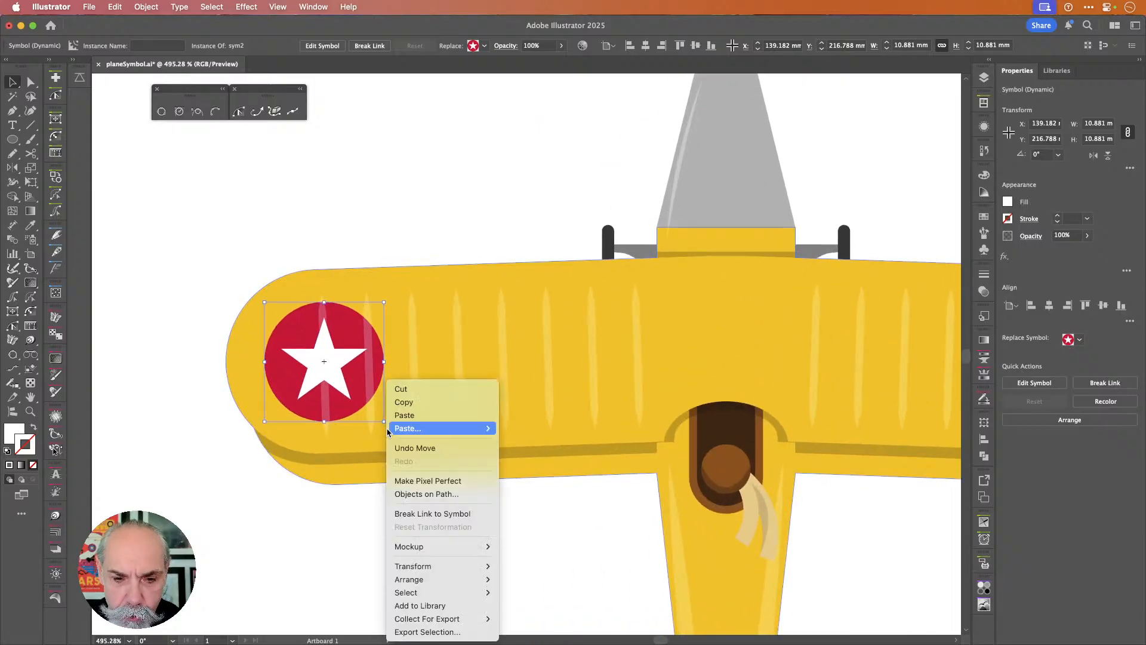
left_click(308, 448)
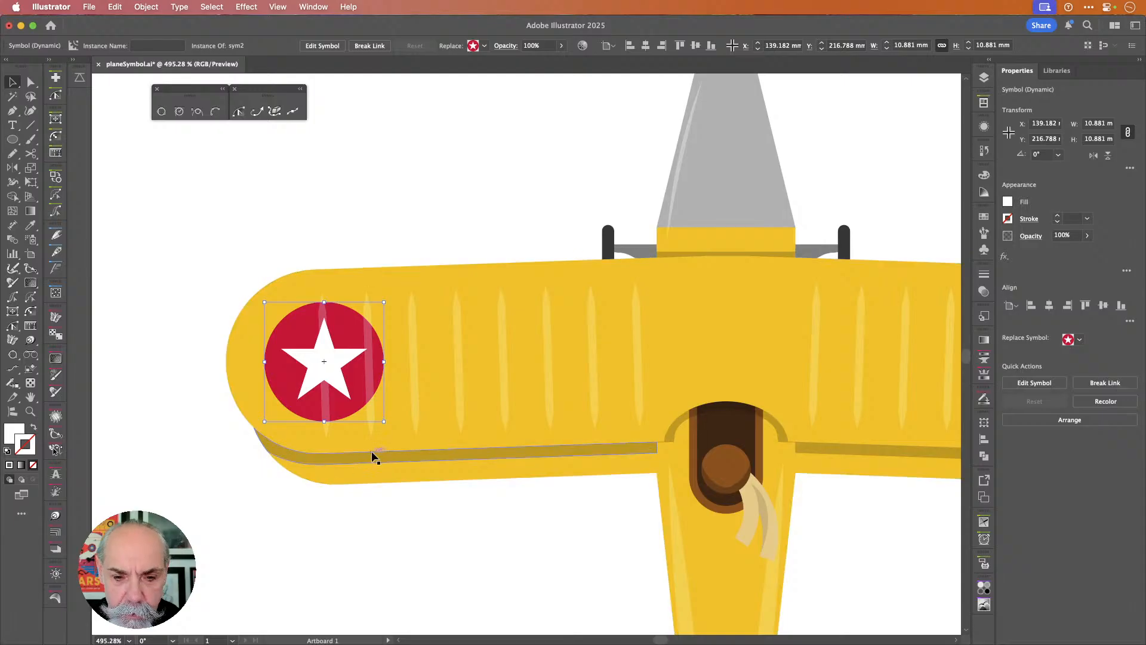
left_click_drag(387, 426, 392, 425)
left_click(386, 206)
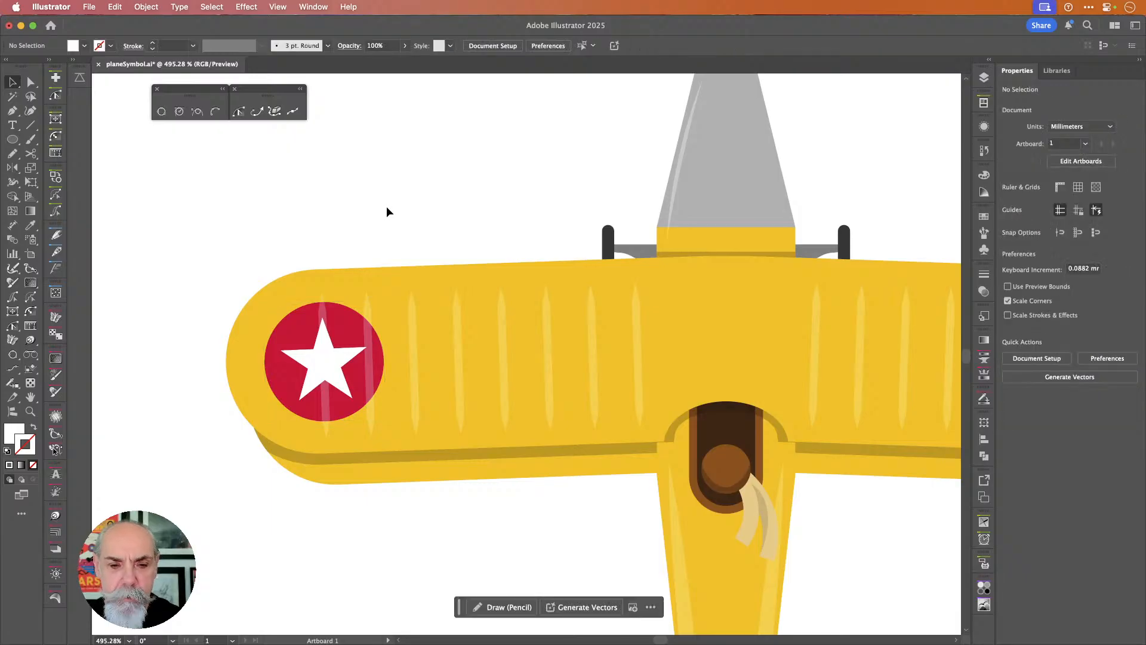
- Reflect a copy of the red star badge across the airplane's vertical centre axis onto the right wing
scroll(421, 211, "down", 1)
scroll(421, 217, "down", 2)
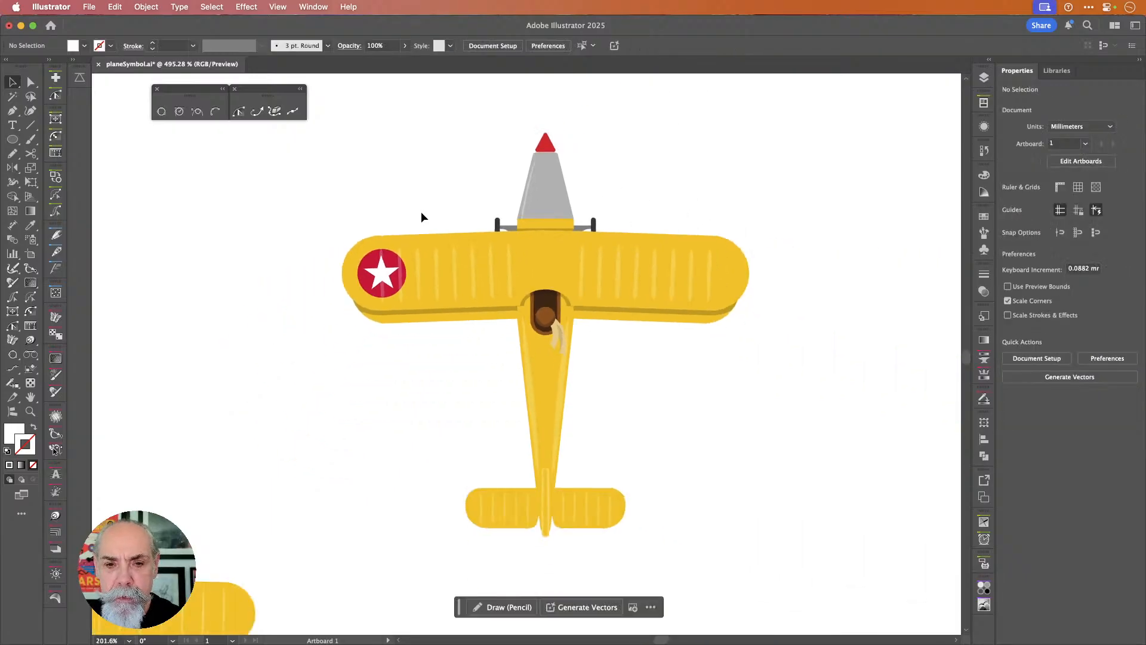
left_click(390, 261)
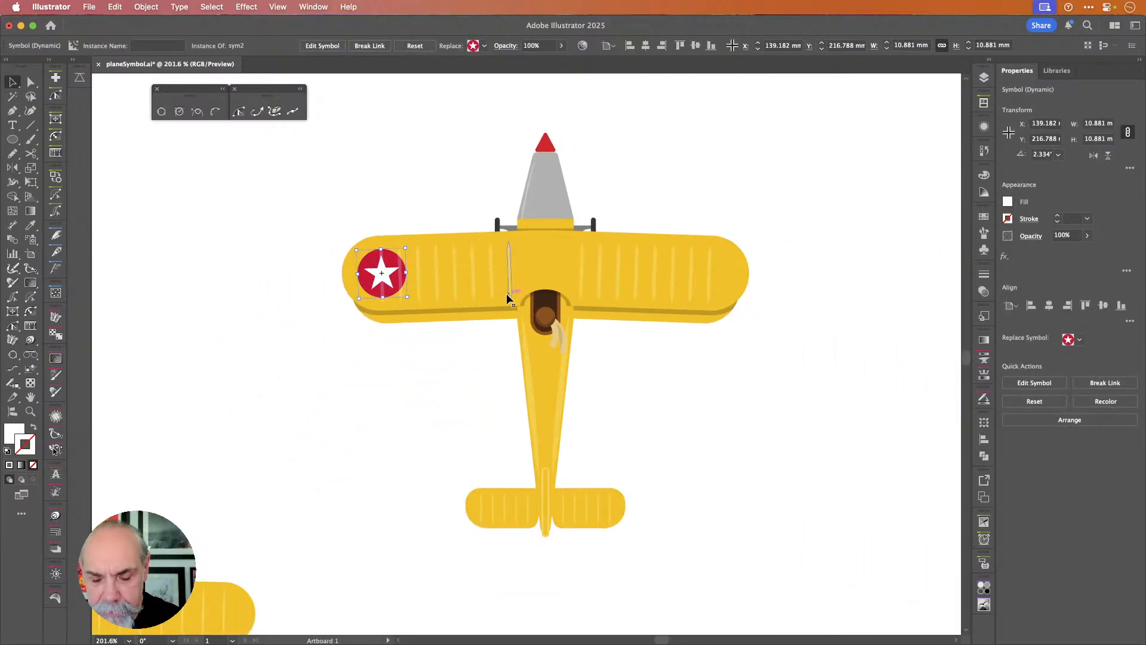
key("o")
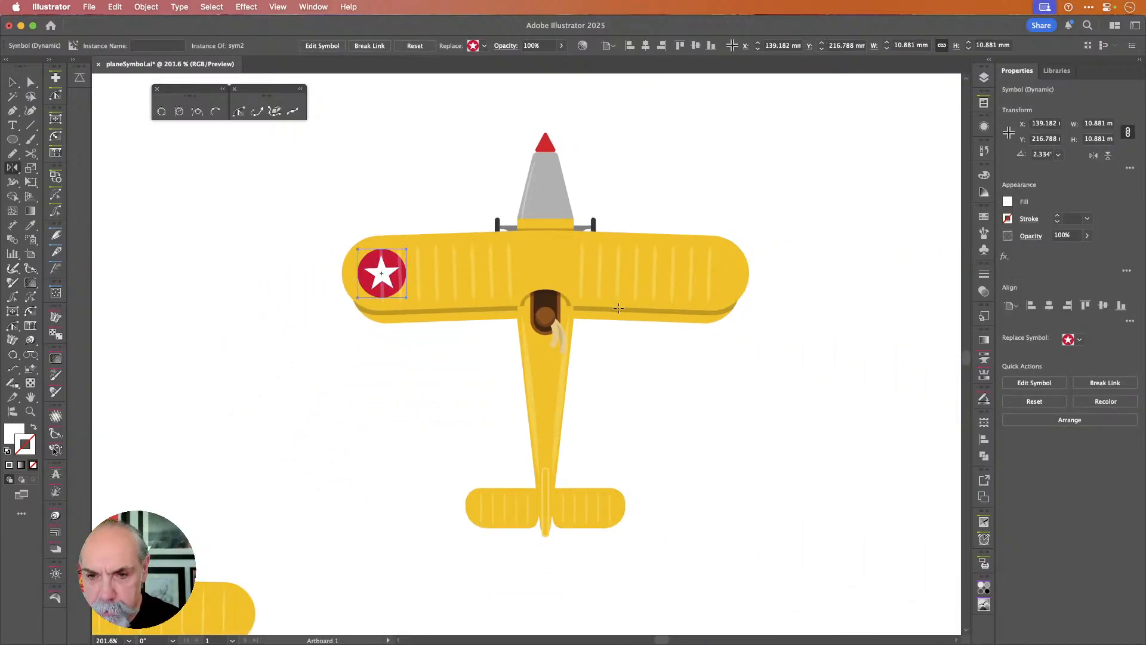
left_click(545, 289, "alt")
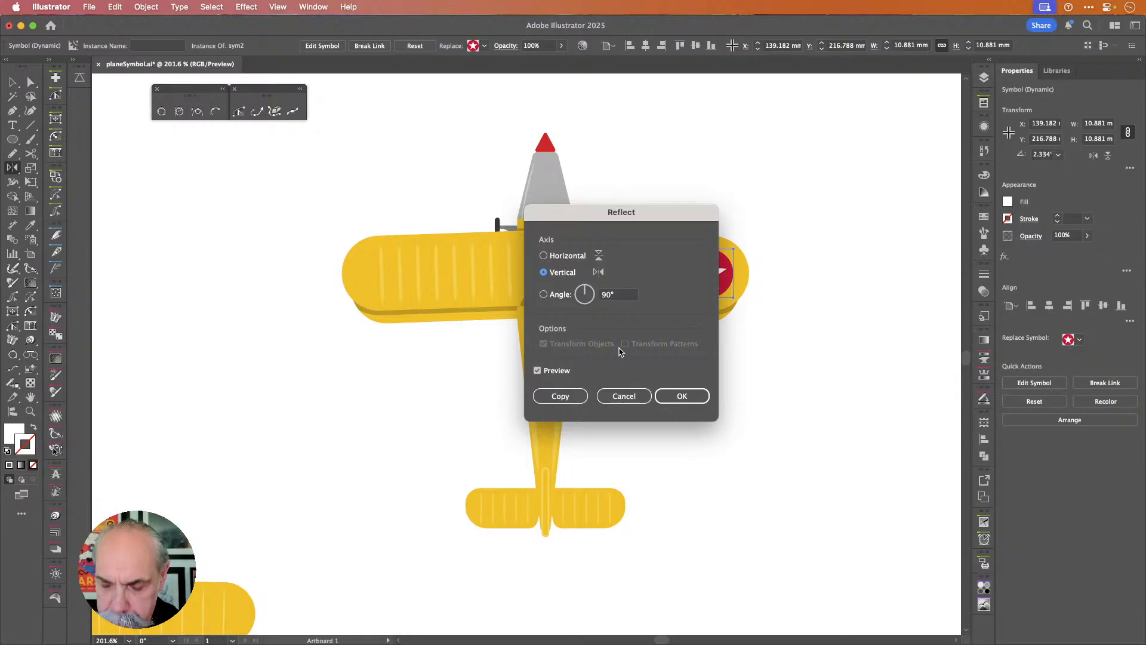
key("alt+Return")
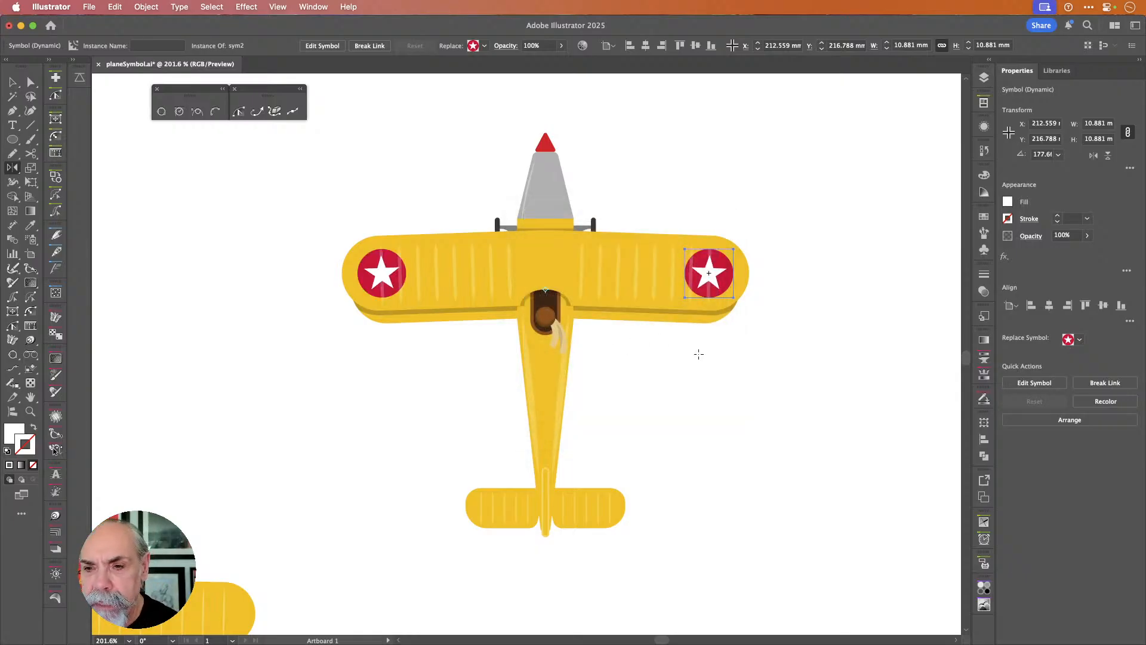
- Flip the right-wing star badge horizontally and rotate it slightly clockwise to follow that wing's slant
scroll(748, 276, "up", 5)
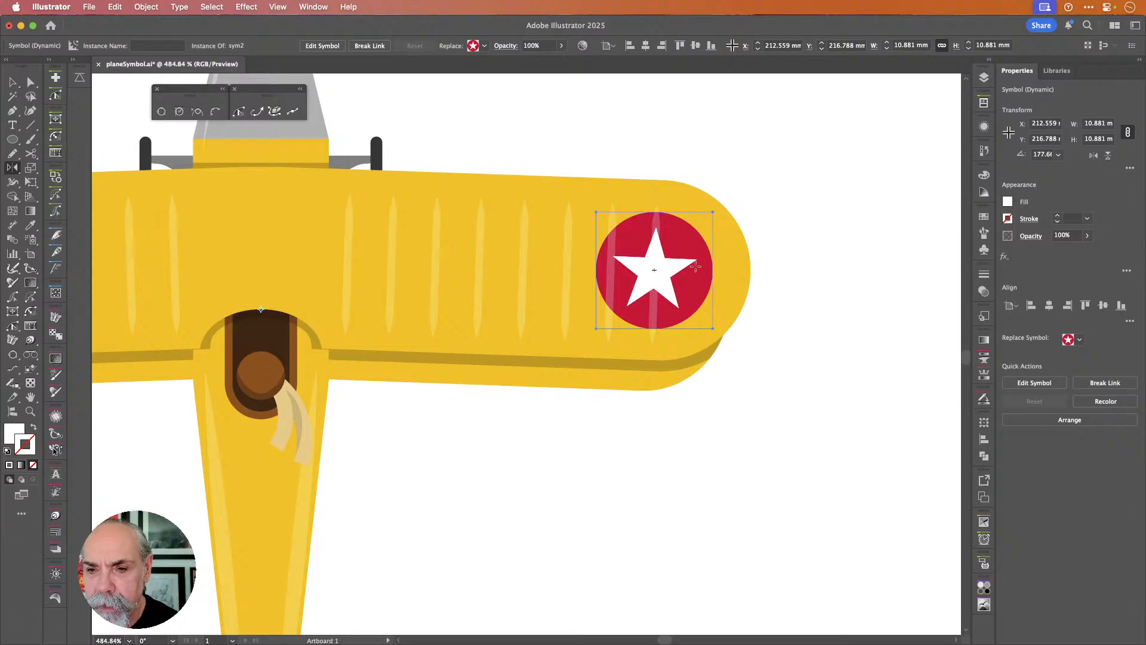
left_click(1093, 156)
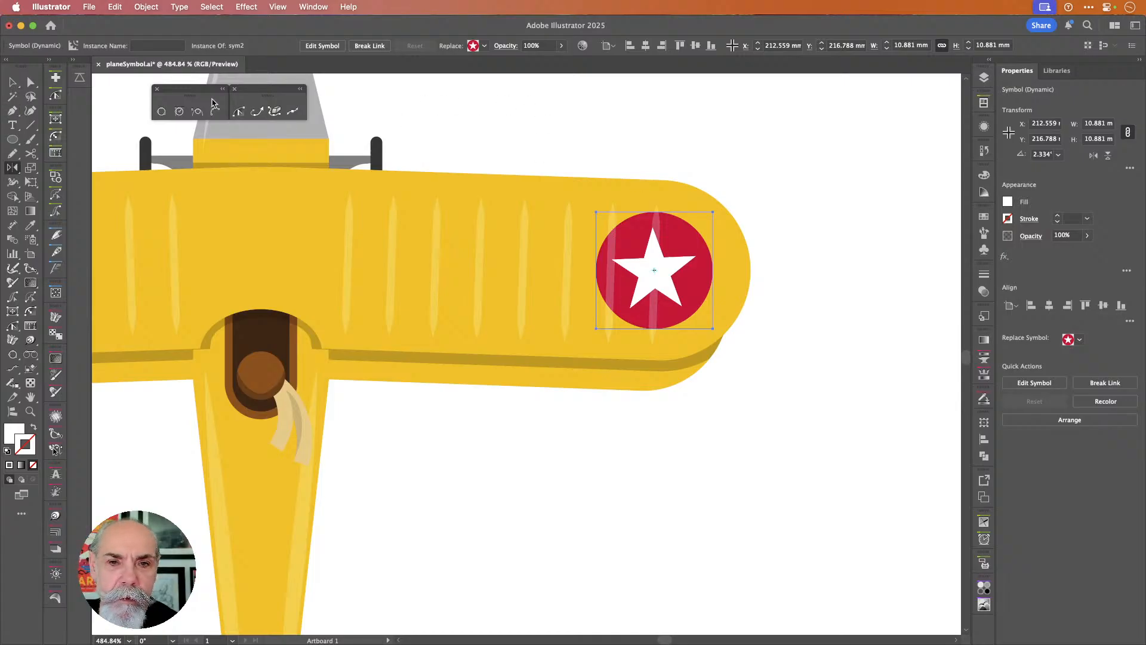
left_click(13, 83)
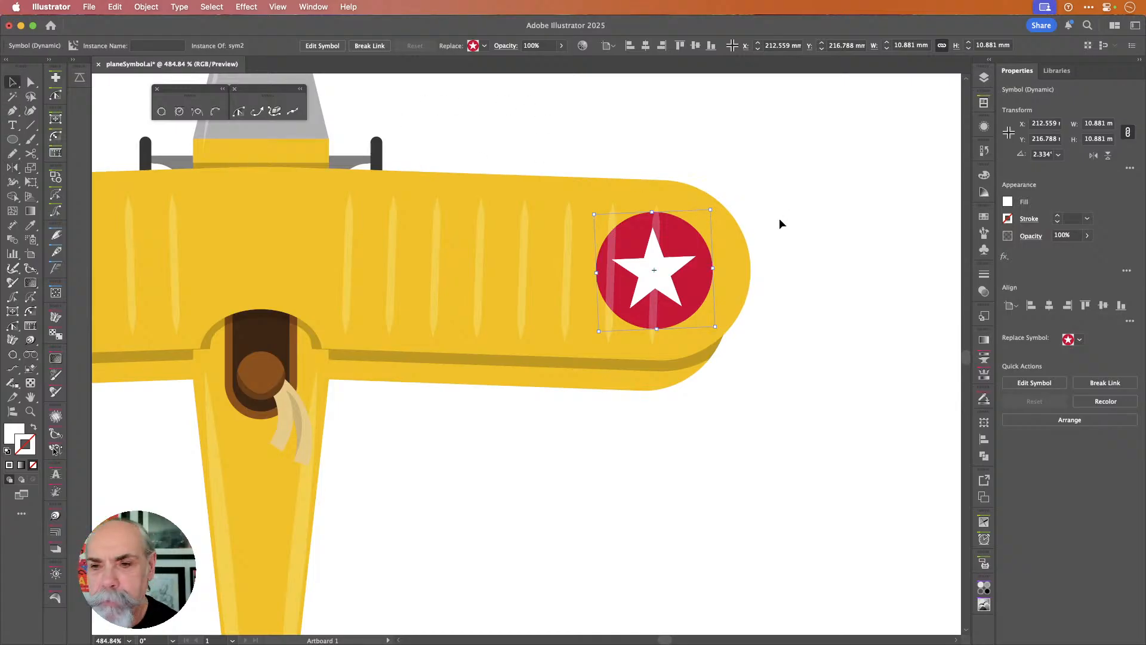
left_click_drag(712, 205, 724, 209)
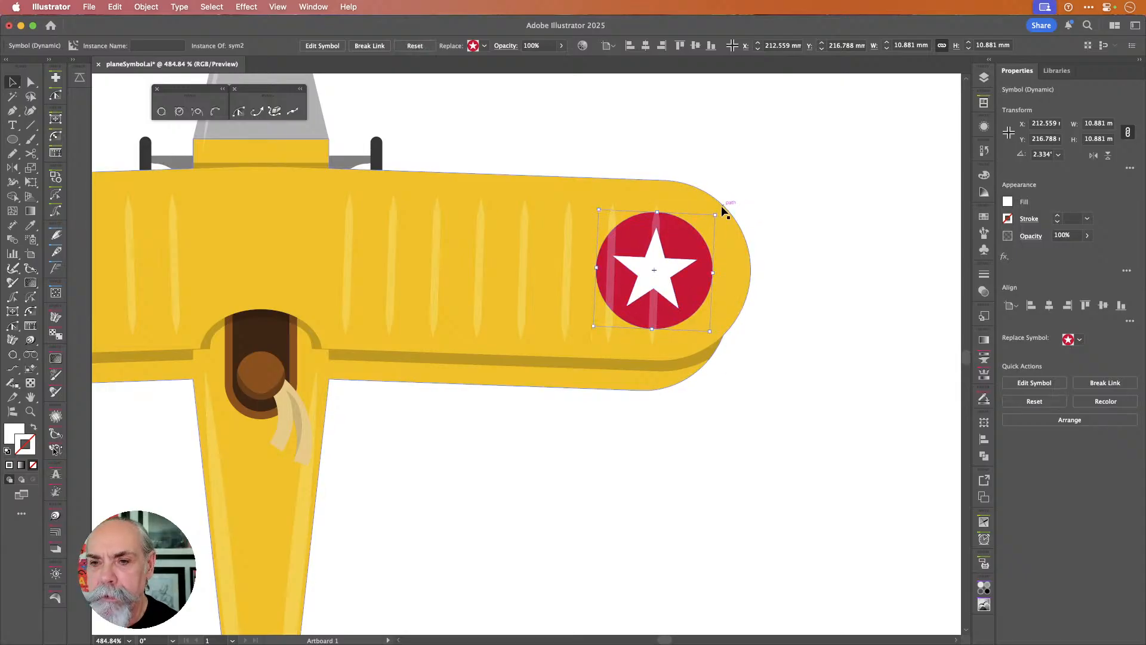
left_click(825, 172)
- Expand Layer 1, find the yellow wing-and-fuselage path, and toggle its visibility off and back on
scroll(822, 213, "down", 5)
scroll(822, 213, "up", 2)
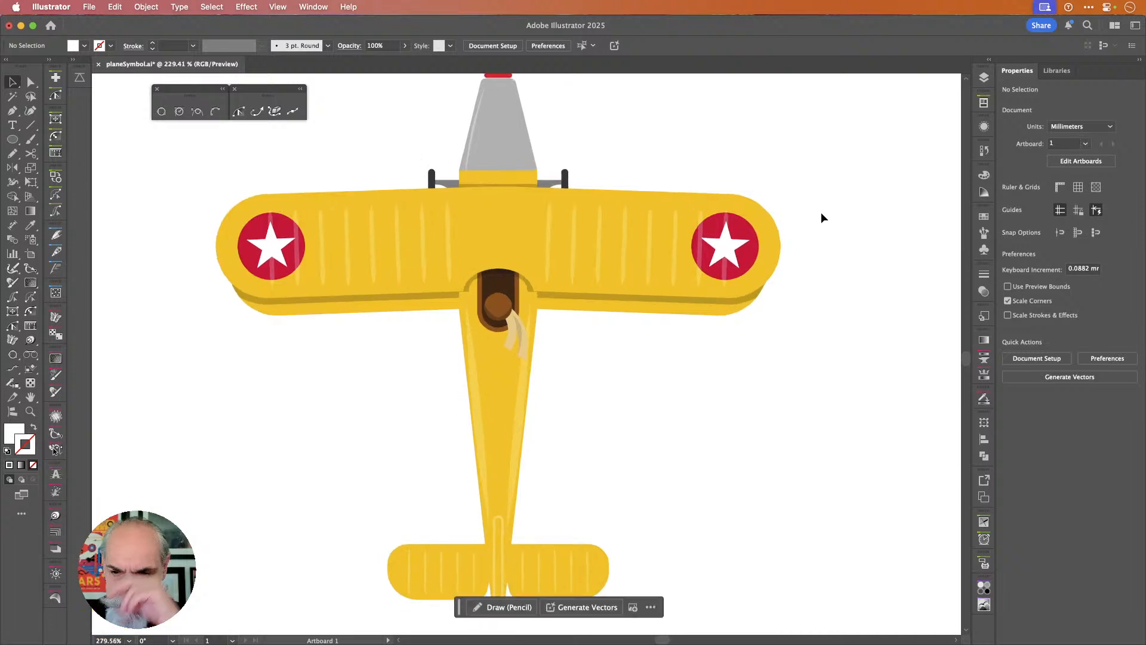
left_click(984, 78)
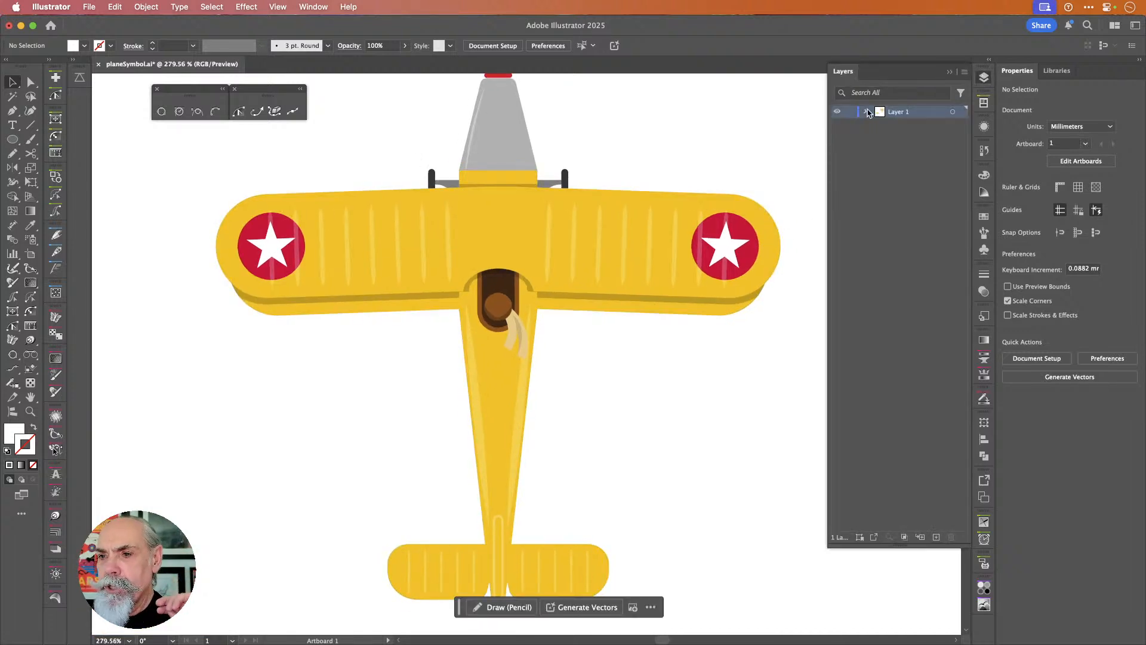
left_click(865, 112)
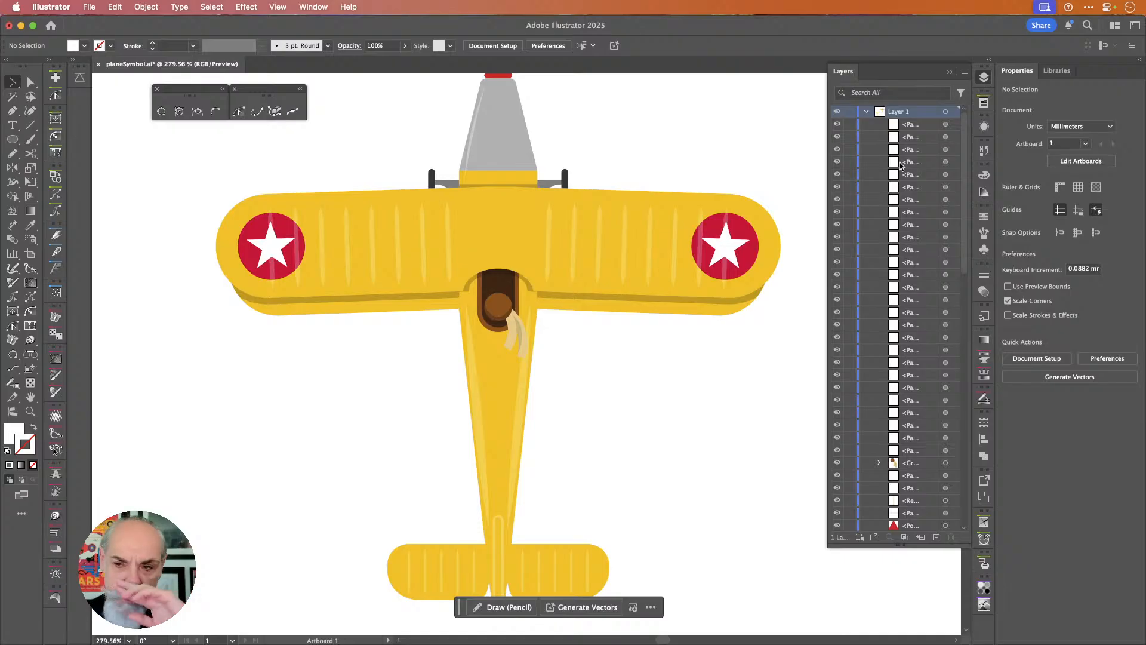
scroll(901, 165, "down", 10)
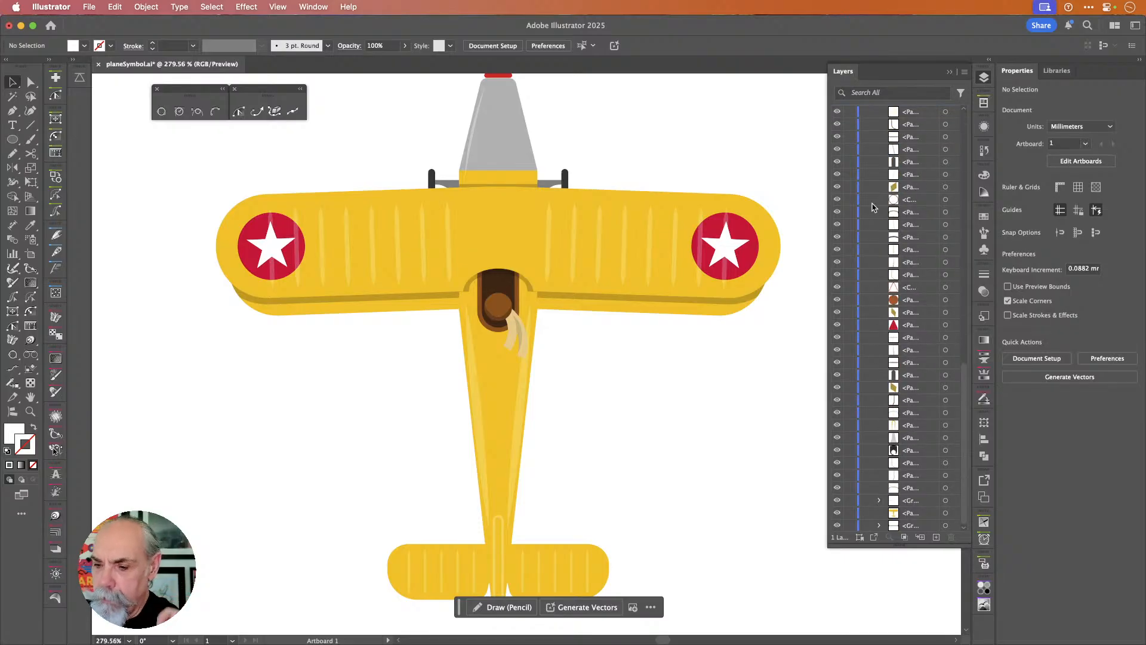
left_click(954, 514)
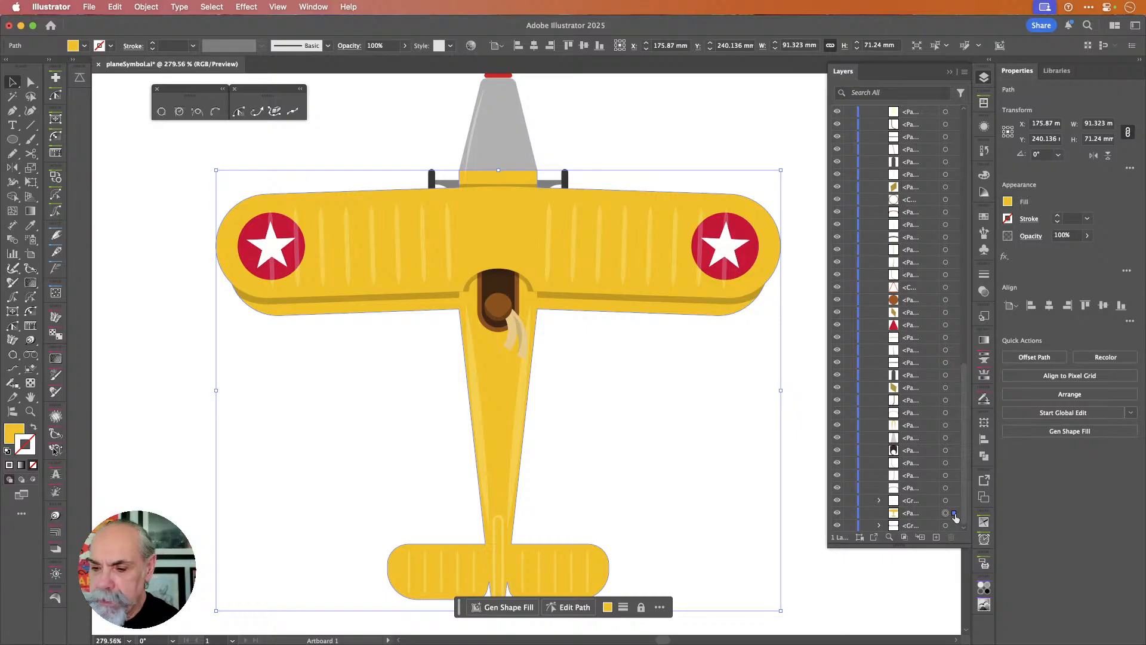
left_click(838, 513)
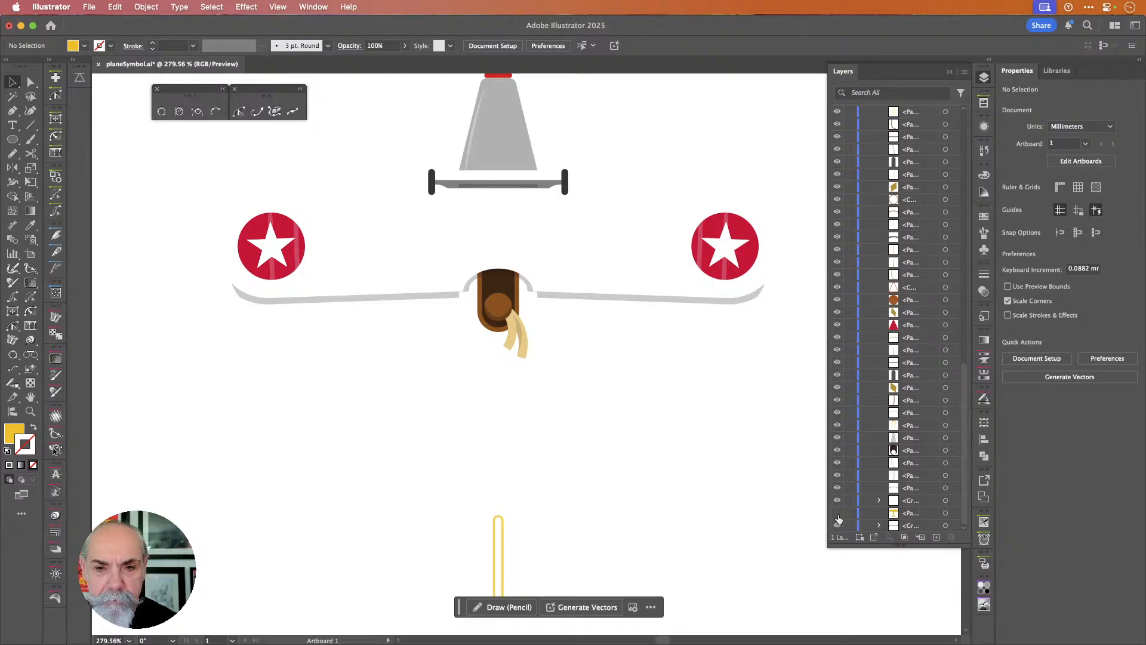
left_click(837, 514)
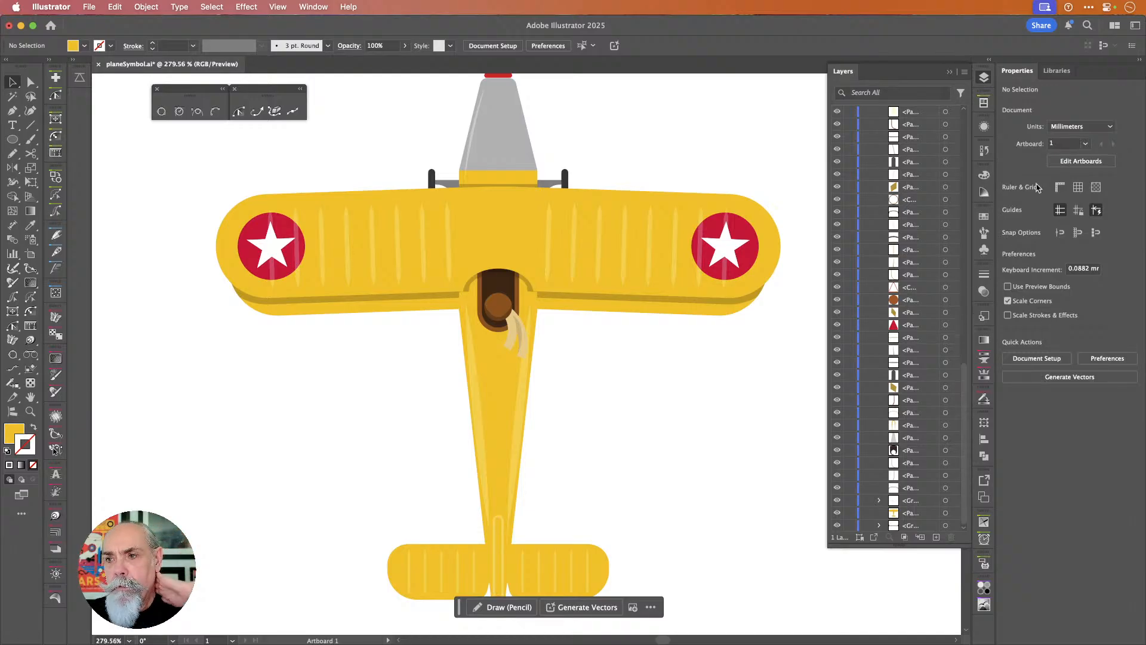
left_click(984, 77)
- Delete the entire plain yellow airplane without badges, keeping the detailed airplane with the star badges
scroll(891, 169, "down", 5)
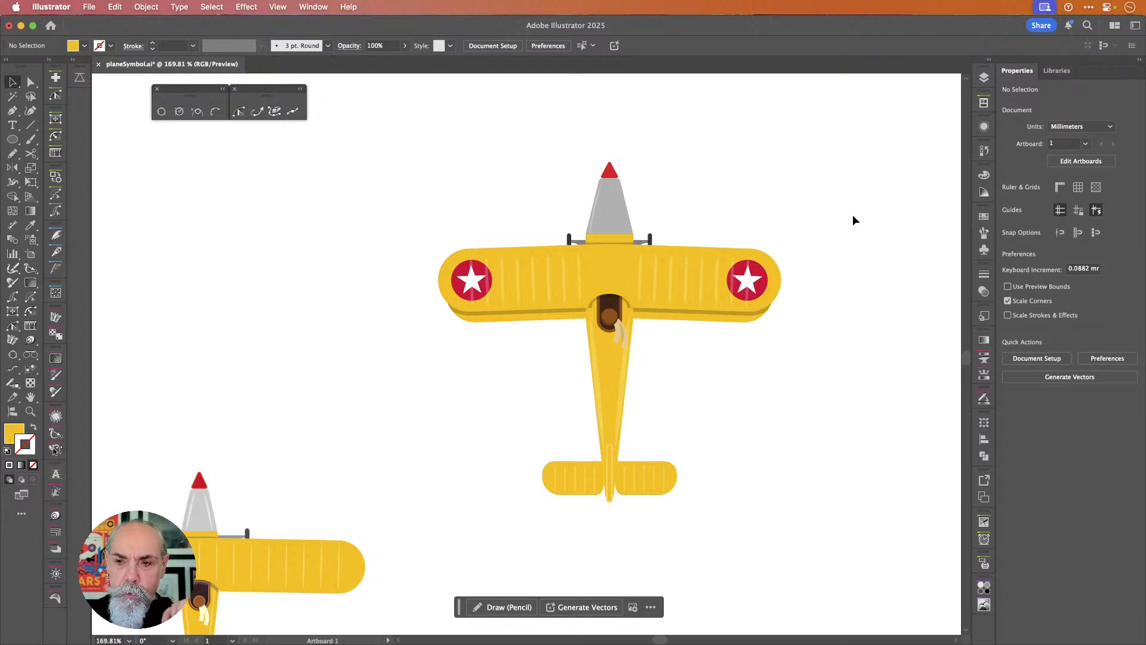
scroll(853, 216, "down", 3)
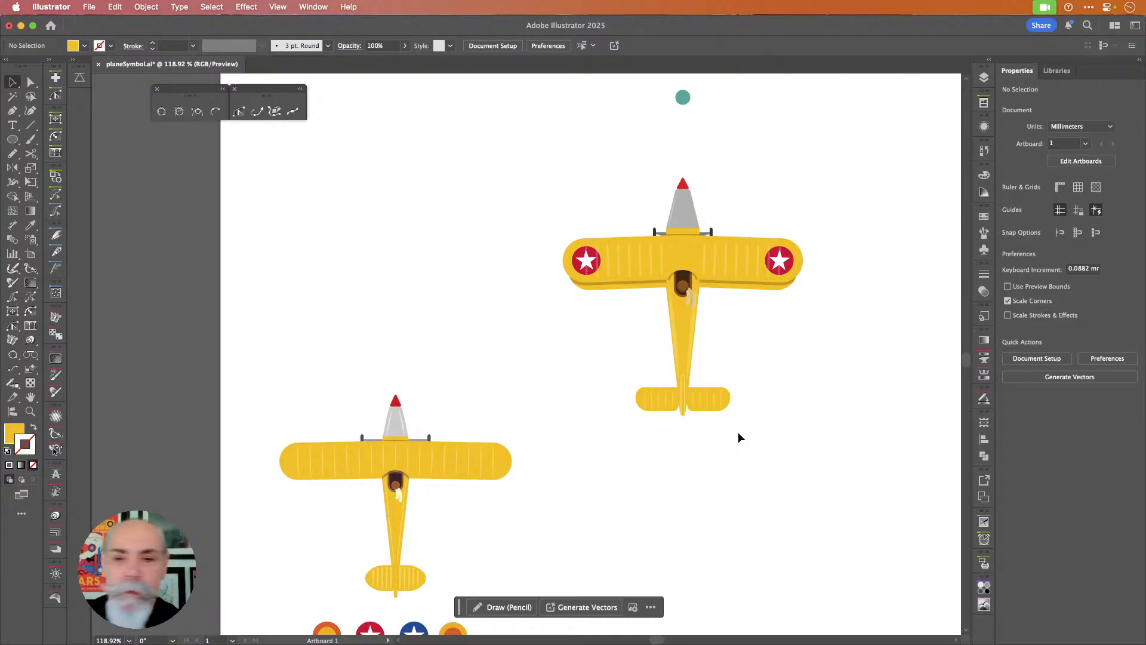
scroll(839, 404, "right", 5)
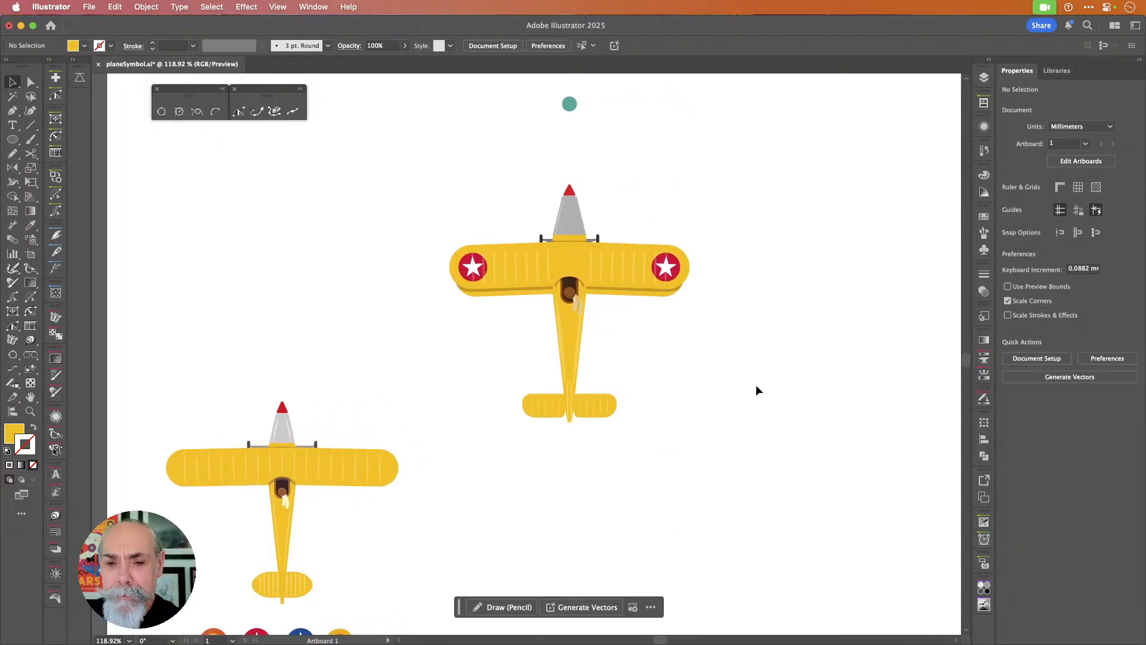
left_click(326, 461)
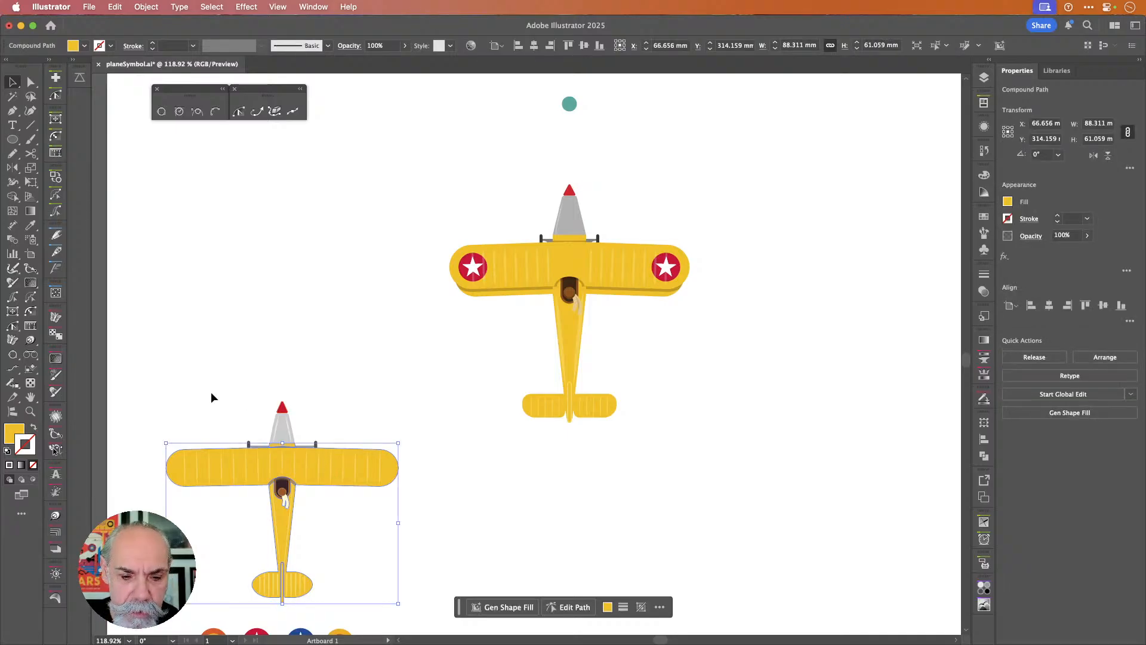
left_click_drag(210, 392, 346, 588)
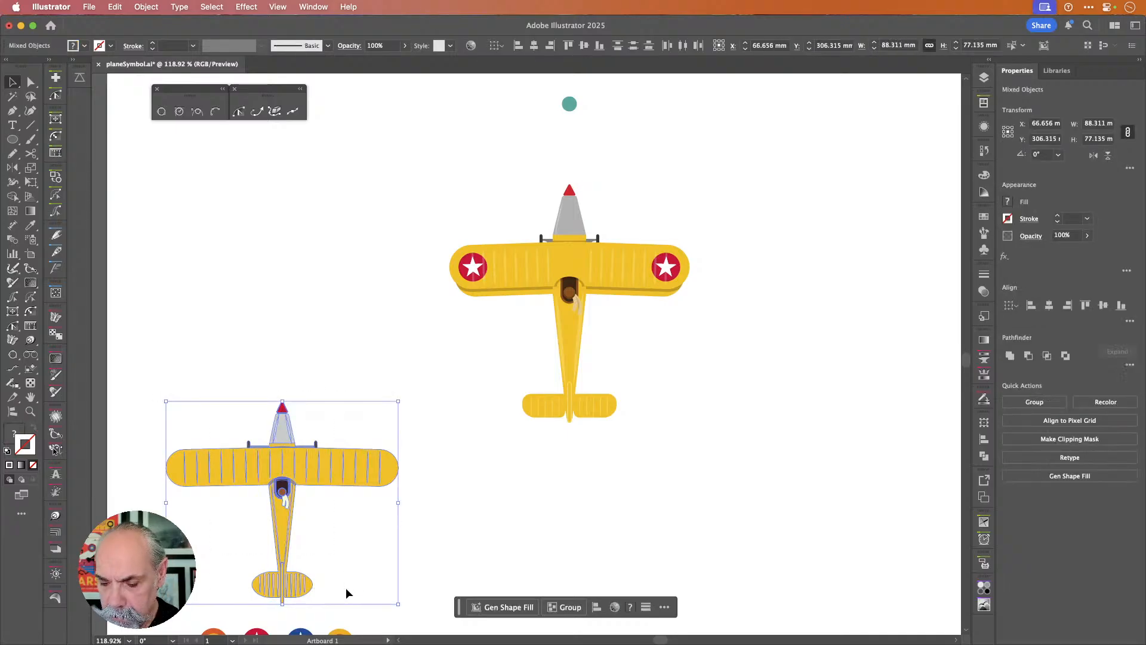
key("Delete")
- Delete the spare row of round insignia badges and the teal circle above the airplane's nose
scroll(358, 570, "down", 3)
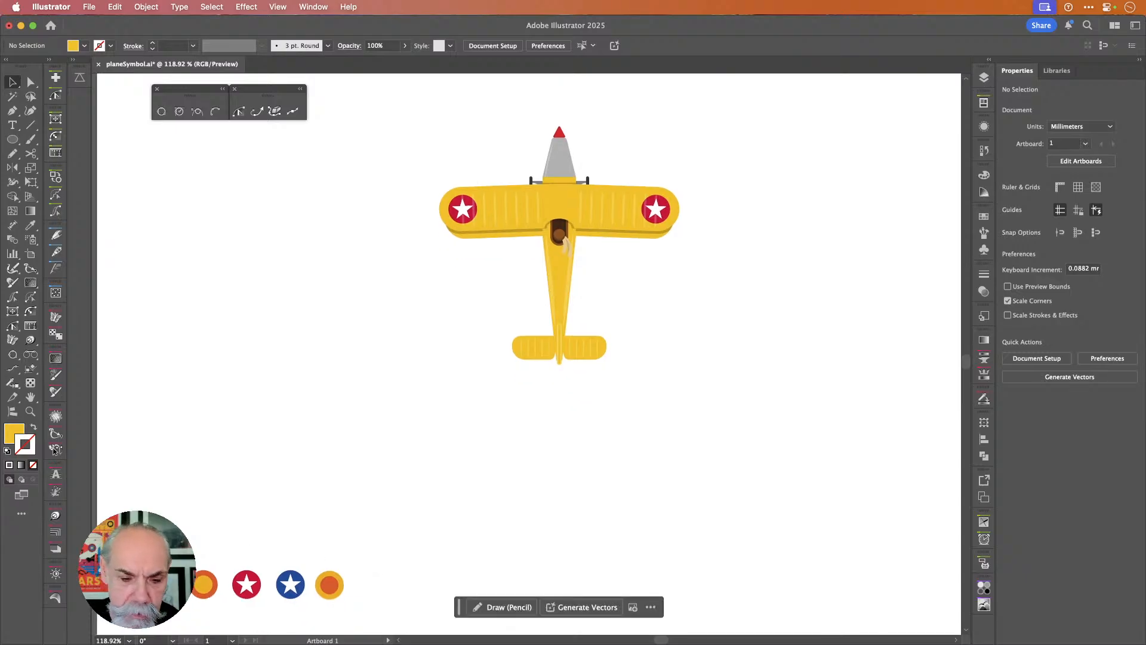
left_click_drag(225, 568, 377, 607)
key("Delete")
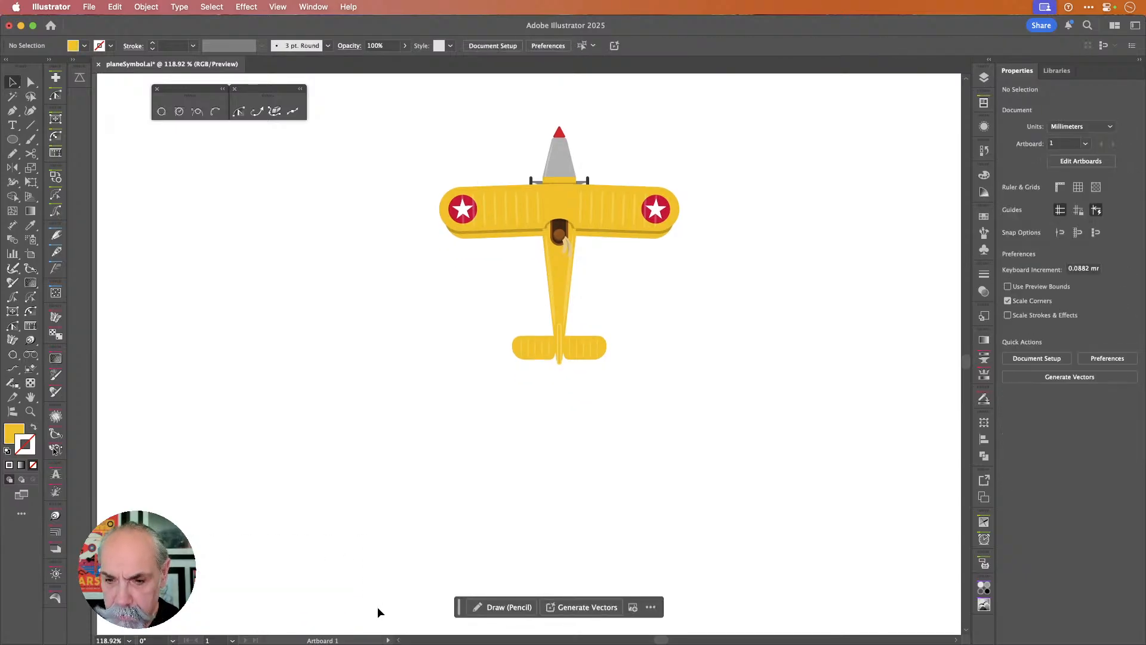
scroll(686, 422, "down", 3)
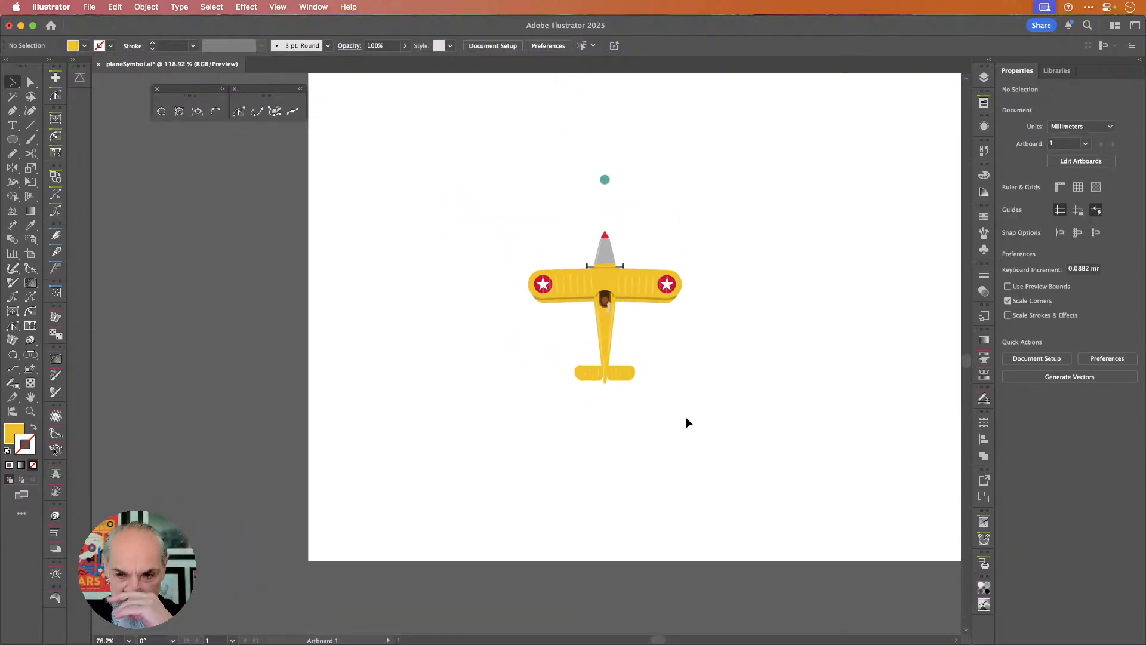
left_click(617, 184)
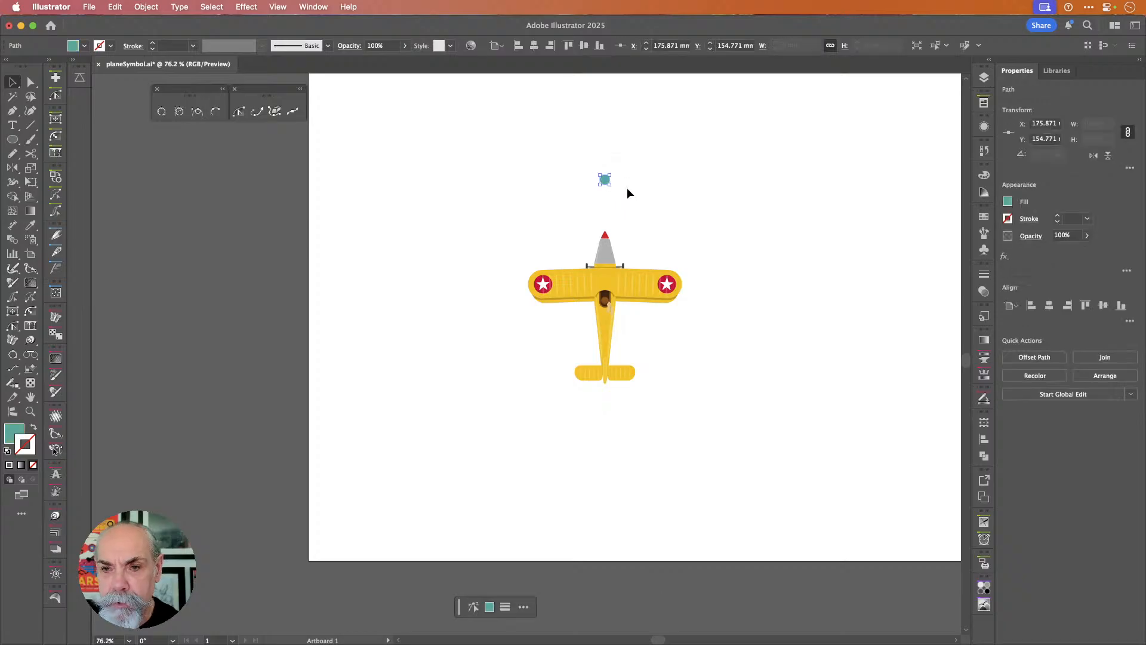
key("Delete")
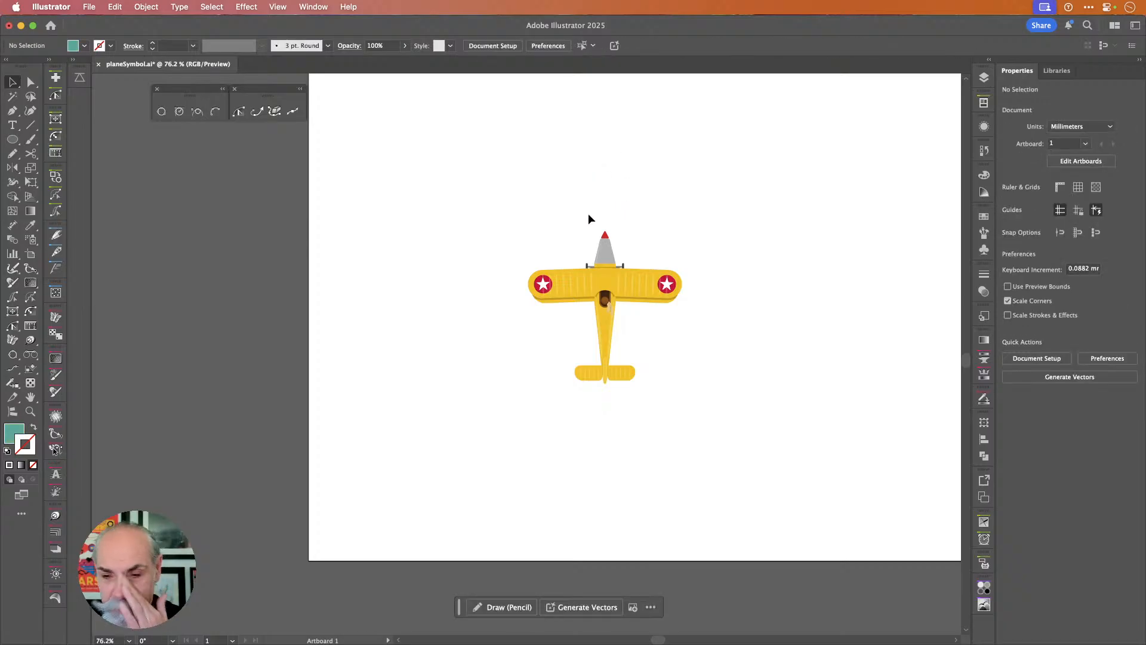
- Convert the whole airplane illustration into a dynamic Movie Clip symbol named Plane
left_click_drag(510, 209, 718, 410)
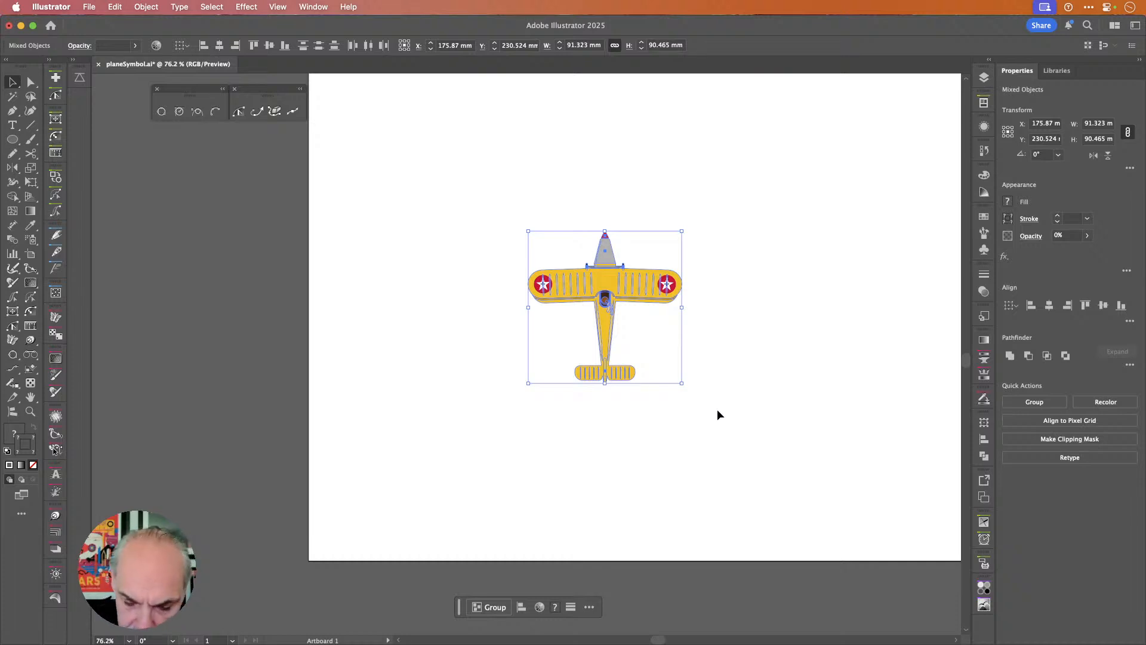
key("F8")
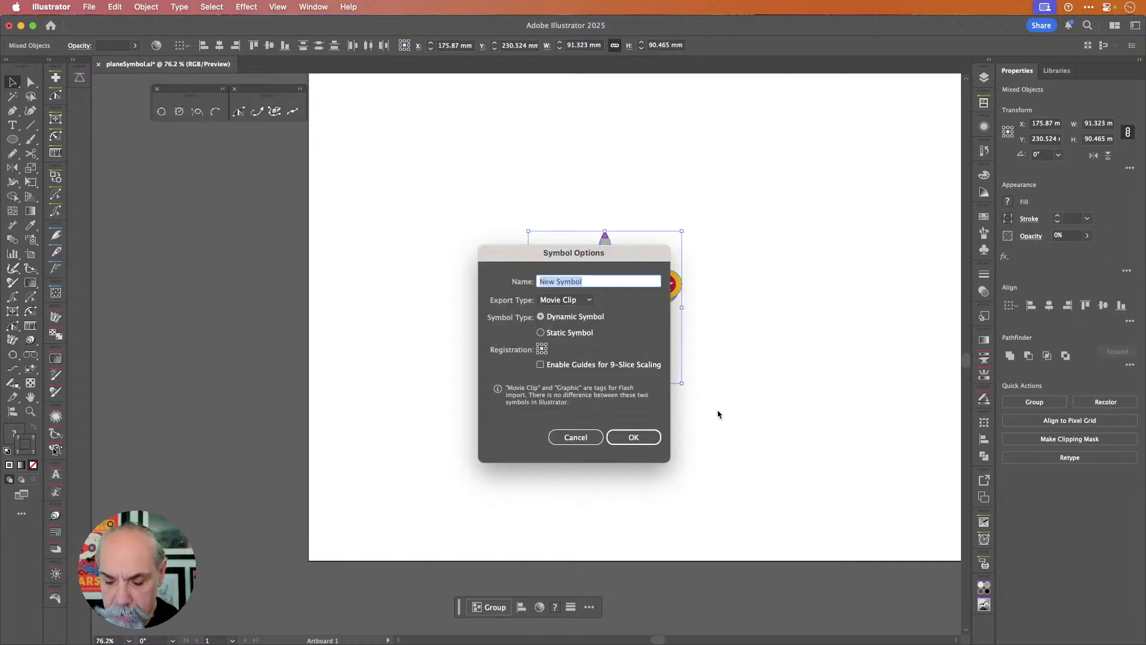
type("Plane")
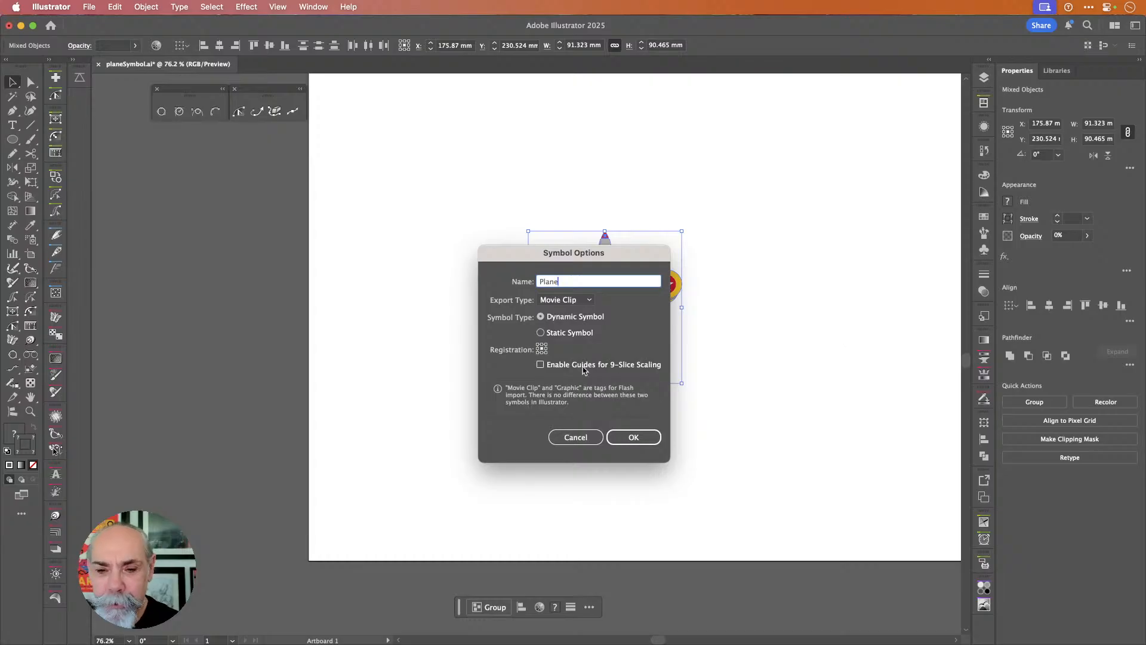
key("Return")
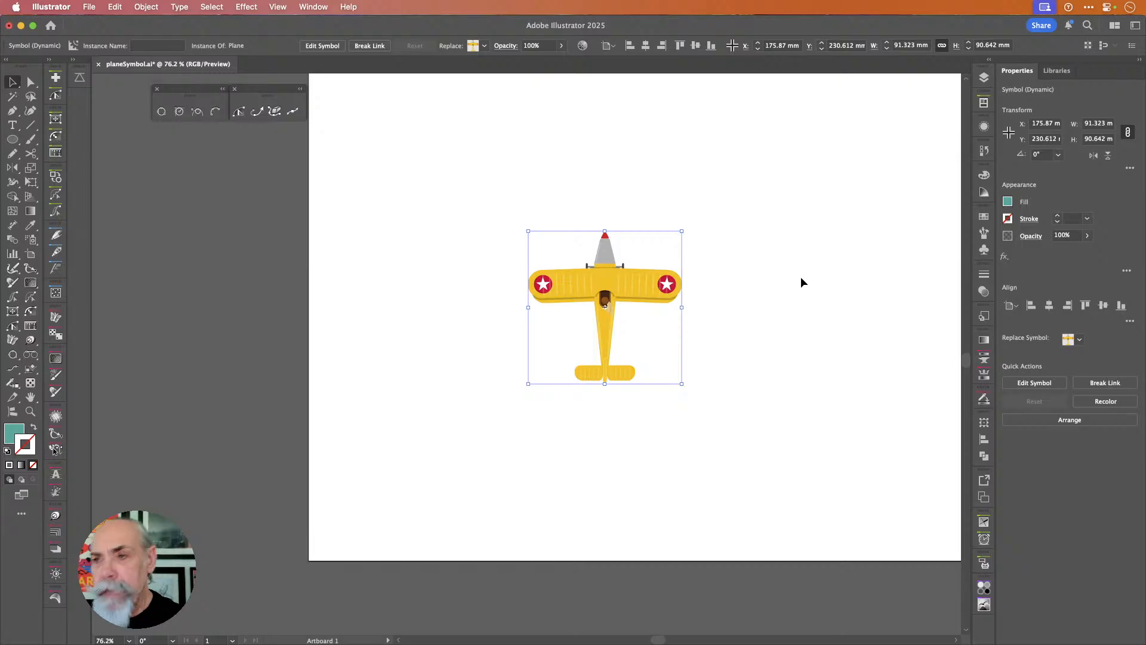
- Move the Plane instance to the artboard's lower-left area, try rotating it about 47° clockwise, and undo the rotation
scroll(786, 307, "down", 5)
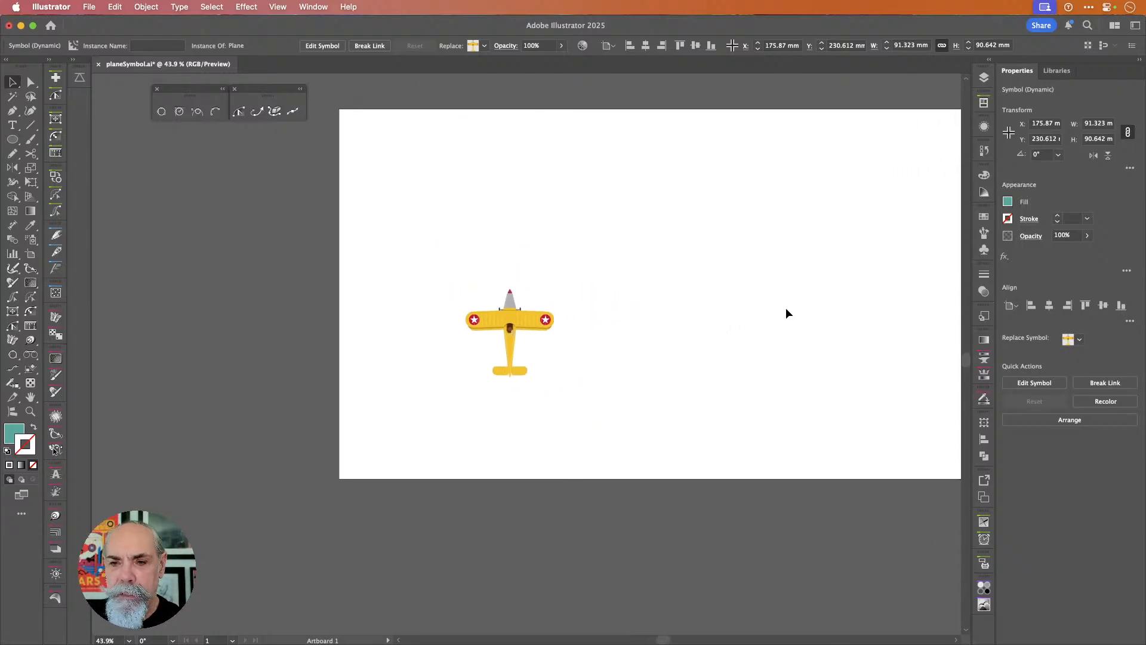
scroll(786, 307, "right", 5)
scroll(785, 307, "up", 2)
left_click(396, 379)
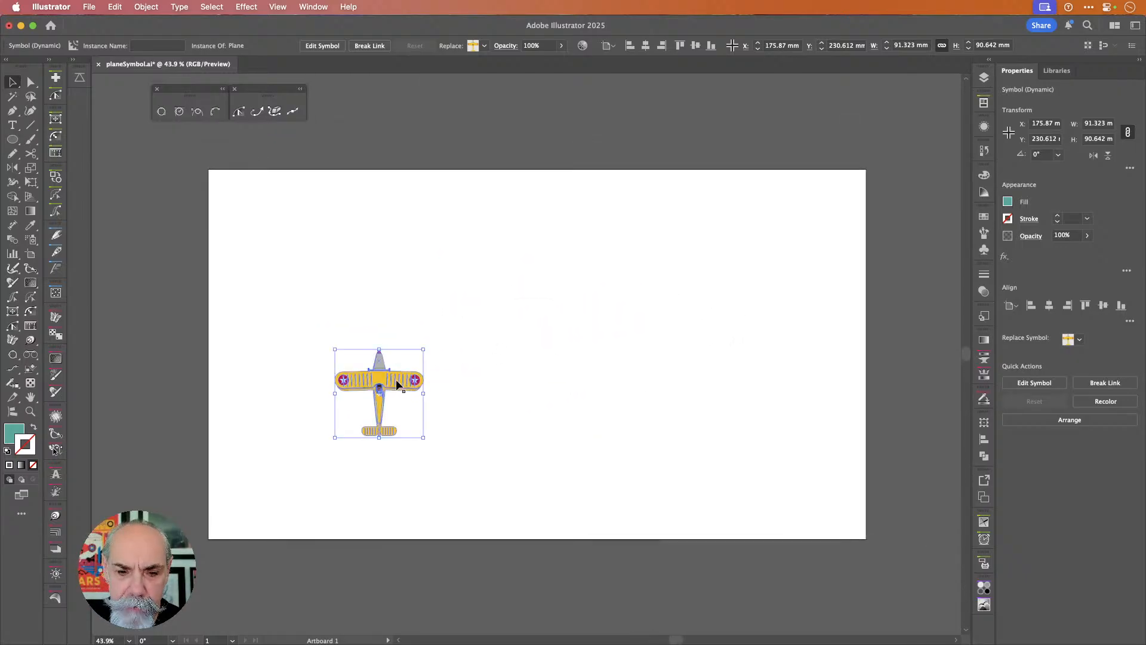
left_click_drag(396, 381, 320, 438)
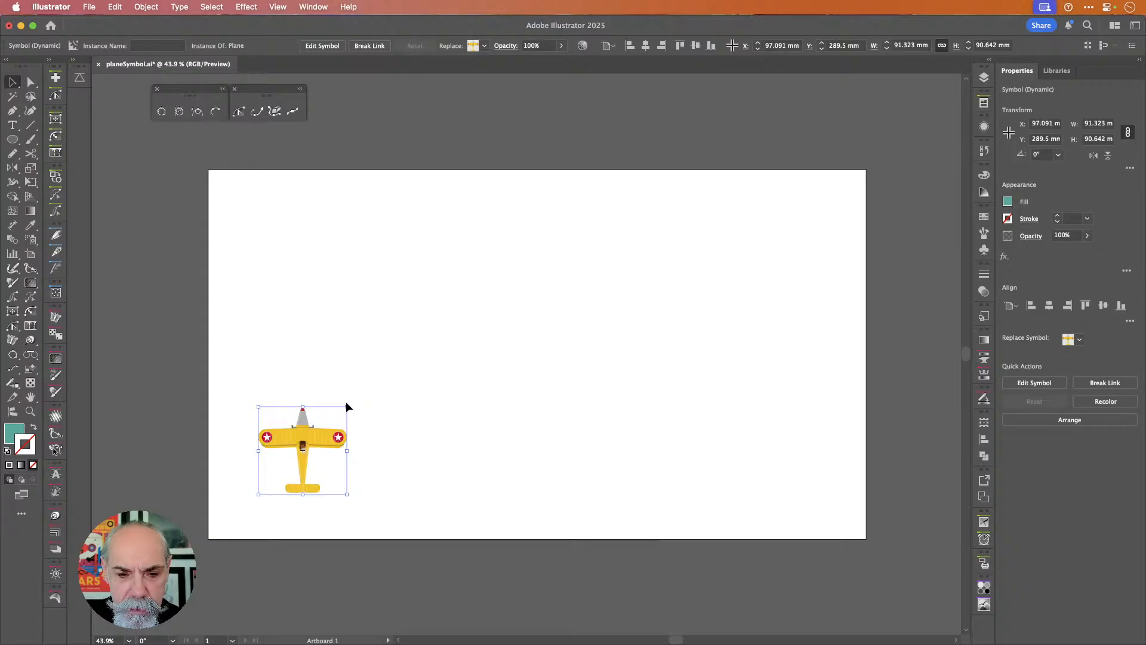
left_click_drag(354, 401, 377, 459)
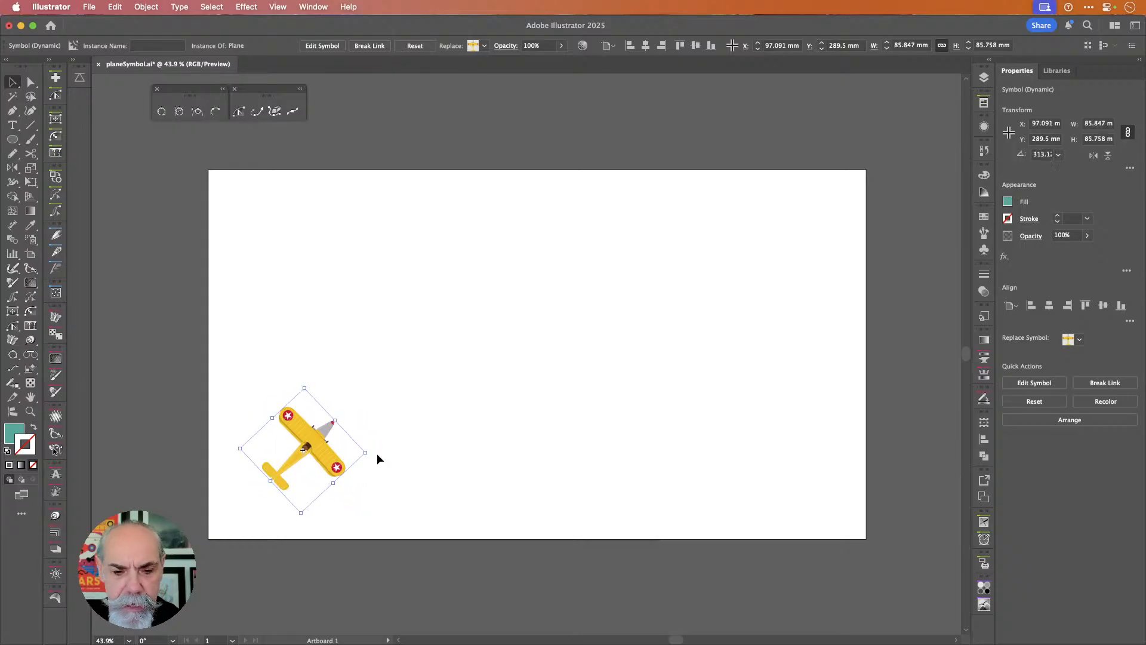
key("super+z")
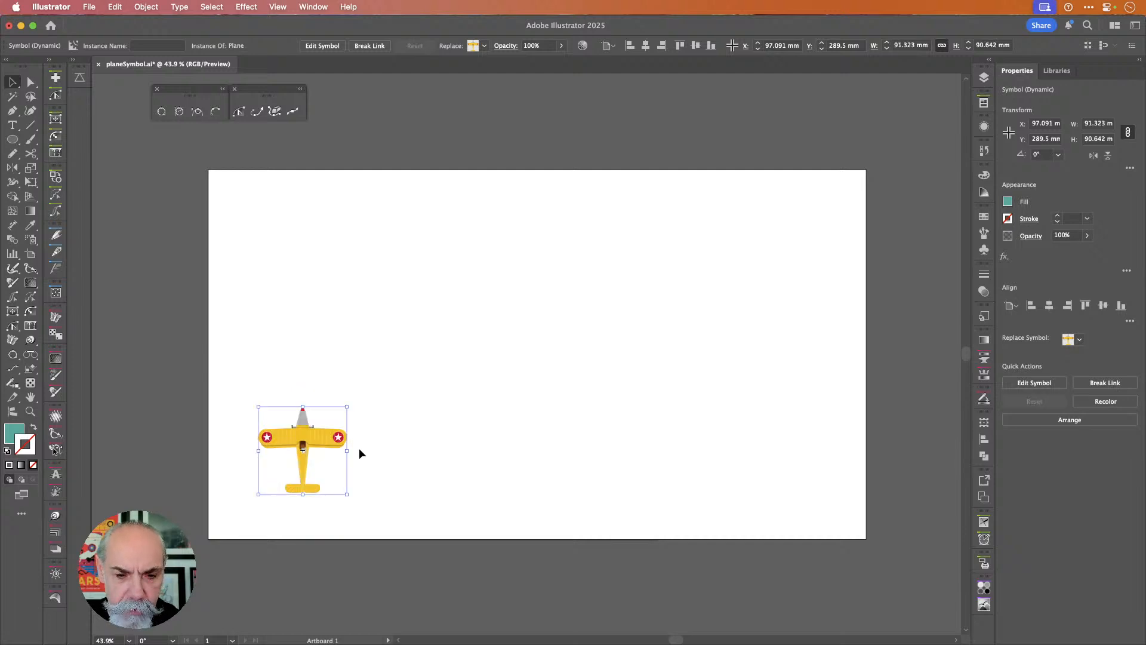
- Place the Plane instance in the artboard's upper-left area and make three evenly spaced copies to its right, about 117 mm apart
left_click_drag(305, 440, 423, 239)
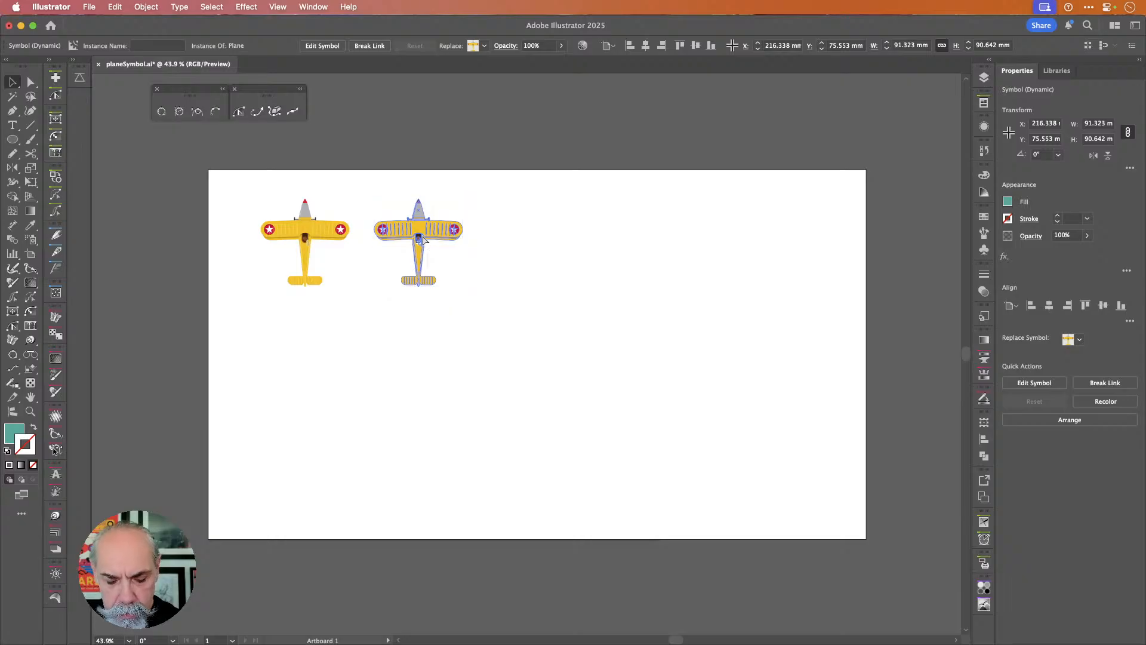
key("super+d")
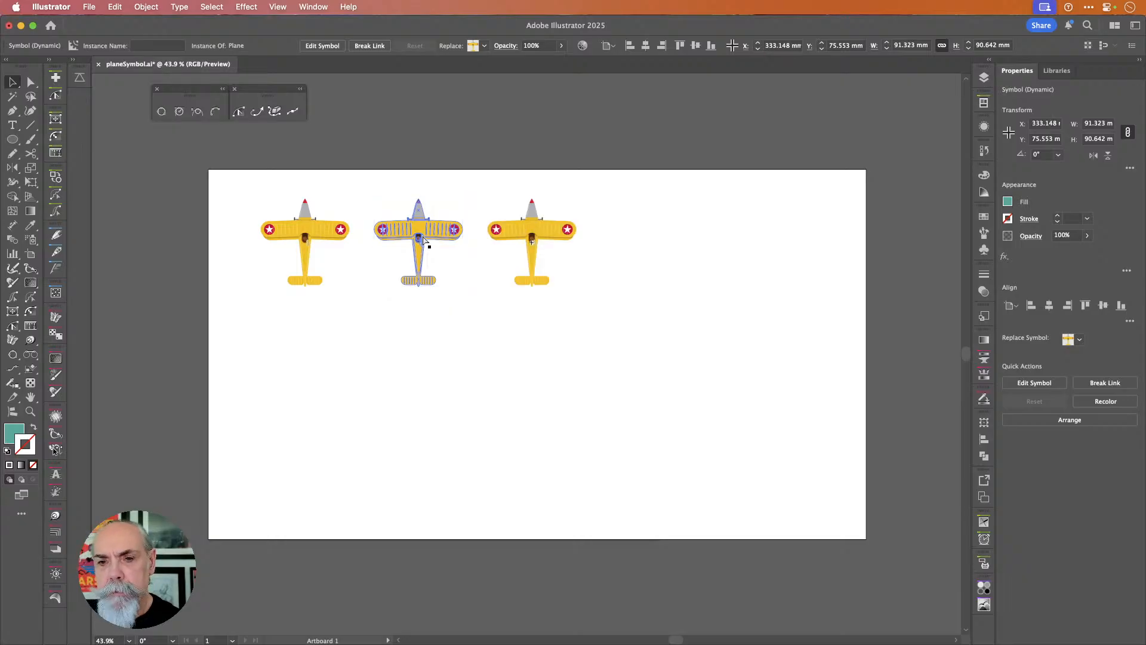
key("super+d")
left_click(367, 171)
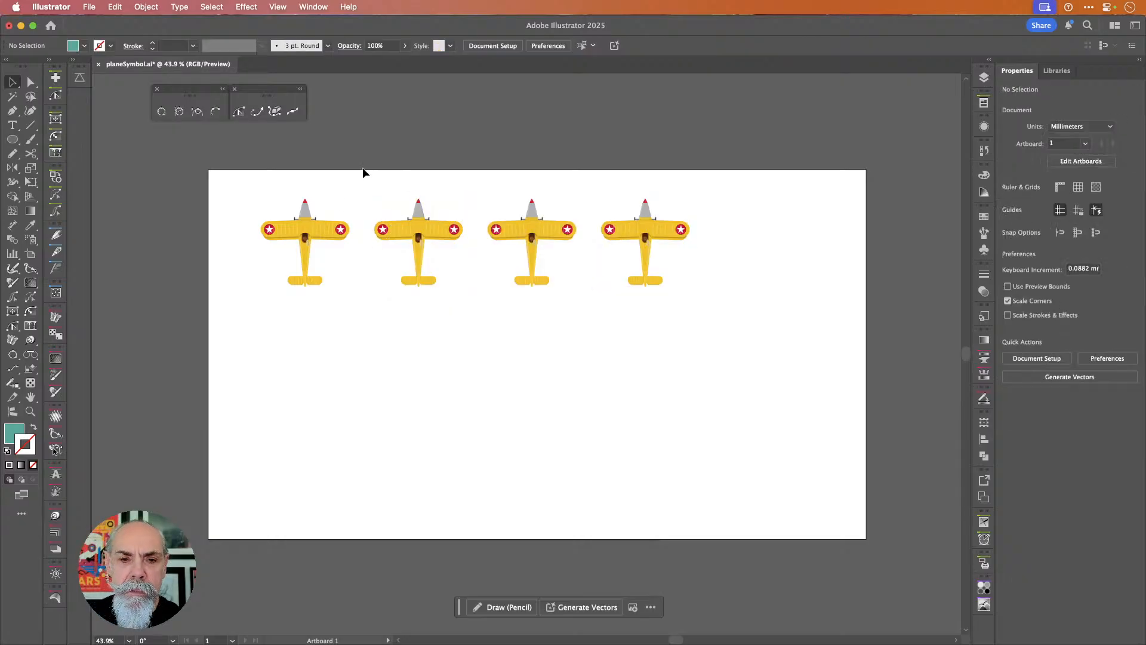
- Select only the wing-and-fuselage shape inside the second airplane instance with the Direct Selection tool and fill it with light blue
scroll(368, 217, "up", 5)
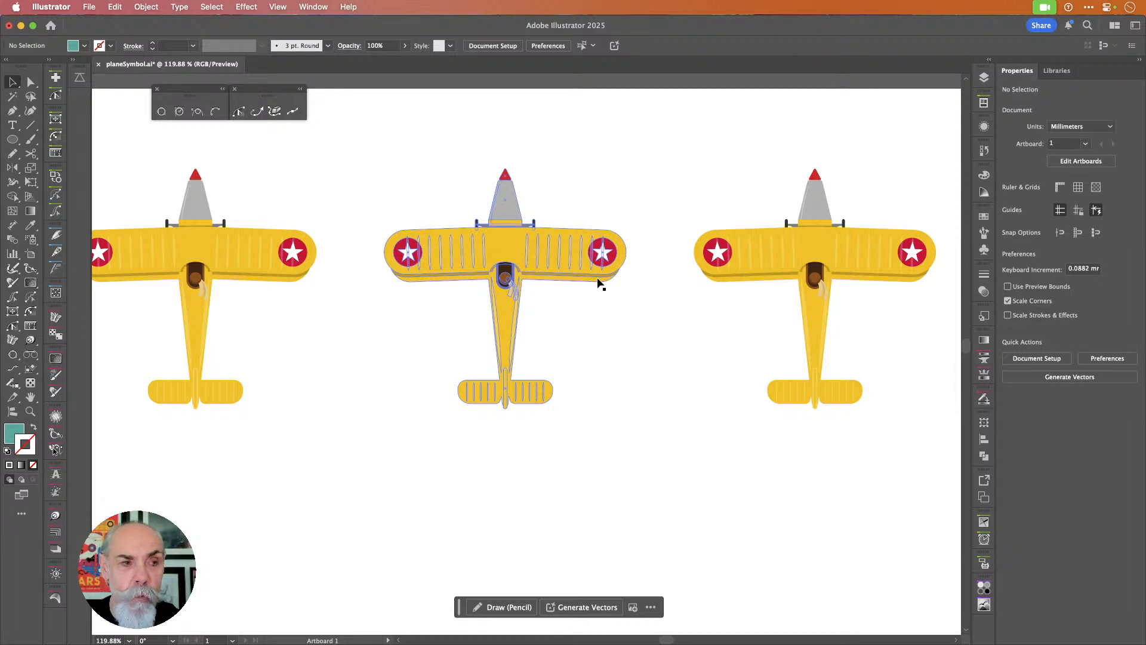
scroll(545, 308, "up", 5)
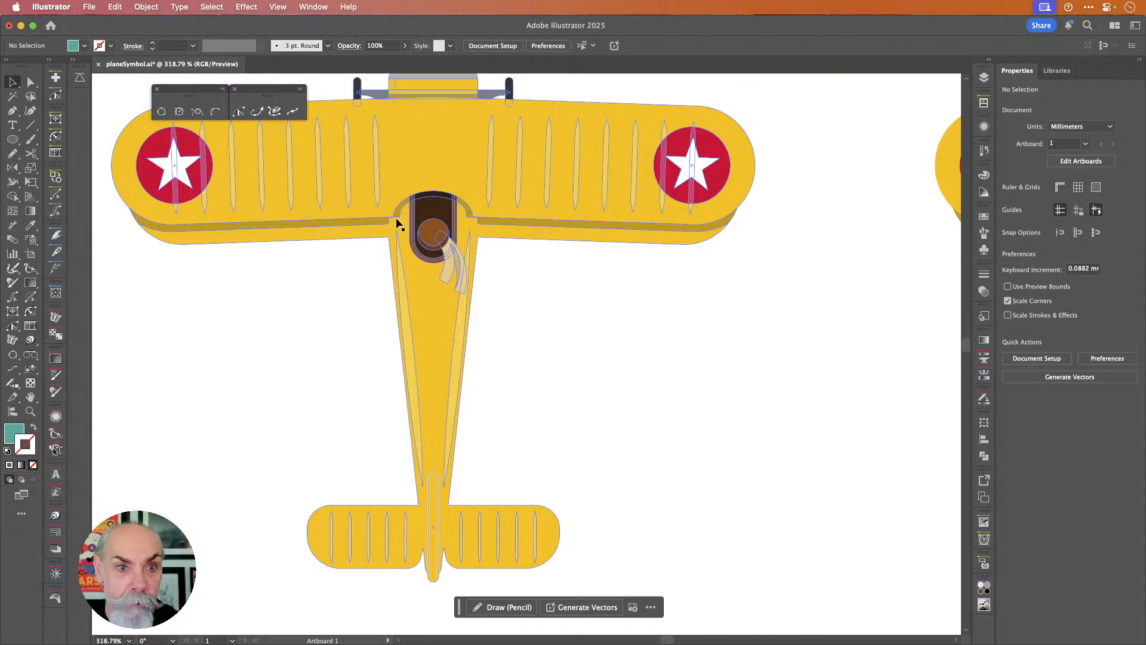
scroll(399, 224, "up", 2)
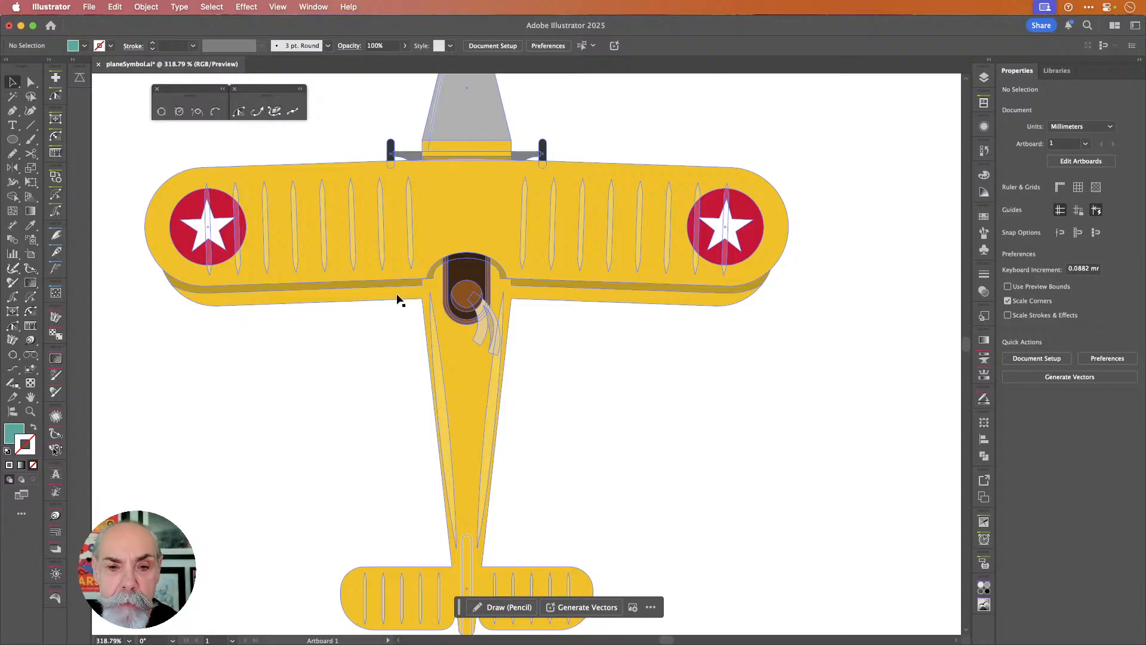
key("a")
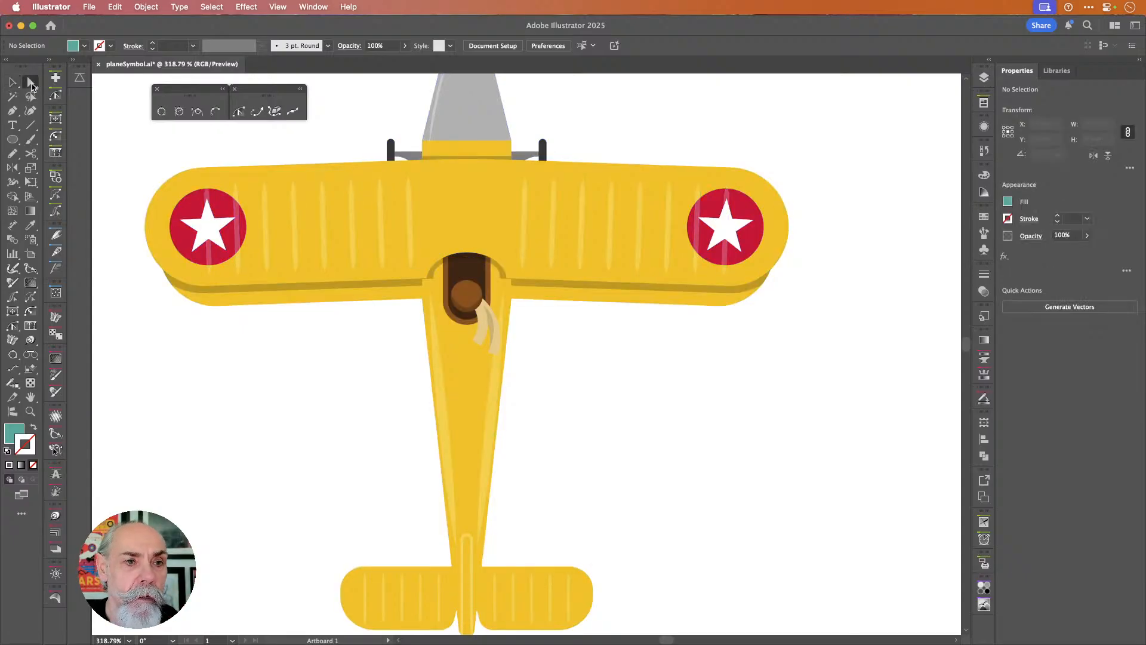
scroll(599, 174, "down", 3)
scroll(599, 174, "down", 2)
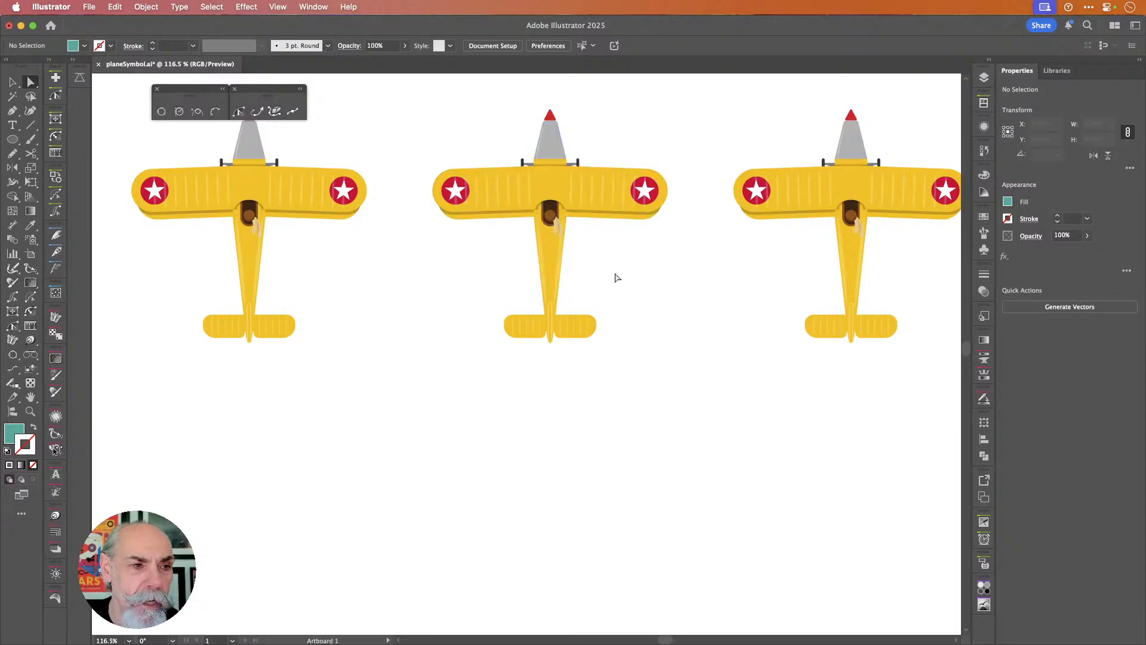
scroll(617, 278, "up", 1)
left_click(555, 199)
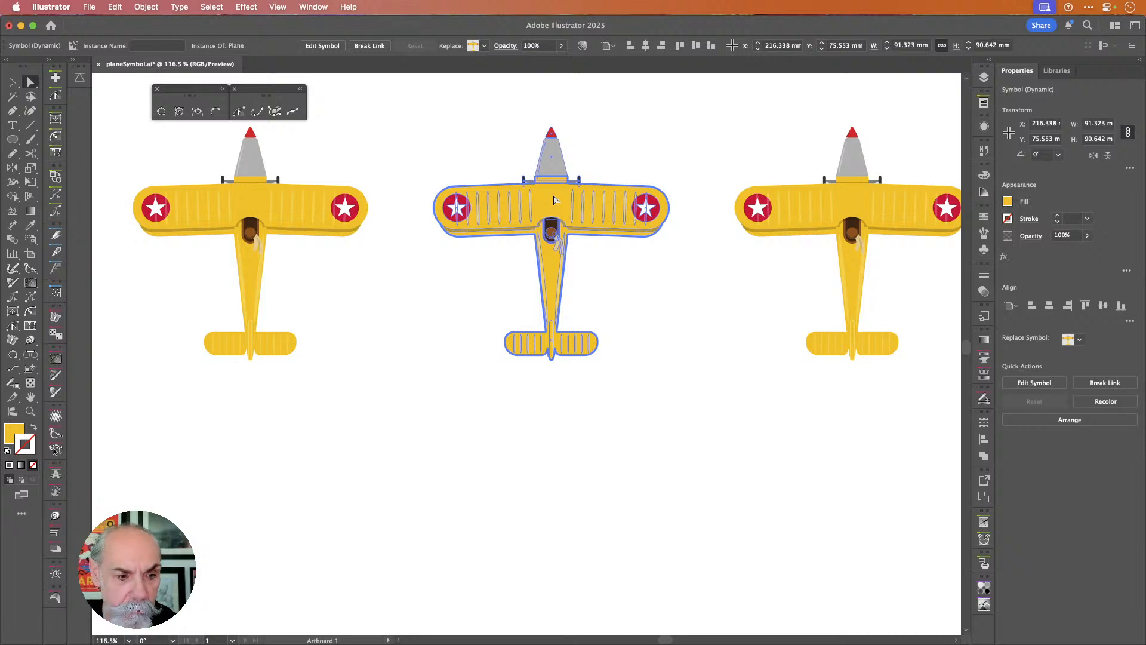
key("f")
key("f")
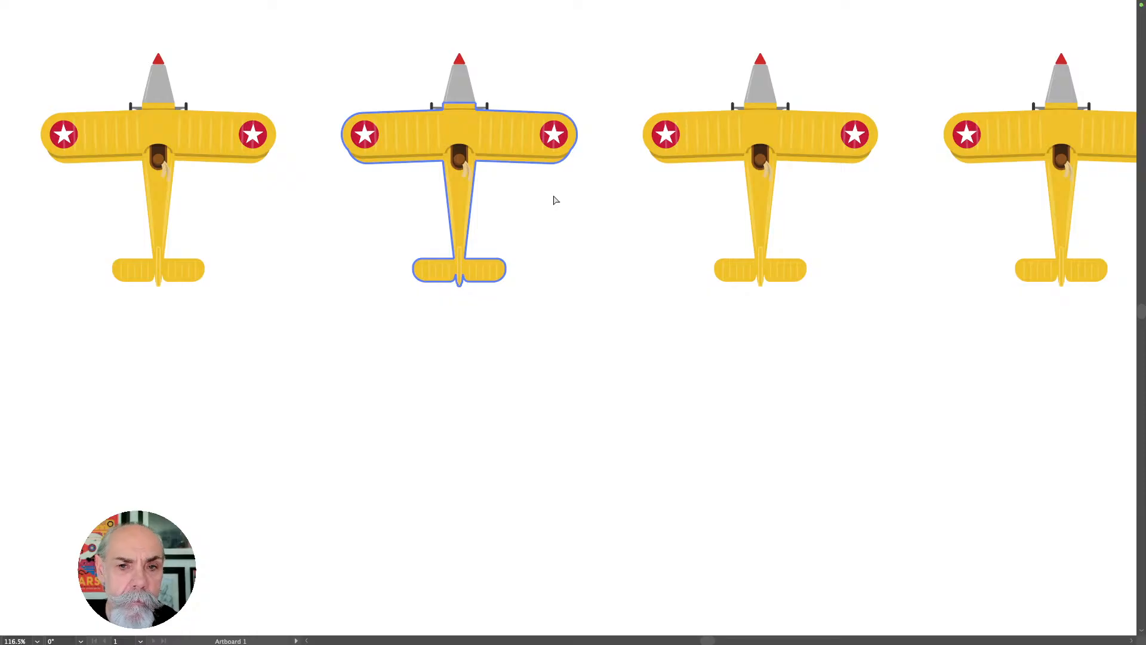
key("f")
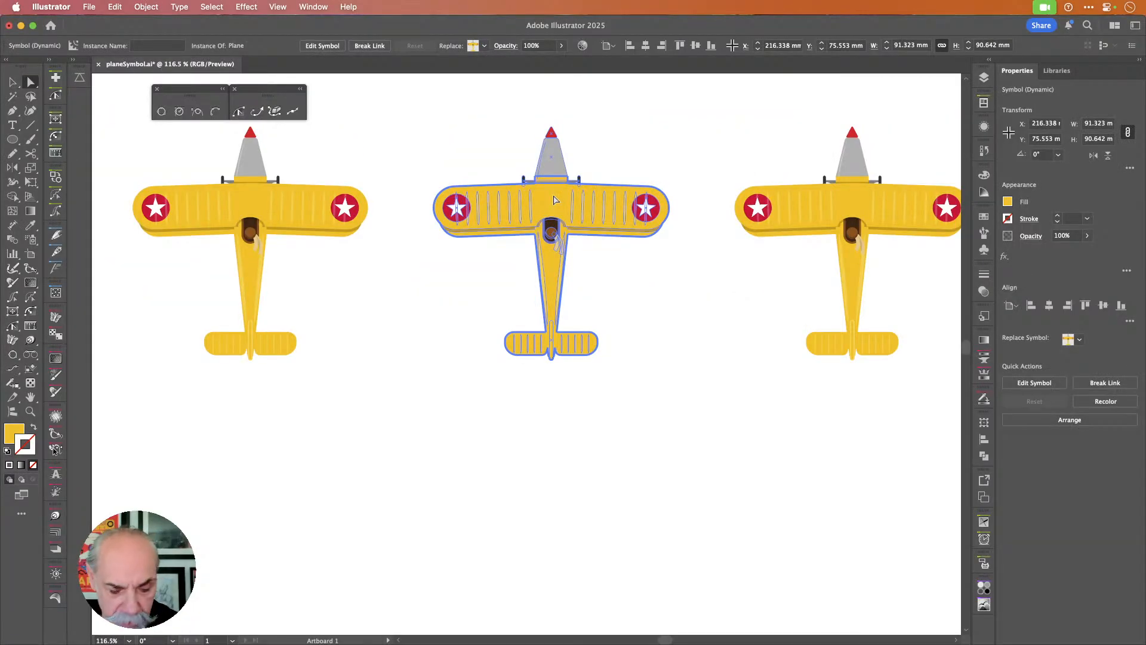
key("x")
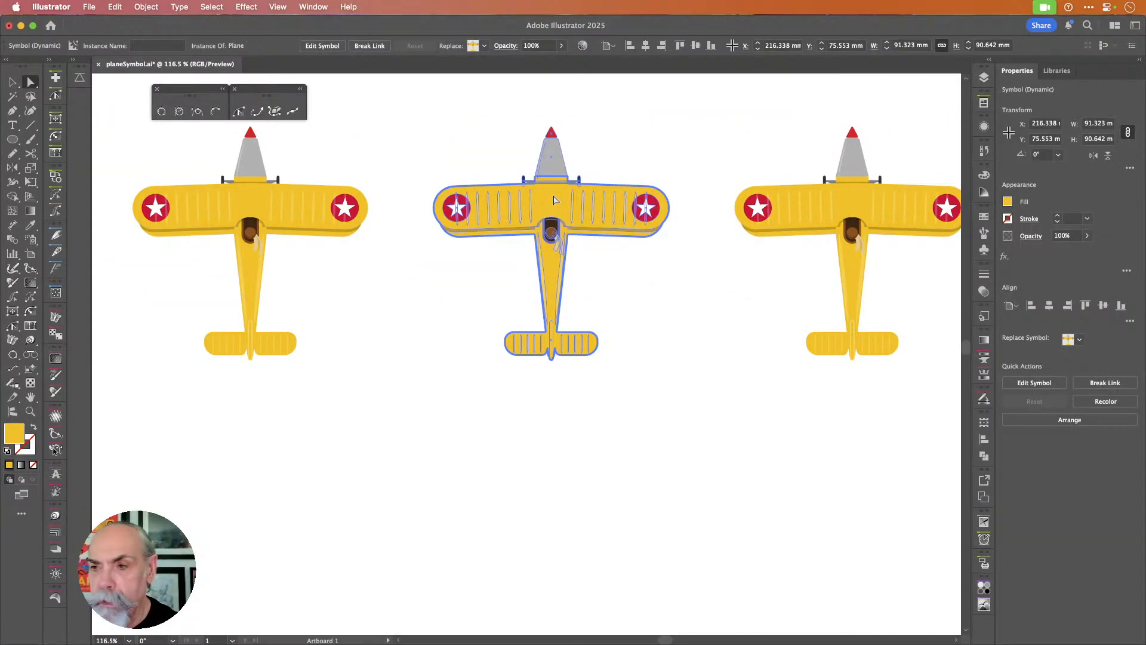
left_click(1008, 202)
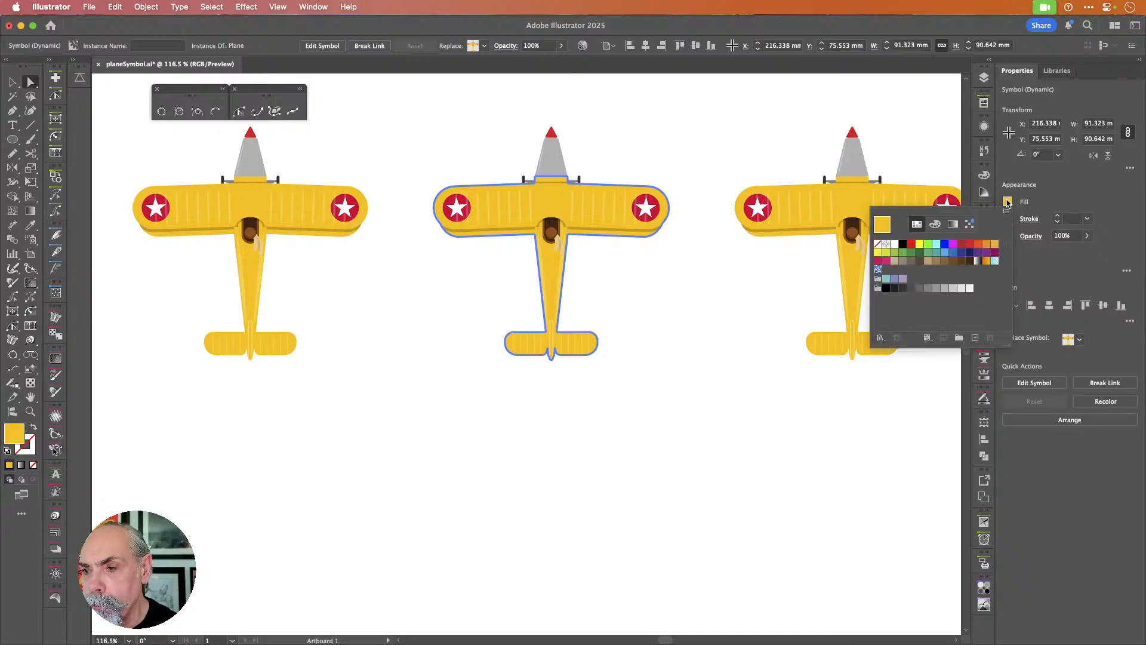
left_click(945, 253)
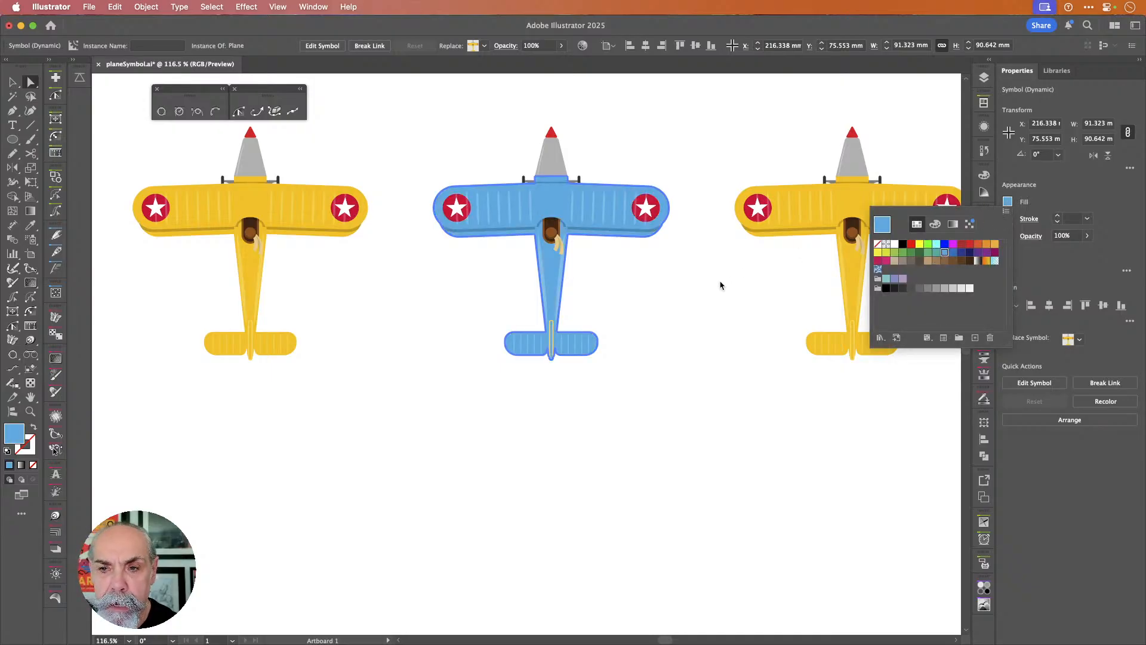
- Fill the wing-and-fuselage shape of the third airplane instance with the light orange swatch
left_click(852, 214)
left_click(852, 206)
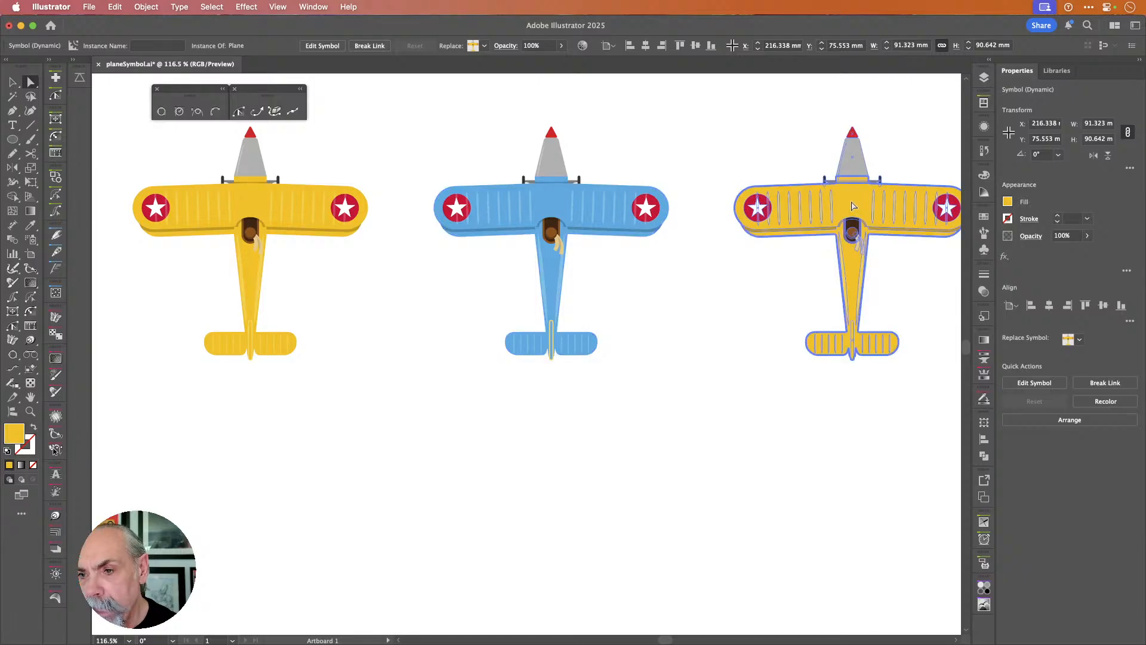
left_click(1007, 201)
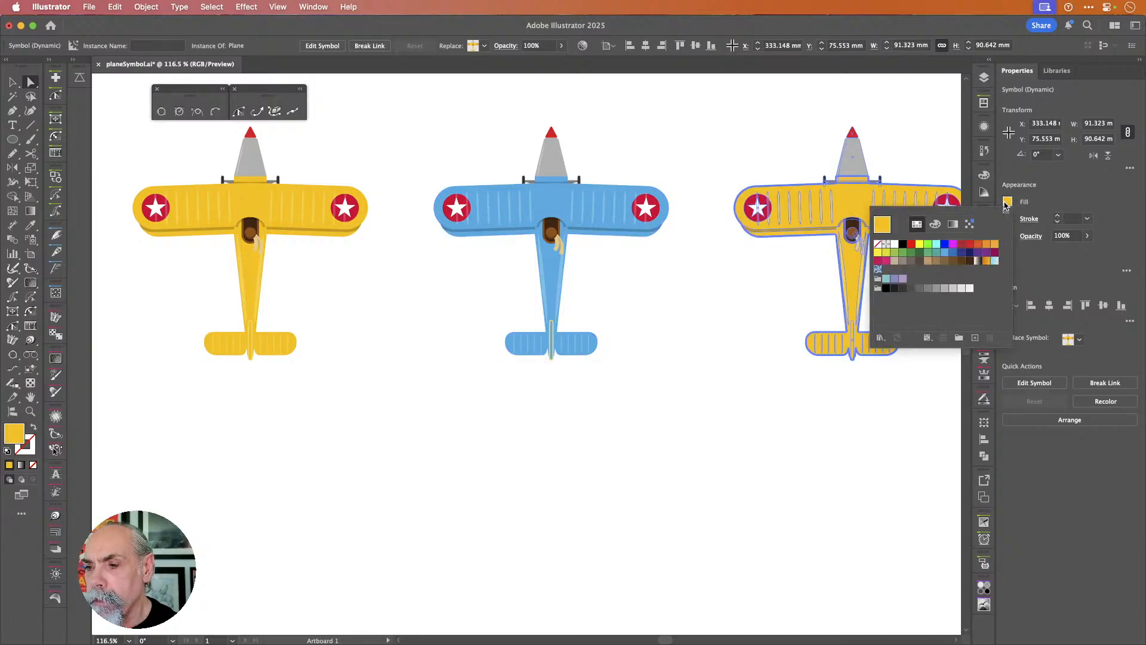
left_click(978, 245)
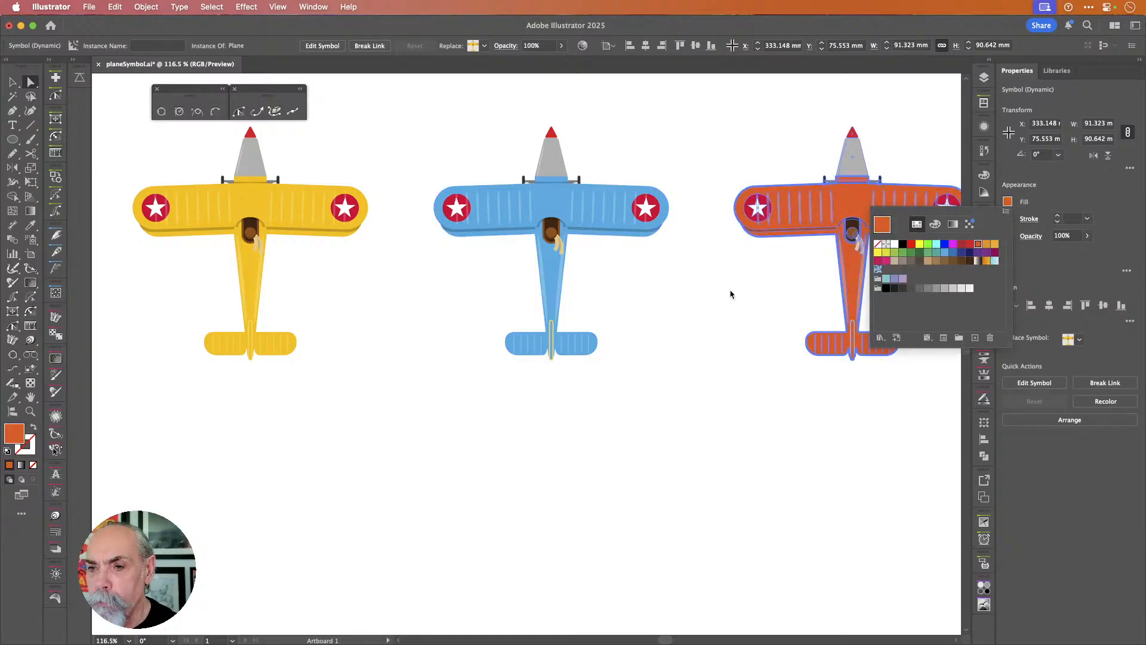
left_click(986, 244)
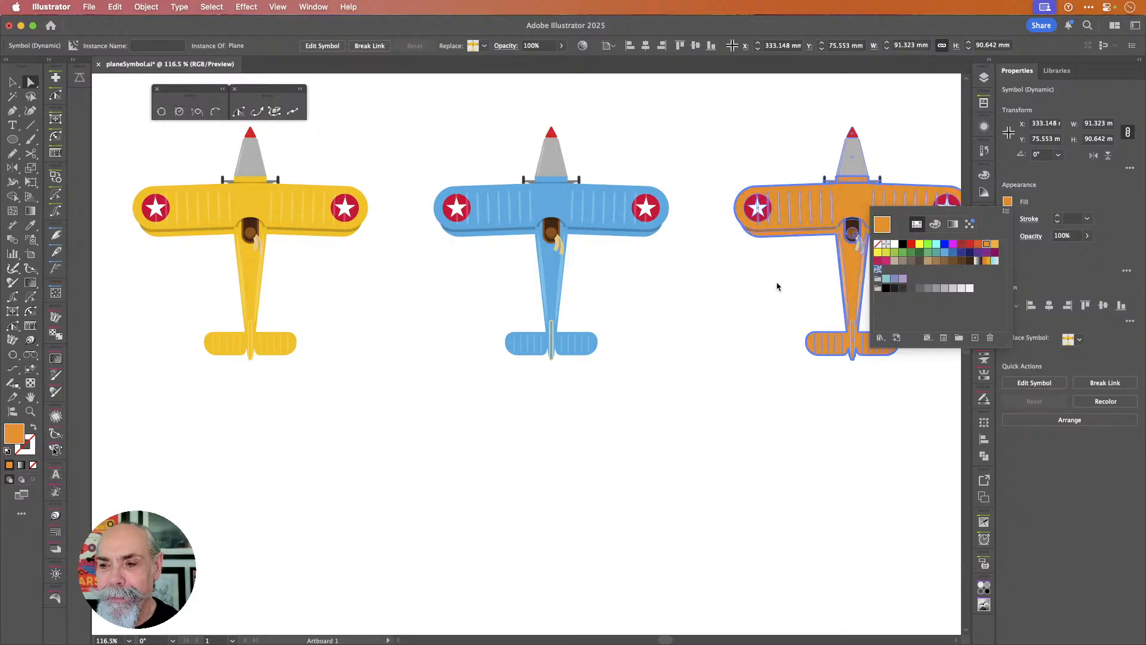
key("Escape")
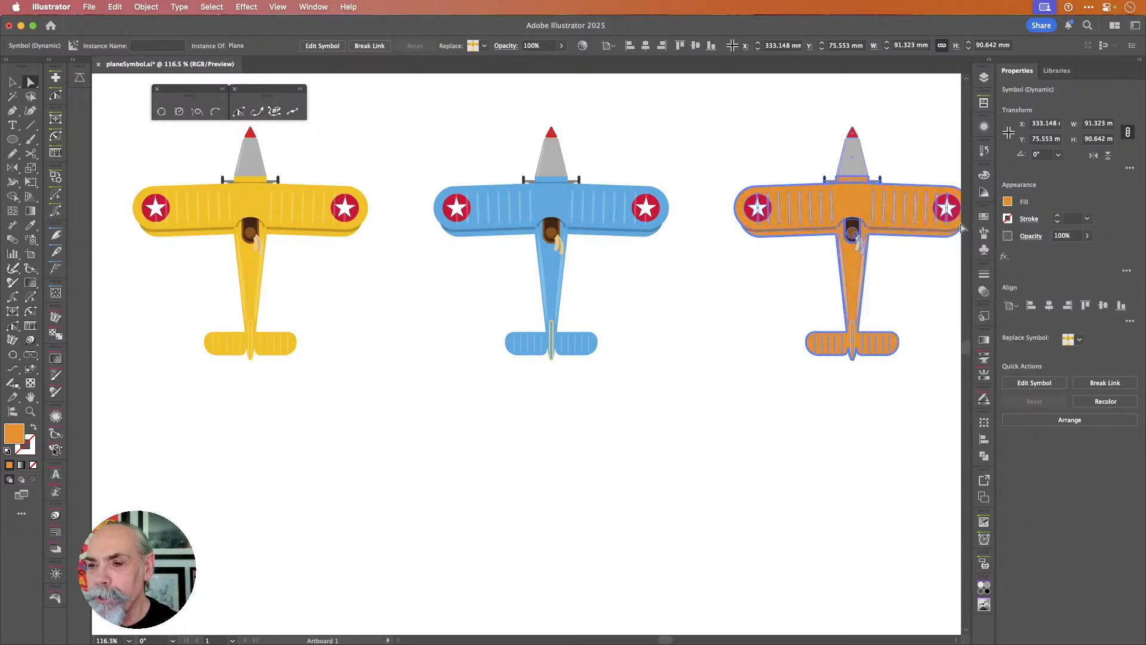
- Try green and red-orange fills on the fourth airplane's wing-and-fuselage shape, settle on magenta, and deselect it
scroll(846, 289, "right", 2)
scroll(846, 290, "right", 10)
scroll(844, 286, "up", 1)
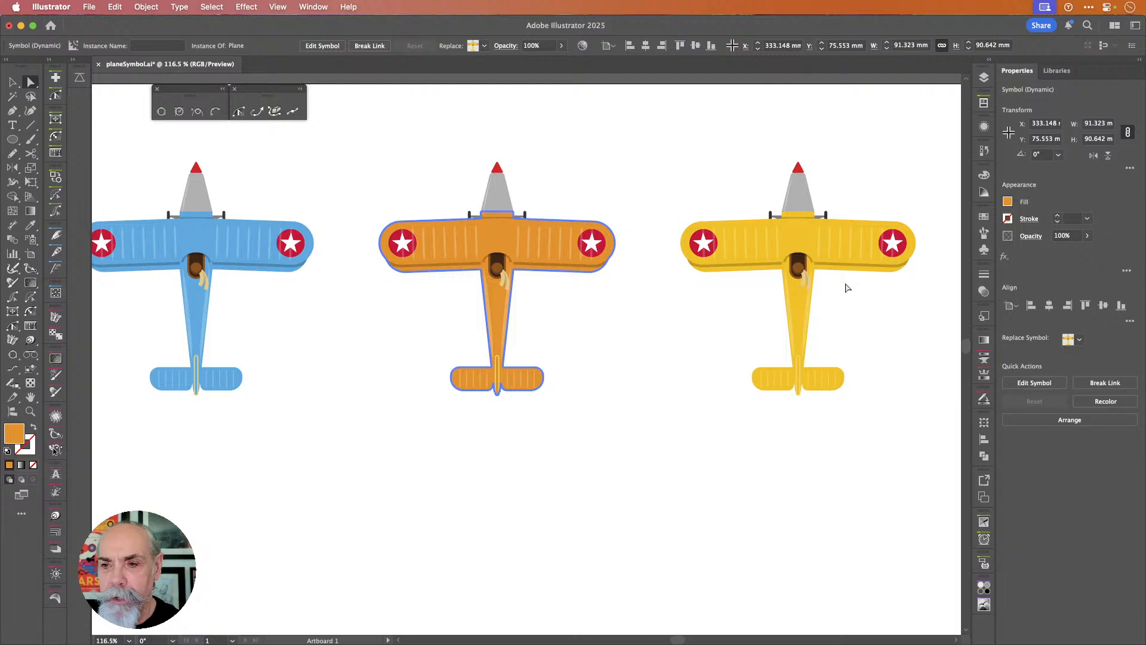
left_click(795, 238)
left_click(1008, 202)
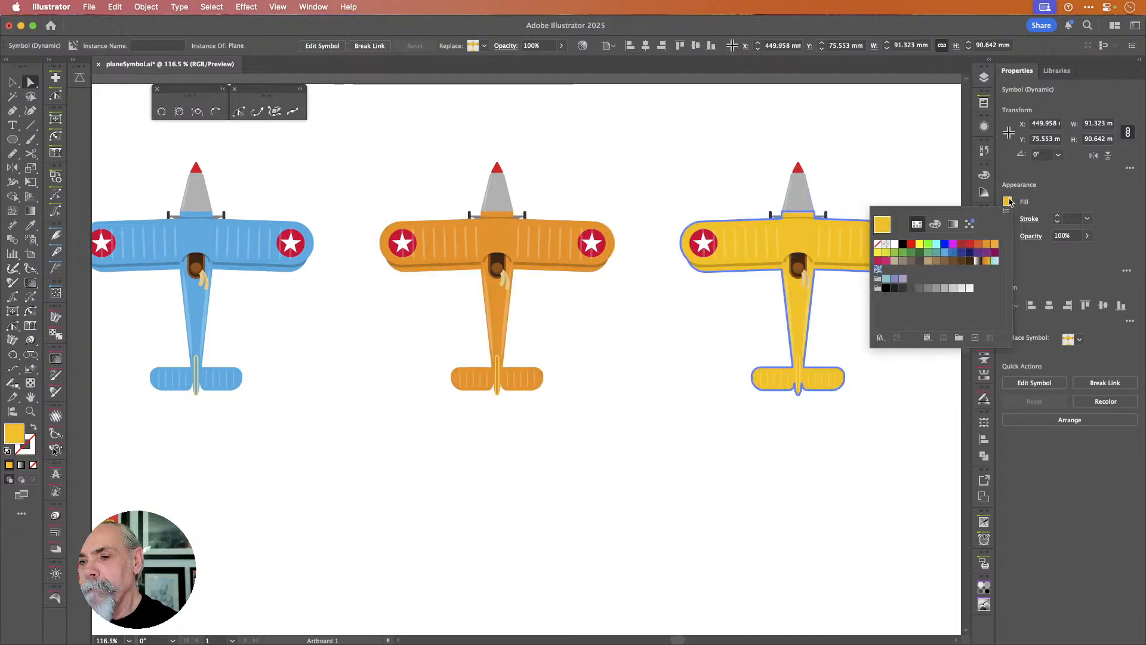
left_click(903, 252)
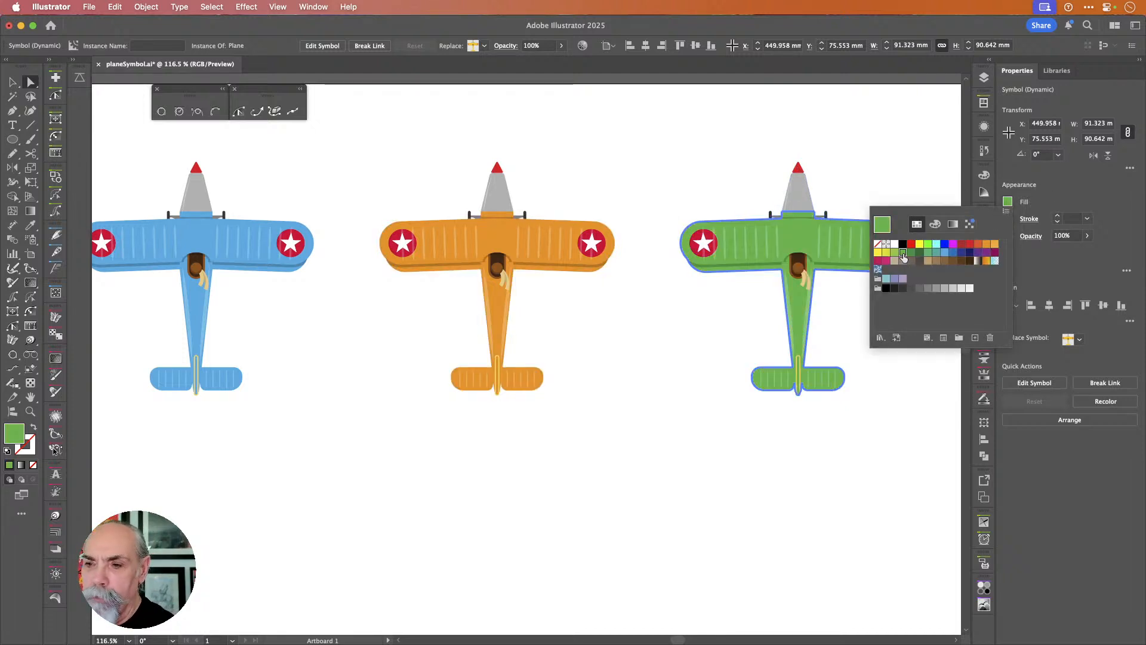
left_click(977, 244)
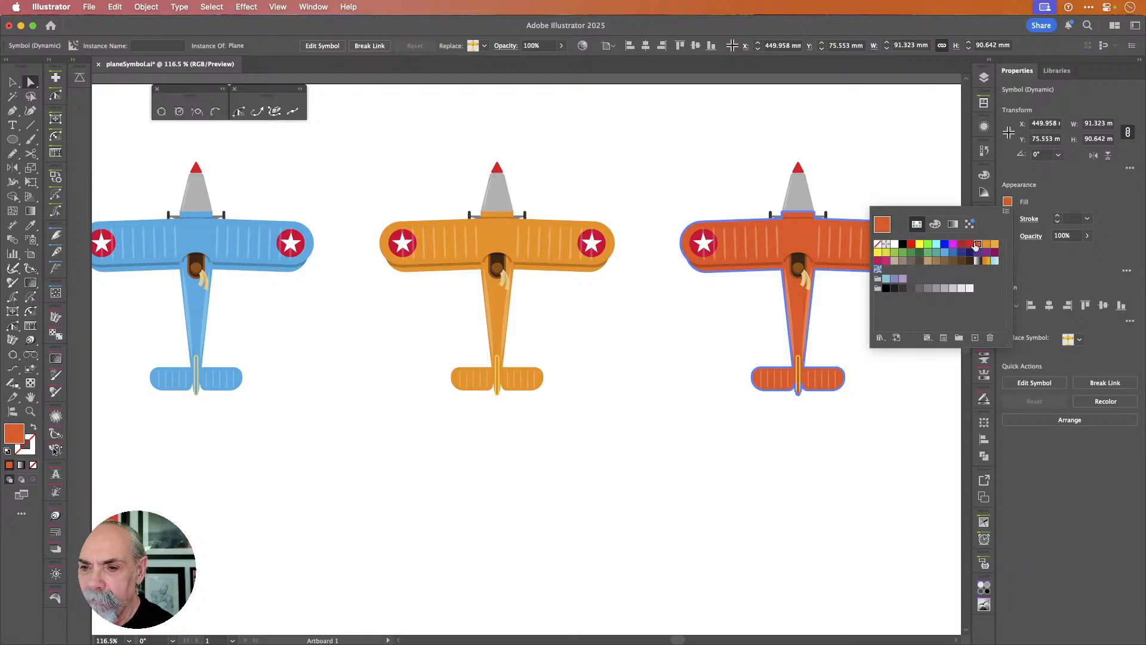
left_click(886, 261)
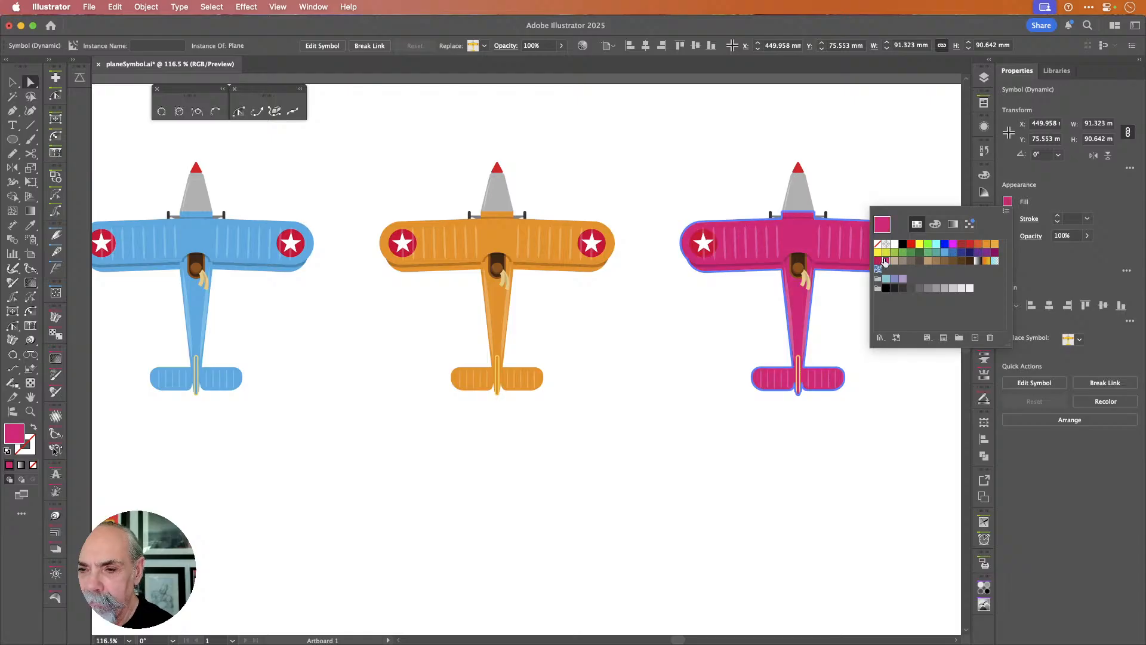
left_click(1070, 199)
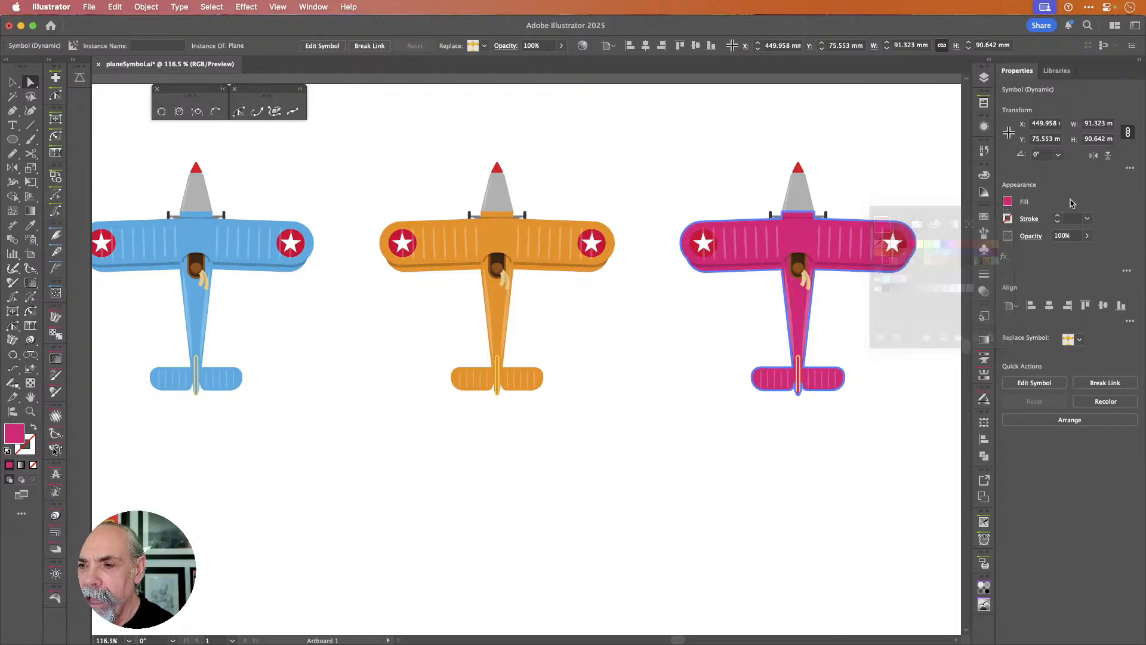
left_click(908, 188)
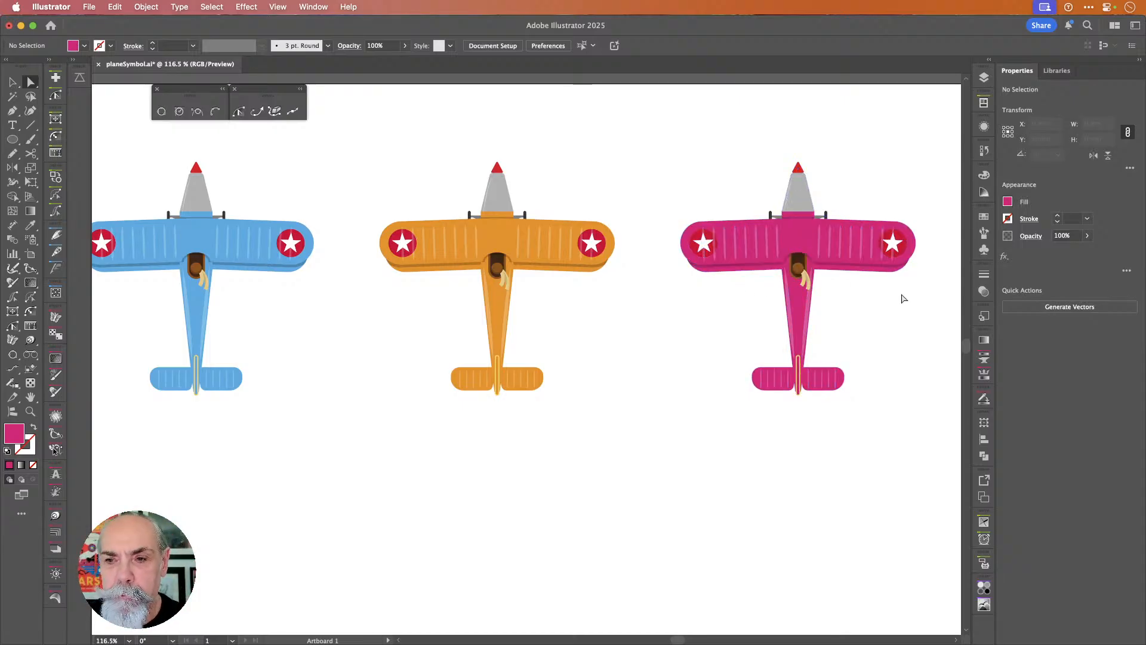
- Replace both red star roundels on the magenta airplane's wings with the blue star symbol
scroll(904, 298, "up", 5)
scroll(899, 301, "up", 2)
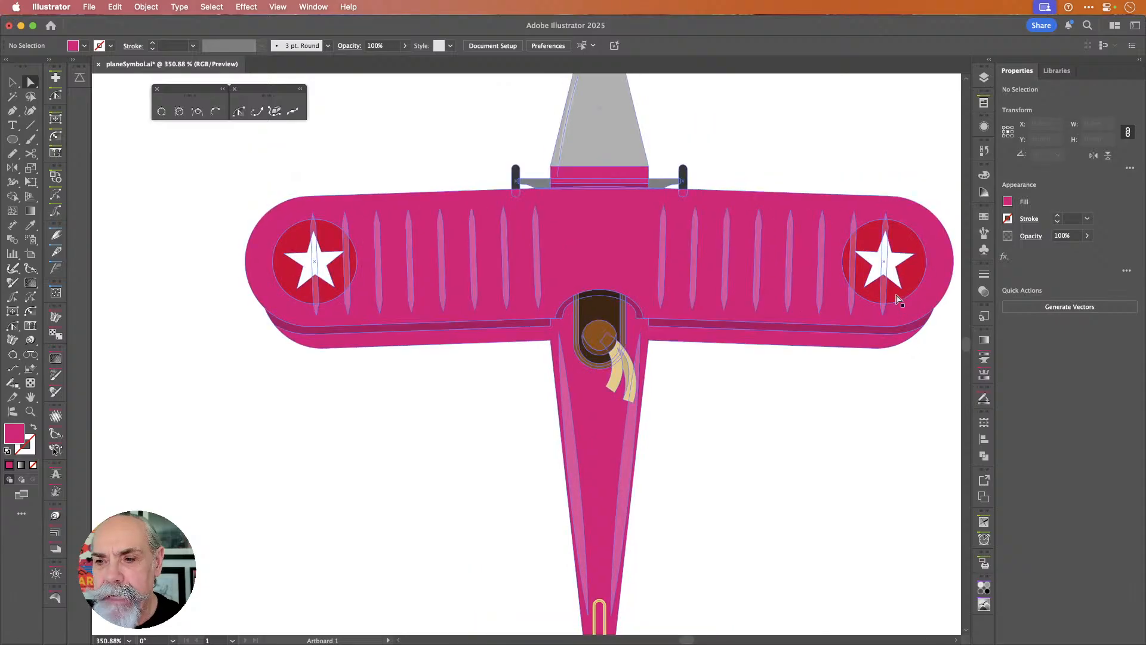
left_click(908, 270)
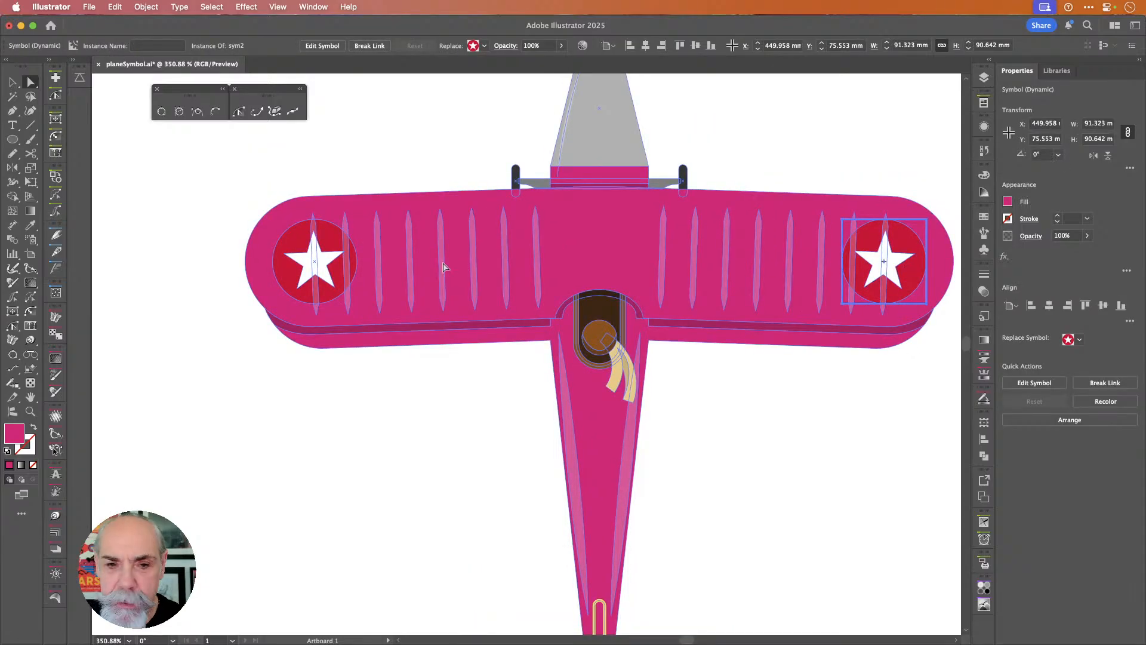
left_click(297, 241, "shift")
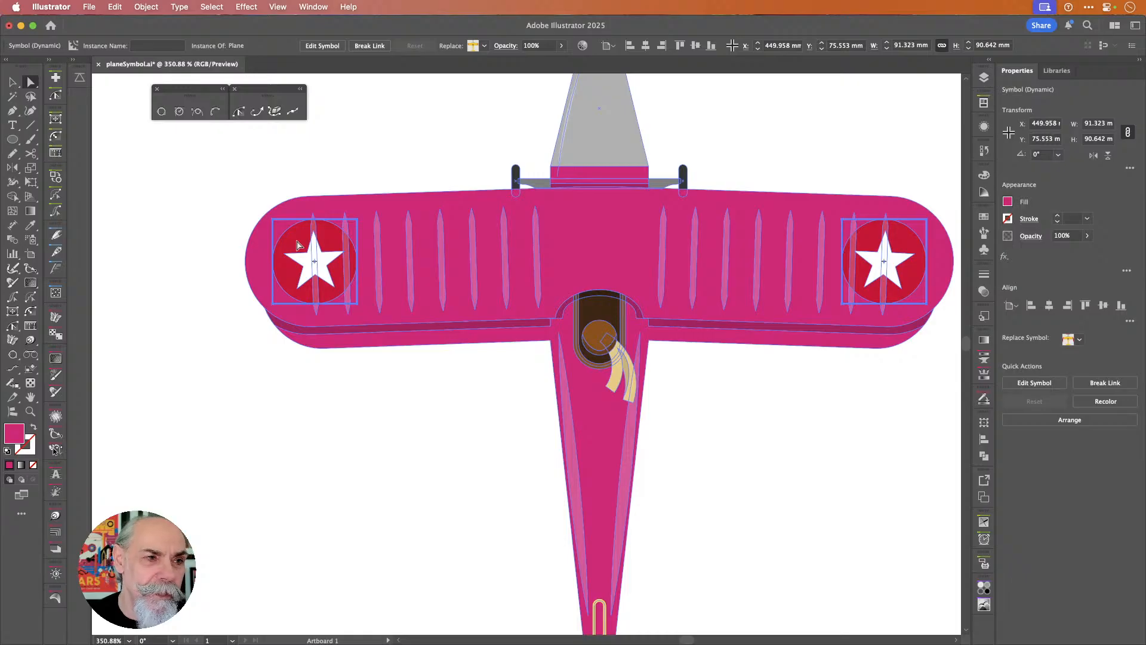
left_click(484, 47)
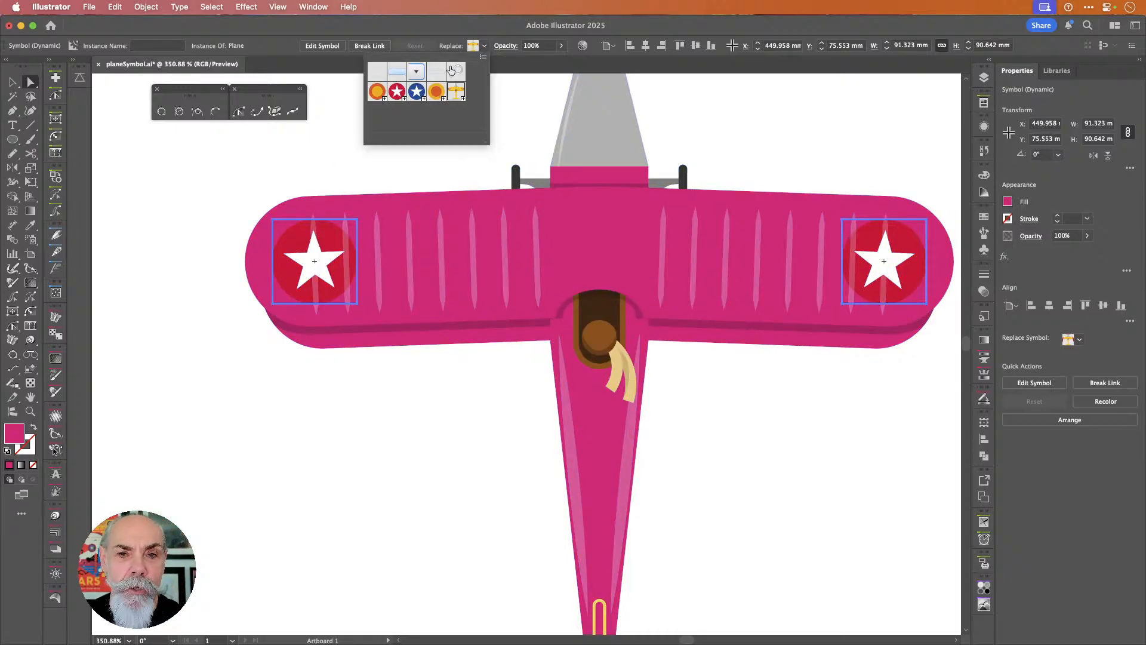
left_click(417, 92)
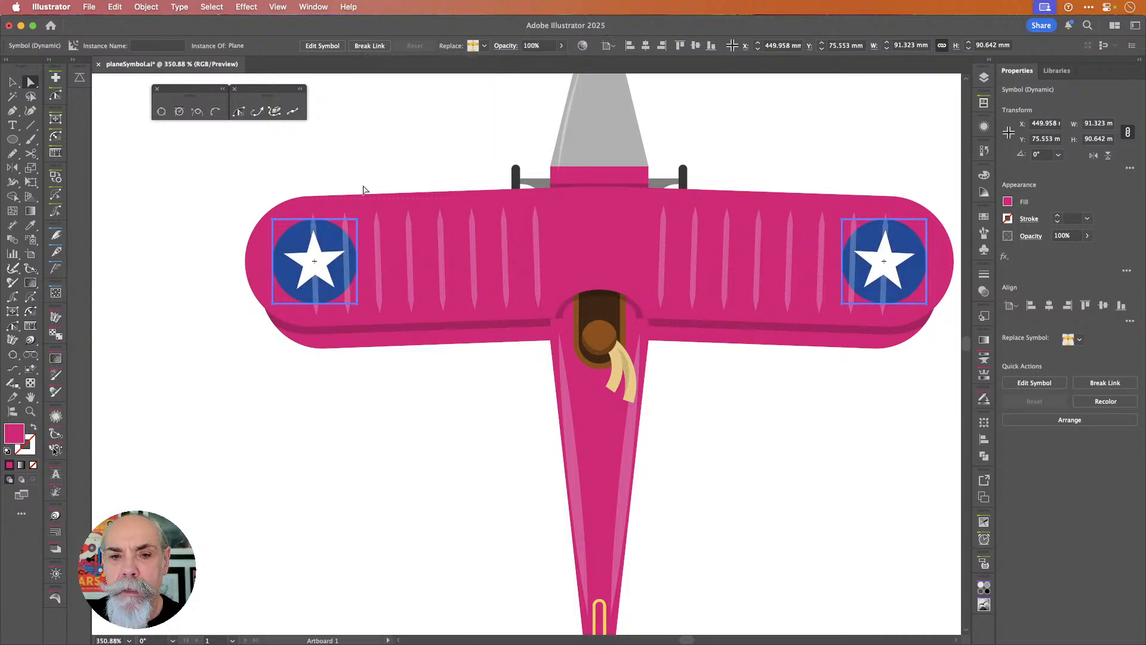
- Replace both wing roundels of the orange airplane with the yellow-ringed symbol that has an orange centre
scroll(523, 208, "down", 5)
scroll(522, 209, "left", 5)
scroll(520, 209, "left", 3)
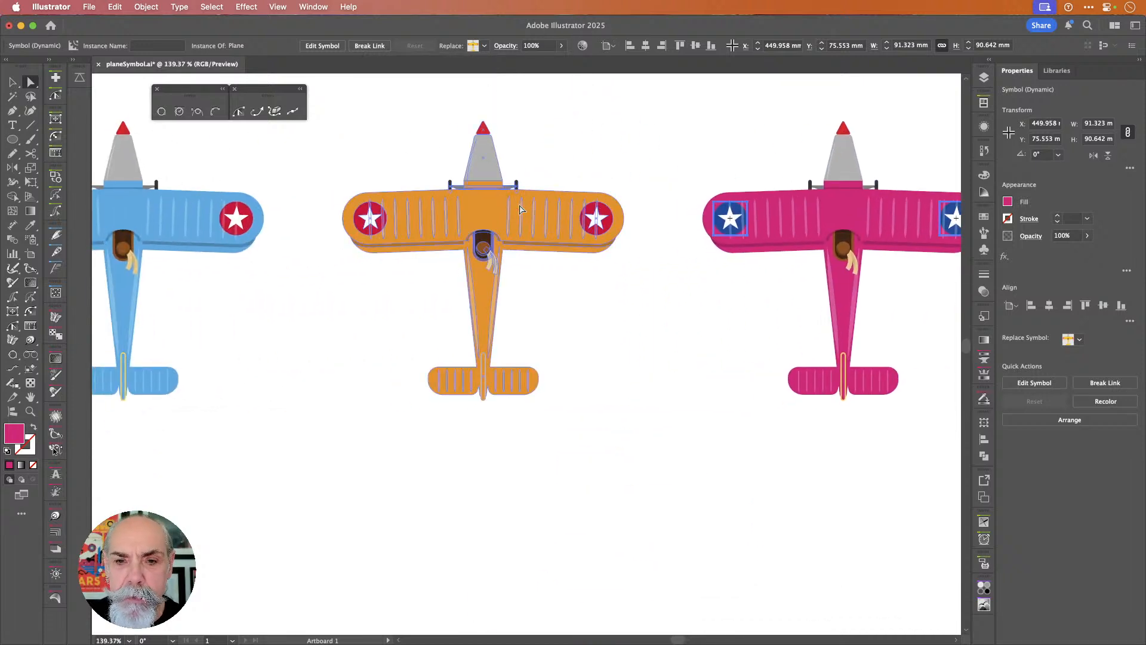
left_click(365, 216)
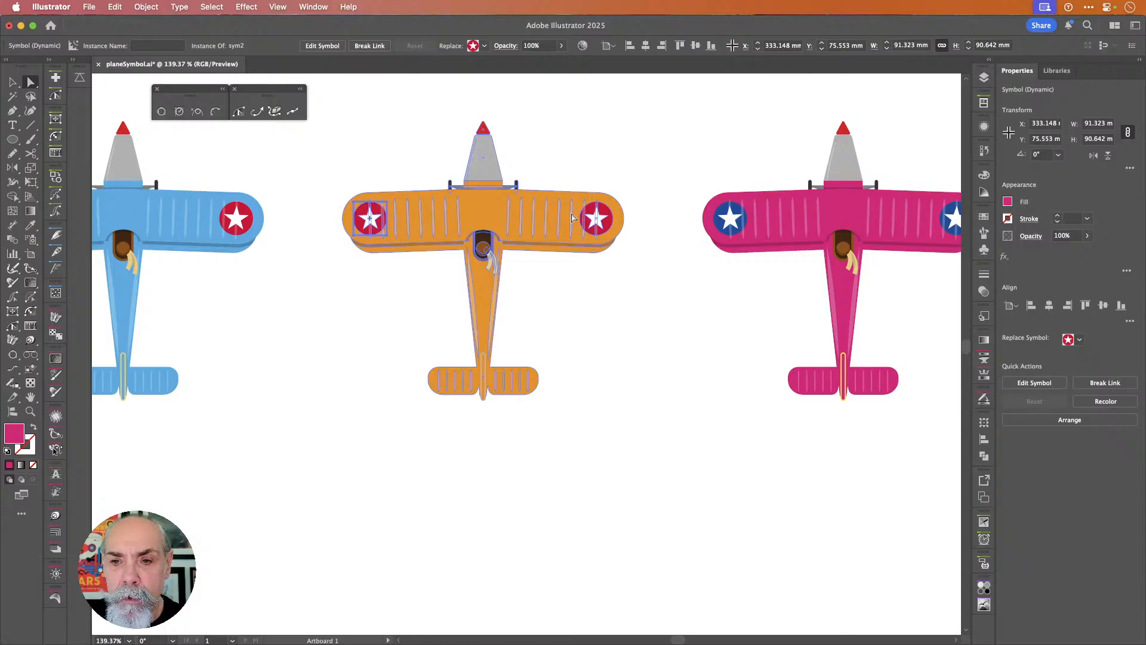
left_click(607, 219, "shift")
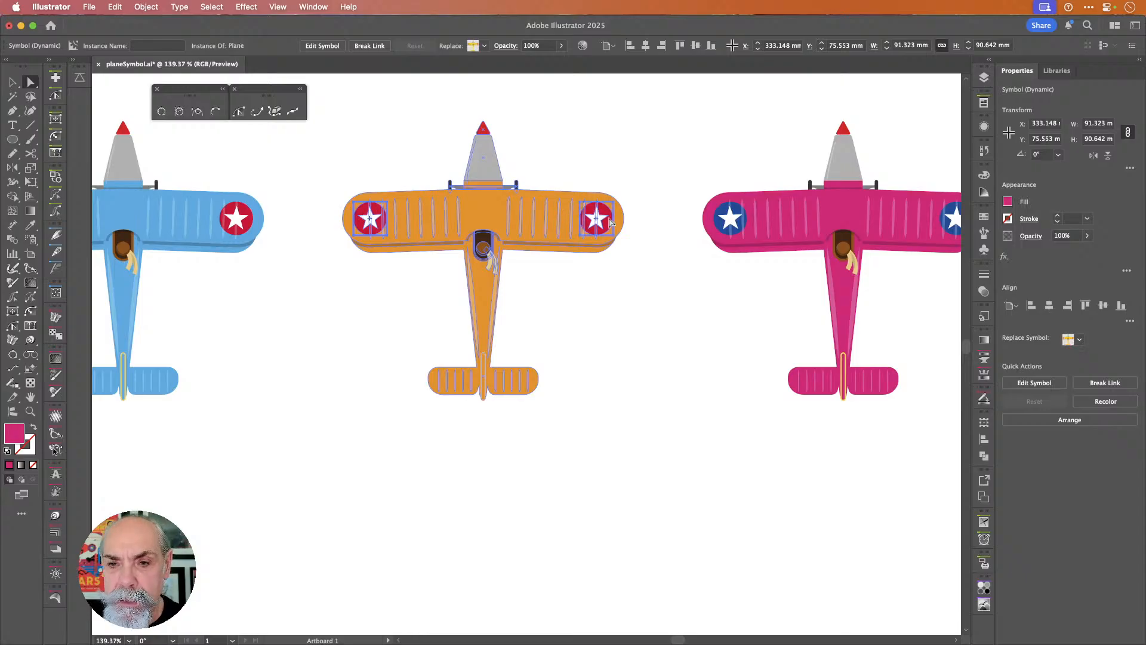
left_click(485, 46)
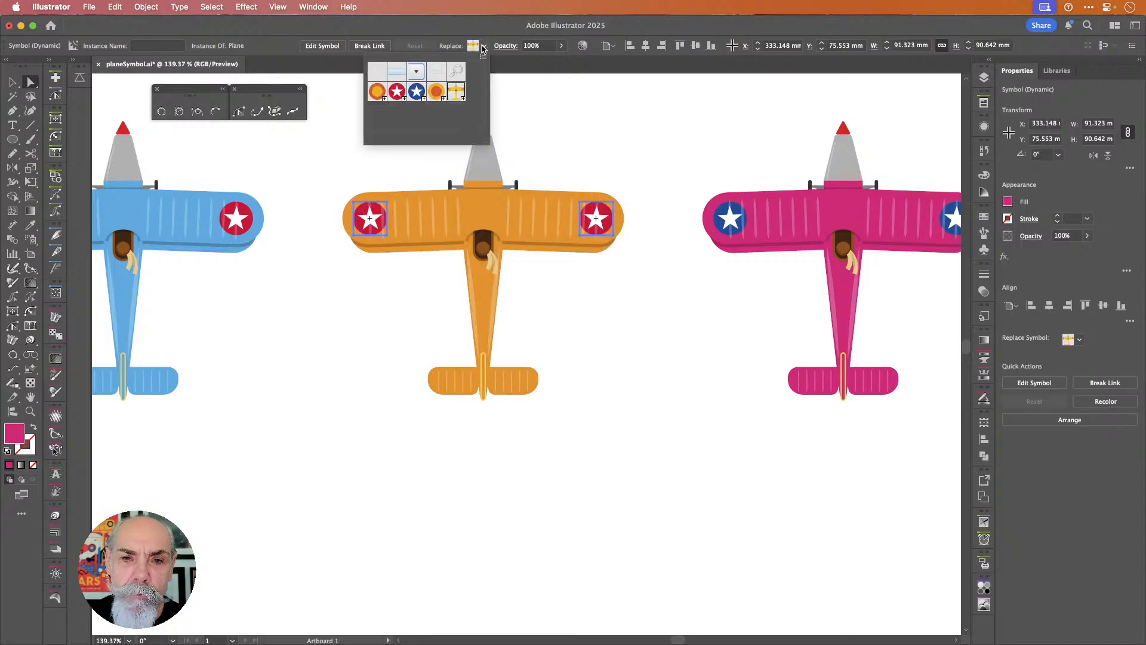
left_click(437, 93)
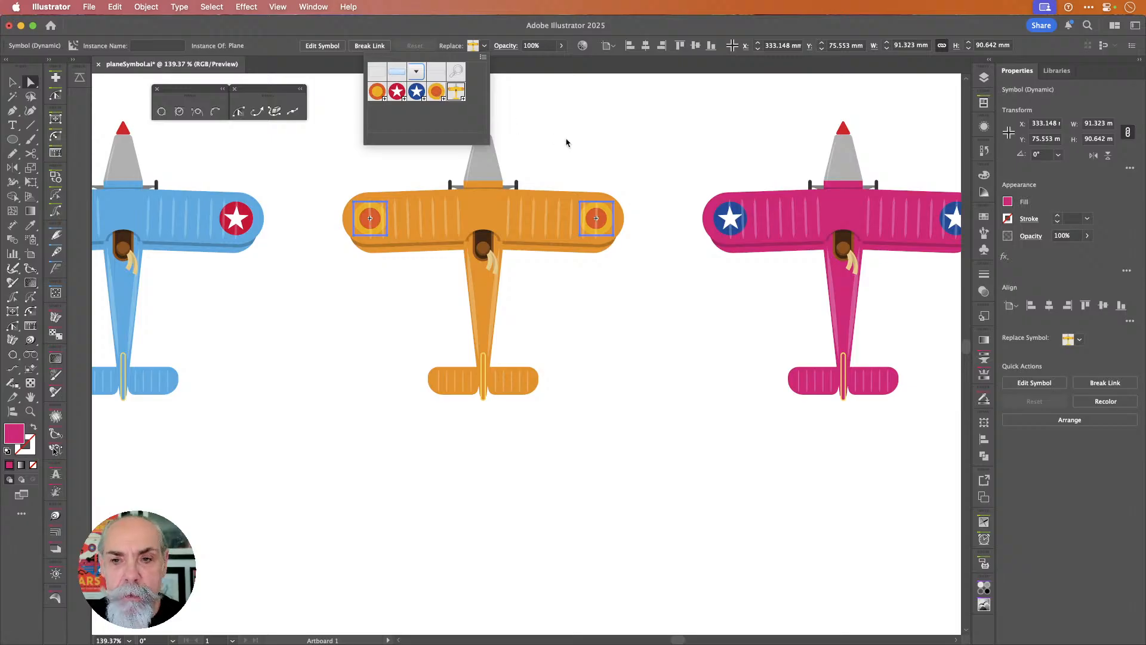
- Replace both wing roundels of the light blue airplane with the orange-ringed symbol that has a yellow centre
scroll(606, 145, "left", 6)
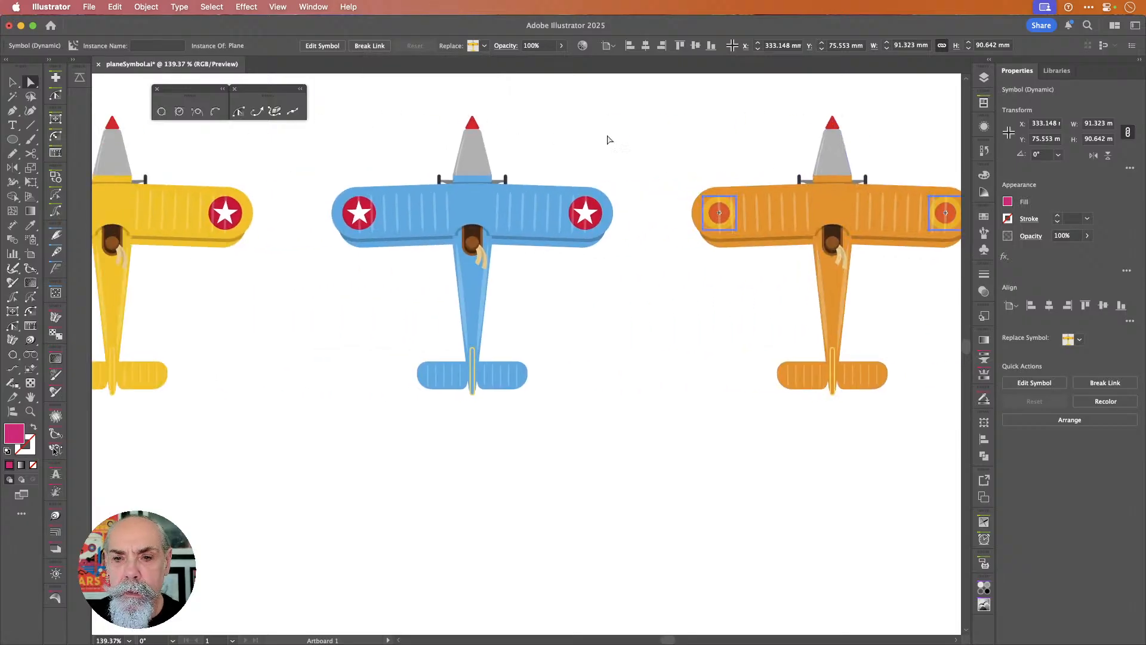
left_click(646, 150)
left_click(597, 210)
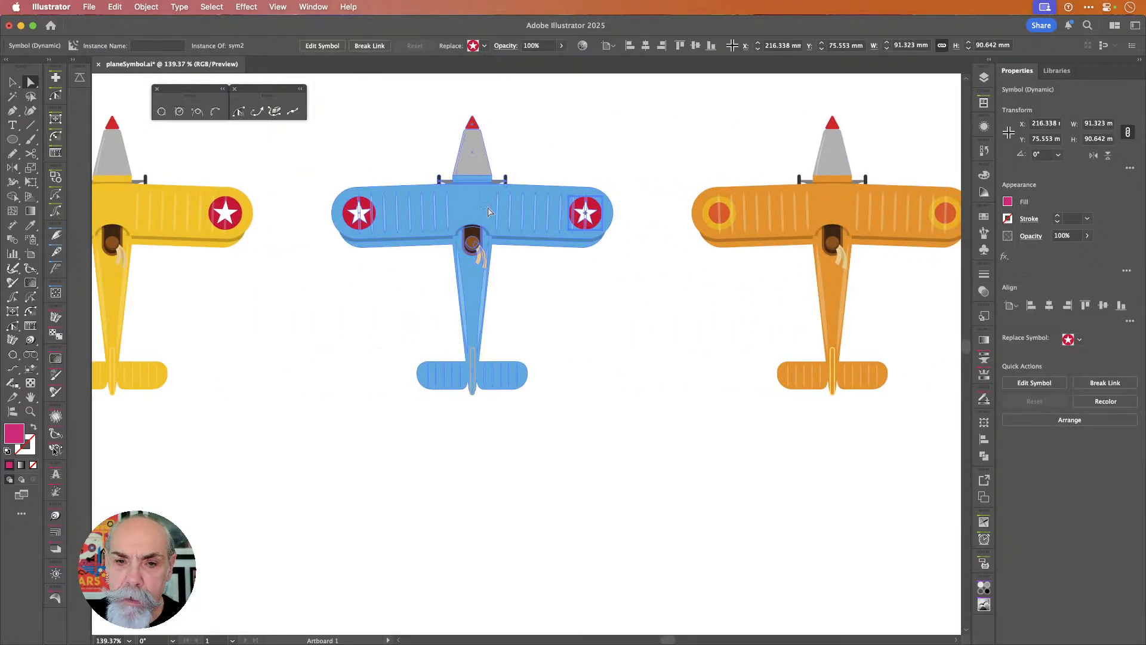
left_click(355, 214, "shift")
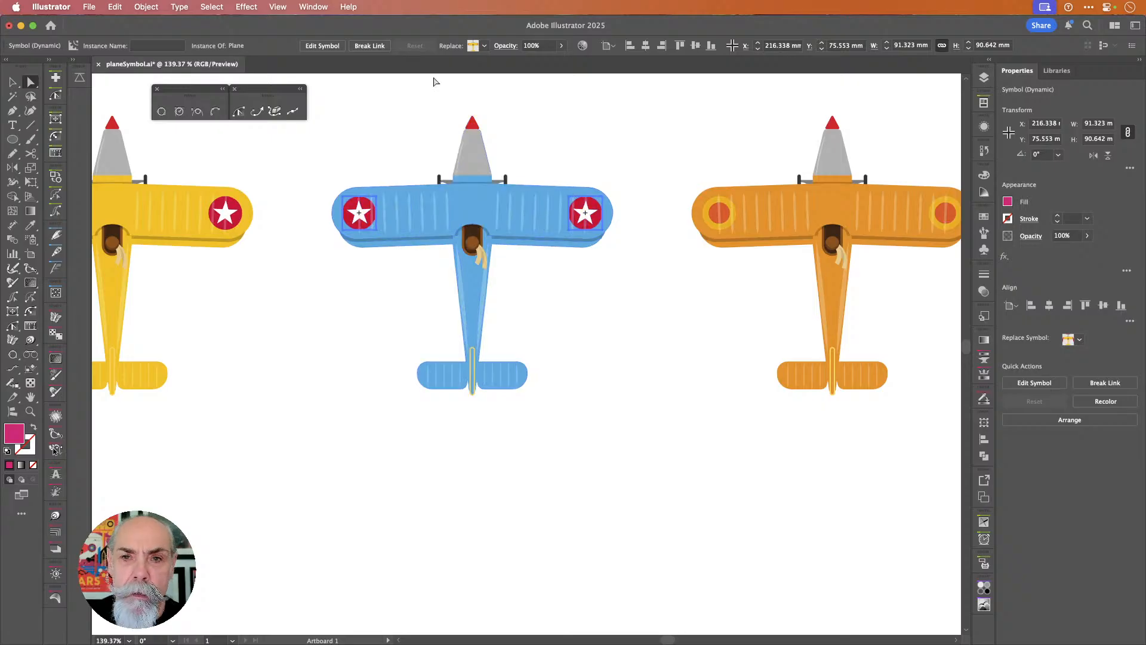
left_click(485, 46)
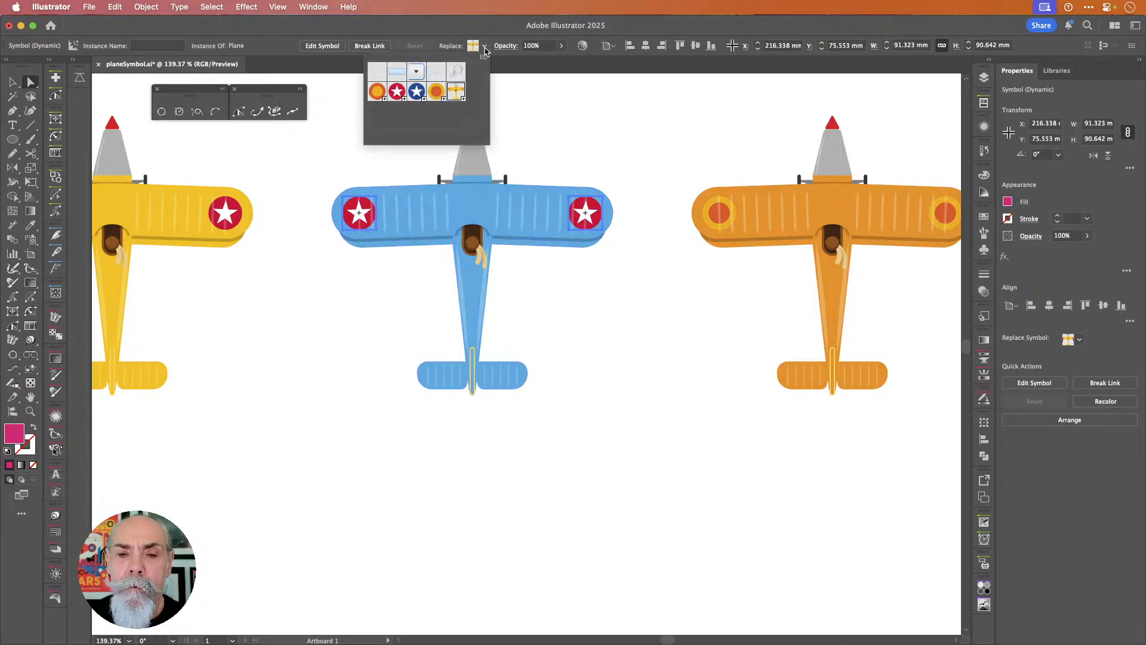
left_click(377, 92)
left_click(644, 130)
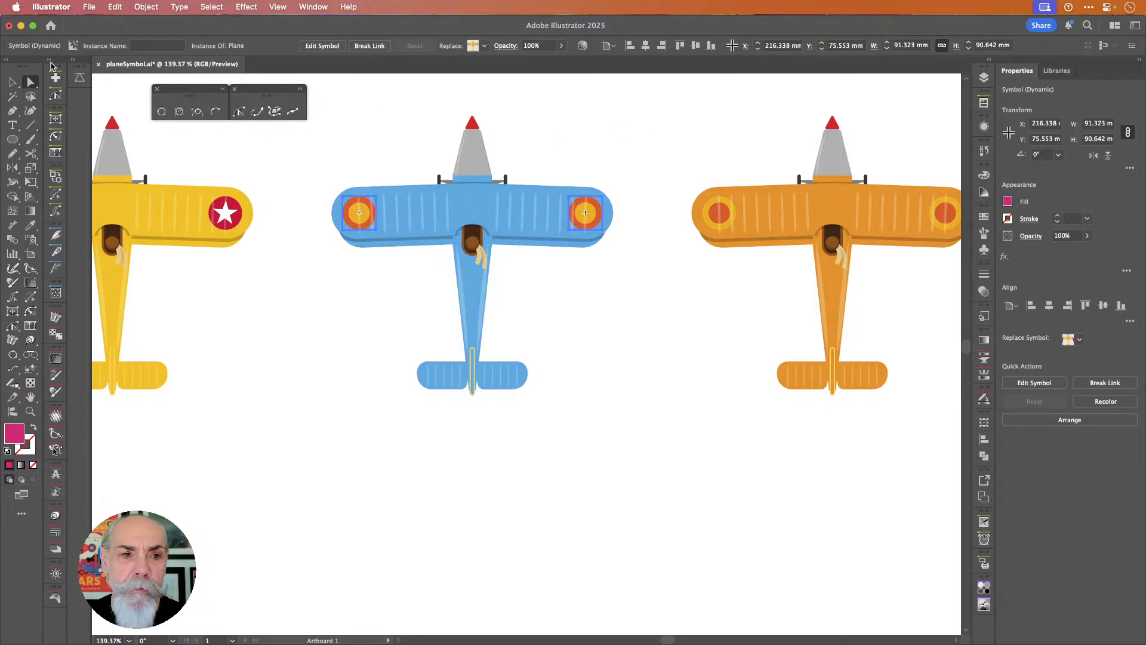
- Fit the whole artboard in the window, save the document, and deselect the light blue airplane
left_click(12, 84)
right_click(728, 117)
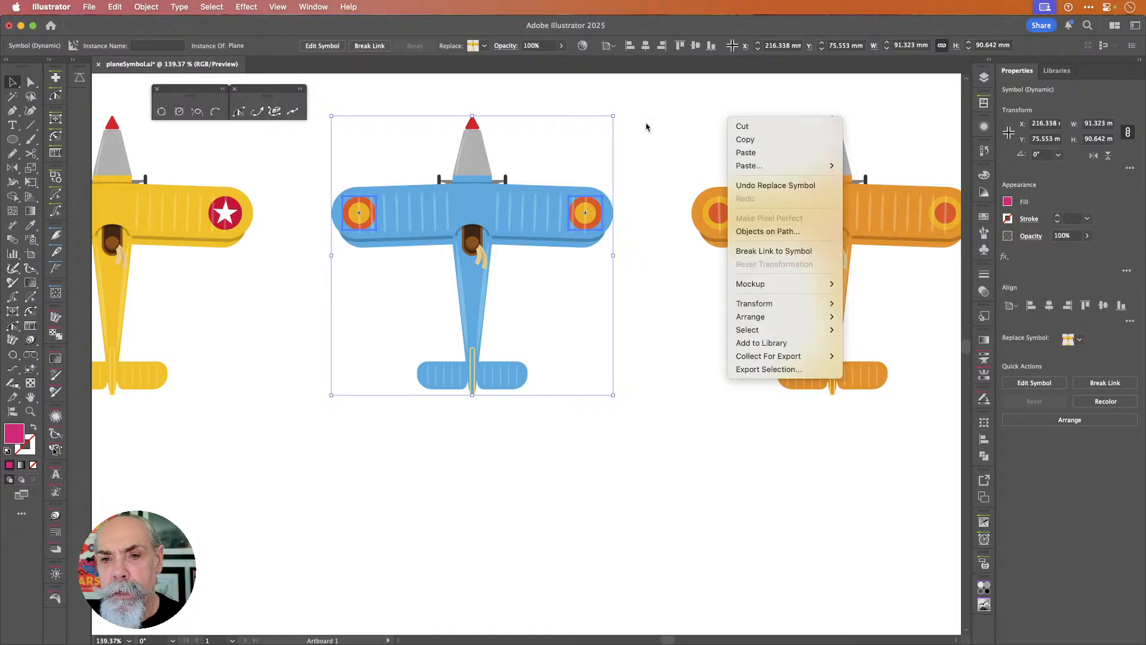
left_click(618, 134)
key("super+0")
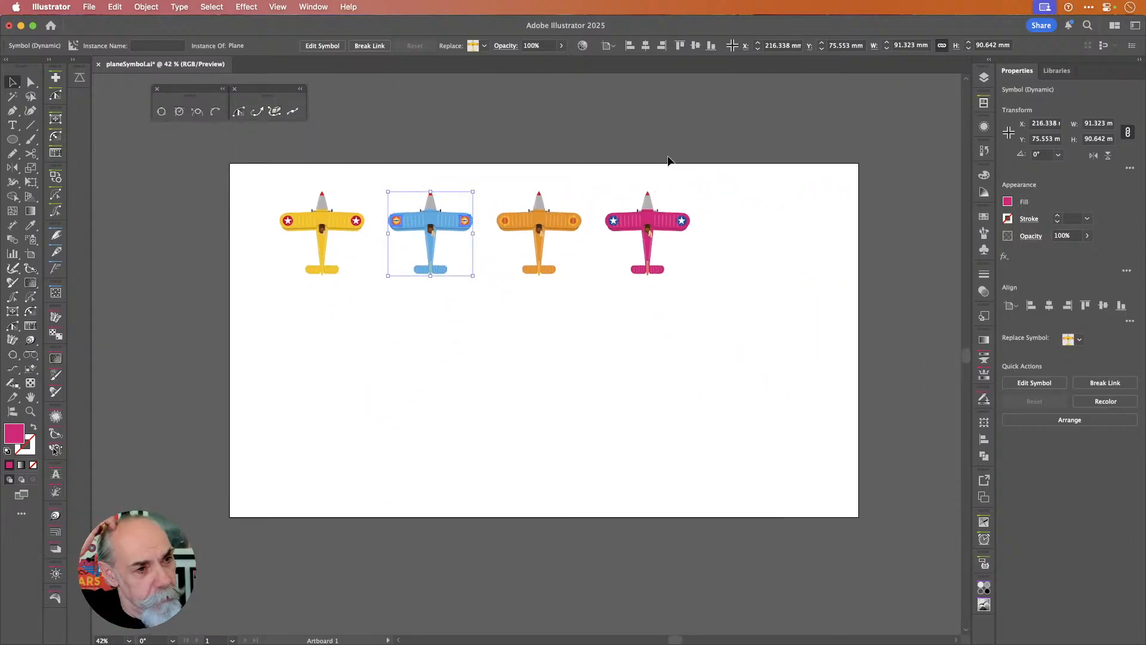
key("super+s")
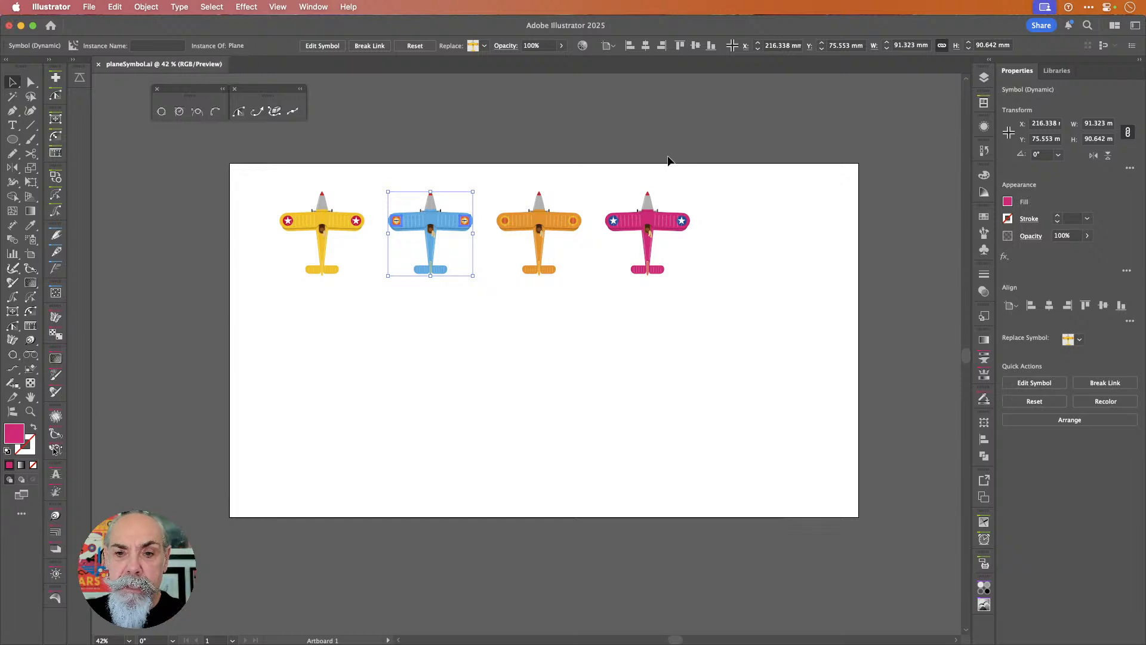
scroll(581, 195, "up", 2)
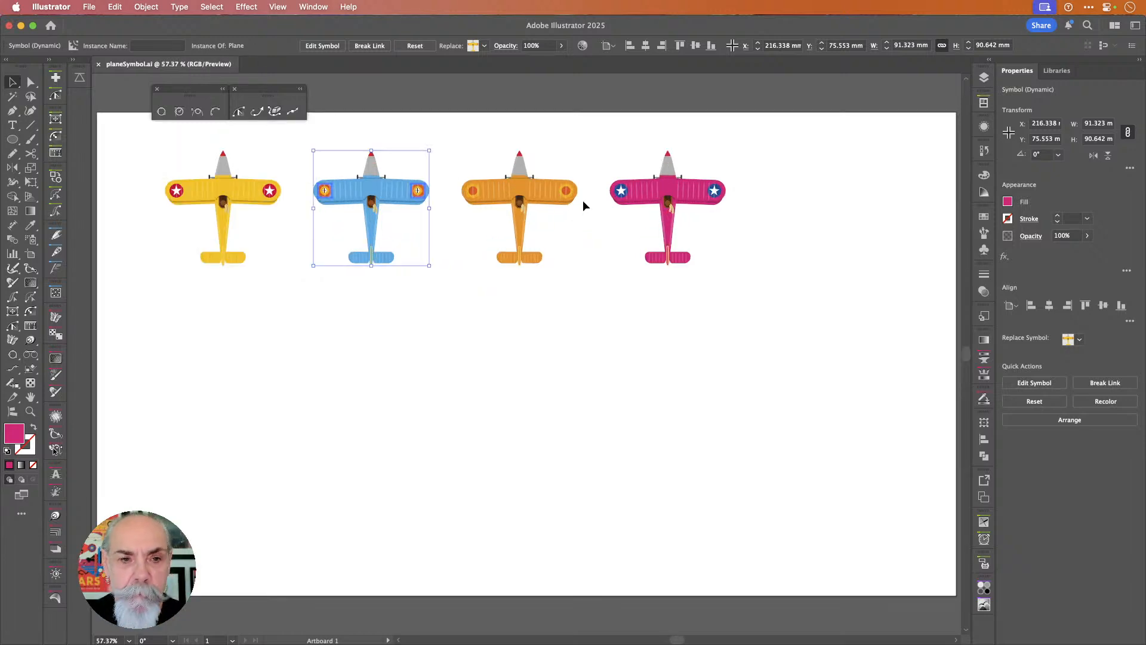
left_click(149, 141)
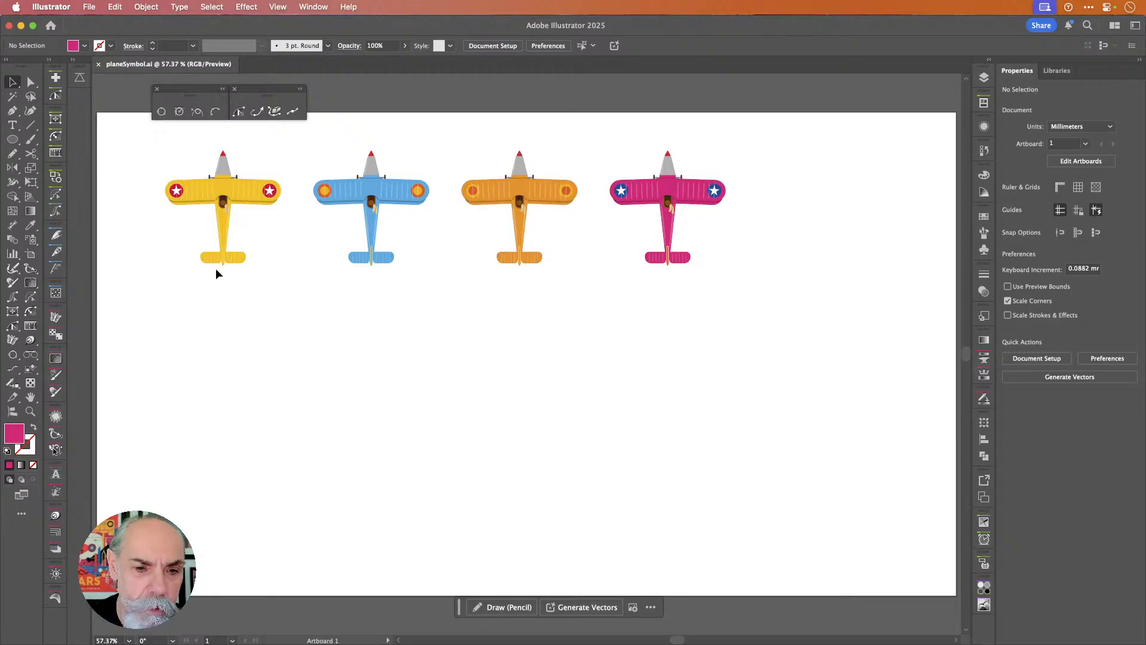
- Compare the tail fin outlines of the yellow and blue airplanes and open the Plane symbol's definition for editing
scroll(216, 274, "up", 6)
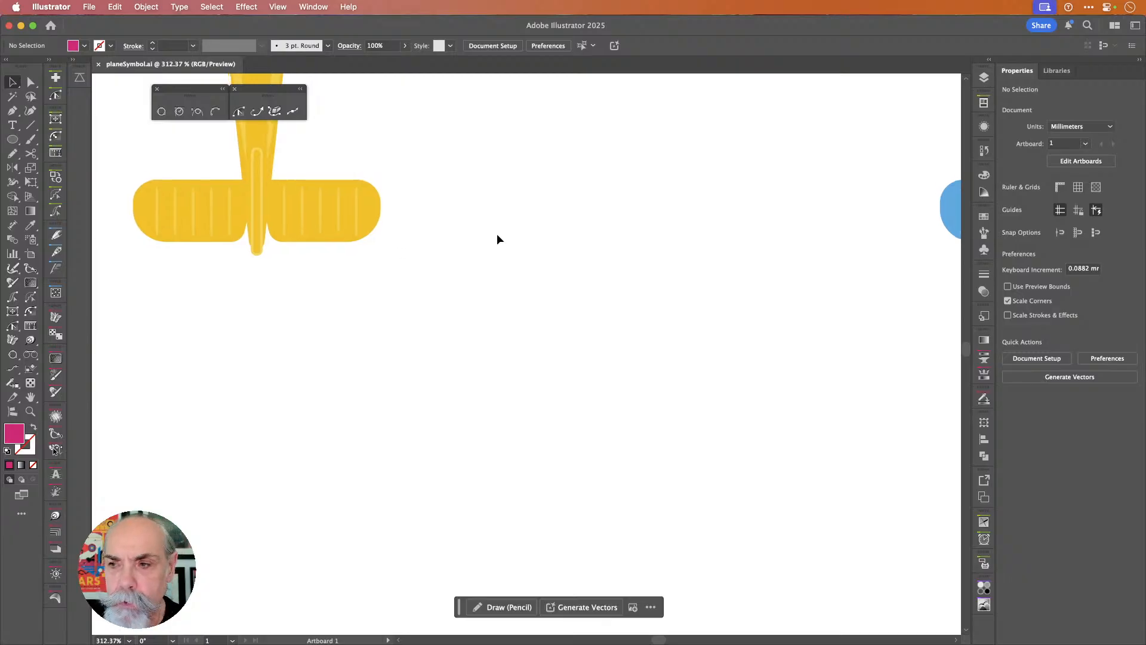
scroll(598, 227, "right", 10)
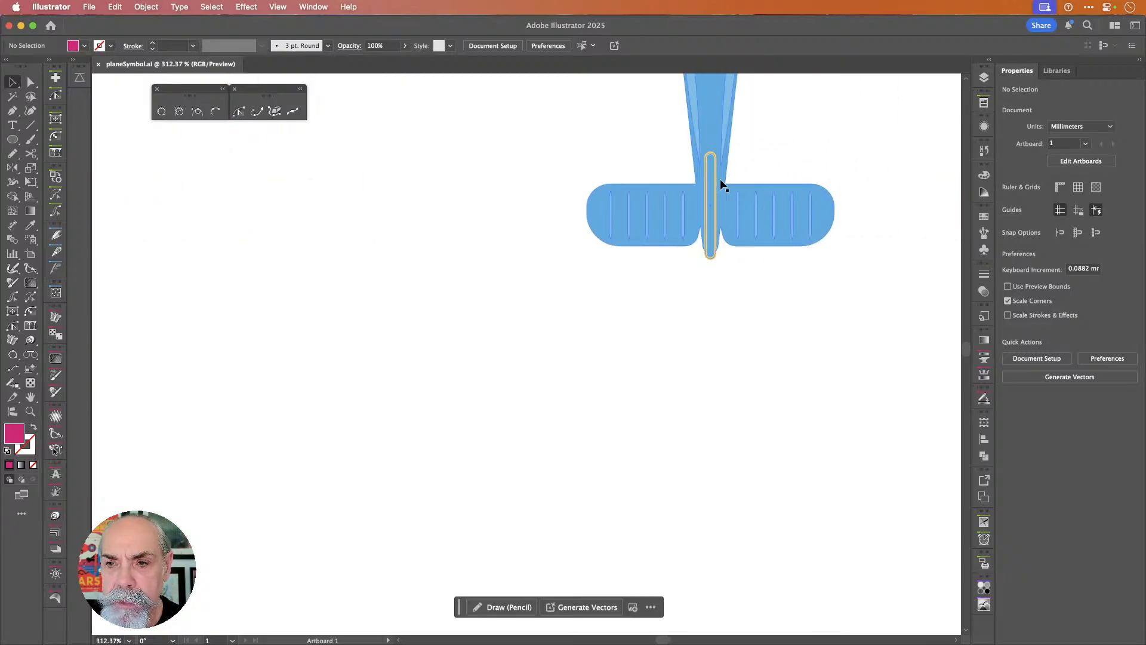
scroll(724, 184, "up", 3)
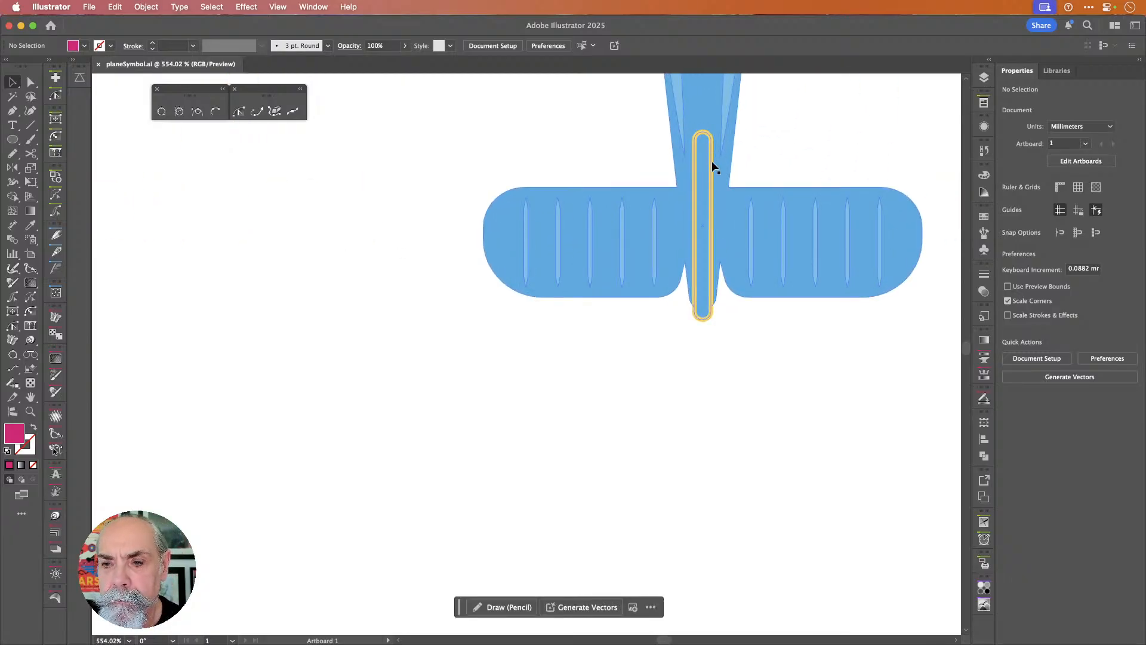
scroll(683, 222, "down", 6)
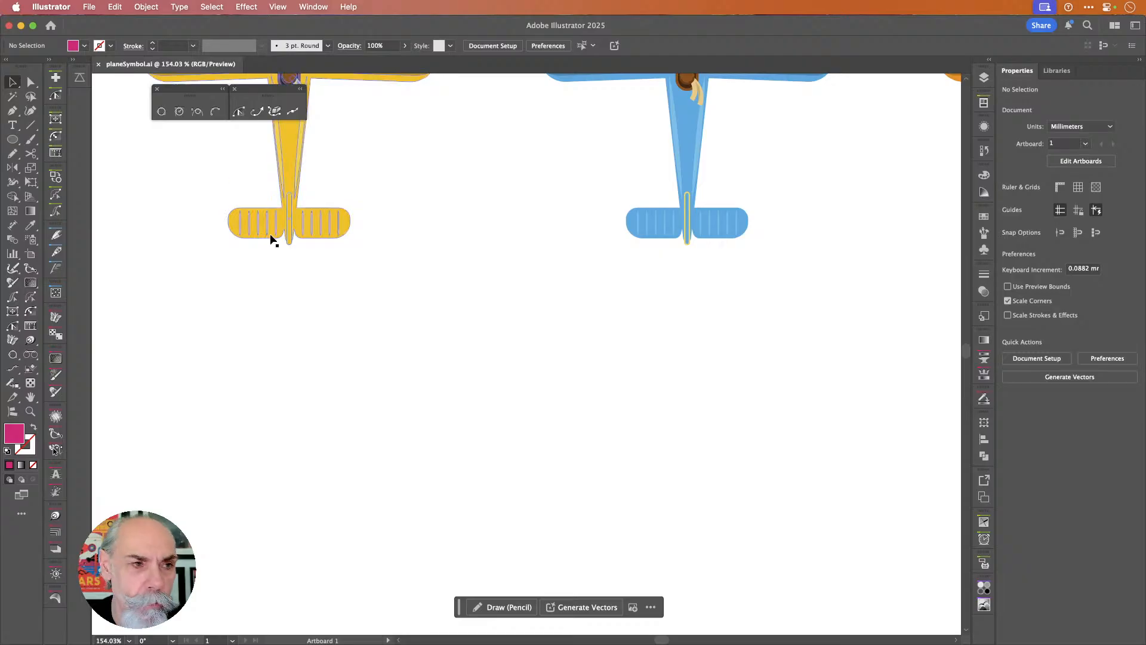
scroll(218, 189, "up", 8)
left_click(545, 256)
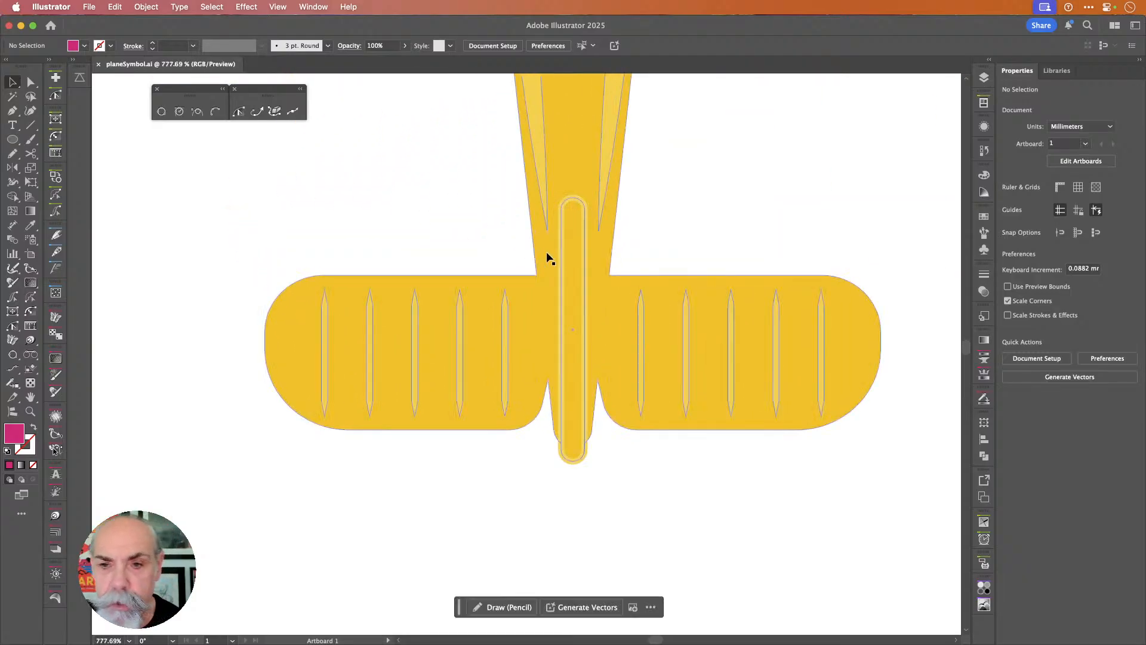
double_click(585, 245)
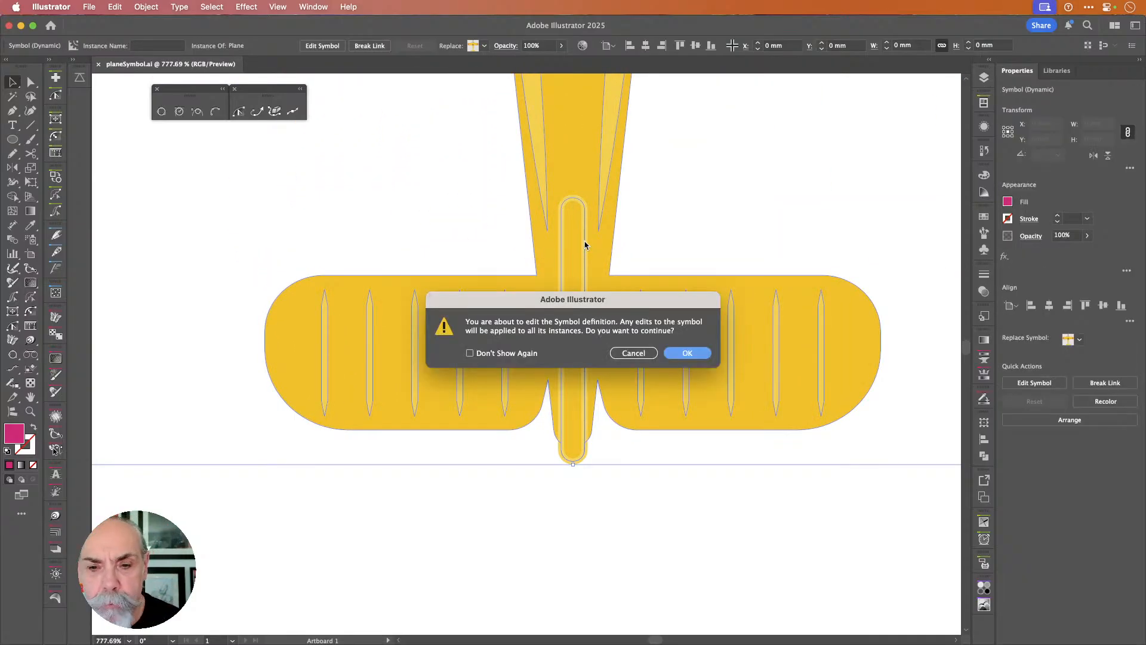
left_click(687, 353)
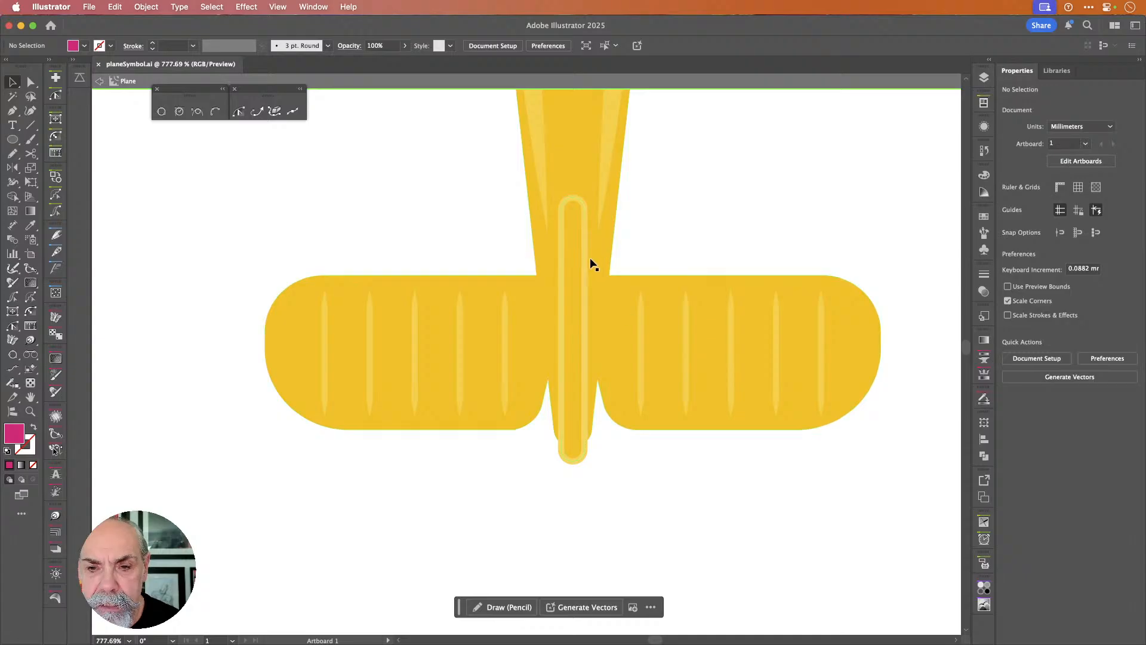
- Change the stroke of the tail fin's rounded rectangle to white inside the Plane symbol
left_click(585, 260)
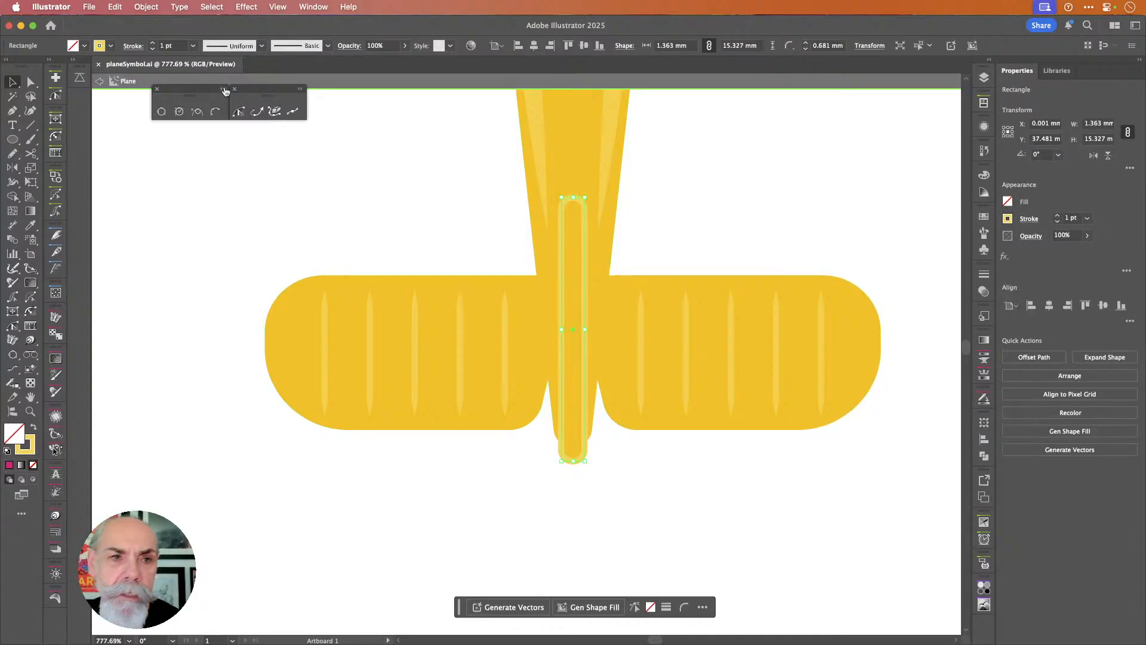
left_click(110, 46)
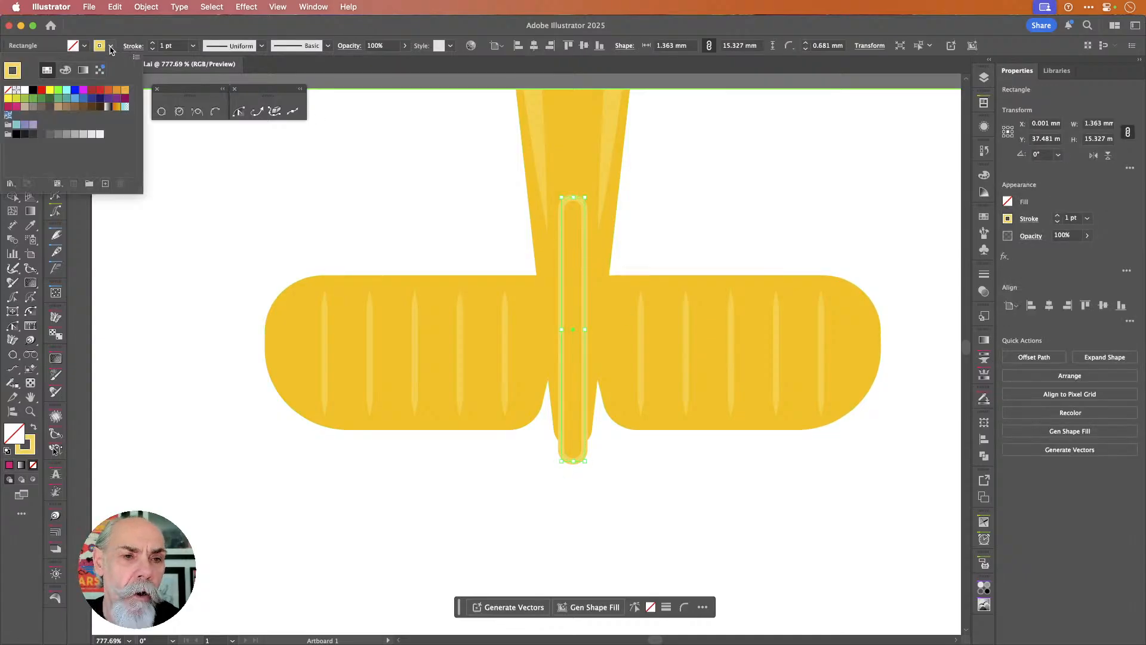
left_click(24, 90)
left_click(183, 33)
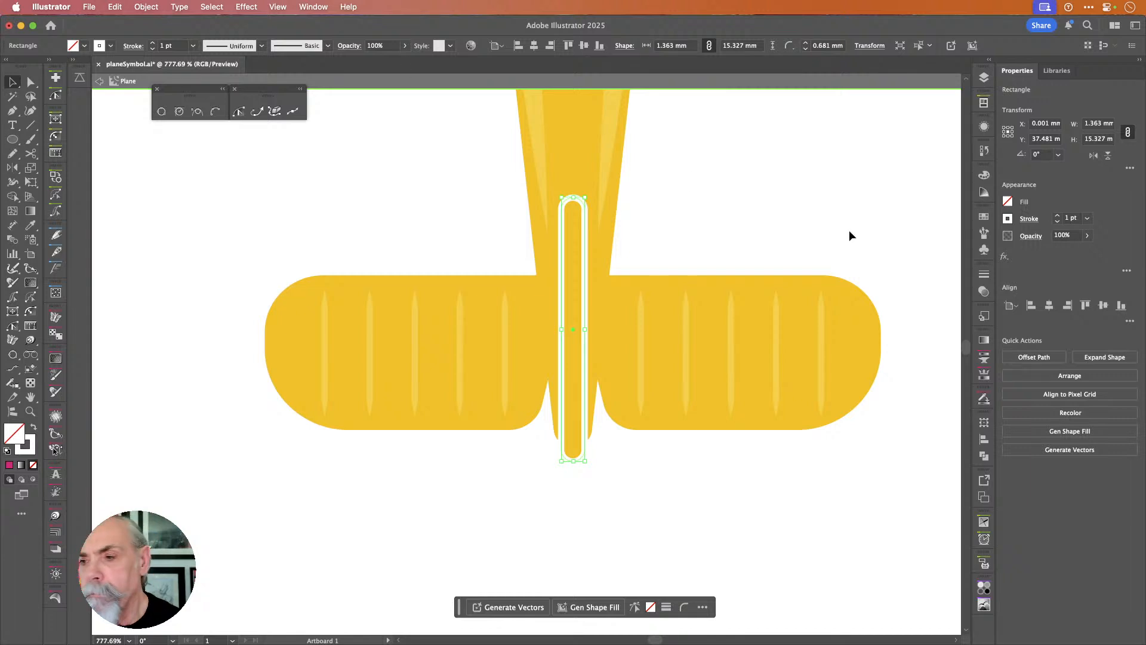
- Set the tail fin outline's blending mode to Screen and its opacity to 35%
left_click(1033, 240)
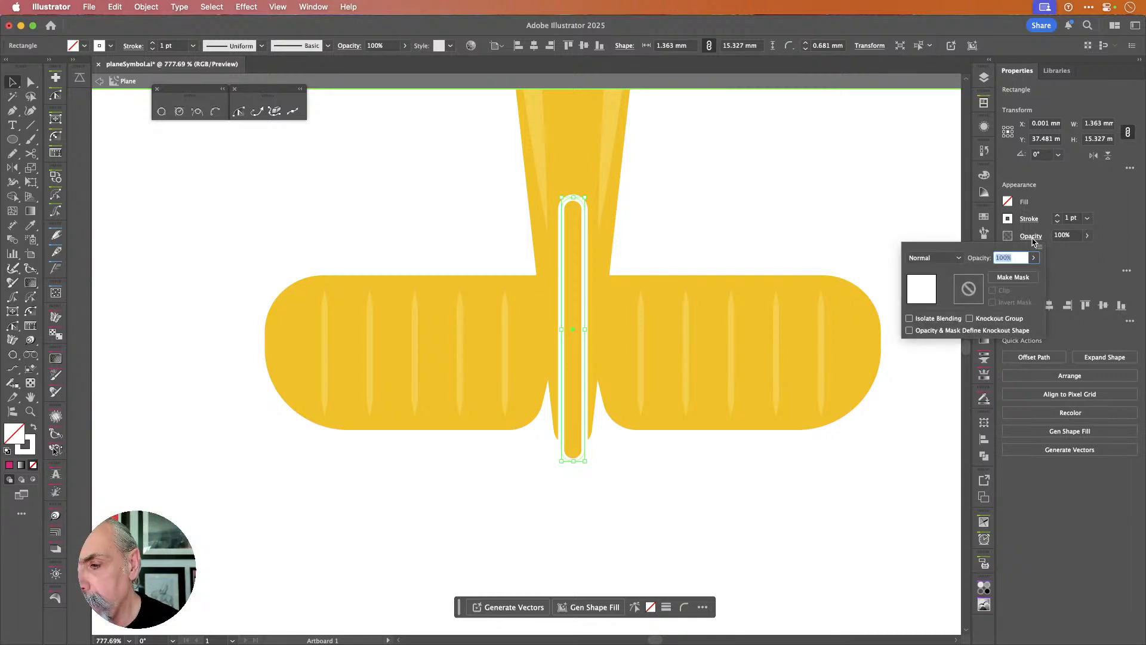
left_click(962, 258)
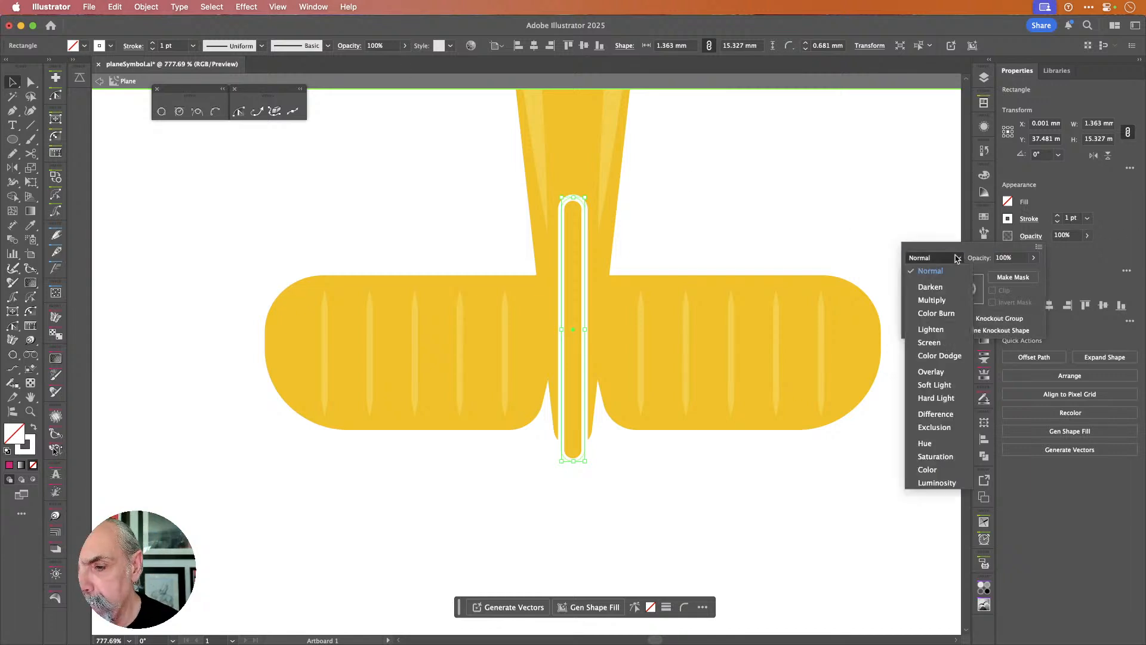
left_click(932, 344)
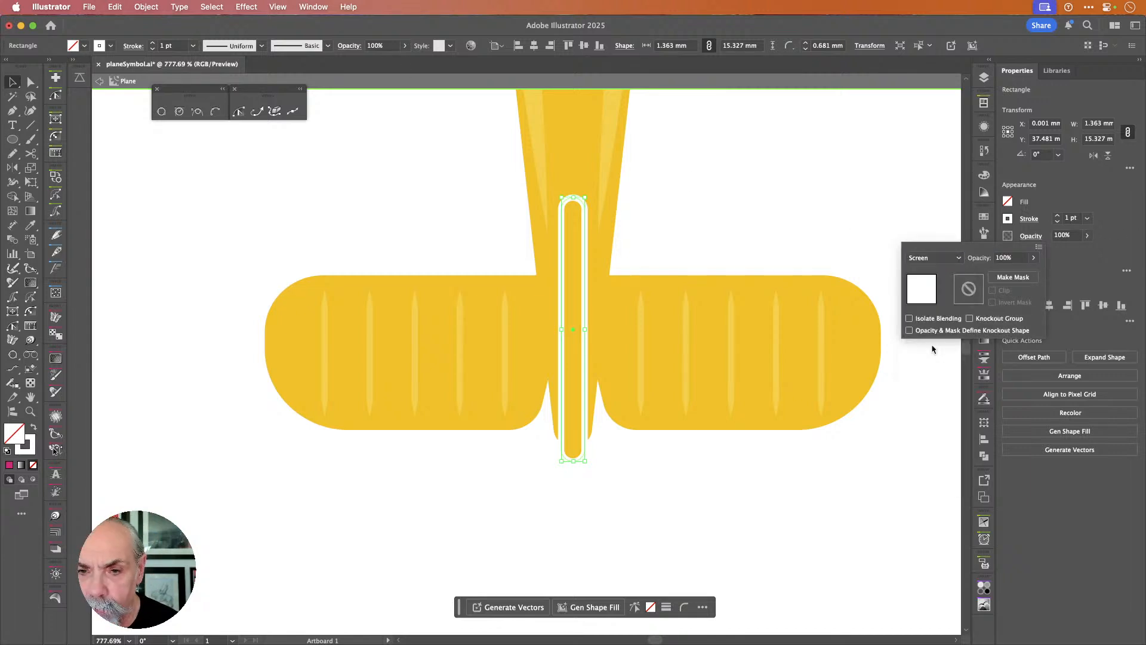
left_click(1035, 257)
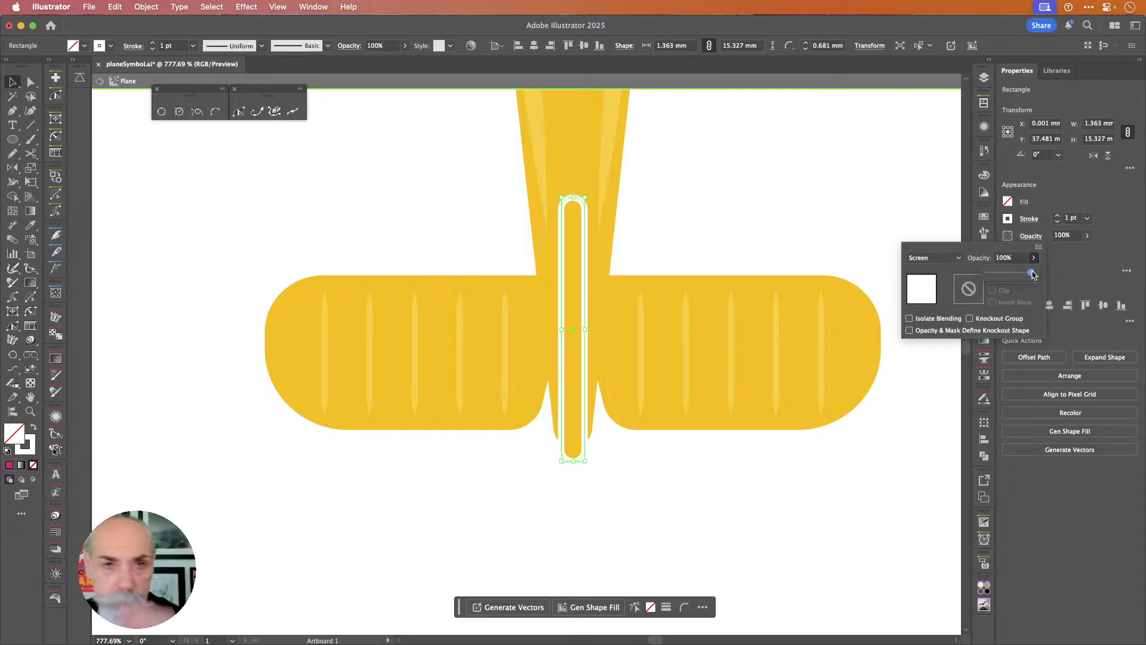
left_click_drag(1034, 274, 1007, 280)
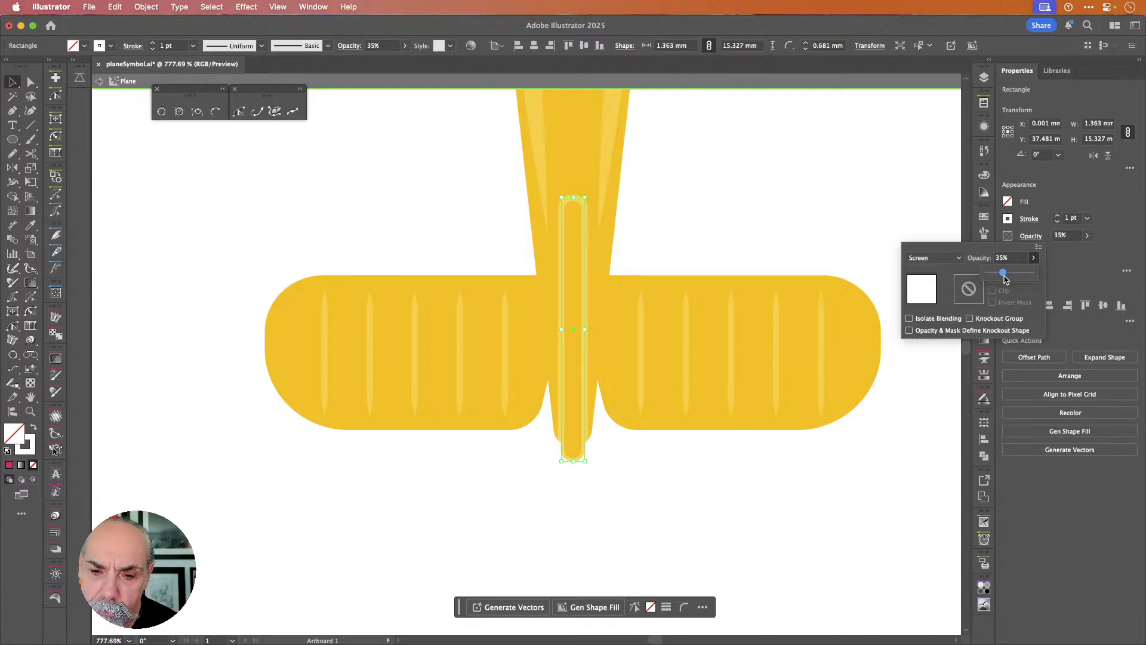
- Finish editing the tail fin outline, leave the Plane symbol's definition and fit the whole artboard in the window
left_click(1111, 261)
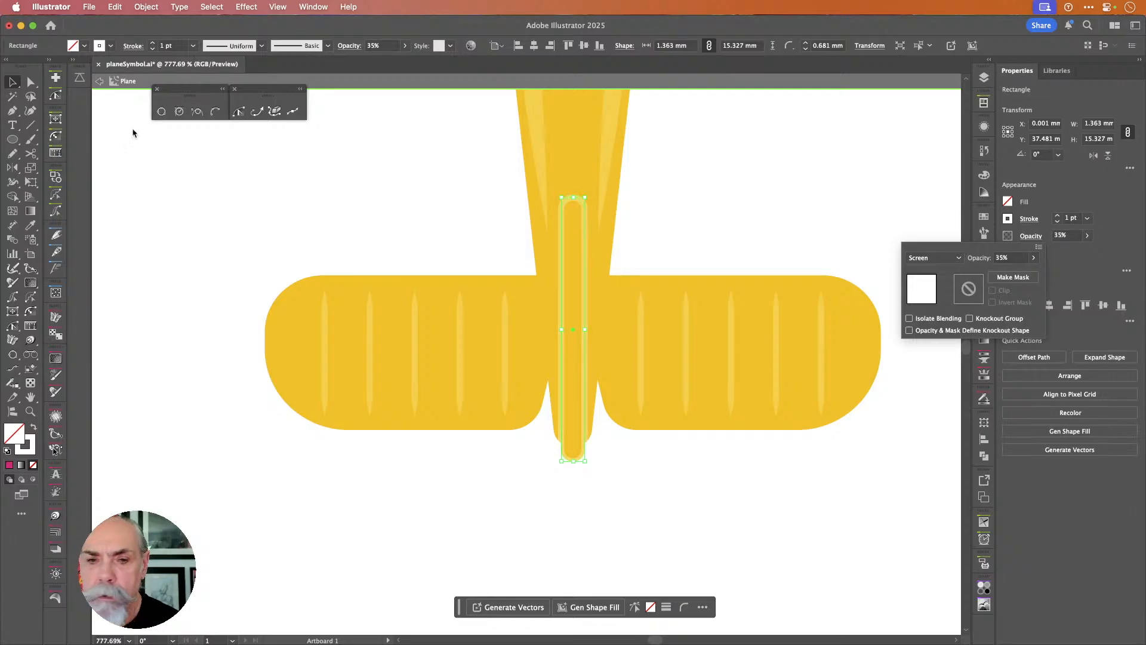
left_click(13, 82)
left_click(211, 180)
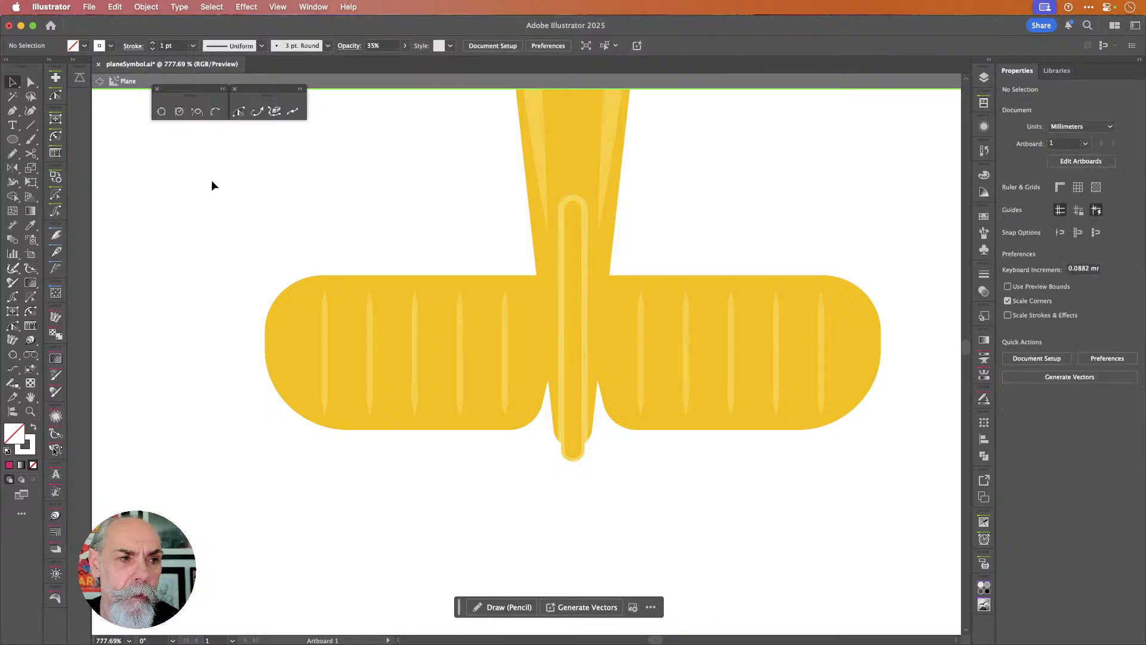
key("Escape")
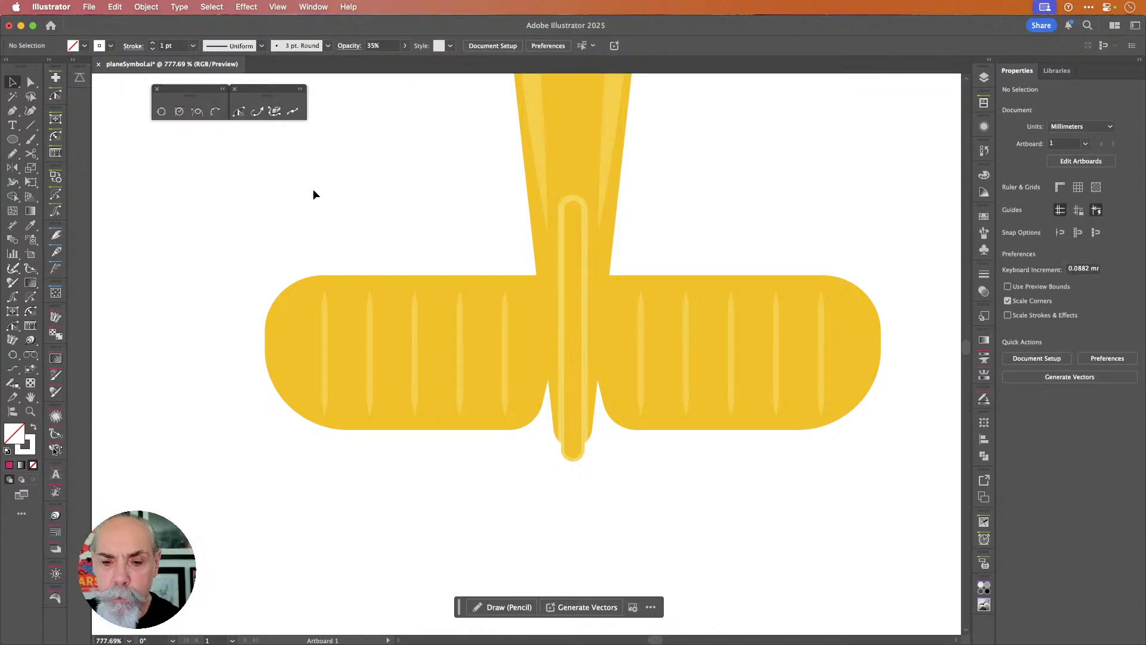
key("super+0")
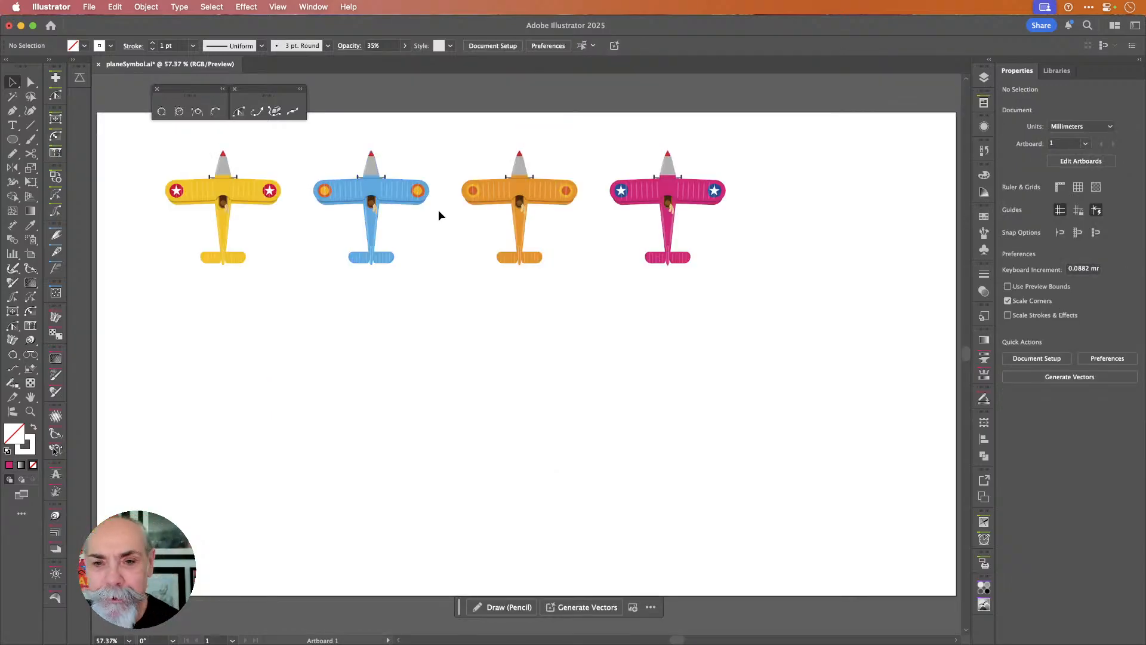
- Directly select the orange airplane's body shapes inside its symbol instance and fill them with purple
scroll(506, 172, "up", 5)
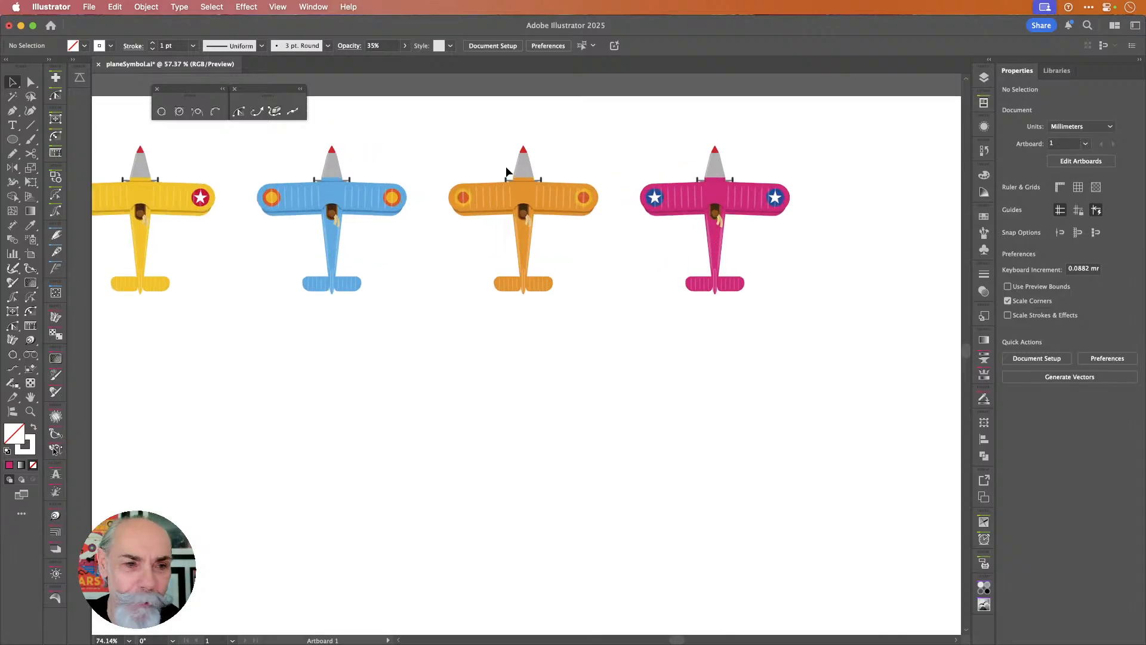
key("a")
left_click(553, 196)
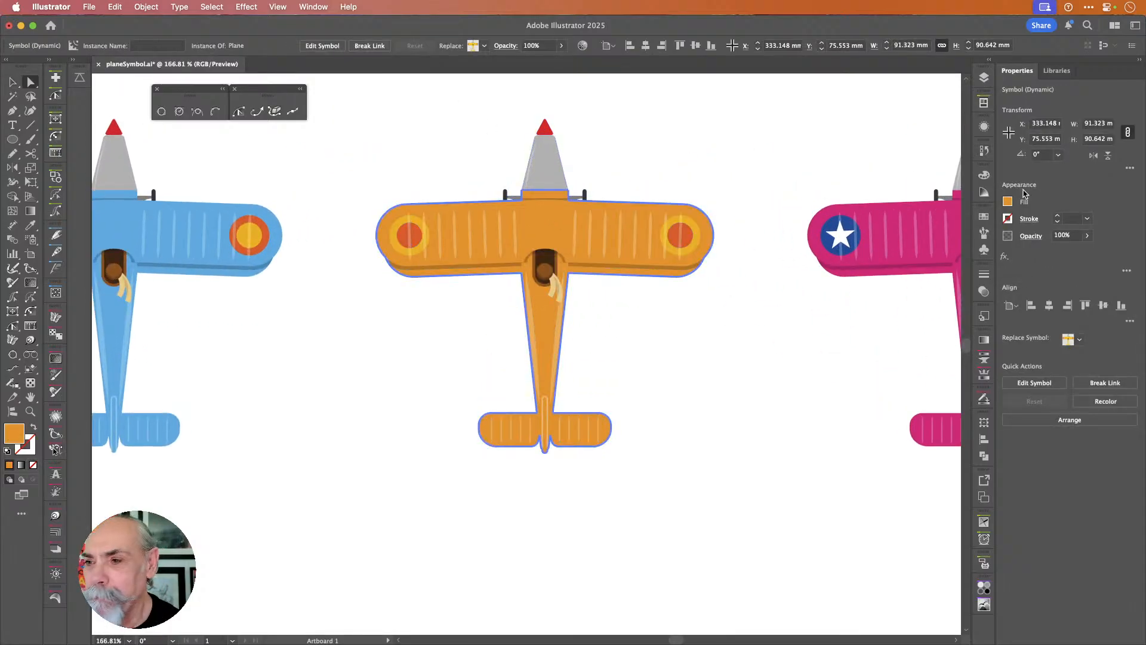
left_click(1009, 202)
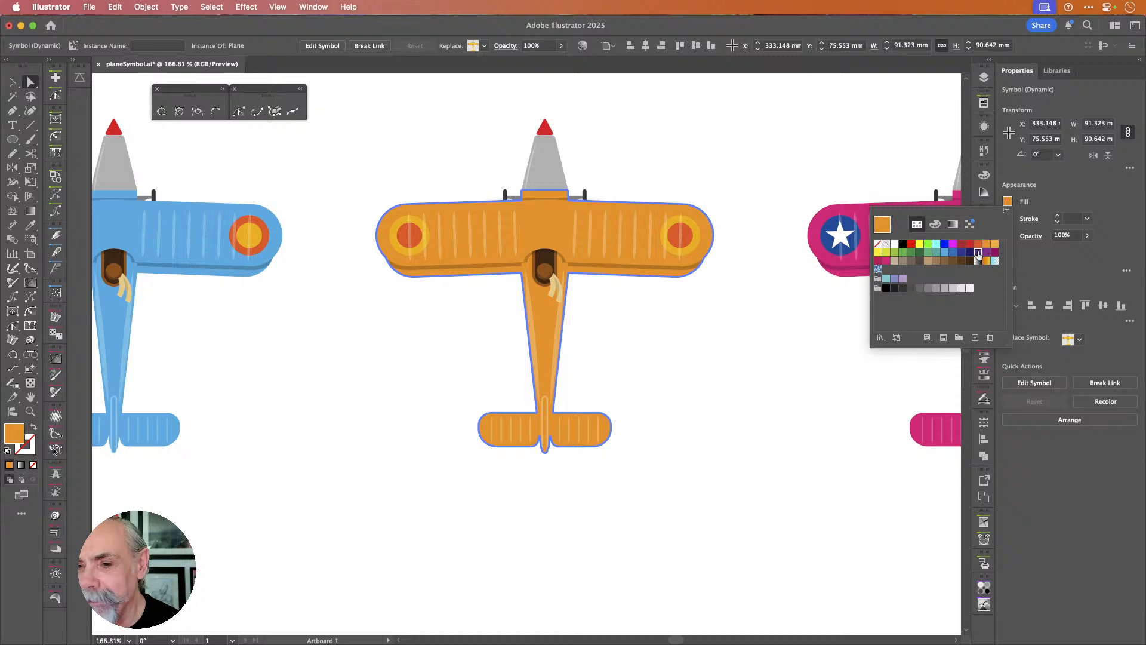
left_click(980, 253)
left_click(987, 252)
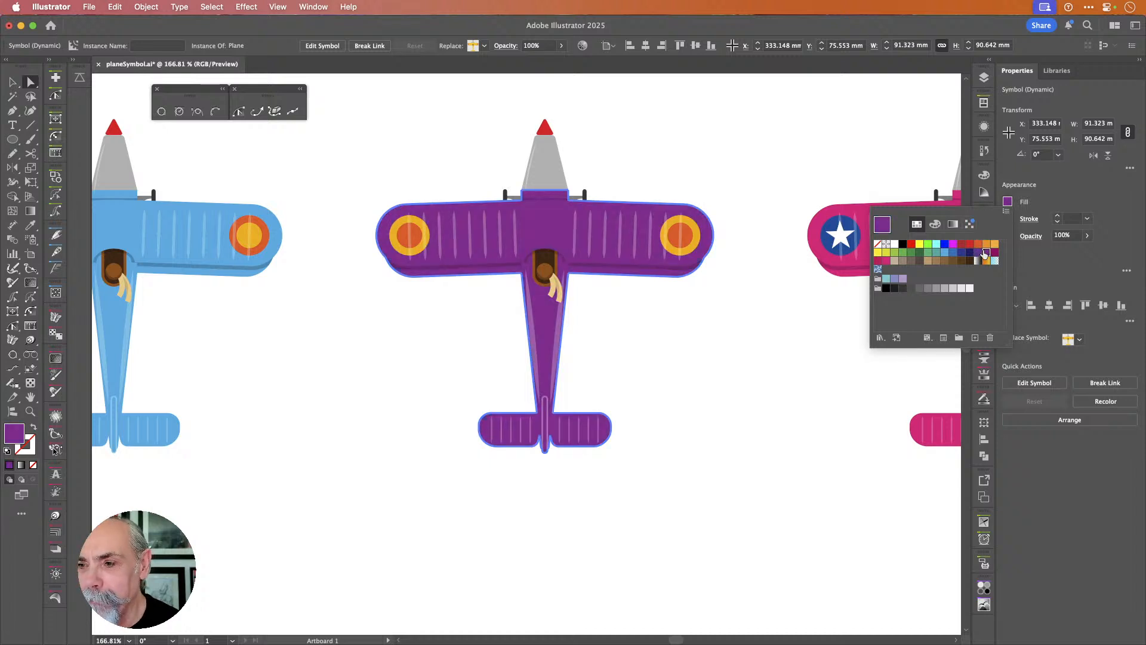
left_click(801, 172)
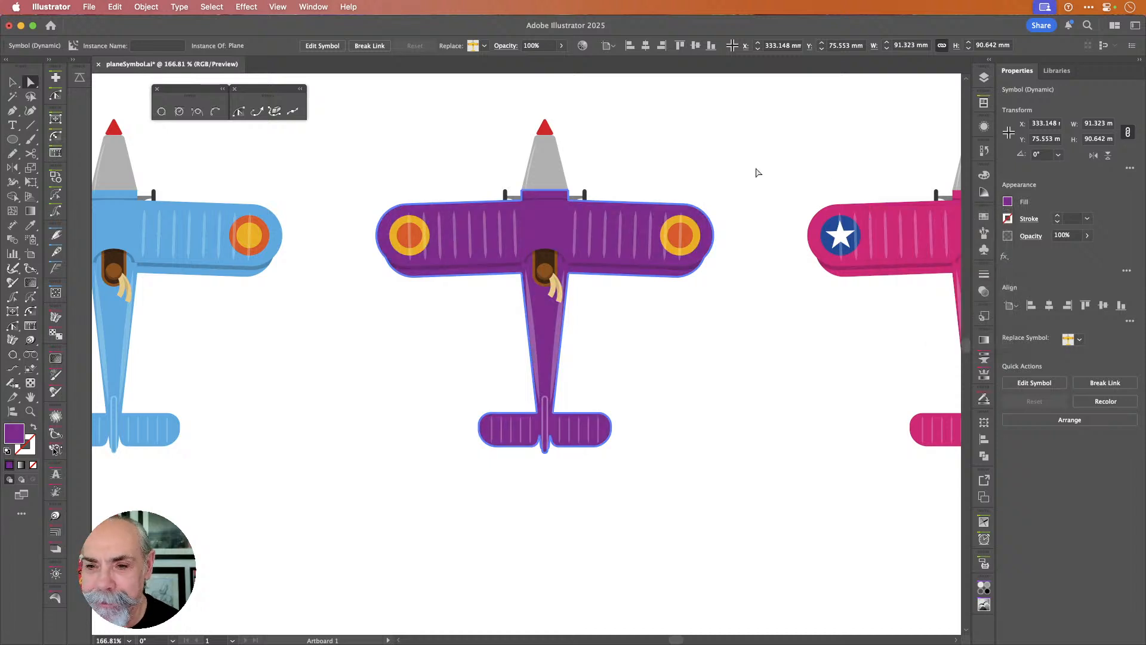
left_click(758, 172)
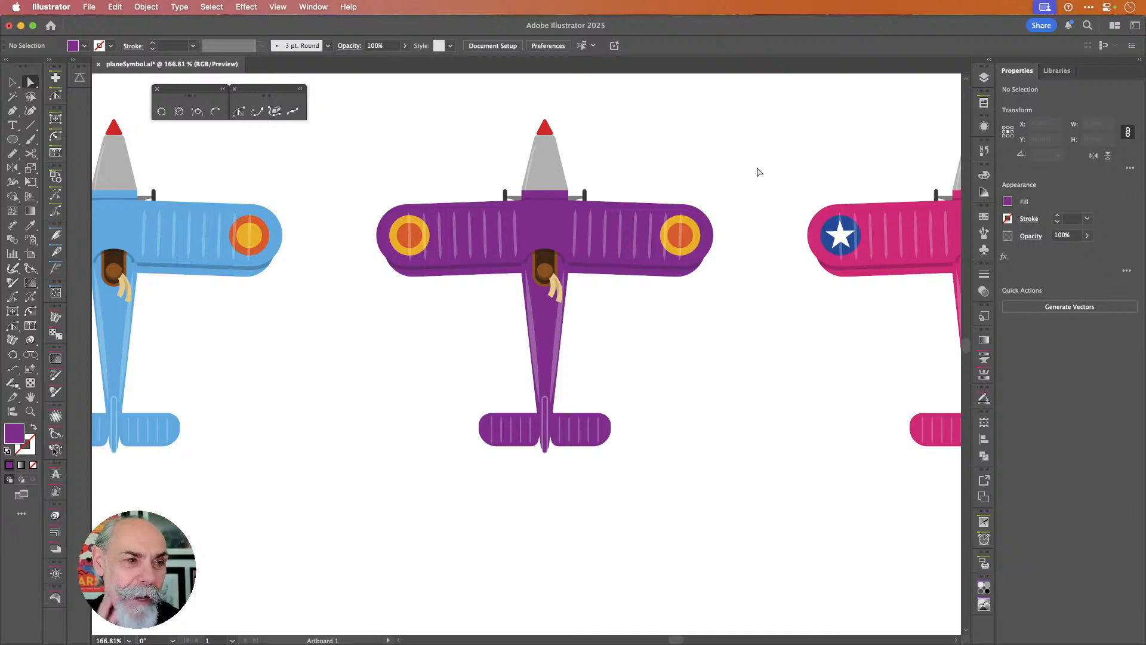
- Change the fill of the purple airplane's body to the darker blue-violet swatch and deselect it
left_click(543, 240)
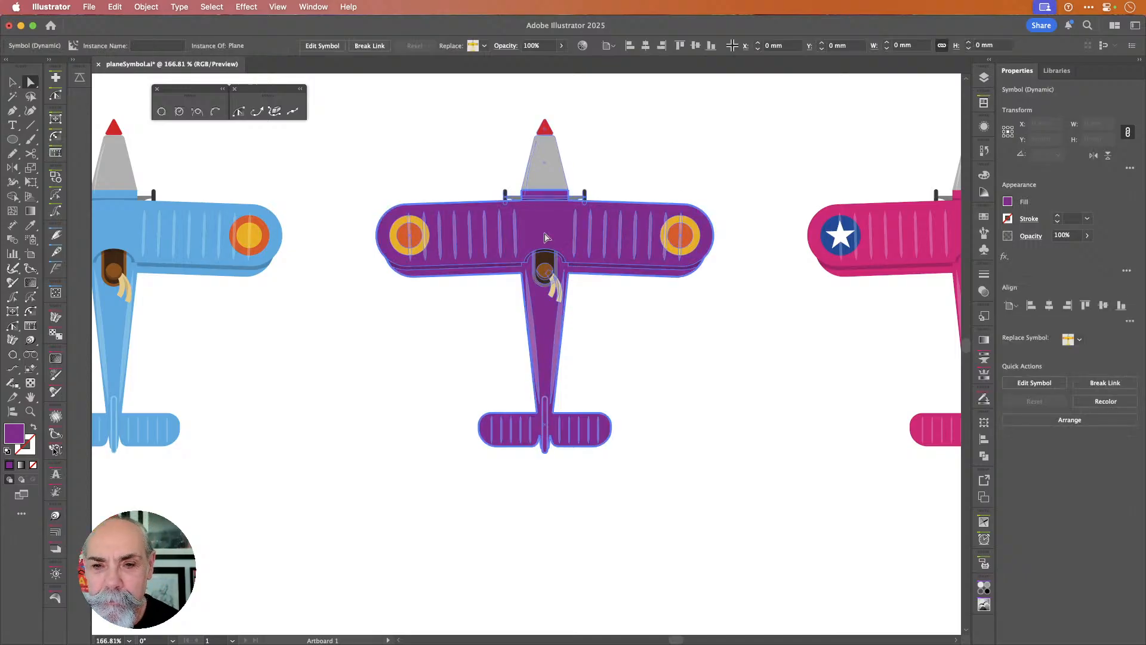
left_click(1007, 202)
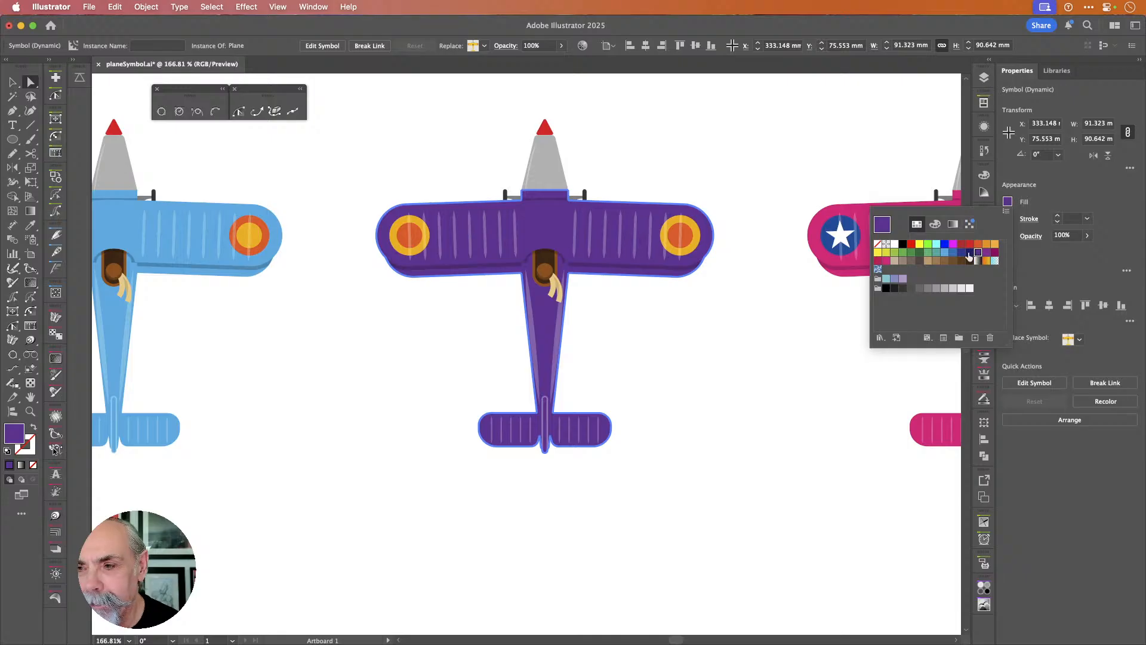
left_click(970, 253)
left_click(978, 253)
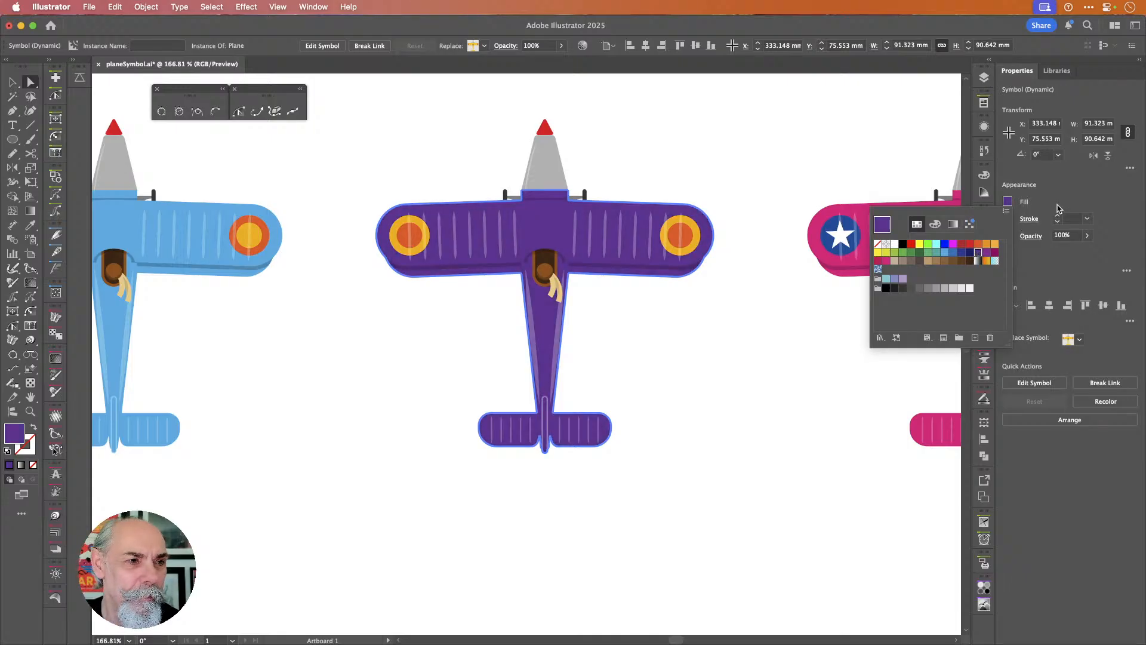
left_click(1080, 203)
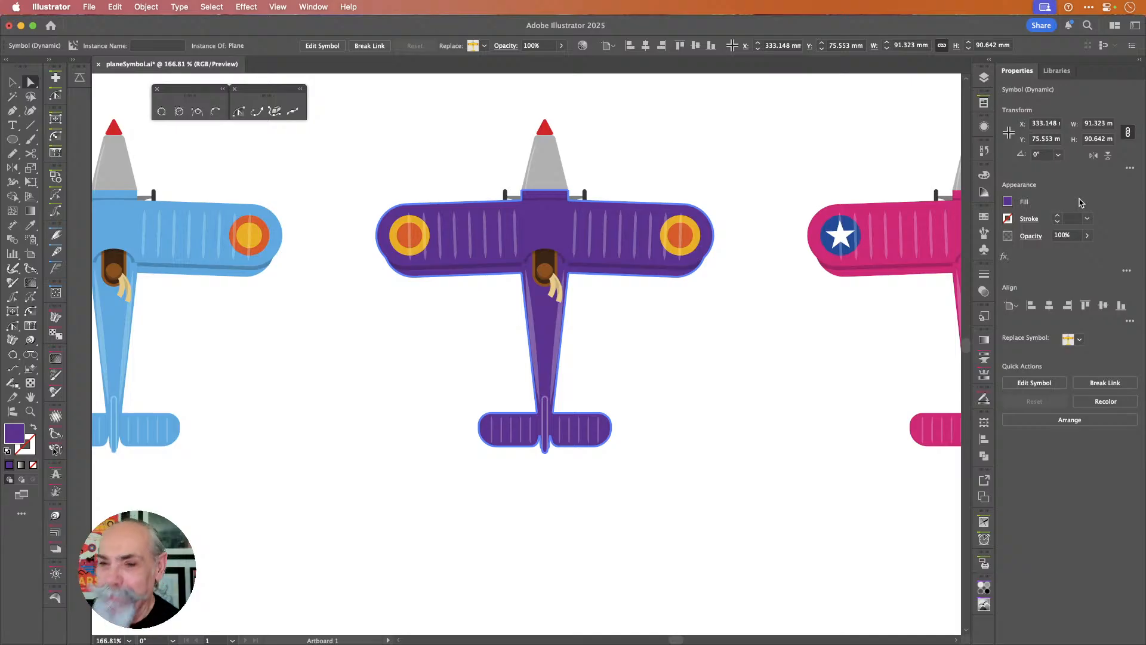
left_click(734, 148)
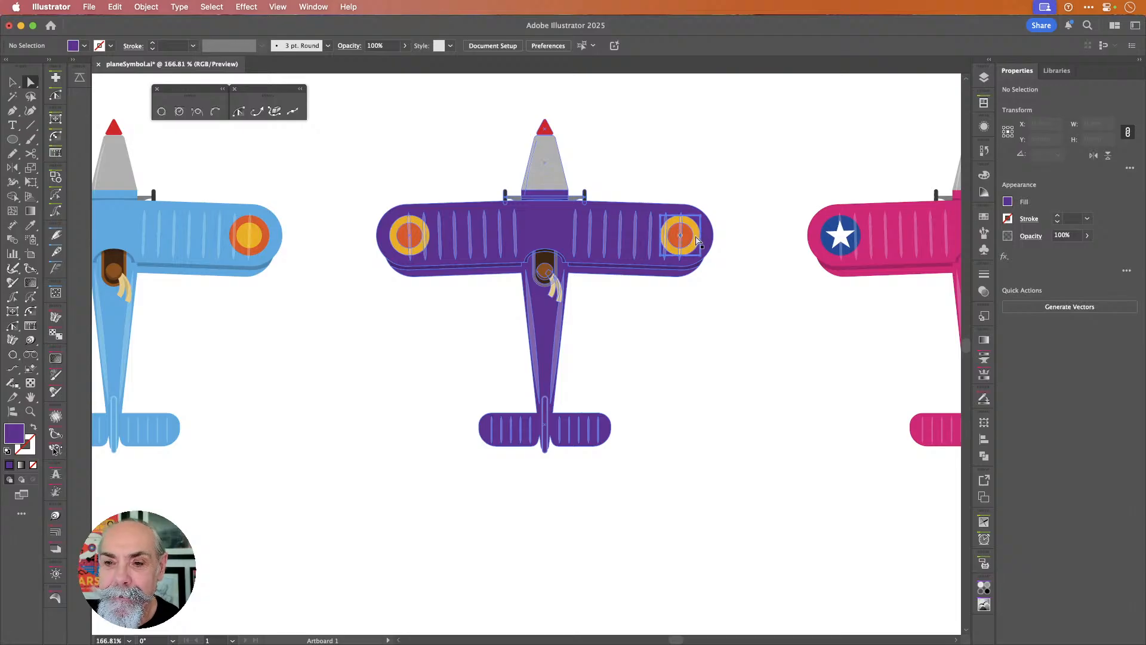
- Replace both wing roundels of the violet airplane with the red roundel symbol bearing a white star
left_click(682, 236)
left_click(395, 236, "shift")
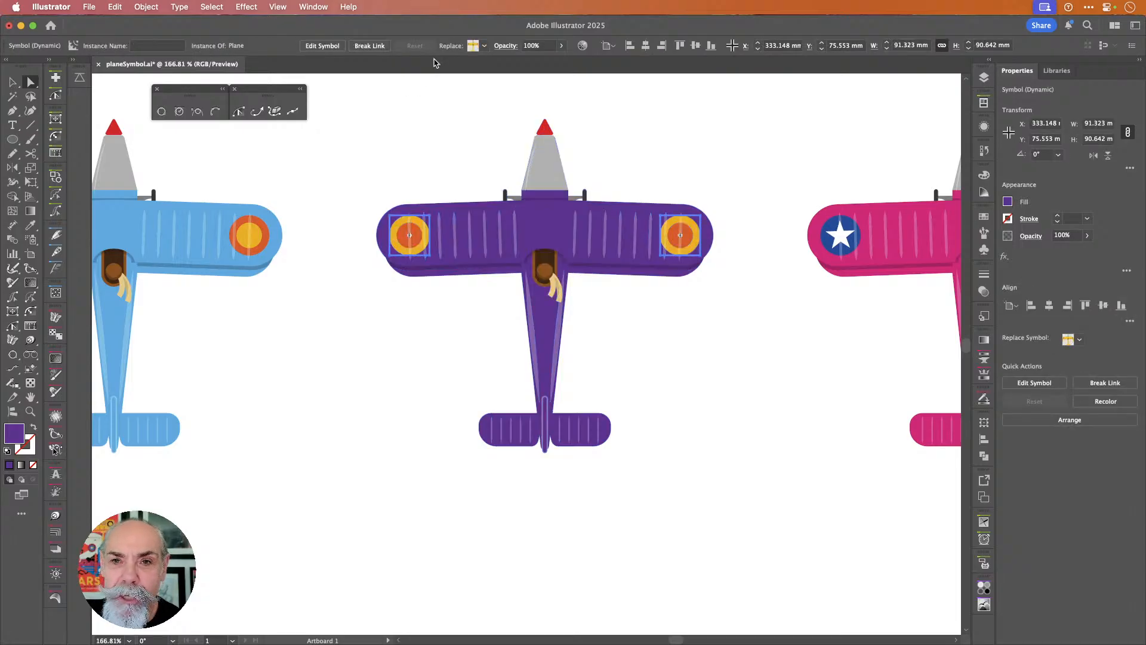
left_click(482, 47)
left_click(398, 92)
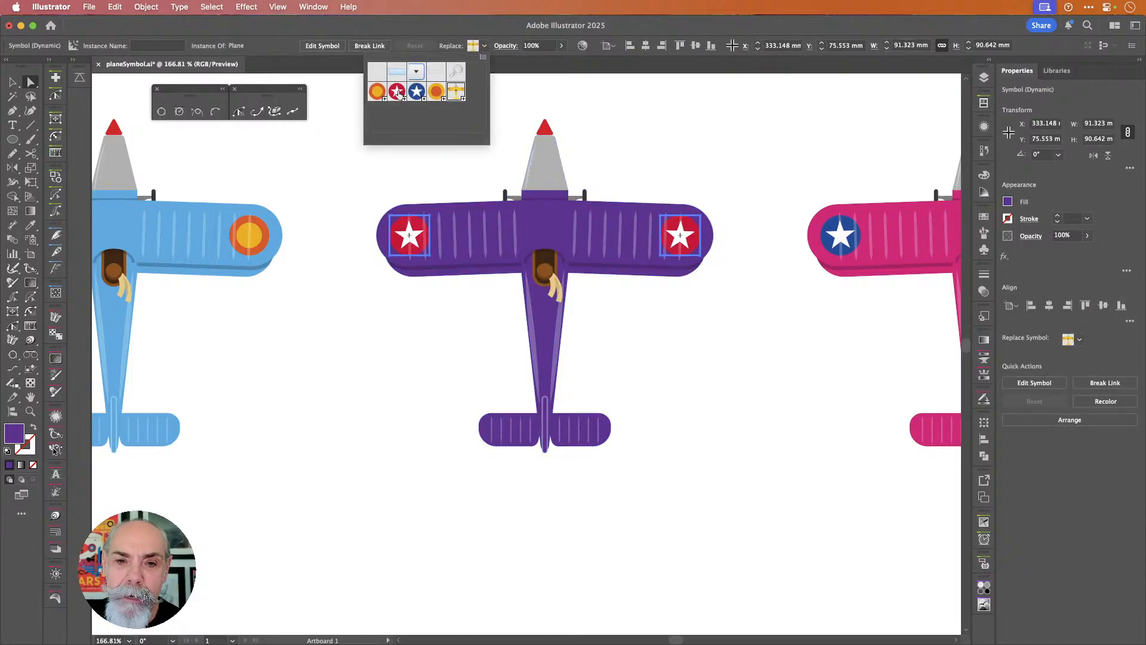
left_click(720, 131)
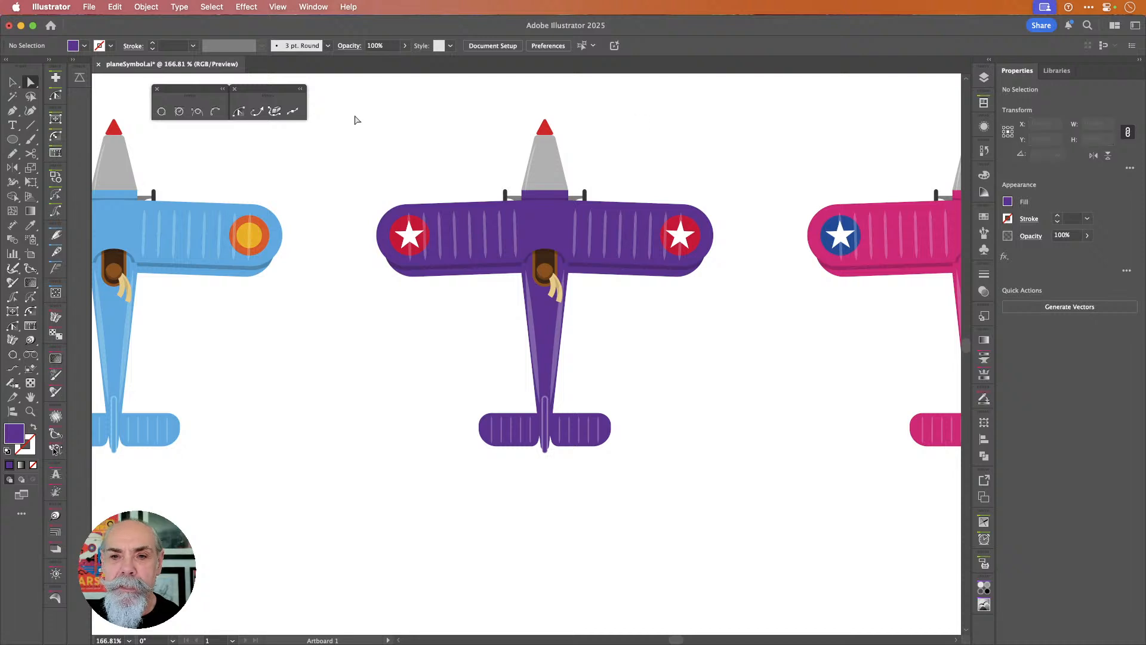
left_click(12, 81)
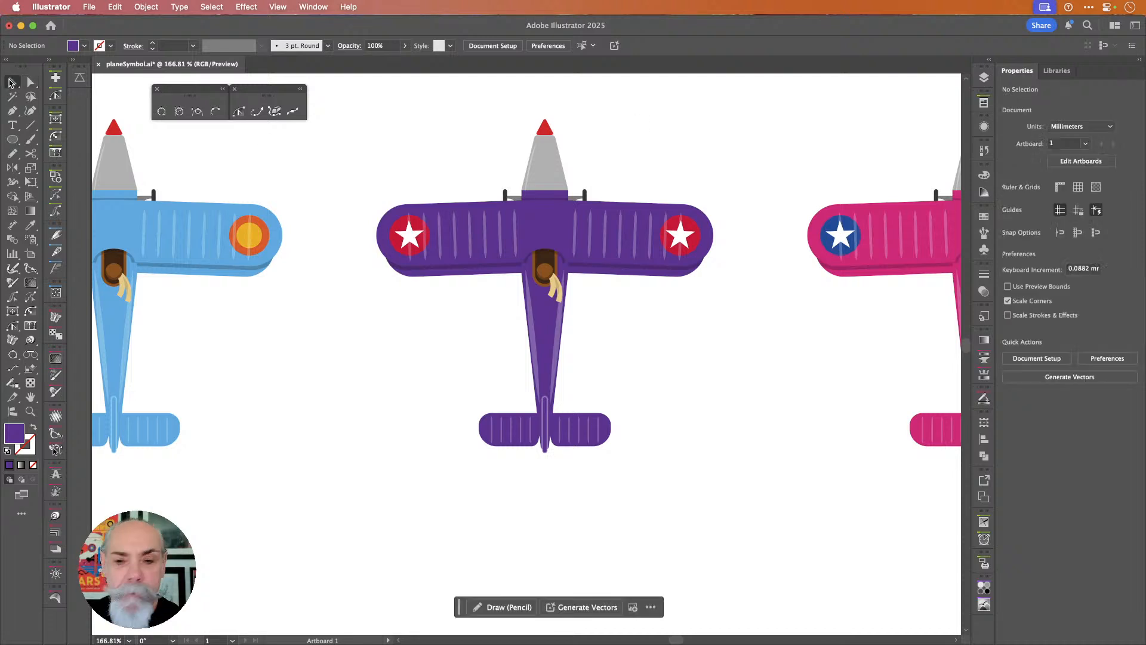
- Draw an open wavy Curvature path below the airplanes, about 565 mm wide and 236 mm high, with a violet 1 pt stroke and no fill
scroll(761, 392, "down", 10)
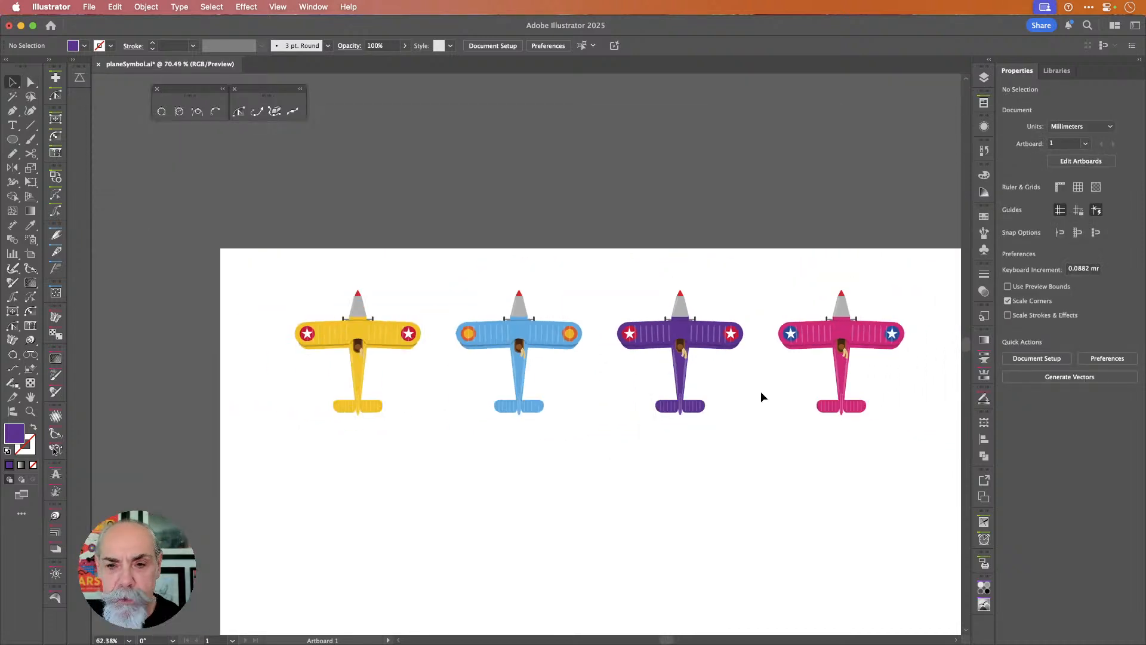
scroll(760, 391, "down", 5)
scroll(760, 392, "right", 2)
scroll(763, 396, "up", 2)
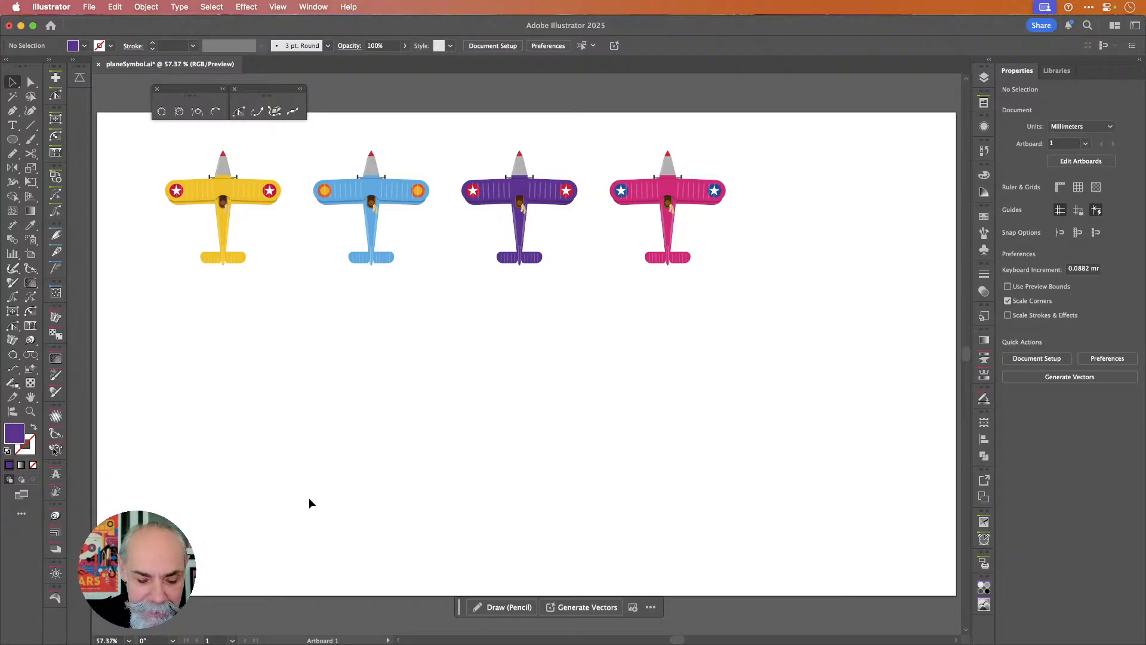
key("p")
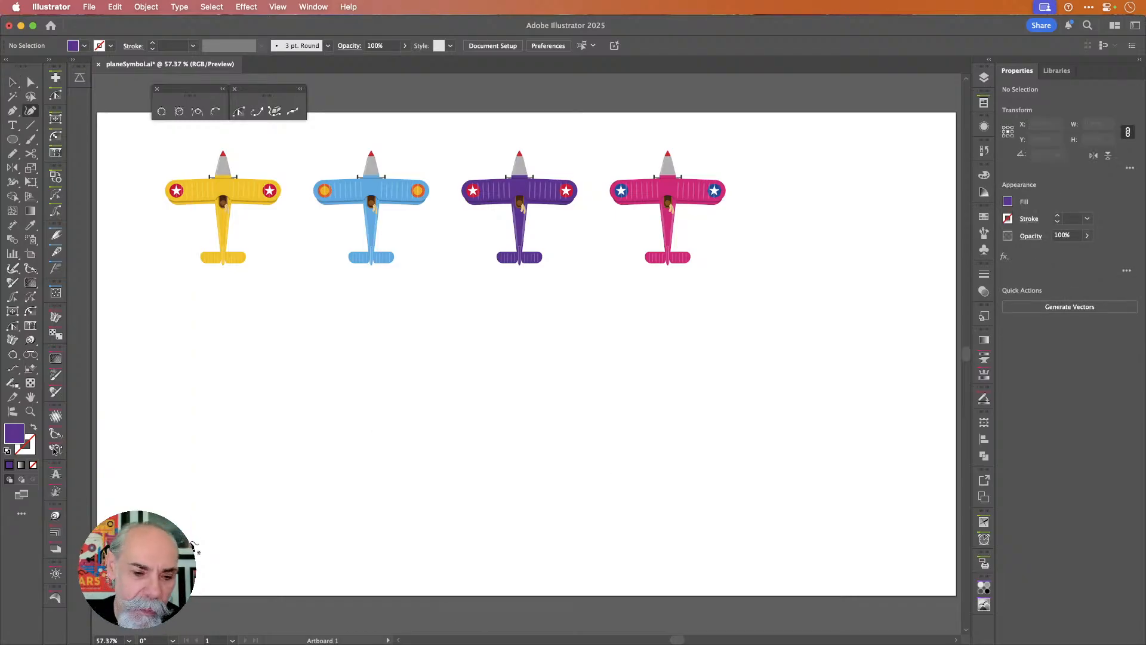
left_click(186, 538)
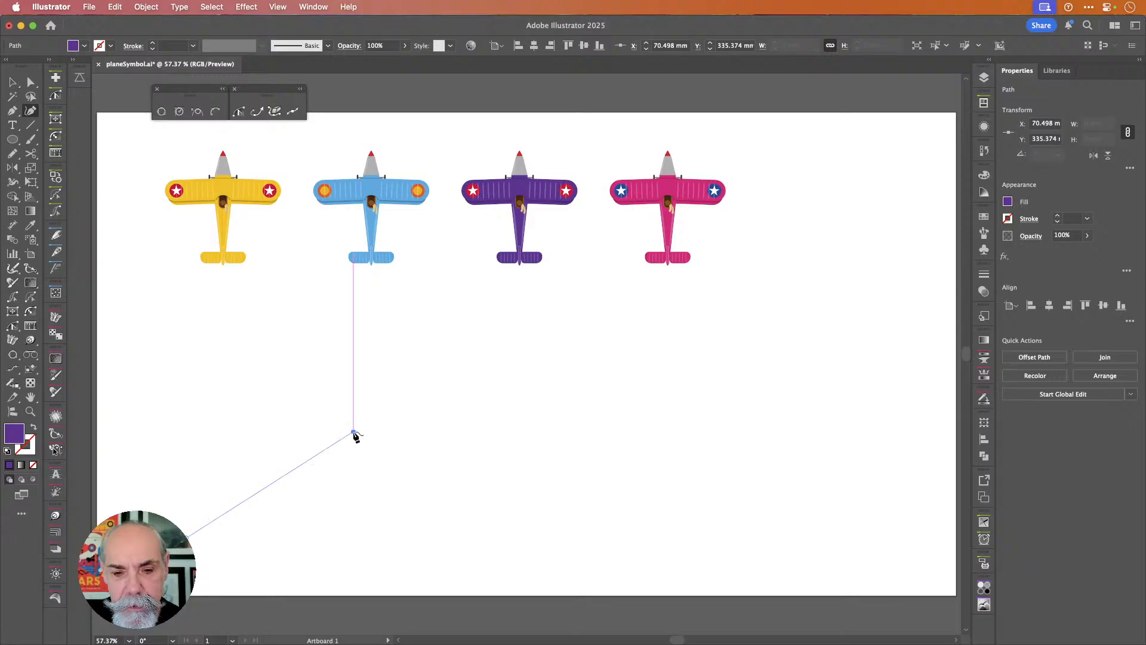
left_click(354, 431)
left_click(574, 423)
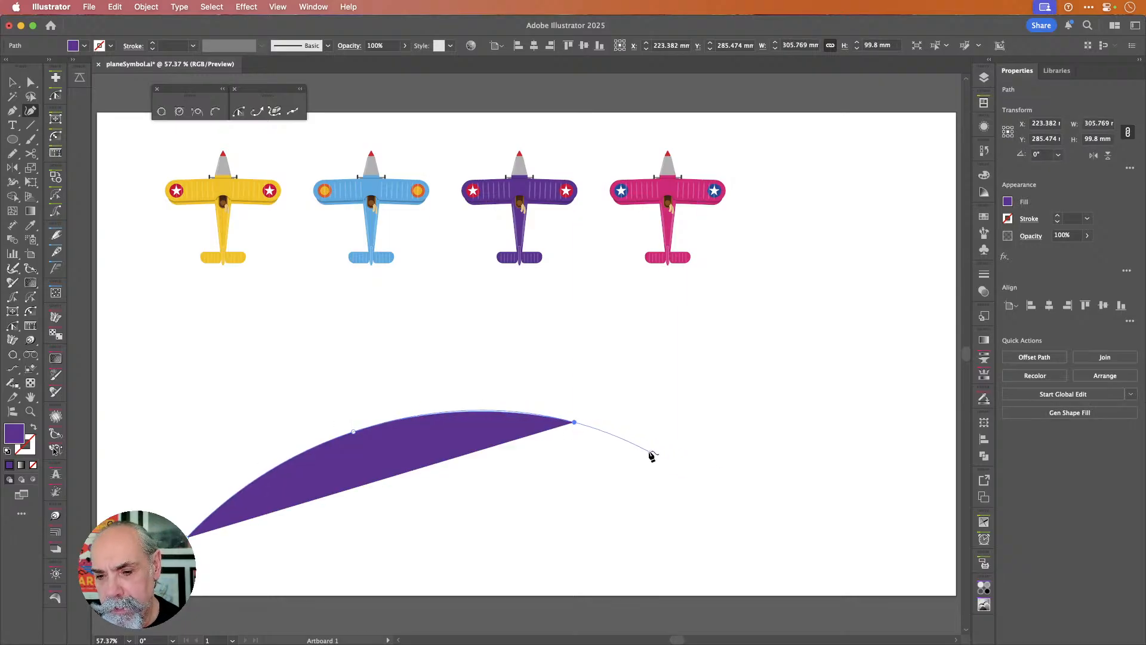
left_click(632, 443)
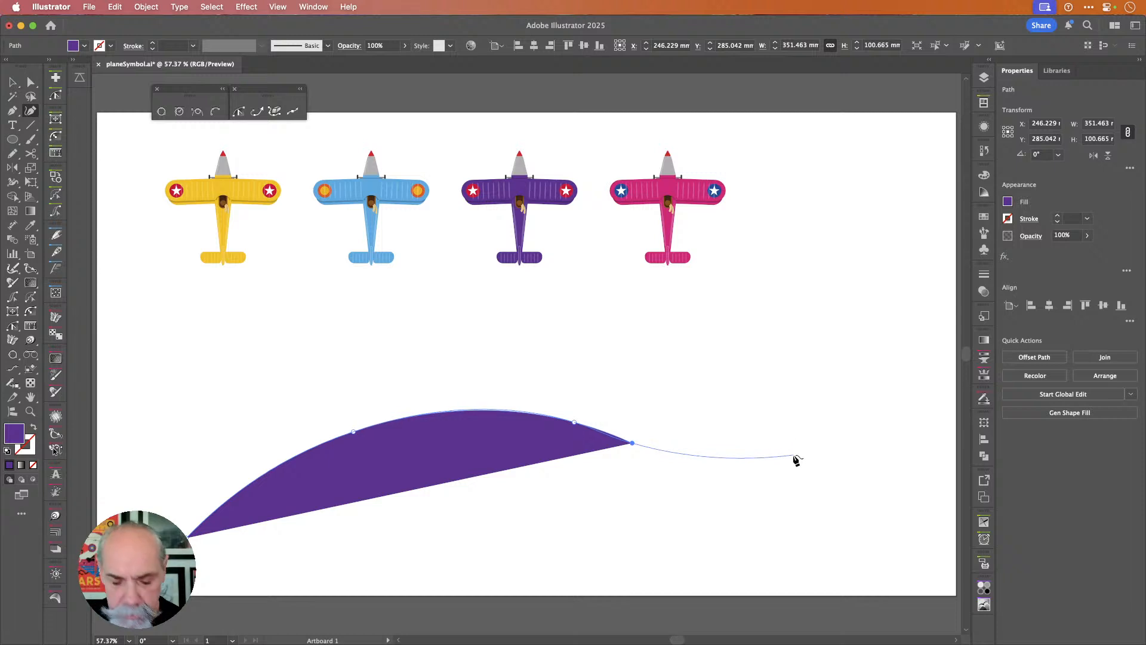
key("shift+x")
left_click(774, 450)
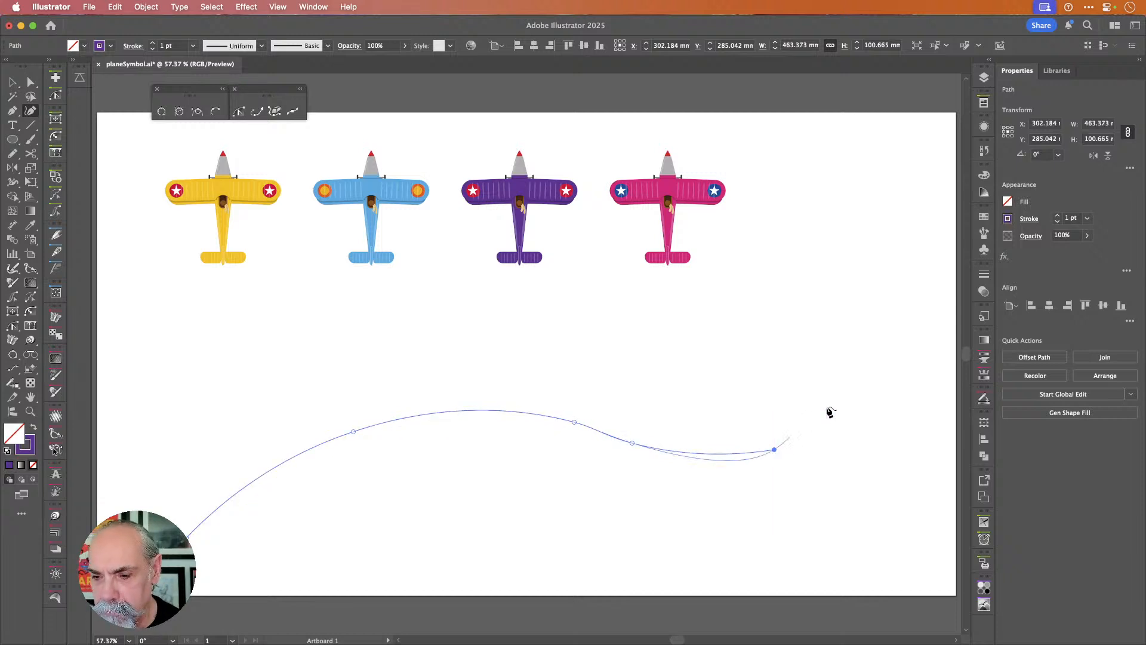
left_click(903, 239)
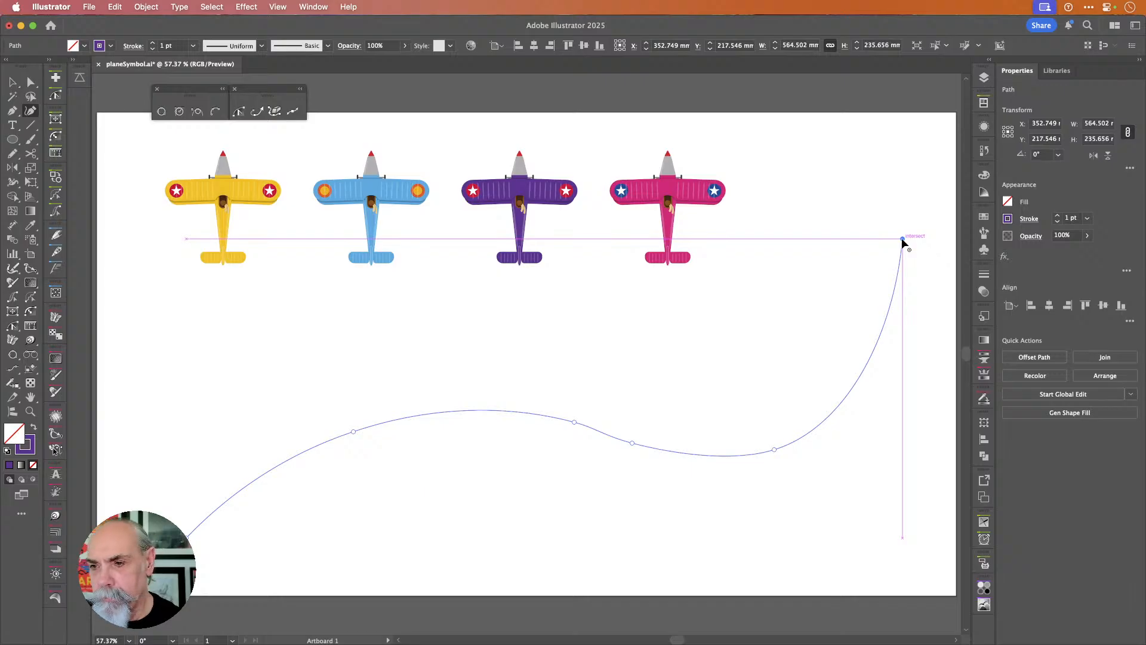
- Move the path's upper end point inward and shift its inner anchor points toward the start, making it about 518 mm wide and 222 mm high
left_click_drag(903, 239, 844, 255)
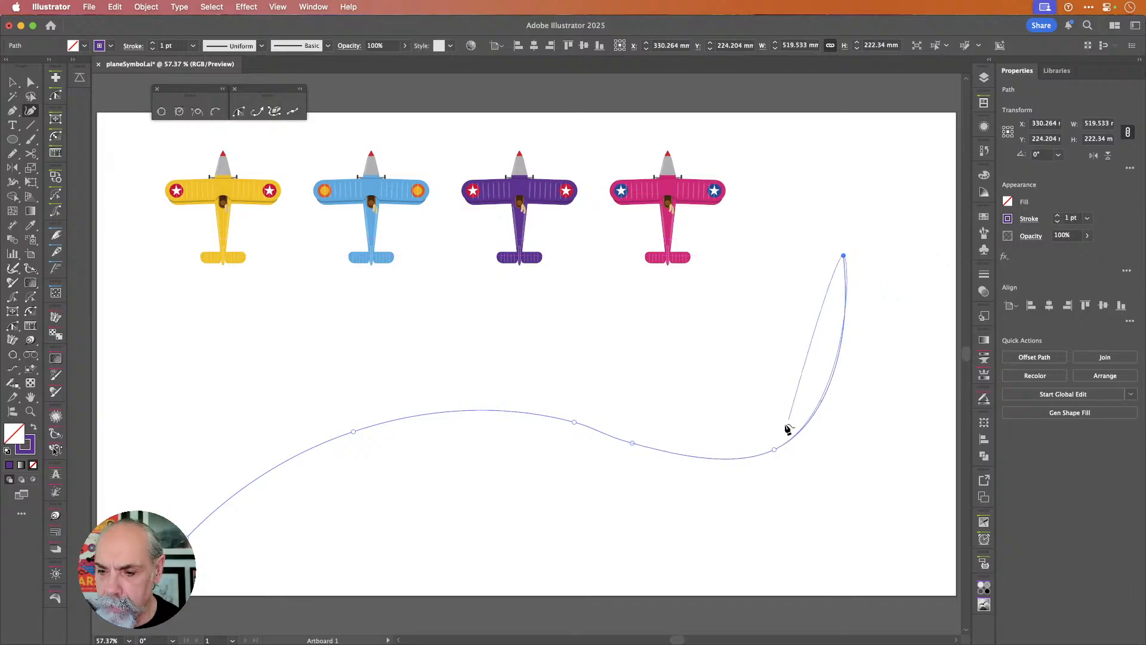
left_click_drag(773, 448, 700, 434)
left_click_drag(573, 421, 442, 413)
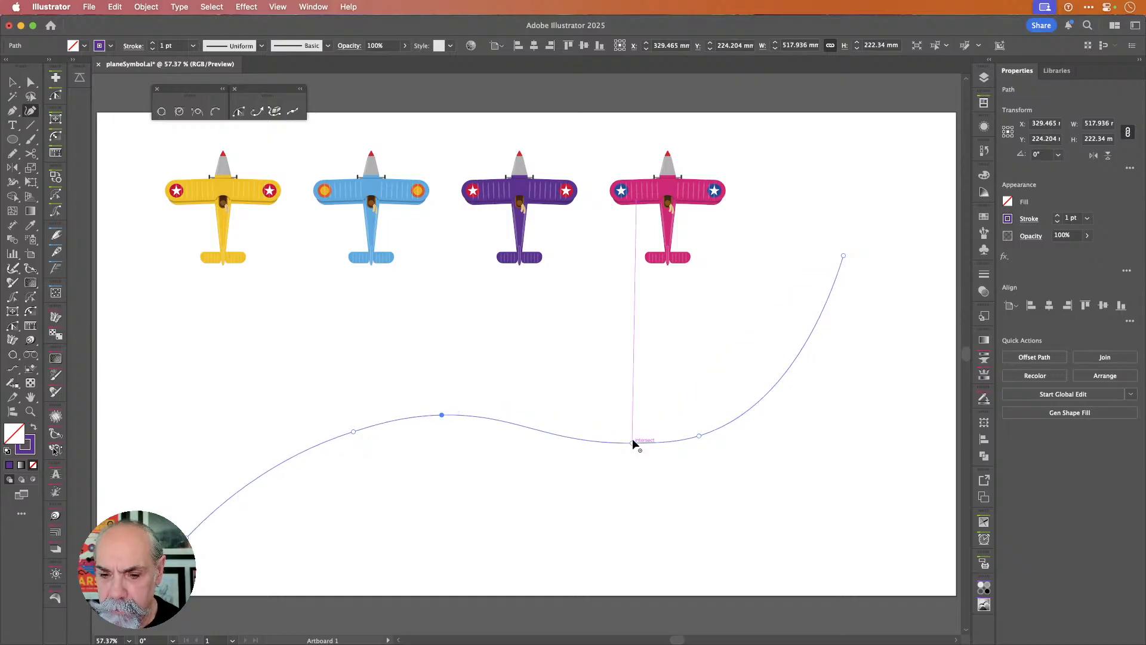
left_click_drag(633, 442, 562, 453)
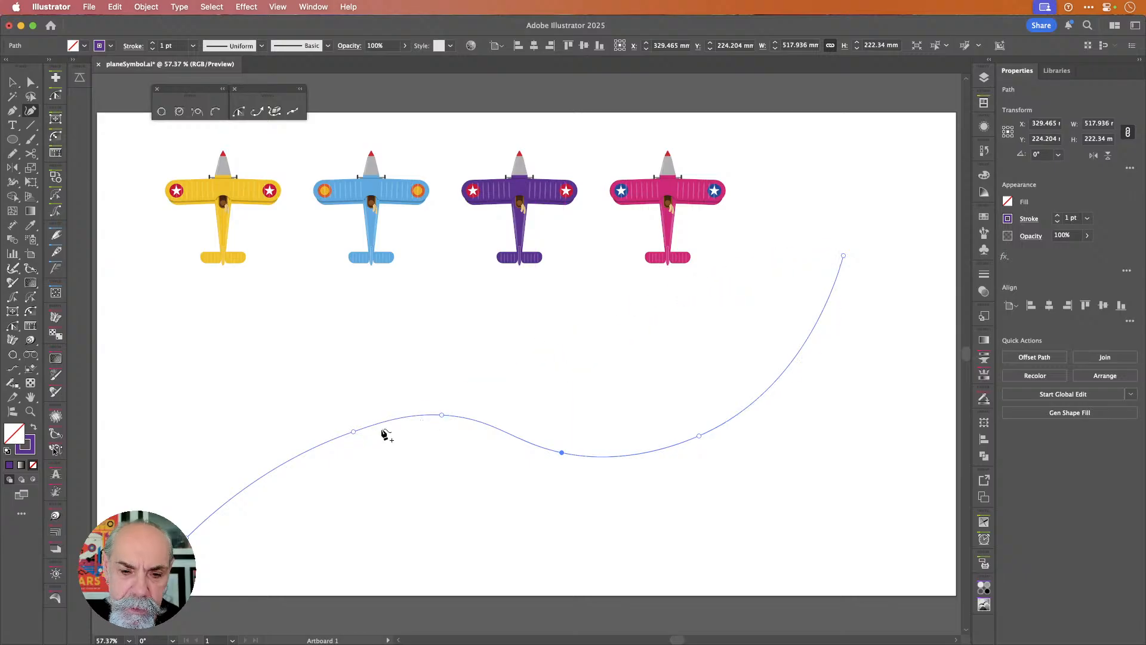
left_click_drag(353, 431, 255, 455)
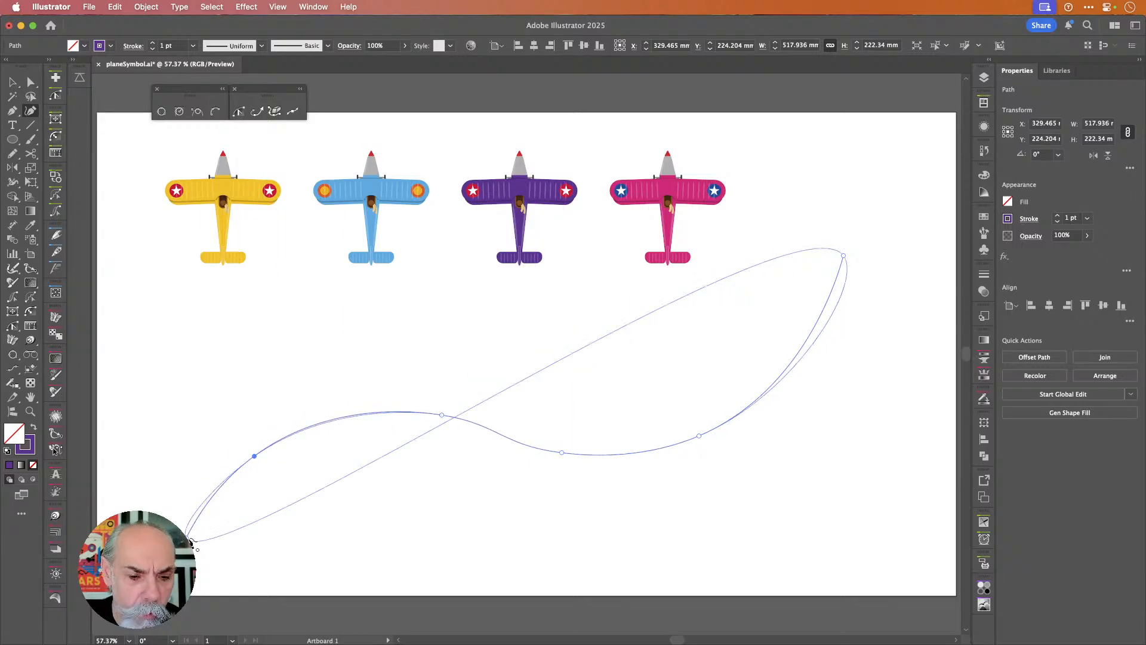
- Reposition both end points and spread the inner anchors of the curved path, making it about 509 mm wide and 297 mm high, and deselect it
mouse_move(187, 538)
left_mouse_down()
mouse_move(187, 568)
mouse_move(201, 555)
left_mouse_up()
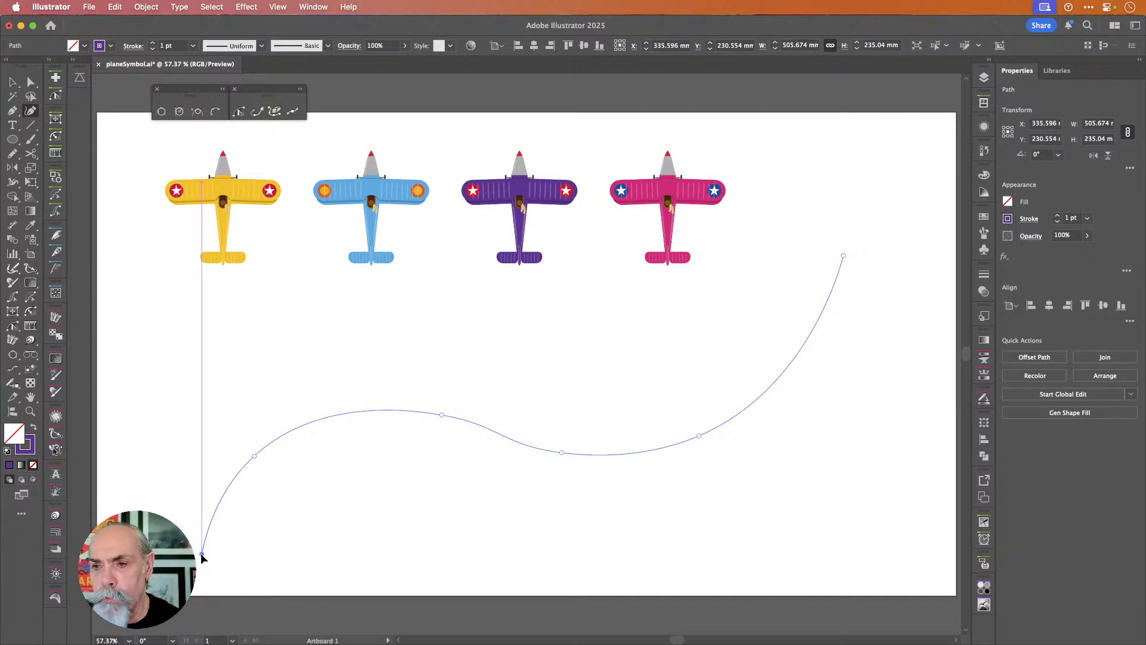
left_click(202, 554)
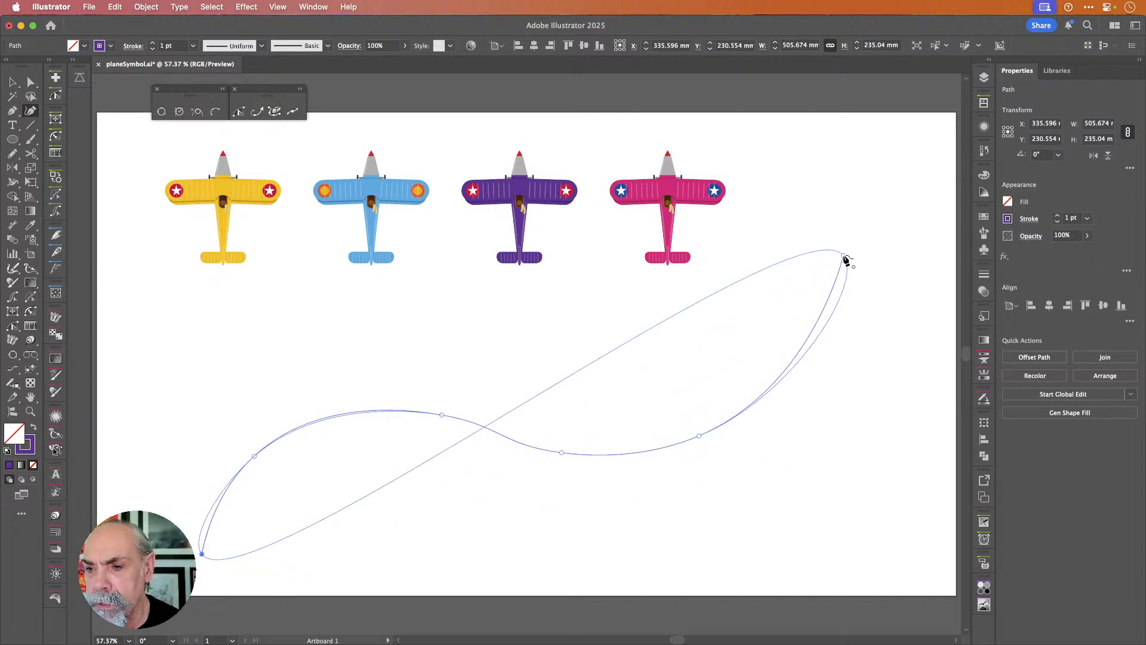
left_click_drag(845, 257, 848, 177)
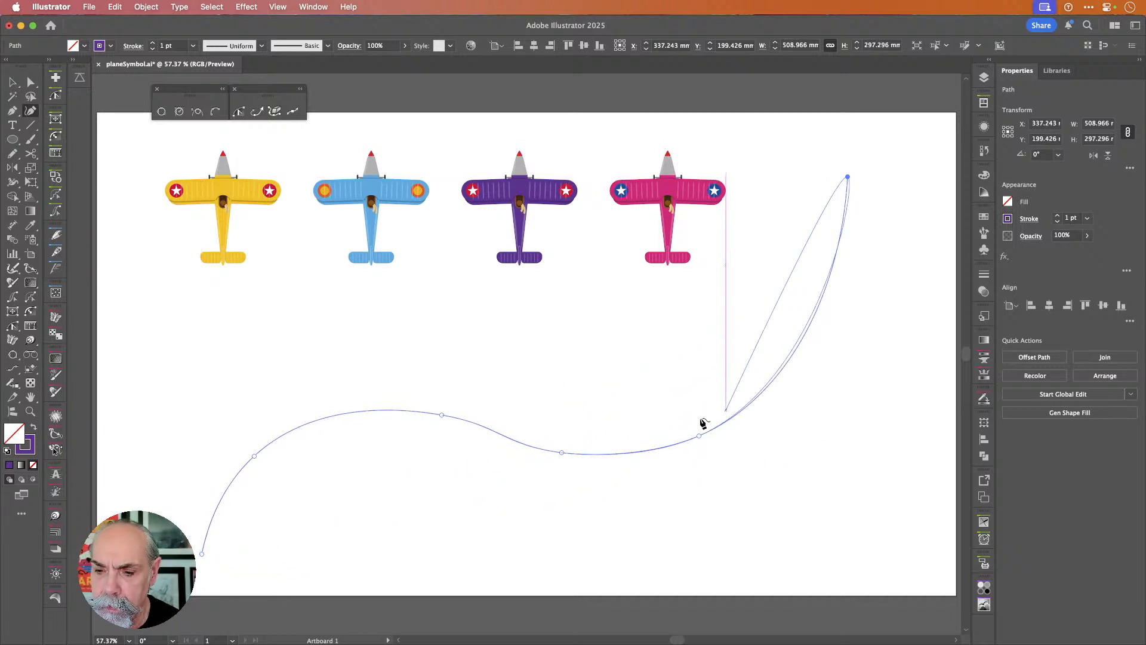
left_click_drag(700, 434, 765, 392)
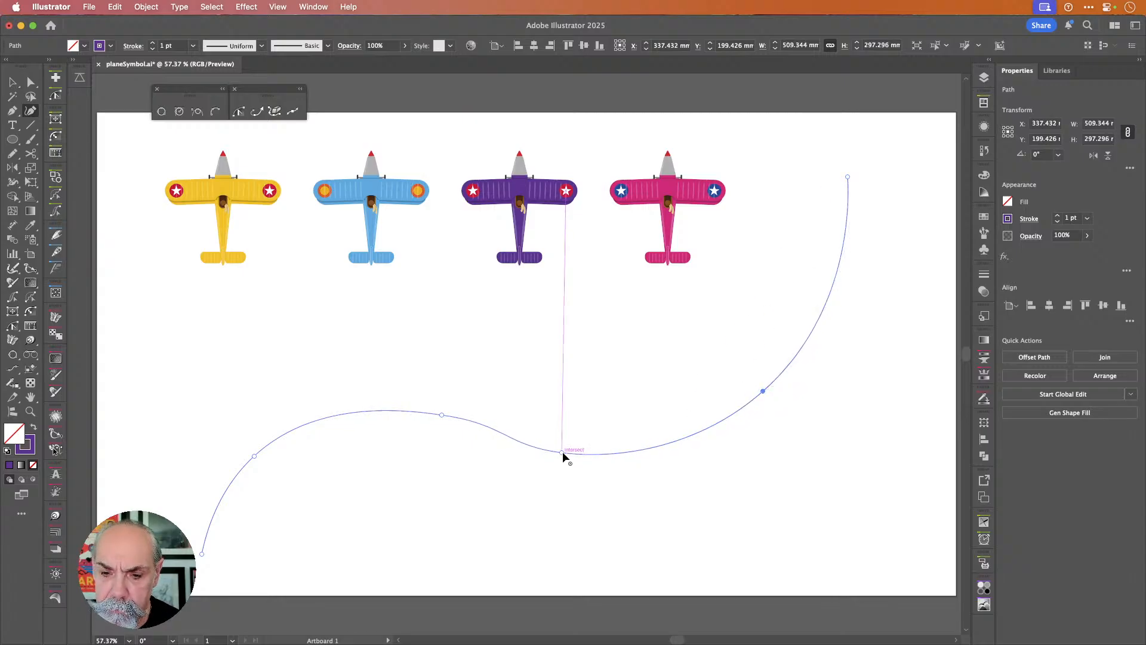
left_click_drag(561, 452, 637, 445)
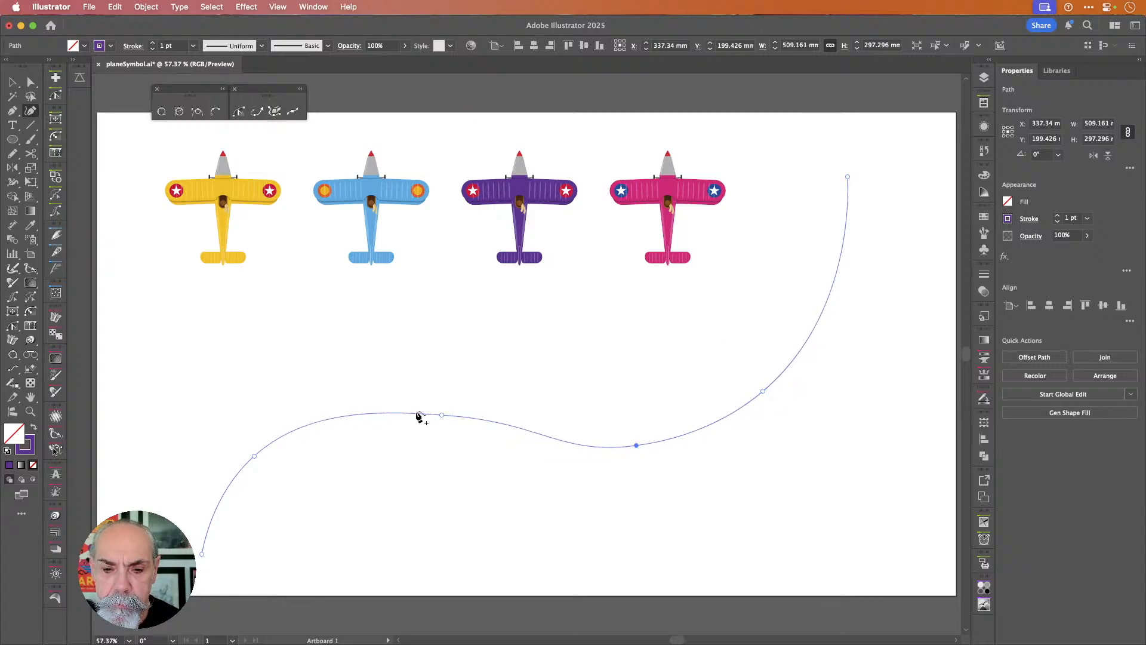
left_click_drag(443, 414, 363, 395)
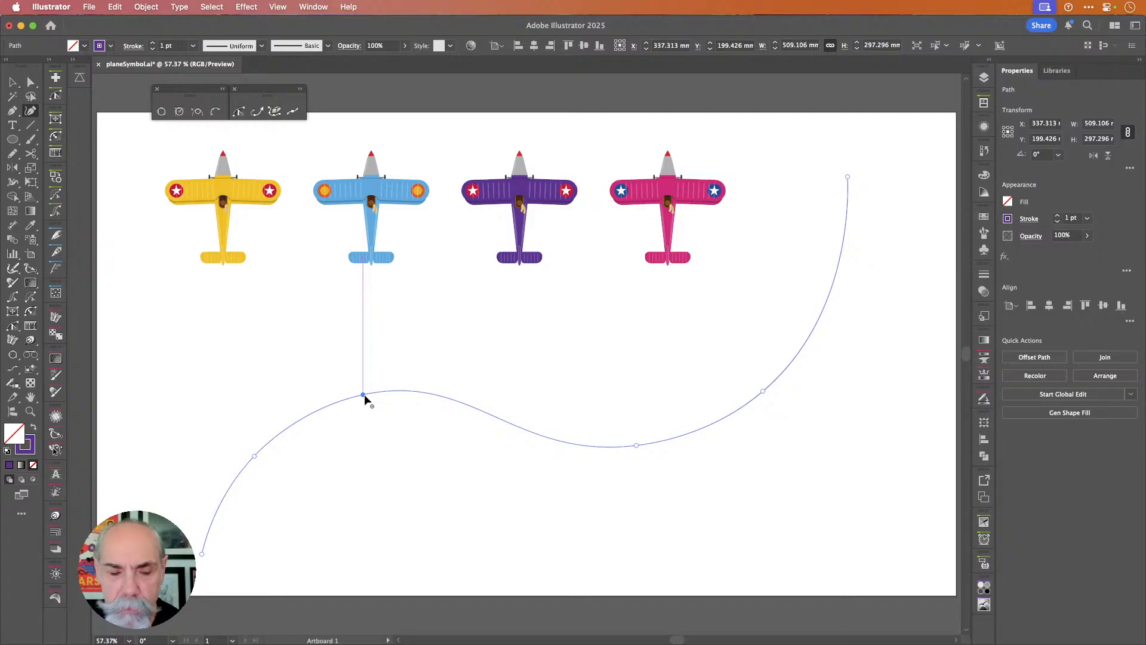
left_click(13, 84)
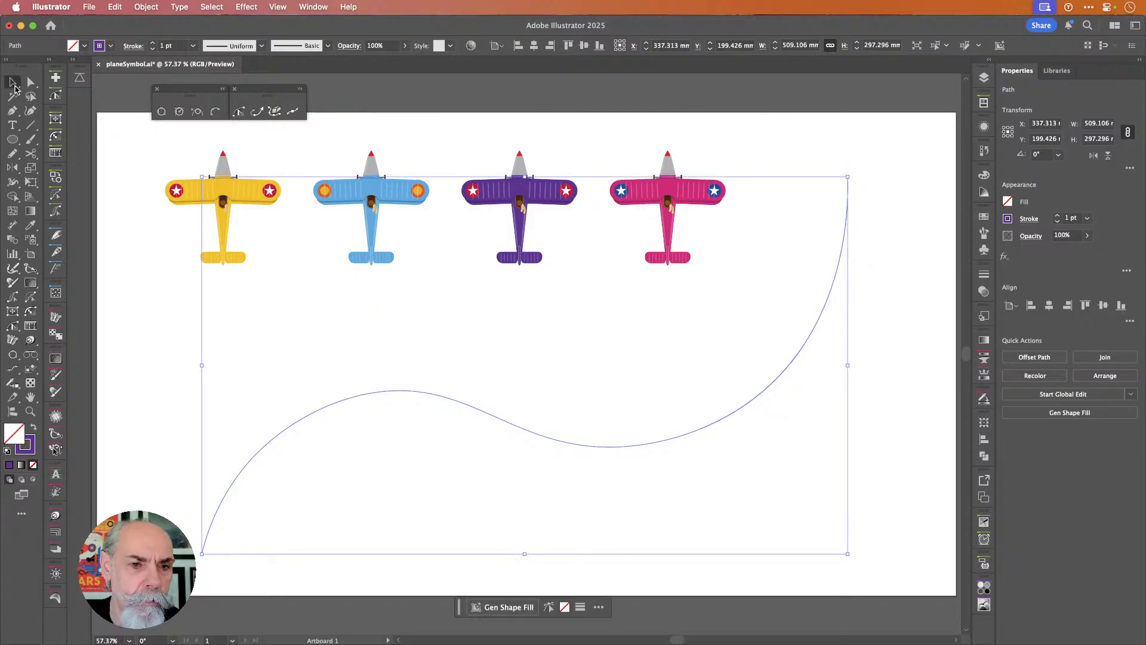
left_click(133, 240)
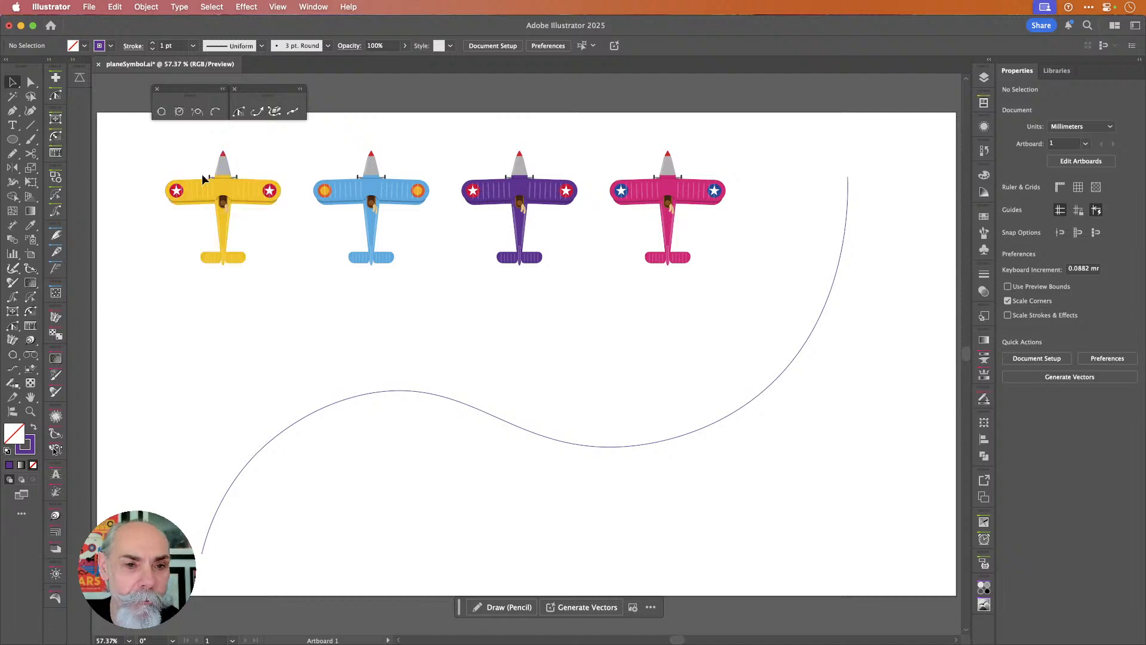
- Select all four airplanes and attach them to the curved path with the Objects on Path tool
left_click_drag(186, 166, 713, 214)
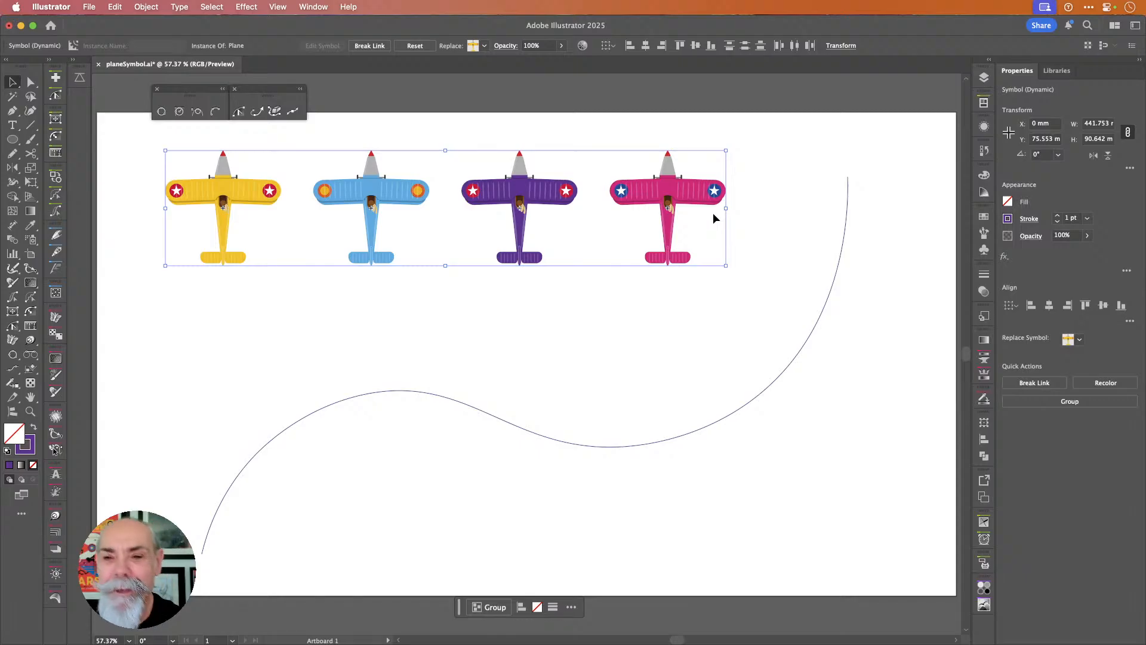
left_click(12, 411)
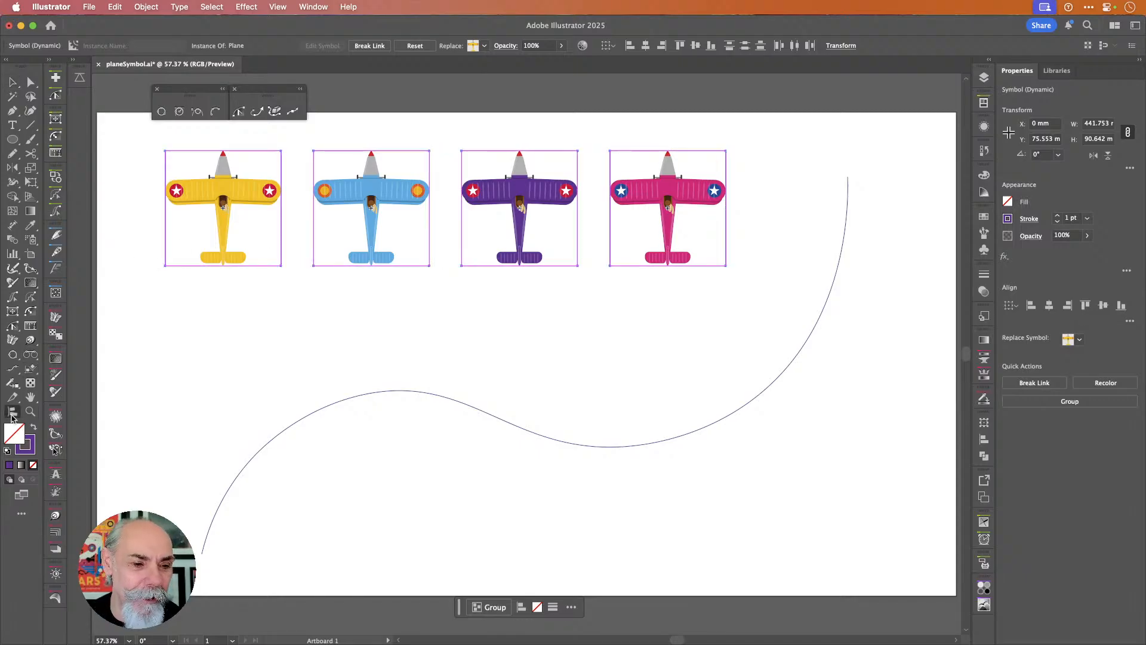
left_click(382, 392)
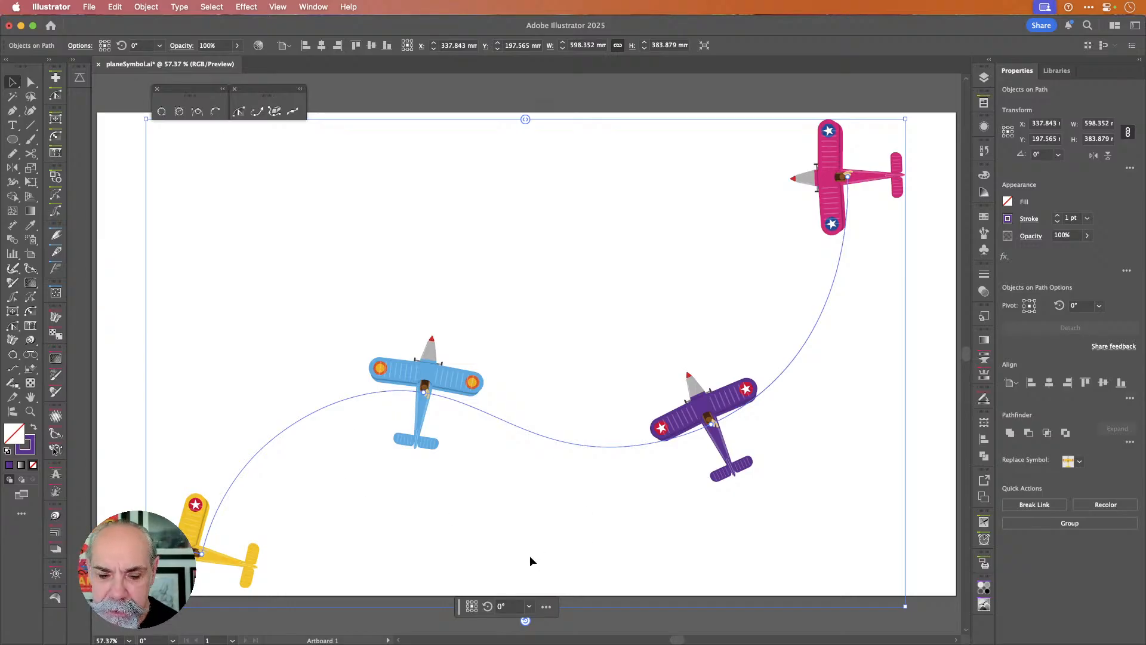
- Try a 90° rotation for the airplanes on the path and settle on 270°
left_click(529, 606)
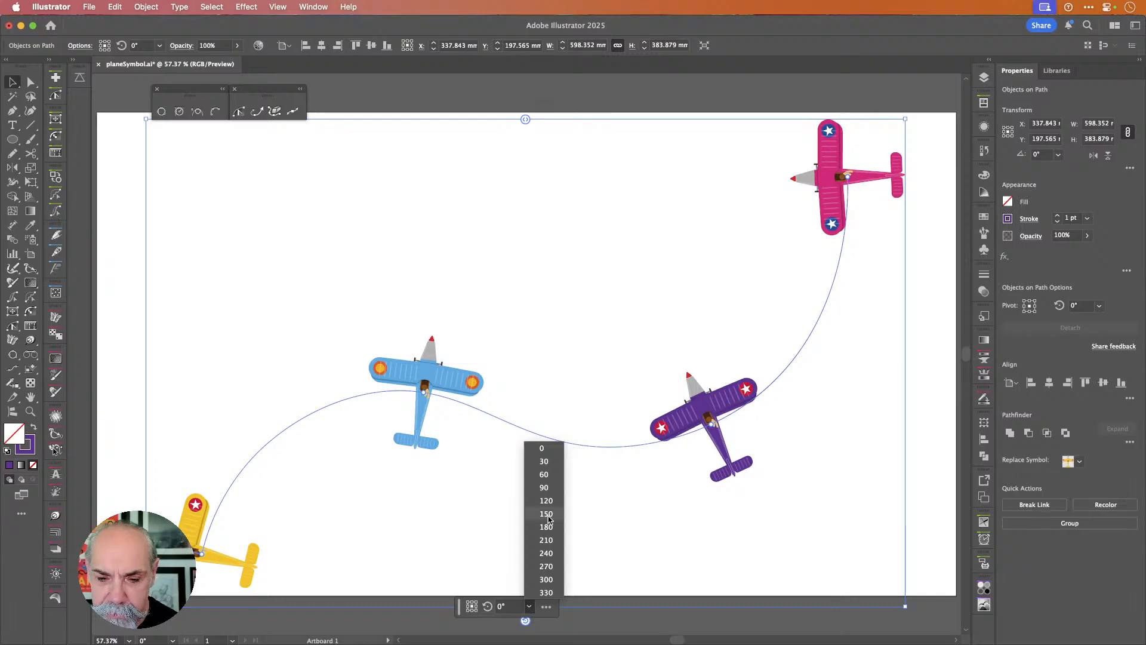
left_click(544, 487)
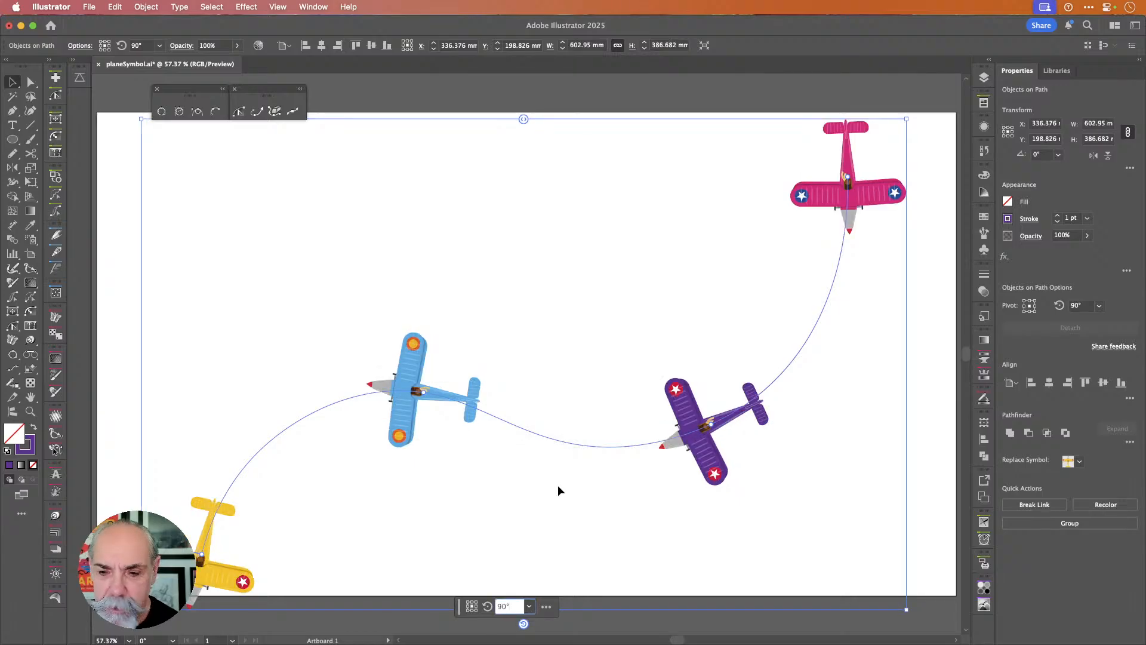
left_click(532, 607)
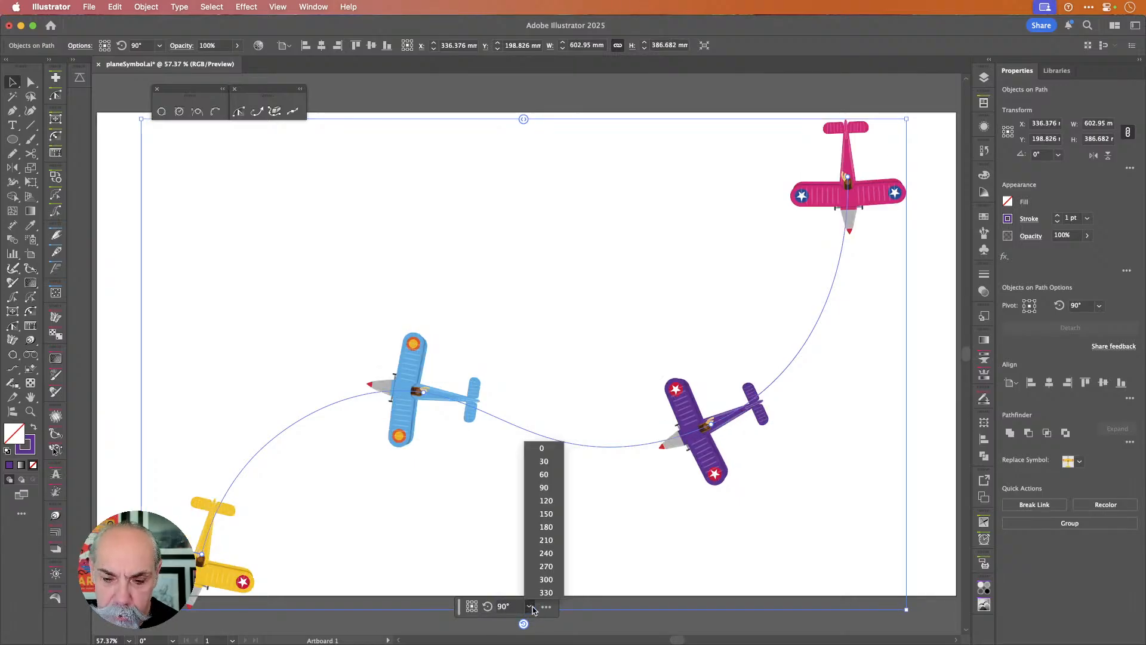
left_click(548, 566)
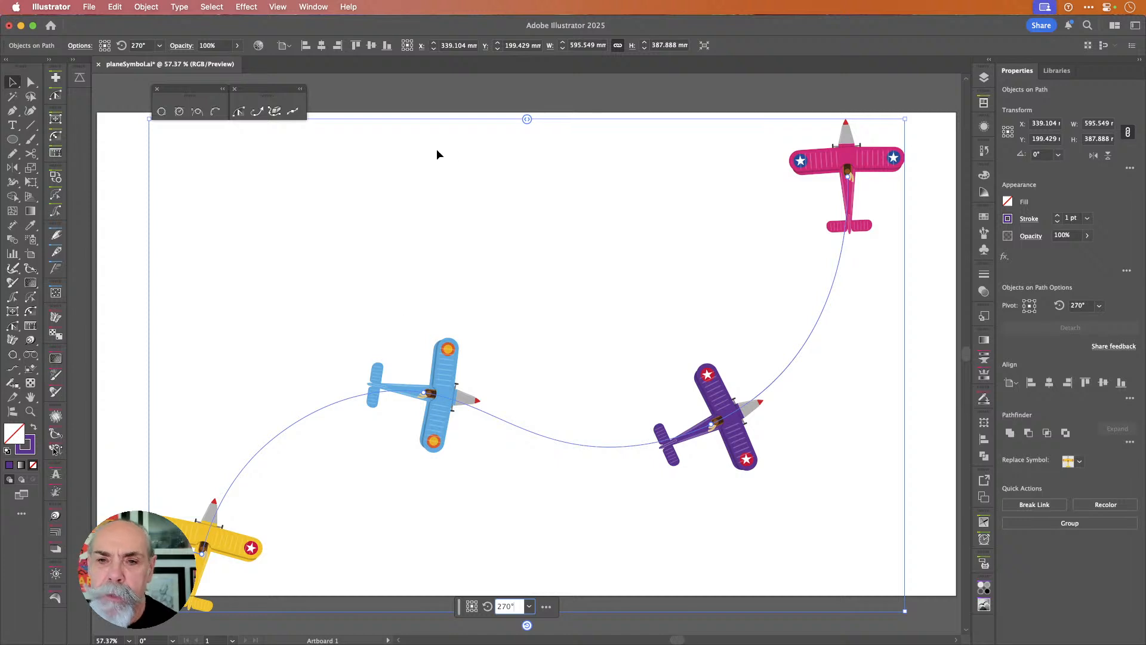
- Tighten the spacing between the airplanes and slide them all forward along the path from its lower end
left_click_drag(527, 119, 435, 145)
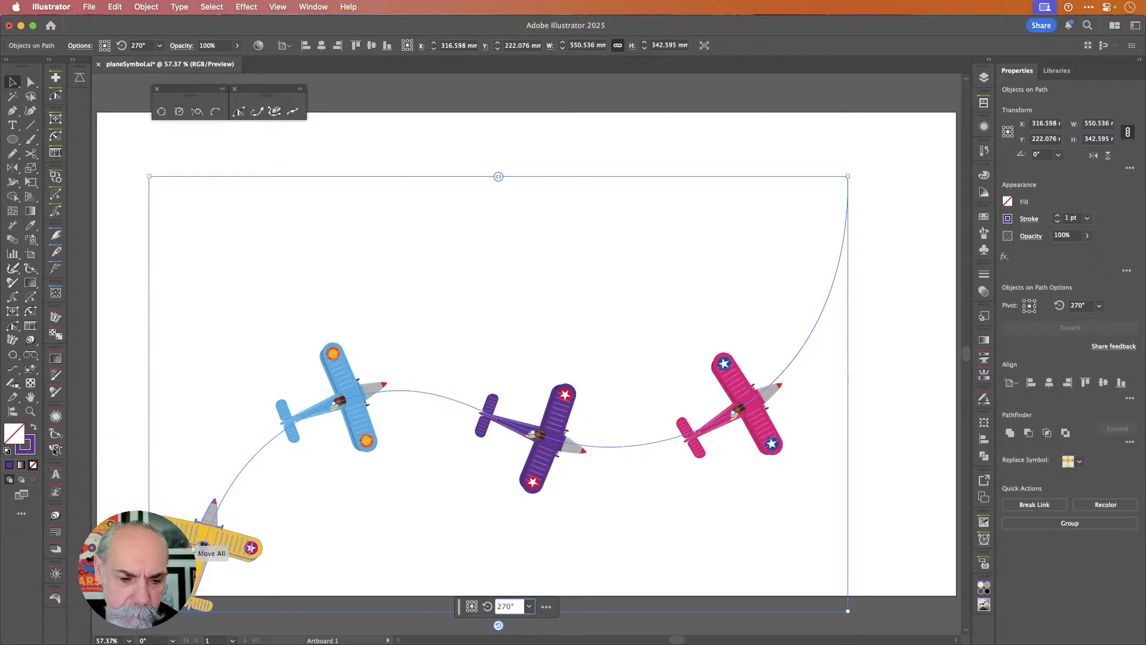
left_click_drag(190, 549, 303, 469)
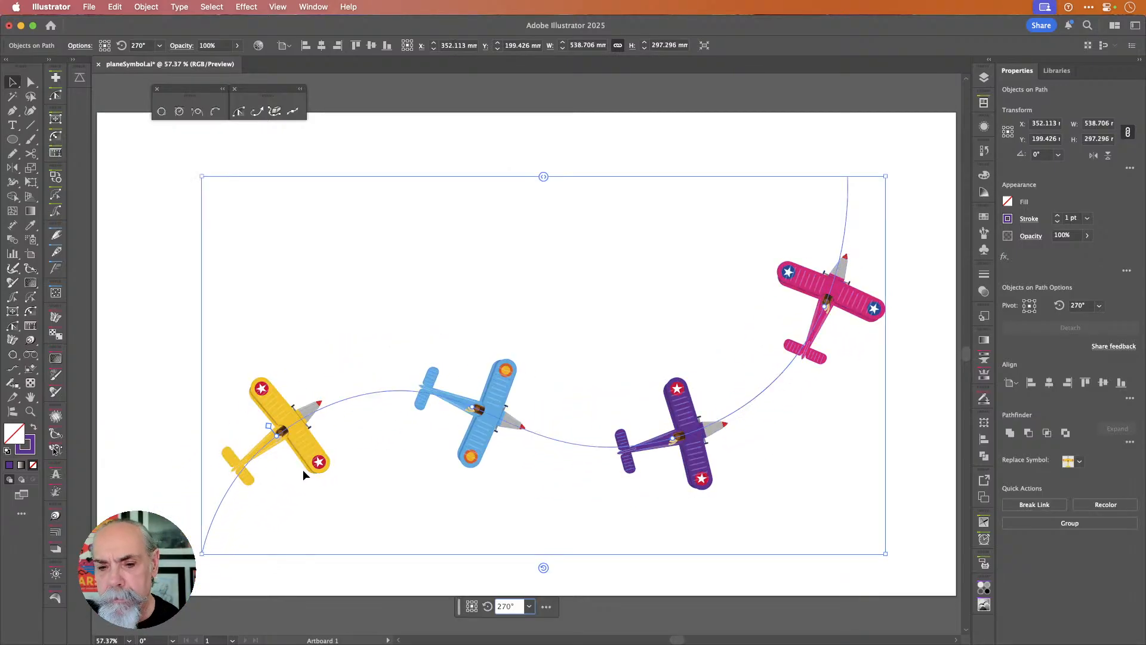
- Directly select the curved path under the airplanes, set its stroke to None, and deselect it
left_click(30, 82)
left_click(342, 154)
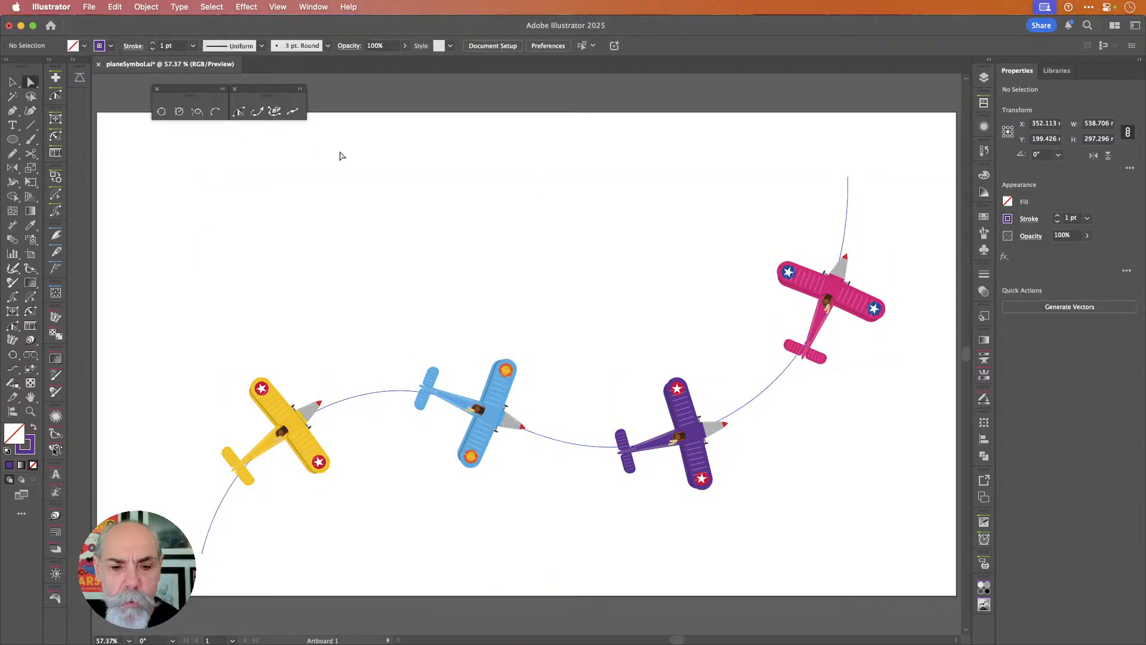
left_click(365, 396)
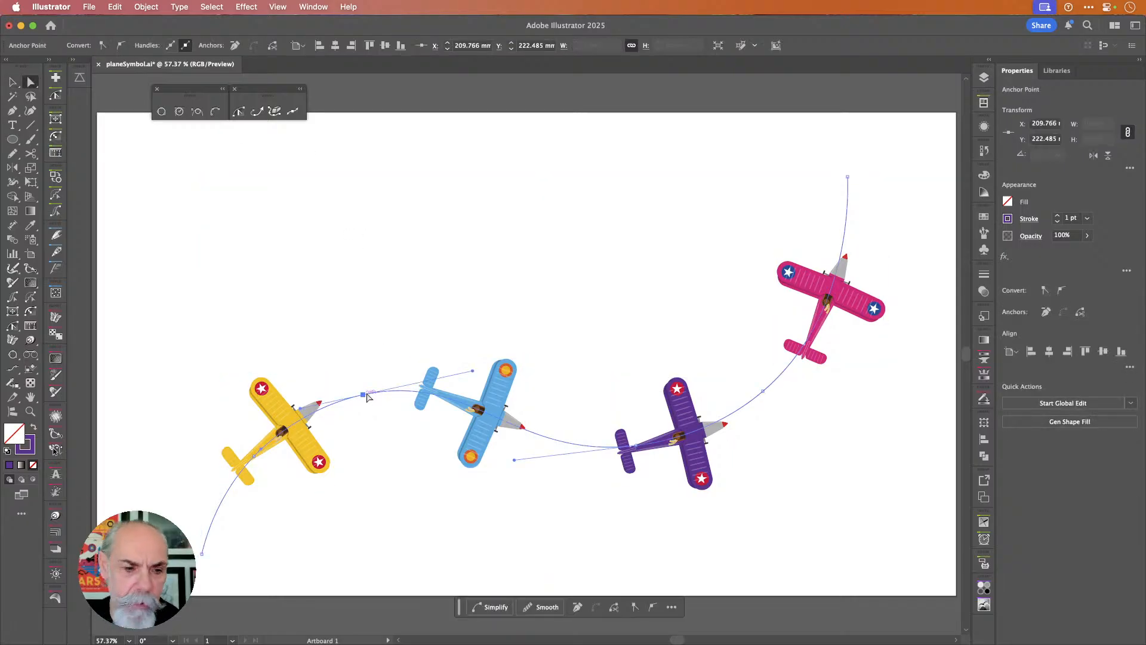
key("x")
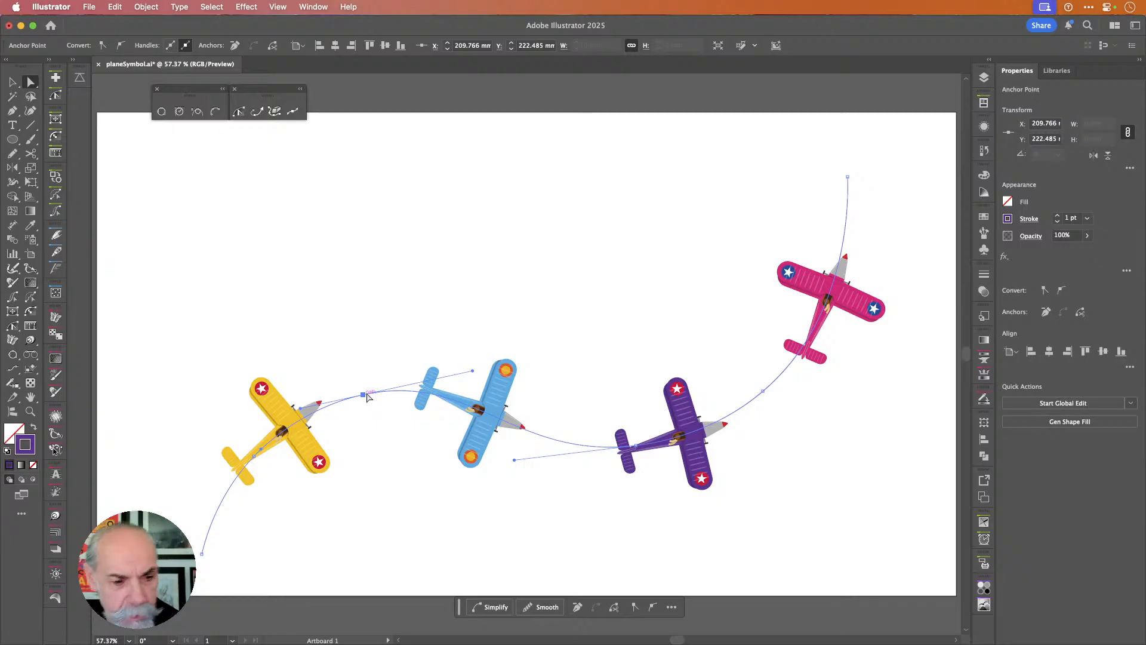
key("slash")
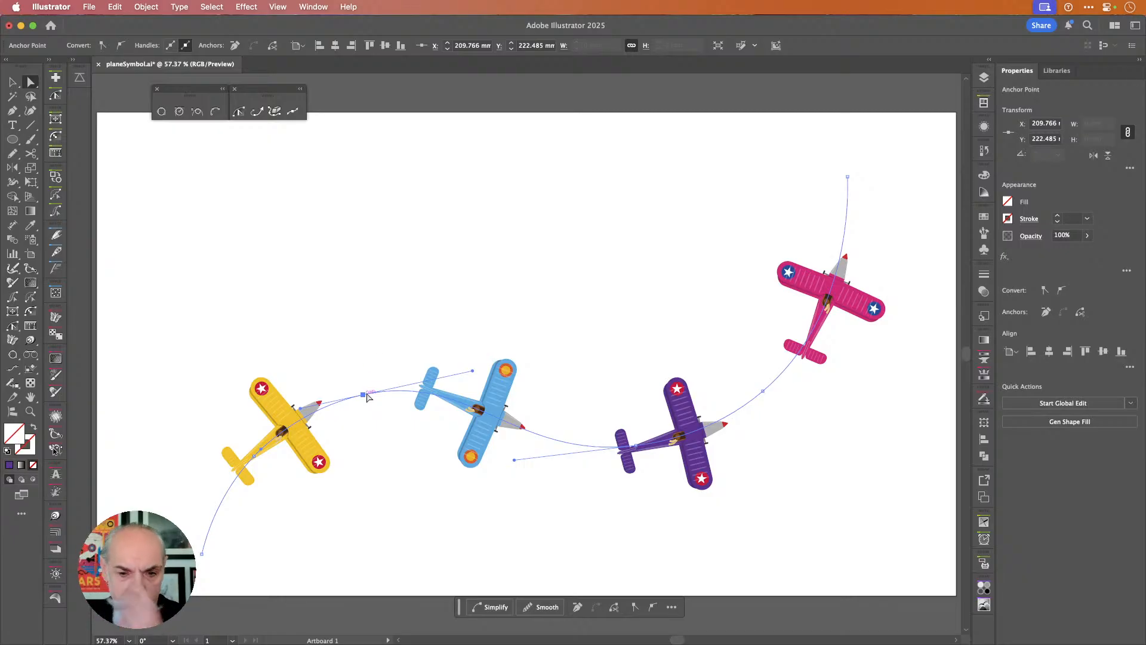
left_click(382, 344)
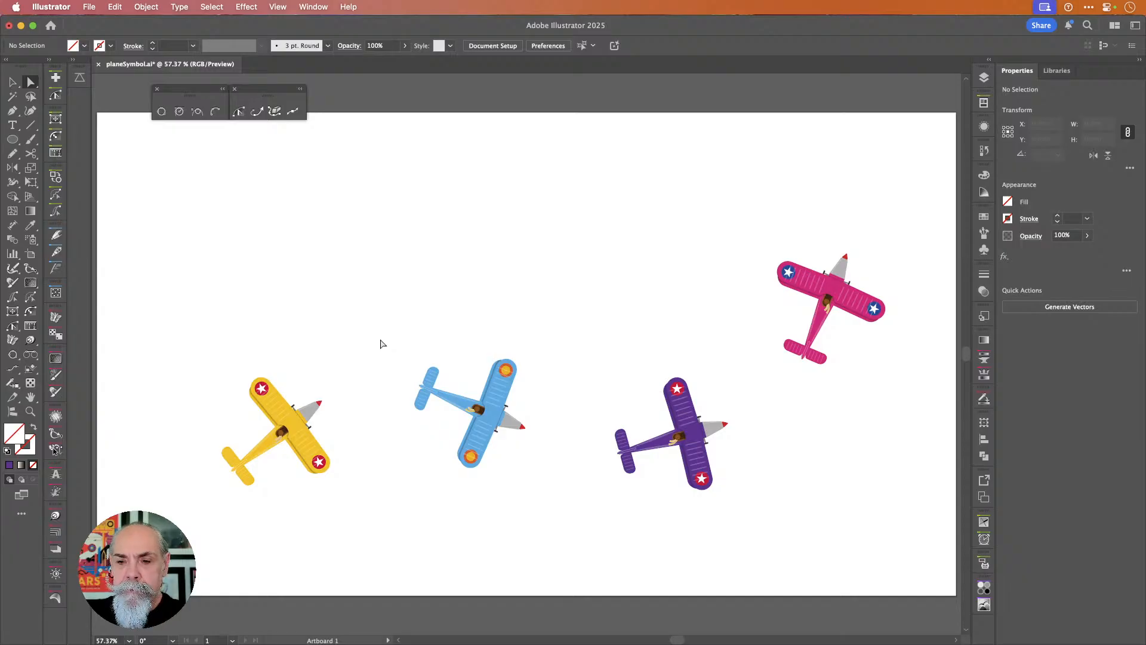
- Select the airplanes-on-path object and toggle its bounding box off and on
scroll(382, 344, "right", 3)
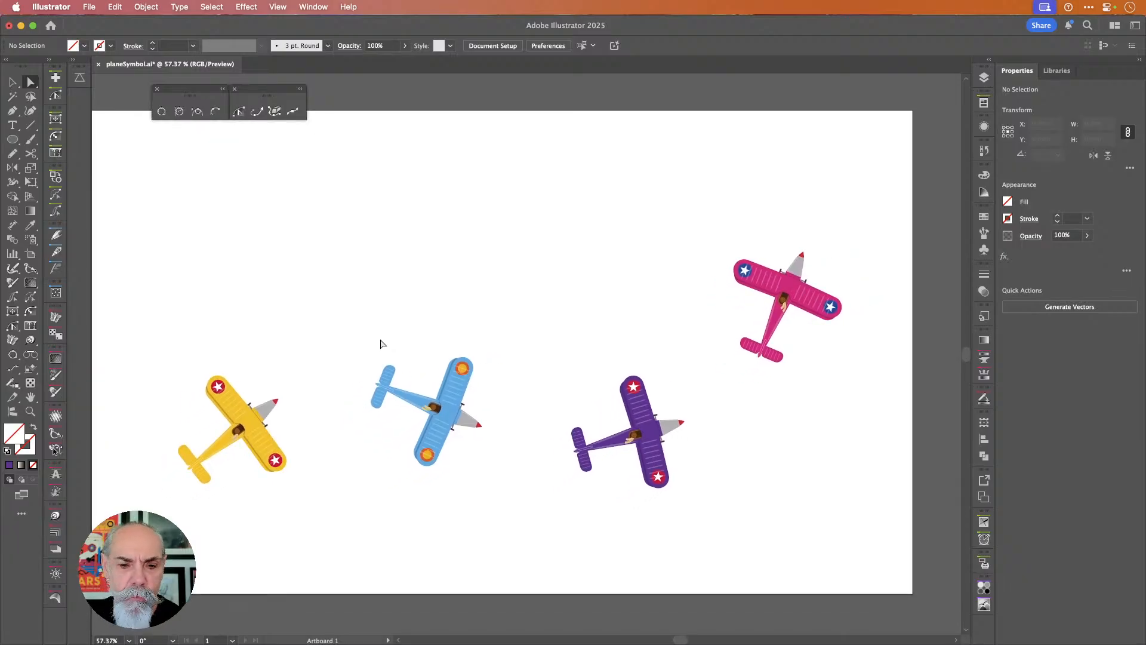
left_click(13, 82)
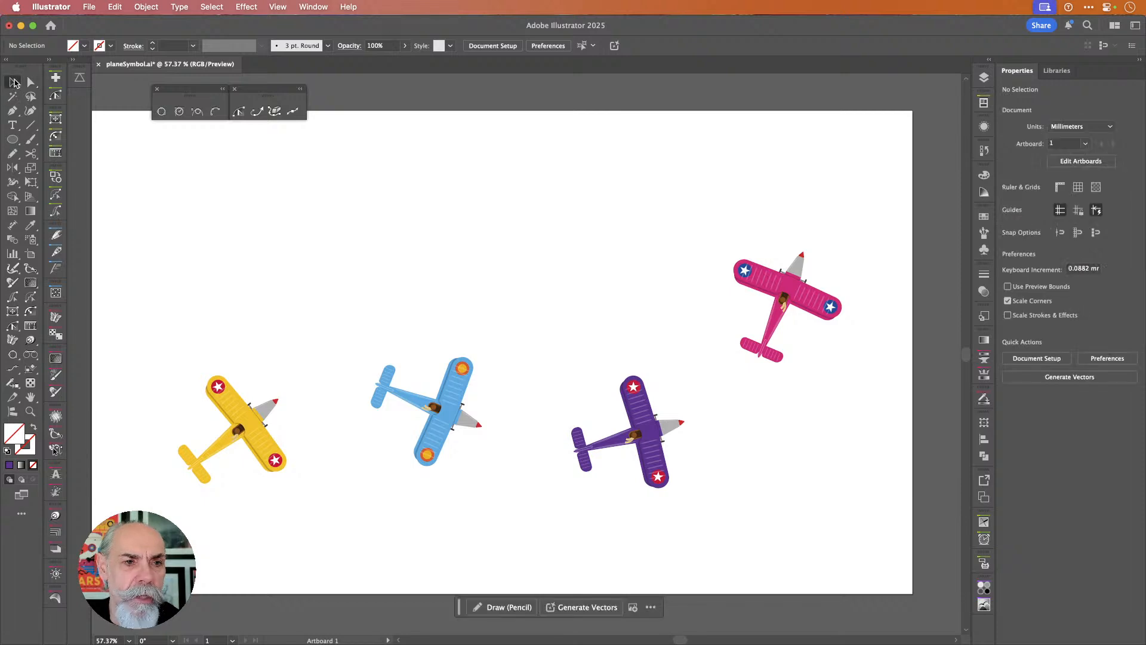
left_click(465, 389)
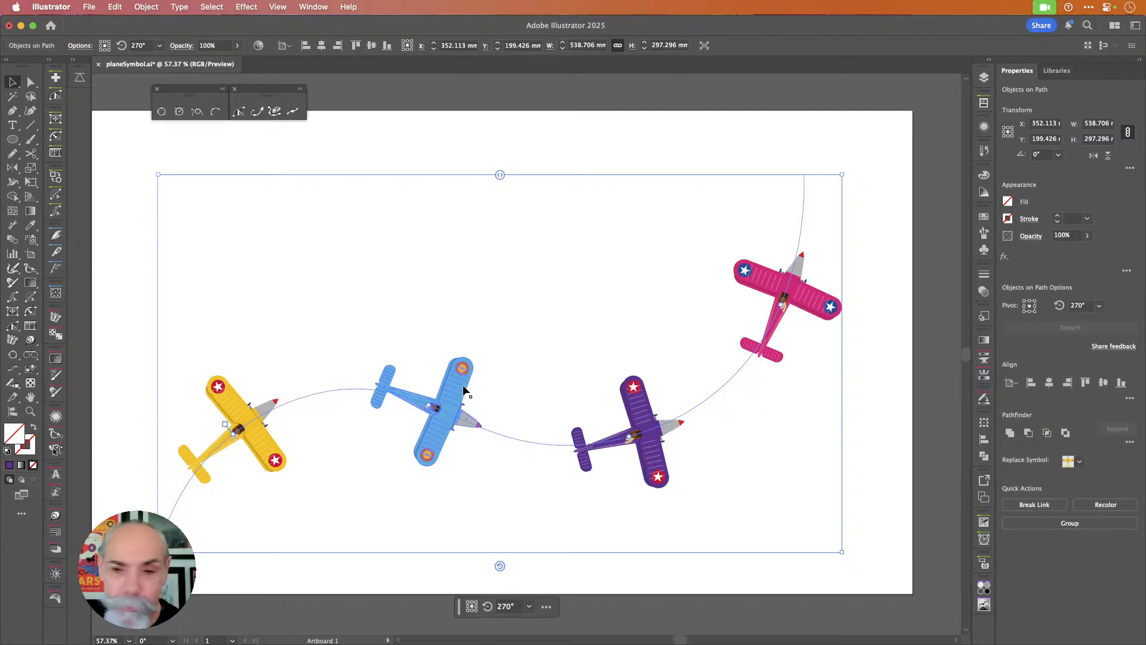
key("super+shift+b")
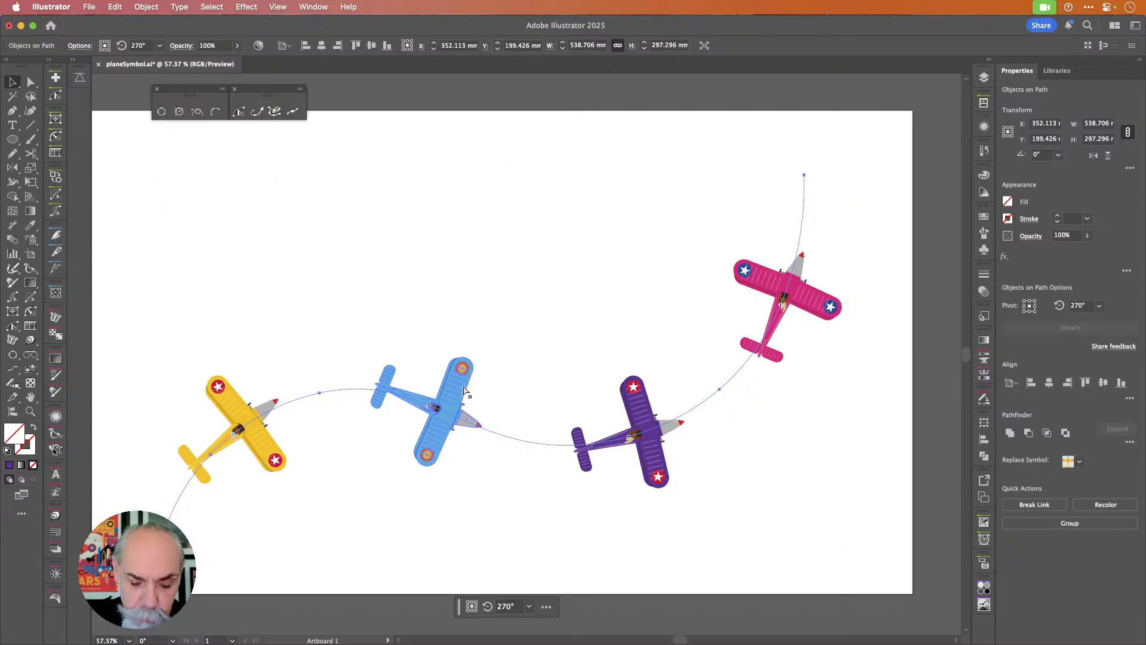
key("super+shift+b")
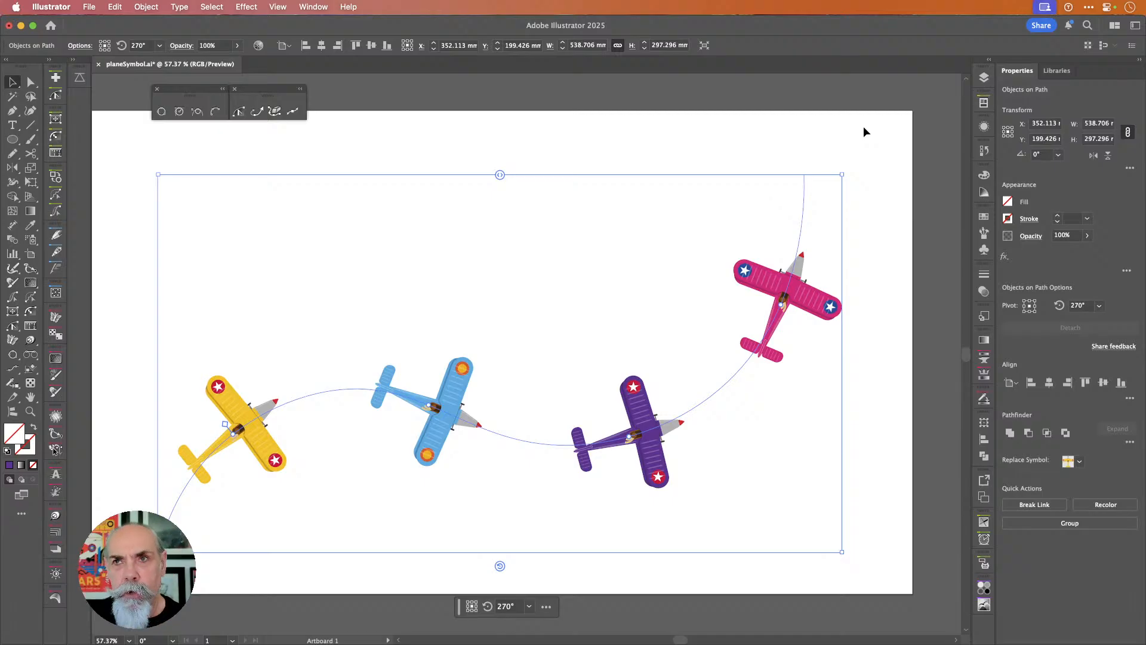
key("a")
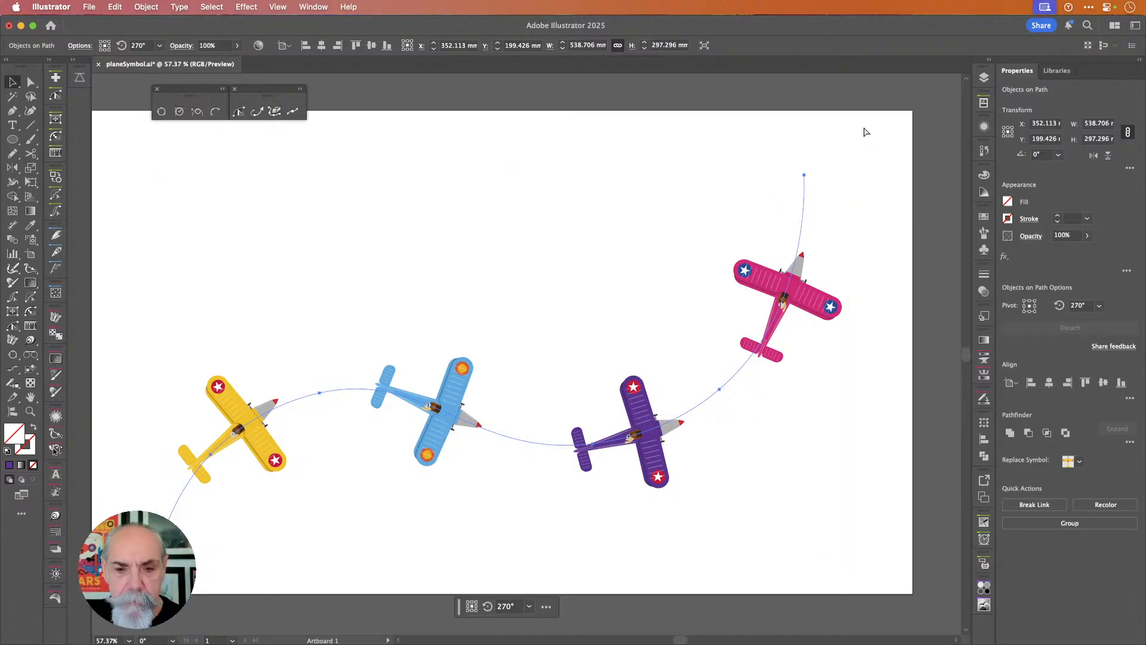
key("v")
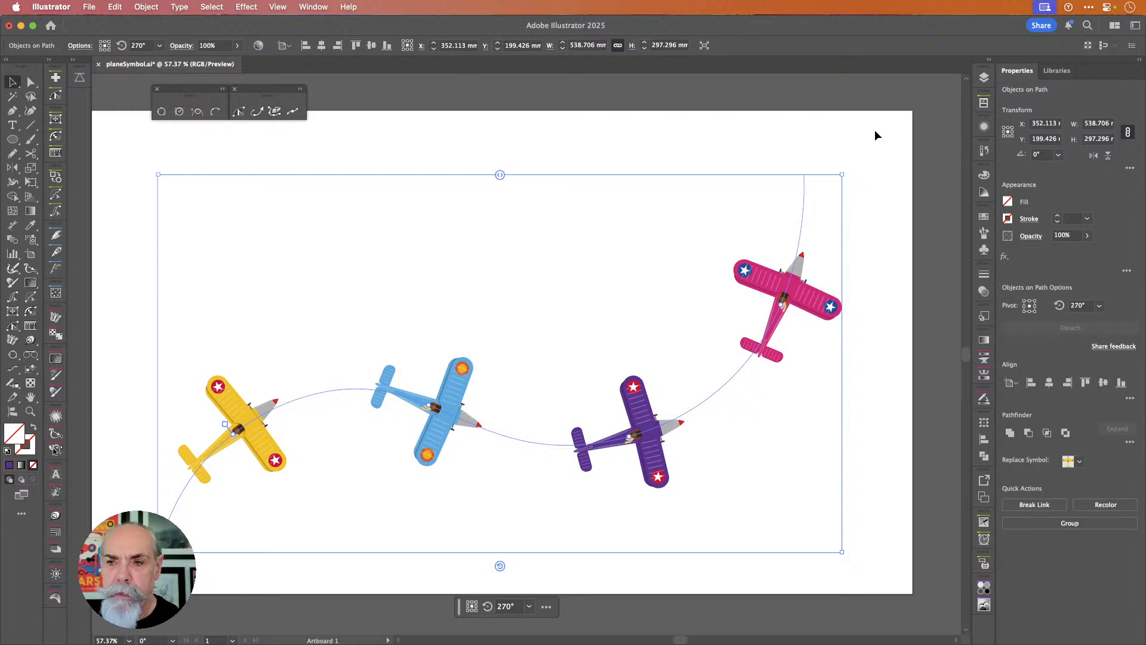
- Reselect the airplanes-on-path object, add a black fill to its appearance, and place the fill below Contents
left_click(871, 135)
left_click(746, 288)
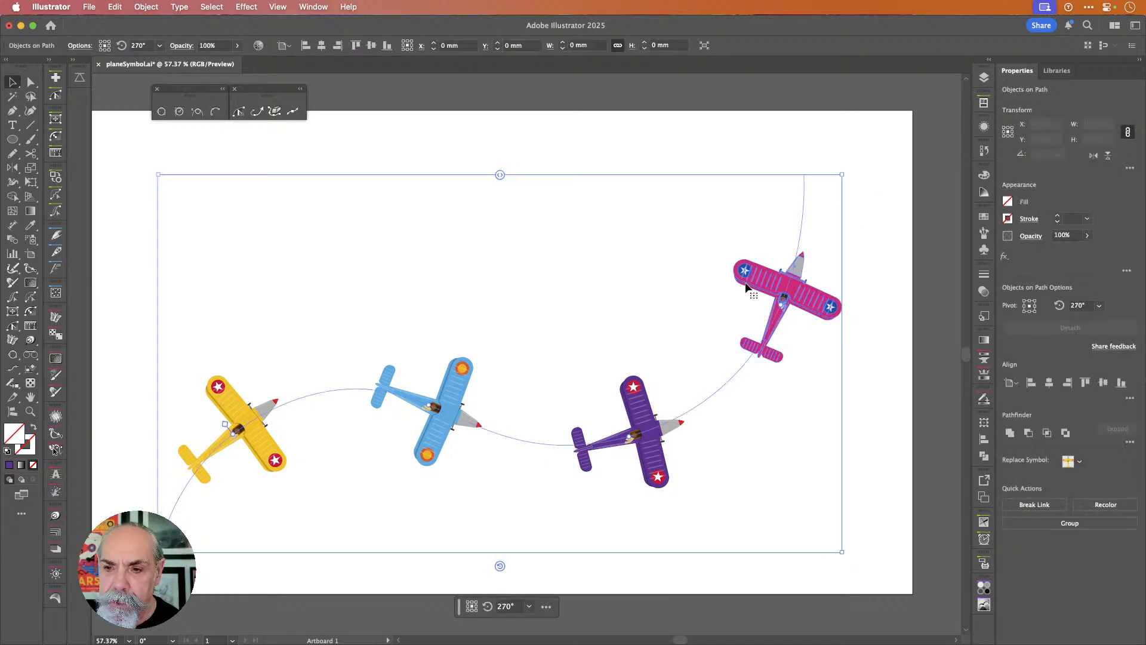
left_click(984, 127)
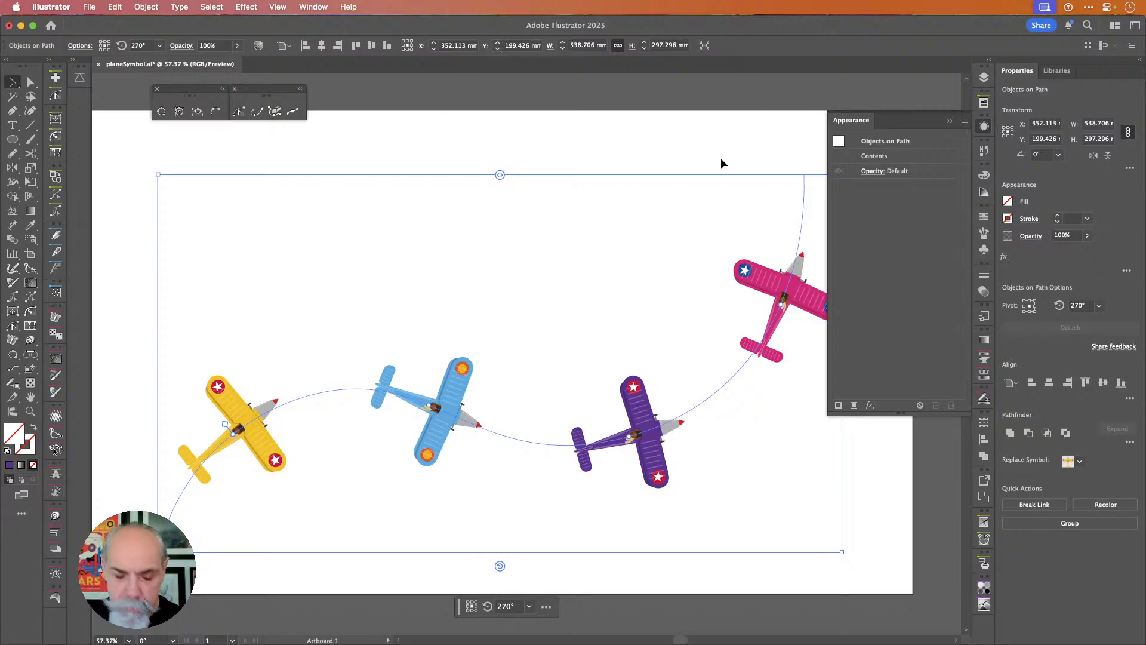
key("a")
key("v")
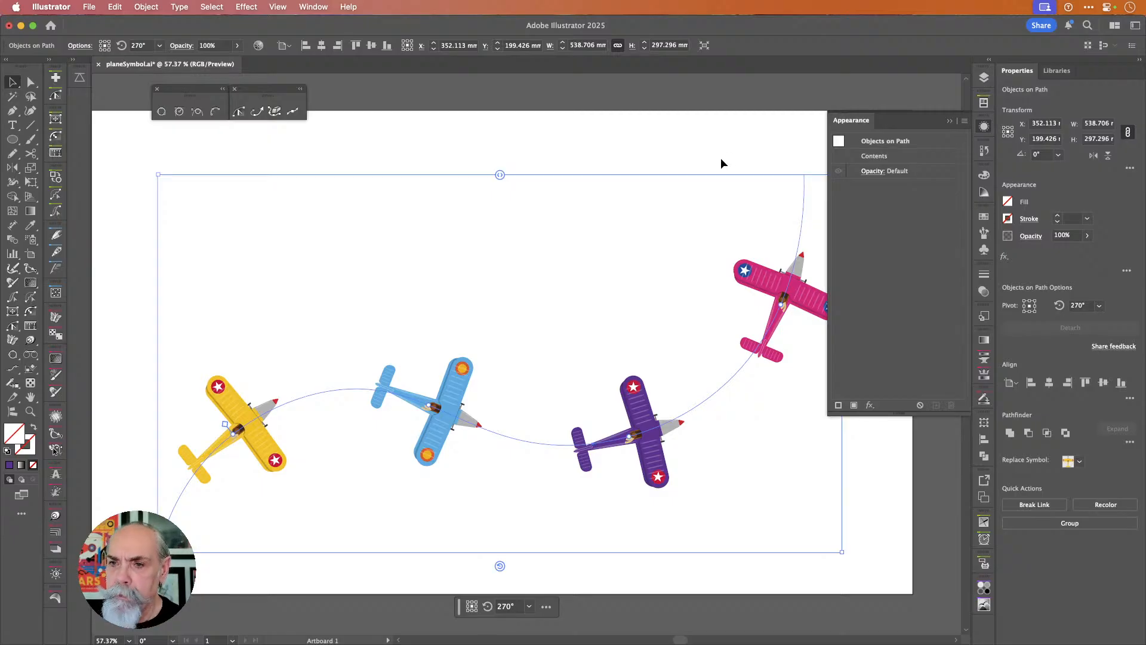
key("a")
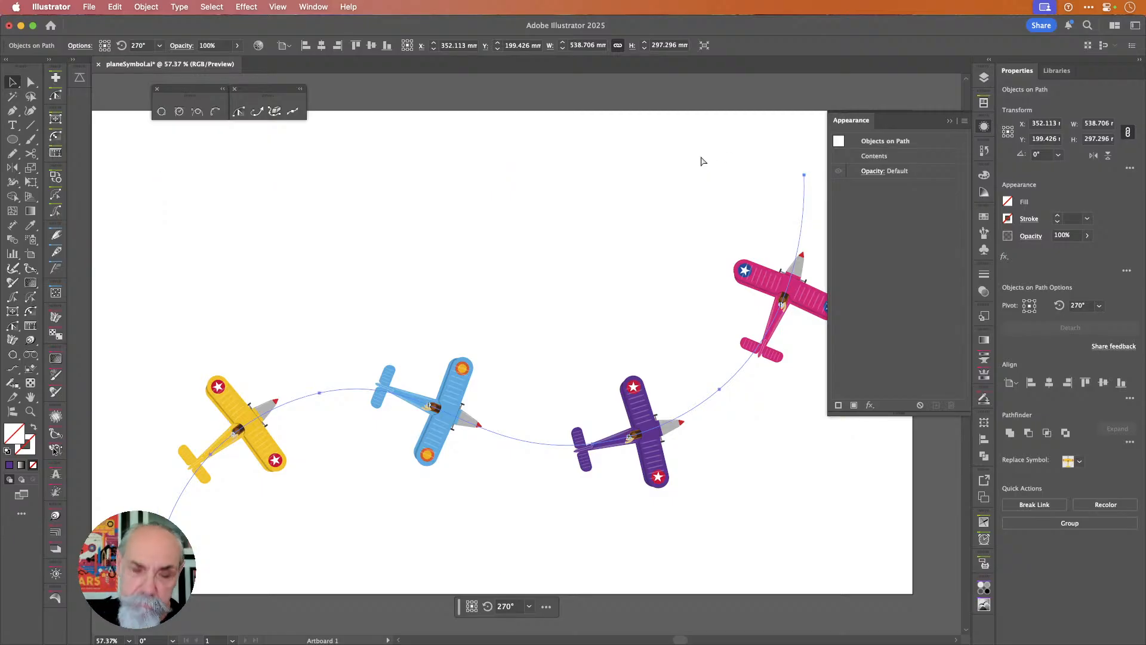
key("v")
key("shift+x")
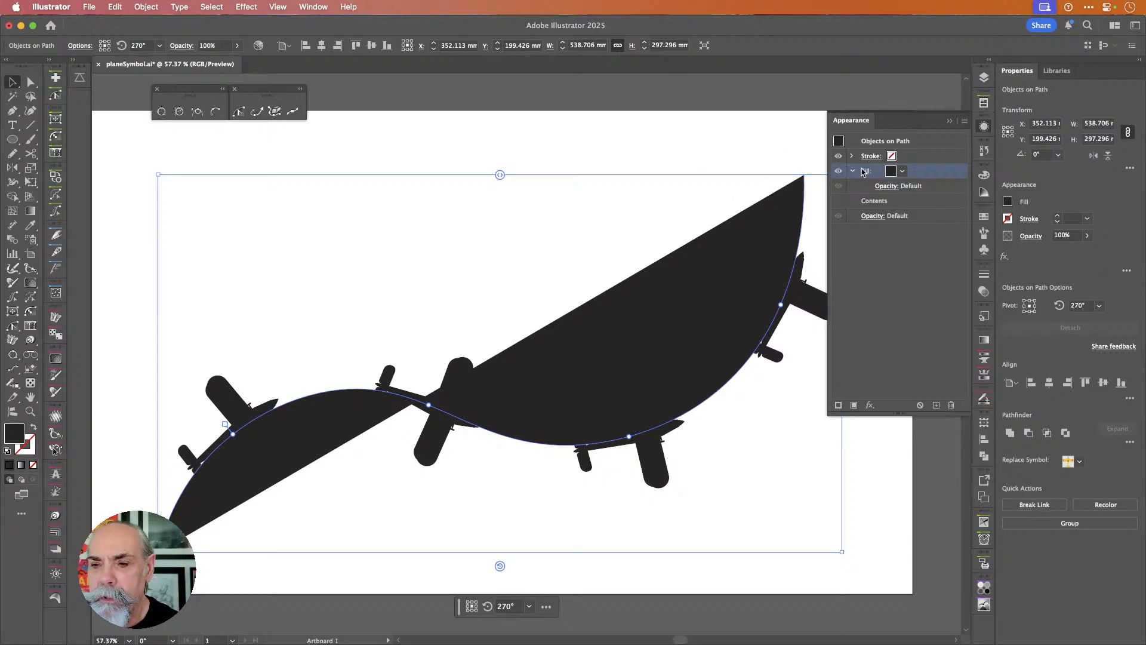
left_click_drag(934, 174, 936, 206)
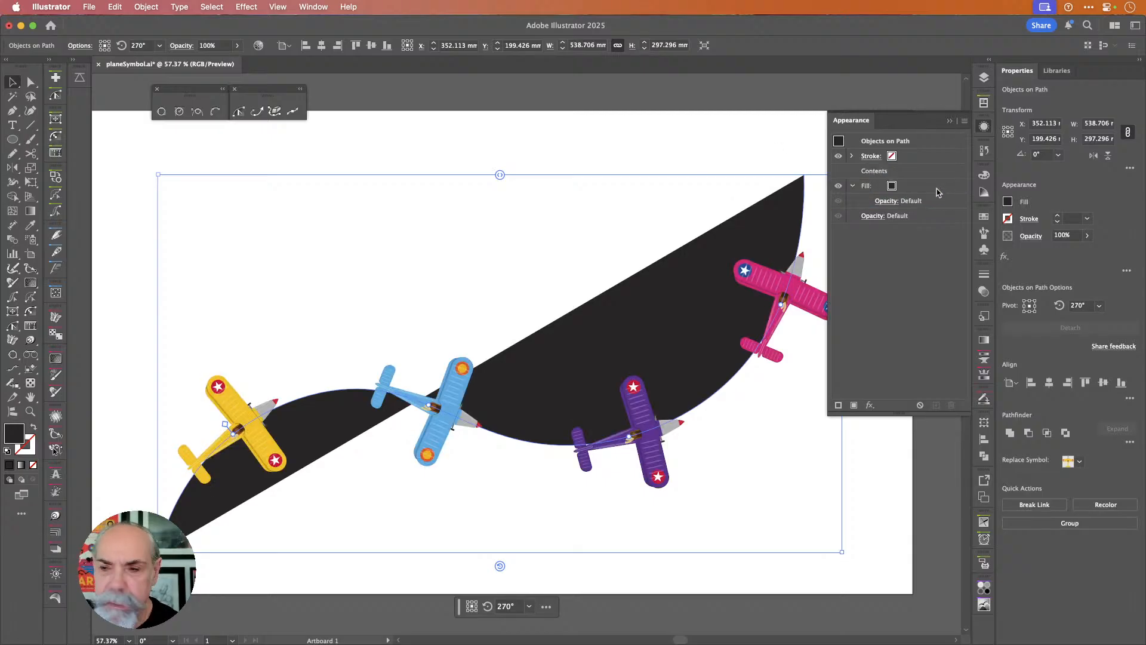
- Apply an Offset Path effect of 3.528 mm with Round joins to the black fill of the airplanes-on-path object
left_click(935, 190)
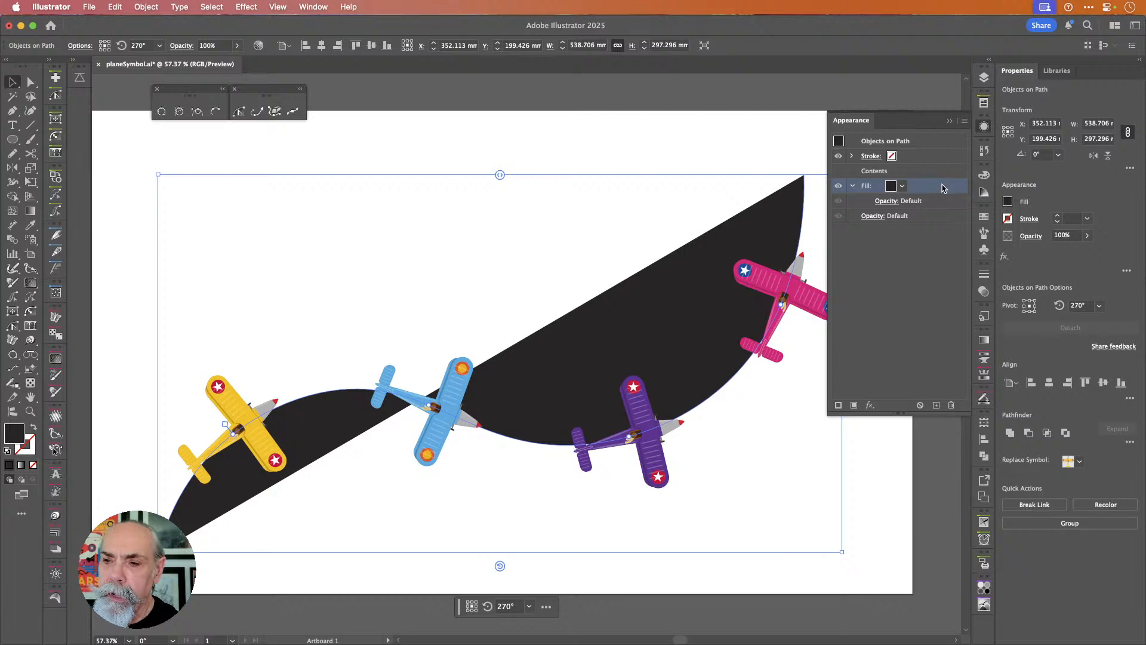
left_click(870, 405)
mouse_move(870, 396)
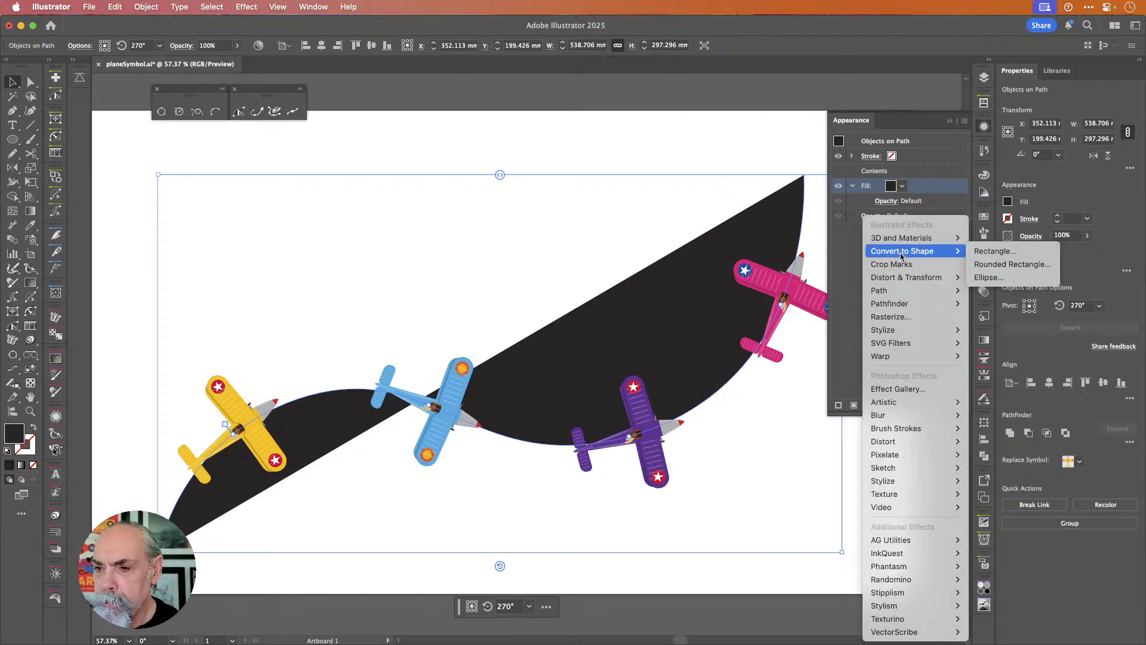
mouse_move(926, 291)
left_click(982, 290)
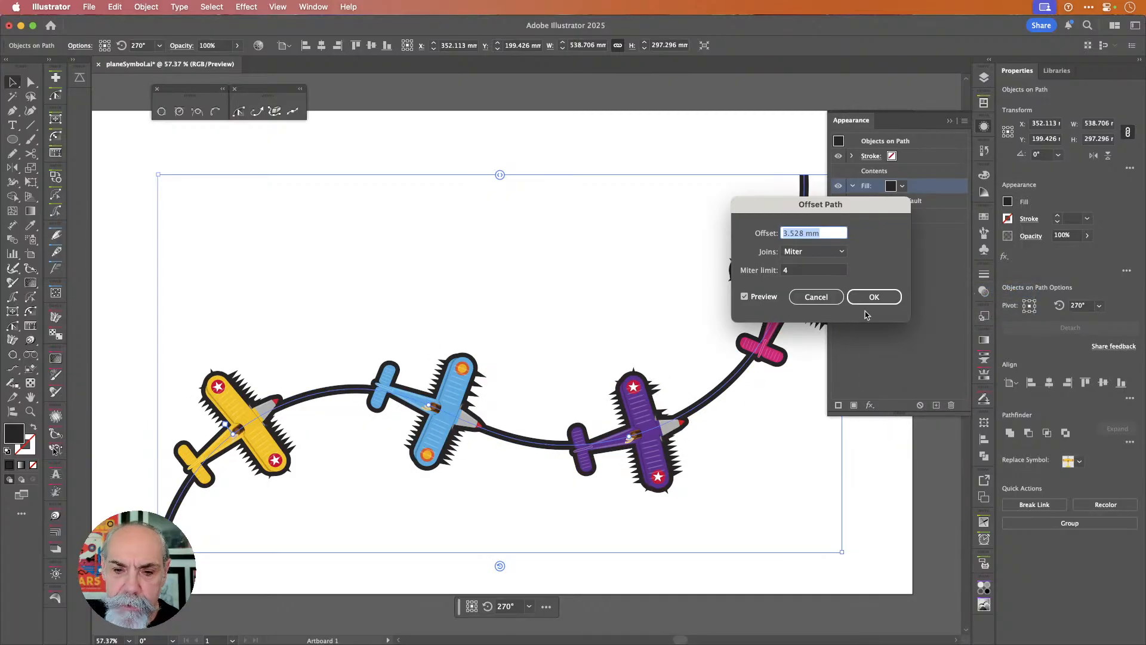
left_click(813, 251)
left_click(806, 278)
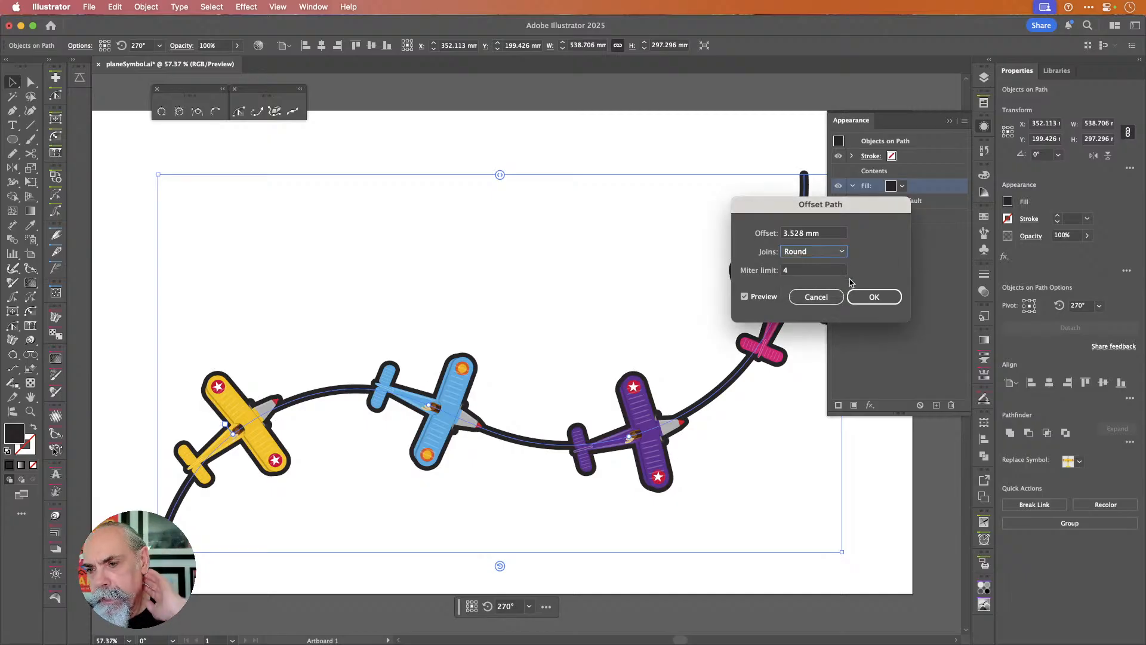
left_click(874, 296)
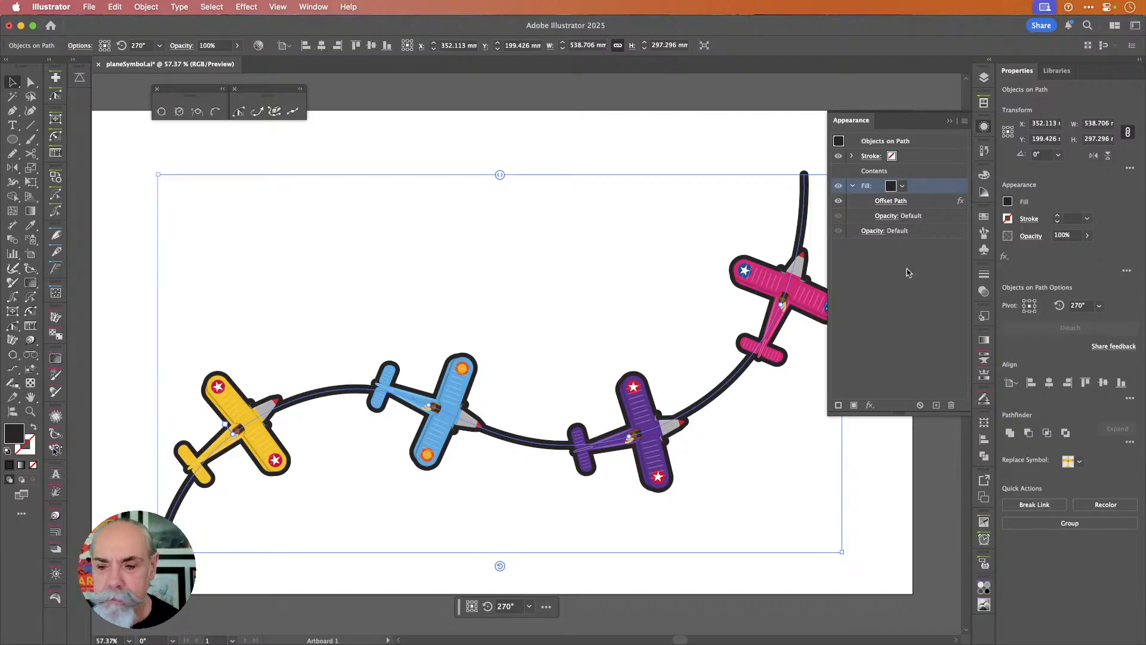
- Add a Pathfinder Add effect to the black fill, below its Offset Path effect
left_click(875, 409)
mouse_move(876, 409)
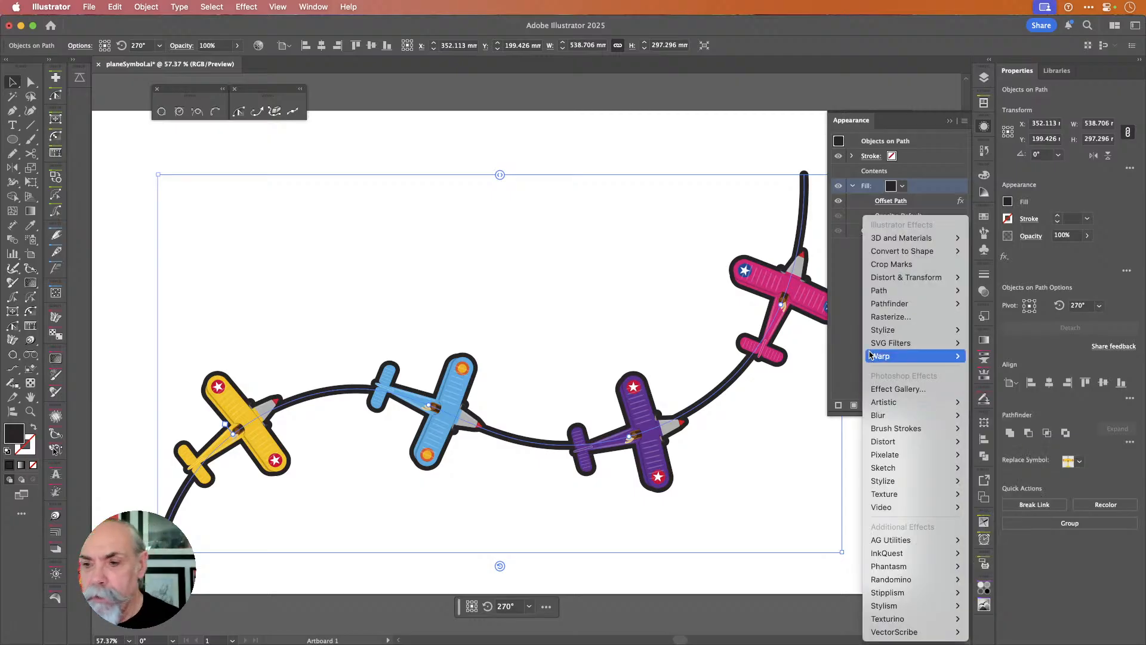
mouse_move(887, 309)
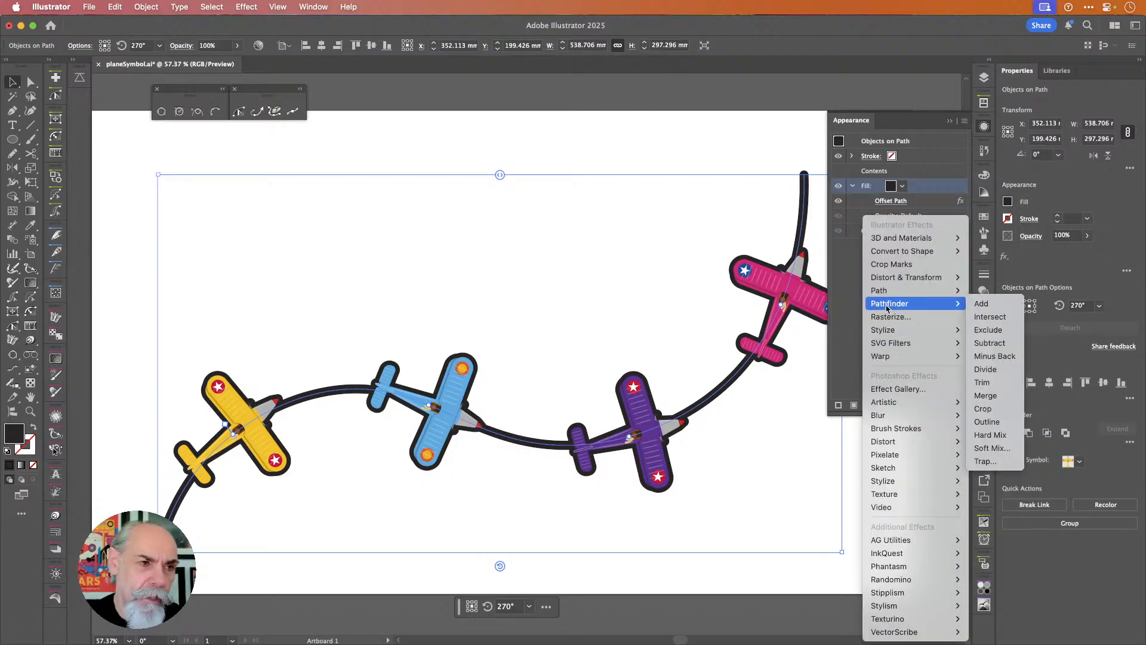
left_click(996, 310)
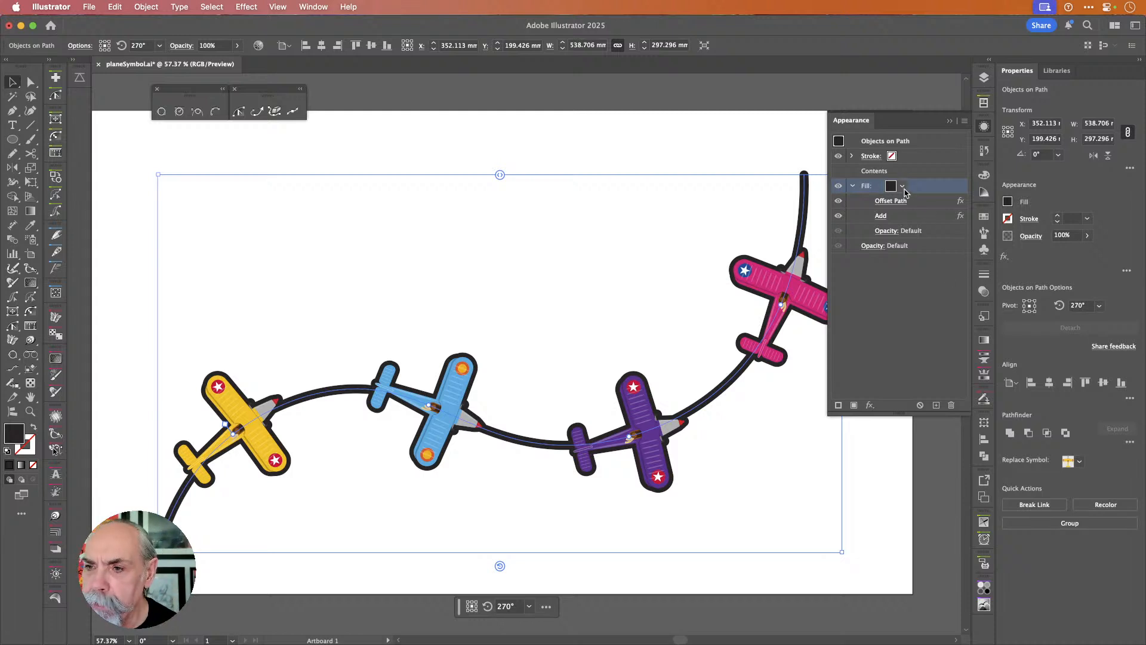
- Try Minus Back as the operation of the fill's Pathfinder effect
left_click(883, 216)
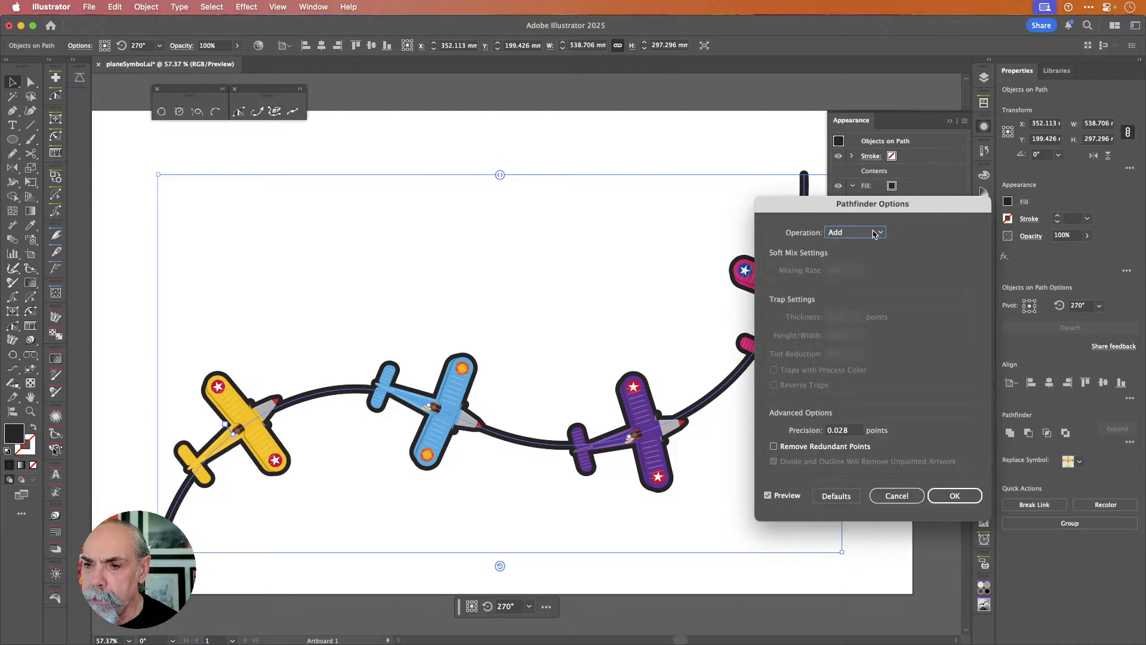
left_click(878, 232)
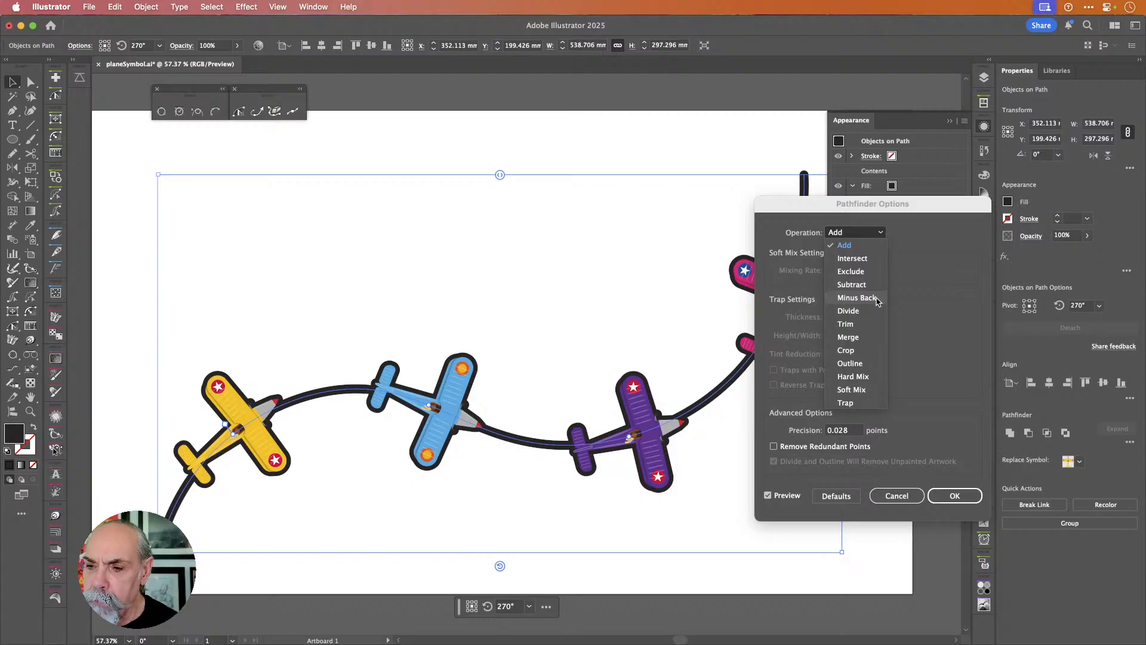
left_click(857, 298)
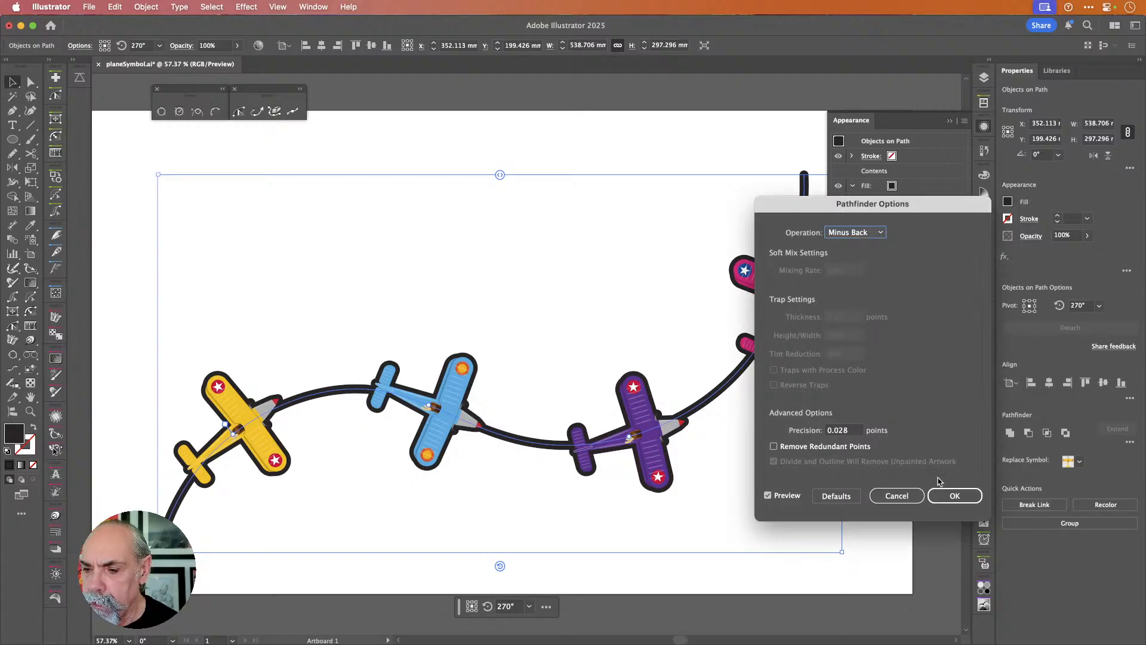
left_click(951, 497)
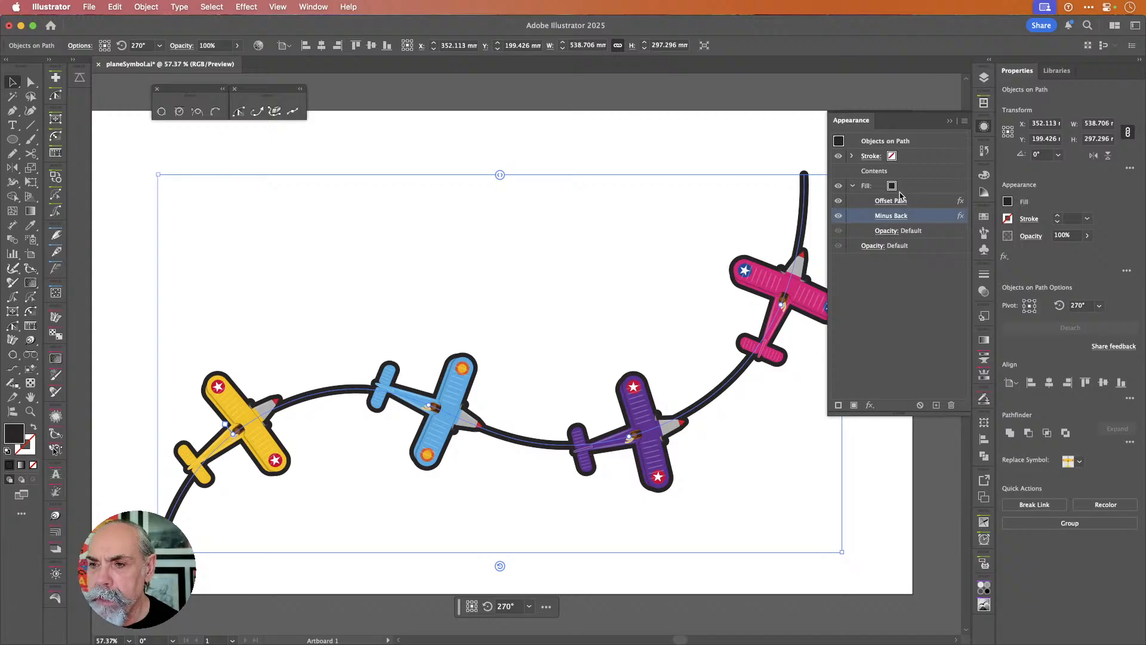
- Set the operation of the fill's Pathfinder effect to Divide and collapse the Appearance settings
left_click(902, 217)
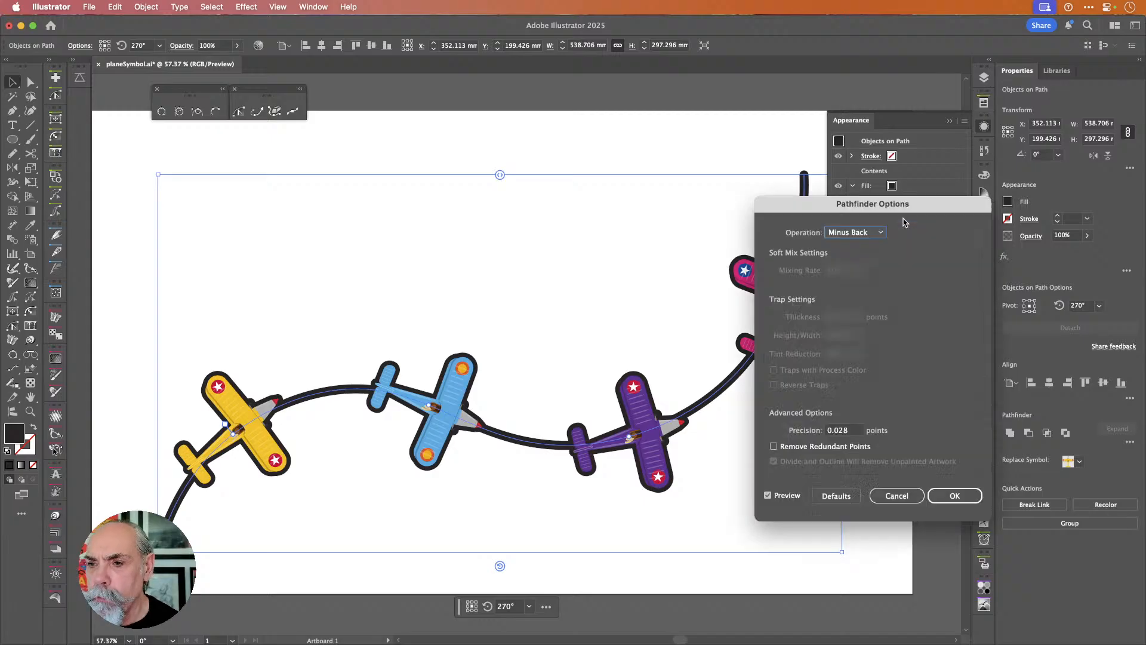
left_click(865, 233)
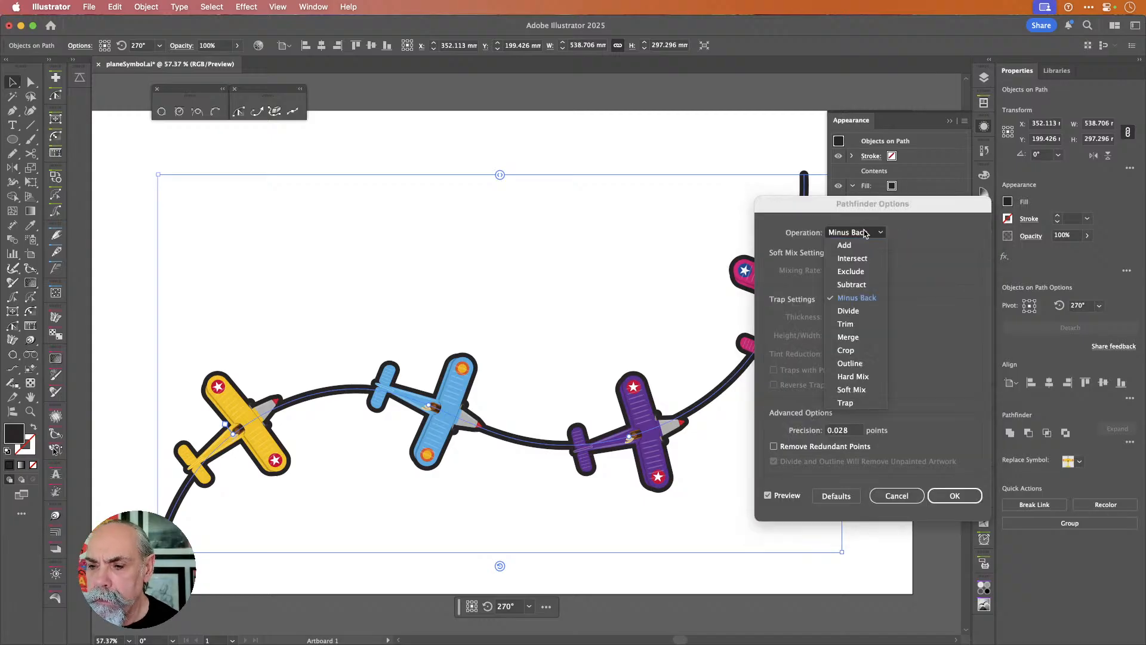
left_click(853, 311)
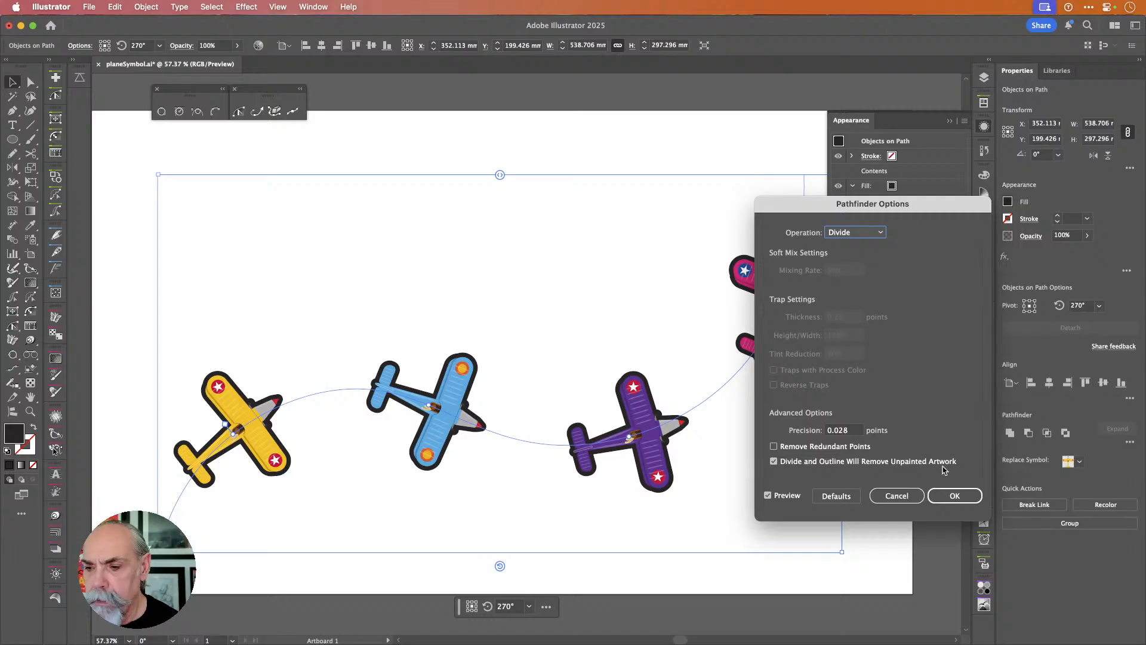
left_click(955, 497)
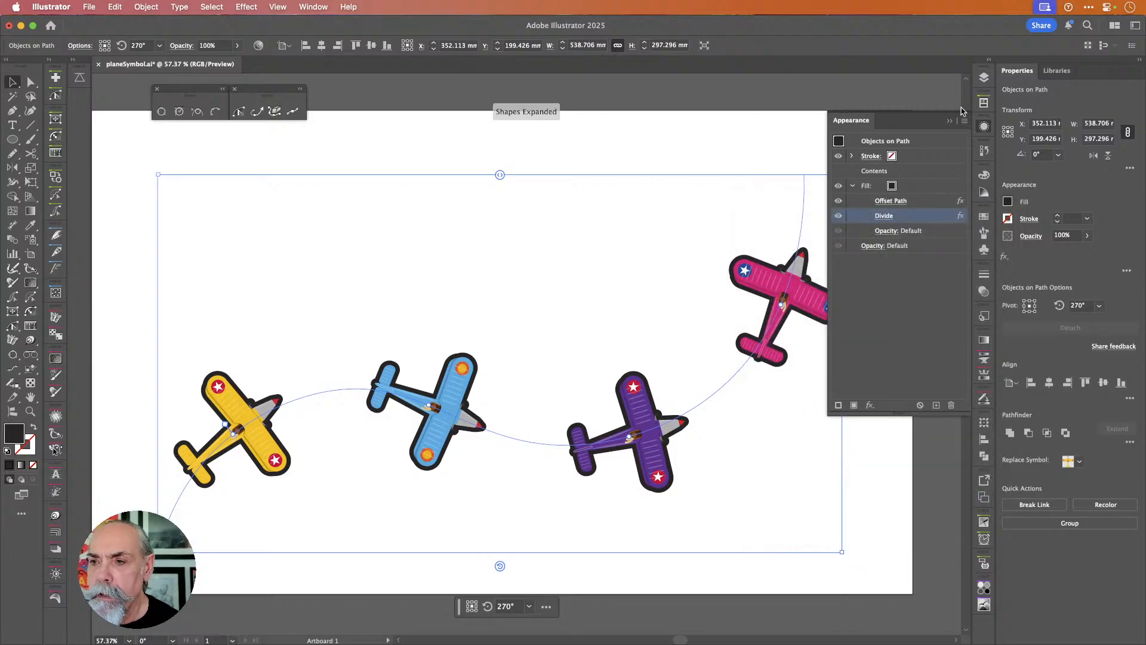
left_click(984, 126)
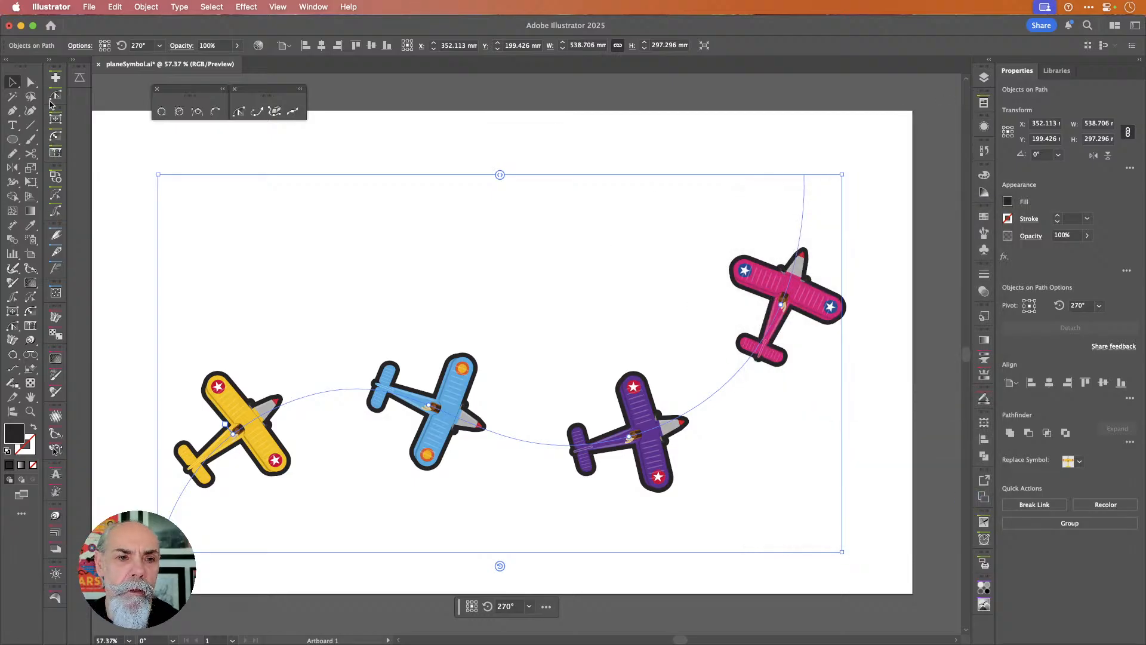
- Deselect and reselect the airplanes-on-path object, and slide the outlined airplanes forward along the path and back near their starting position
left_click(158, 144)
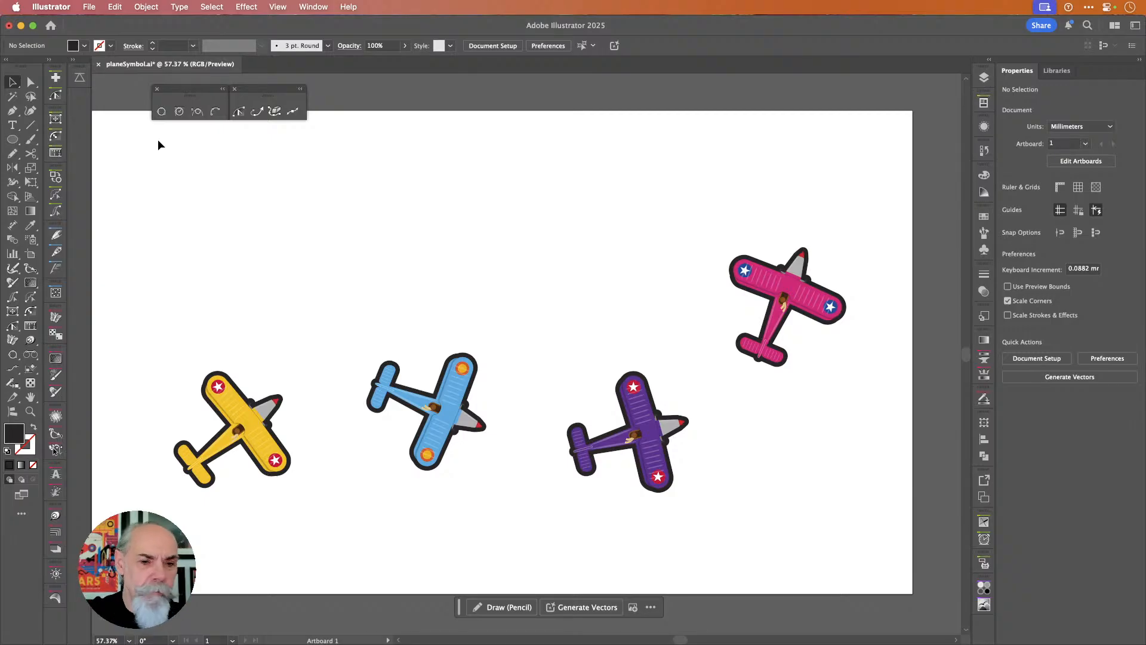
left_click(234, 402)
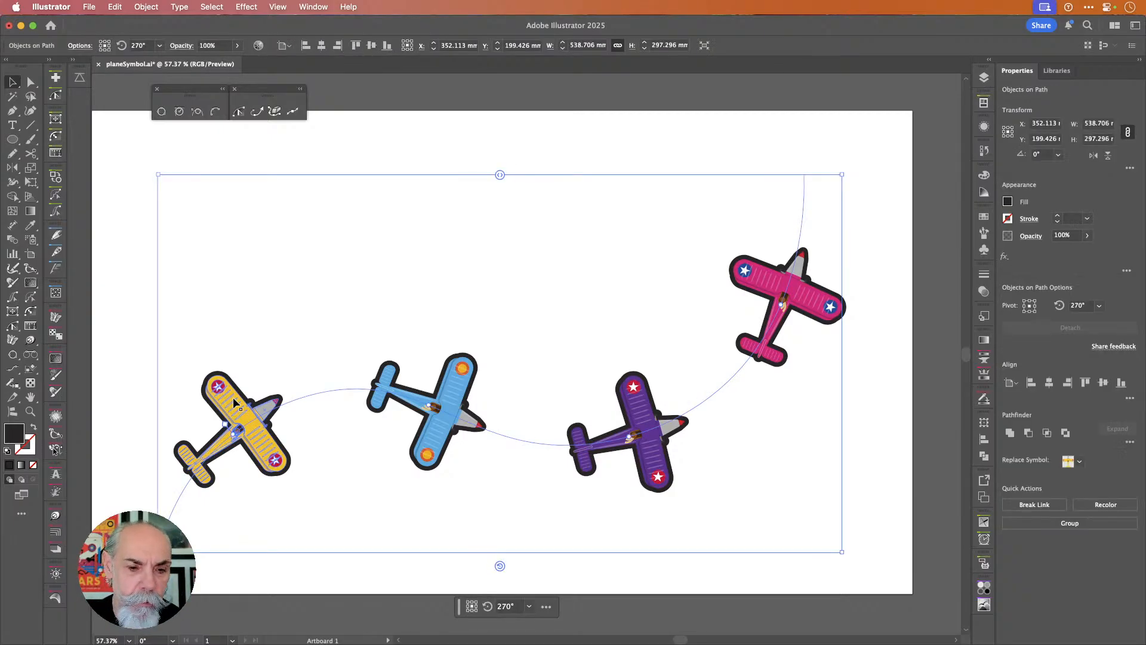
left_click_drag(225, 423, 287, 399)
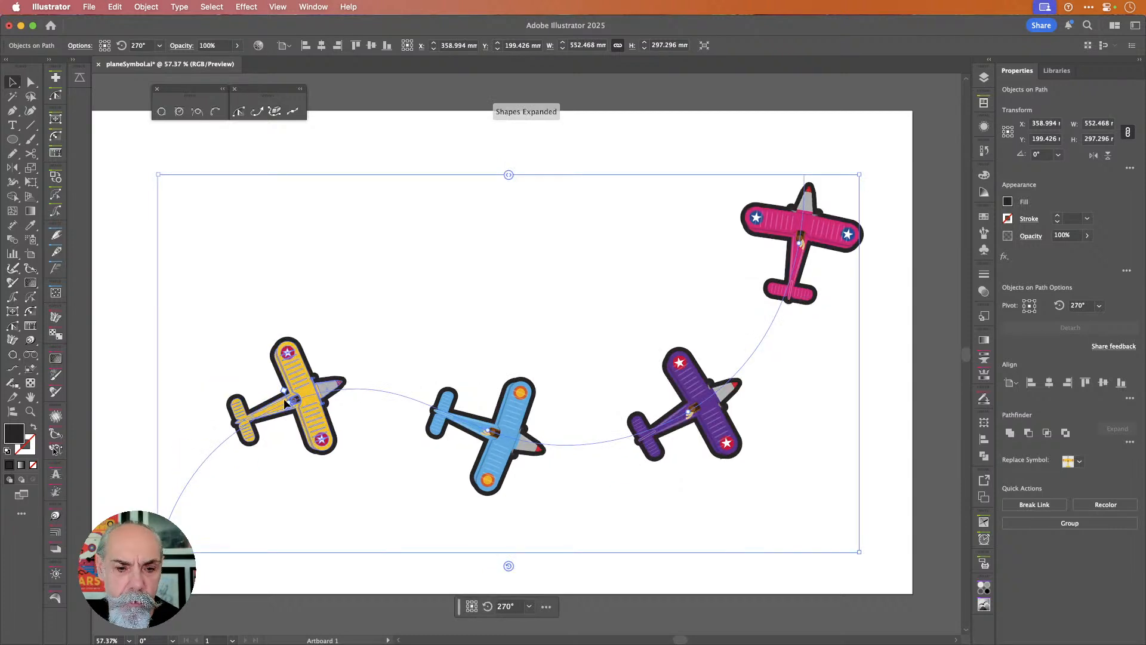
left_click_drag(282, 389, 235, 421)
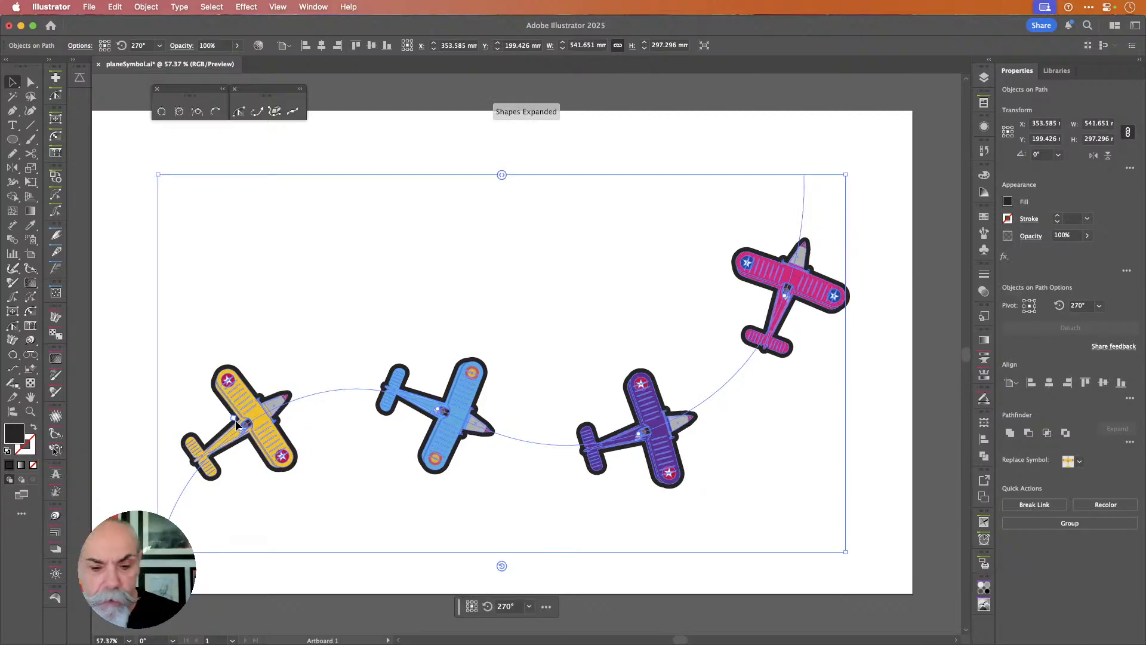
- Try other pivot points for the airplanes on the path, return to the centre pivot, and deselect the object
left_click(473, 610)
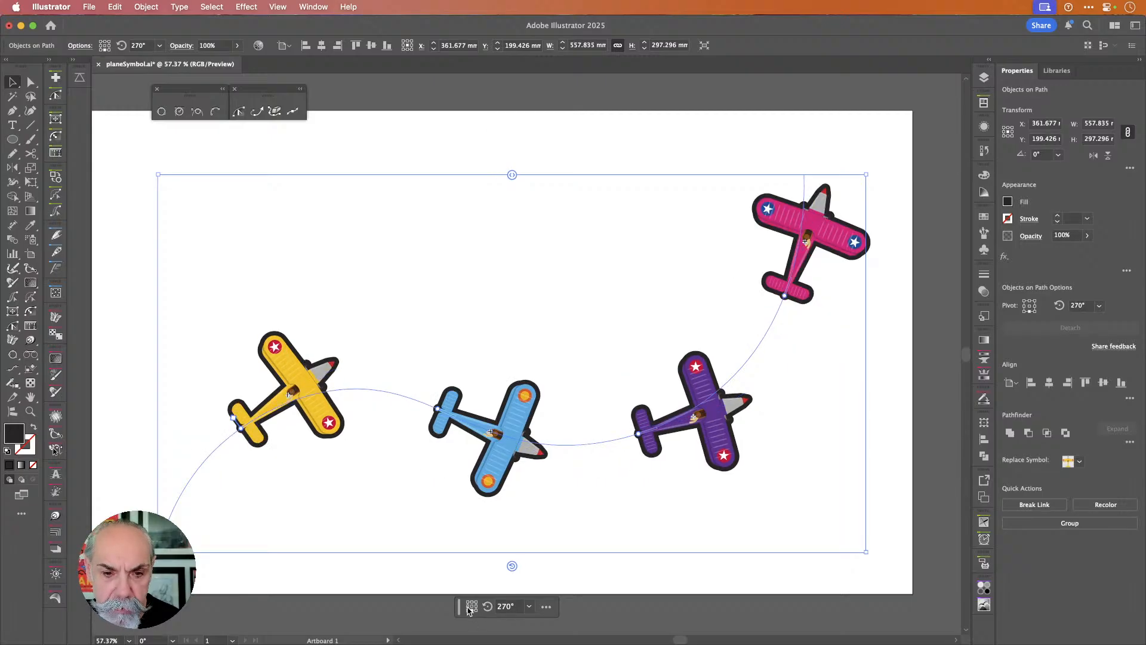
left_click(470, 609)
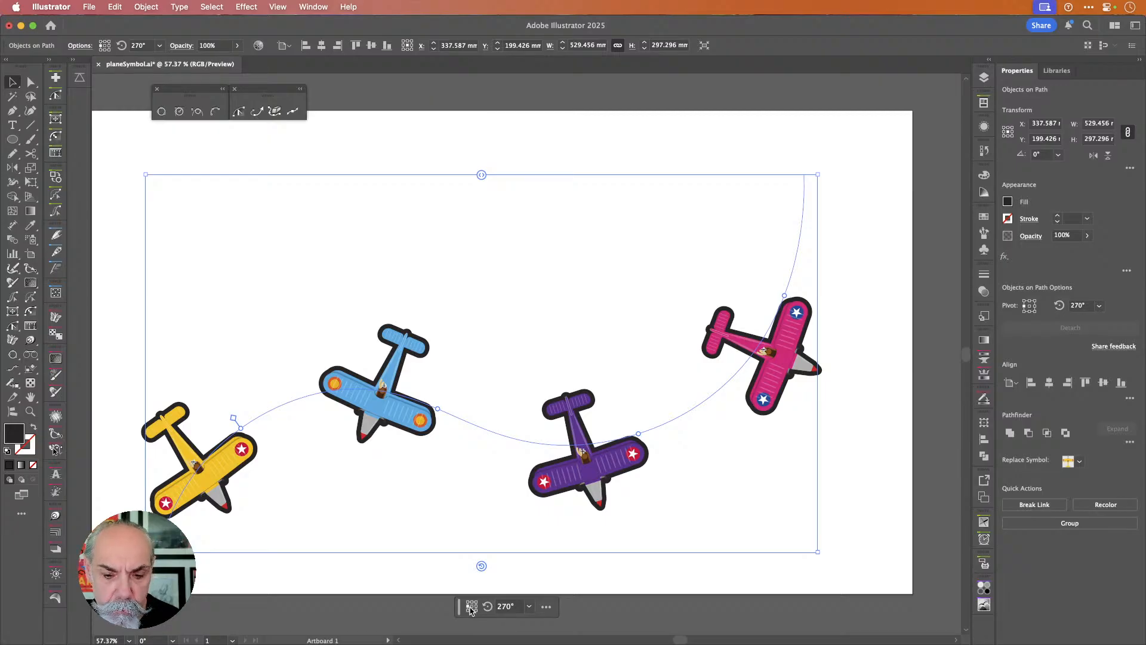
left_click(470, 609)
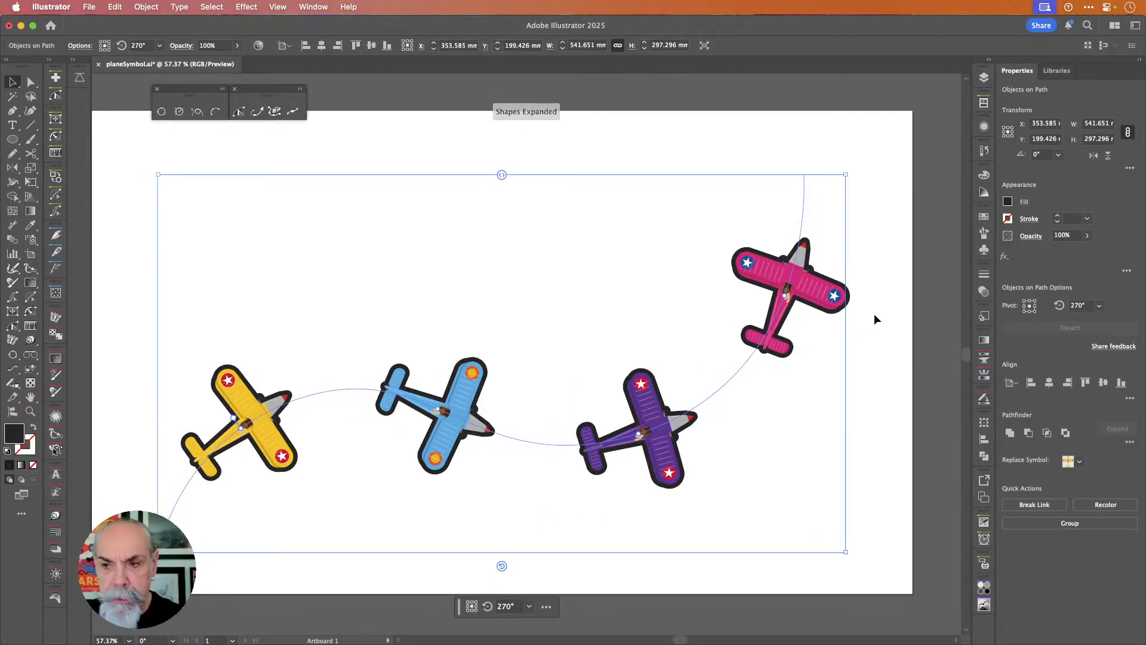
left_click(889, 319)
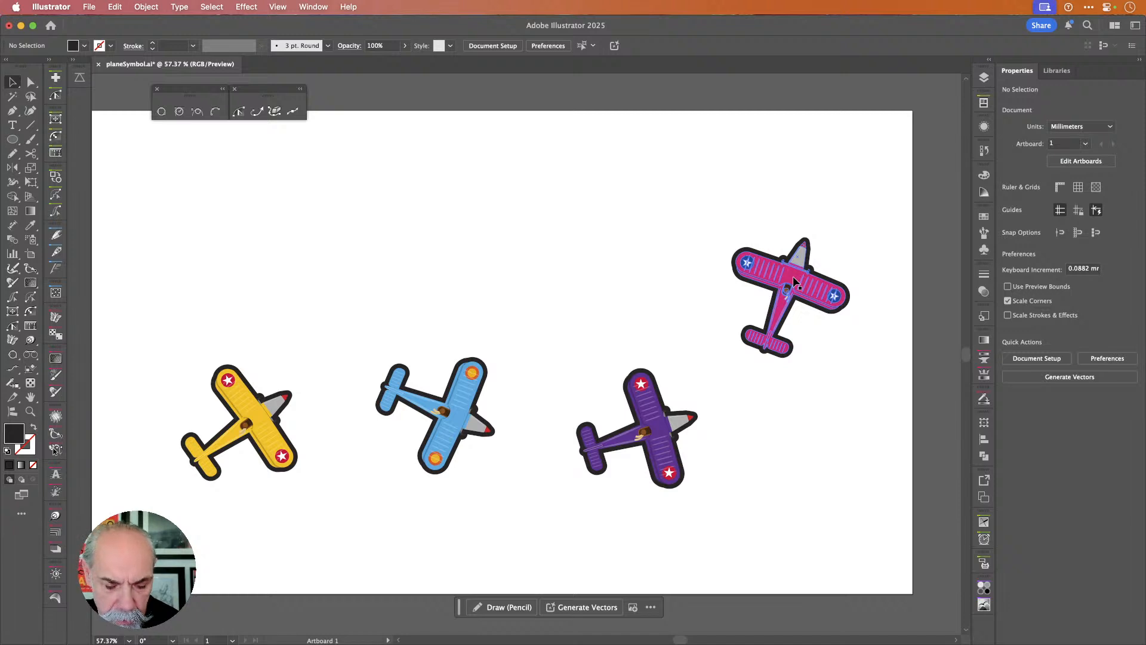
- Directly select the pink airplane at the path's upper end, change its fill to the yellow-green swatch, and deselect it
key("a")
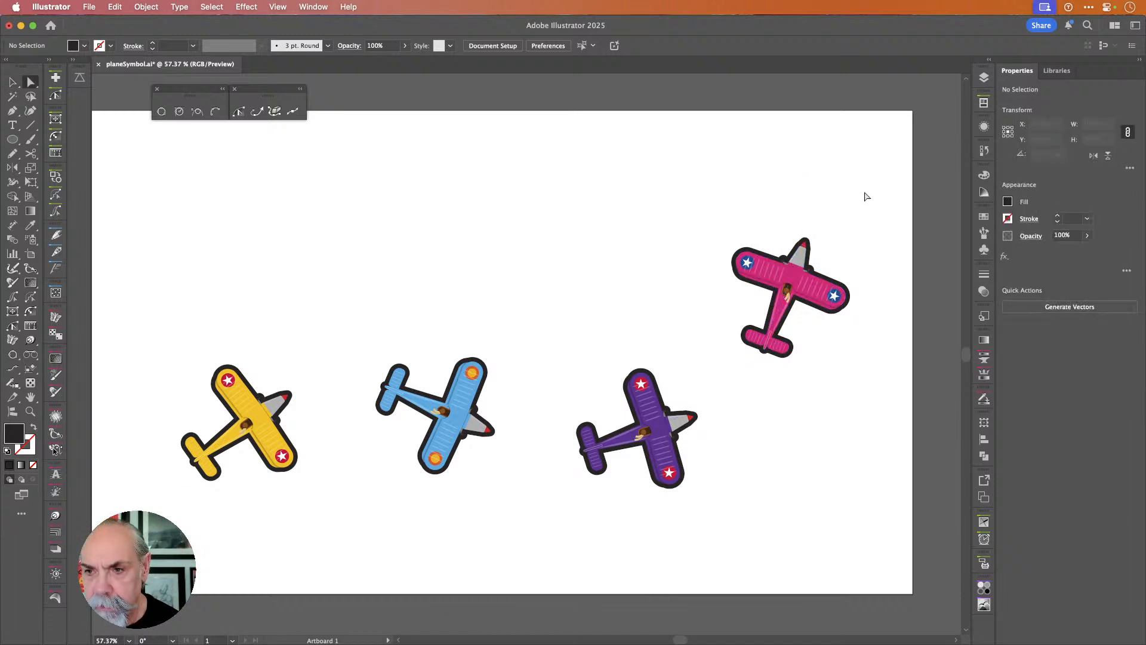
left_click(792, 280)
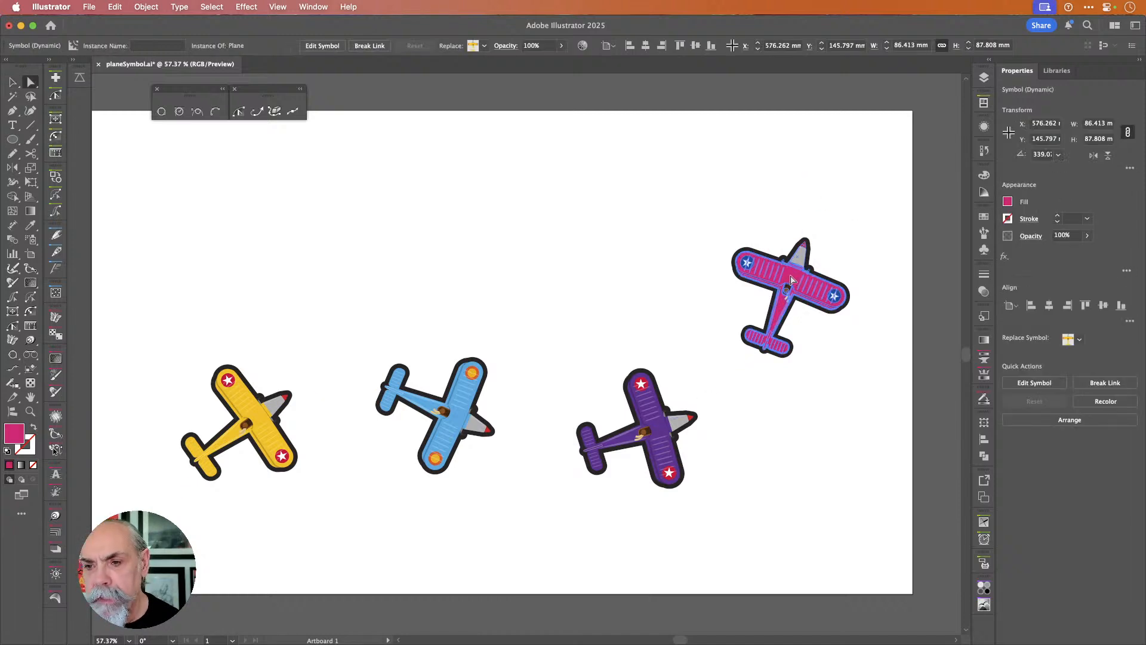
left_click(1013, 204)
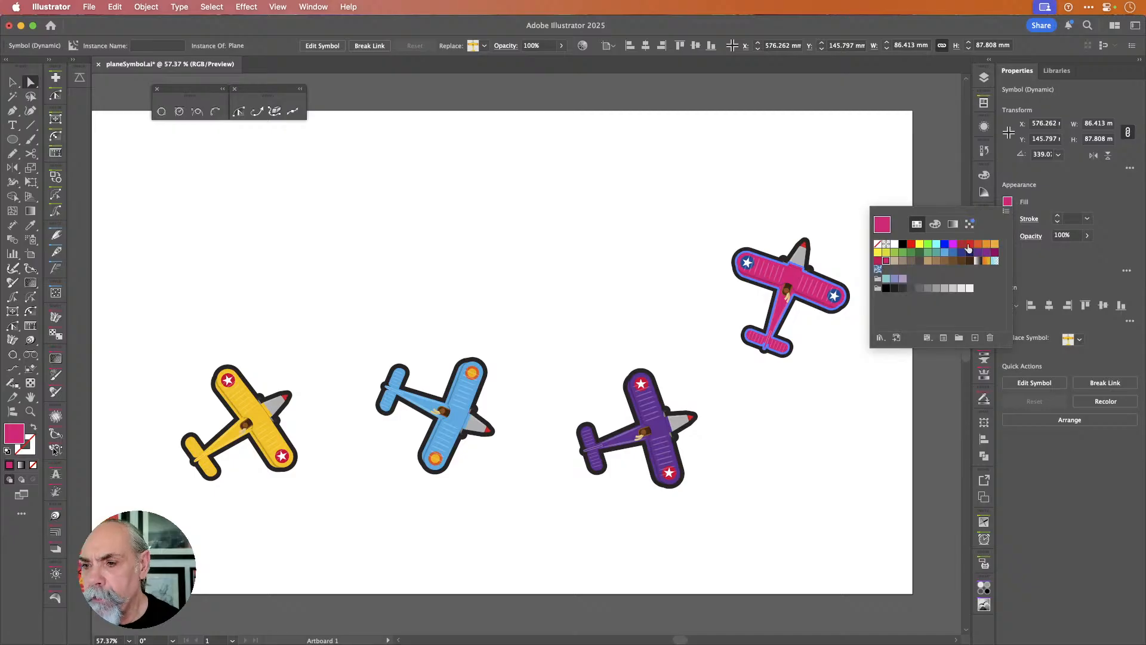
left_click(886, 252)
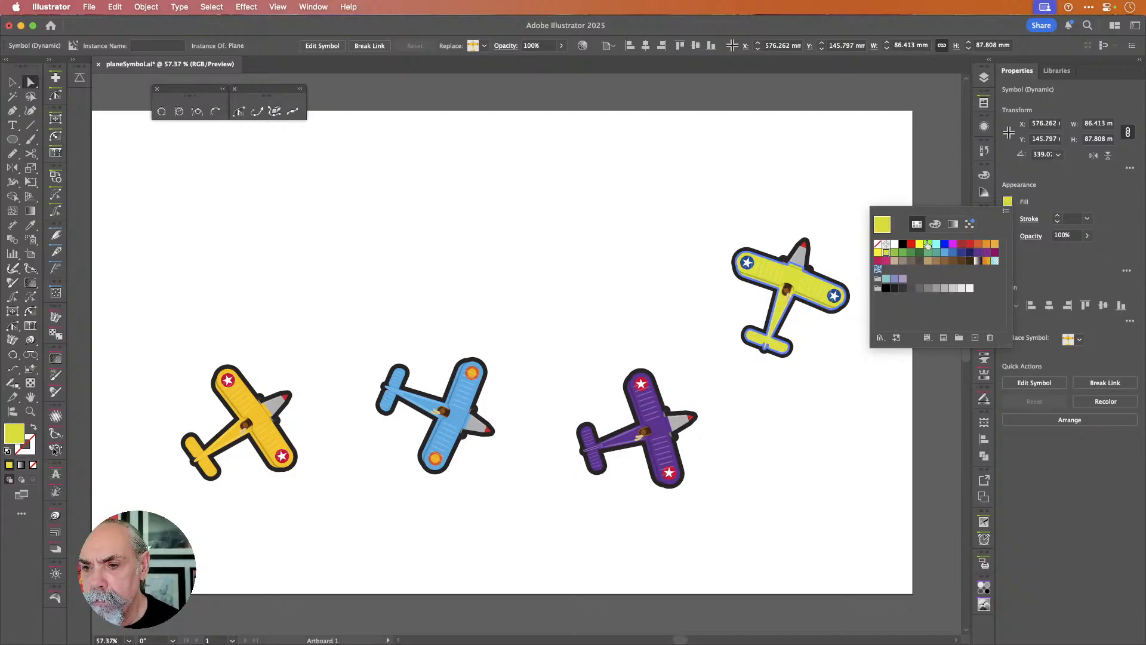
left_click(1088, 185)
left_click(946, 147)
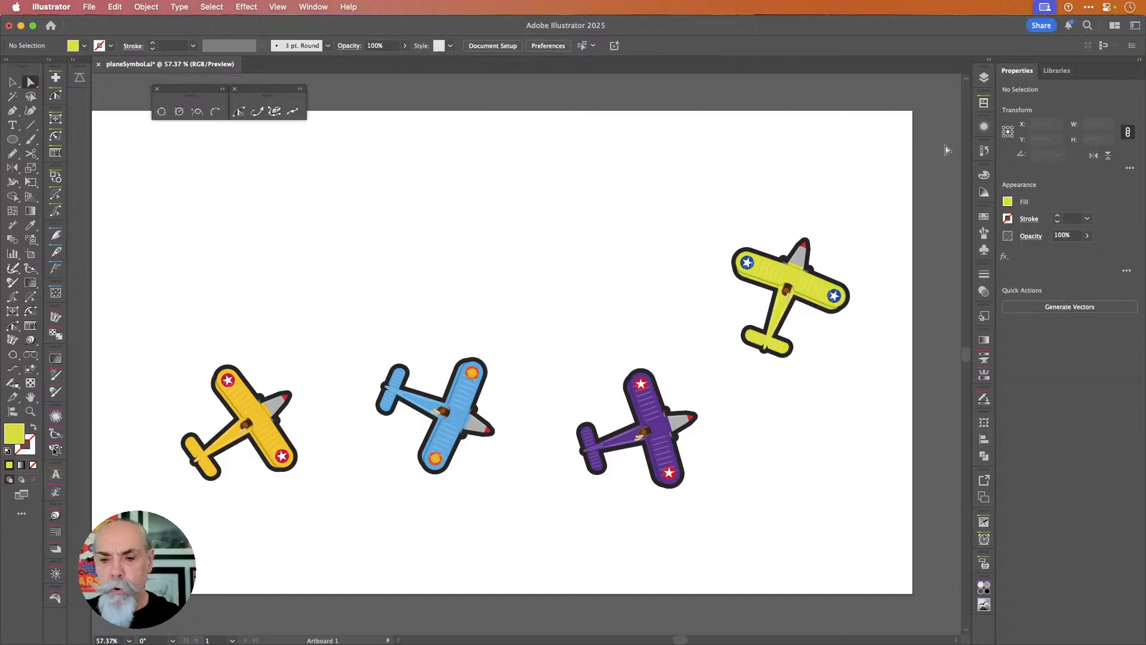
- Examine the black outline around the yellow-green airplane up close, fit the artboard in view, and return to the Selection tool
scroll(821, 343, "up", 5)
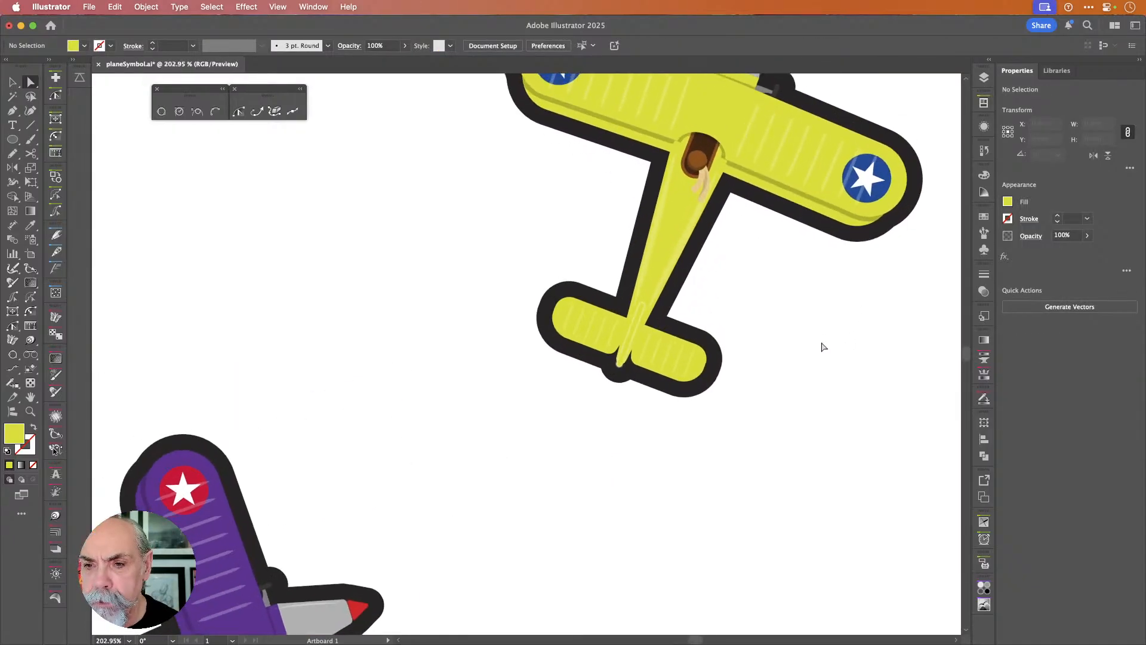
scroll(822, 302, "down", 5)
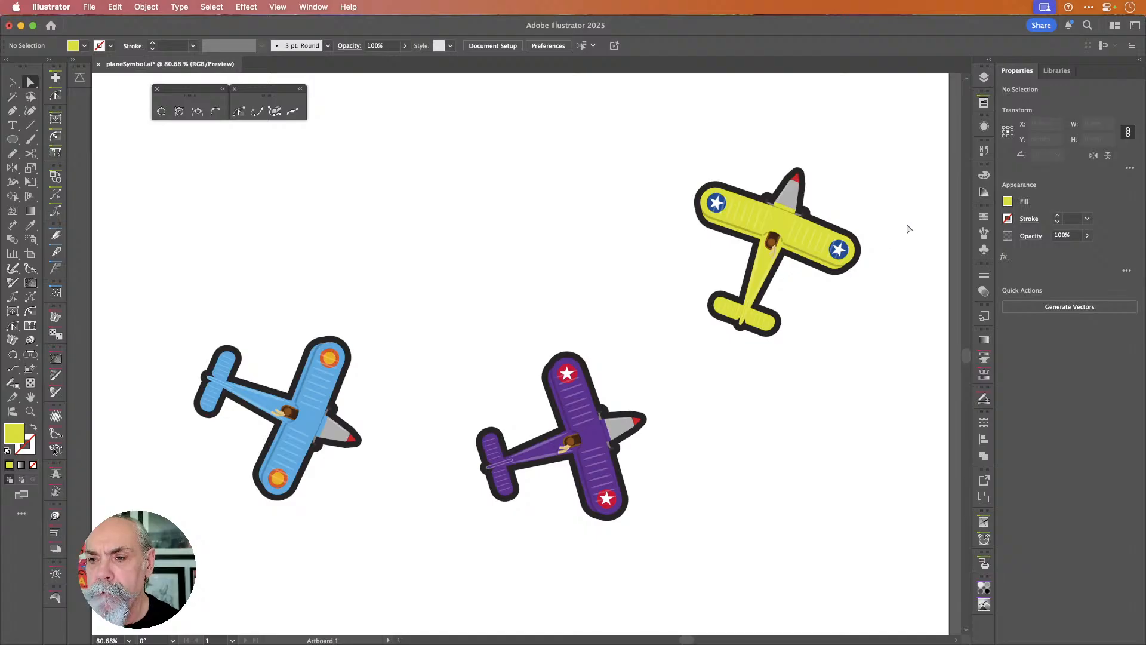
key("super+0")
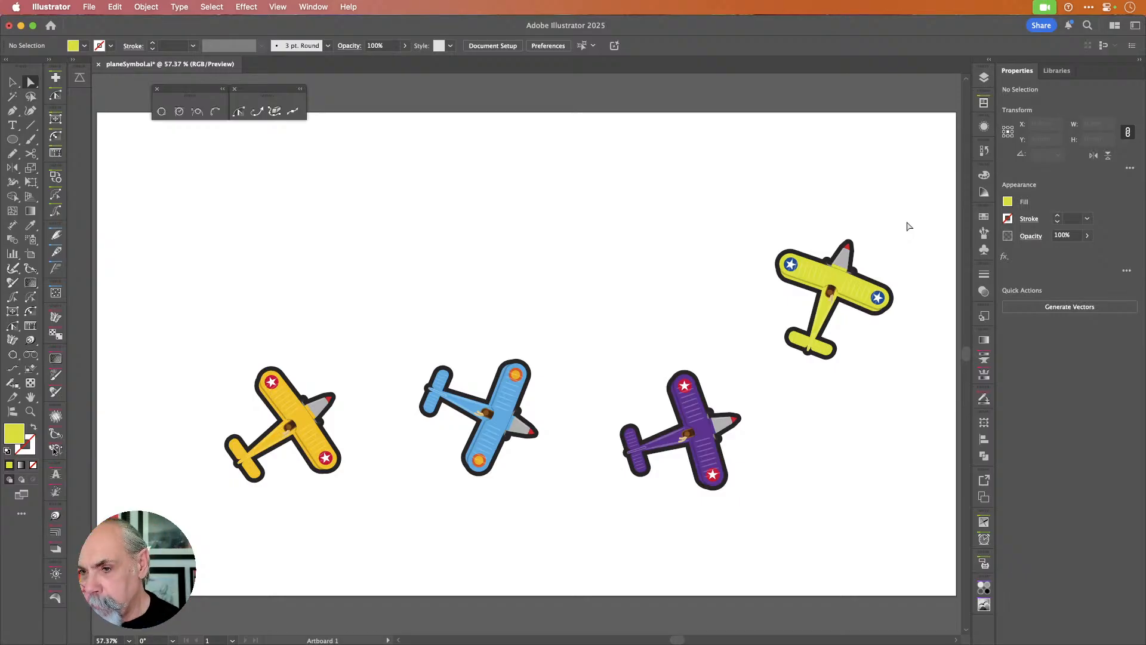
left_click(17, 83)
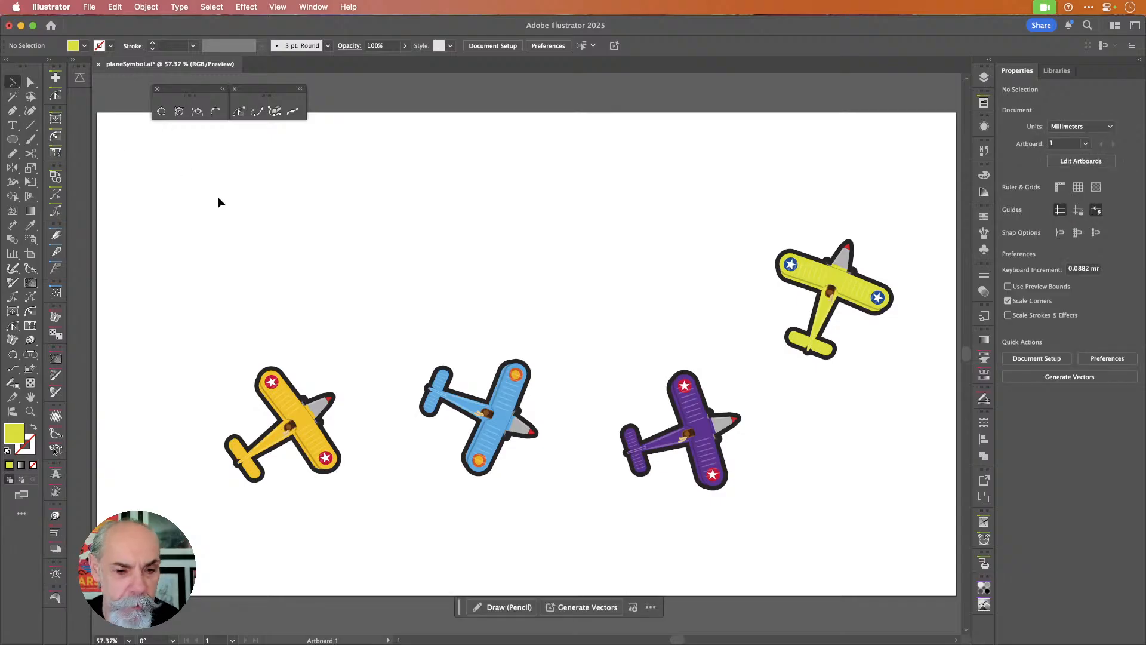